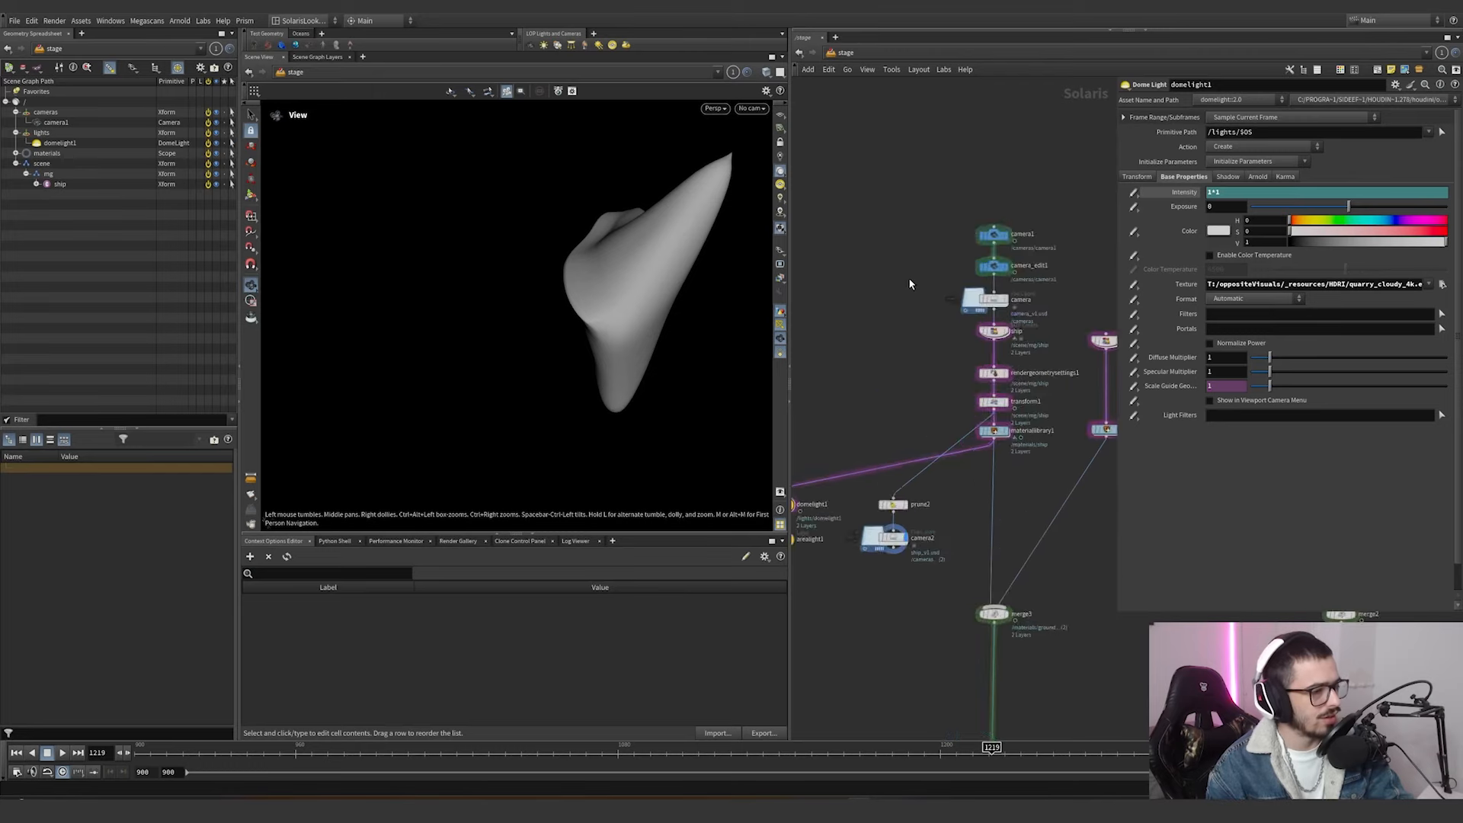
Display the camera1 node's output and look through /cameras/camera1 in the viewport.
{"action": "left_click", "coordinate": [962, 260]}
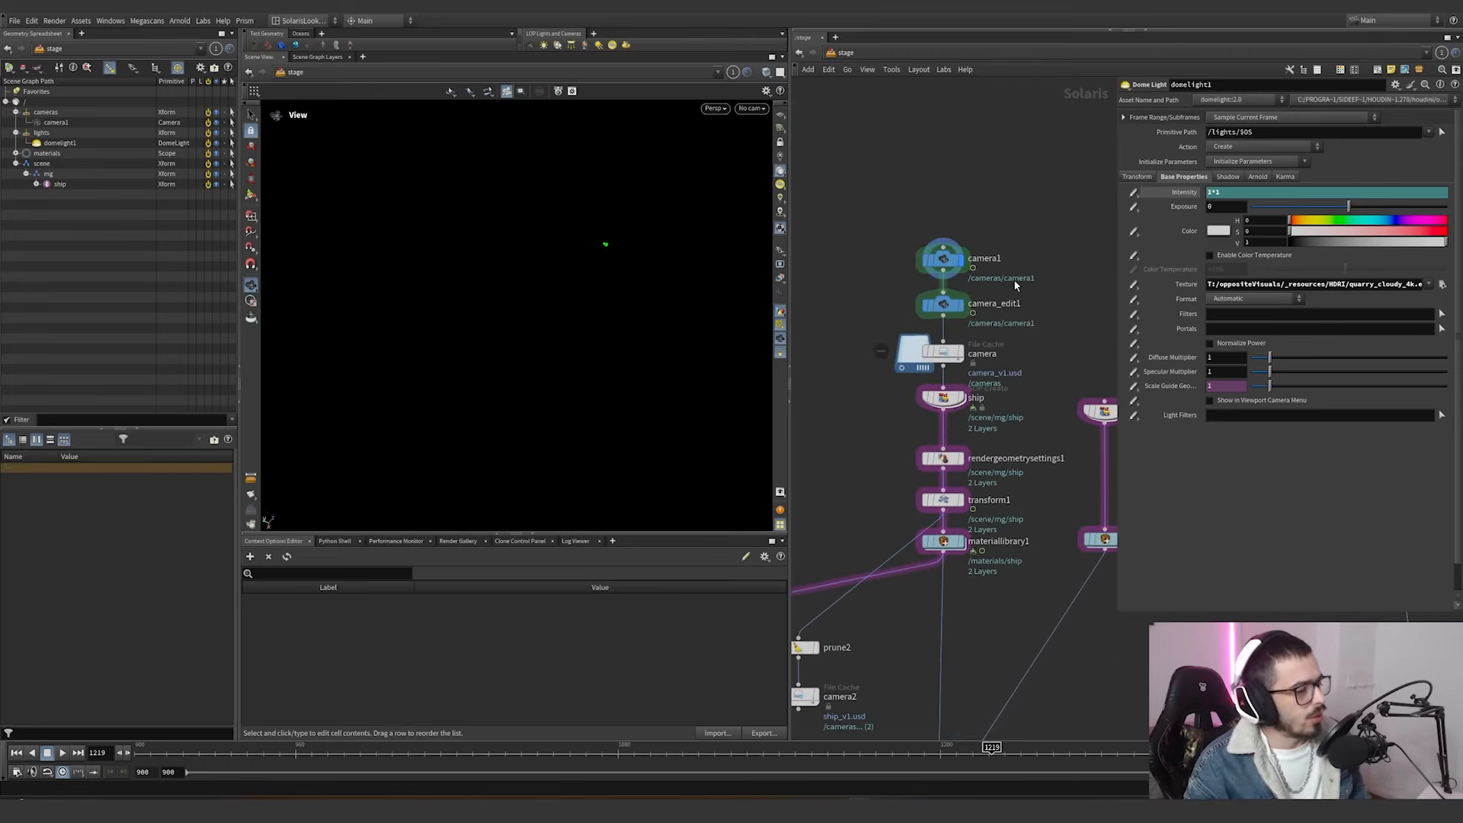
{"action": "left_click", "coordinate": [778, 115]}
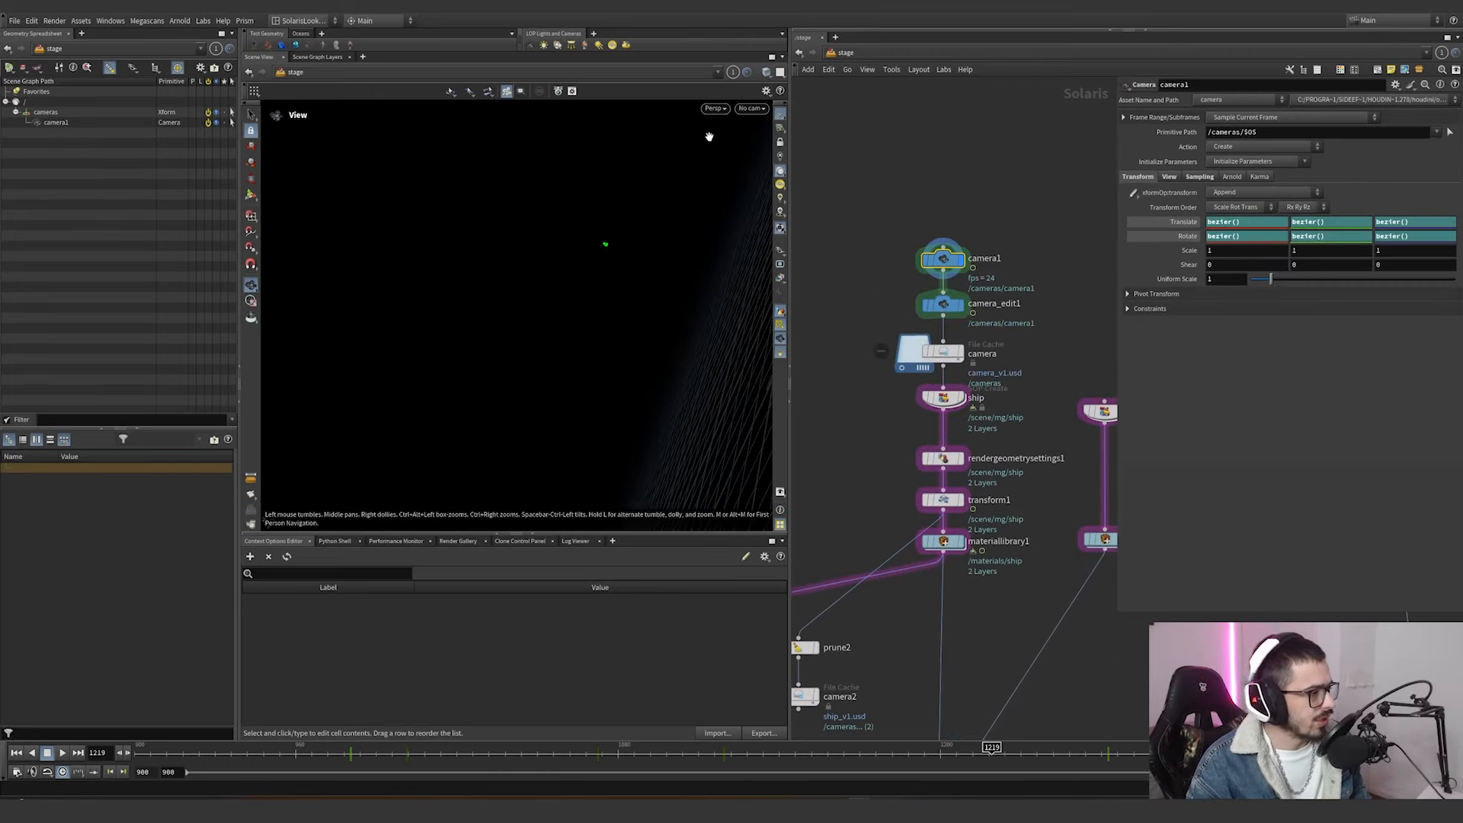
{"action": "left_click", "coordinate": [761, 110]}
{"action": "left_click", "coordinate": [765, 112]}
{"action": "left_click", "coordinate": [762, 110]}
{"action": "left_click", "coordinate": [766, 121]}
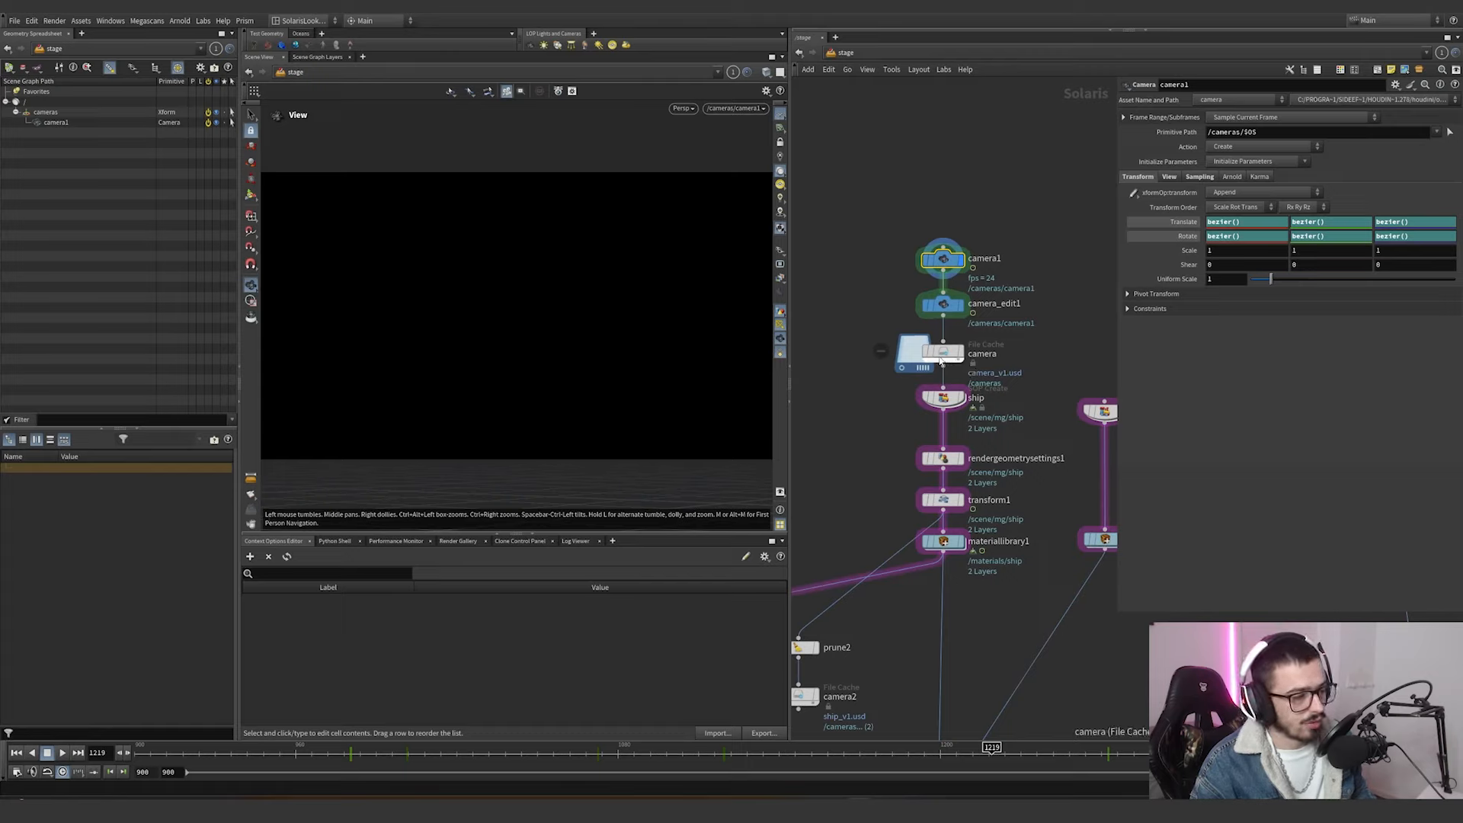
Display the ship SOP Create node through the camera and scrub the timeline to frame 1076.
{"action": "left_click", "coordinate": [921, 332]}
{"action": "left_click", "coordinate": [965, 376]}
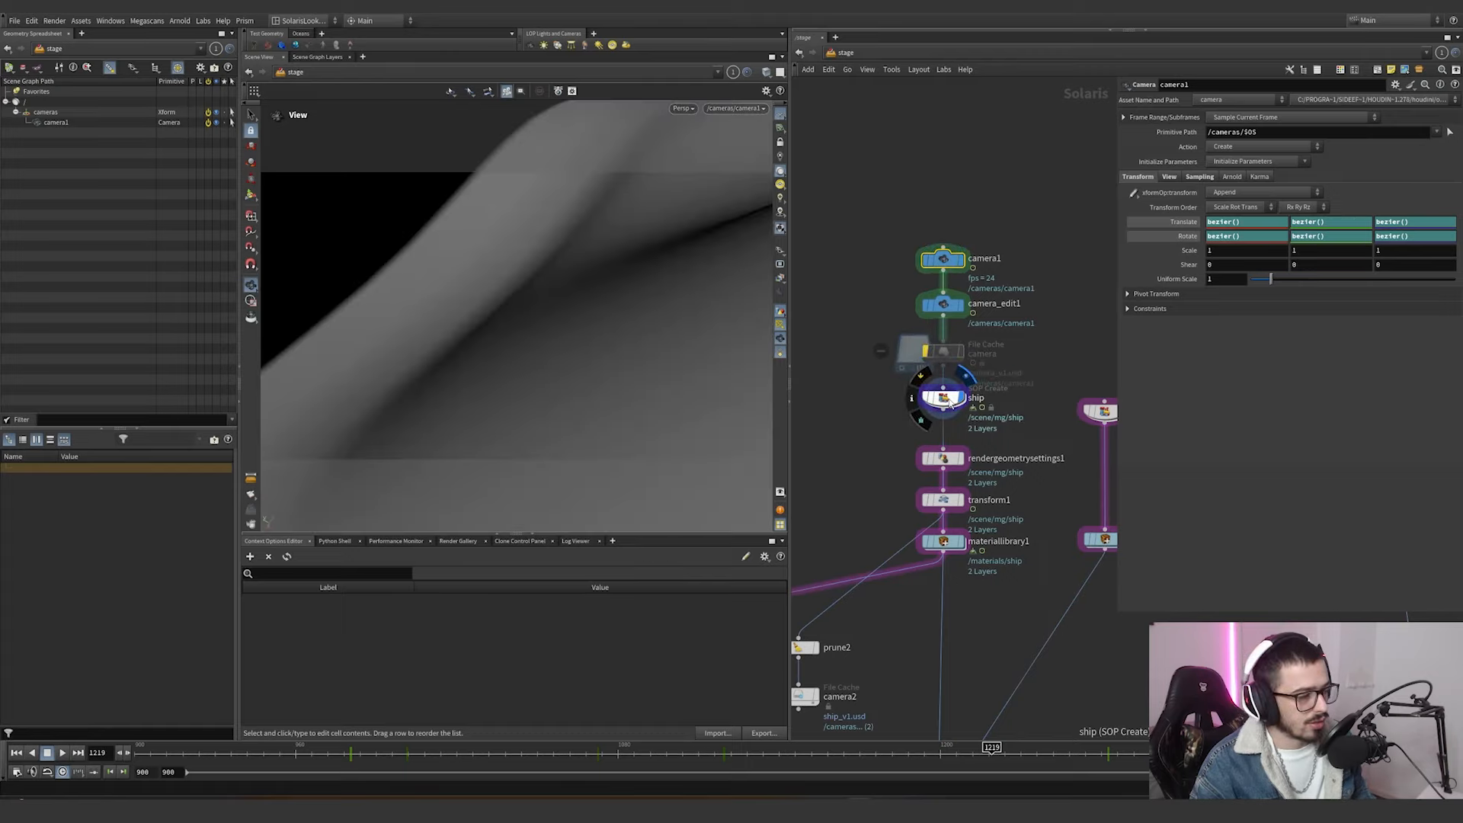
{"action": "left_click", "coordinate": [946, 402]}
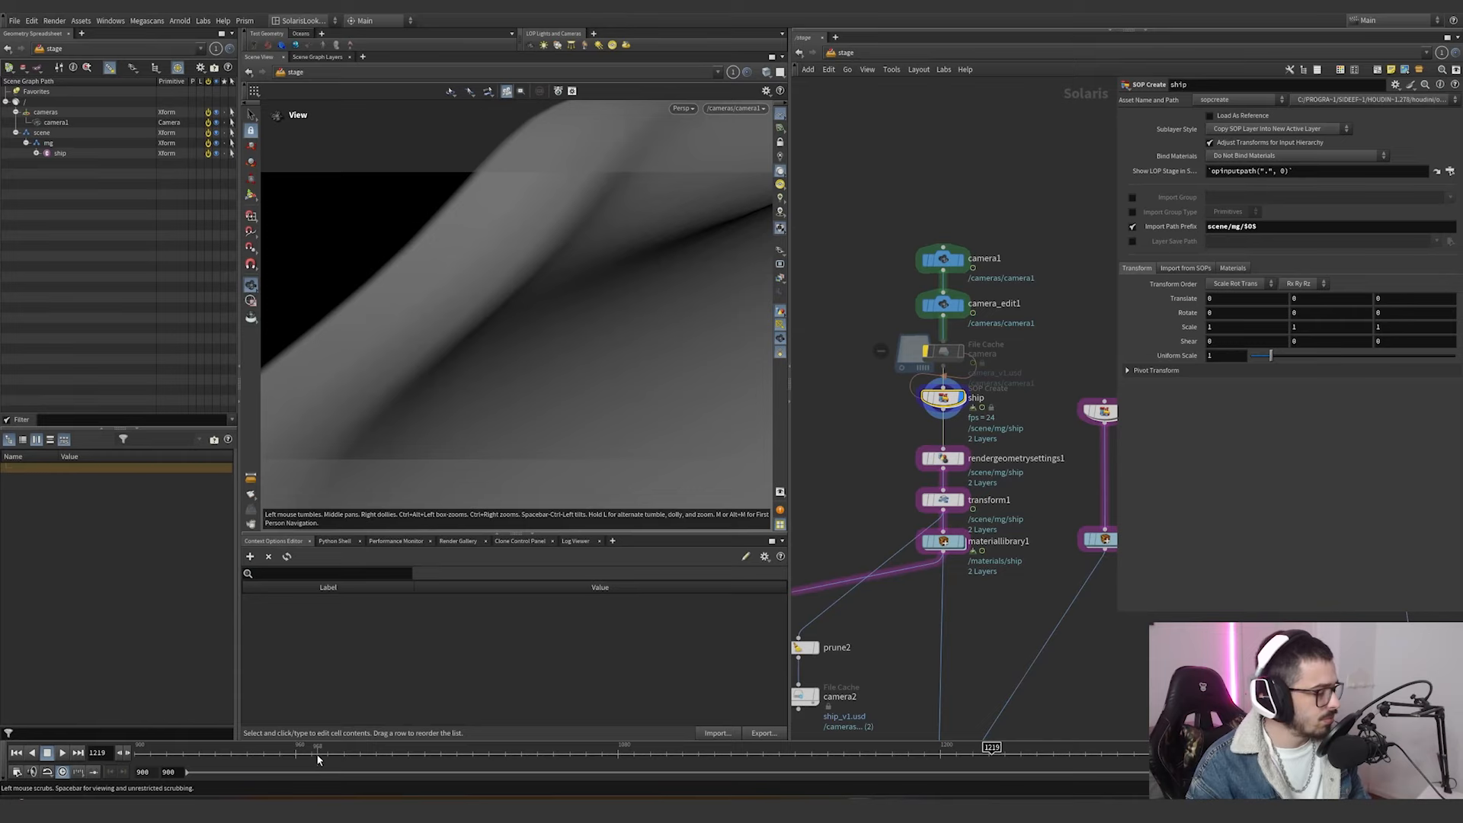
{"action": "left_click_drag", "start_coordinate": [314, 754], "coordinate": [608, 750]}
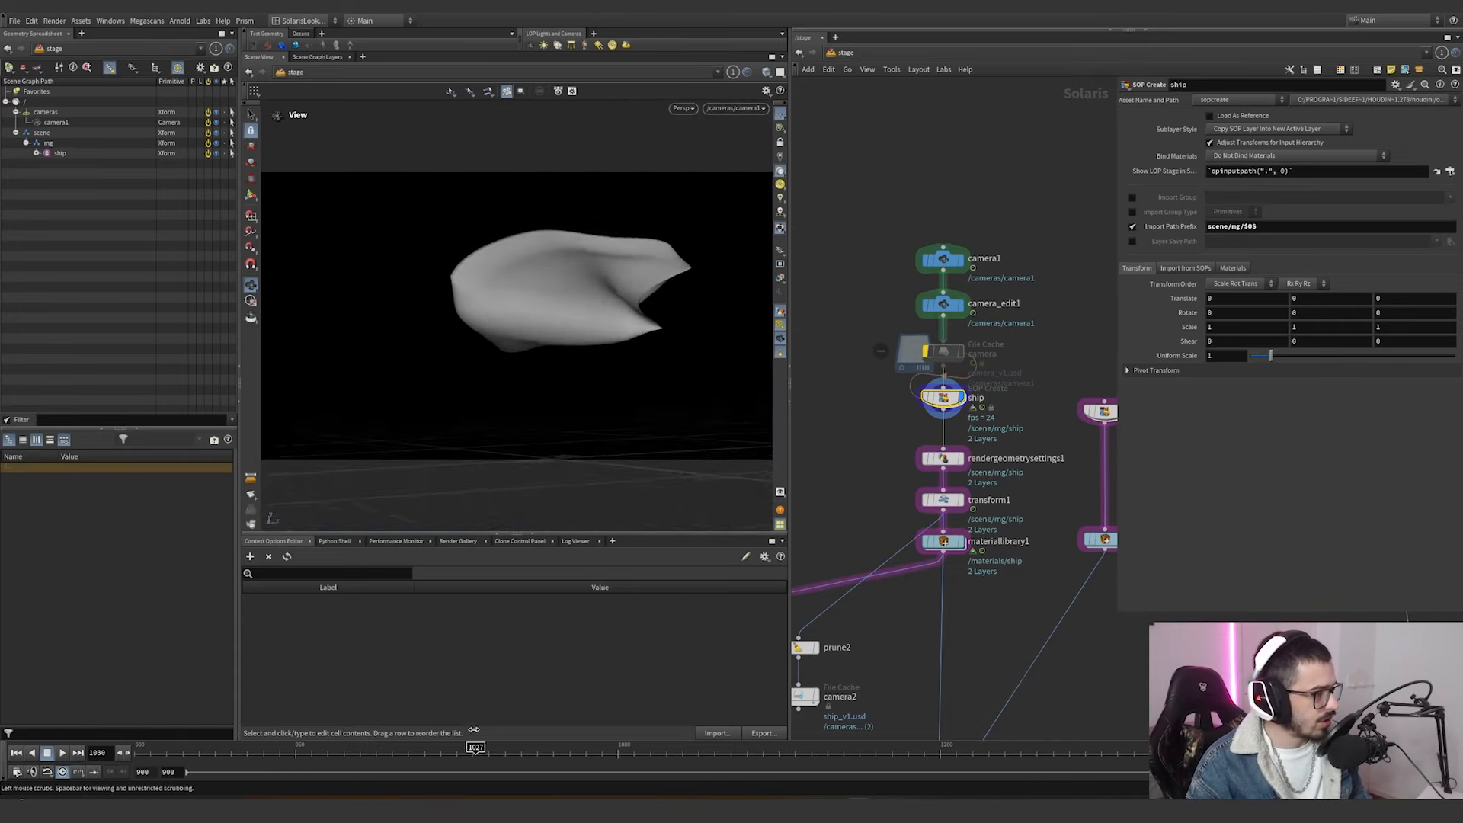
Open the ship node's geometry network and display box1 framed in the viewport with its wireframe visible.
{"action": "double_click", "coordinate": [945, 399]}
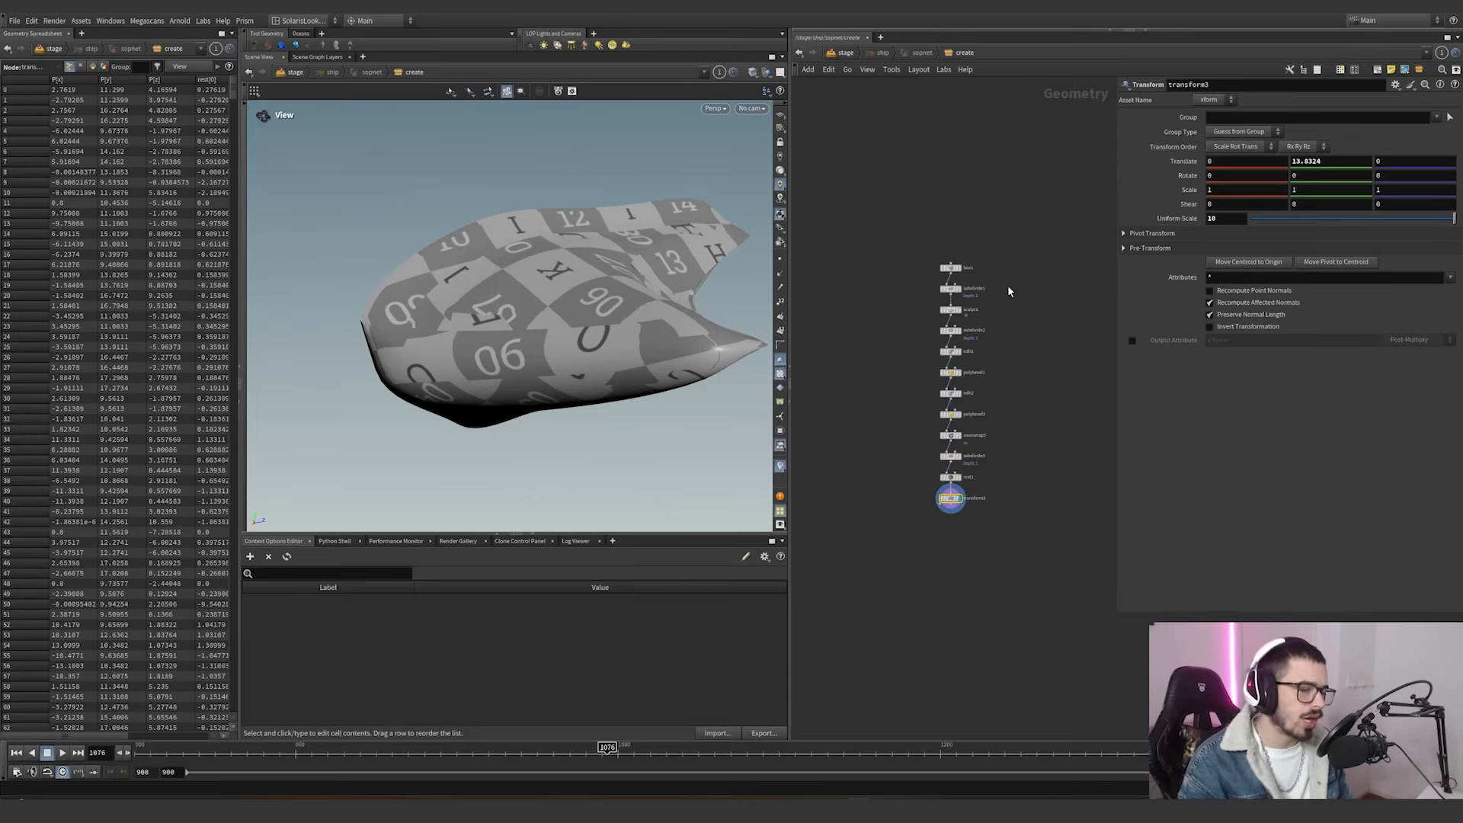
{"action": "scroll", "coordinate": [1008, 288], "scroll_direction": "up", "scroll_amount": 5}
{"action": "middle_click_drag", "start_coordinate": [990, 257], "coordinate": [1015, 226]}
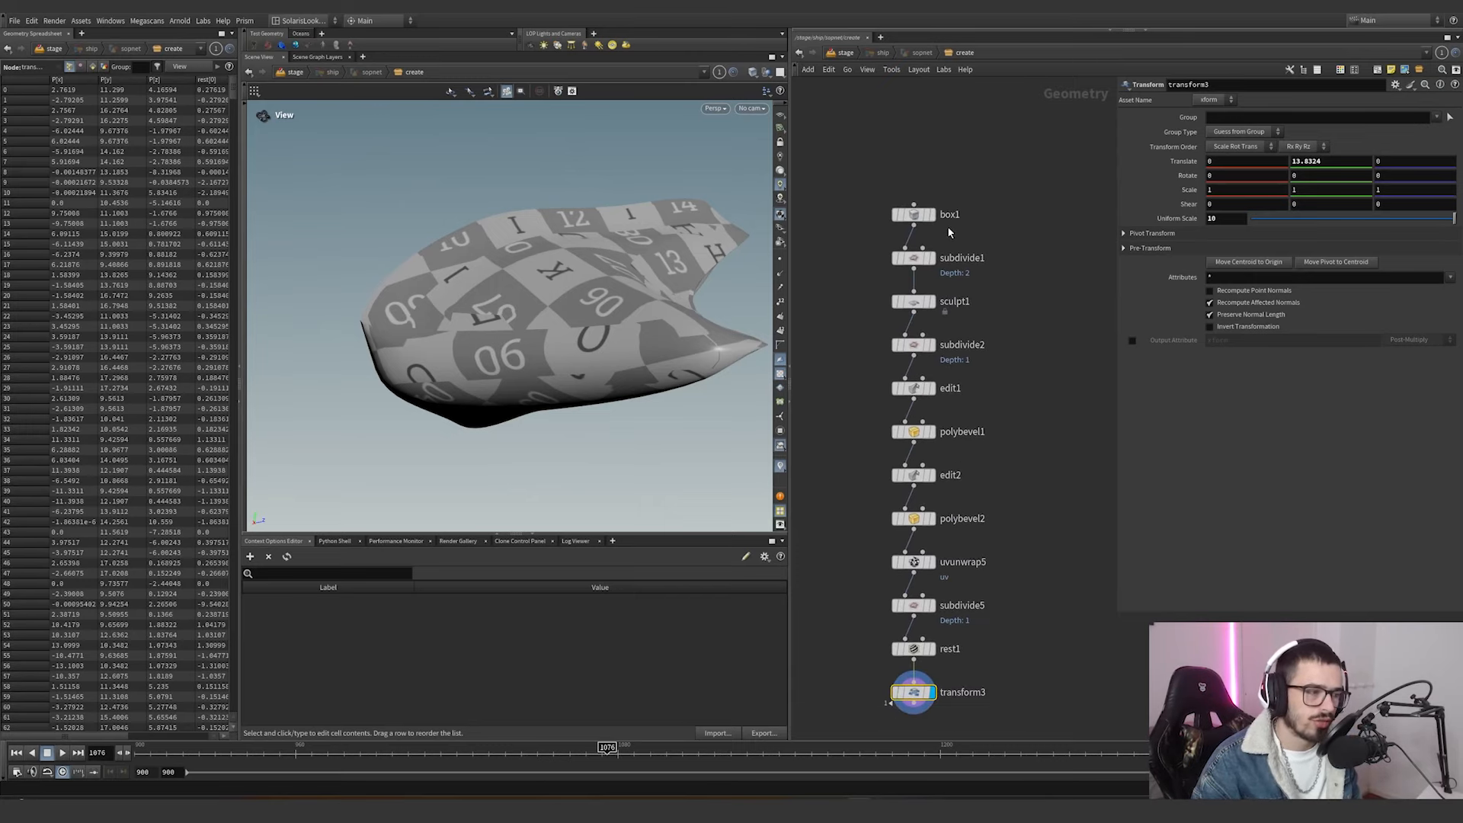
{"action": "left_click", "coordinate": [931, 214]}
{"action": "left_click", "coordinate": [918, 215]}
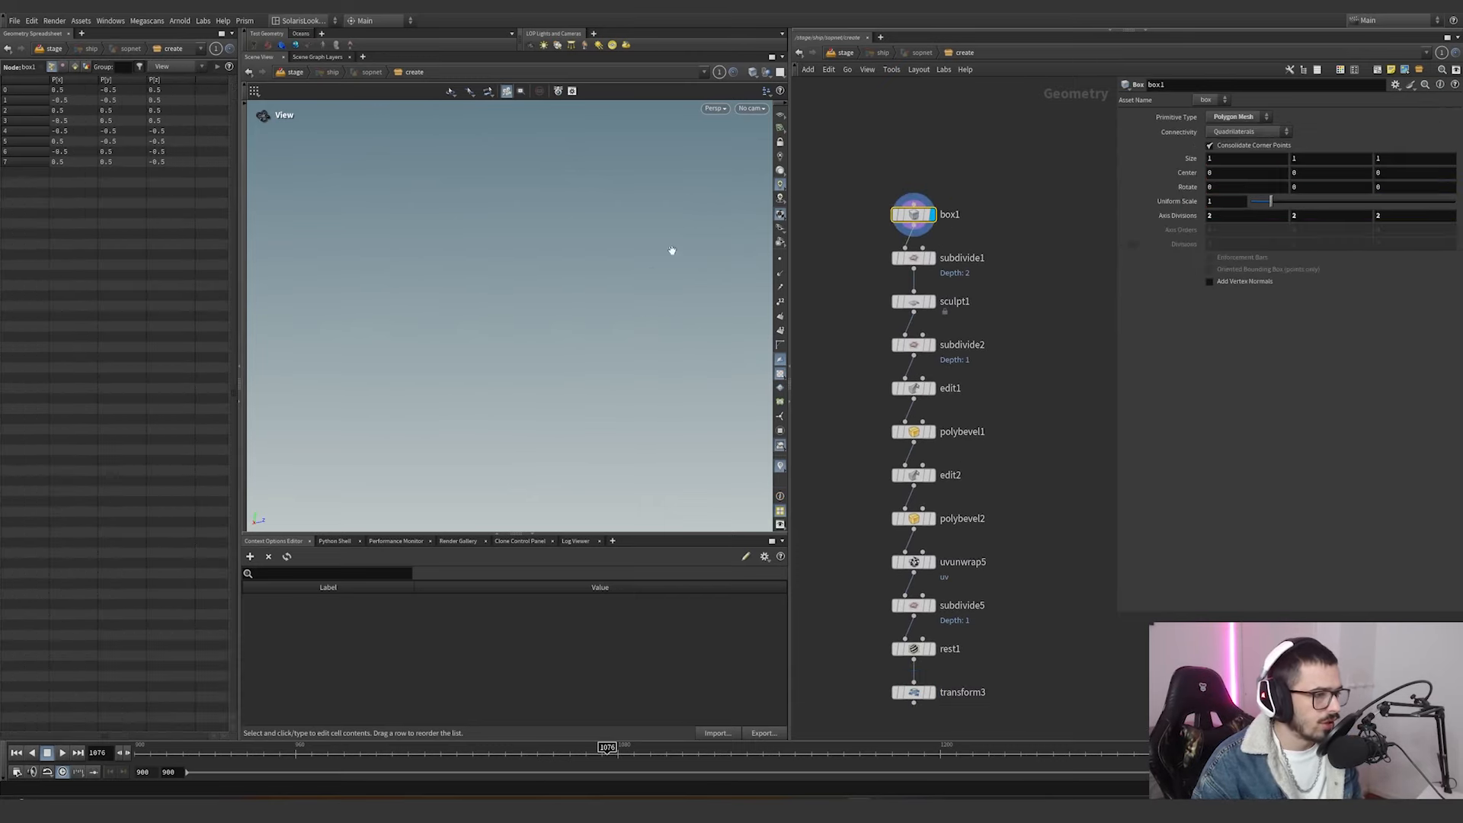
{"action": "key", "text": "g"}
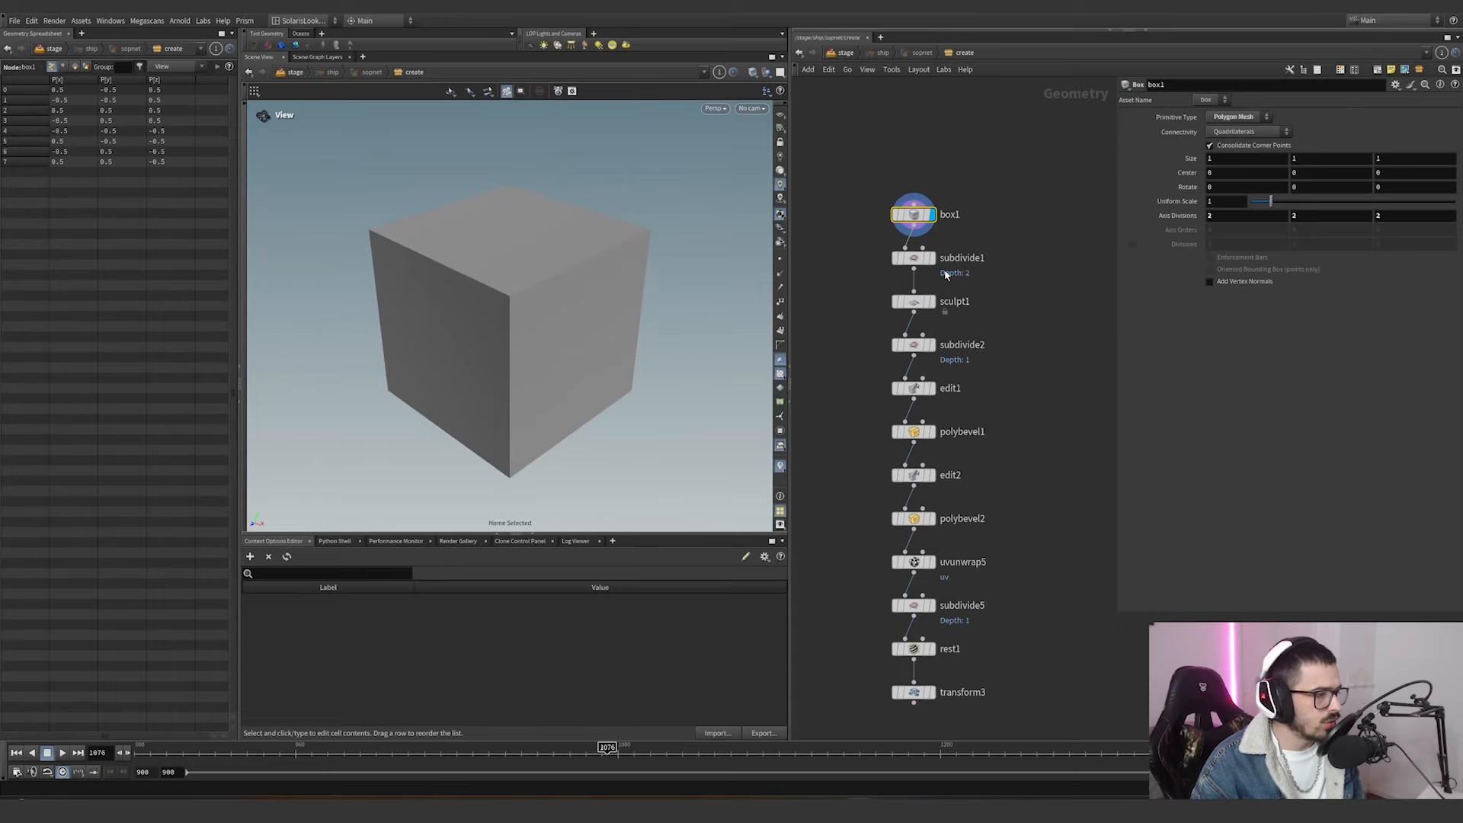
{"action": "left_click", "coordinate": [754, 73]}
{"action": "left_click", "coordinate": [783, 189]}
Display the subdivide1 and sculpt1 results in turn and inspect sculpt1's parameters.
{"action": "left_click", "coordinate": [931, 257]}
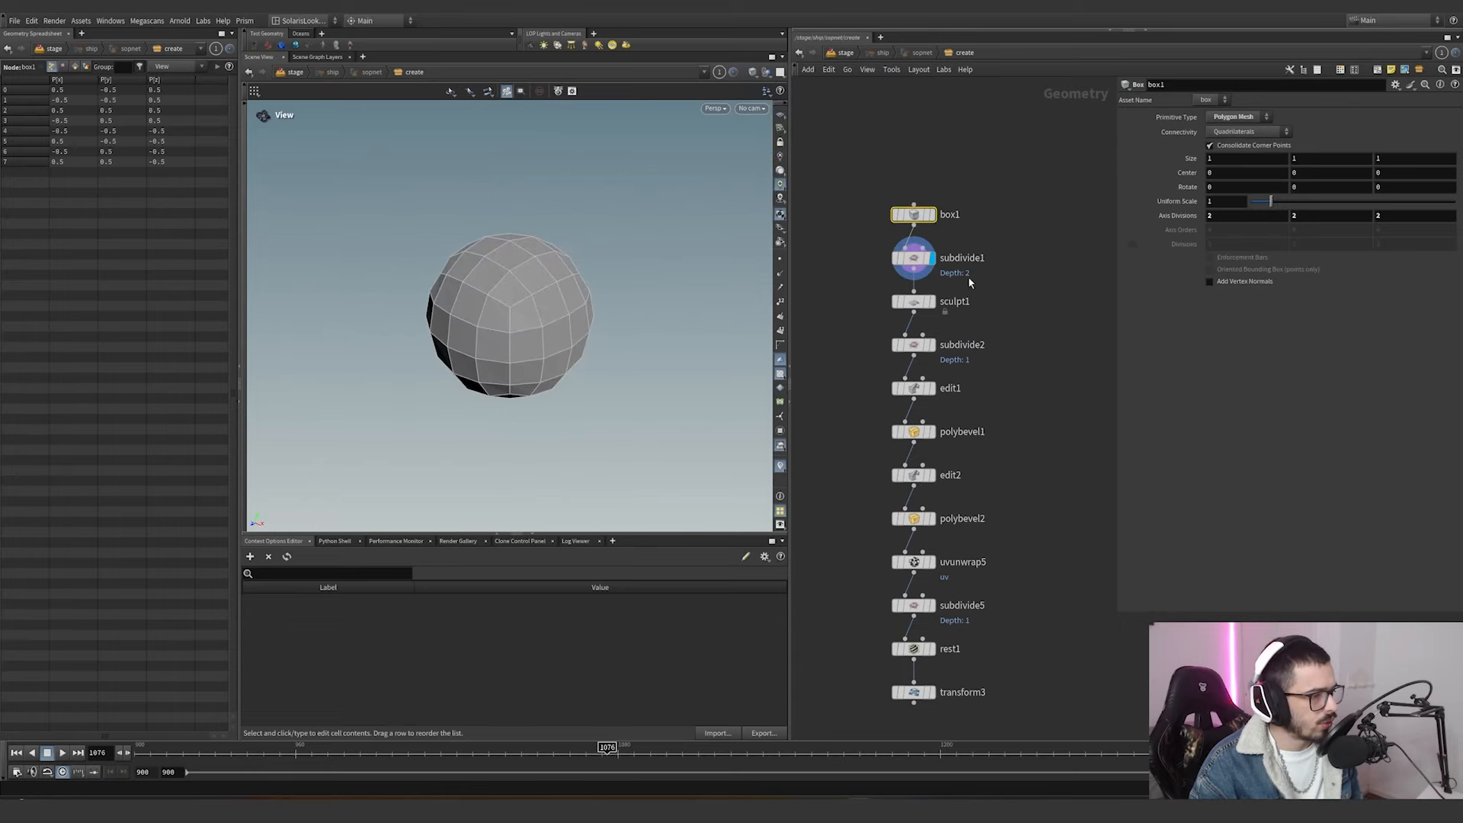
{"action": "left_click", "coordinate": [914, 258]}
{"action": "left_click", "coordinate": [934, 303]}
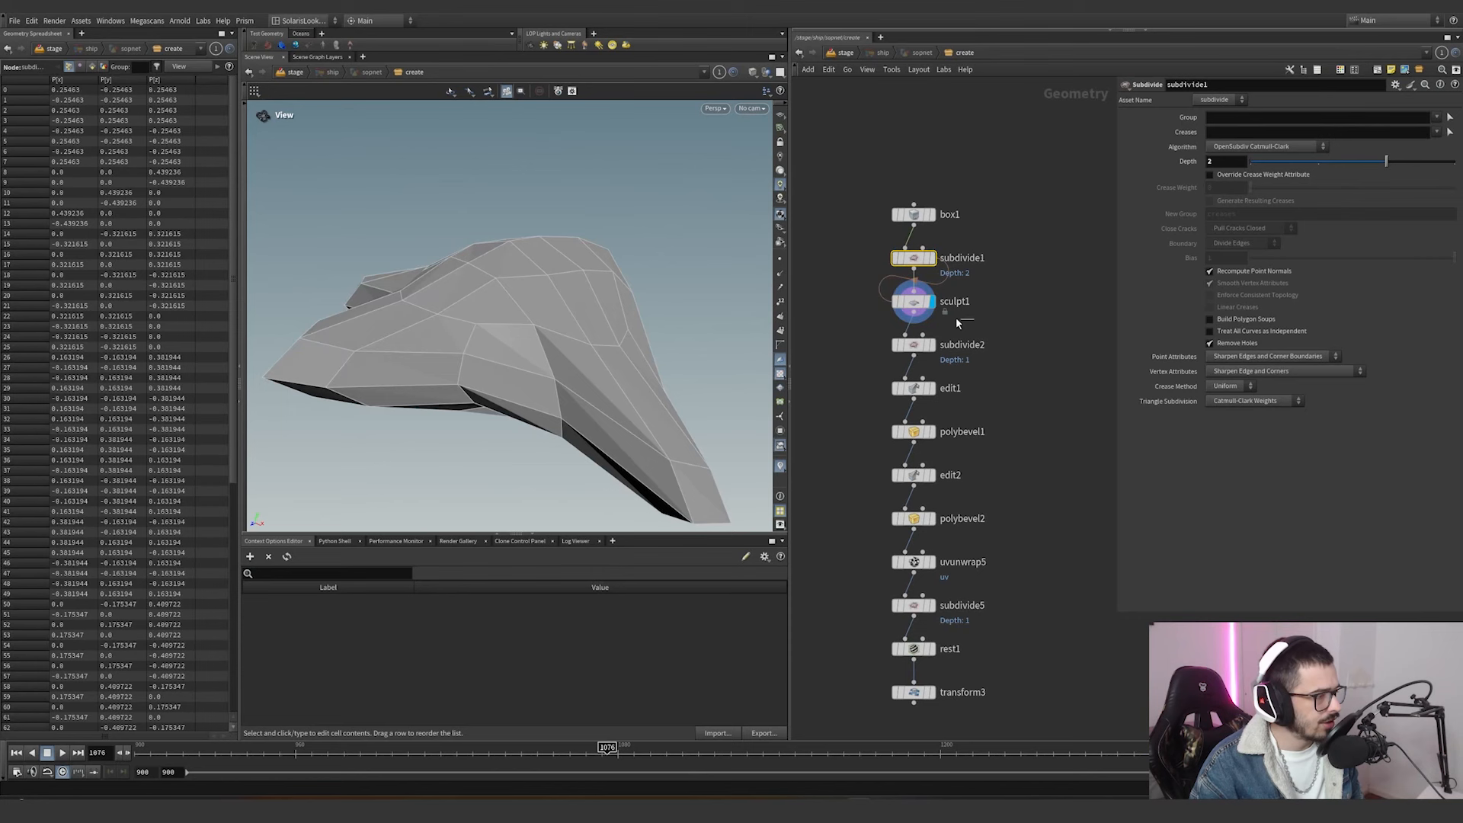
{"action": "left_click", "coordinate": [927, 304]}
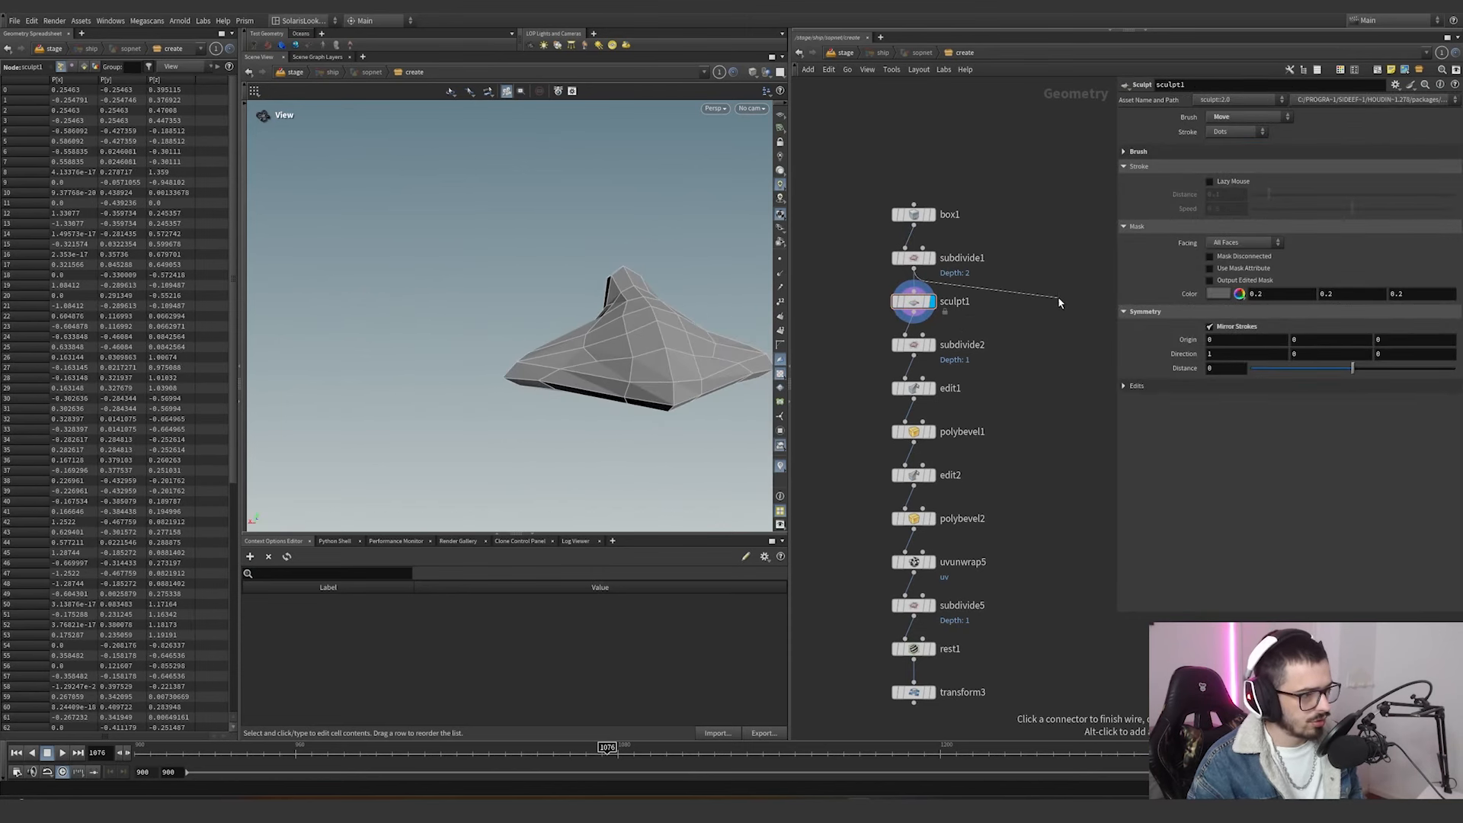
Add a second Sculpt node branching off subdivide1, placed beside sculpt1.
{"action": "key", "text": "Tab"}
{"action": "type", "text": "scu"}
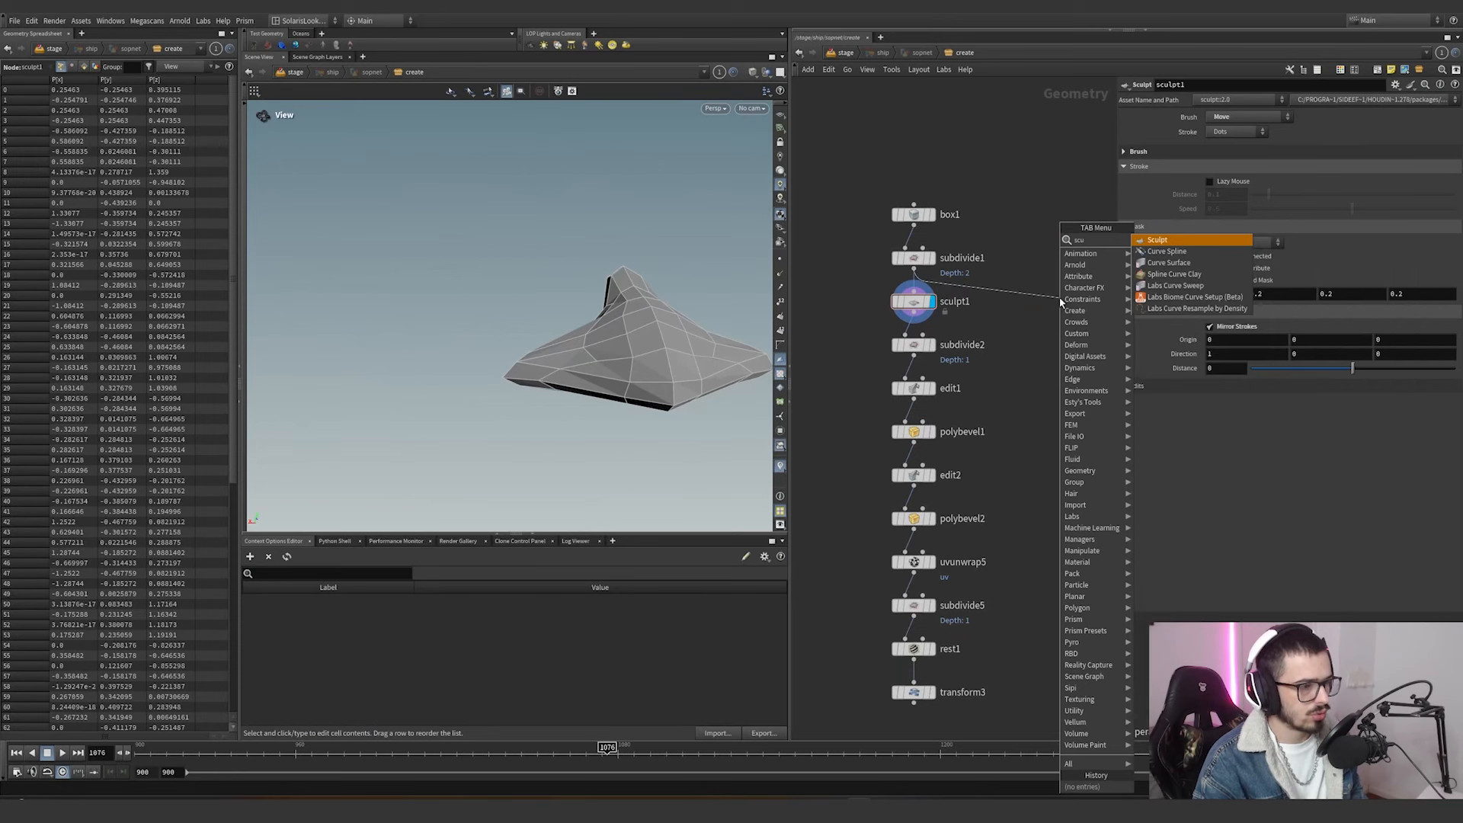
{"action": "key", "text": "Return"}
{"action": "left_click", "coordinate": [1059, 298]}
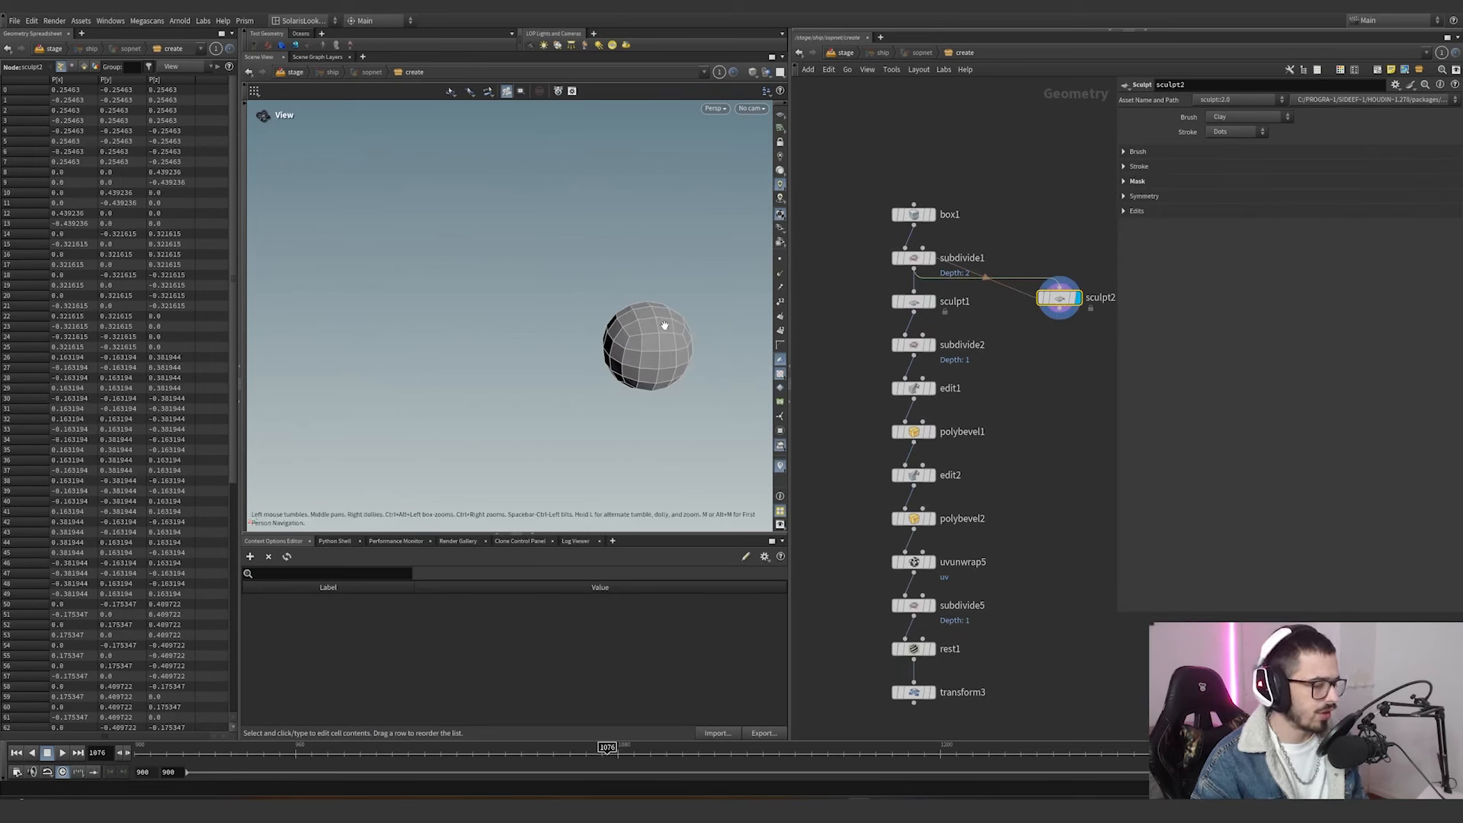
Activate the sculpt tool on sculpt2, set its brush to Move and enable Mirror Strokes.
{"action": "key", "text": "Return"}
{"action": "left_click", "coordinate": [1220, 115]}
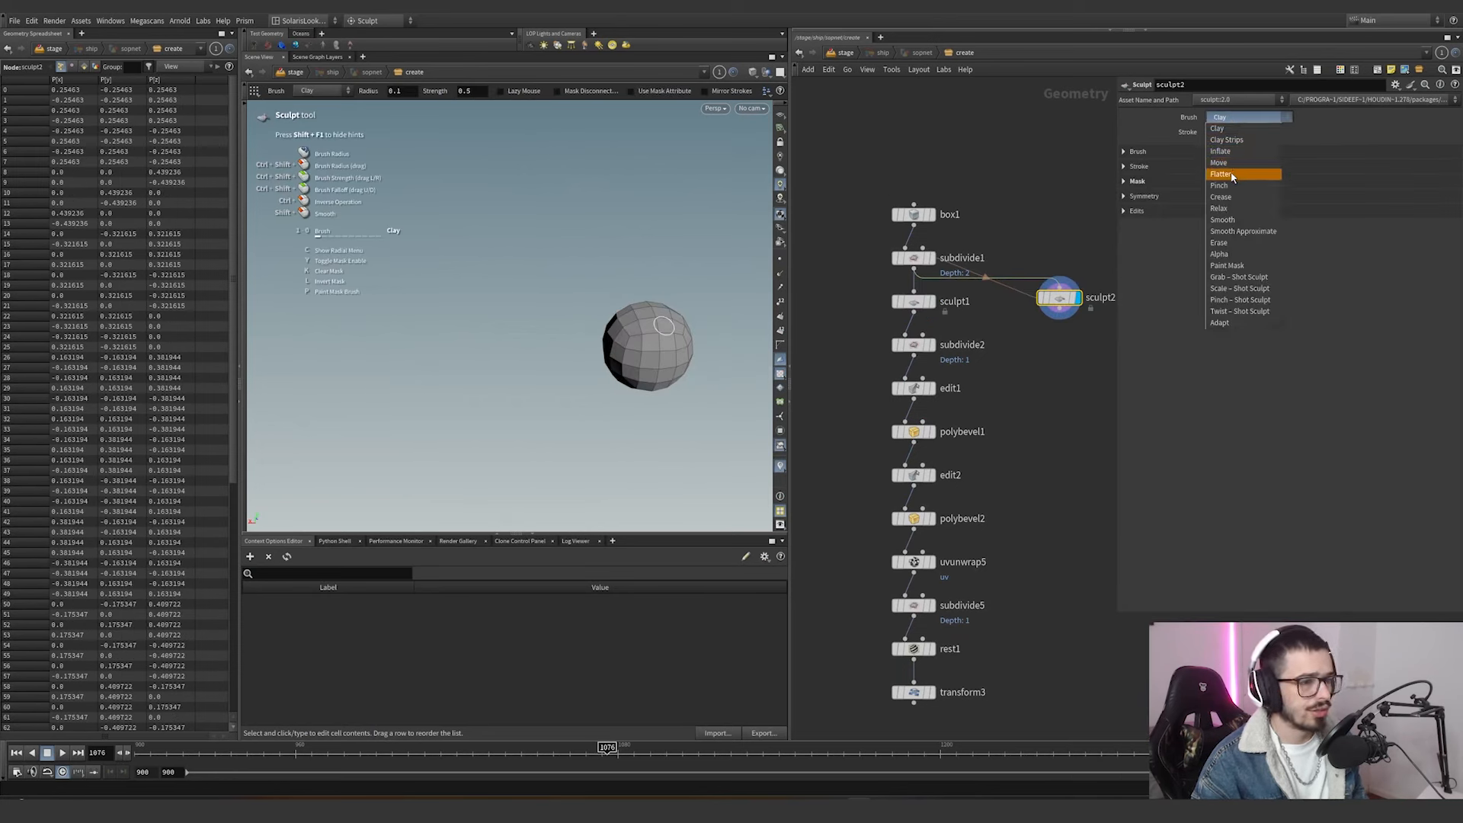
{"action": "left_click", "coordinate": [1238, 163]}
{"action": "left_click", "coordinate": [1144, 197]}
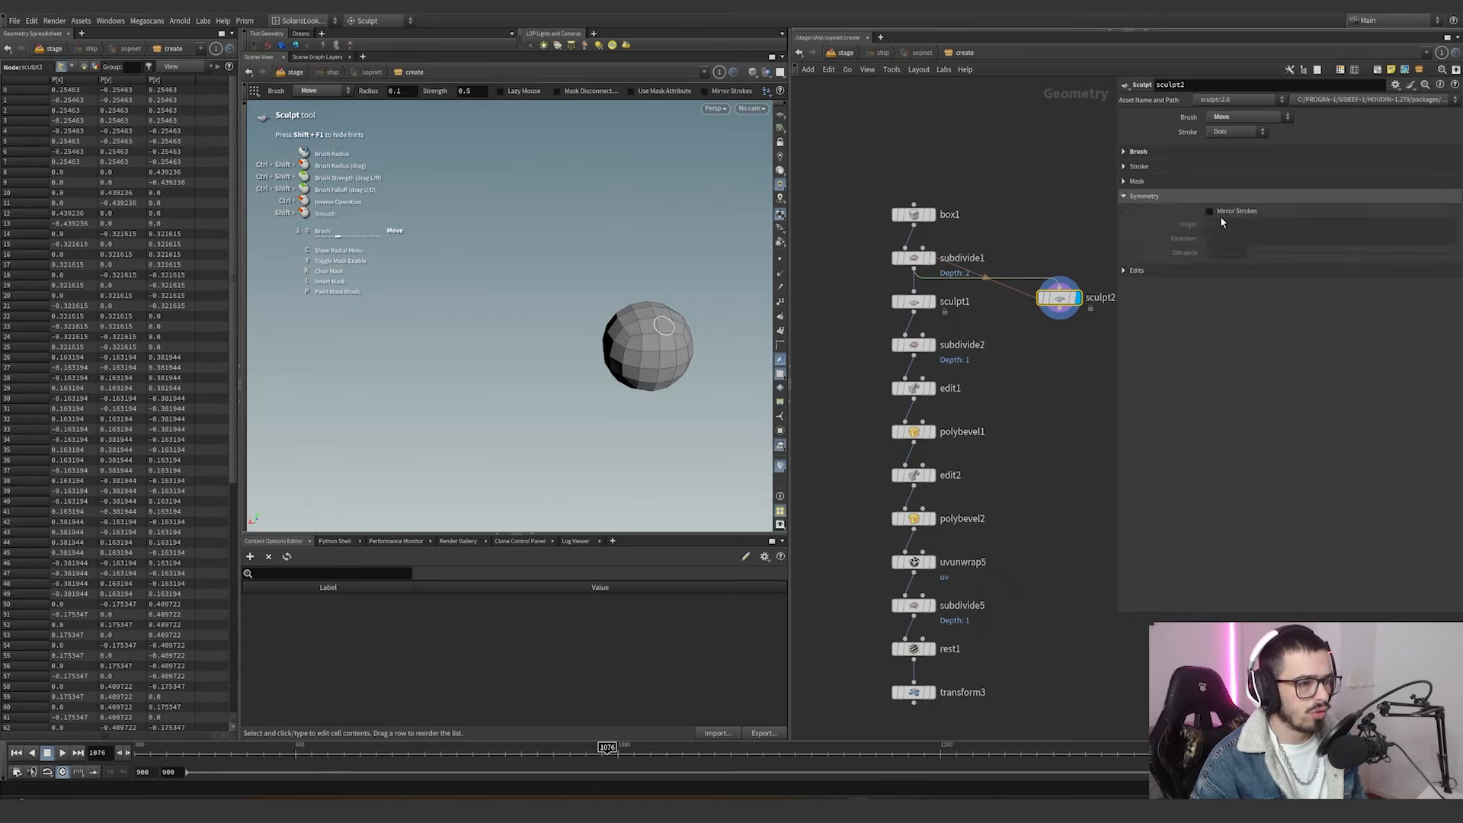
{"action": "left_click", "coordinate": [1221, 214]}
Sculpt the sphere into a rough winged shape with a tall peak, enlarging the brush radius to about 0.54.
{"action": "left_click_drag", "start_coordinate": [613, 349], "coordinate": [528, 343]}
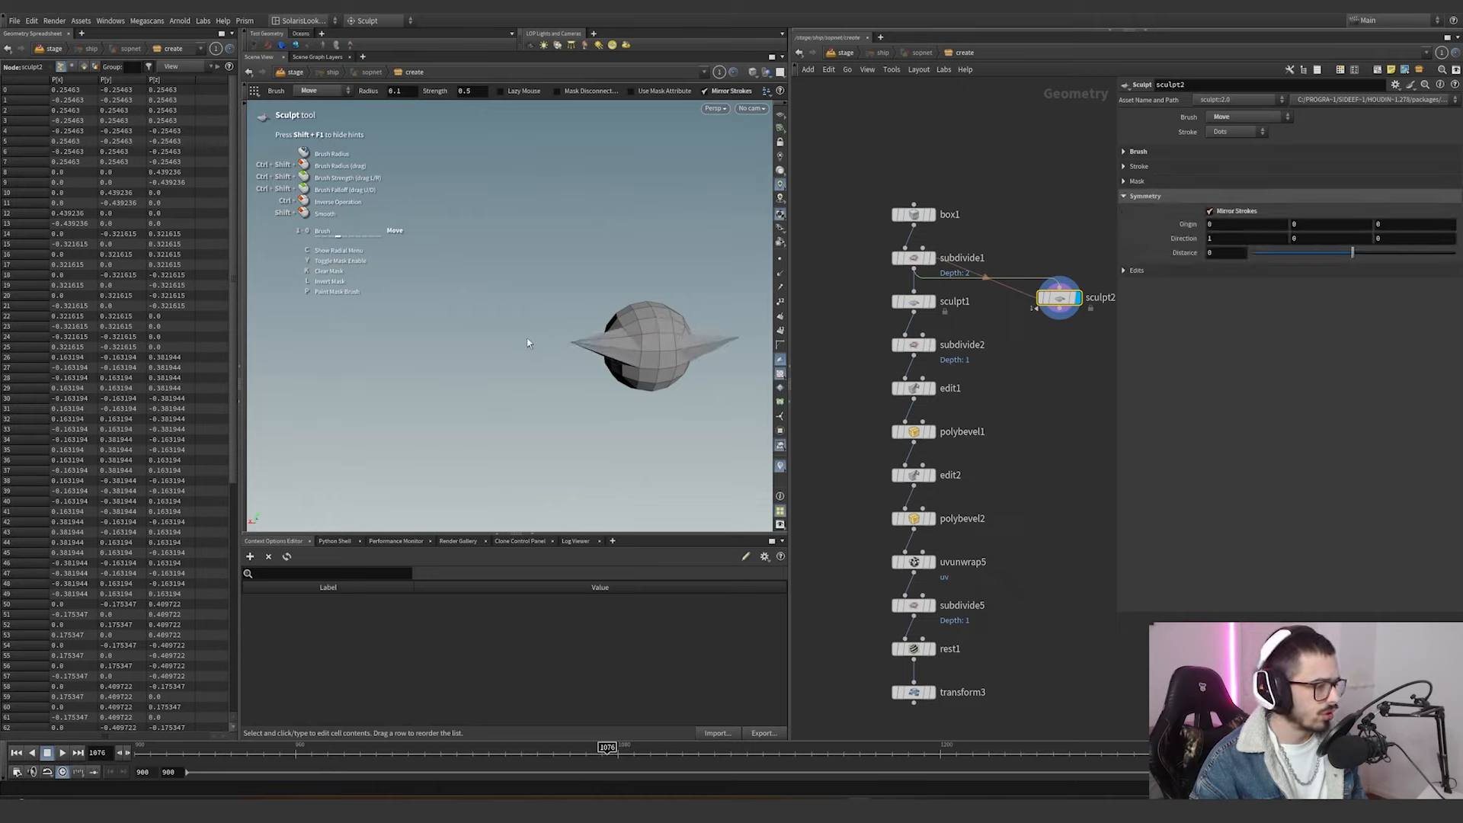
{"action": "scroll", "coordinate": [620, 333], "scroll_direction": "up", "scroll_amount": 4}
{"action": "mouse_move", "coordinate": [619, 333]}
{"action": "left_mouse_down"}
{"action": "mouse_move", "coordinate": [567, 339]}
{"action": "mouse_move", "coordinate": [562, 314]}
{"action": "mouse_move", "coordinate": [739, 315]}
{"action": "left_mouse_up"}
{"action": "mouse_move", "coordinate": [583, 375]}
{"action": "left_mouse_down"}
{"action": "mouse_move", "coordinate": [515, 387]}
{"action": "mouse_move", "coordinate": [621, 369]}
{"action": "mouse_move", "coordinate": [533, 381]}
{"action": "mouse_move", "coordinate": [505, 247]}
{"action": "left_mouse_up"}
{"action": "left_click_drag", "start_coordinate": [518, 330], "coordinate": [899, 302], "text": "alt"}
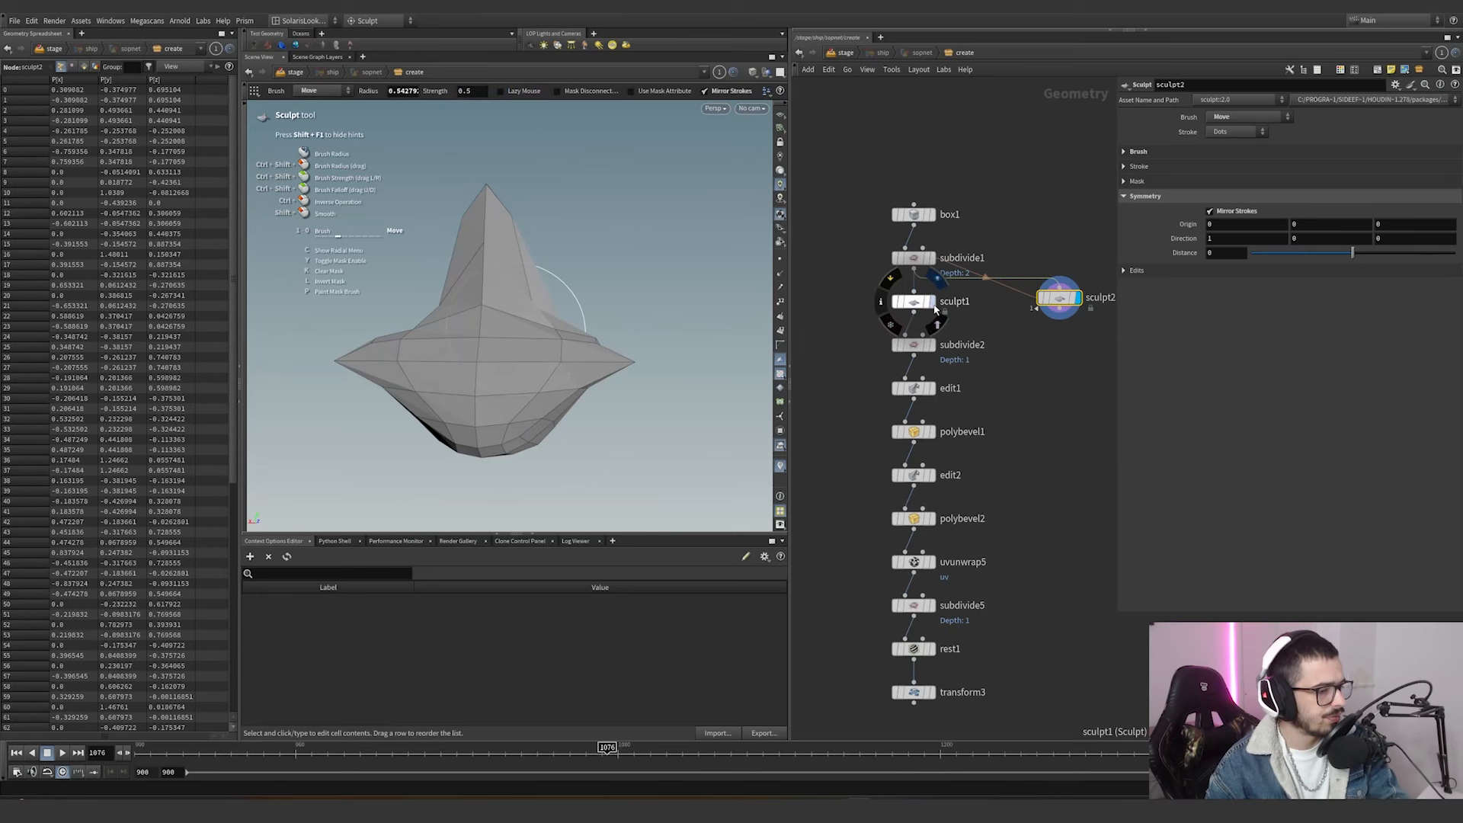
Display the original sculpt1 node and examine its sculpted ship form from several angles.
{"action": "left_click", "coordinate": [900, 301]}
{"action": "left_click", "coordinate": [915, 302]}
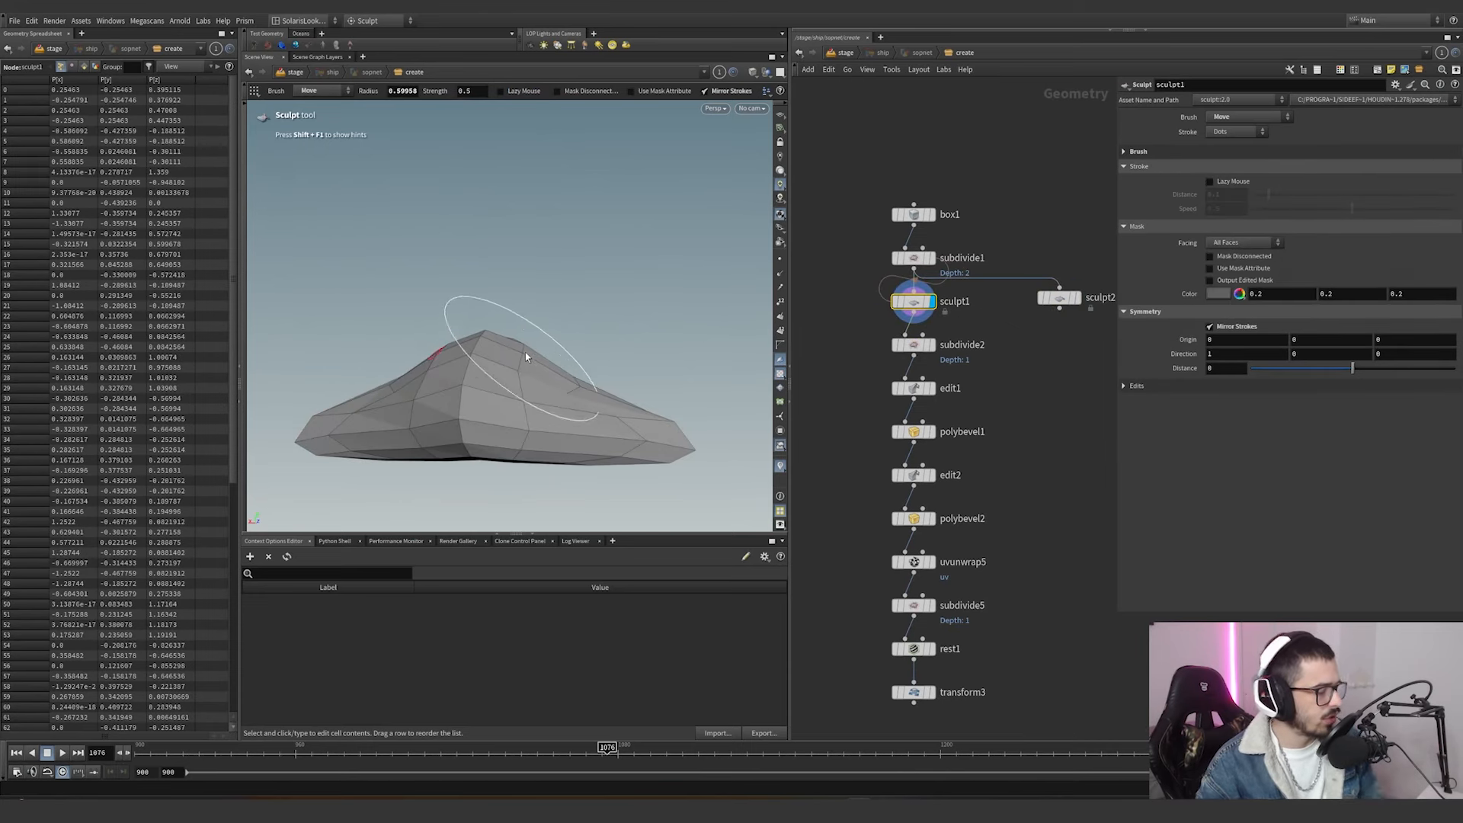
{"action": "key", "text": "Escape"}
{"action": "mouse_move", "coordinate": [529, 346]}
{"action": "left_mouse_down"}
{"action": "mouse_move", "coordinate": [378, 358]}
{"action": "mouse_move", "coordinate": [401, 262]}
{"action": "mouse_move", "coordinate": [457, 402]}
{"action": "mouse_move", "coordinate": [395, 395]}
{"action": "mouse_move", "coordinate": [460, 408]}
{"action": "left_mouse_up"}
{"action": "key", "text": "Return"}
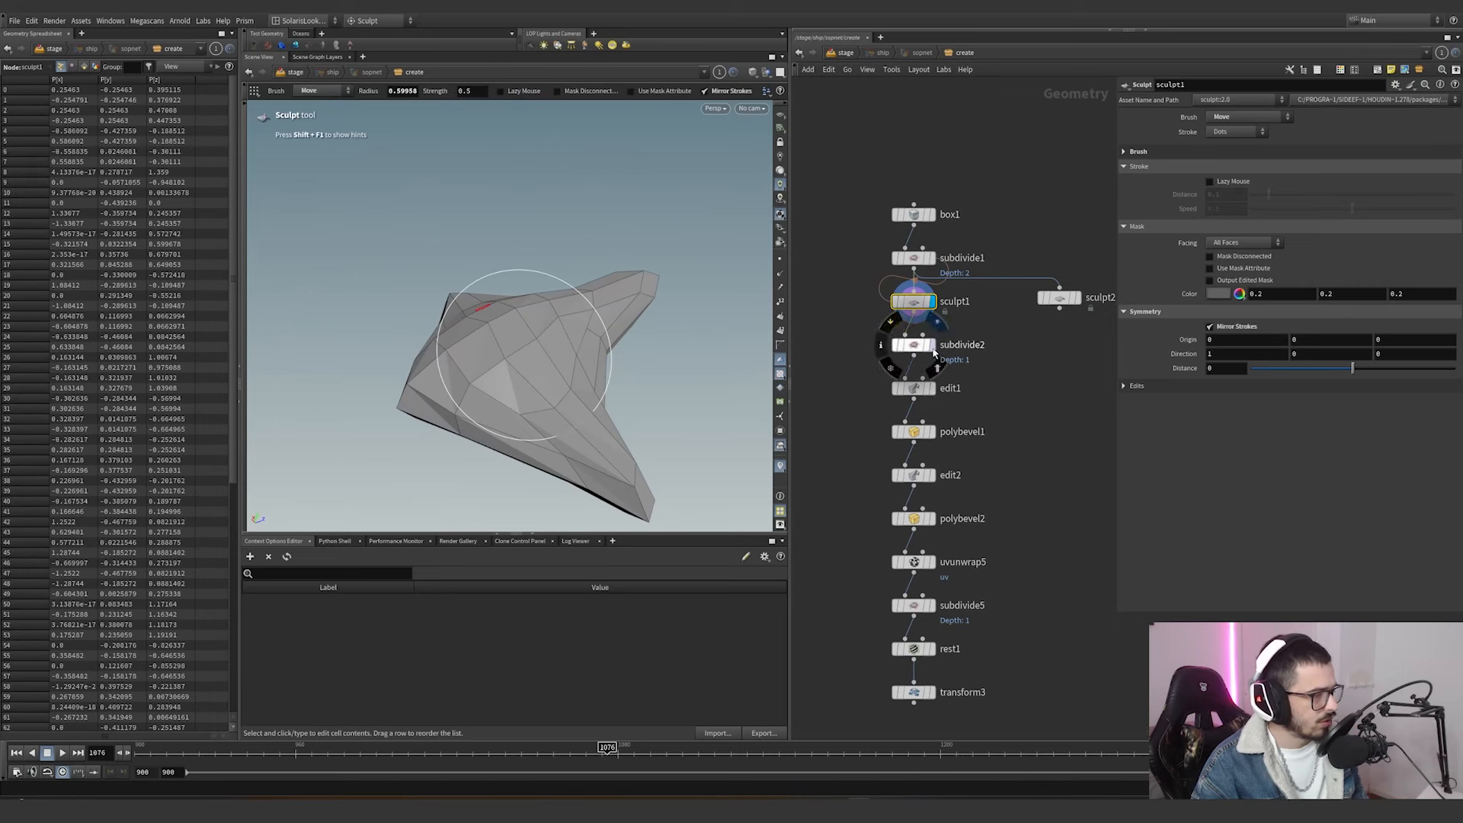
Inspect the smoothed mesh at subdivide2 and the point adjustments at edit1.
{"action": "left_click", "coordinate": [899, 344]}
{"action": "left_click", "coordinate": [915, 344]}
{"action": "left_click", "coordinate": [931, 389]}
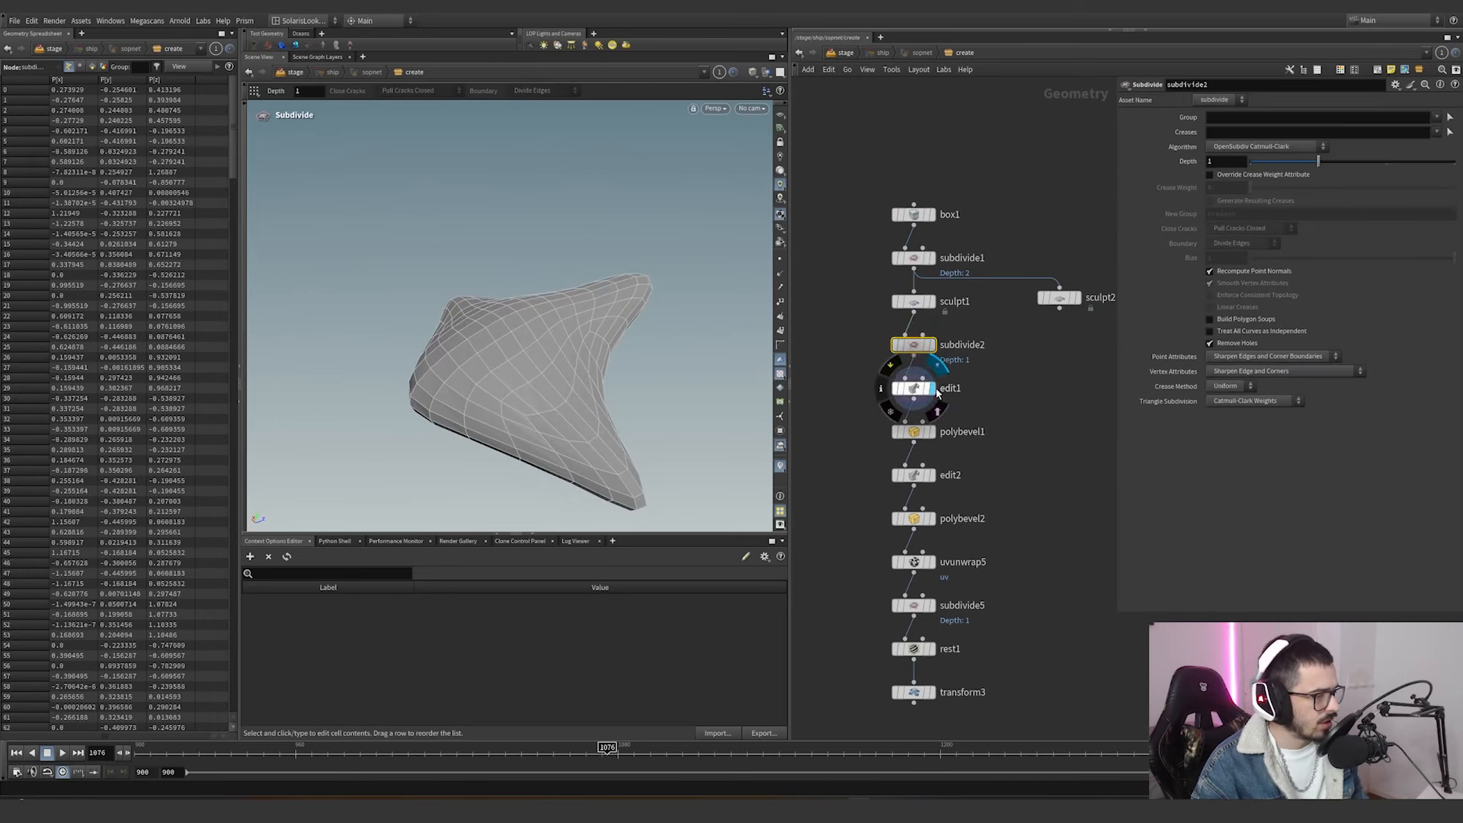
{"action": "left_click_drag", "start_coordinate": [817, 370], "coordinate": [814, 369]}
{"action": "left_click_drag", "start_coordinate": [503, 335], "coordinate": [576, 327], "text": "alt"}
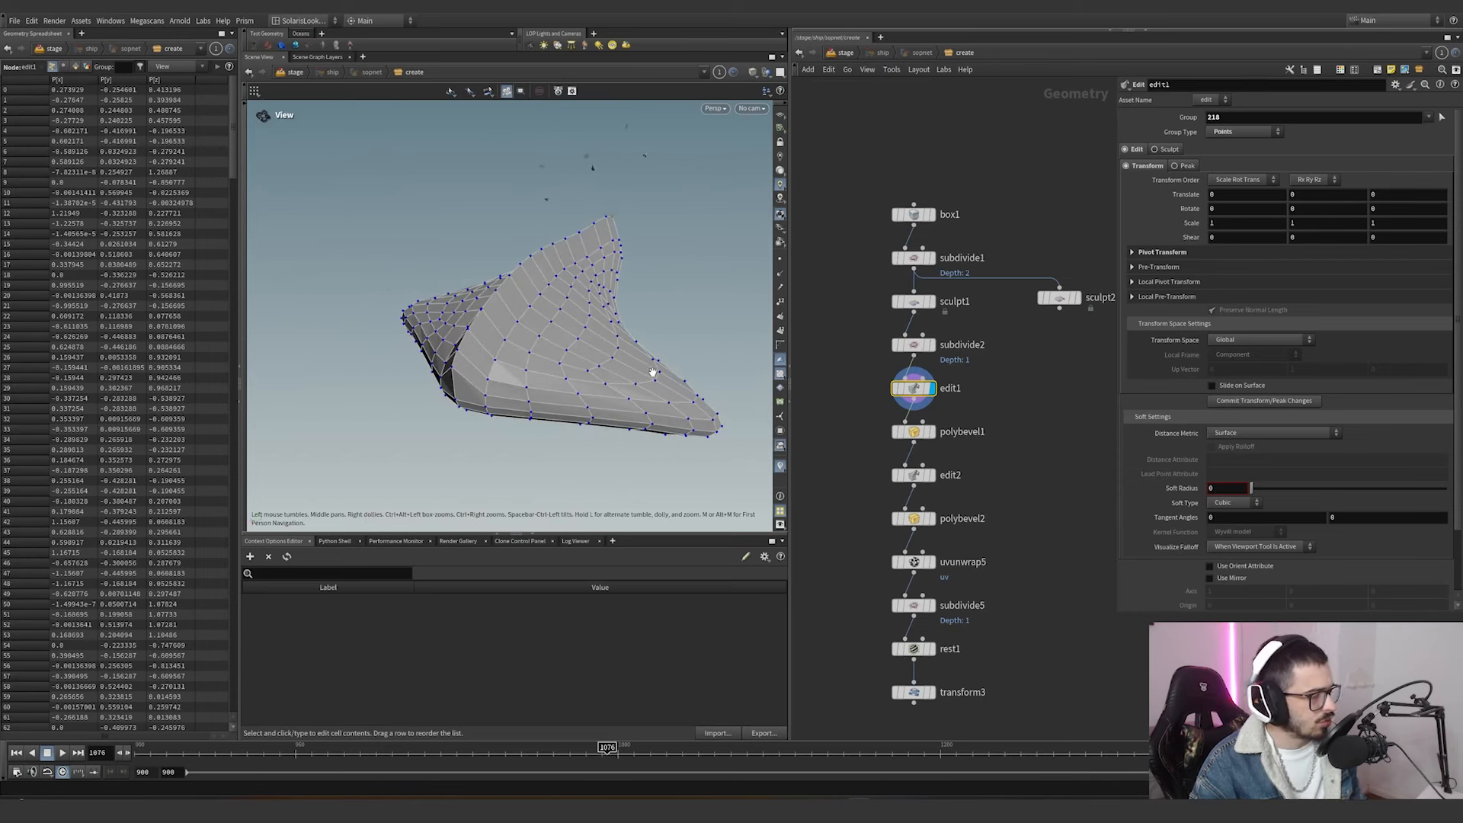
Try moving a few mesh points on edit1 and undo the move.
{"action": "key", "text": "Return"}
{"action": "key", "text": "s"}
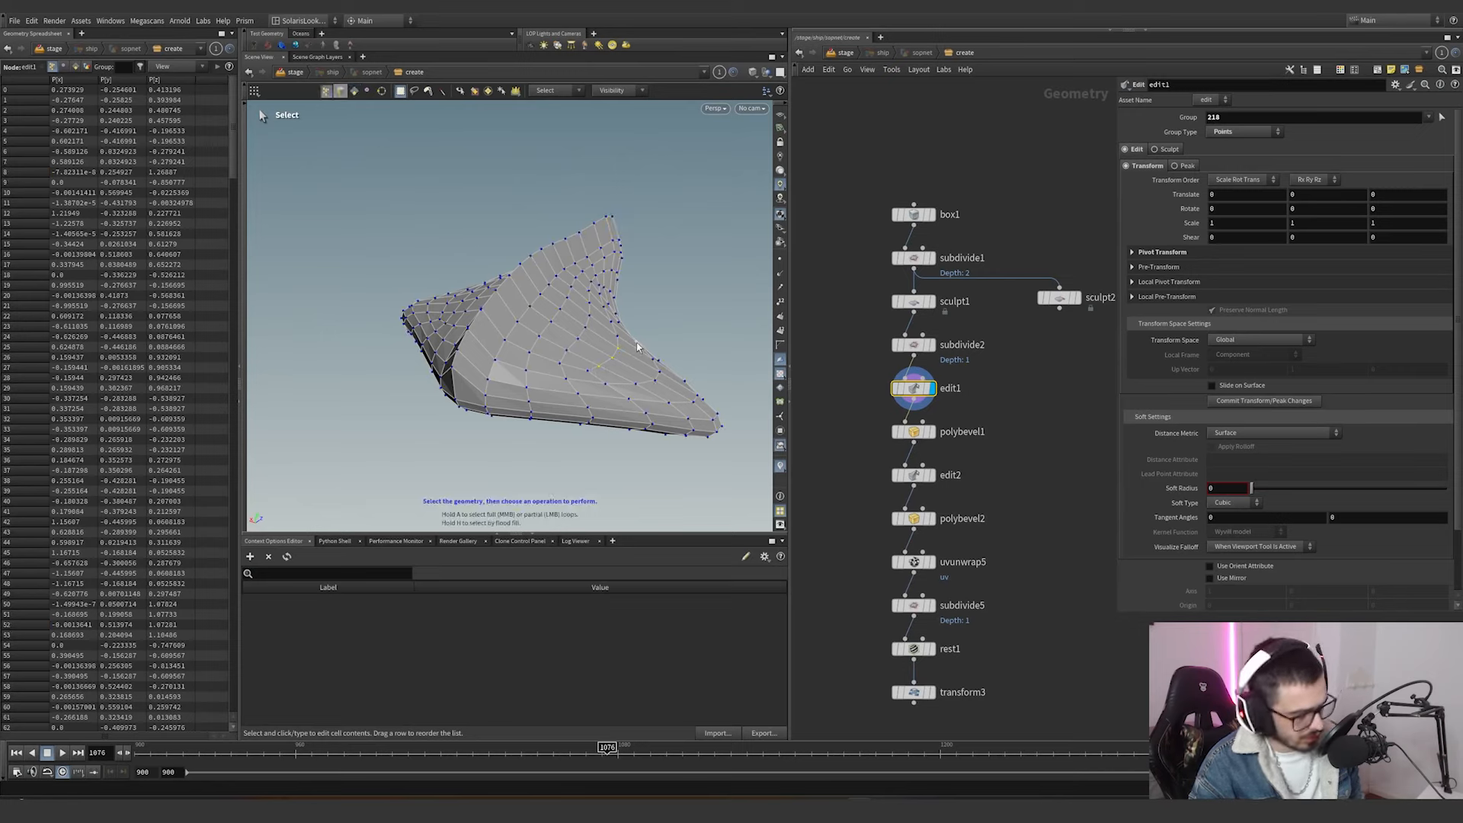
{"action": "key", "text": "t"}
{"action": "left_click_drag", "start_coordinate": [636, 337], "coordinate": [686, 288]}
{"action": "key", "text": "ctrl+z"}
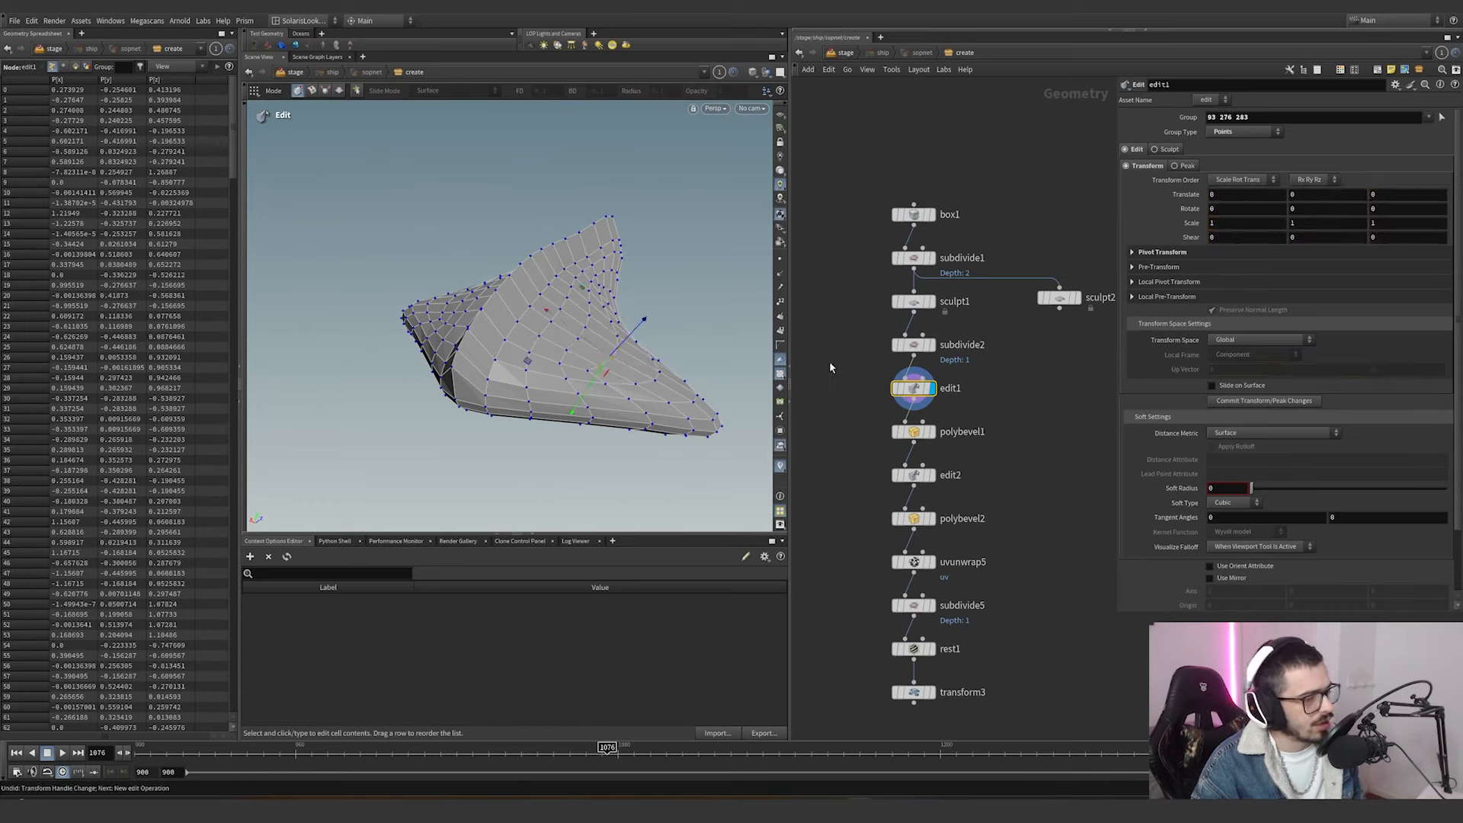
Display polybevel1 and examine the beveled edge along the ship's ridge.
{"action": "left_click", "coordinate": [932, 433]}
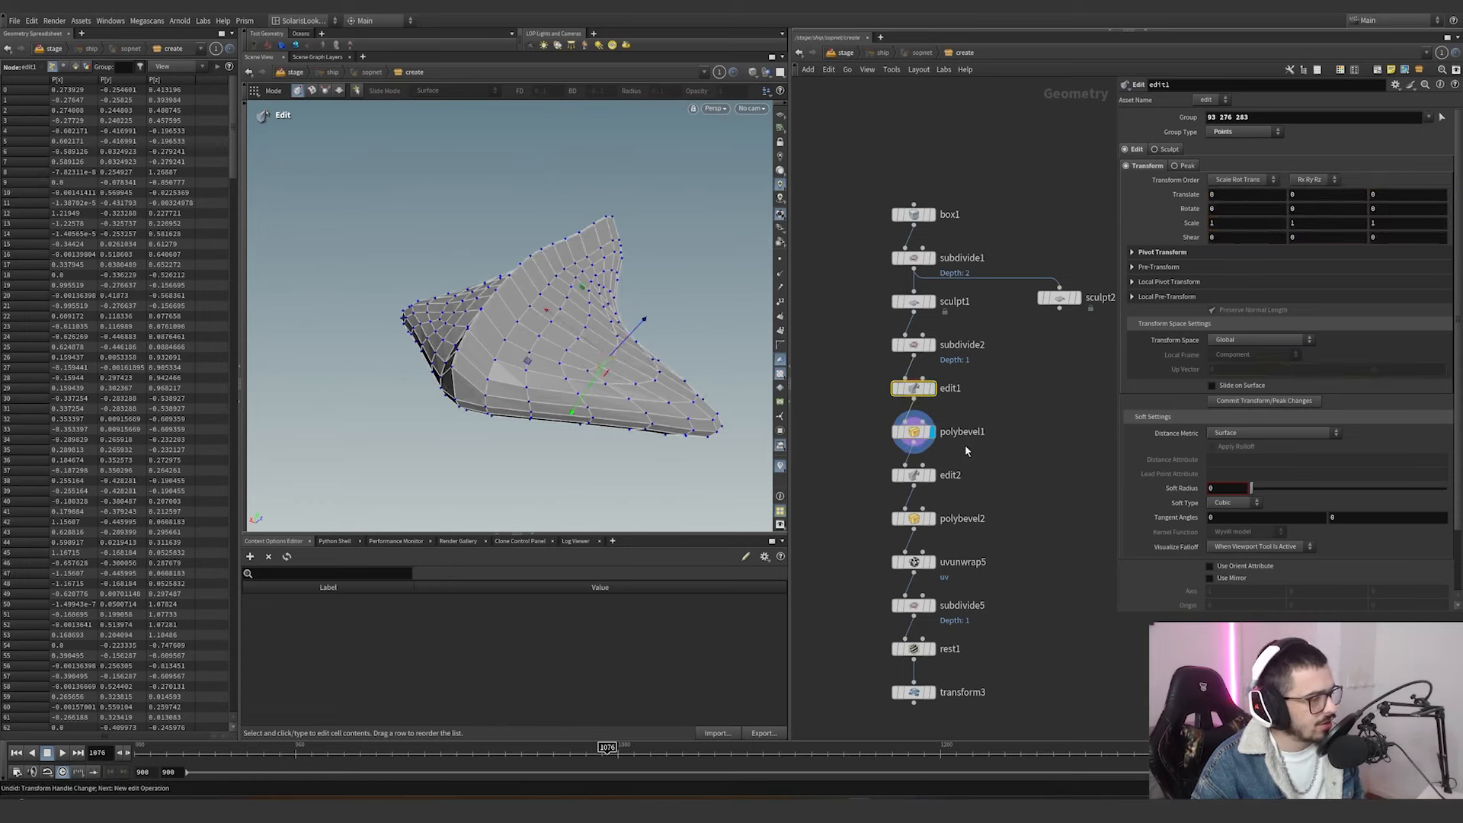
{"action": "right_click_drag", "start_coordinate": [524, 349], "coordinate": [653, 324], "text": "alt"}
{"action": "left_click_drag", "start_coordinate": [653, 325], "coordinate": [524, 366], "text": "alt"}
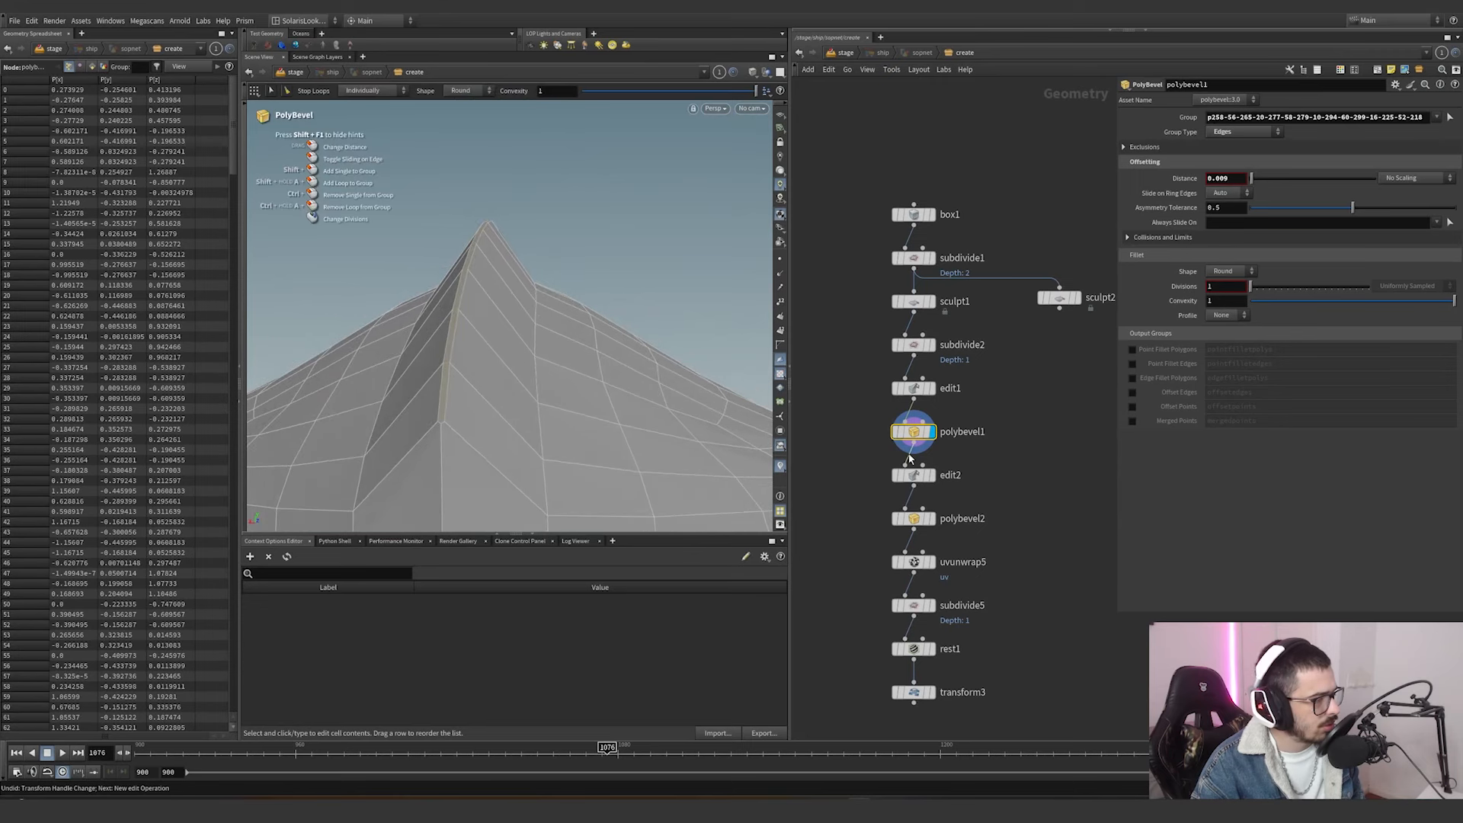
Display edit2 and examine the edge loop it moves along the ship's rim.
{"action": "left_click", "coordinate": [931, 476]}
{"action": "left_click_drag", "start_coordinate": [999, 502], "coordinate": [926, 474]}
{"action": "key", "text": "Escape"}
{"action": "right_click_drag", "start_coordinate": [644, 439], "coordinate": [556, 368]}
{"action": "left_click_drag", "start_coordinate": [555, 368], "coordinate": [328, 387]}
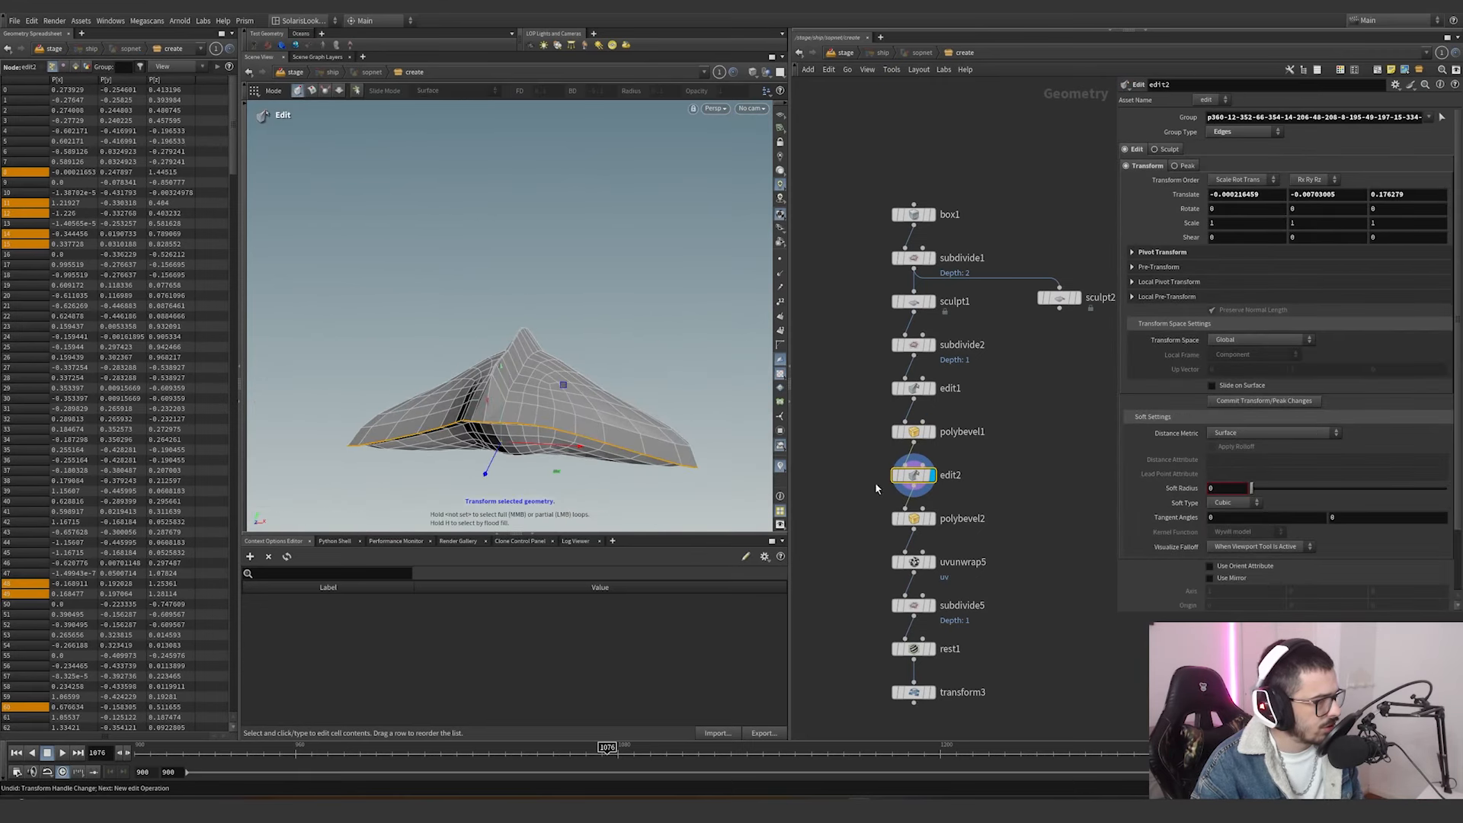
{"action": "left_click", "coordinate": [891, 457]}
{"action": "left_click", "coordinate": [891, 458]}
{"action": "left_click", "coordinate": [891, 459]}
{"action": "left_click", "coordinate": [891, 459]}
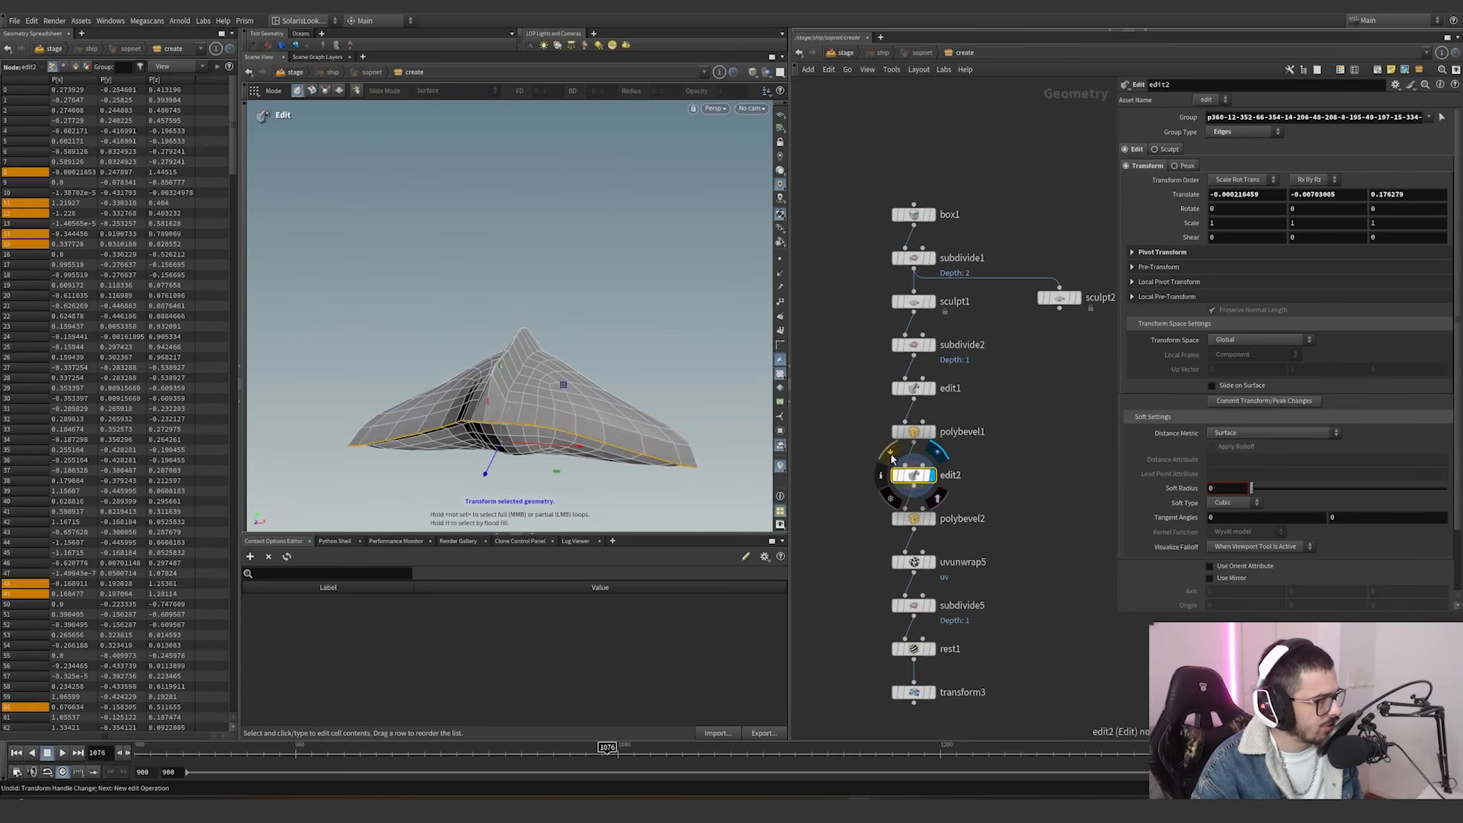
{"action": "left_click", "coordinate": [891, 459]}
{"action": "left_click", "coordinate": [891, 459]}
Display polybevel2 and examine the bevel along the ship's lower rim from several angles.
{"action": "left_click", "coordinate": [932, 518]}
{"action": "left_click_drag", "start_coordinate": [981, 538], "coordinate": [838, 499]}
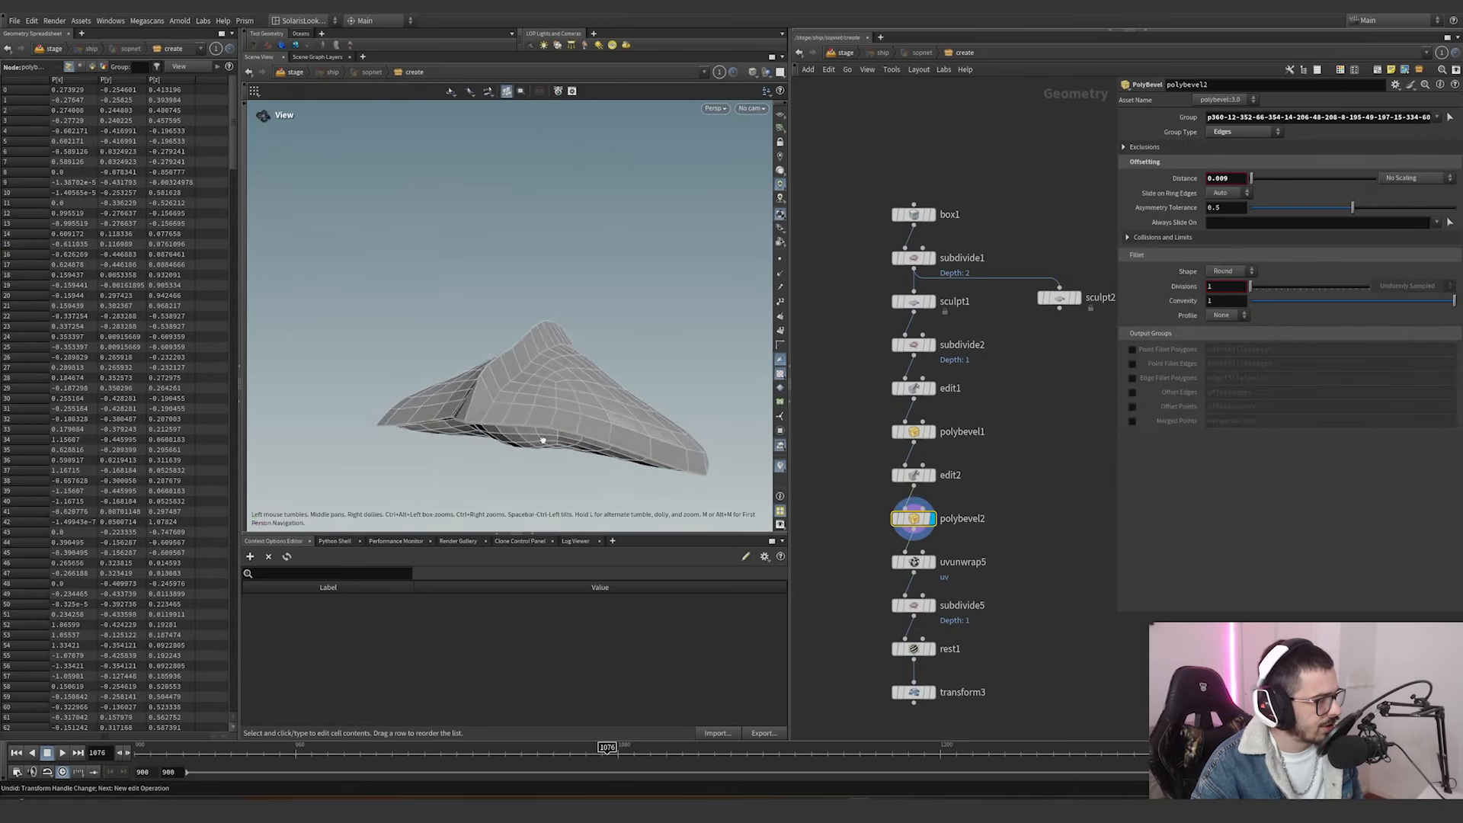
{"action": "left_click_drag", "start_coordinate": [542, 437], "coordinate": [541, 424], "text": "alt"}
{"action": "right_click_drag", "start_coordinate": [541, 424], "coordinate": [602, 343], "text": "alt"}
{"action": "left_click_drag", "start_coordinate": [602, 343], "coordinate": [696, 221], "text": "alt"}
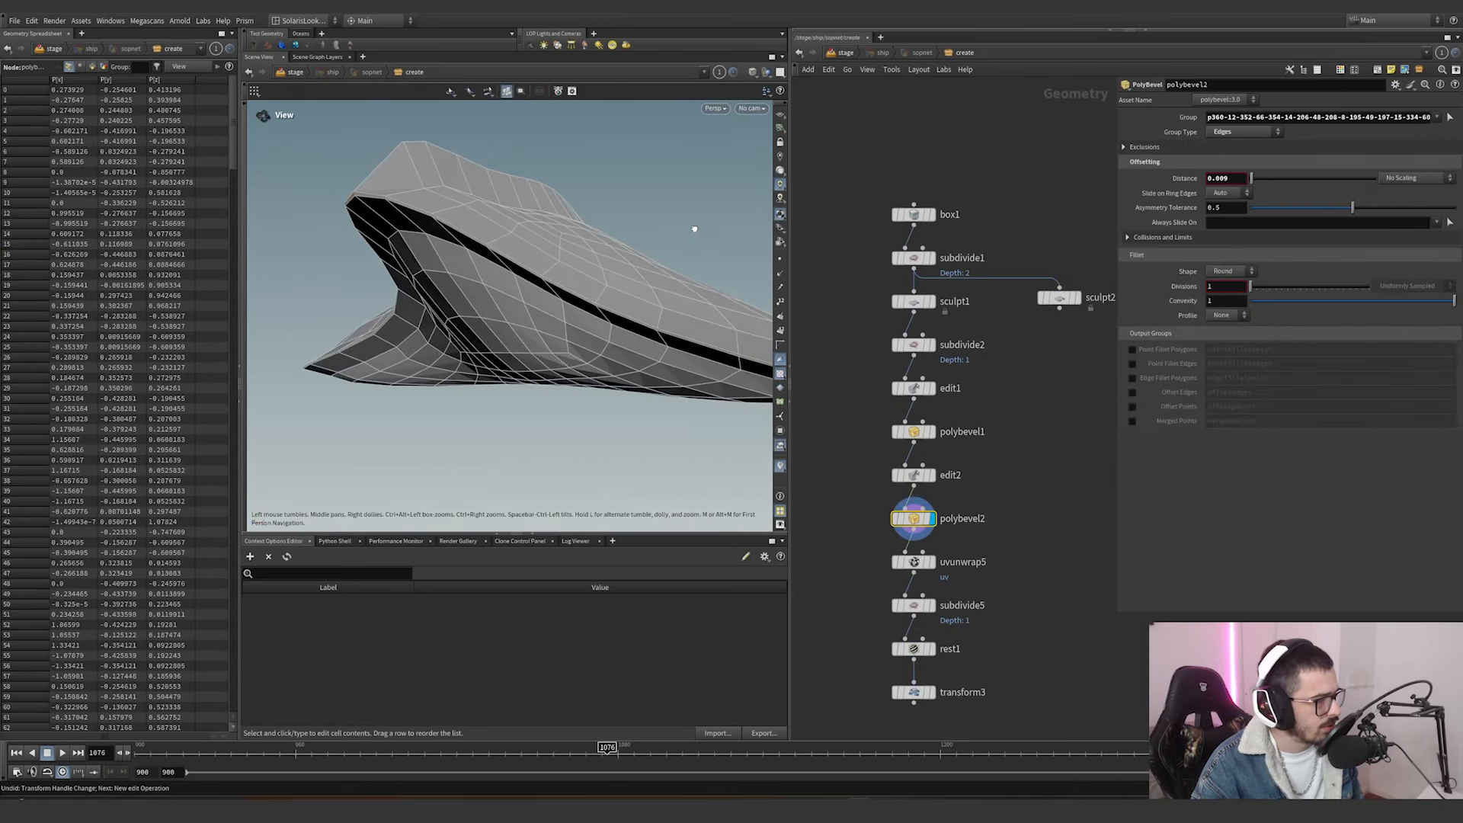
Display uvunwrap5 and check its UV islands in the UV view and the grid texture in perspective.
{"action": "left_click", "coordinate": [932, 566]}
{"action": "left_click_drag", "start_coordinate": [1006, 580], "coordinate": [823, 531]}
{"action": "left_click_drag", "start_coordinate": [556, 305], "coordinate": [710, 285], "text": "alt"}
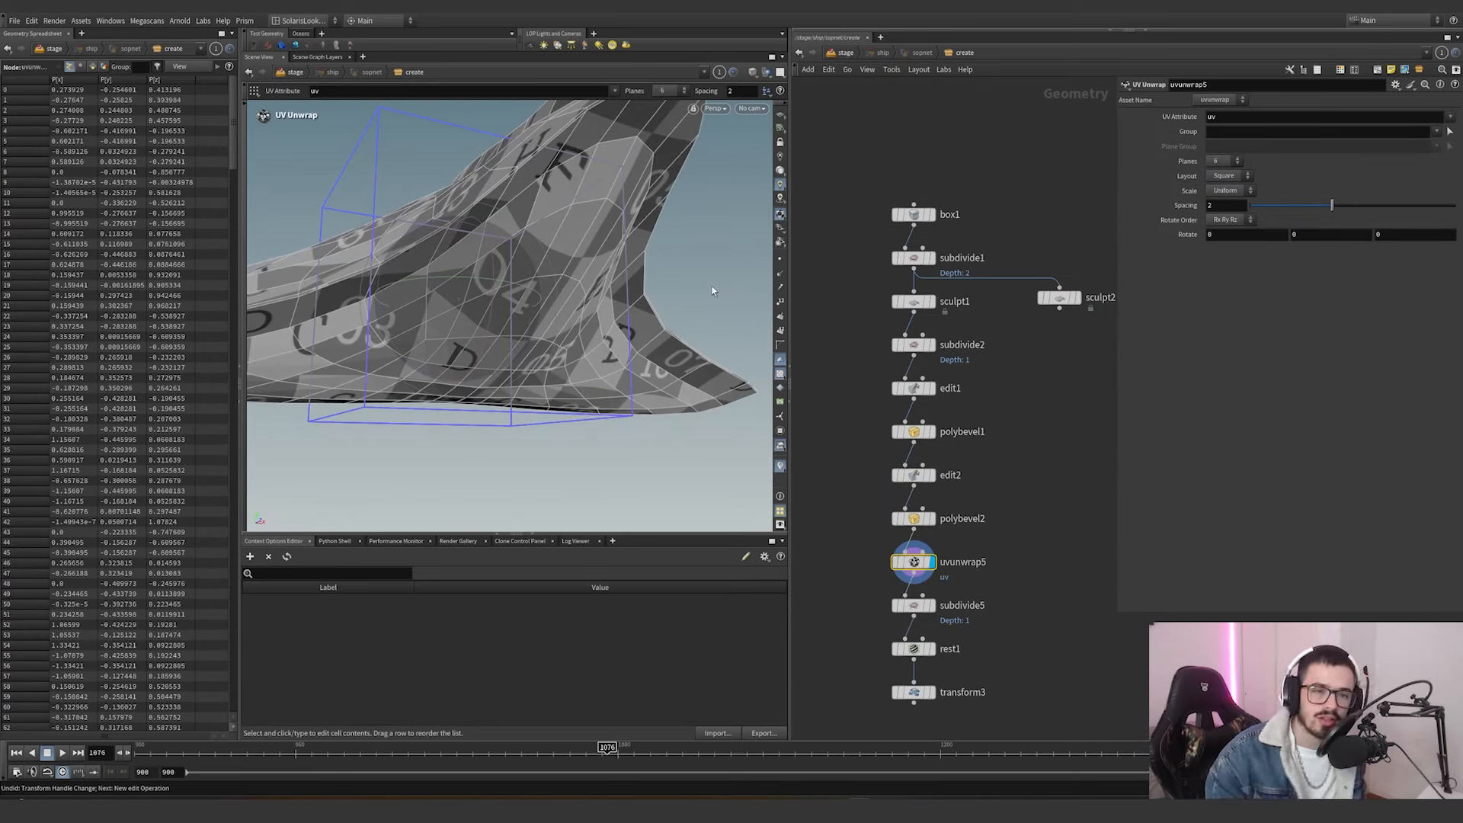
{"action": "key", "text": "space+5"}
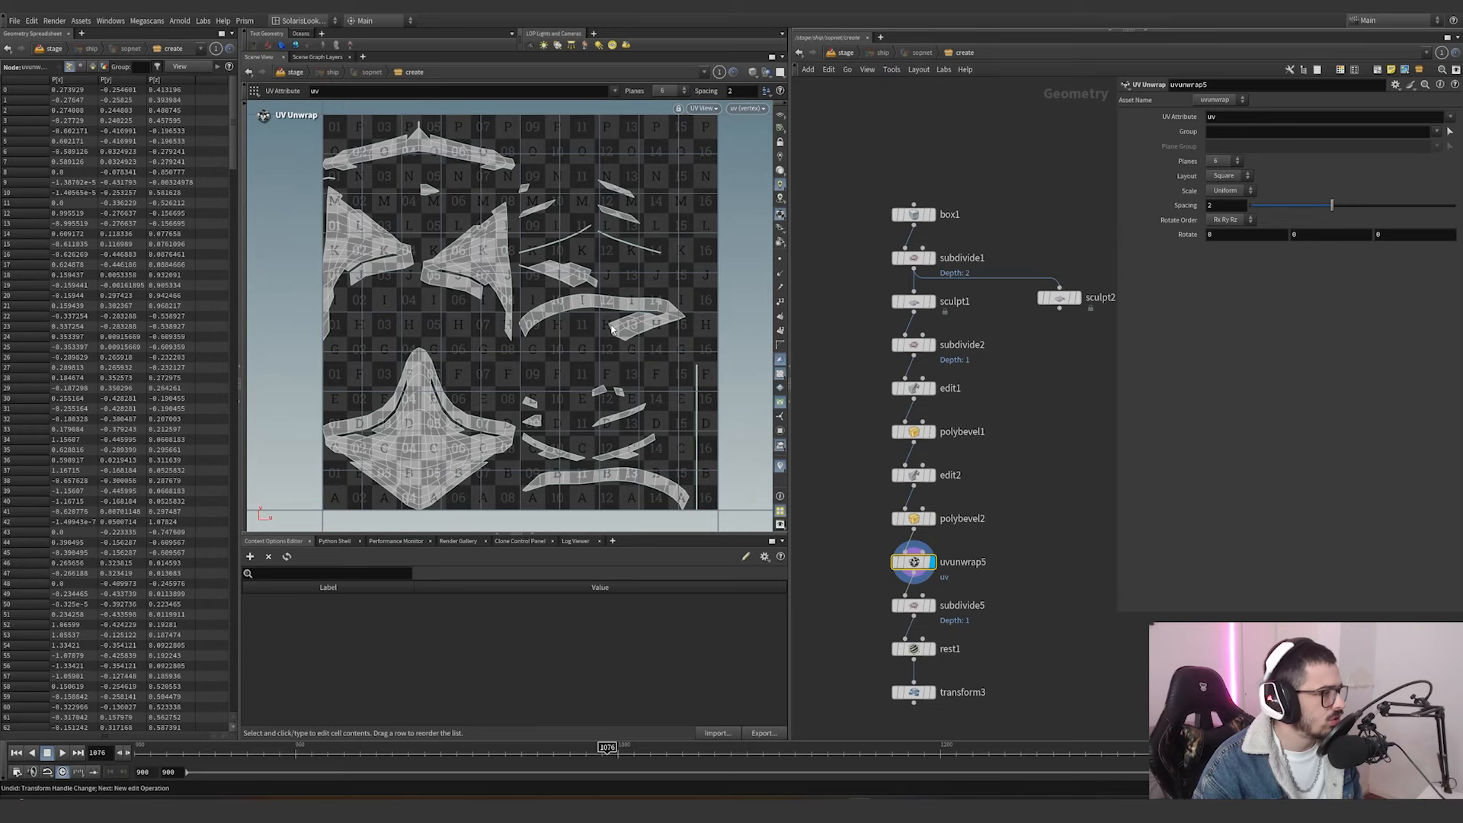
{"action": "key", "text": "space+1"}
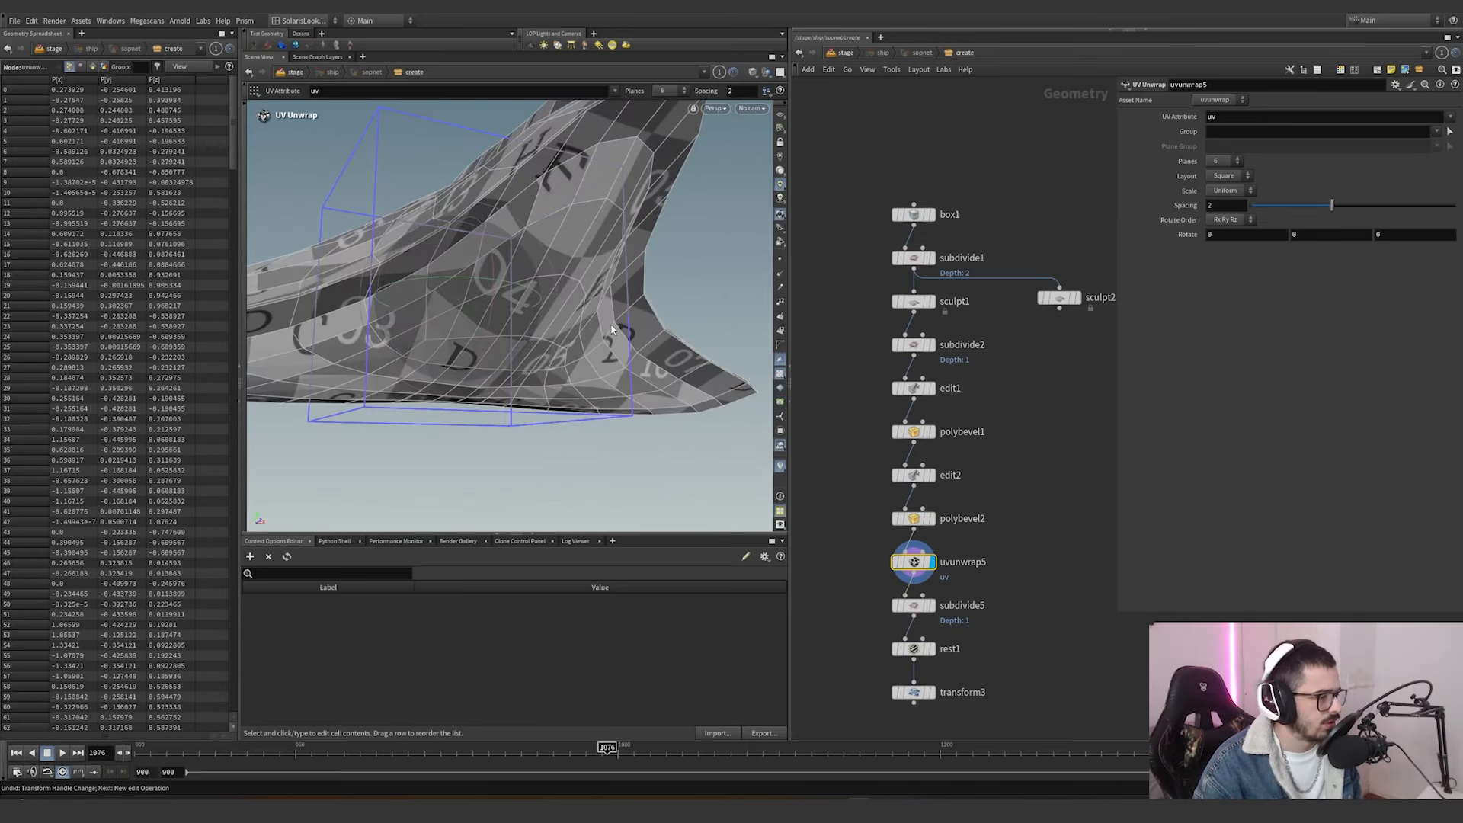
{"action": "left_click_drag", "start_coordinate": [542, 324], "coordinate": [551, 259], "text": "alt"}
{"action": "scroll", "coordinate": [638, 217], "scroll_direction": "down", "scroll_amount": 5}
{"action": "key", "text": "Return"}
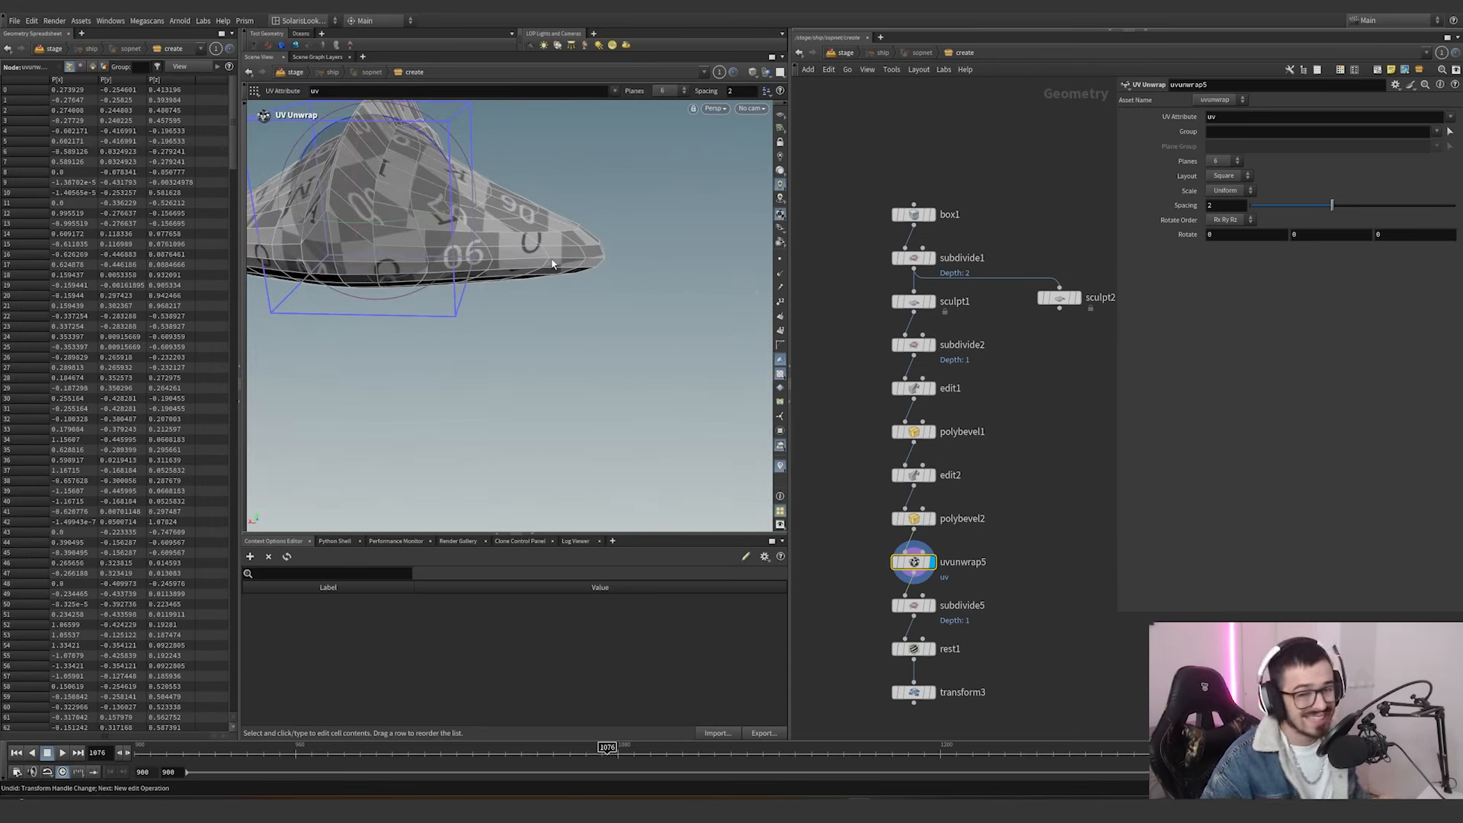
Display subdivide5 and examine the smoothed ship mesh and its UV grid texture up close.
{"action": "middle_click_drag", "start_coordinate": [1029, 564], "coordinate": [1010, 489]}
{"action": "left_click", "coordinate": [912, 529]}
{"action": "left_click_drag", "start_coordinate": [1018, 550], "coordinate": [826, 495]}
{"action": "left_click_drag", "start_coordinate": [549, 305], "coordinate": [621, 219], "text": "alt"}
{"action": "scroll", "coordinate": [603, 158], "scroll_direction": "up", "scroll_amount": 4}
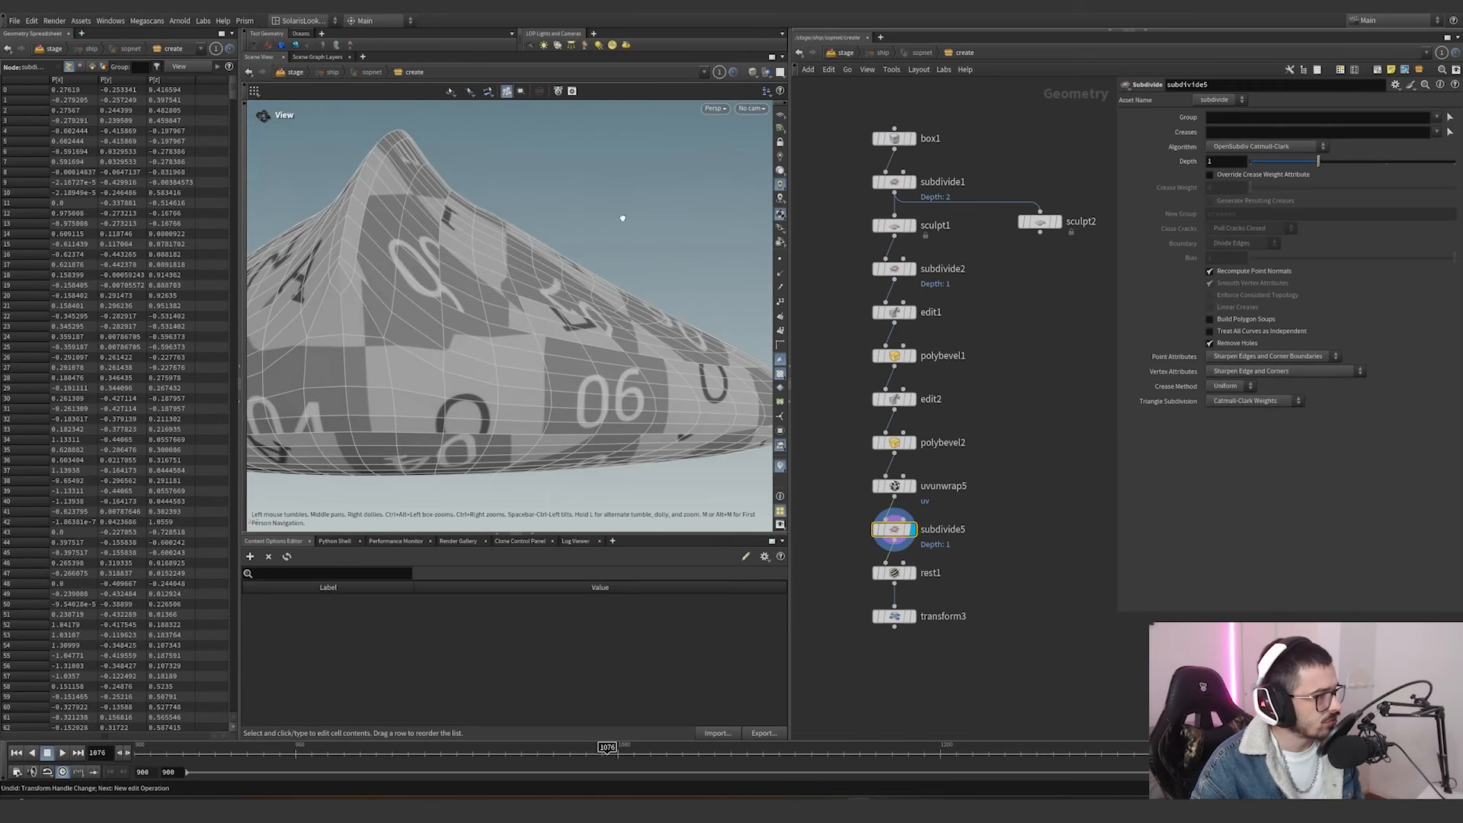
Toggle the bypass on subdivide5 to compare the ship mesh with and without the subdivision.
{"action": "left_click", "coordinate": [869, 506]}
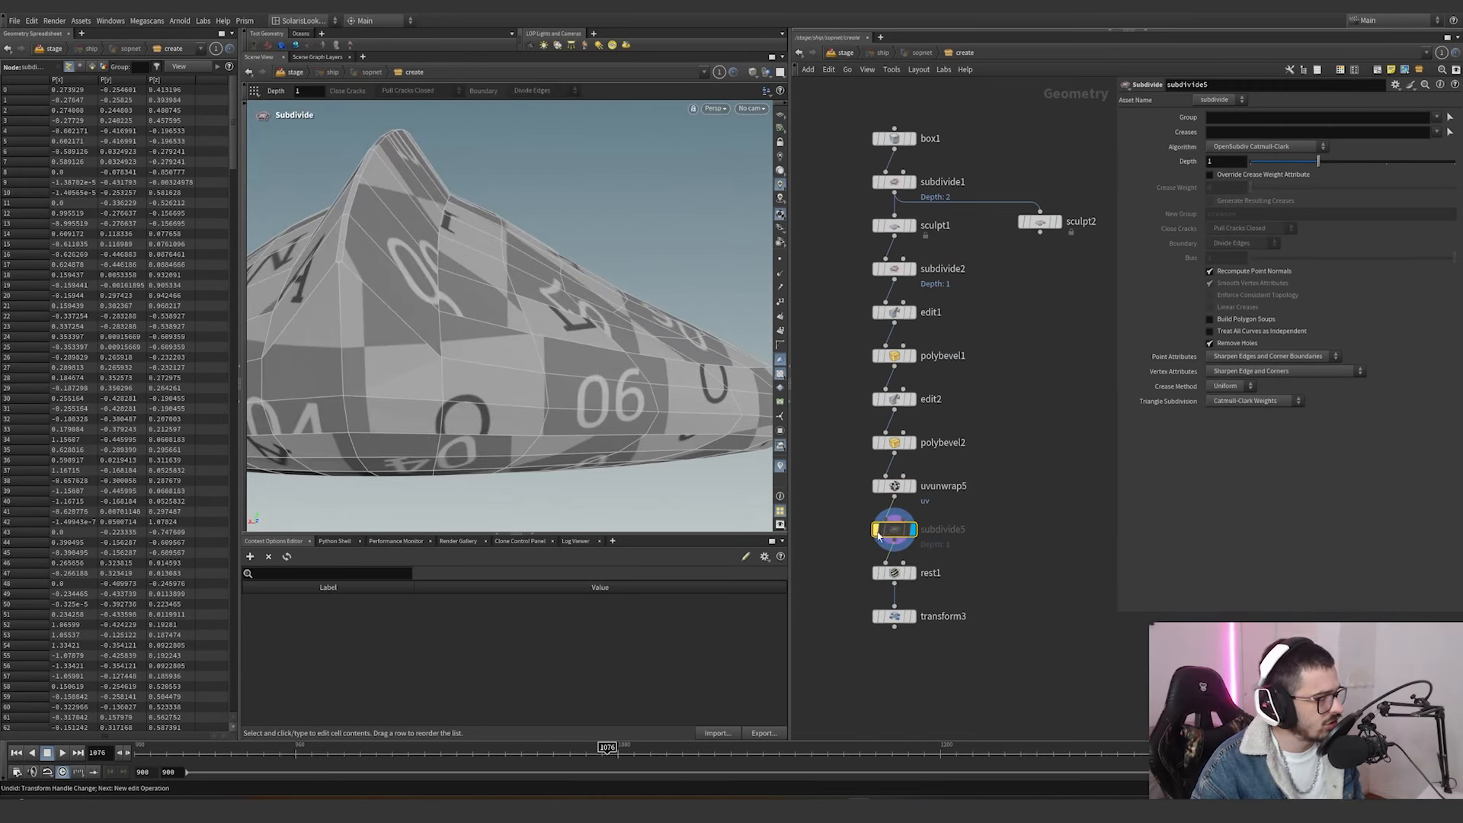
{"action": "left_click", "coordinate": [870, 507]}
{"action": "left_click", "coordinate": [870, 507]}
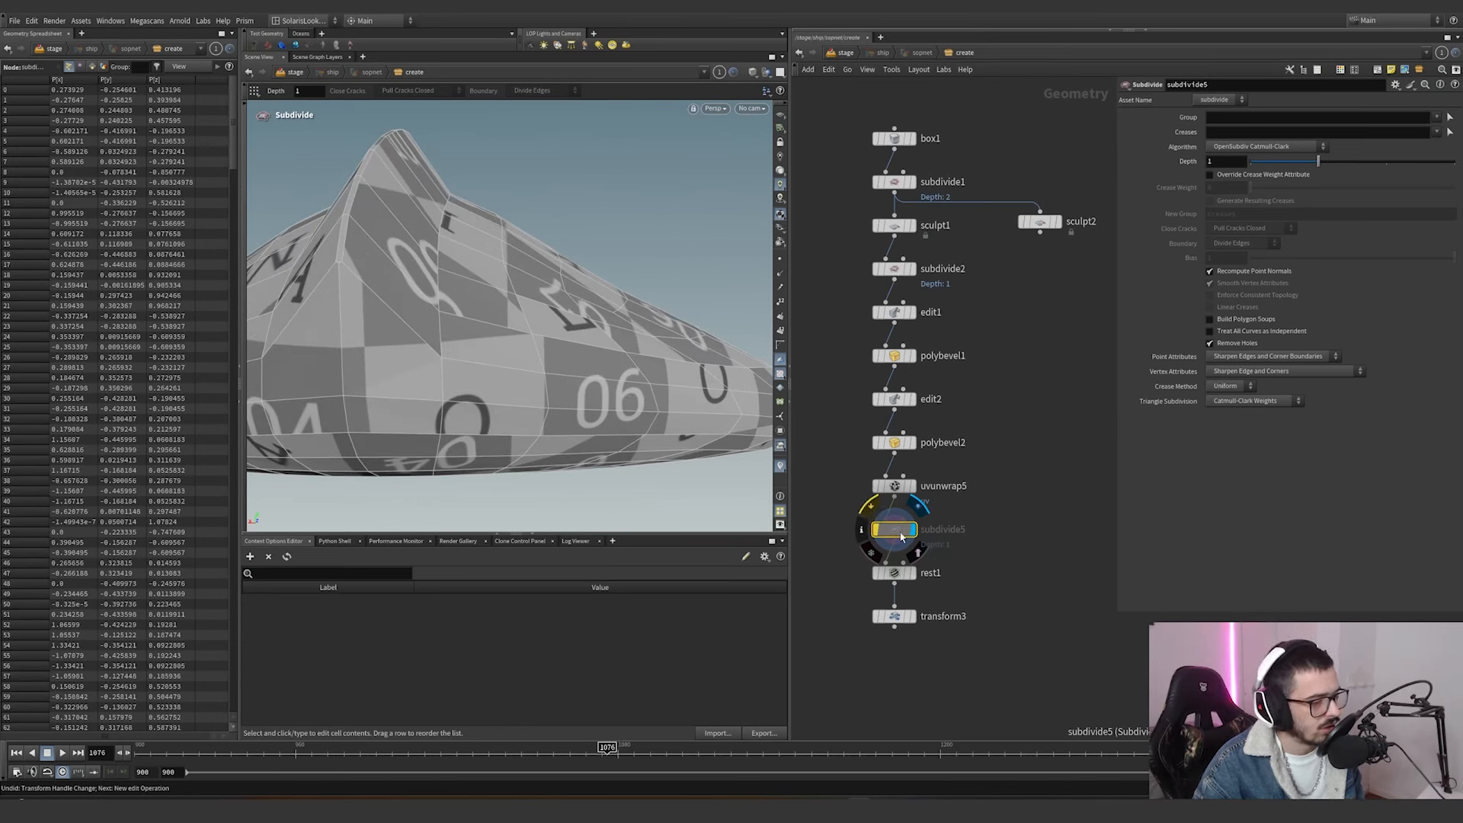
{"action": "left_click", "coordinate": [870, 506]}
{"action": "left_click_drag", "start_coordinate": [855, 530], "coordinate": [957, 466]}
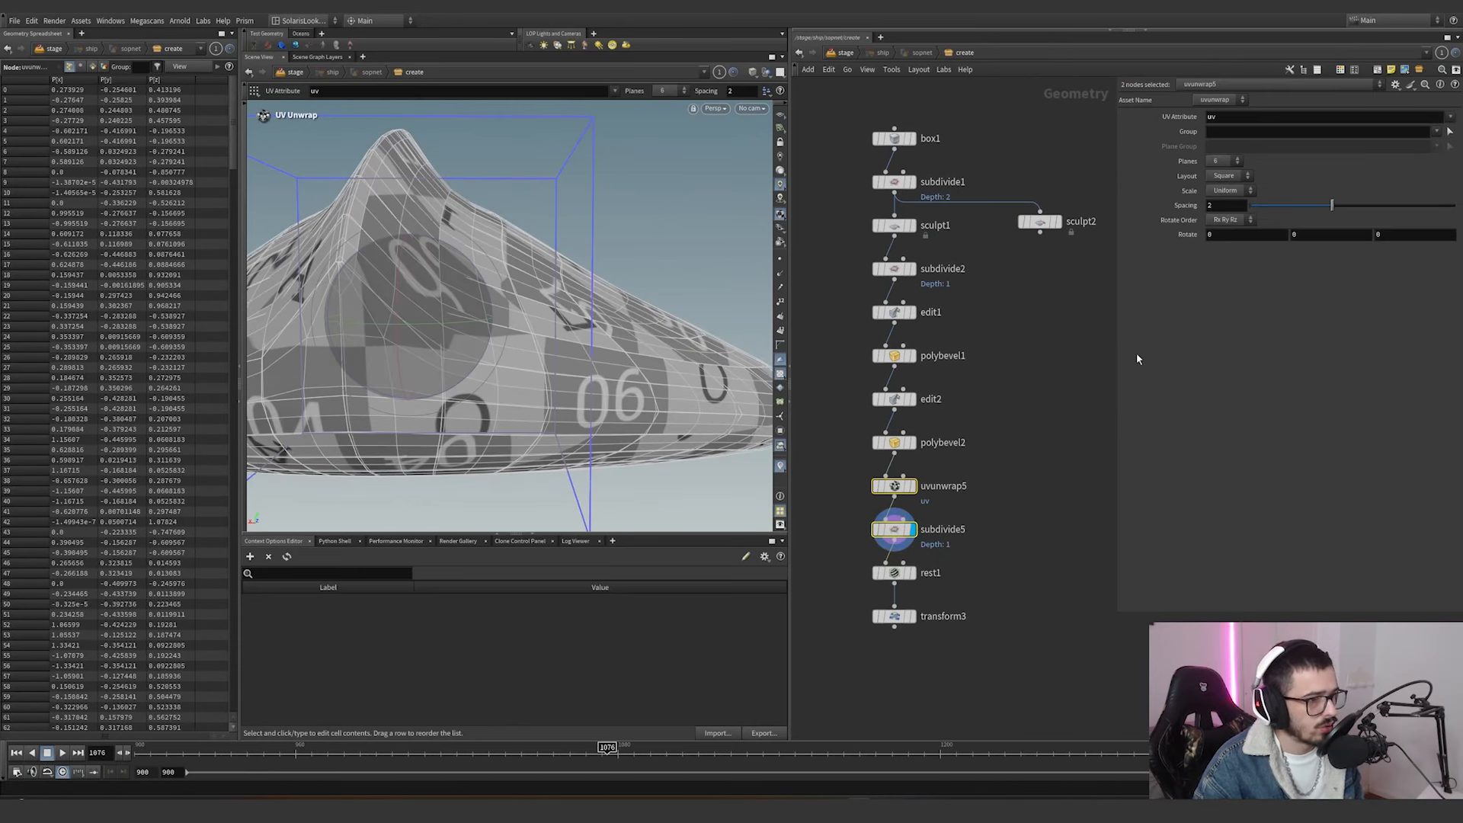
Try overriding subdivide5's crease weight attribute with a crease weight of 0.34, and undo the change.
{"action": "left_click", "coordinate": [896, 529]}
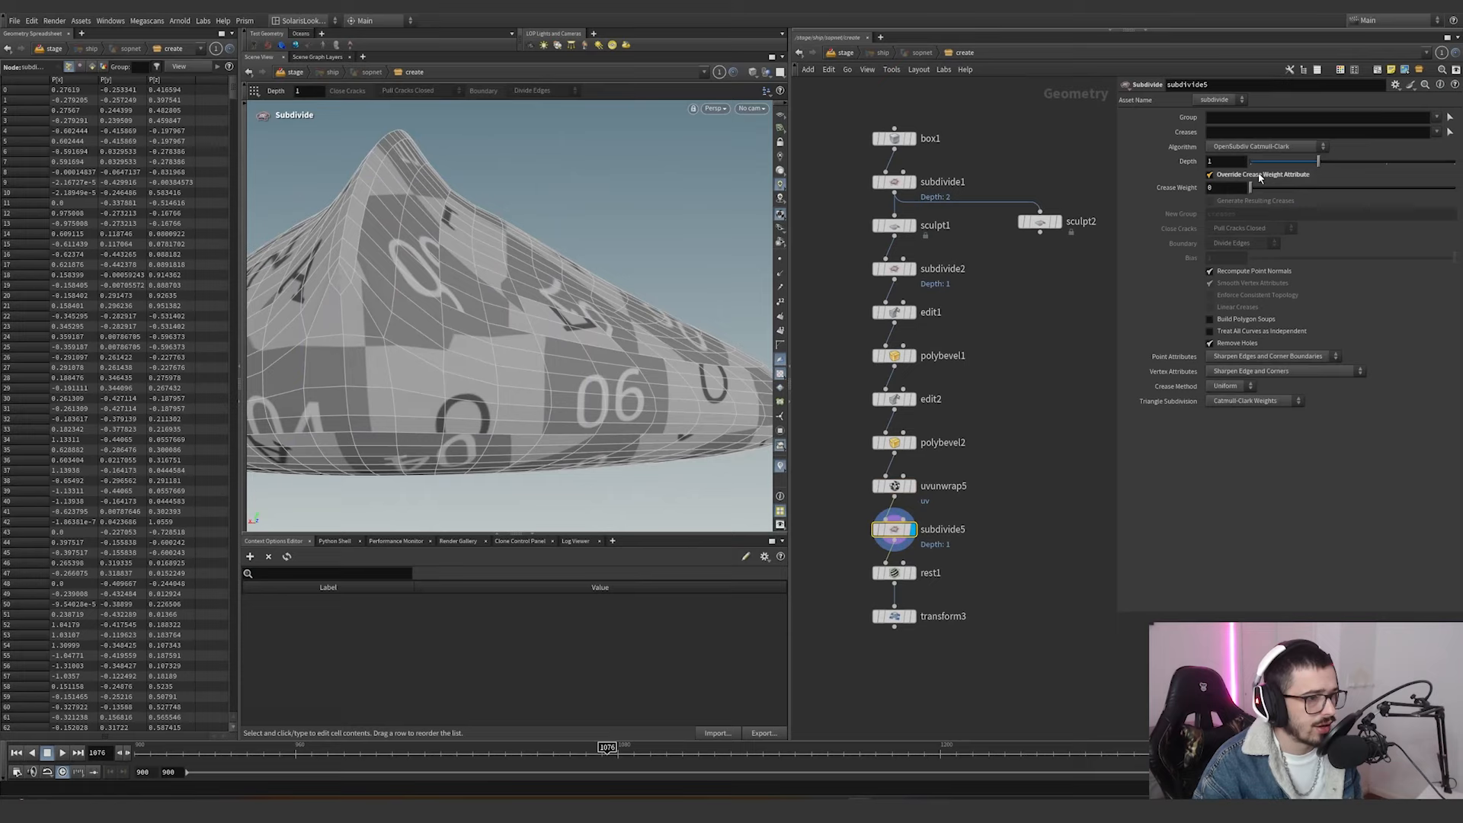
{"action": "mouse_move", "coordinate": [1257, 191]}
{"action": "left_mouse_down"}
{"action": "mouse_move", "coordinate": [1319, 186]}
{"action": "mouse_move", "coordinate": [1272, 195]}
{"action": "left_mouse_up"}
{"action": "key", "text": "ctrl+z"}
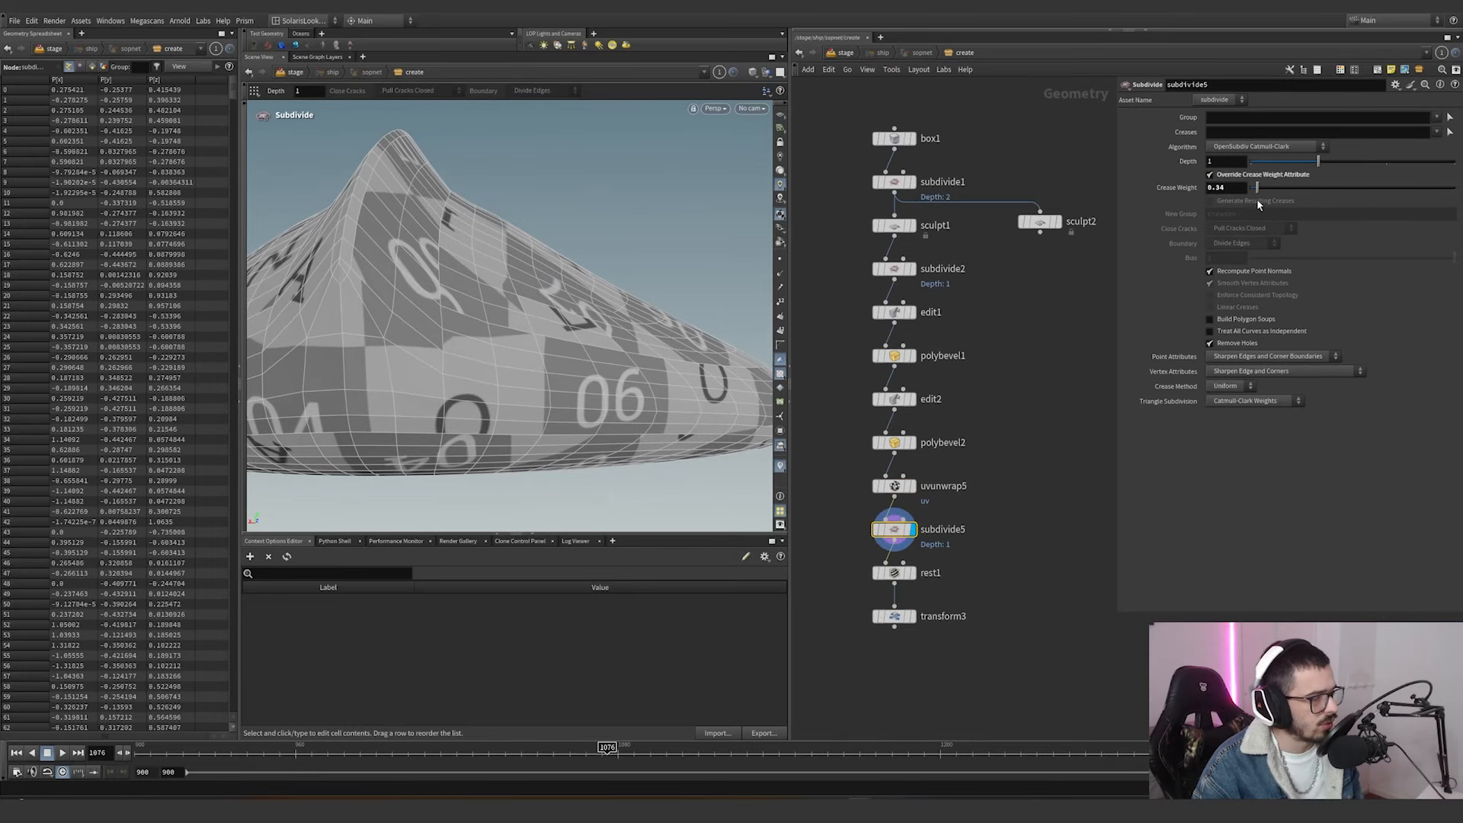
Display rest1 and examine the ship with its stored rest position from several angles.
{"action": "left_click", "coordinate": [907, 575]}
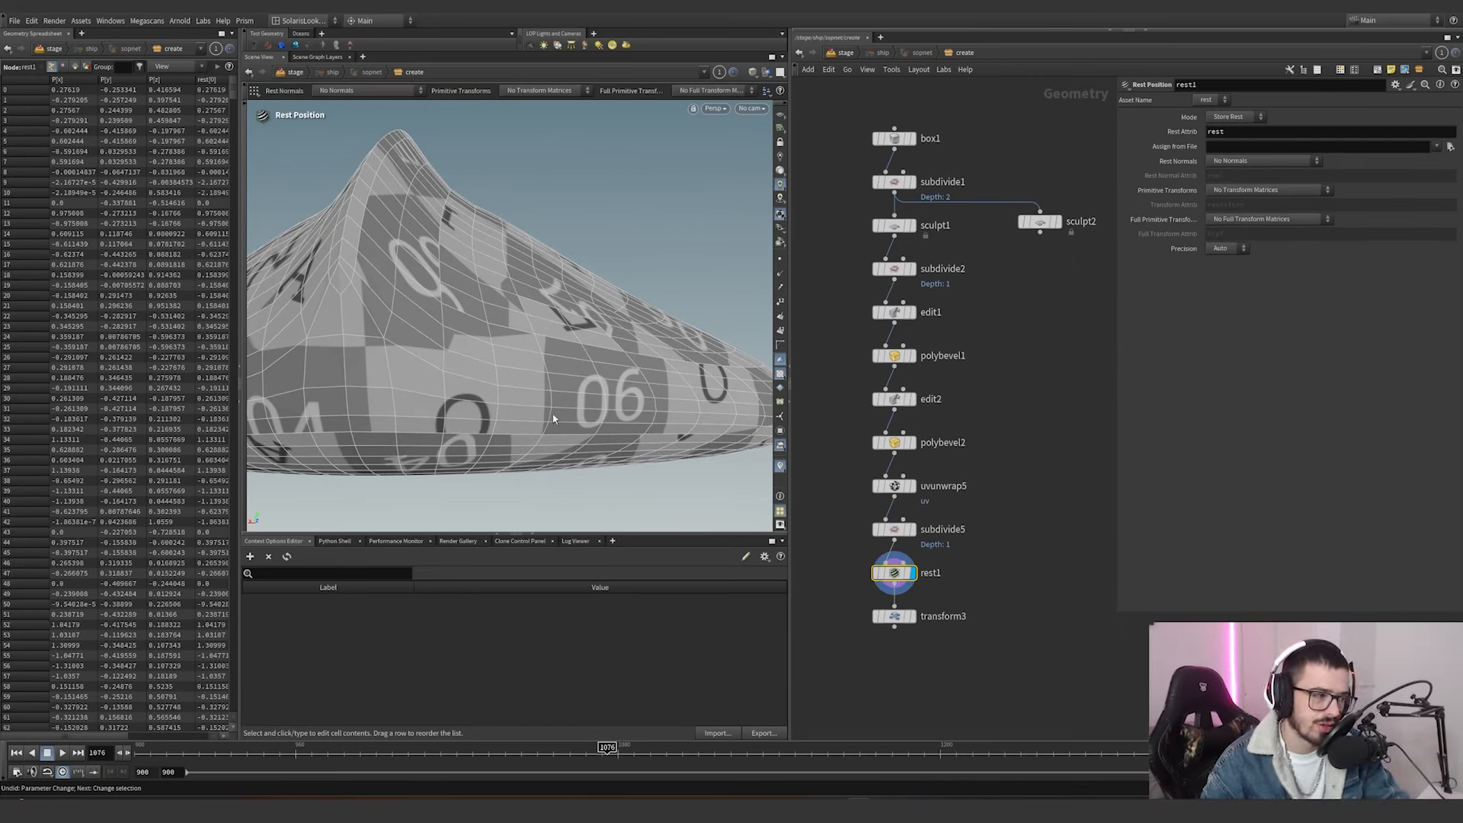
{"action": "left_click_drag", "start_coordinate": [583, 324], "coordinate": [518, 234], "text": "alt"}
{"action": "right_click_drag", "start_coordinate": [518, 233], "coordinate": [290, 362], "text": "alt"}
{"action": "left_click_drag", "start_coordinate": [531, 275], "coordinate": [563, 237], "text": "alt"}
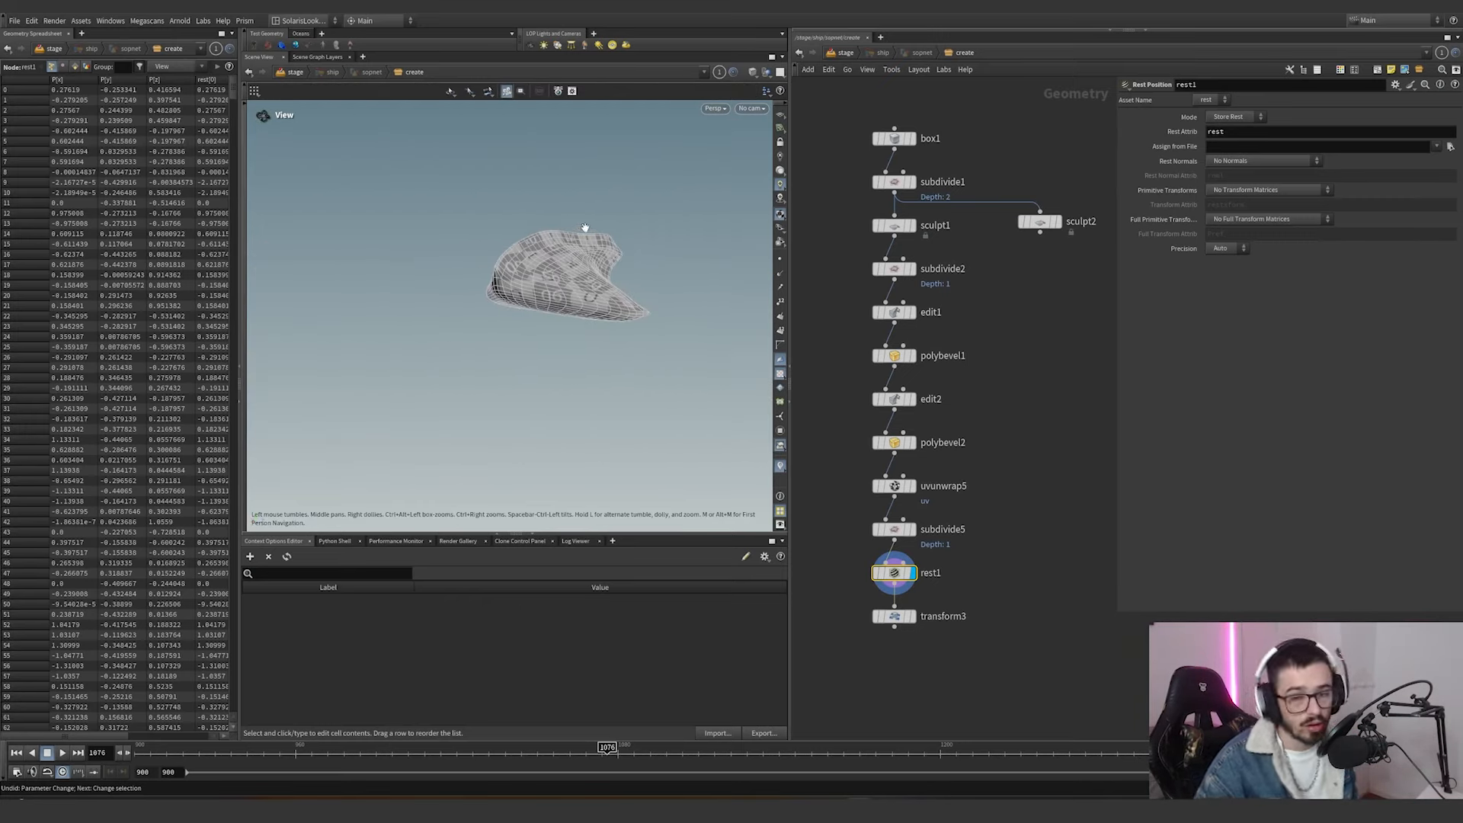
Display transform3 and examine the scaled and raised ship from several angles.
{"action": "left_click", "coordinate": [912, 617]}
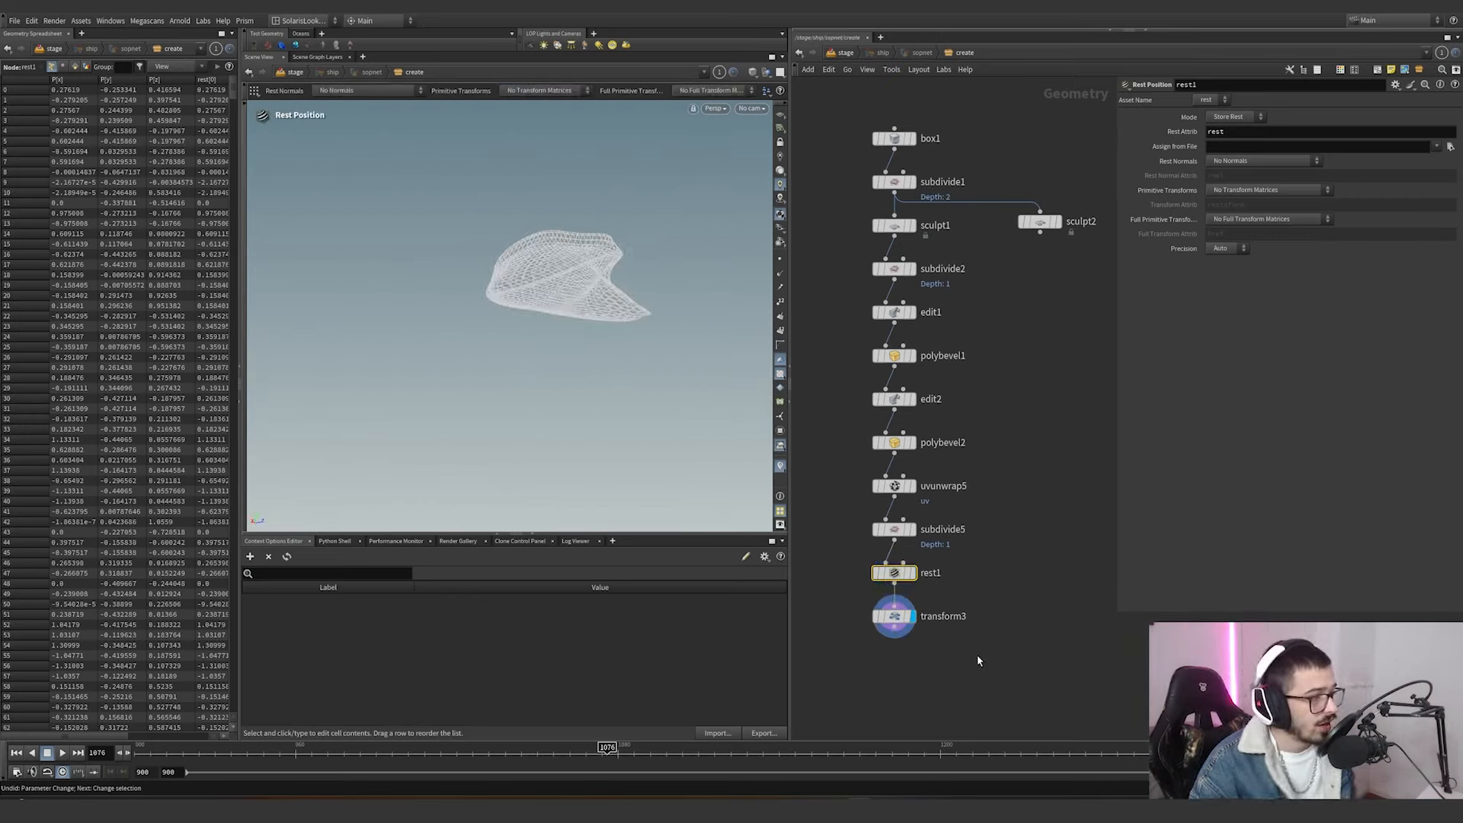
{"action": "left_click_drag", "start_coordinate": [979, 657], "coordinate": [843, 585]}
{"action": "scroll", "coordinate": [531, 266], "scroll_direction": "down", "scroll_amount": 5}
{"action": "key", "text": "h"}
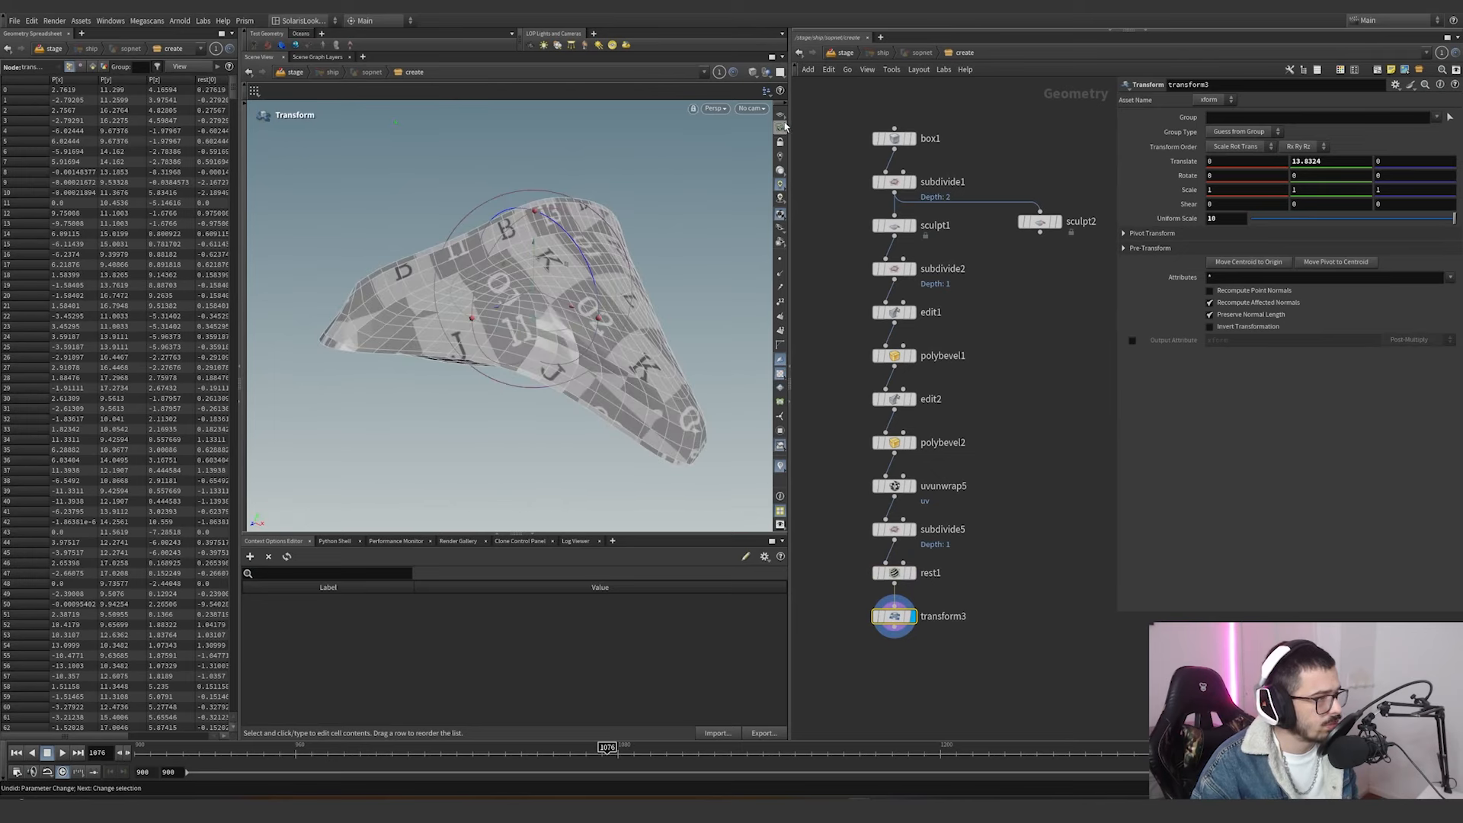
{"action": "scroll", "coordinate": [668, 251], "scroll_direction": "down", "scroll_amount": 5}
{"action": "left_click_drag", "start_coordinate": [579, 259], "coordinate": [614, 232], "text": "alt"}
{"action": "middle_click_drag", "start_coordinate": [614, 231], "coordinate": [595, 236], "text": "alt"}
{"action": "mouse_move", "coordinate": [714, 308]}
{"action": "left_mouse_down", "text": "alt"}
{"action": "mouse_move", "coordinate": [744, 310]}
{"action": "mouse_move", "coordinate": [688, 314]}
{"action": "left_mouse_up", "text": "alt"}
{"action": "middle_click_drag", "start_coordinate": [688, 315], "coordinate": [601, 333], "text": "alt"}
{"action": "mouse_move", "coordinate": [601, 236]}
{"action": "left_mouse_down", "text": "alt"}
{"action": "mouse_move", "coordinate": [531, 338]}
{"action": "mouse_move", "coordinate": [550, 339]}
{"action": "mouse_move", "coordinate": [618, 246]}
{"action": "left_mouse_up", "text": "alt"}
Return to the stage network and widen the scene view pane to enlarge the ship's camera view.
{"action": "left_click", "coordinate": [851, 54]}
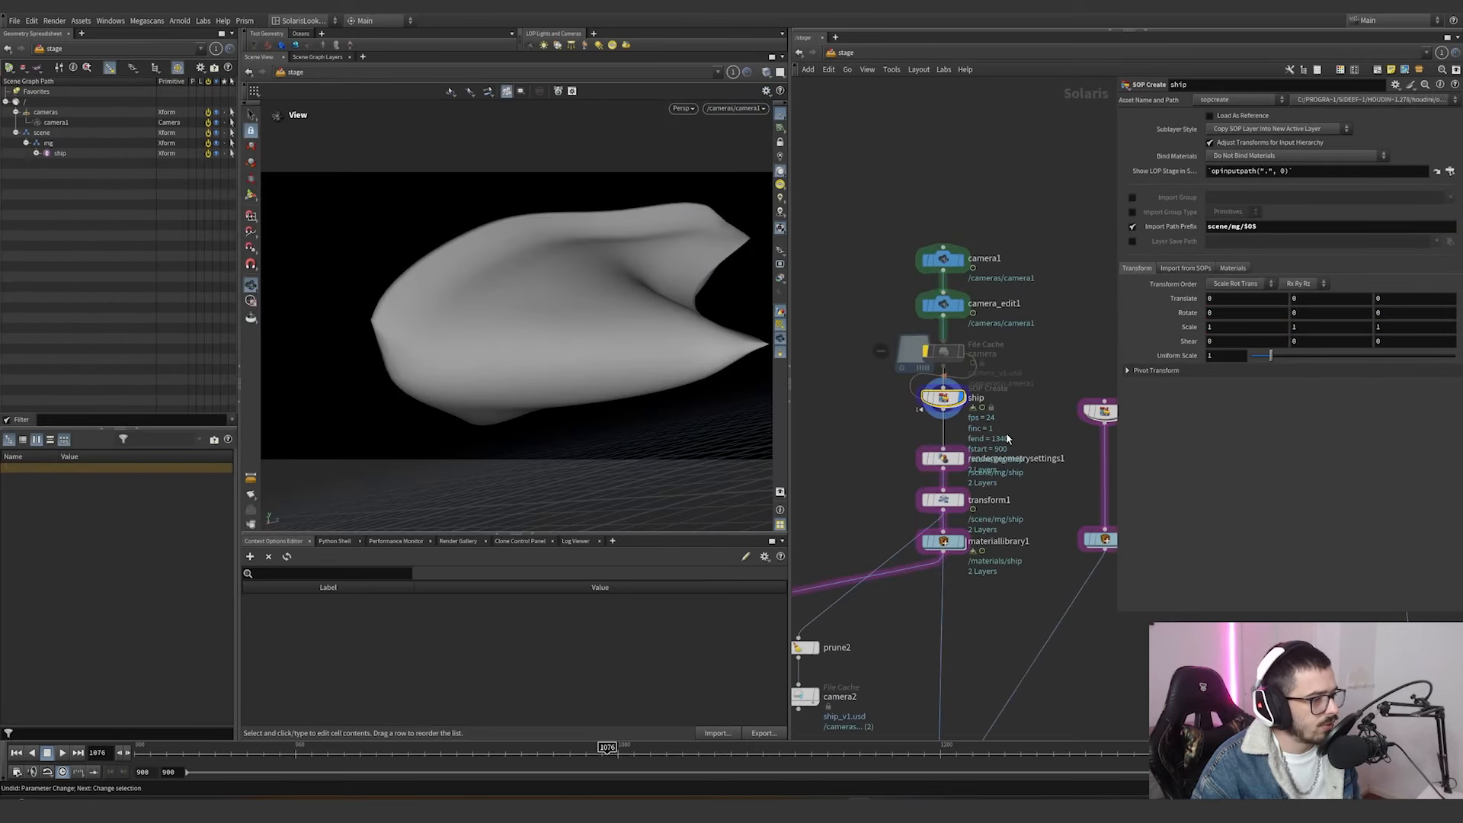
{"action": "left_click_drag", "start_coordinate": [287, 752], "coordinate": [608, 552]}
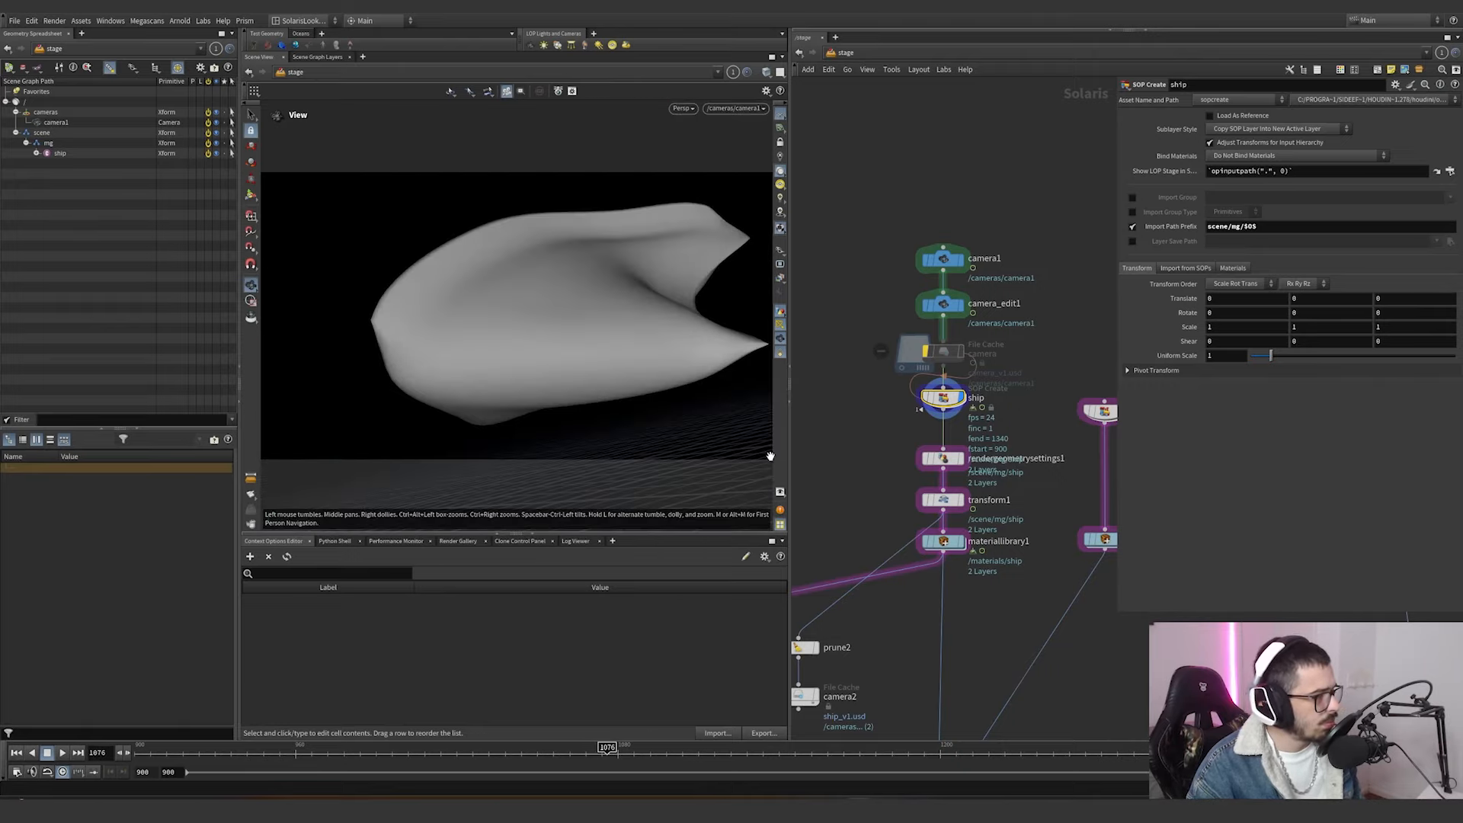
{"action": "left_click_drag", "start_coordinate": [790, 459], "coordinate": [1015, 457]}
{"action": "left_click_drag", "start_coordinate": [308, 429], "coordinate": [186, 427]}
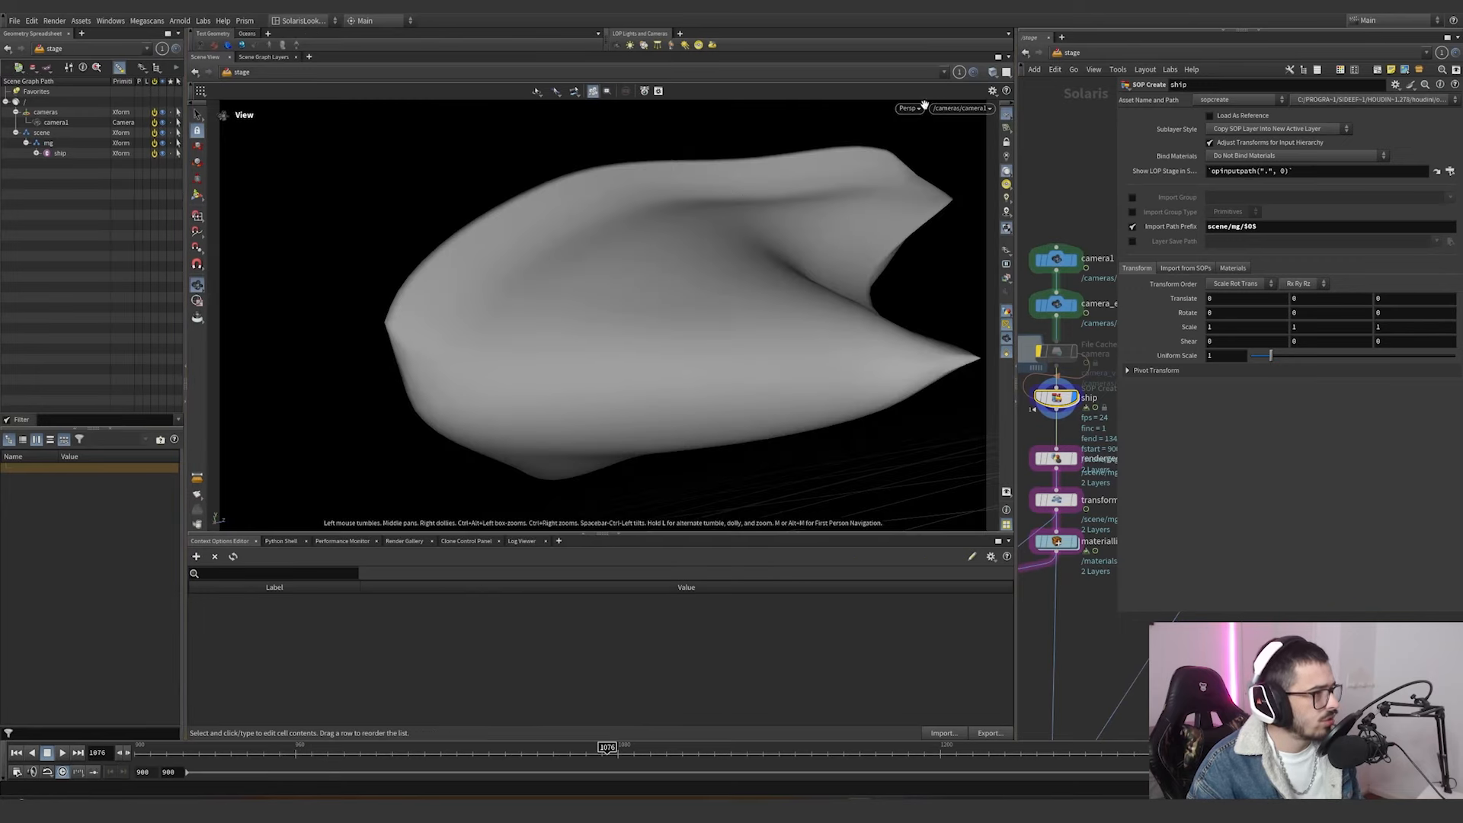
Add an Animation Editor pane beside the scene view by splitting the pane left/right.
{"action": "left_click", "coordinate": [310, 58]}
{"action": "mouse_move", "coordinate": [339, 79]}
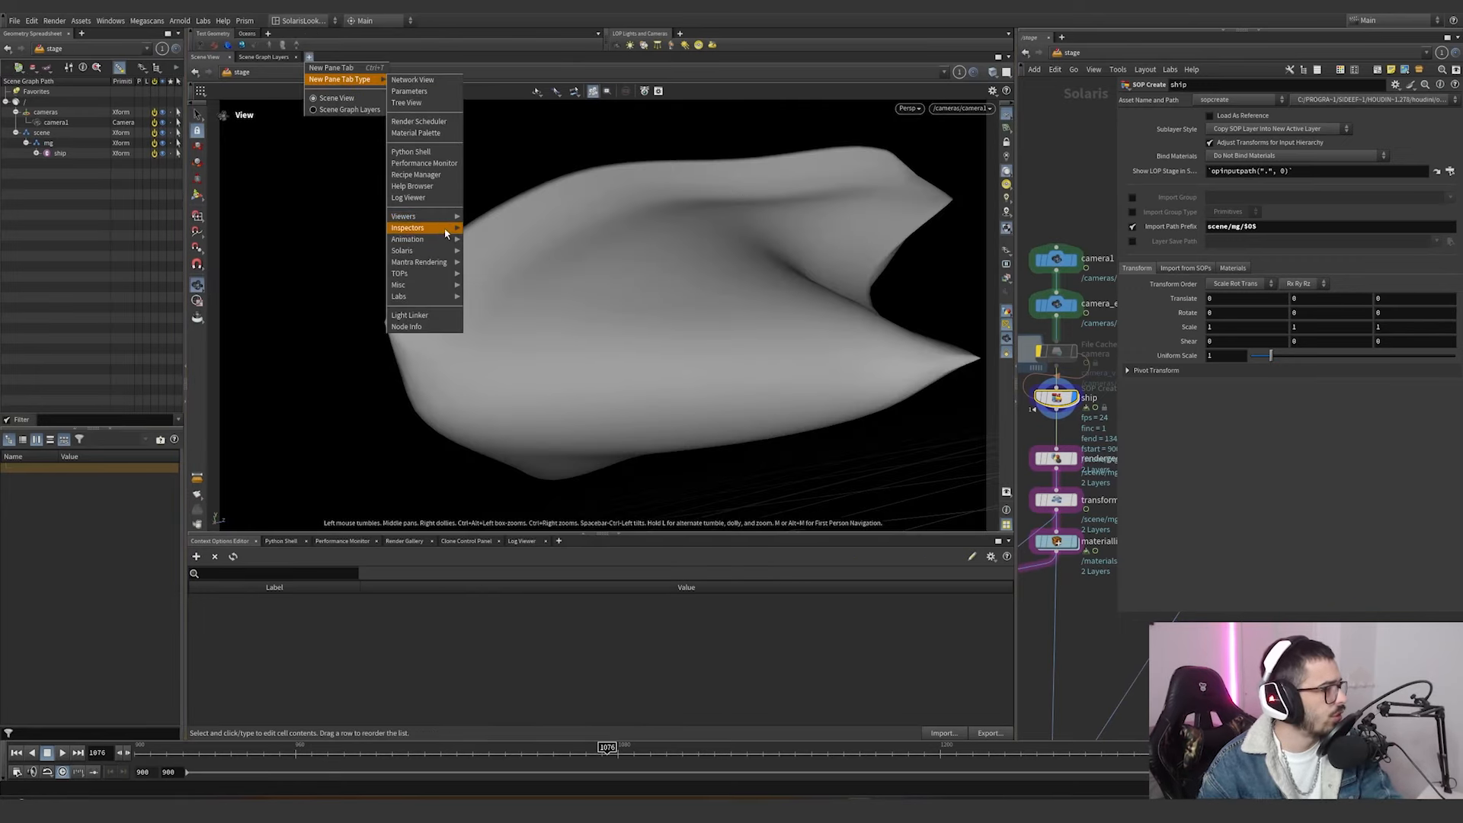
{"action": "mouse_move", "coordinate": [415, 239]}
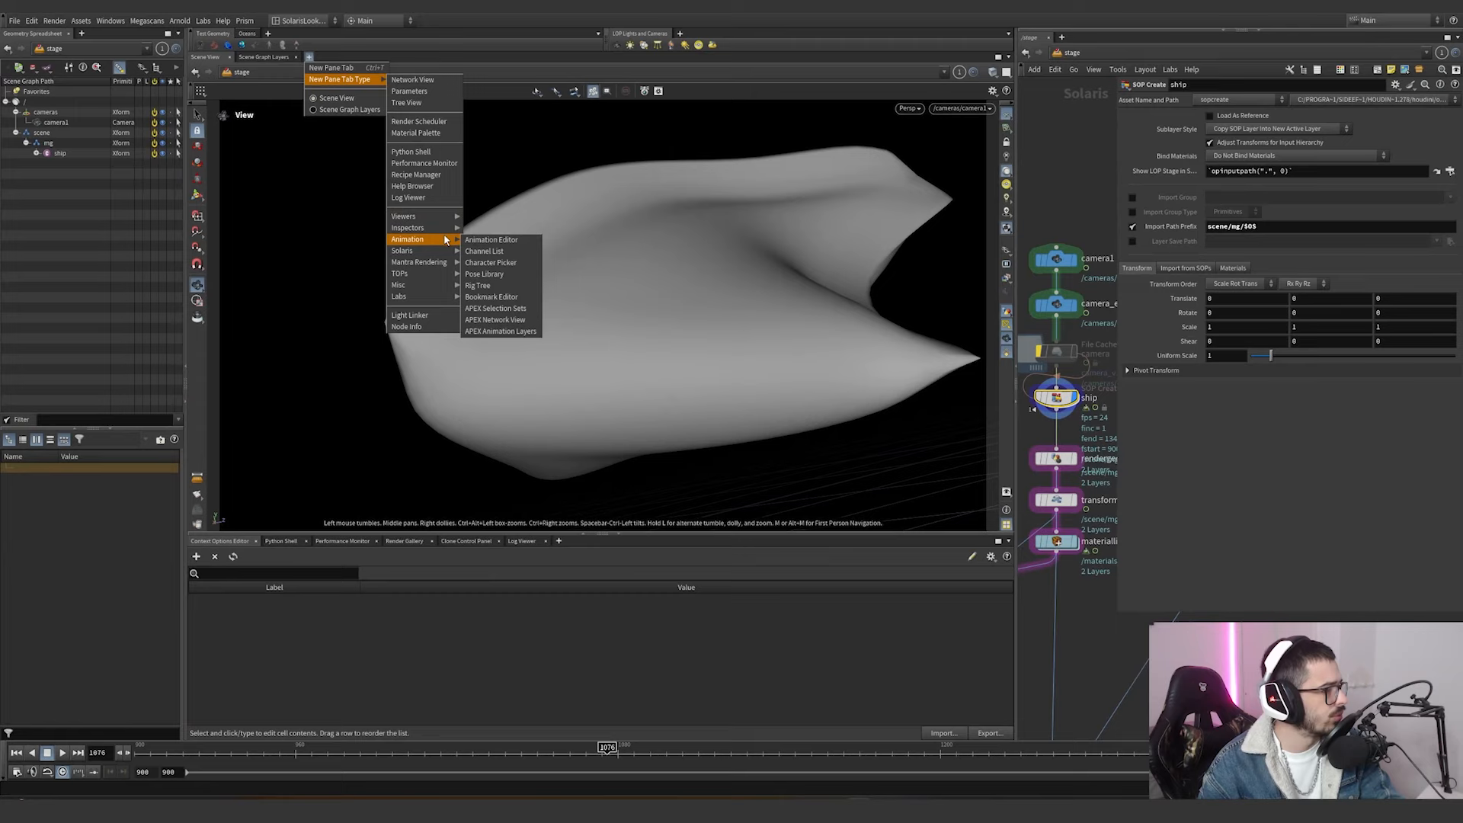
{"action": "left_click", "coordinate": [513, 240]}
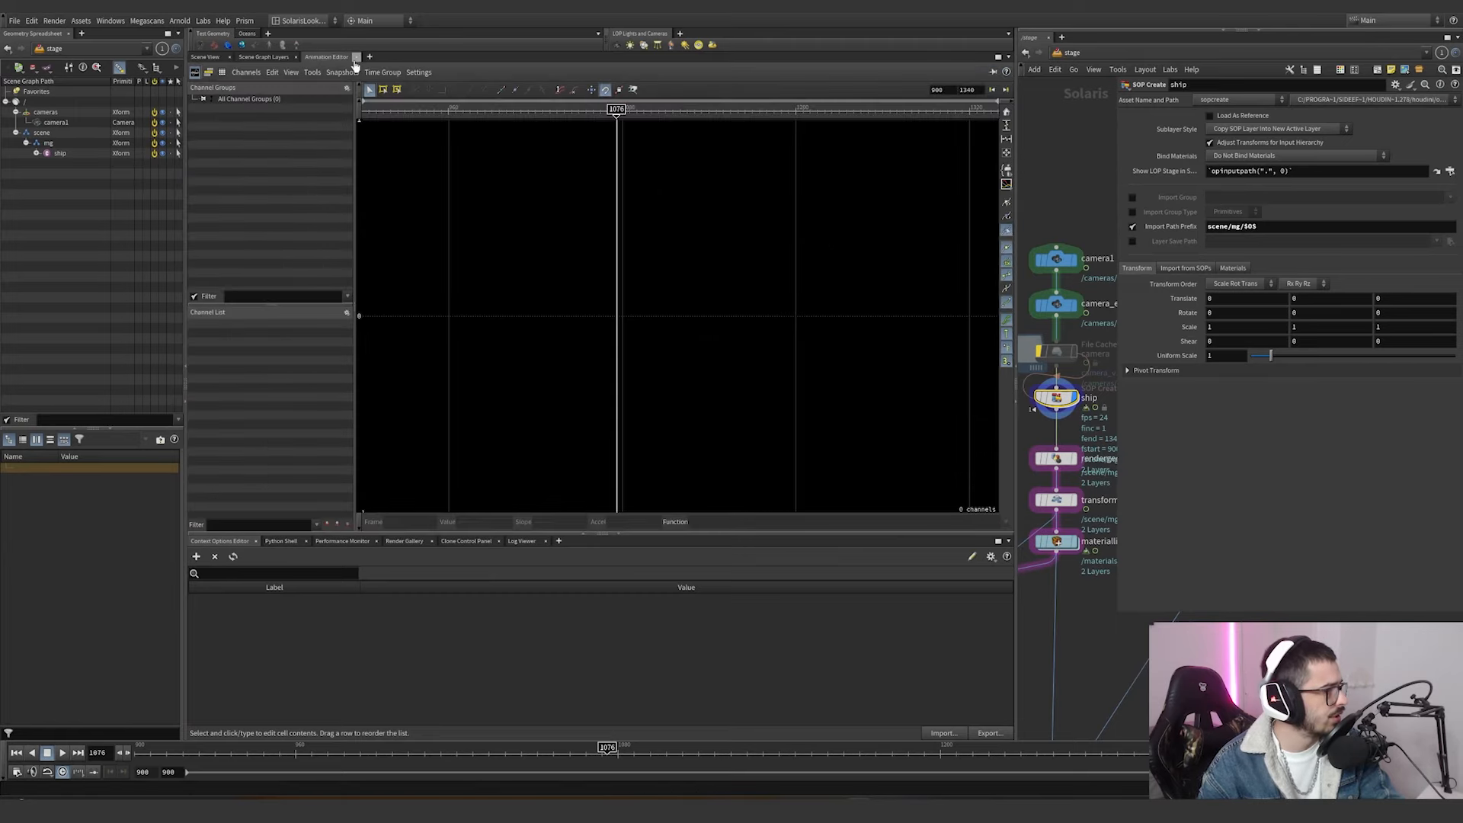
{"action": "left_click", "coordinate": [1007, 57]}
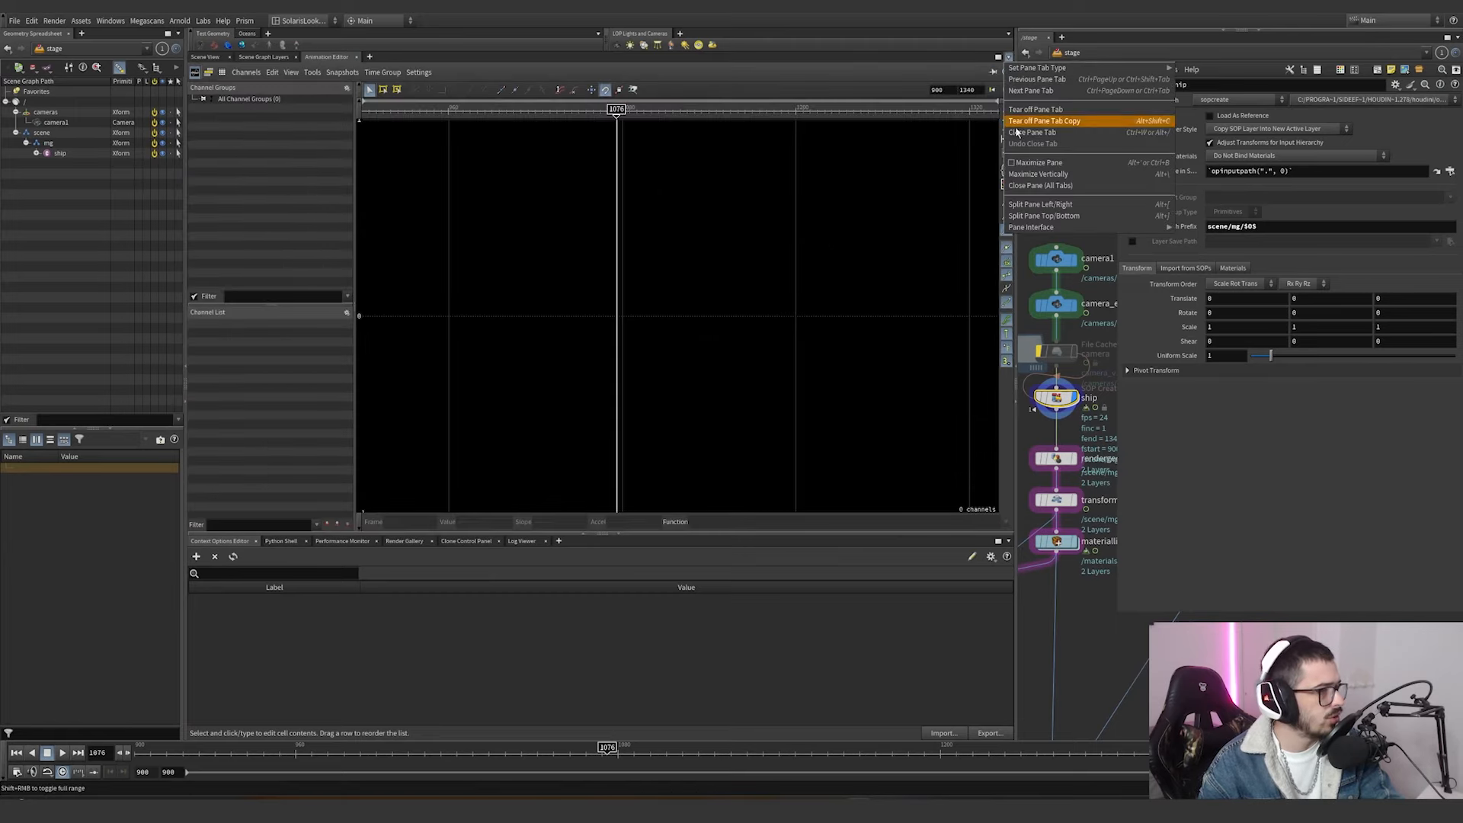
{"action": "left_click", "coordinate": [1064, 206]}
{"action": "left_click", "coordinate": [210, 58]}
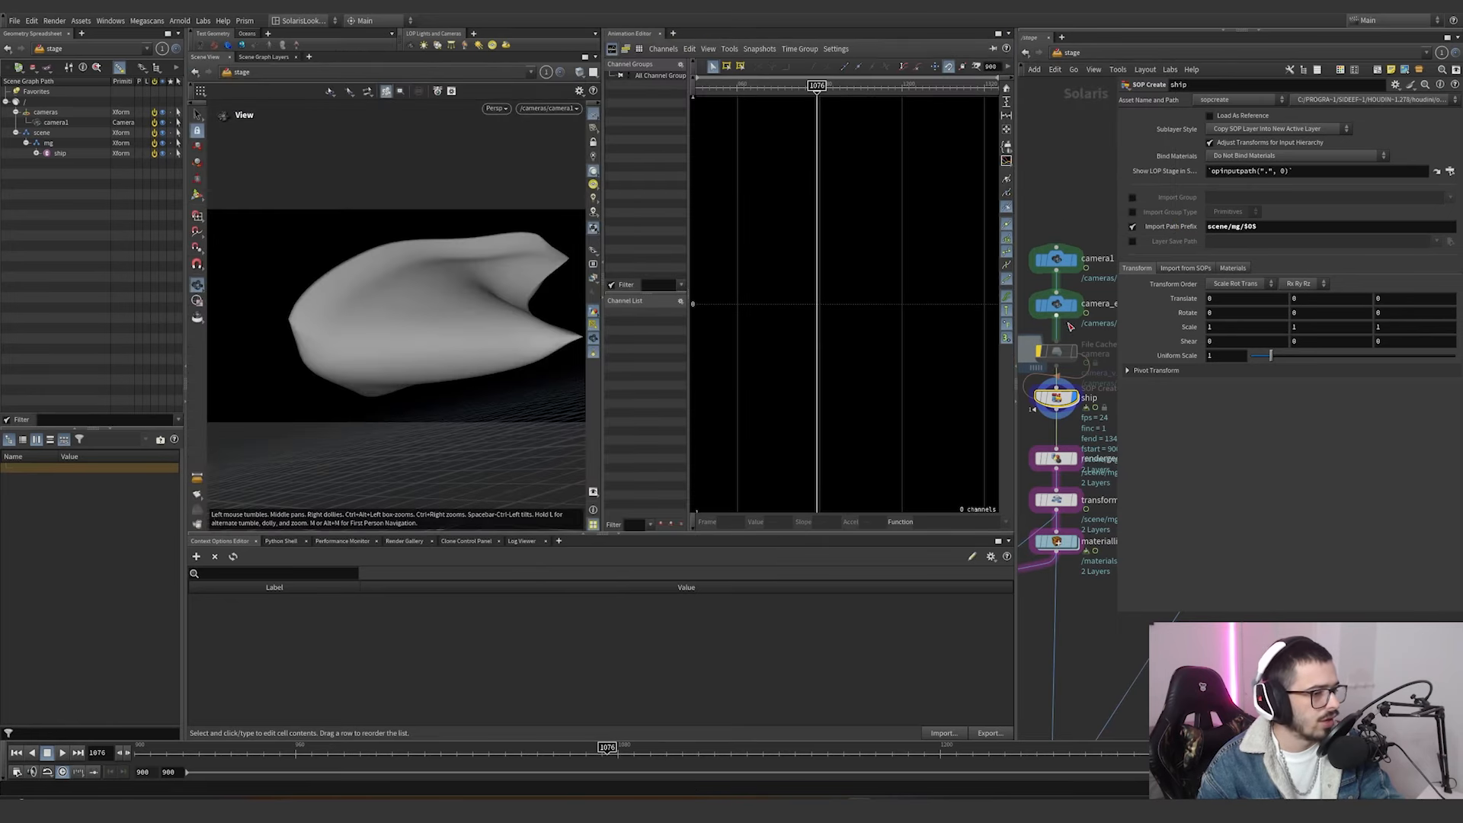
Show camera1's animation channels in the Animation Editor and frame all of their curves.
{"action": "left_click", "coordinate": [1056, 260]}
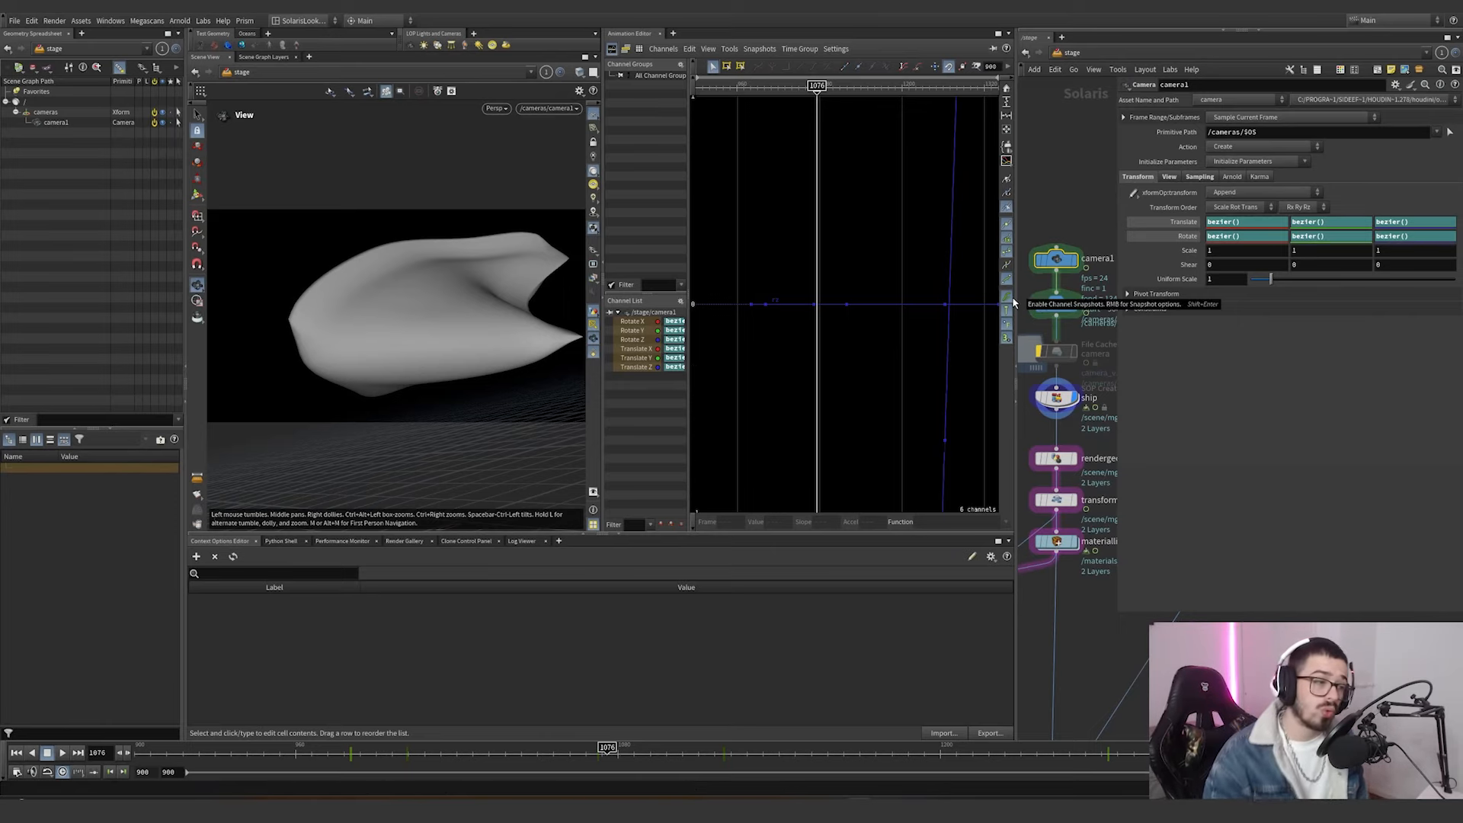
{"action": "right_click_drag", "start_coordinate": [852, 256], "coordinate": [882, 304]}
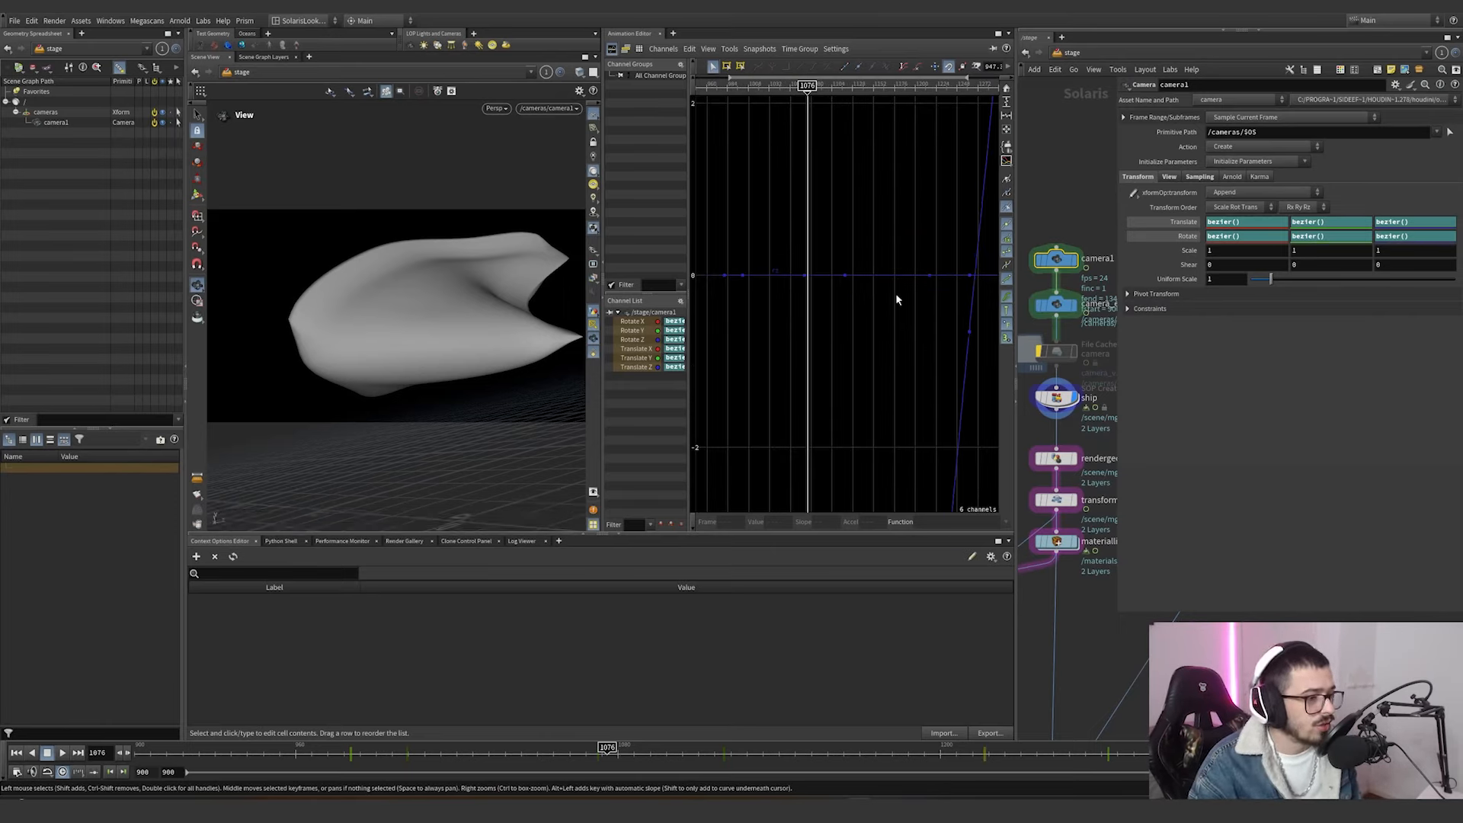
{"action": "right_click_drag", "start_coordinate": [888, 255], "coordinate": [884, 300]}
{"action": "key", "text": "h"}
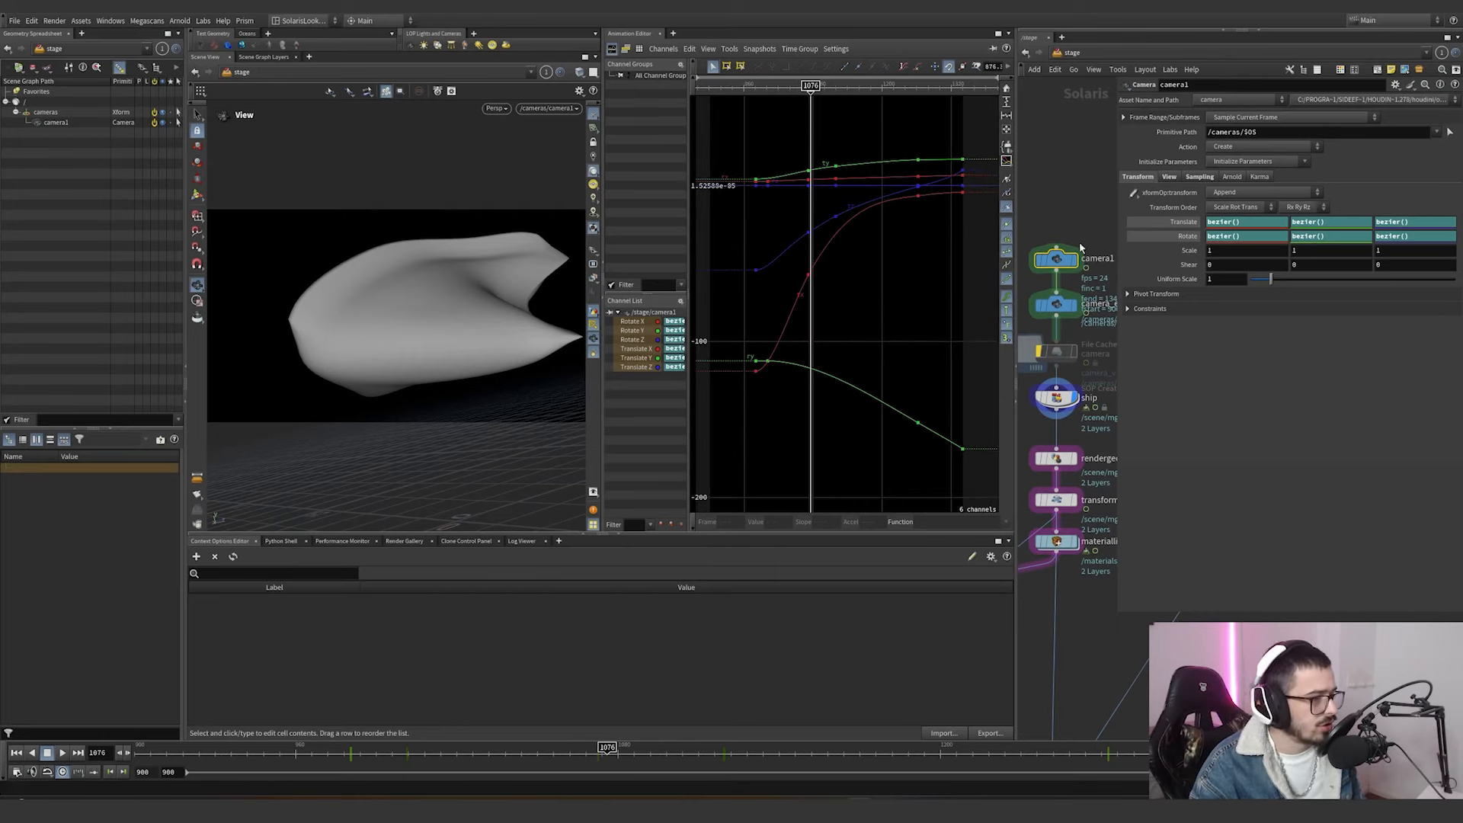
Isolate camera1's translate curves and, at frame 1136, try moving the Translate Y key at frame 1119.
{"action": "left_click", "coordinate": [1178, 226]}
{"action": "left_click_drag", "start_coordinate": [640, 350], "coordinate": [638, 367]}
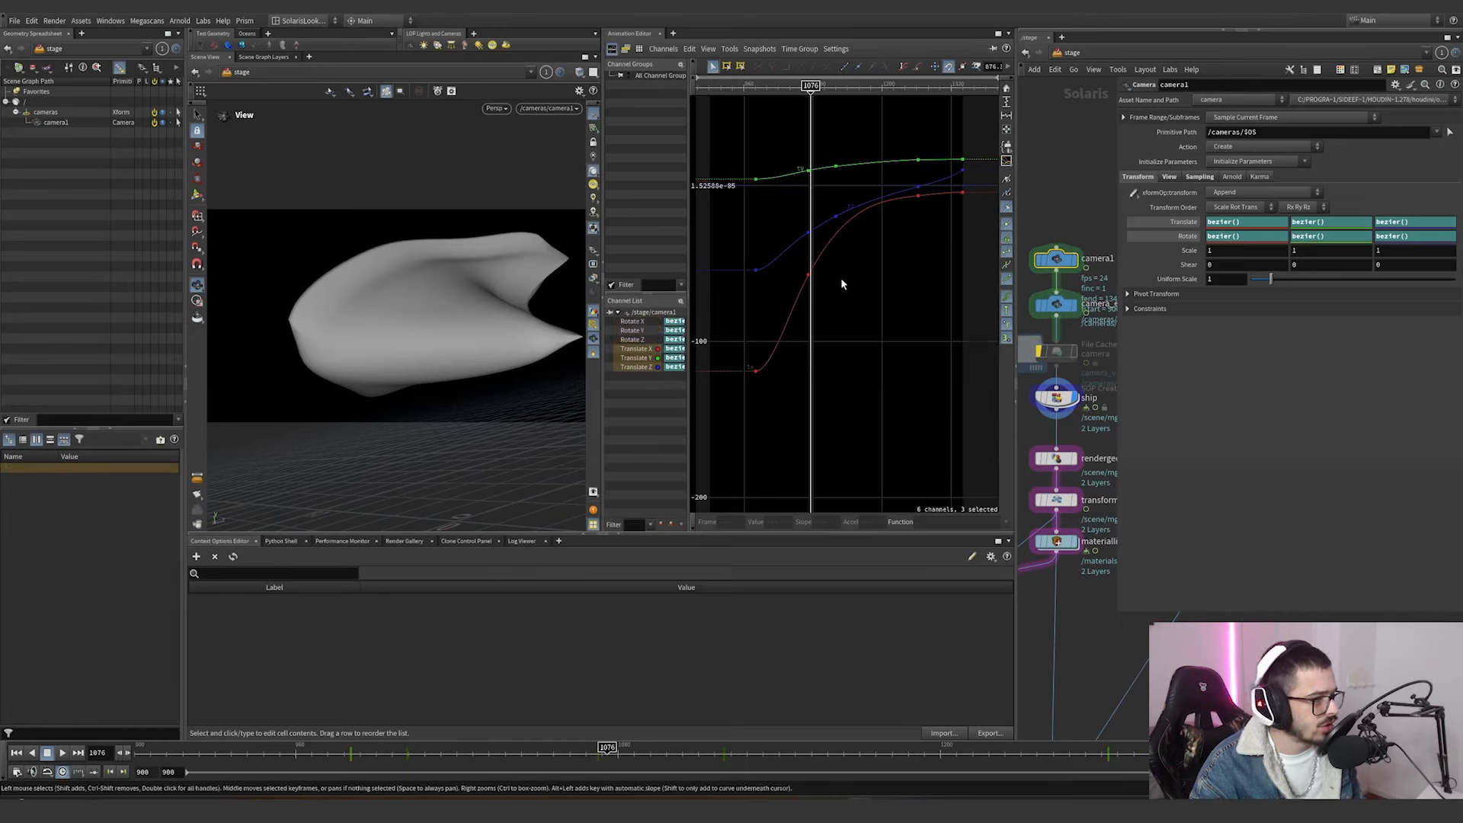
{"action": "left_click_drag", "start_coordinate": [421, 747], "coordinate": [768, 748]}
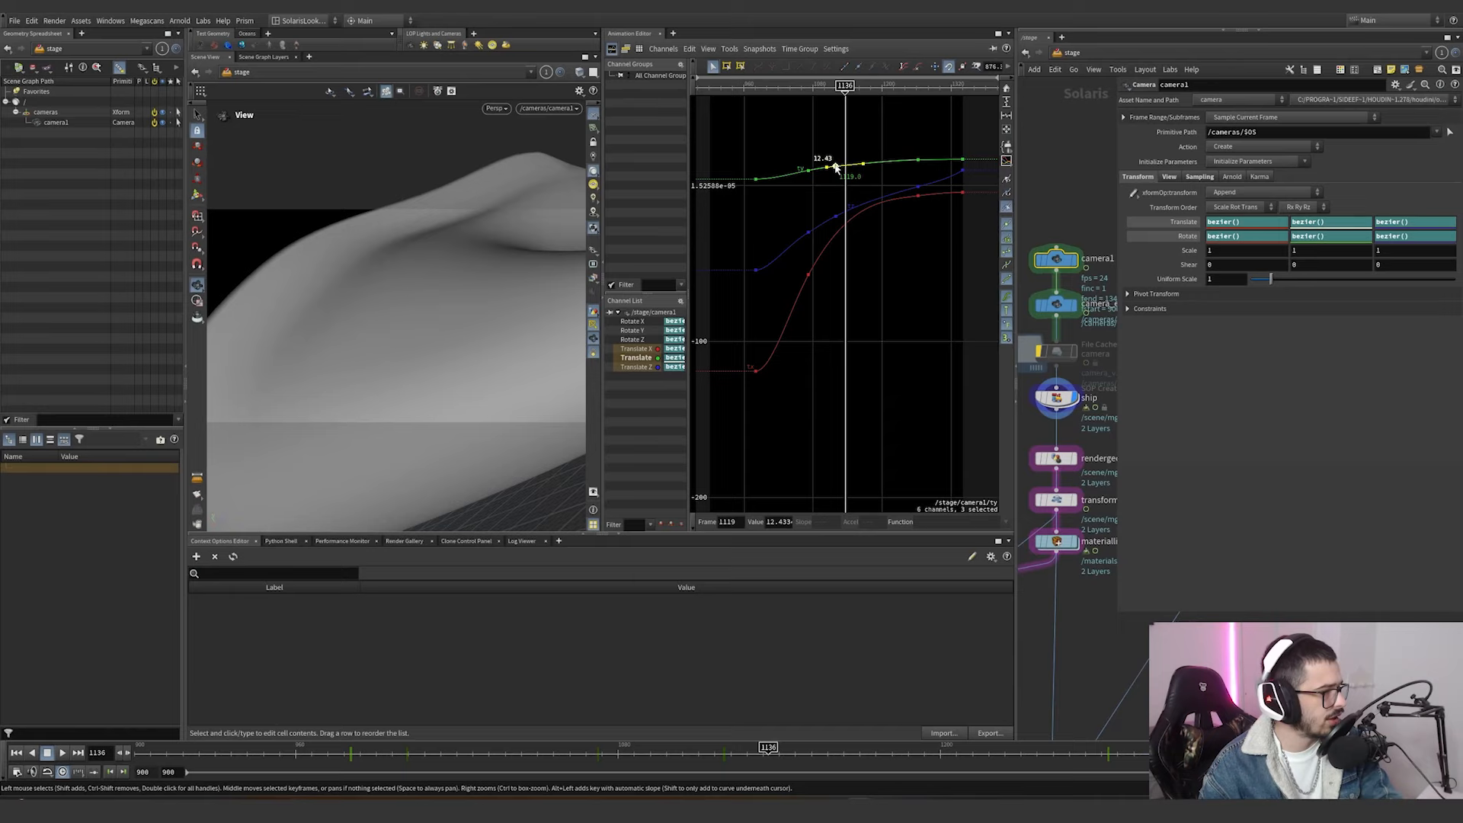
{"action": "mouse_move", "coordinate": [835, 167]}
{"action": "left_mouse_down"}
{"action": "mouse_move", "coordinate": [841, 179]}
{"action": "mouse_move", "coordinate": [839, 155]}
{"action": "mouse_move", "coordinate": [839, 170]}
{"action": "left_mouse_up"}
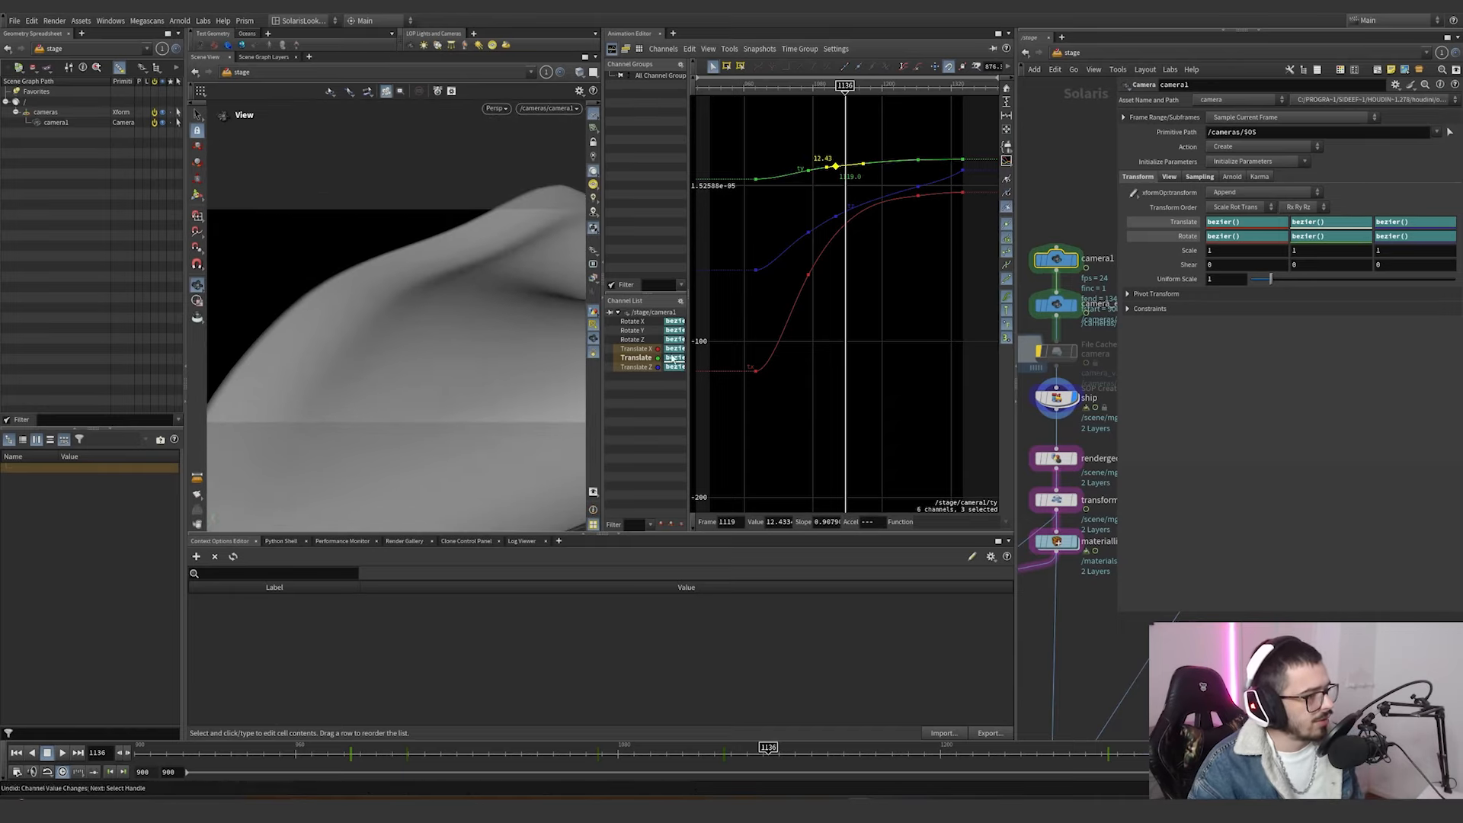
Isolate camera1's rotate curves and scrub the shot to frame 1190 with camera_edit1 bypassed.
{"action": "left_click_drag", "start_coordinate": [629, 341], "coordinate": [631, 321]}
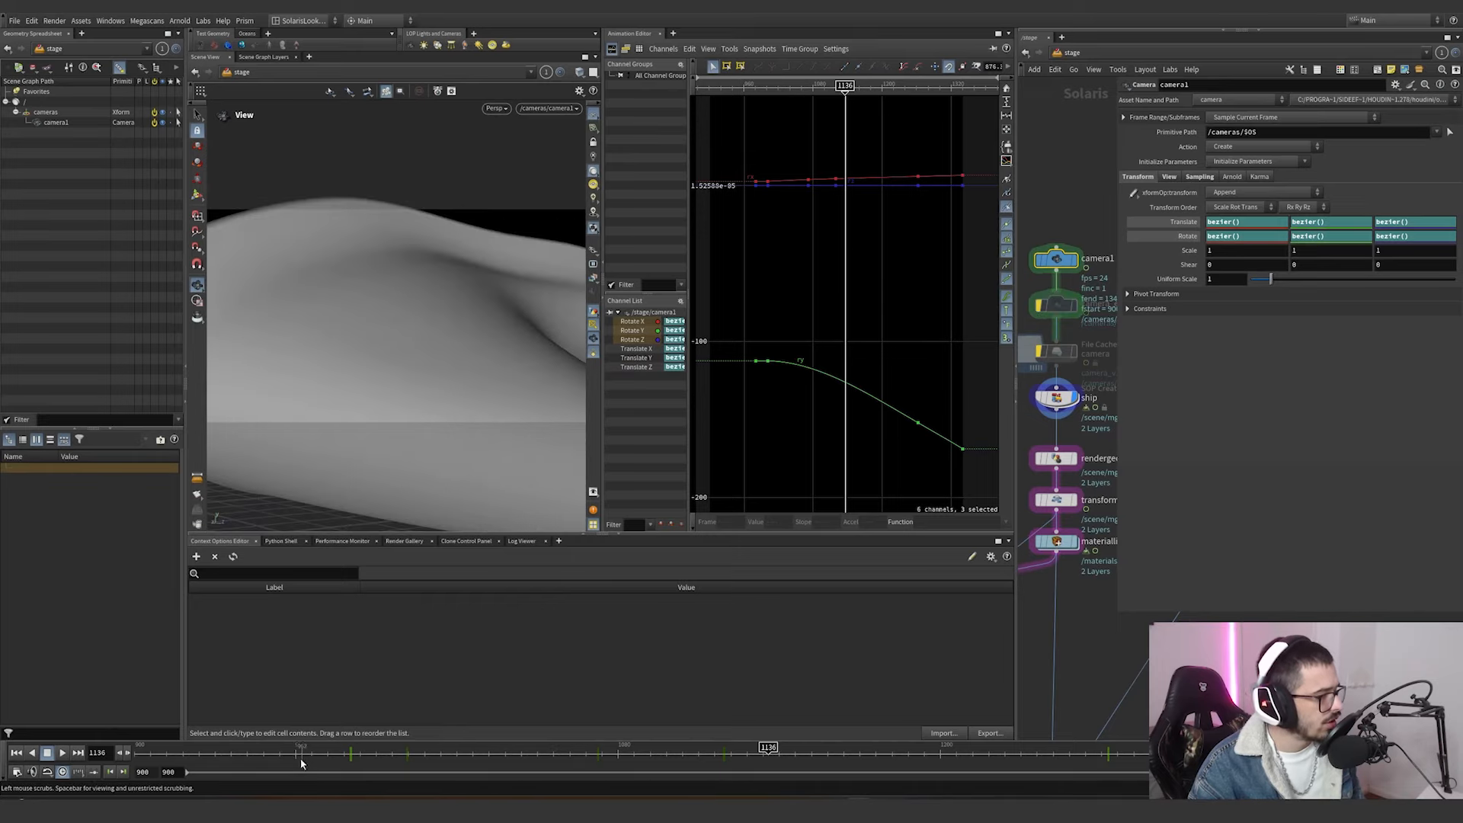
{"action": "left_click_drag", "start_coordinate": [194, 753], "coordinate": [913, 731]}
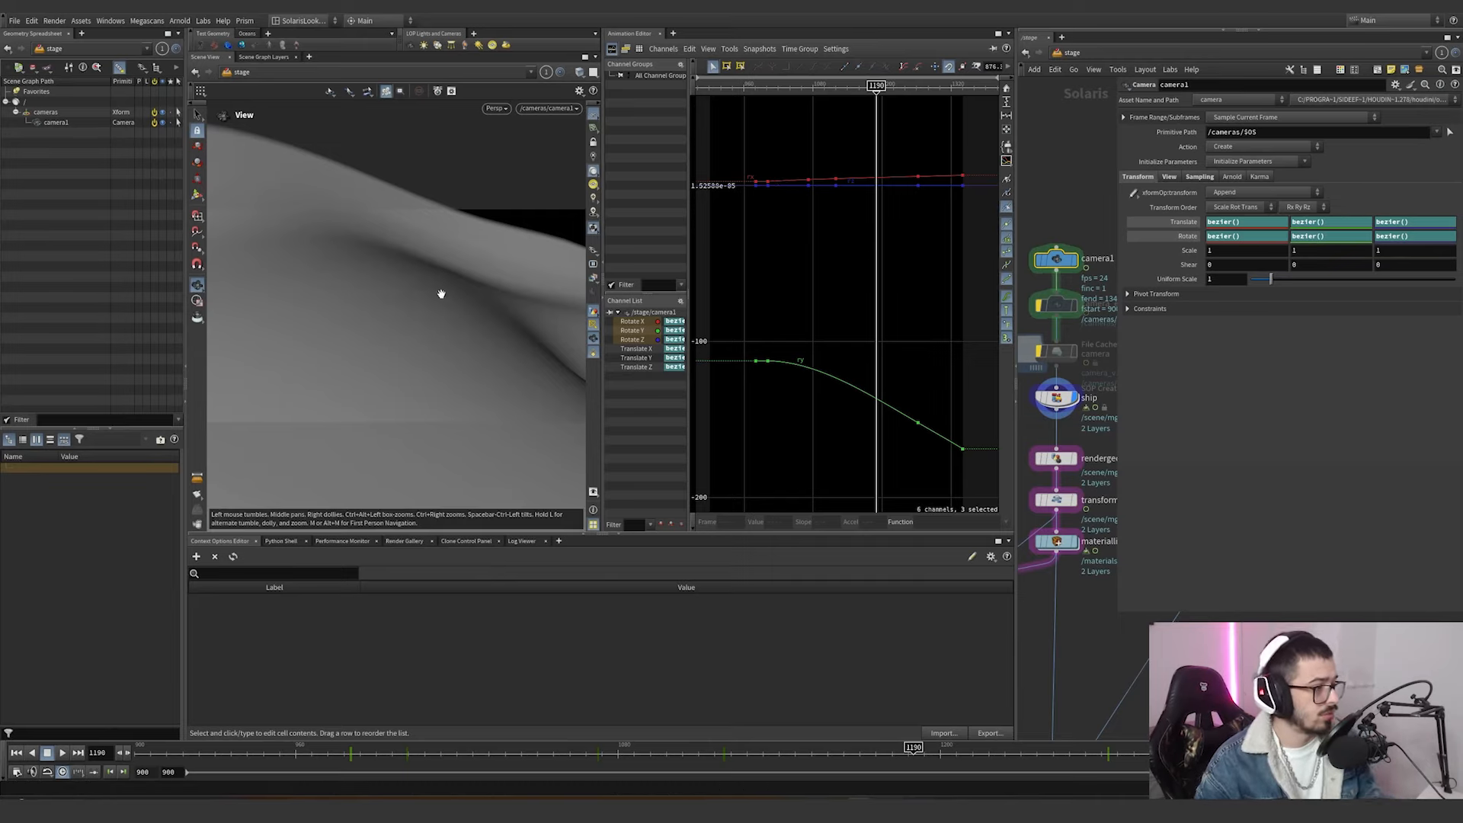
Try rolling camera1 with the Camera tool's rotation handle at frame 1190.
{"action": "key", "text": "Return"}
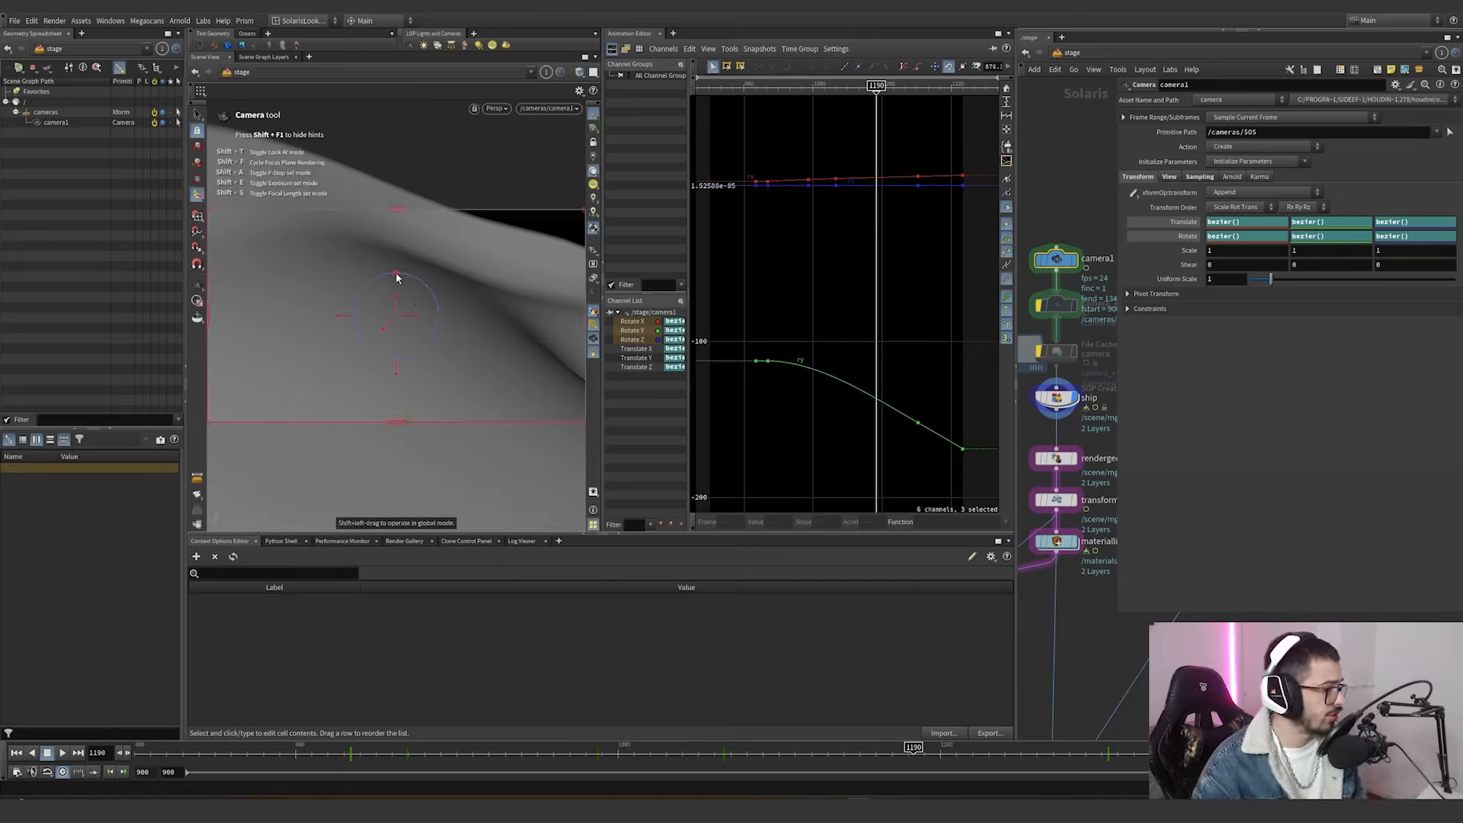
{"action": "mouse_move", "coordinate": [396, 276]}
{"action": "left_mouse_down"}
{"action": "mouse_move", "coordinate": [424, 274]}
{"action": "mouse_move", "coordinate": [381, 276]}
{"action": "left_mouse_up"}
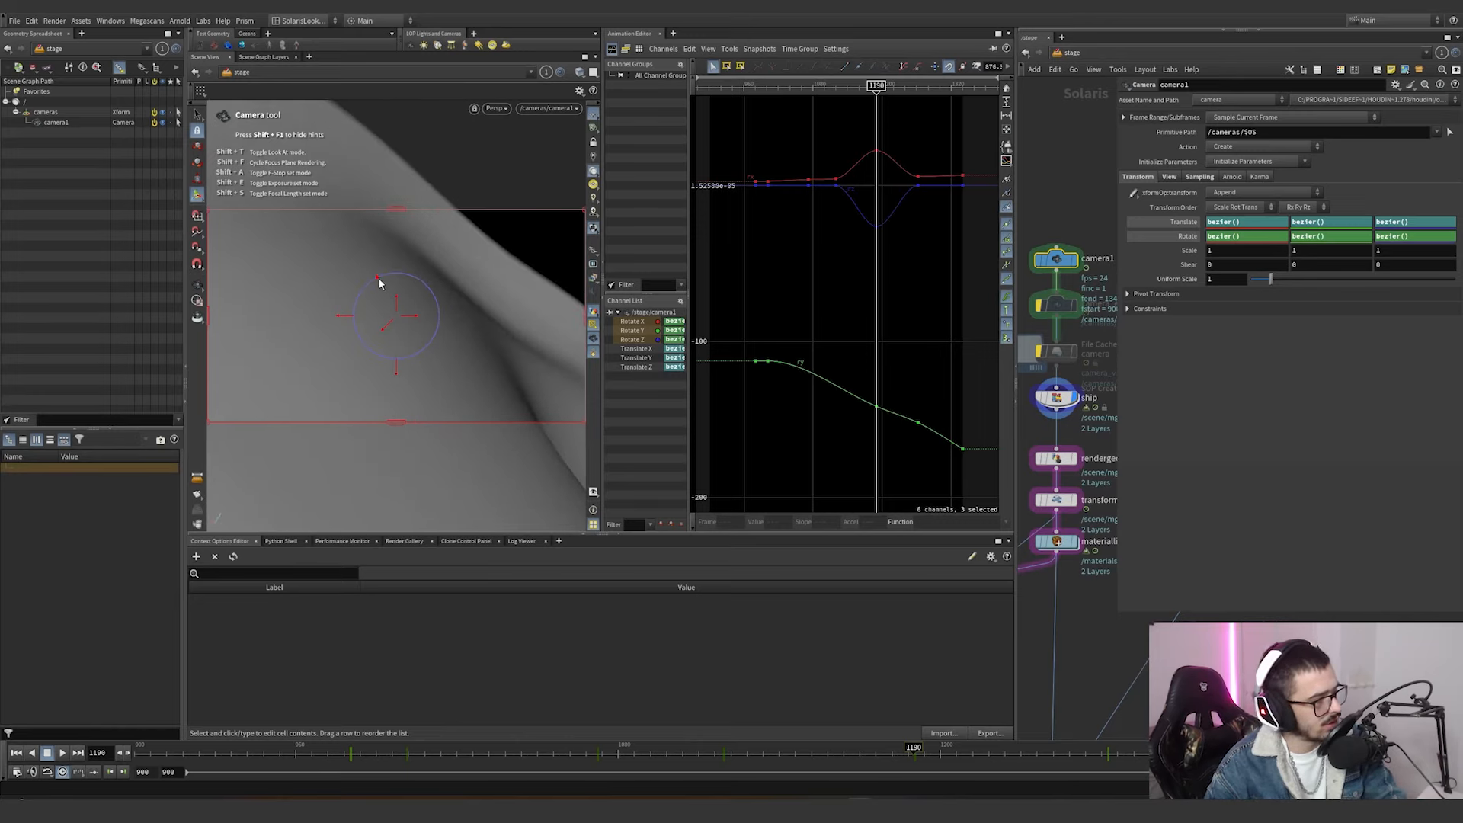
{"action": "mouse_move", "coordinate": [379, 283]}
{"action": "left_mouse_down"}
{"action": "mouse_move", "coordinate": [394, 282]}
{"action": "mouse_move", "coordinate": [368, 274]}
{"action": "mouse_move", "coordinate": [427, 277]}
{"action": "mouse_move", "coordinate": [363, 281]}
{"action": "mouse_move", "coordinate": [412, 277]}
{"action": "mouse_move", "coordinate": [376, 281]}
{"action": "left_mouse_up"}
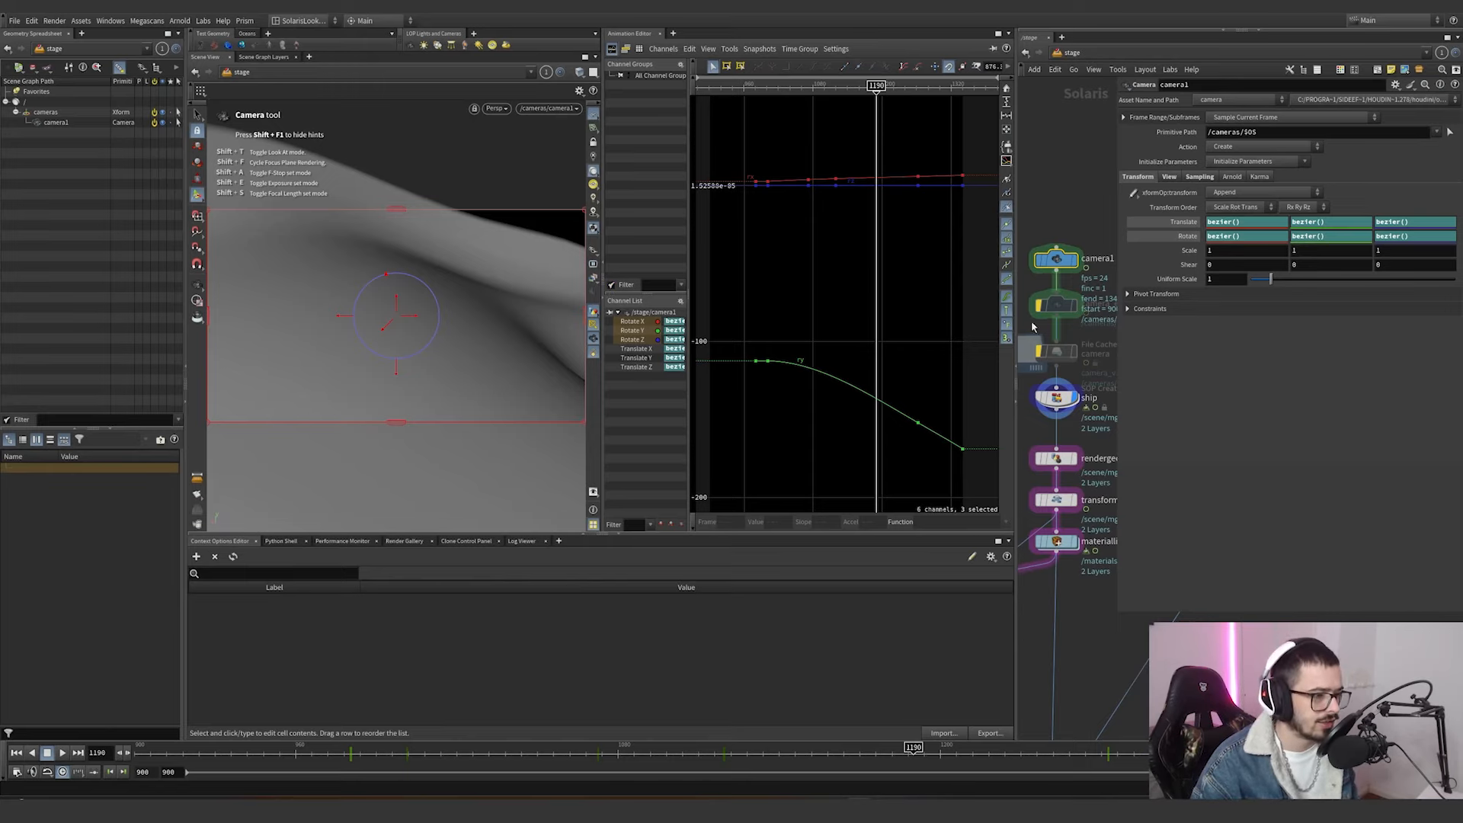
Scrub the camera move to frame 1241 and back to frame 951, comparing it with camera_edit1 bypassed and enabled.
{"action": "left_click_drag", "start_coordinate": [639, 762], "coordinate": [922, 733]}
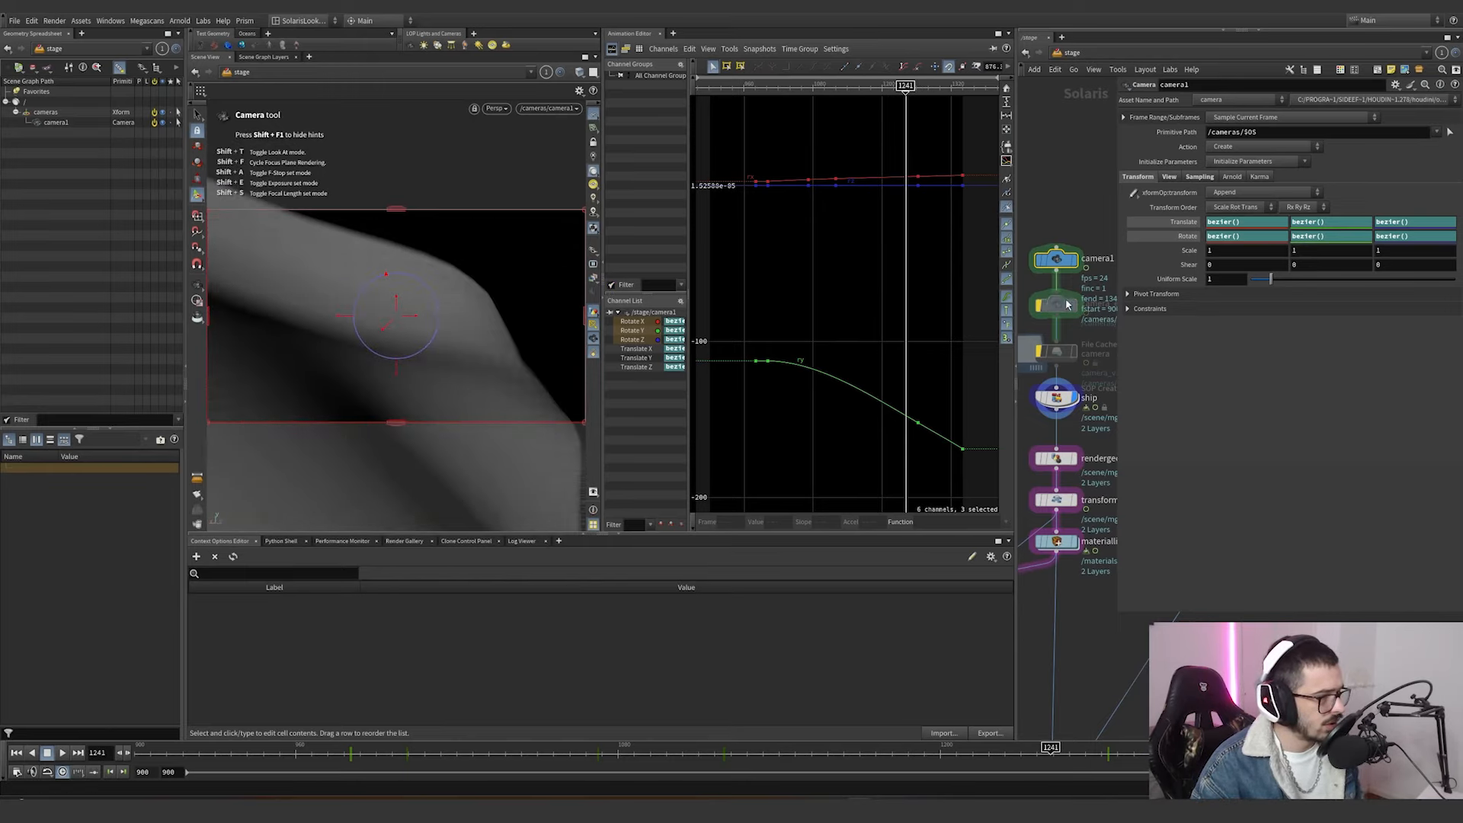
{"action": "left_click", "coordinate": [401, 750]}
{"action": "left_click_drag", "start_coordinate": [401, 750], "coordinate": [271, 750]}
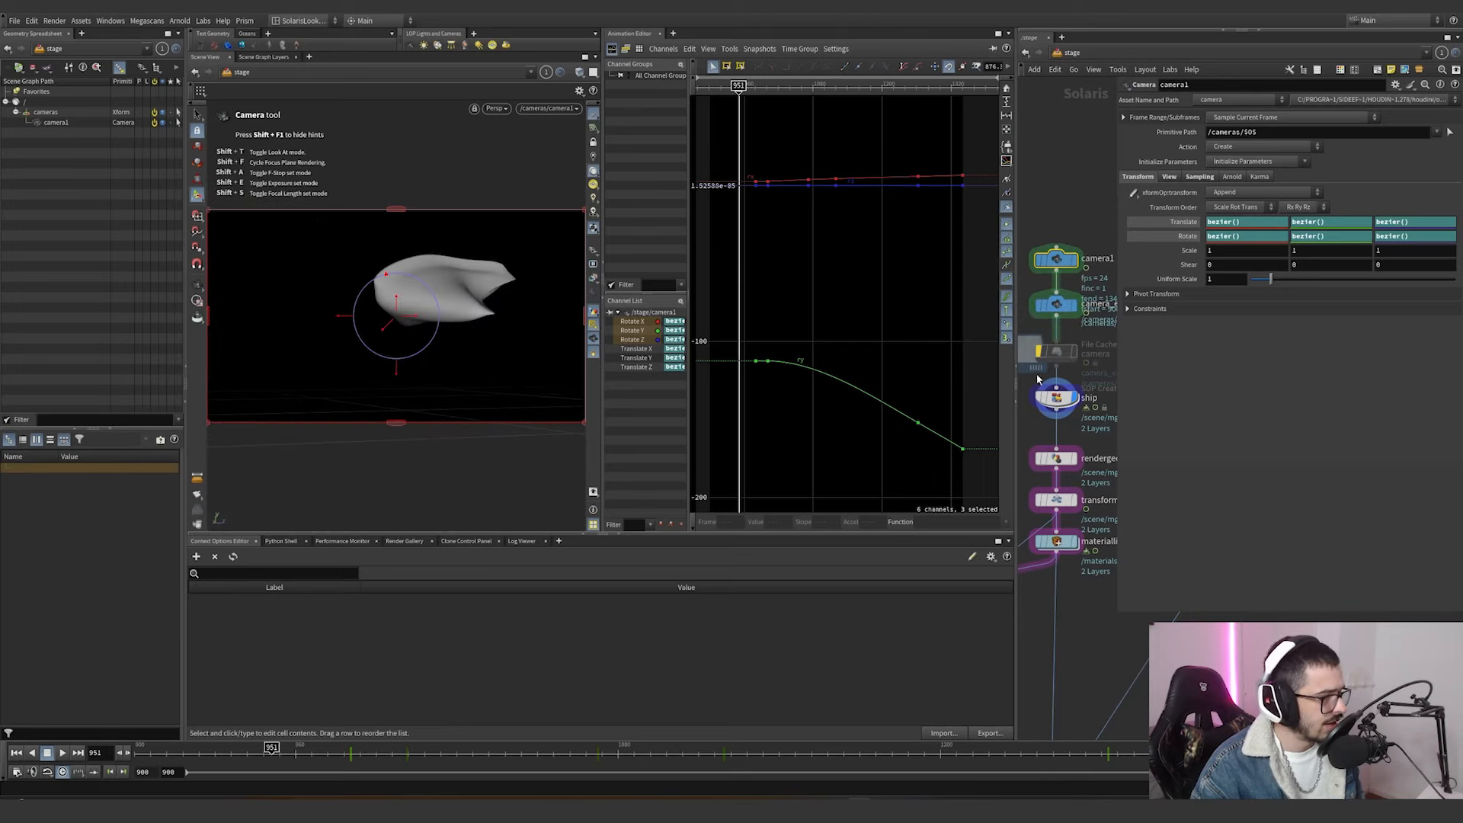
Show and frame camera_edit1's animation curves, and scrub the shot to frame 1134.
{"action": "left_click", "coordinate": [1038, 305]}
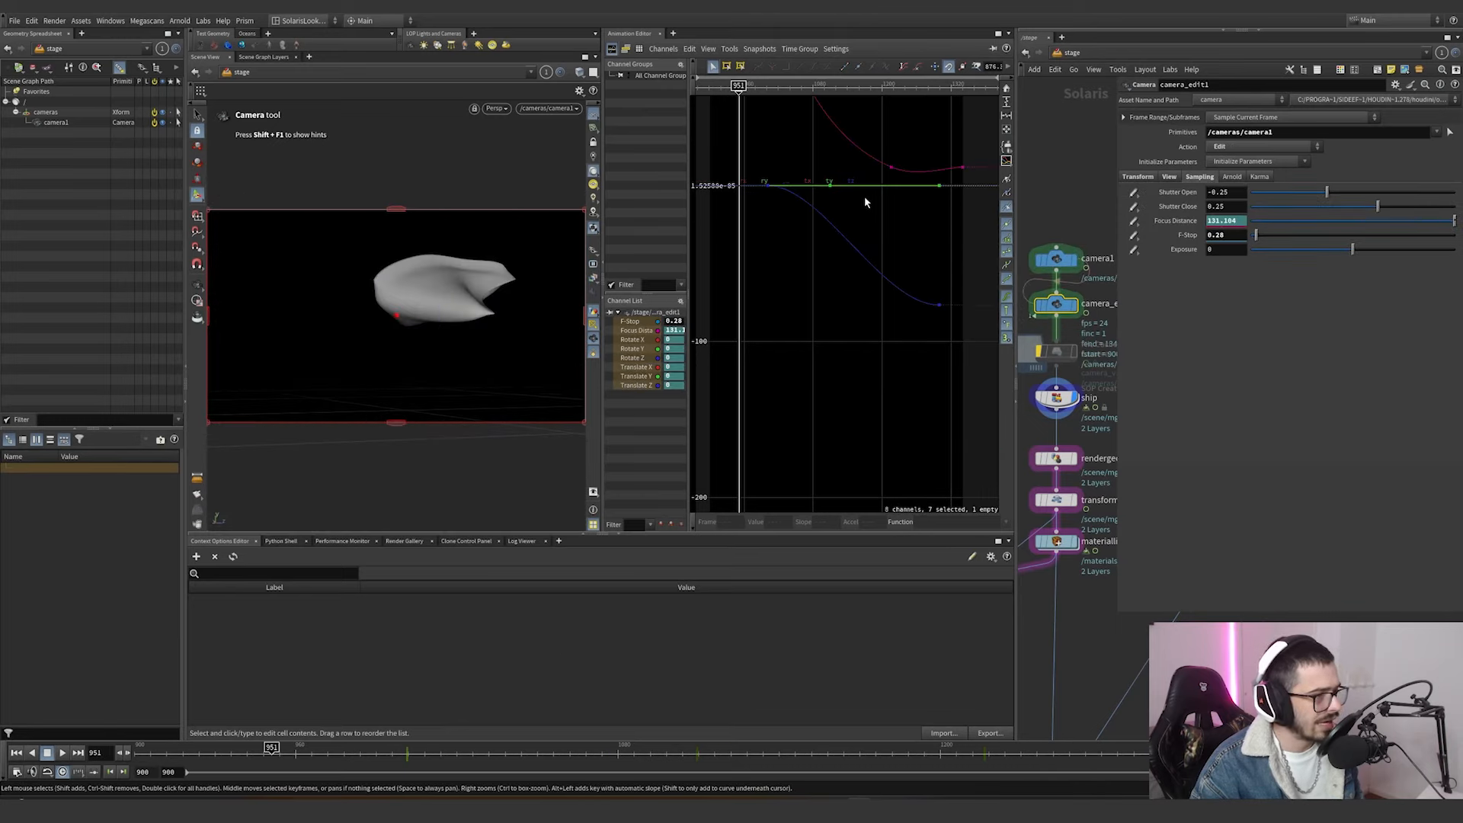
{"action": "key", "text": "h"}
{"action": "left_click_drag", "start_coordinate": [210, 752], "coordinate": [762, 752]}
Try moving a Focus Distance key and the last Rotate Z key of camera_edit1, and undo both changes.
{"action": "left_click_drag", "start_coordinate": [883, 306], "coordinate": [885, 202]}
{"action": "key", "text": "ctrl+z"}
{"action": "mouse_move", "coordinate": [935, 426]}
{"action": "left_mouse_down"}
{"action": "mouse_move", "coordinate": [913, 464]}
{"action": "mouse_move", "coordinate": [915, 415]}
{"action": "mouse_move", "coordinate": [916, 438]}
{"action": "mouse_move", "coordinate": [931, 414]}
{"action": "left_mouse_up"}
{"action": "key", "text": "ctrl+z"}
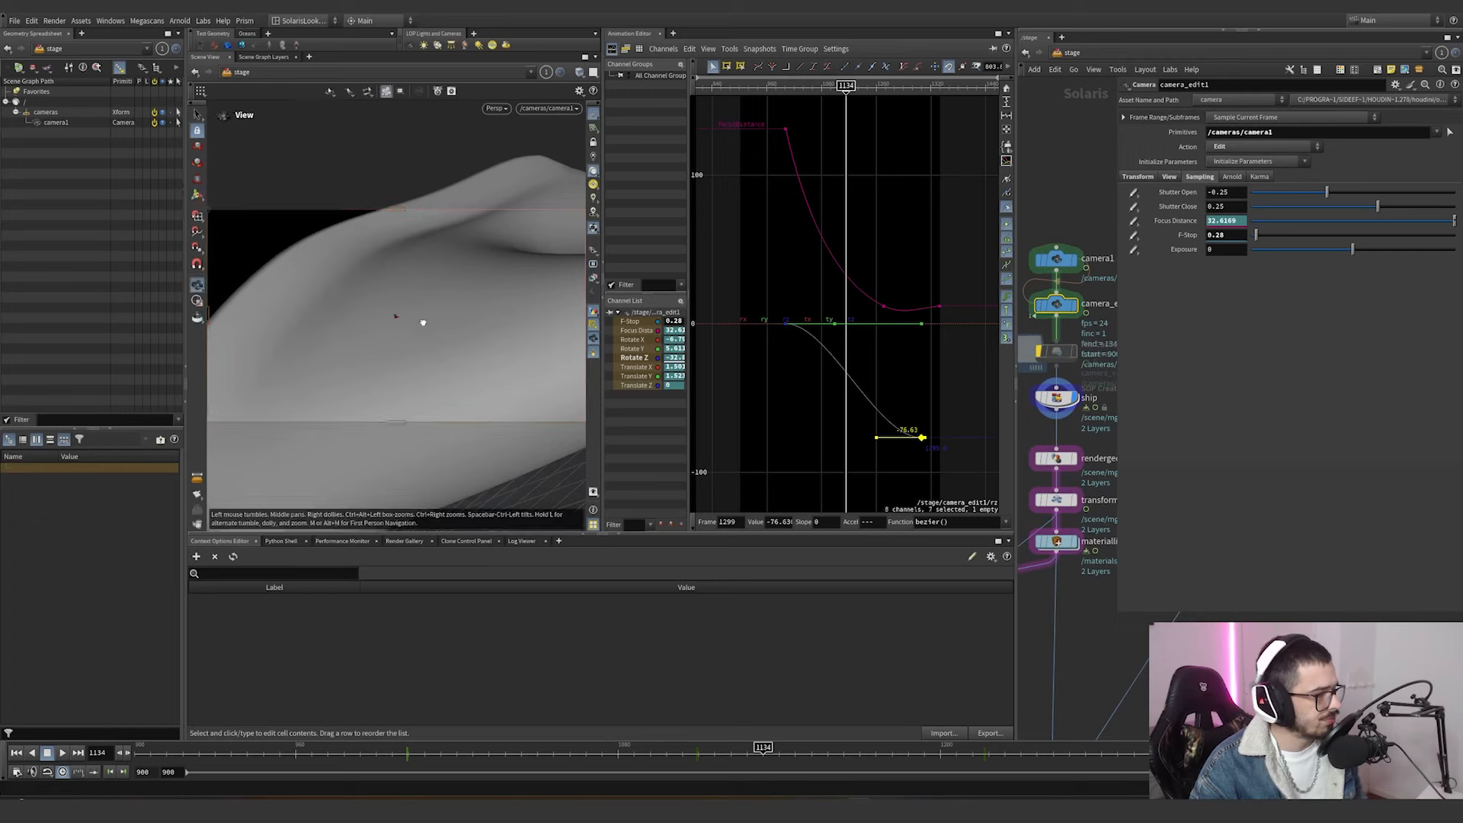
Leave the camera view and scrub to frame 1227 to examine camera_edit1's focus point on the ship from outside.
{"action": "left_click_drag", "start_coordinate": [419, 322], "coordinate": [311, 343], "text": "alt"}
{"action": "right_click_drag", "start_coordinate": [311, 344], "coordinate": [458, 283], "text": "alt"}
{"action": "left_click_drag", "start_coordinate": [458, 282], "coordinate": [506, 267], "text": "alt"}
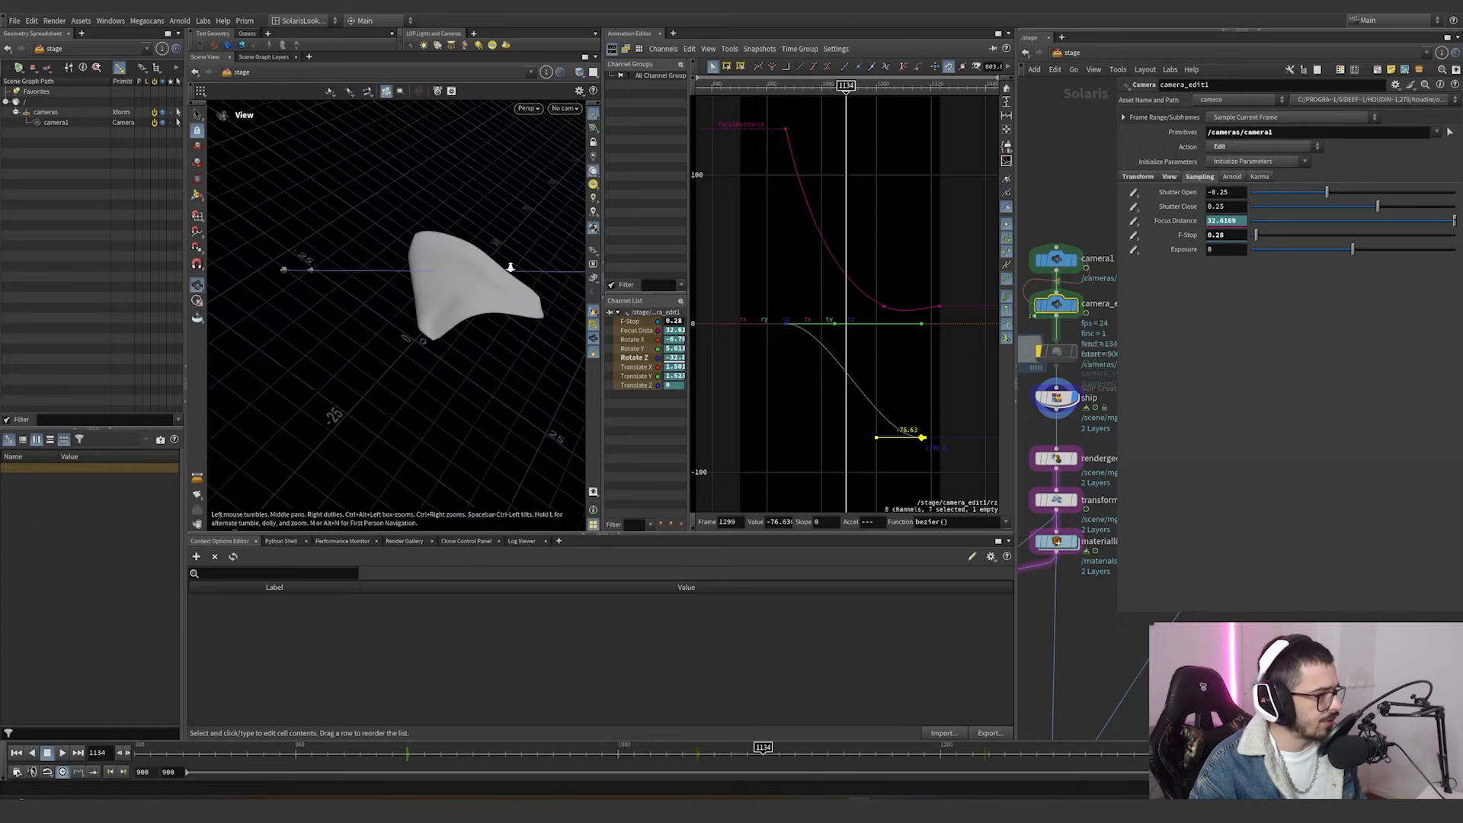
{"action": "right_click_drag", "start_coordinate": [506, 268], "coordinate": [517, 275], "text": "alt"}
{"action": "left_click_drag", "start_coordinate": [640, 762], "coordinate": [1013, 747]}
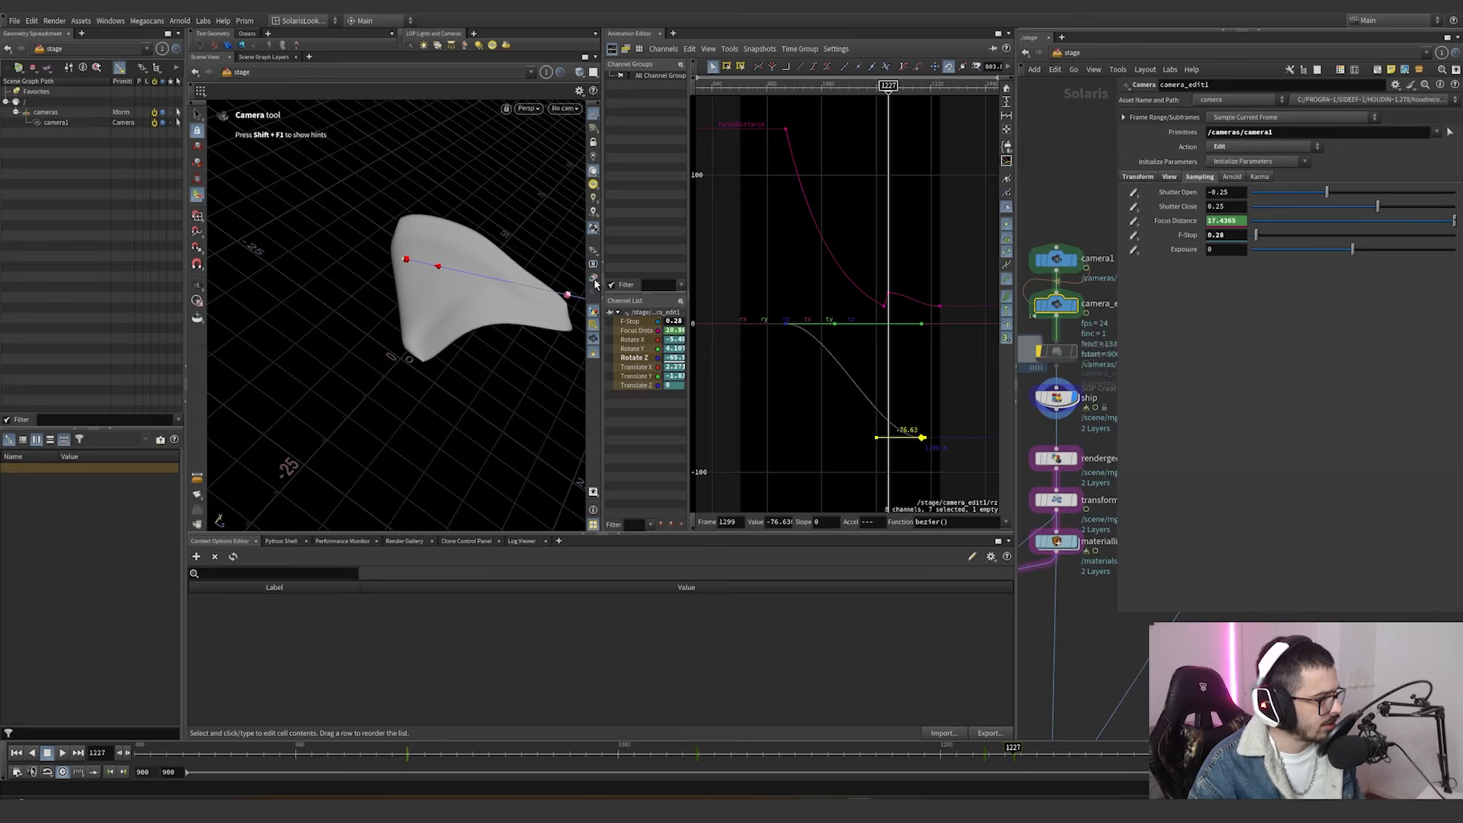
Try moving camera_edit1's focus handle along the ship, and undo the change.
{"action": "left_click_drag", "start_coordinate": [528, 287], "coordinate": [495, 280]}
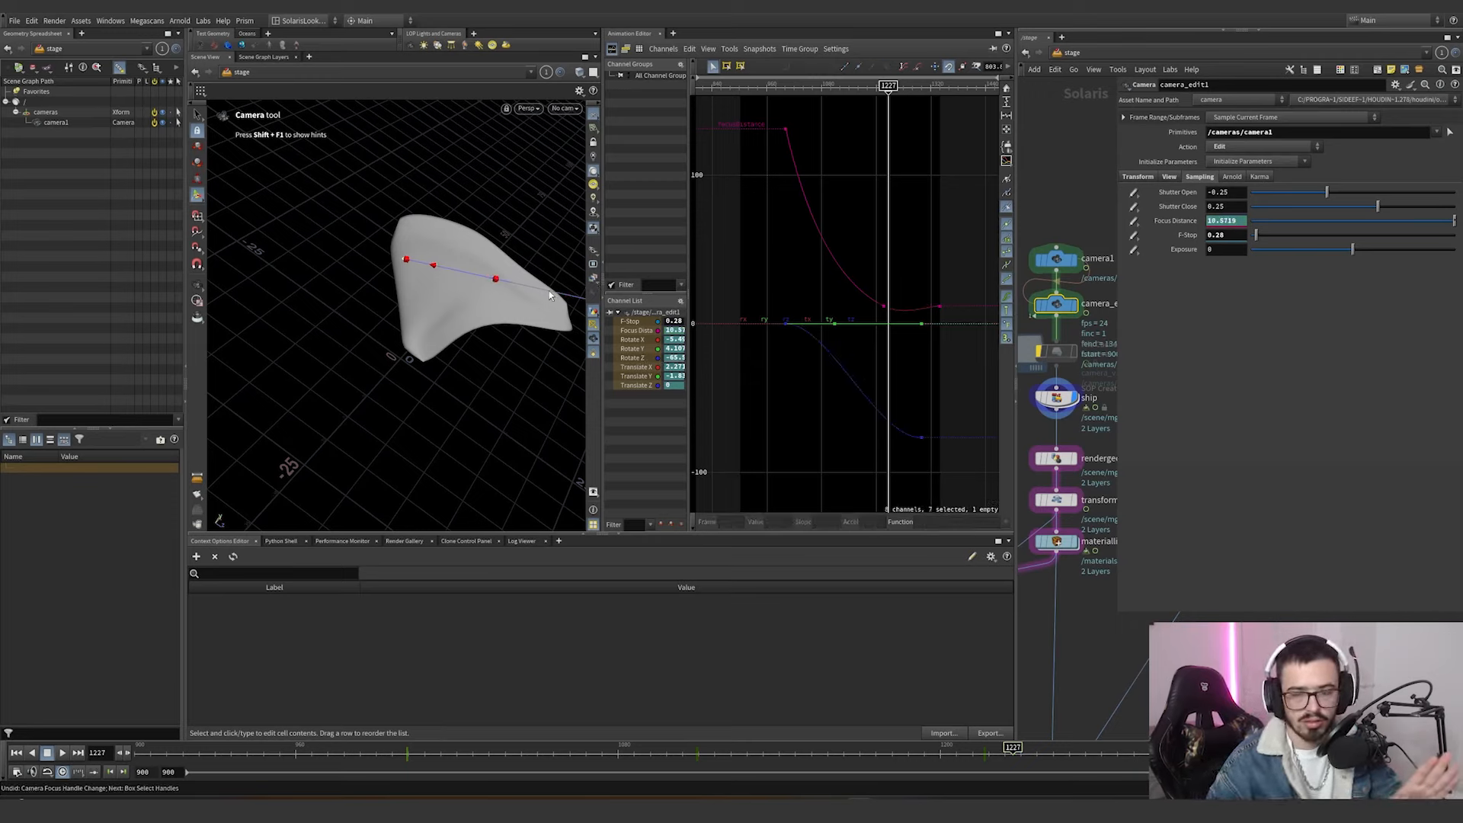
Select the camera File Cache node and examine its base name, base folder and cache range settings.
{"action": "mouse_move", "coordinate": [1064, 358]}
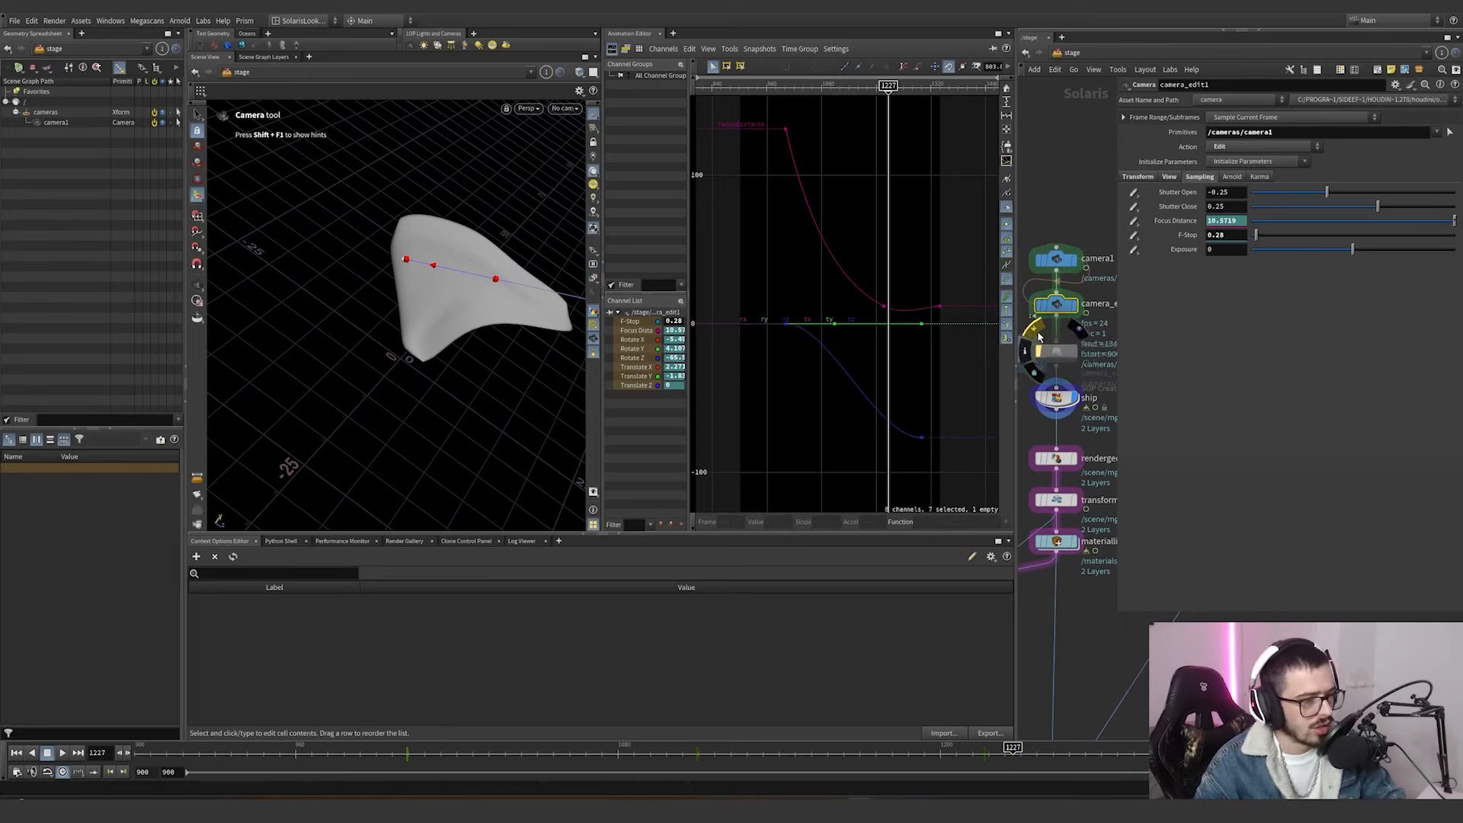
{"action": "left_click", "coordinate": [1058, 352]}
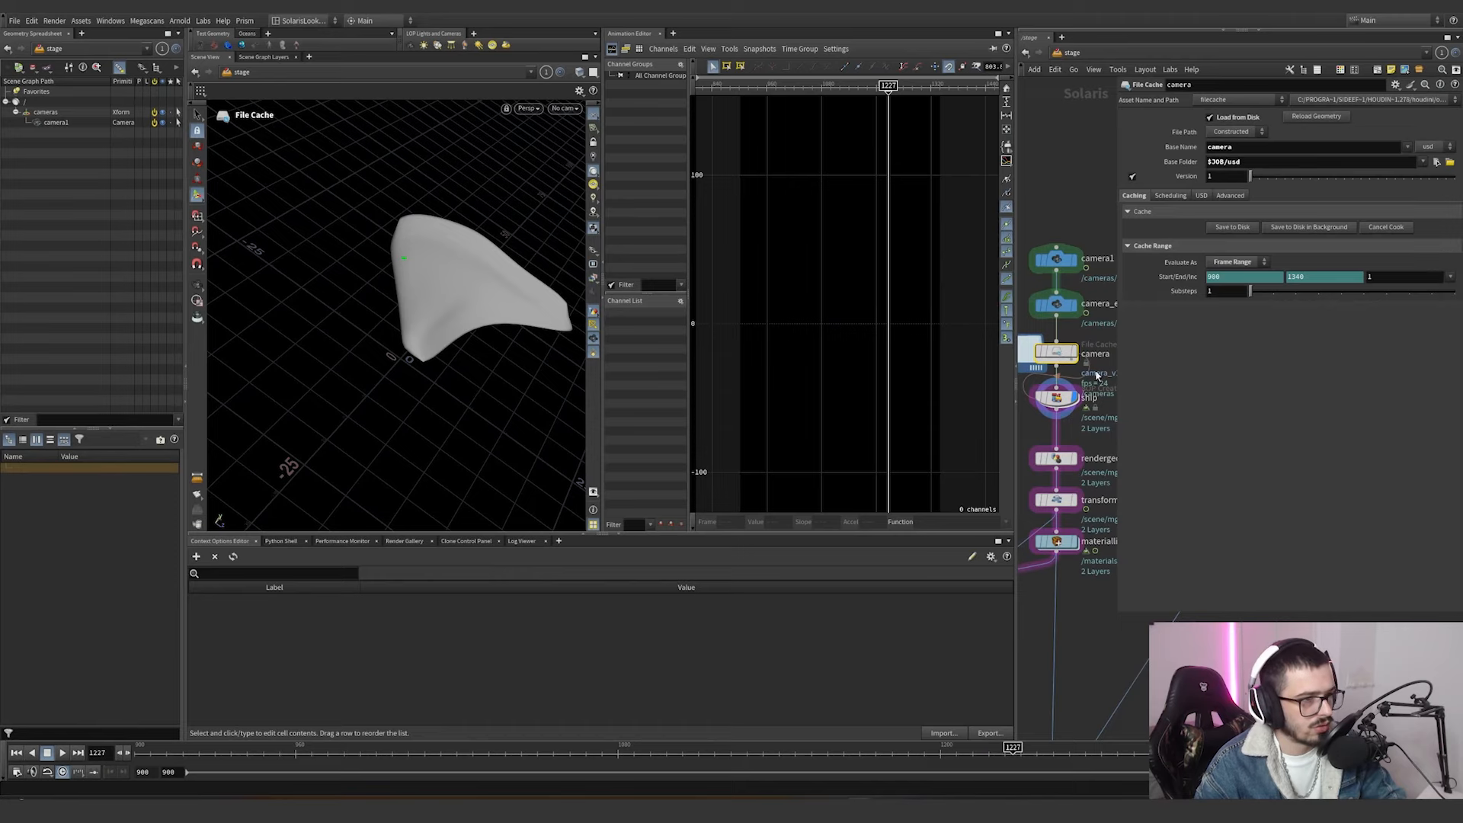
{"action": "left_click", "coordinate": [1254, 159]}
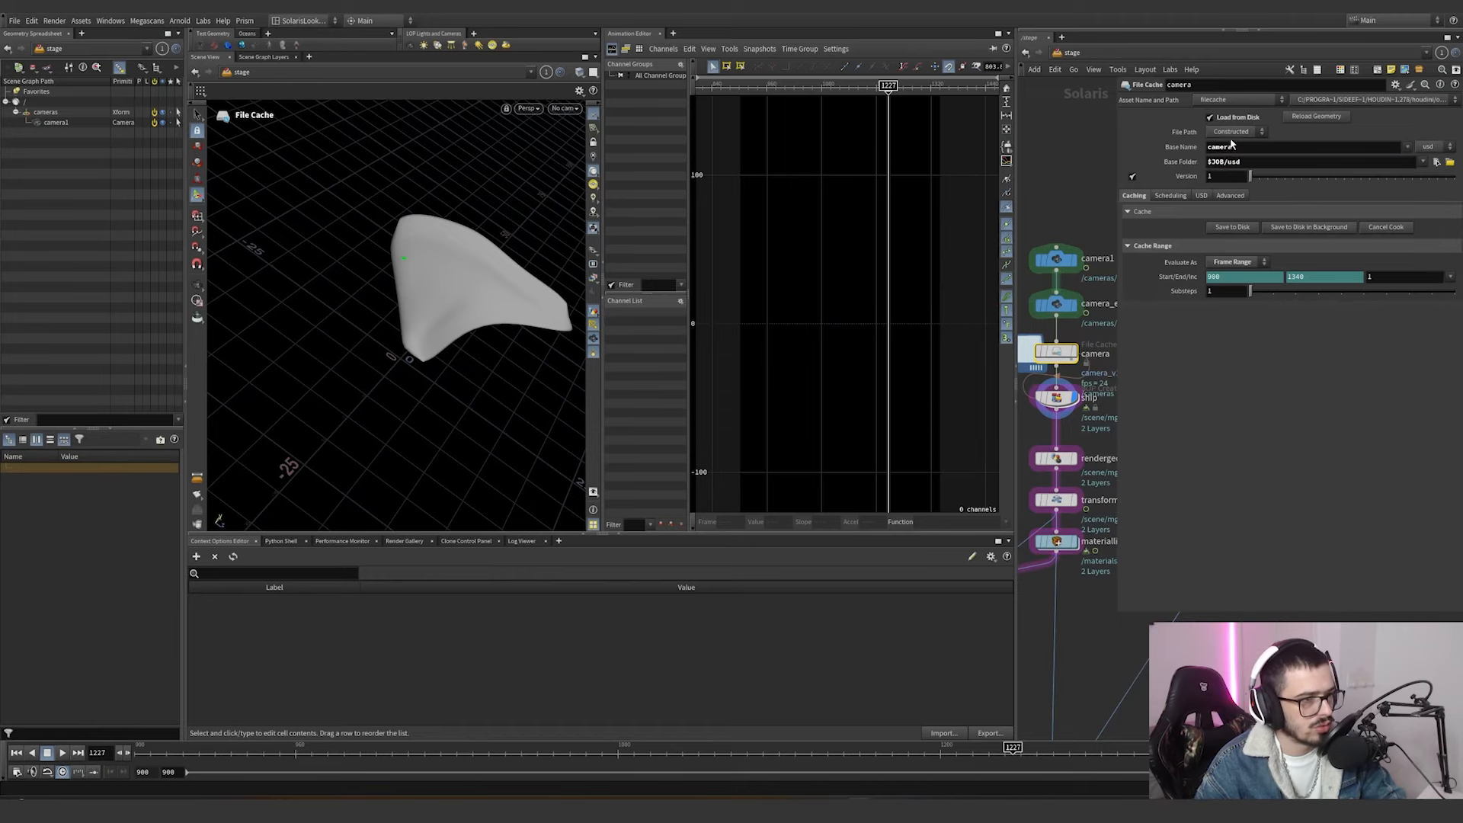
{"action": "mouse_move", "coordinate": [1050, 403]}
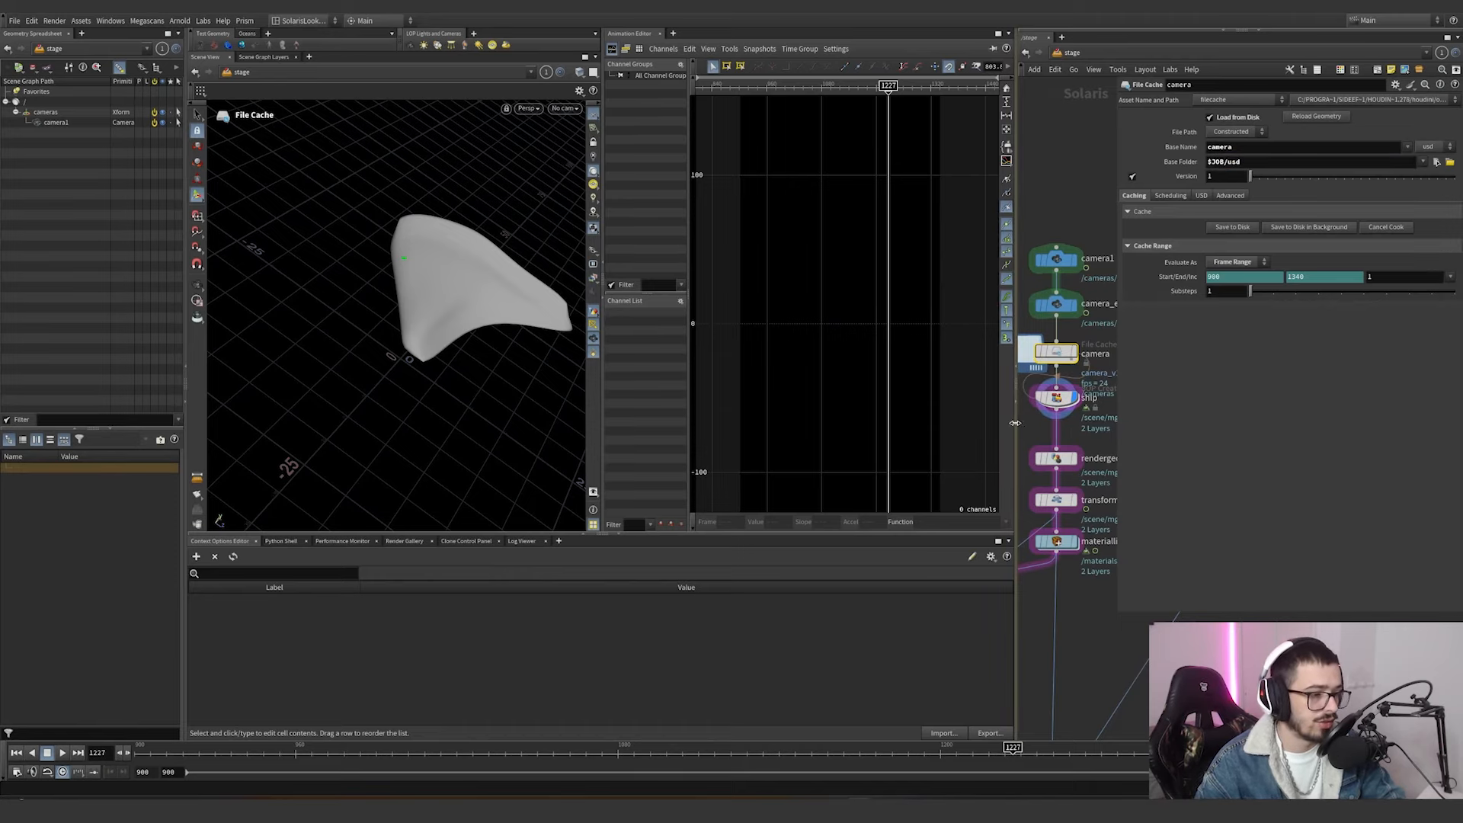
Widen the network pane and display the ship SOP Create node.
{"action": "left_click_drag", "start_coordinate": [1016, 408], "coordinate": [1080, 381]}
{"action": "left_click_drag", "start_coordinate": [1076, 381], "coordinate": [898, 332]}
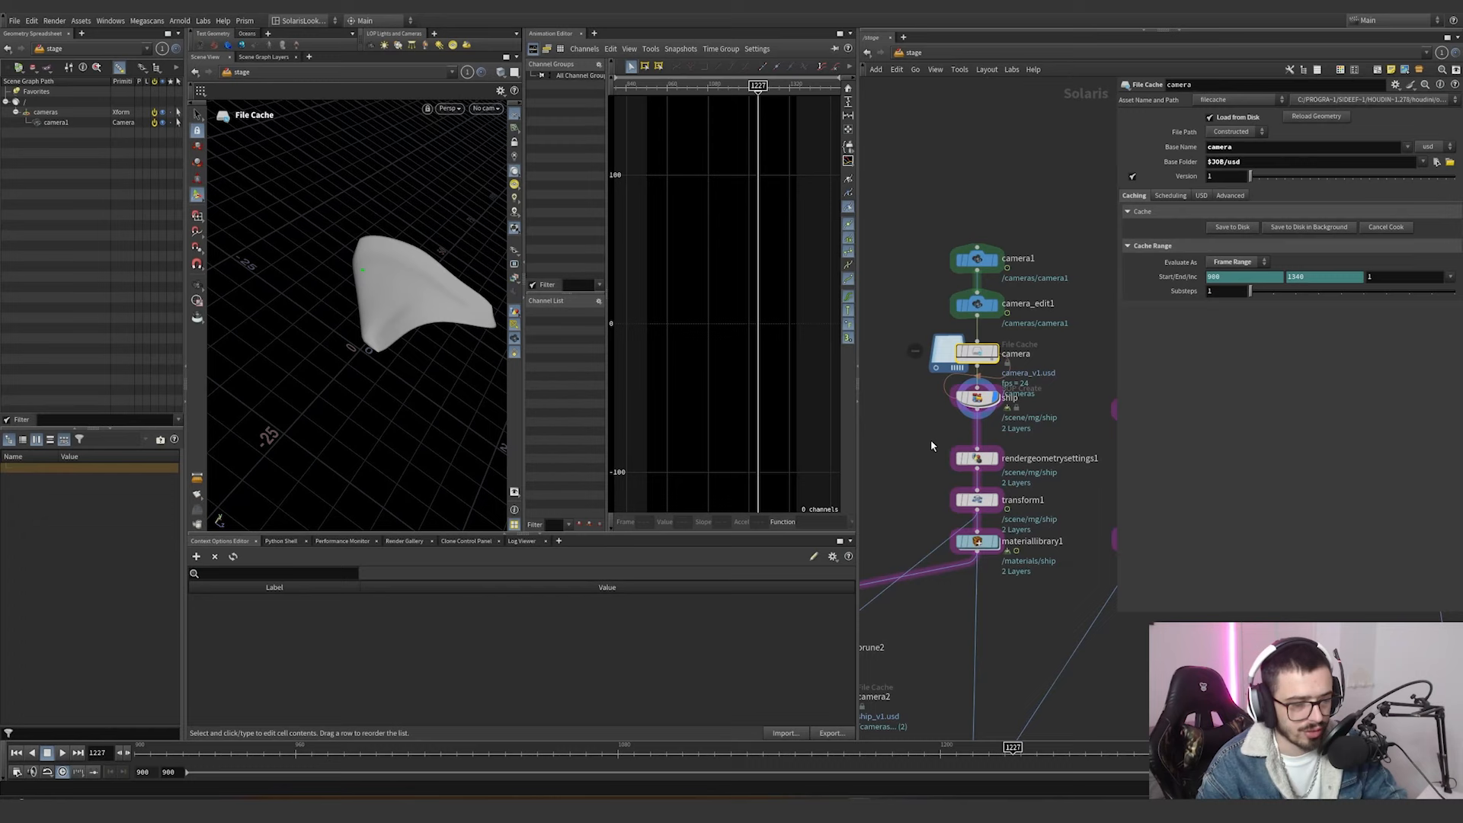
{"action": "middle_click_drag", "start_coordinate": [931, 444], "coordinate": [922, 396]}
{"action": "left_click_drag", "start_coordinate": [922, 396], "coordinate": [1035, 354]}
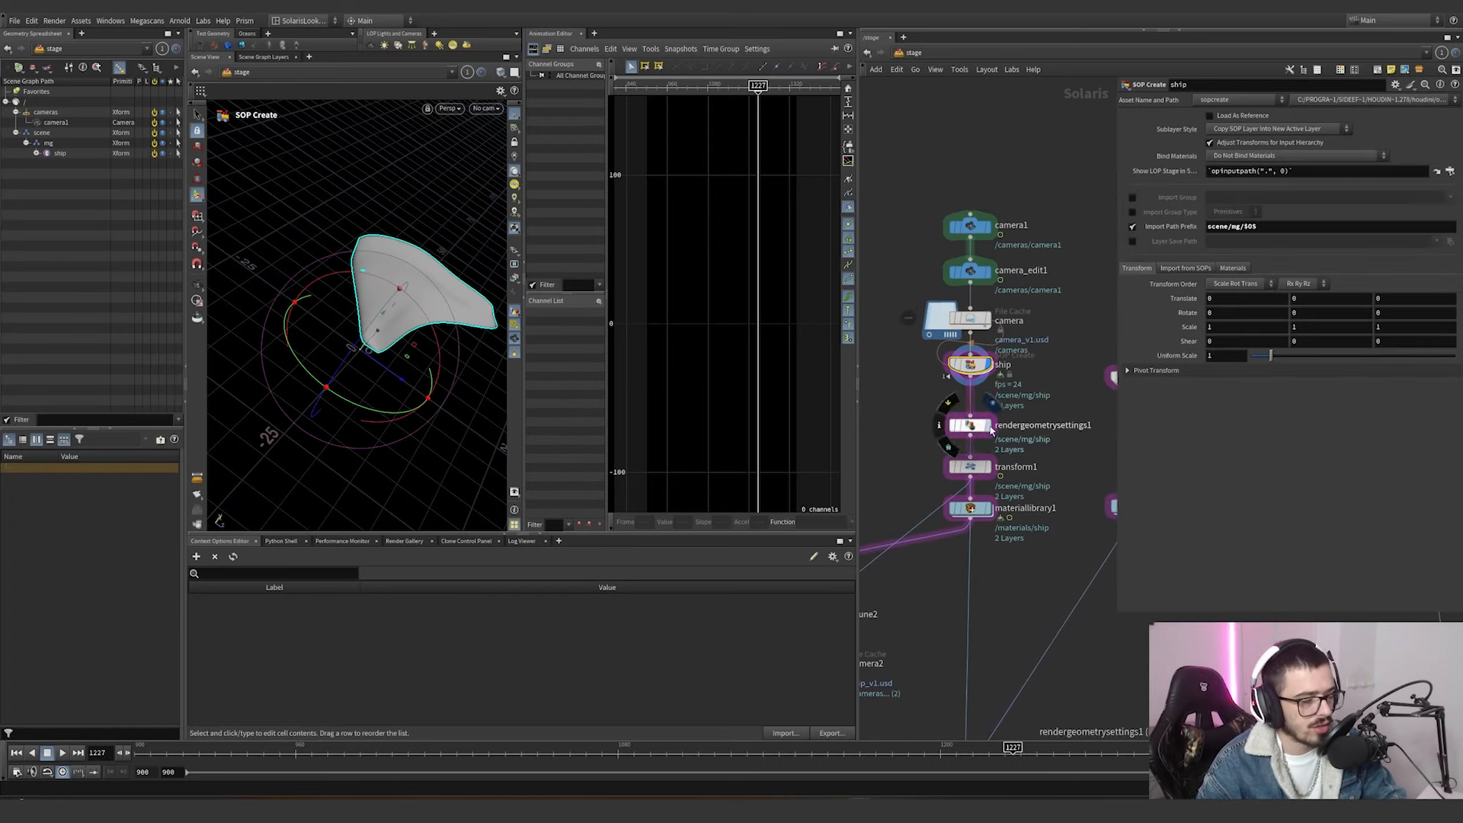
Display the rendergeometrysettings1 node and examine its Karma Dicing Quality setting.
{"action": "left_click", "coordinate": [983, 429]}
{"action": "scroll", "coordinate": [1219, 318], "scroll_direction": "down", "scroll_amount": 5}
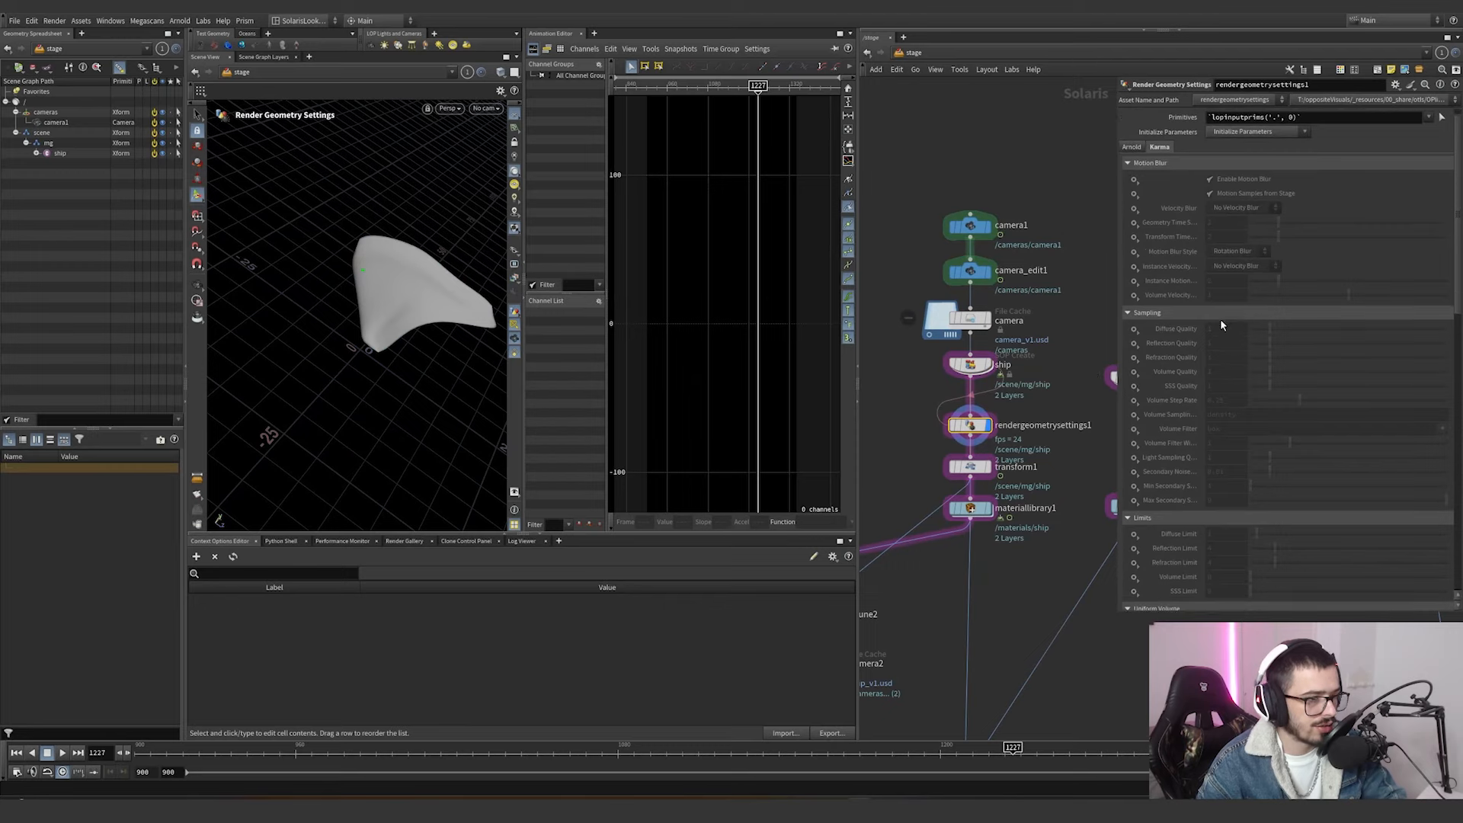
{"action": "scroll", "coordinate": [1232, 432], "scroll_direction": "down", "scroll_amount": 5}
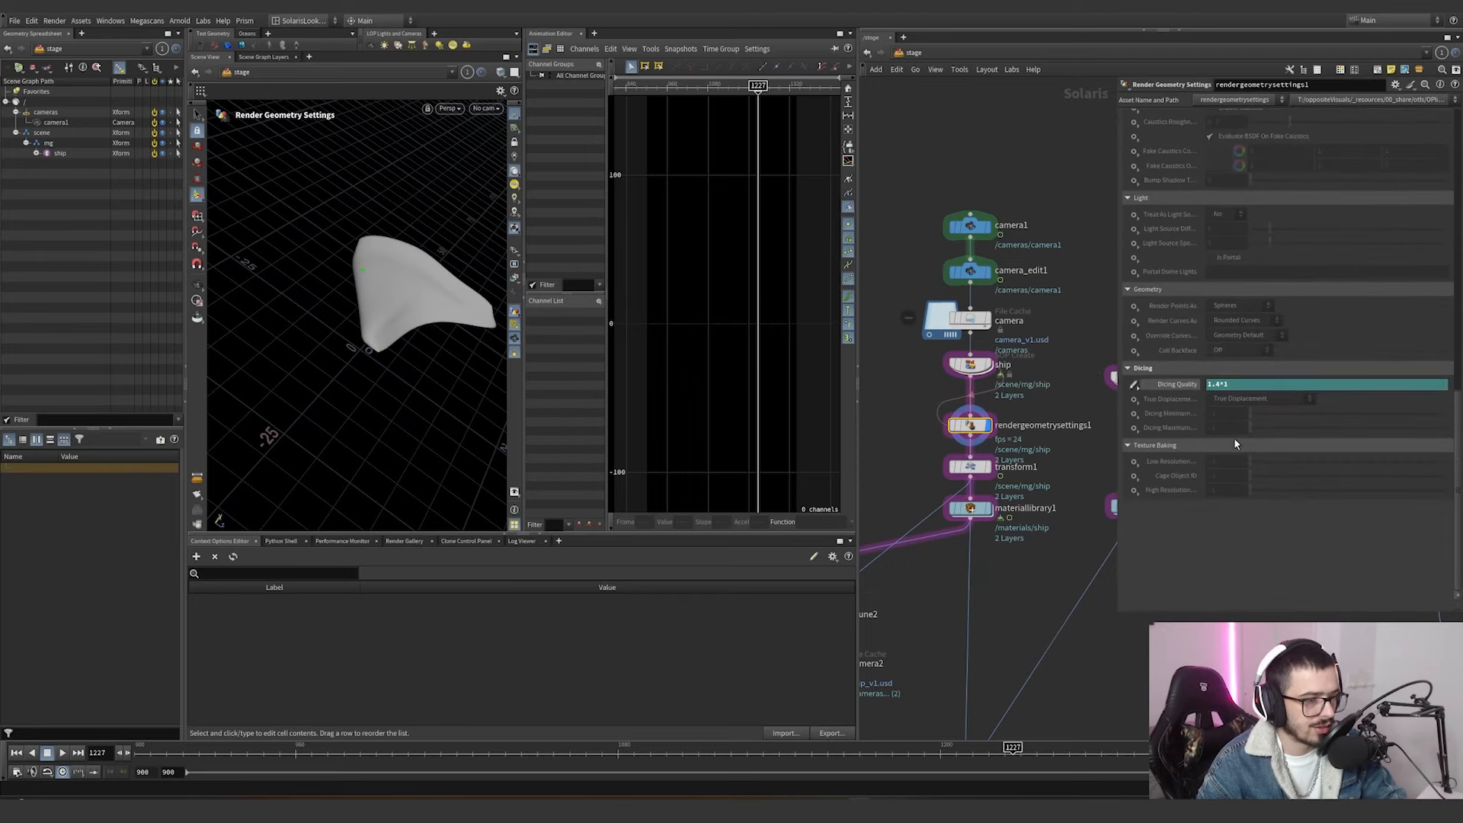
{"action": "left_click", "coordinate": [1181, 387]}
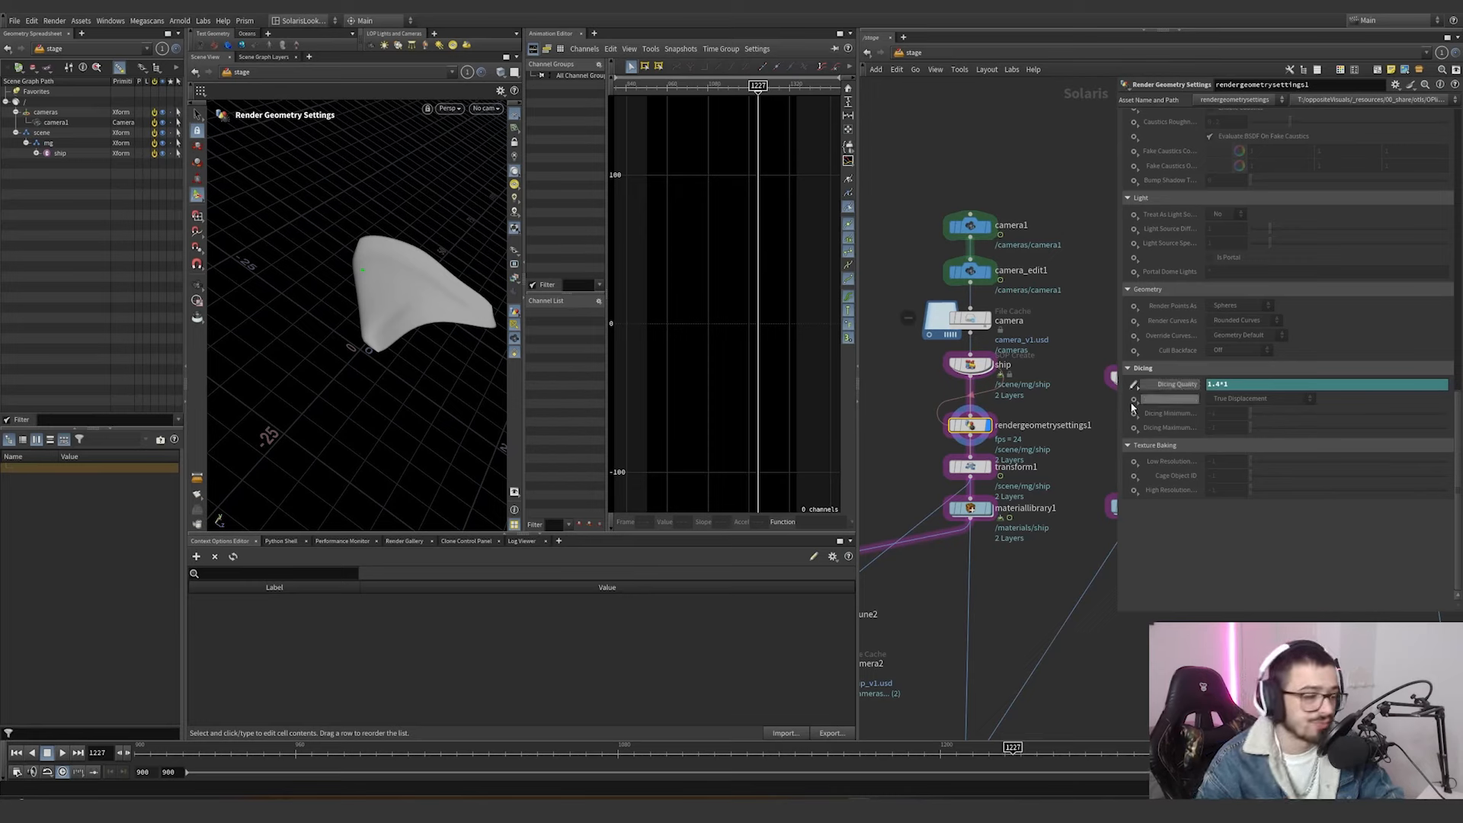
Display the animated transform1 node and scrub to frame 1136, comparing the ship's motion through /cameras/camera1 at frame 1073.
{"action": "left_click", "coordinate": [946, 463]}
{"action": "left_click", "coordinate": [946, 463]}
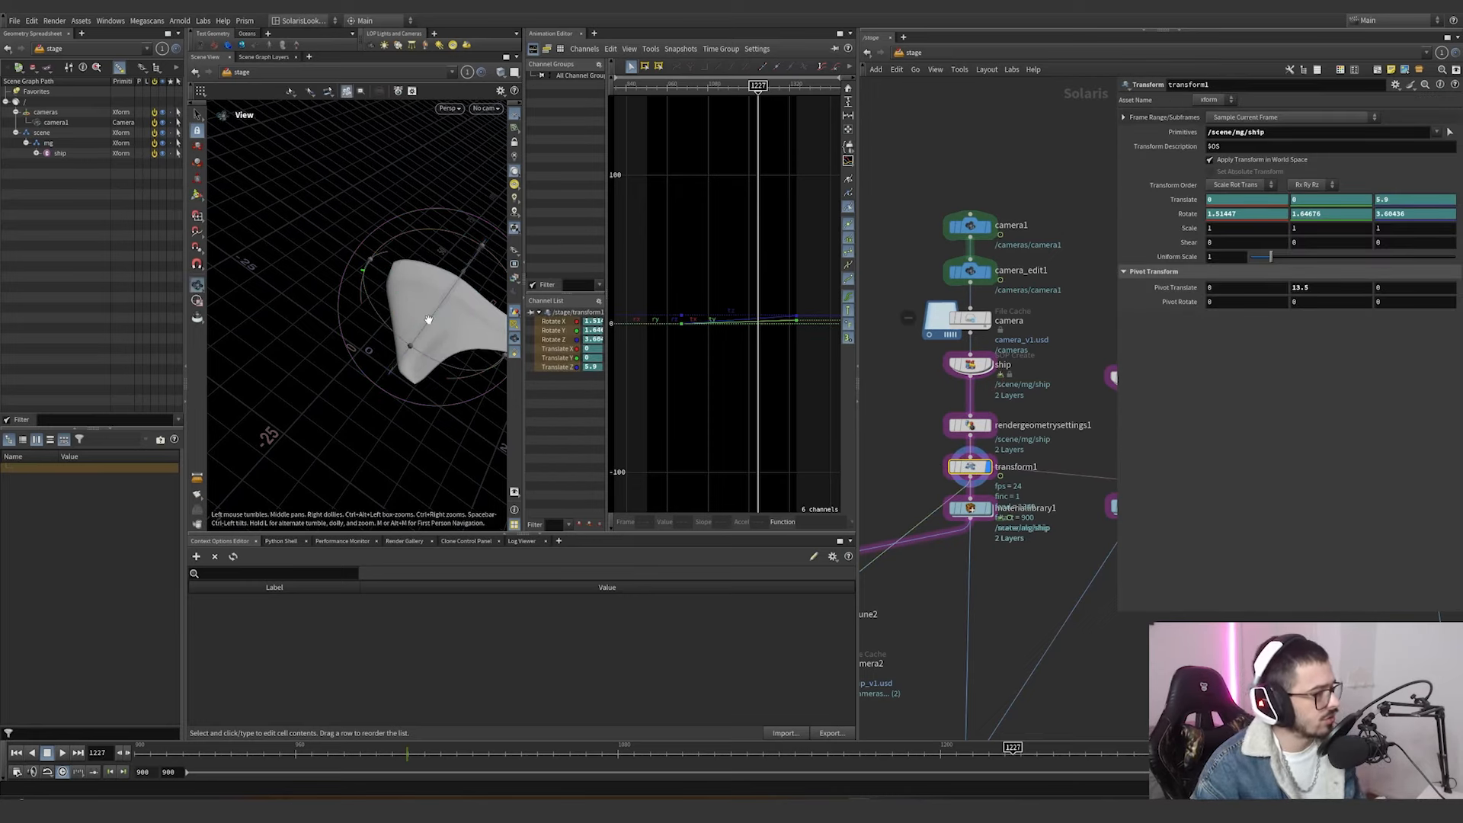
{"action": "left_click_drag", "start_coordinate": [427, 319], "coordinate": [472, 286], "text": "alt"}
{"action": "left_click_drag", "start_coordinate": [324, 755], "coordinate": [767, 685]}
{"action": "left_click", "coordinate": [477, 111]}
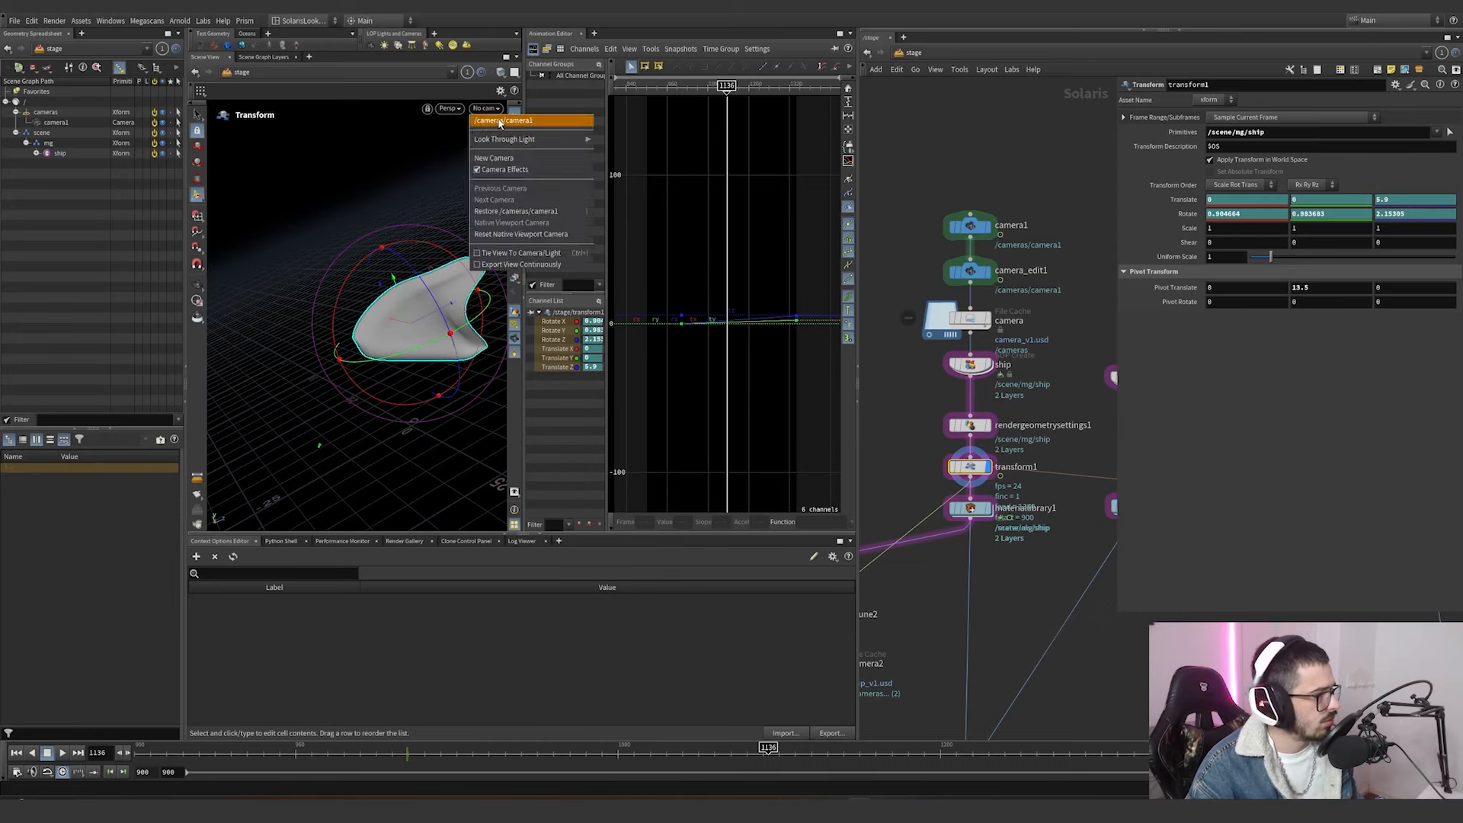
{"action": "left_click", "coordinate": [488, 120]}
{"action": "mouse_move", "coordinate": [579, 756]}
{"action": "left_mouse_down"}
{"action": "mouse_move", "coordinate": [899, 754]}
{"action": "mouse_move", "coordinate": [250, 759]}
{"action": "mouse_move", "coordinate": [720, 761]}
{"action": "mouse_move", "coordinate": [534, 762]}
{"action": "mouse_move", "coordinate": [617, 763]}
{"action": "mouse_move", "coordinate": [599, 763]}
{"action": "left_mouse_up"}
Display the materiallibrary1 node, render the viewport with Karma CPU and enlarge the viewport.
{"action": "scroll", "coordinate": [1028, 609], "scroll_direction": "down", "scroll_amount": 2}
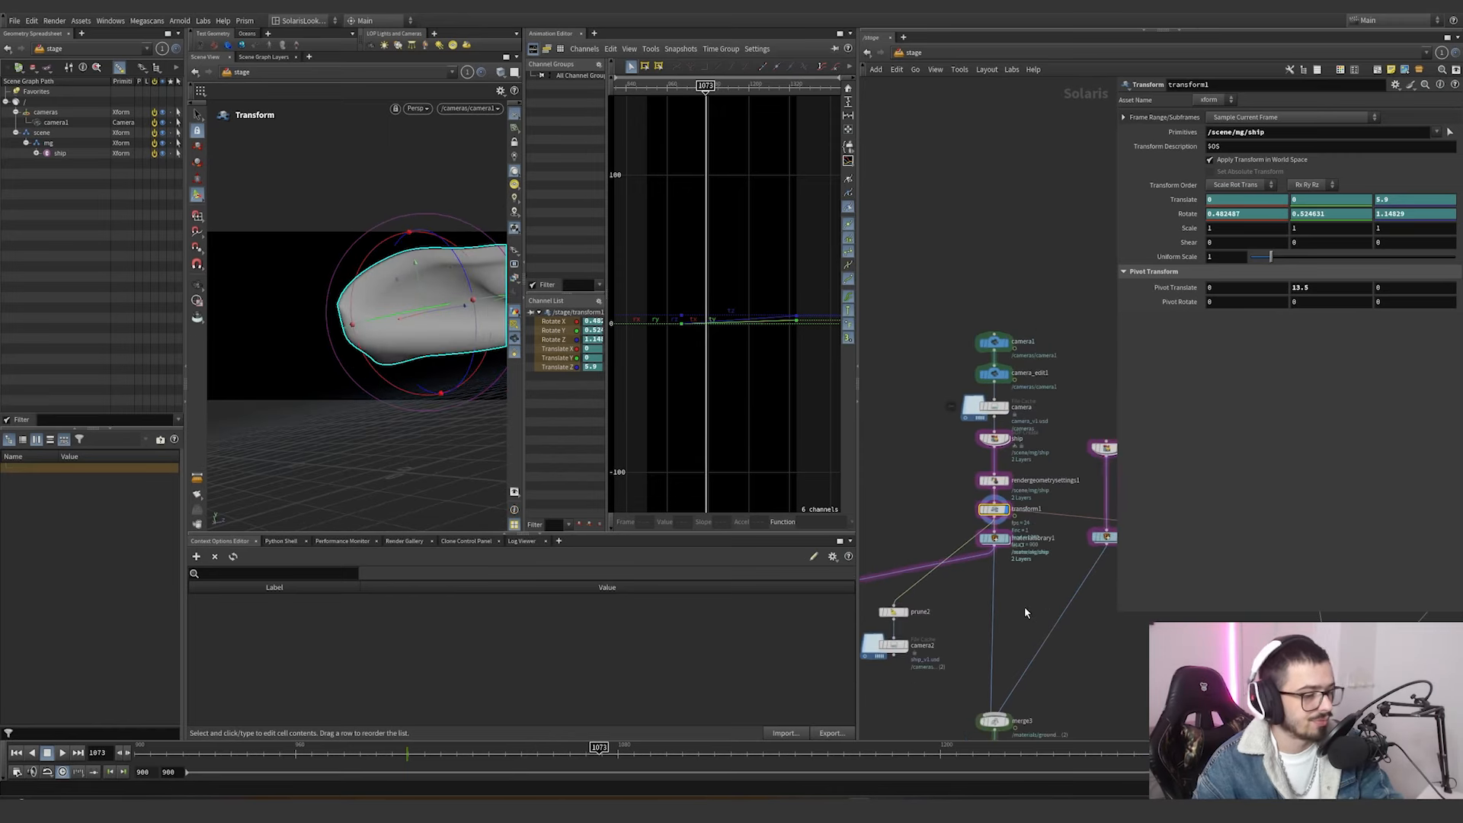
{"action": "middle_click_drag", "start_coordinate": [999, 565], "coordinate": [970, 483]}
{"action": "scroll", "coordinate": [976, 502], "scroll_direction": "up", "scroll_amount": 3}
{"action": "scroll", "coordinate": [969, 483], "scroll_direction": "down", "scroll_amount": 1}
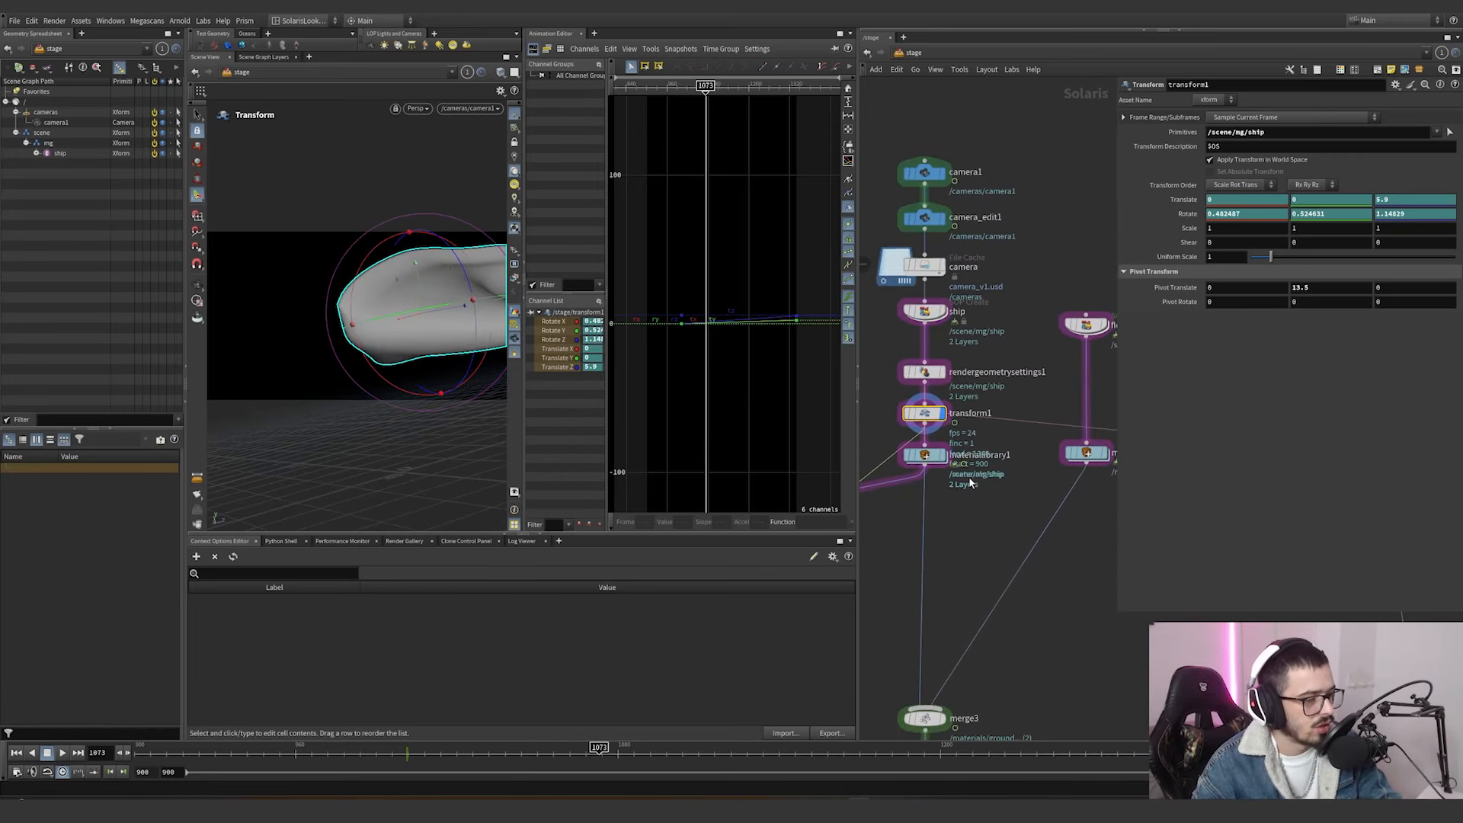
{"action": "left_click", "coordinate": [931, 455]}
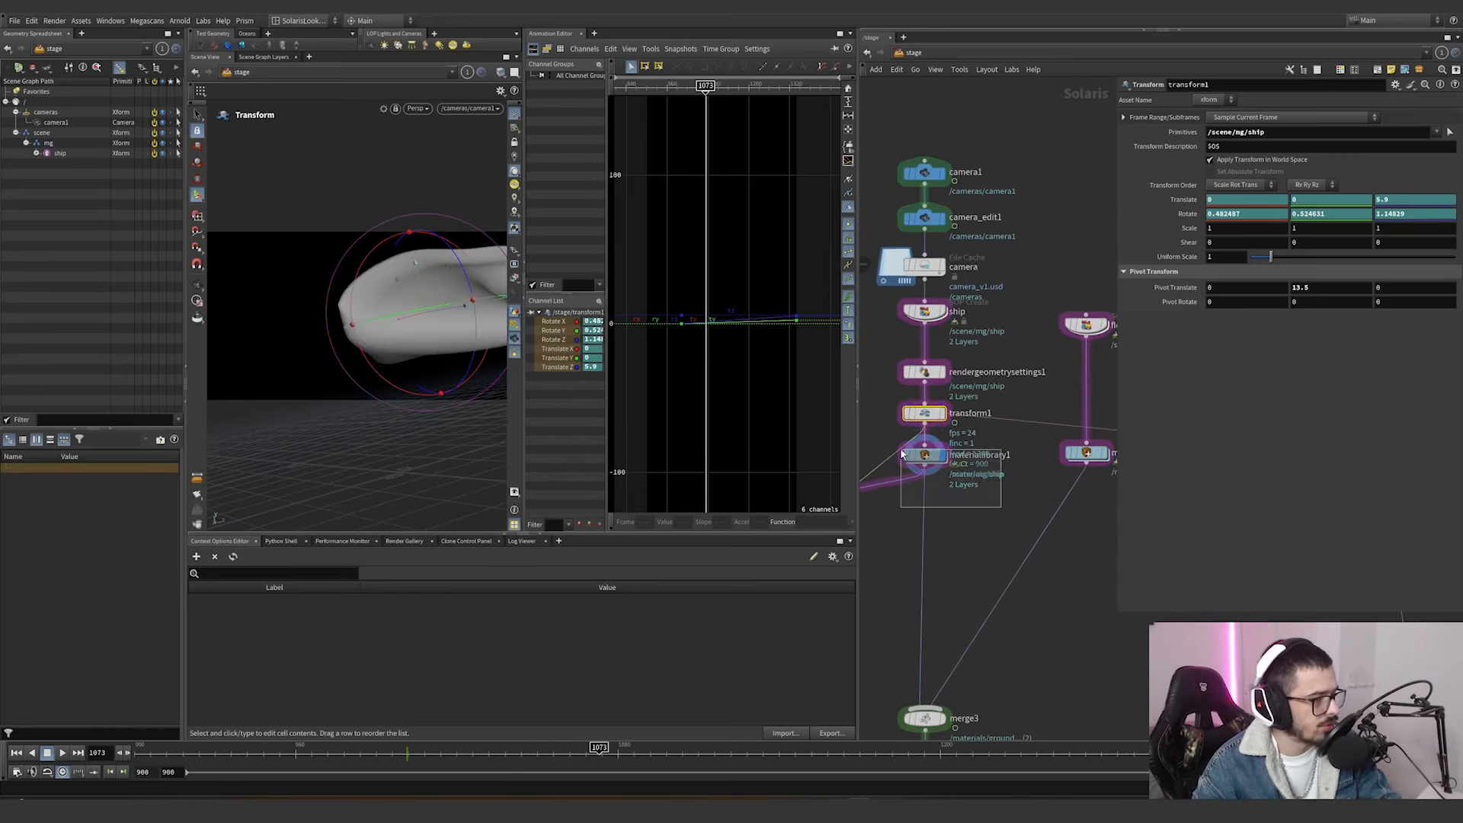
{"action": "left_click", "coordinate": [449, 112]}
{"action": "left_click", "coordinate": [436, 169]}
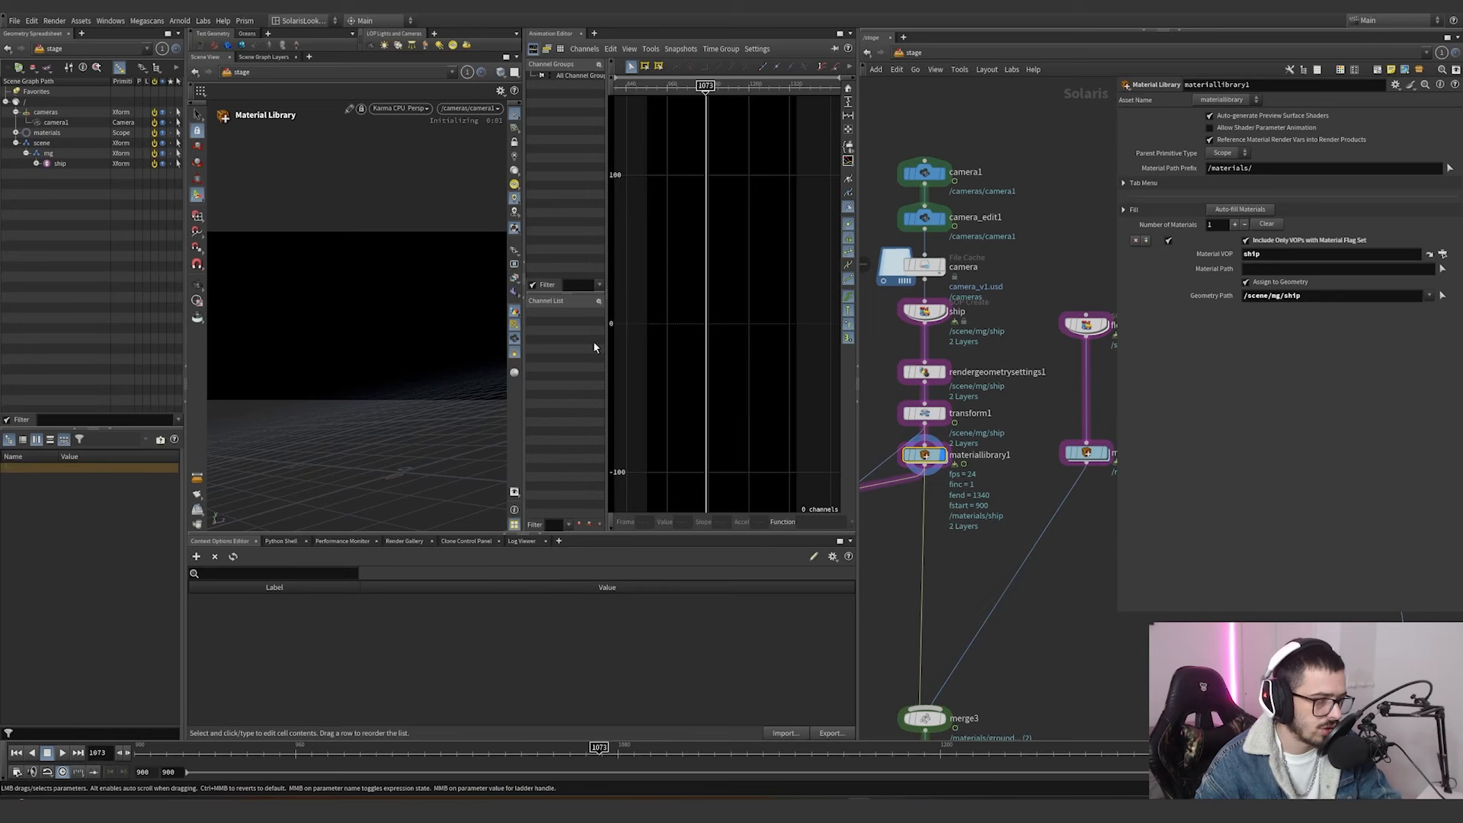
{"action": "left_click_drag", "start_coordinate": [523, 349], "coordinate": [565, 348]}
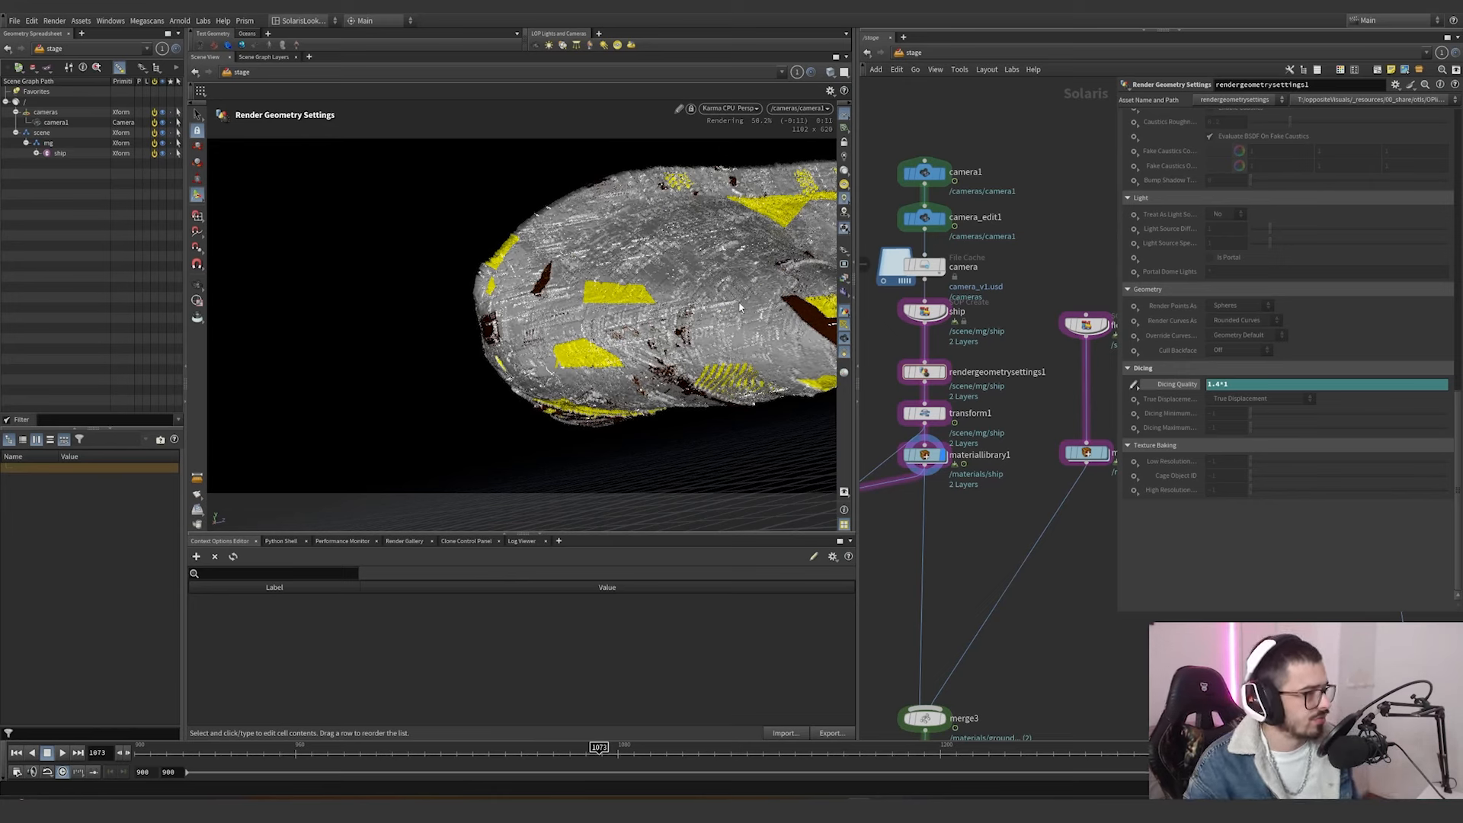
Leave the camera view and examine the ship's rendered displacement and material up close, with materiallibrary1 selected.
{"action": "left_click_drag", "start_coordinate": [739, 303], "coordinate": [810, 336], "text": "alt"}
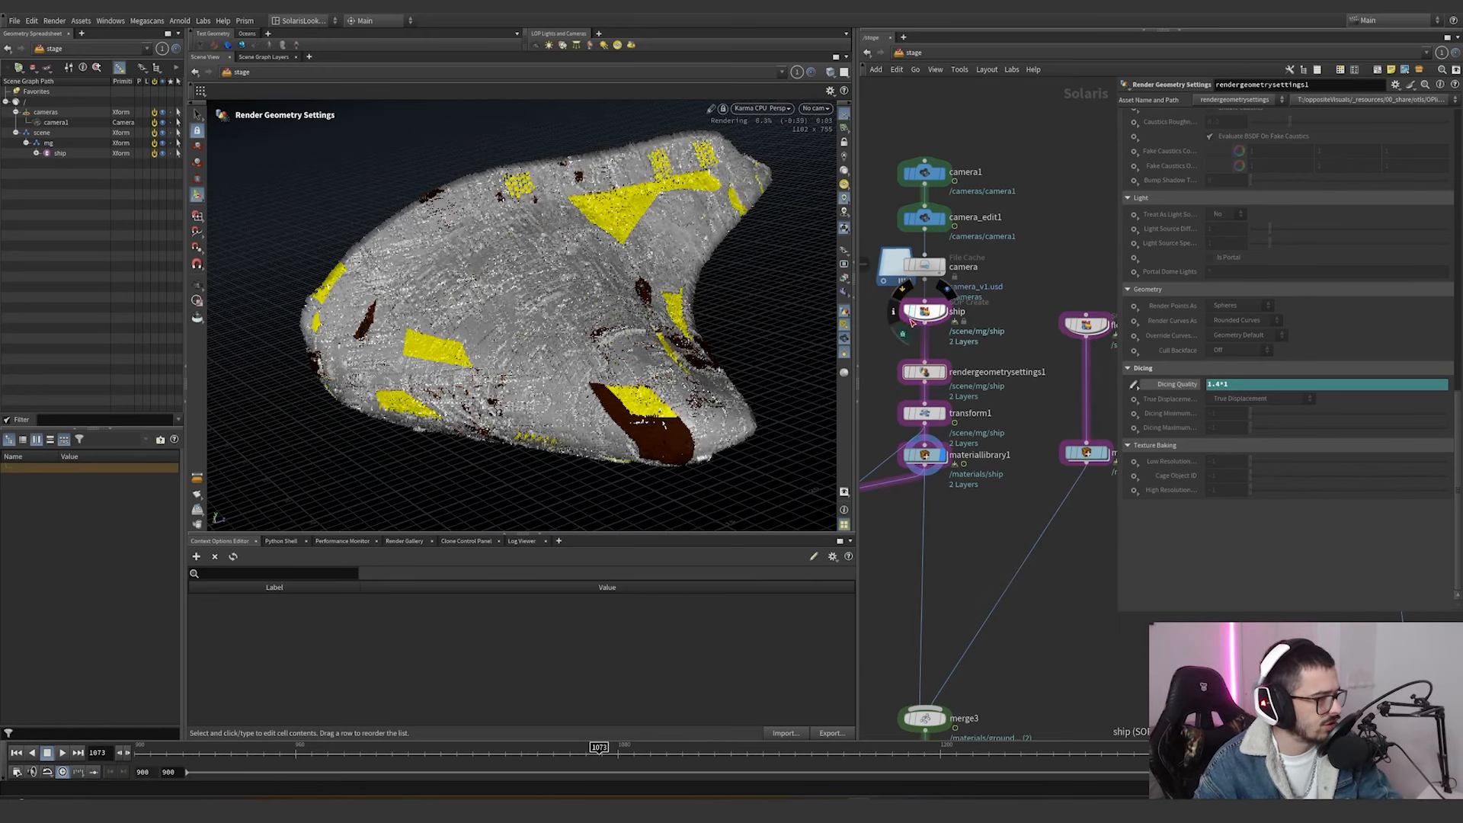
{"action": "left_click", "coordinate": [924, 455]}
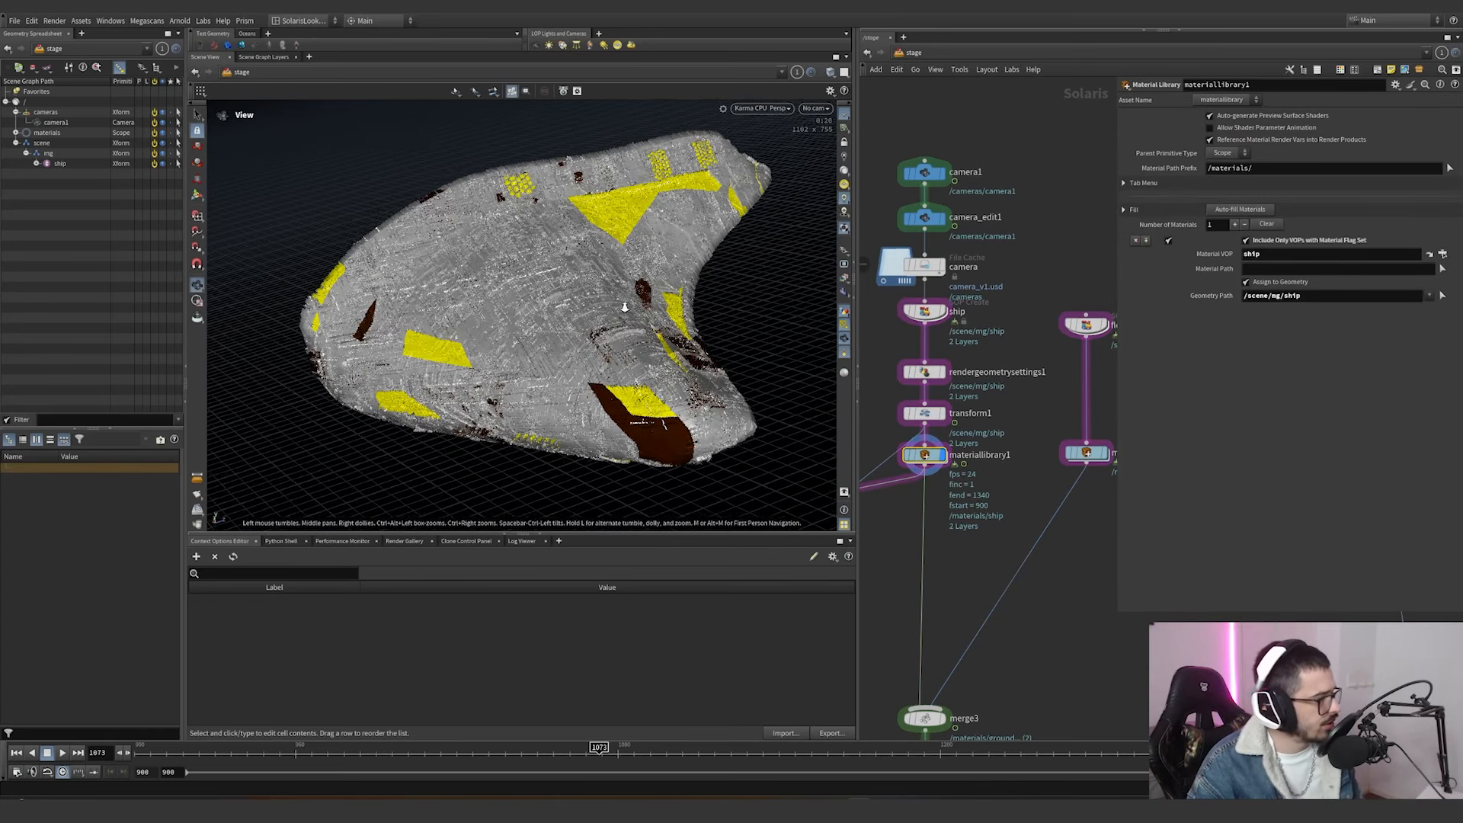
{"action": "right_click_drag", "start_coordinate": [517, 343], "coordinate": [800, 267], "text": "alt"}
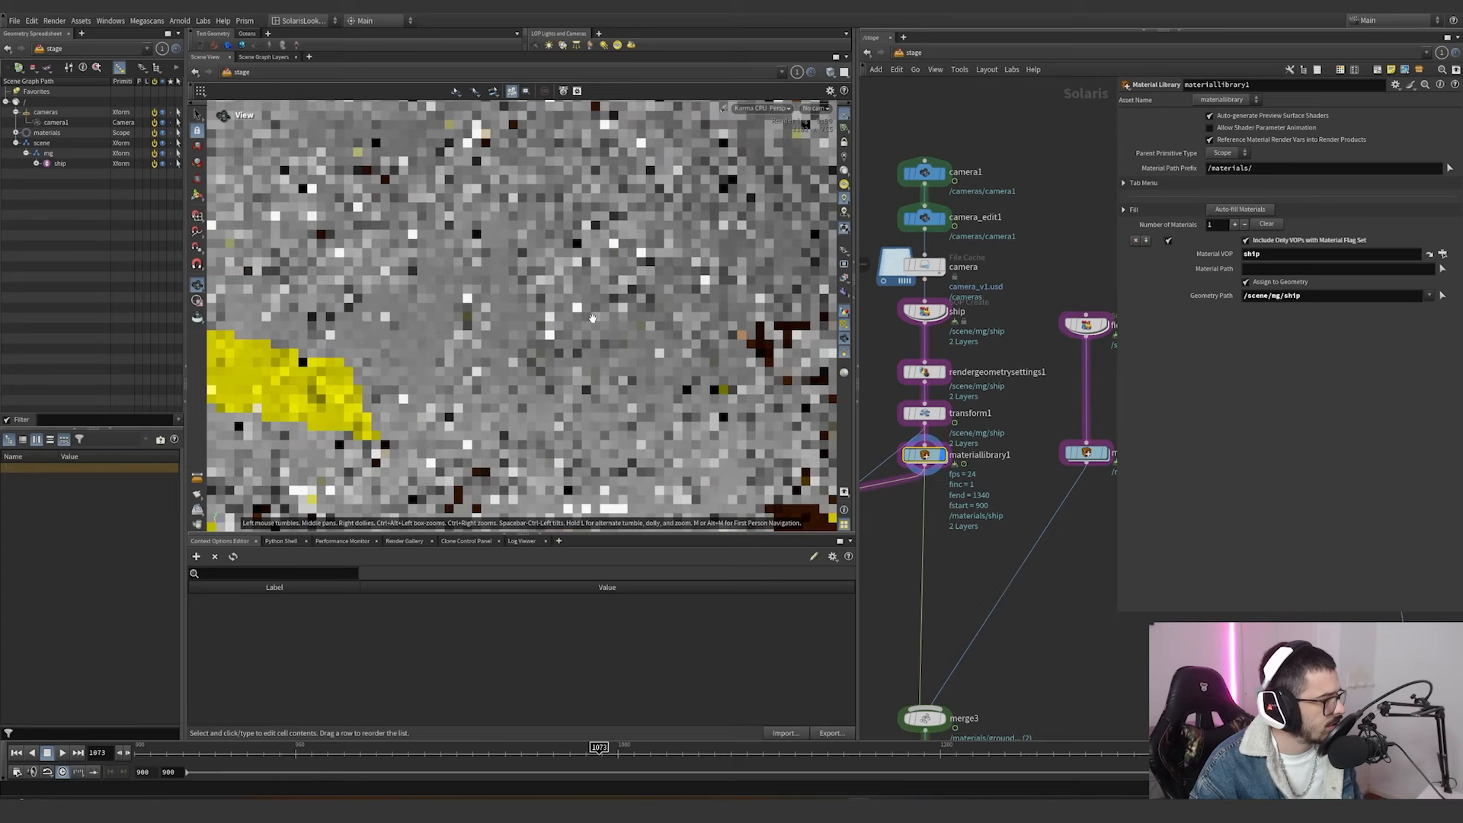
{"action": "left_click_drag", "start_coordinate": [558, 358], "coordinate": [606, 268], "text": "alt"}
{"action": "middle_click_drag", "start_coordinate": [607, 268], "coordinate": [591, 341], "text": "alt"}
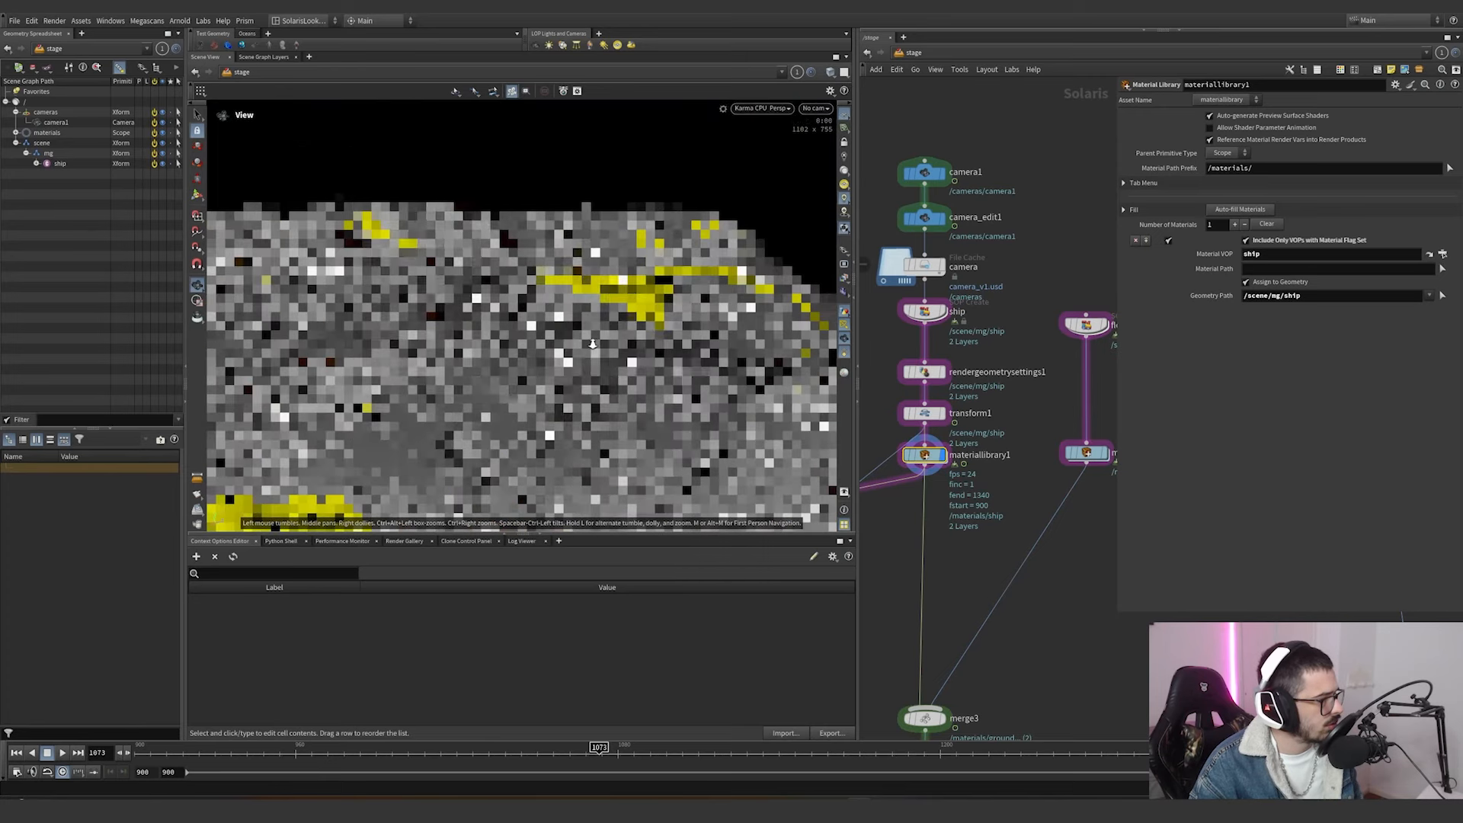
{"action": "right_click_drag", "start_coordinate": [591, 341], "coordinate": [641, 339], "text": "alt"}
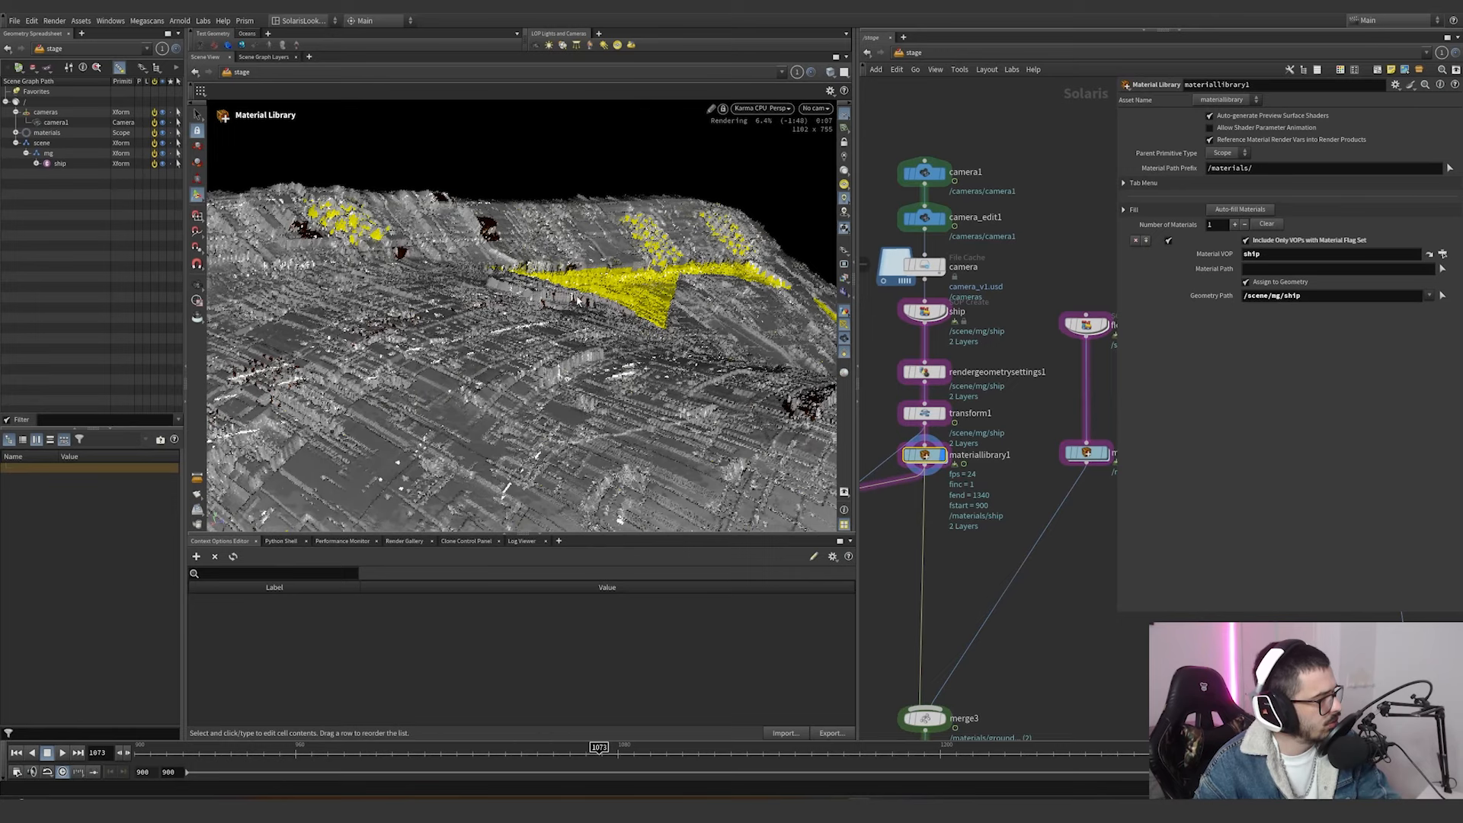
{"action": "left_click", "coordinate": [263, 56]}
{"action": "left_click", "coordinate": [205, 56]}
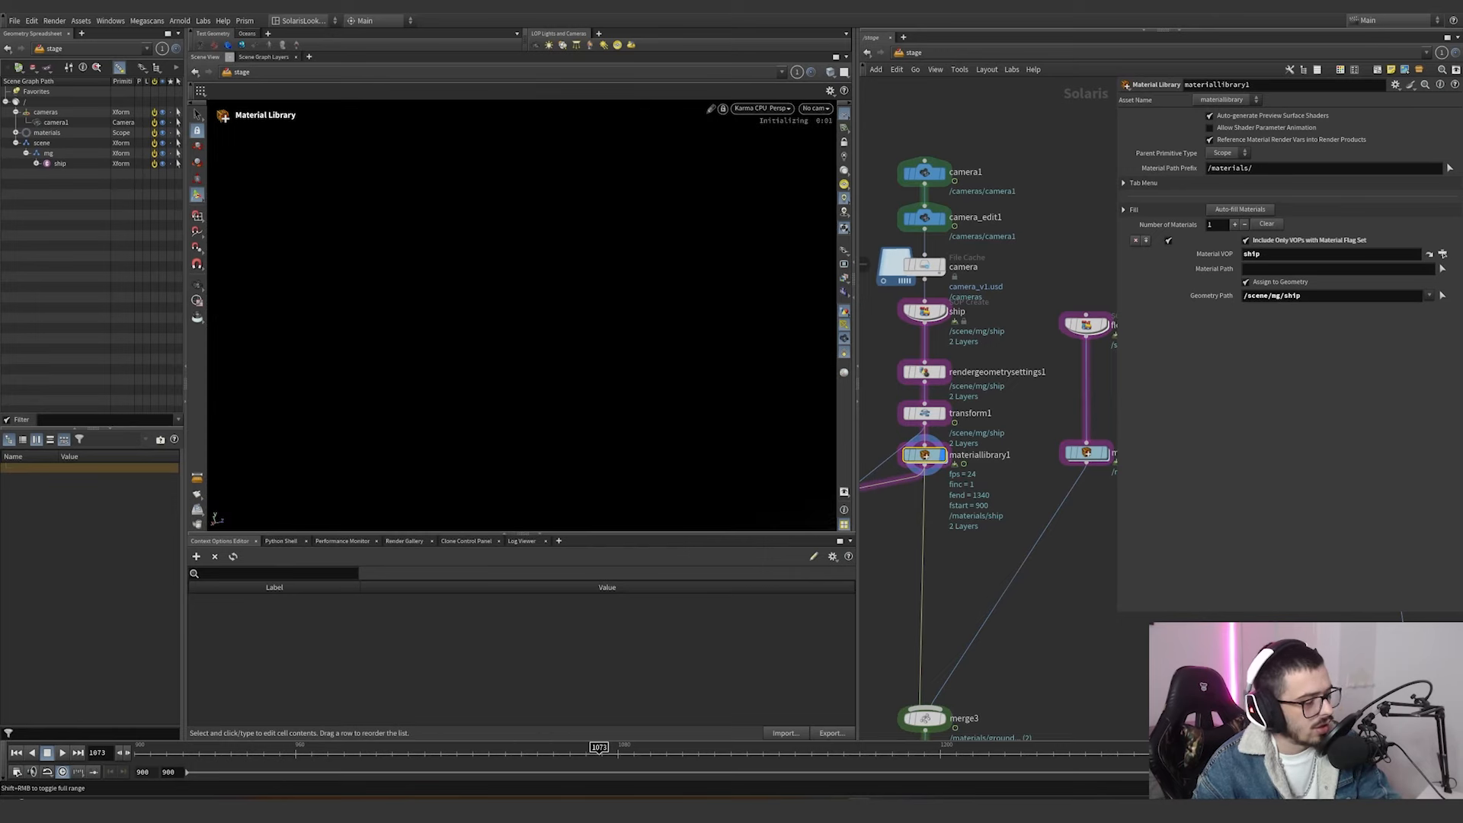
Switch to JSplacement and open the JSplacement: Classic generator.
{"action": "mouse_move", "coordinate": [983, 811]}
{"action": "left_click", "coordinate": [982, 752]}
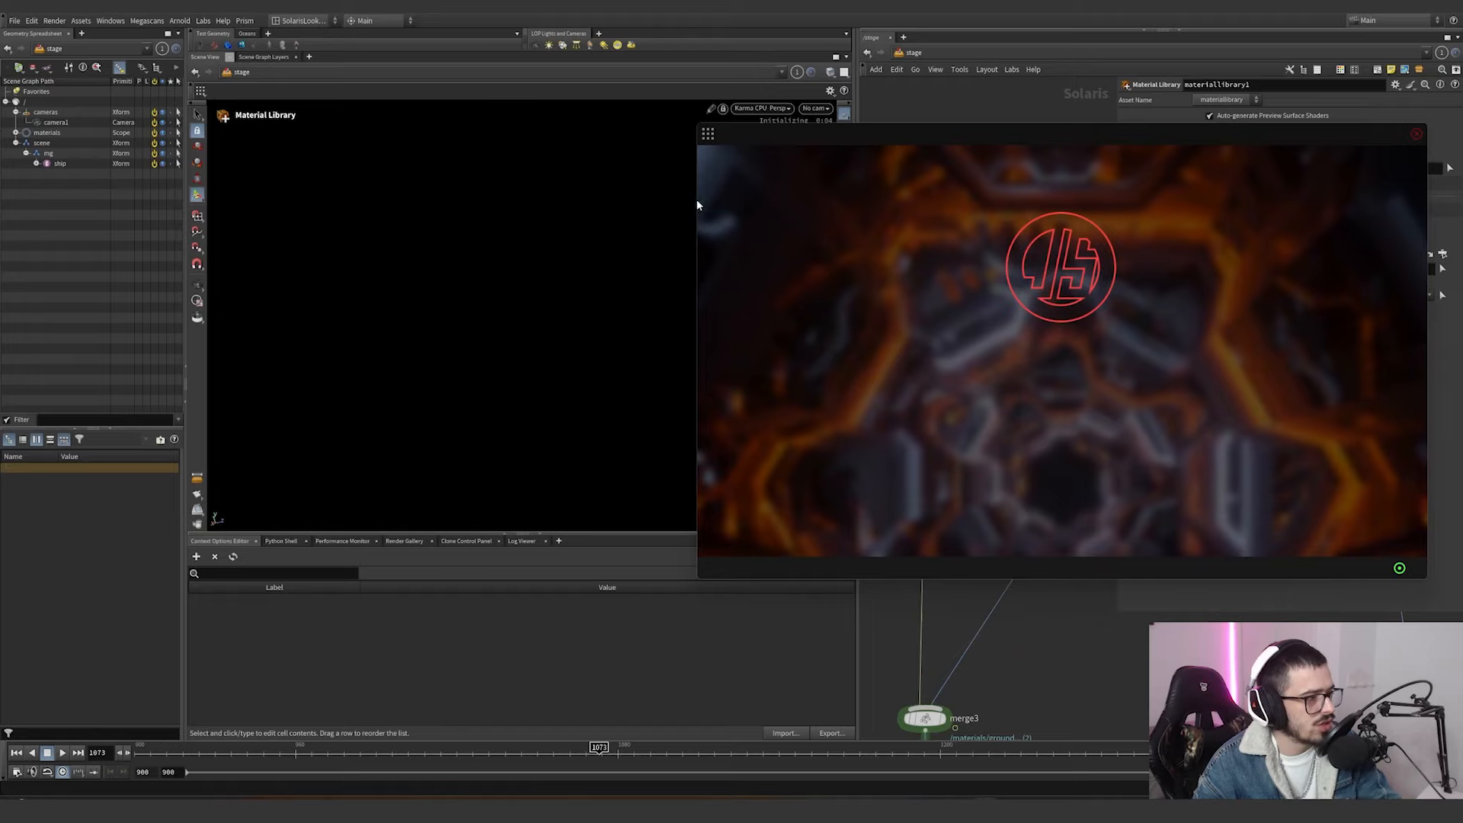
{"action": "left_click", "coordinate": [708, 134]}
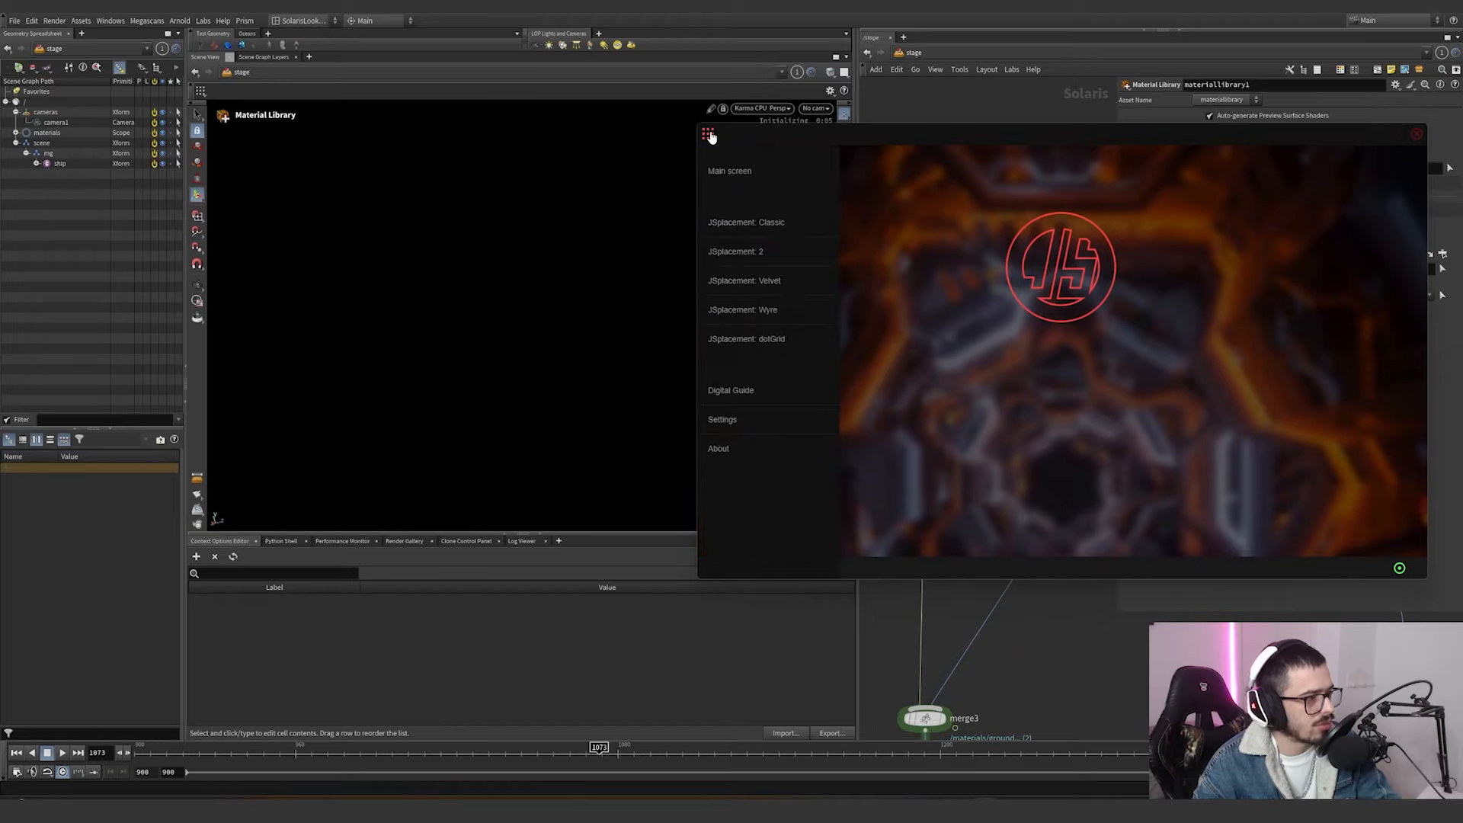
{"action": "left_click", "coordinate": [777, 222]}
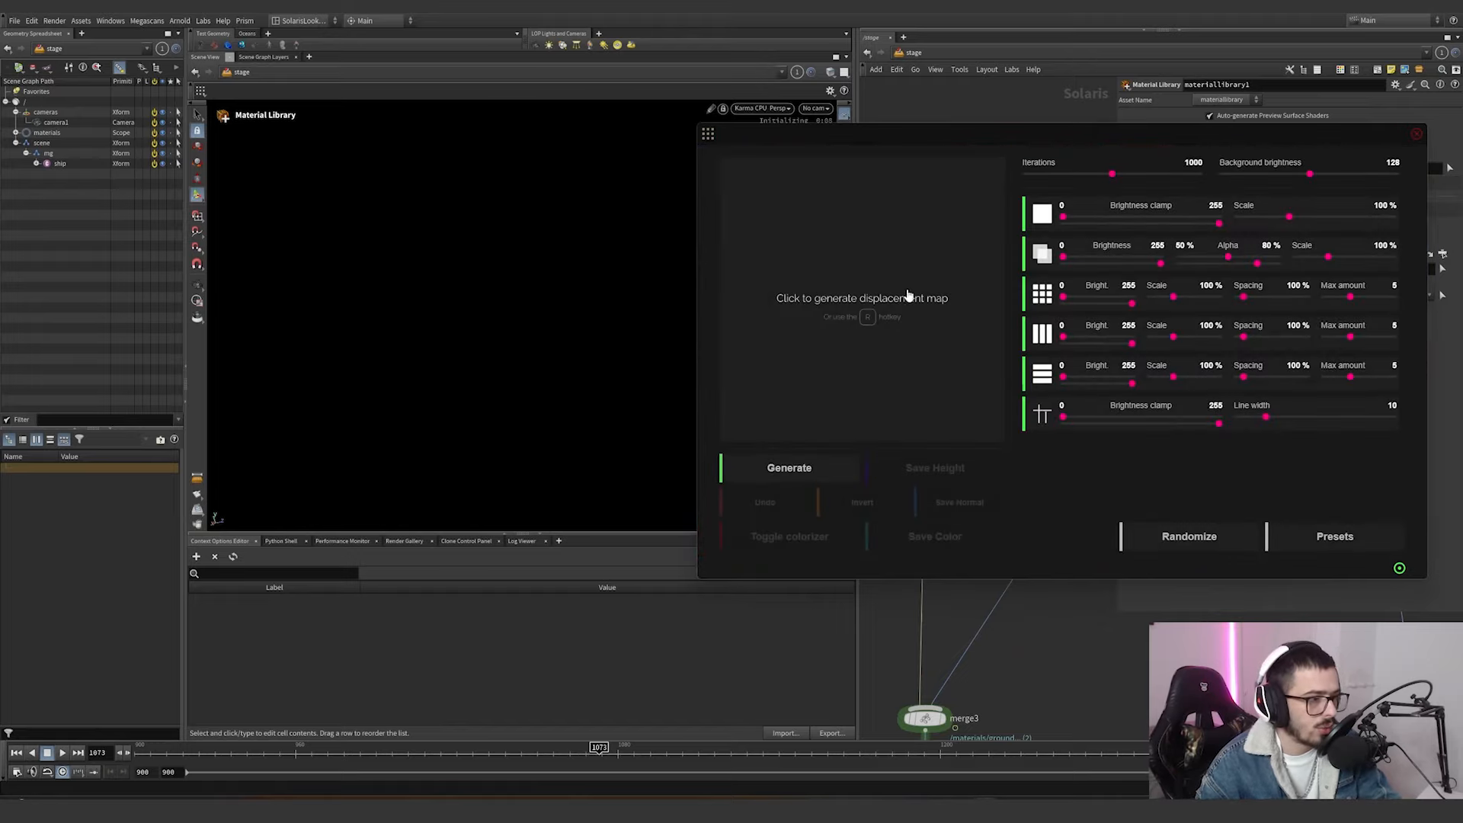
Generate several Classic displacement maps, setting the grid shapes' maximum brightness to 25 and the iterations to 90.
{"action": "left_click", "coordinate": [891, 307]}
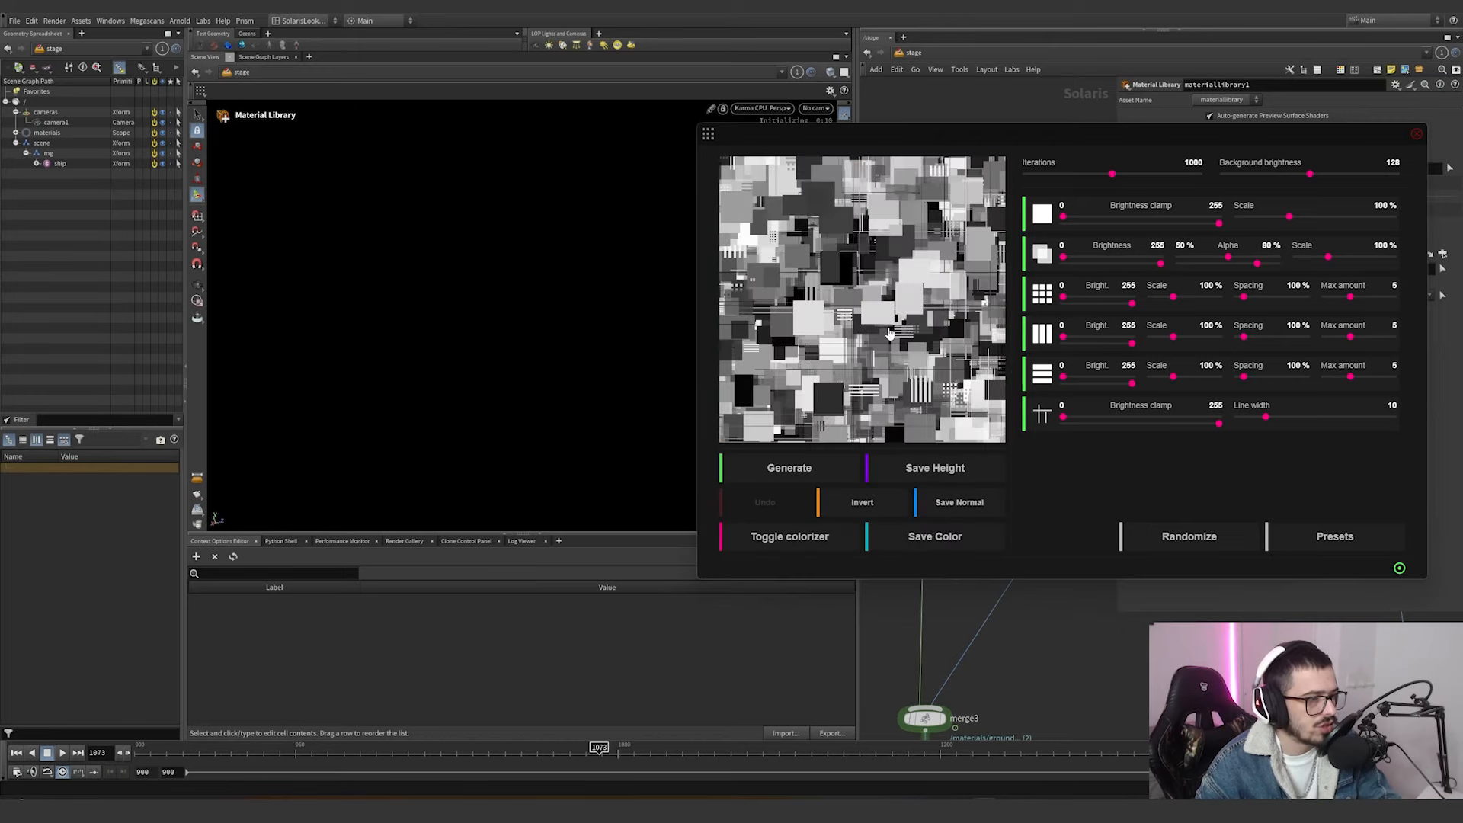
{"action": "left_click", "coordinate": [889, 334]}
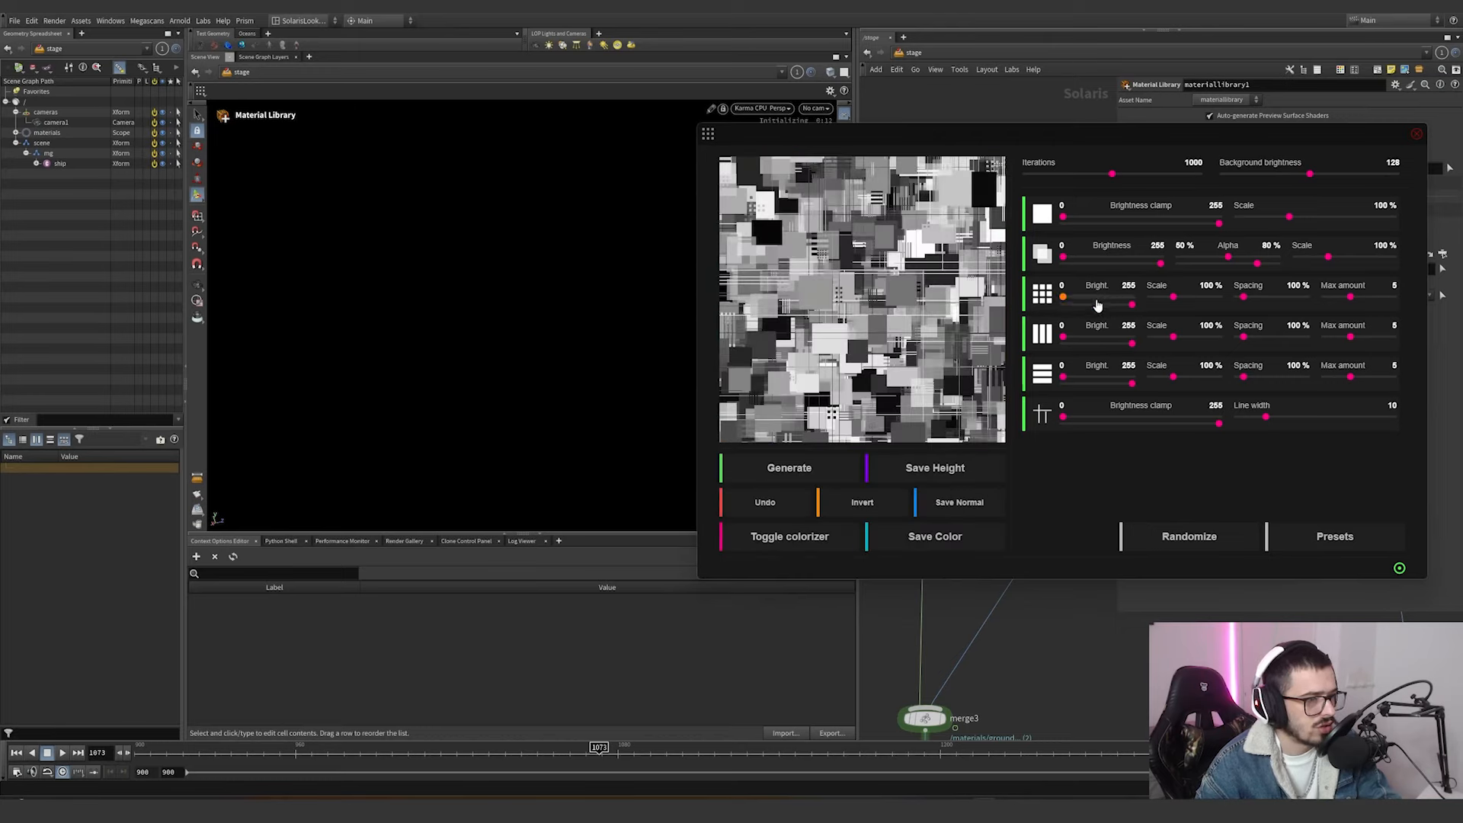
{"action": "left_click_drag", "start_coordinate": [1072, 312], "coordinate": [1070, 313]}
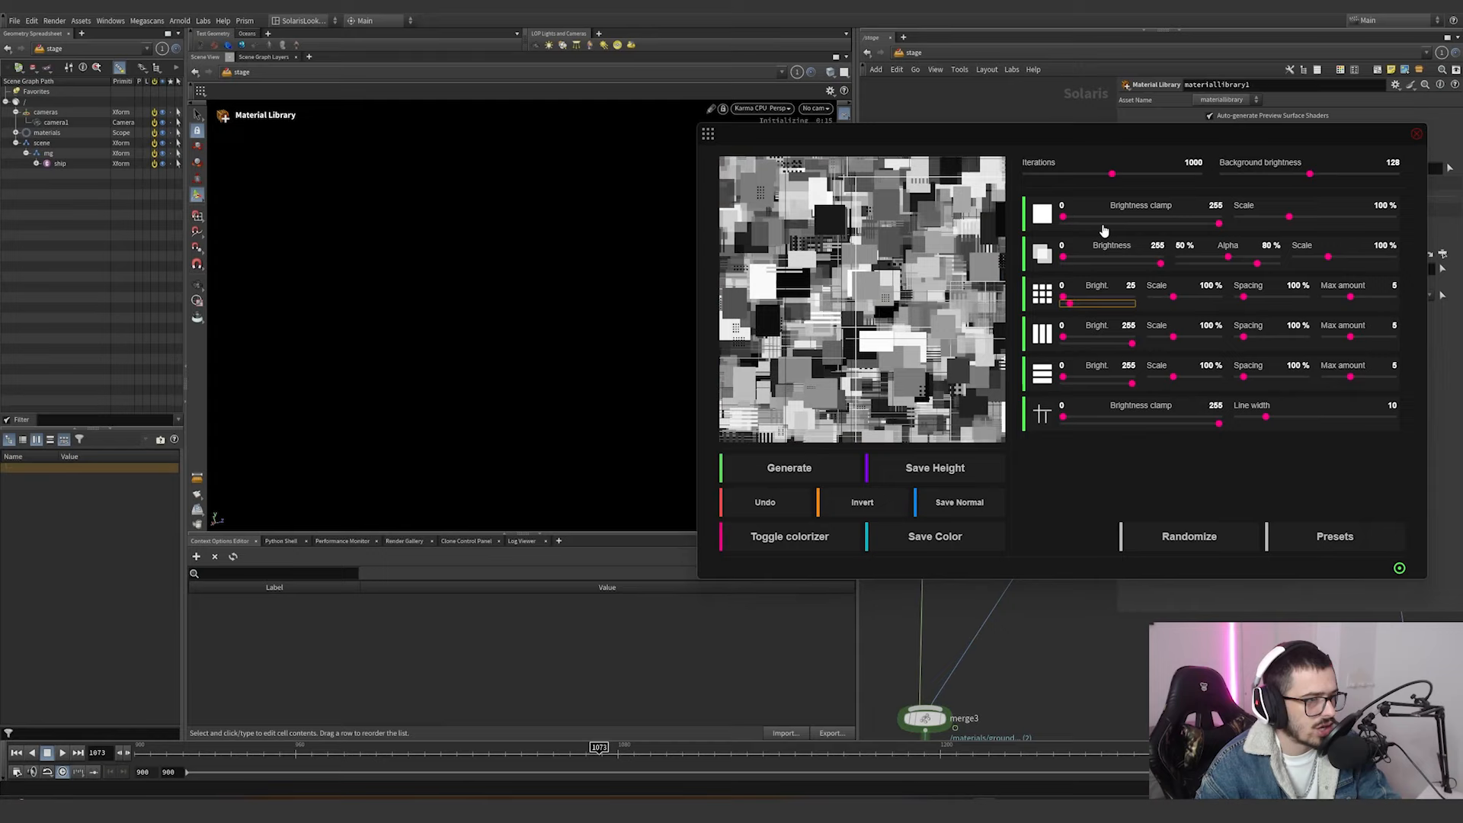
{"action": "left_click_drag", "start_coordinate": [1071, 174], "coordinate": [1037, 177]}
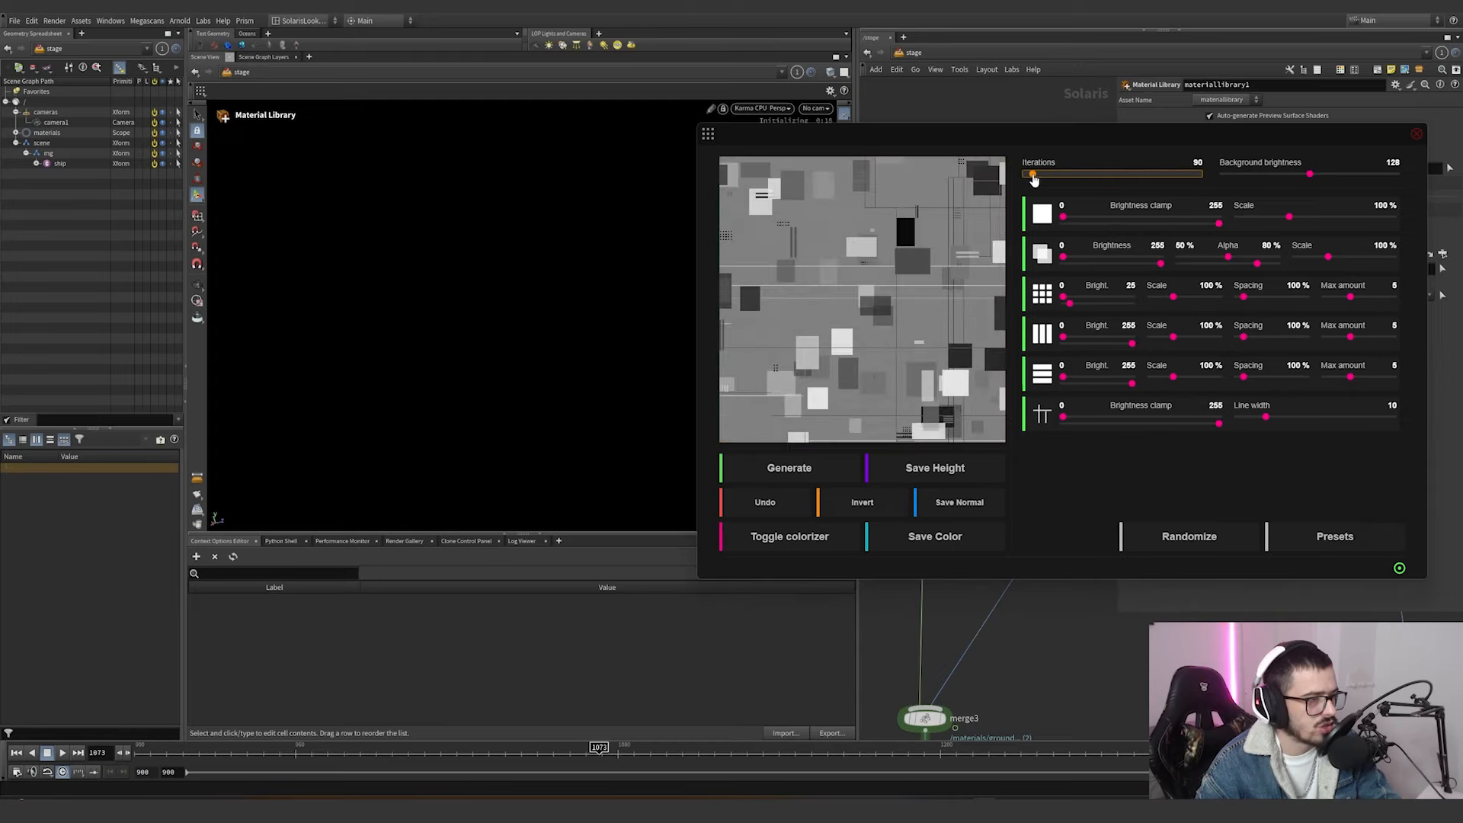
{"action": "left_click", "coordinate": [903, 353]}
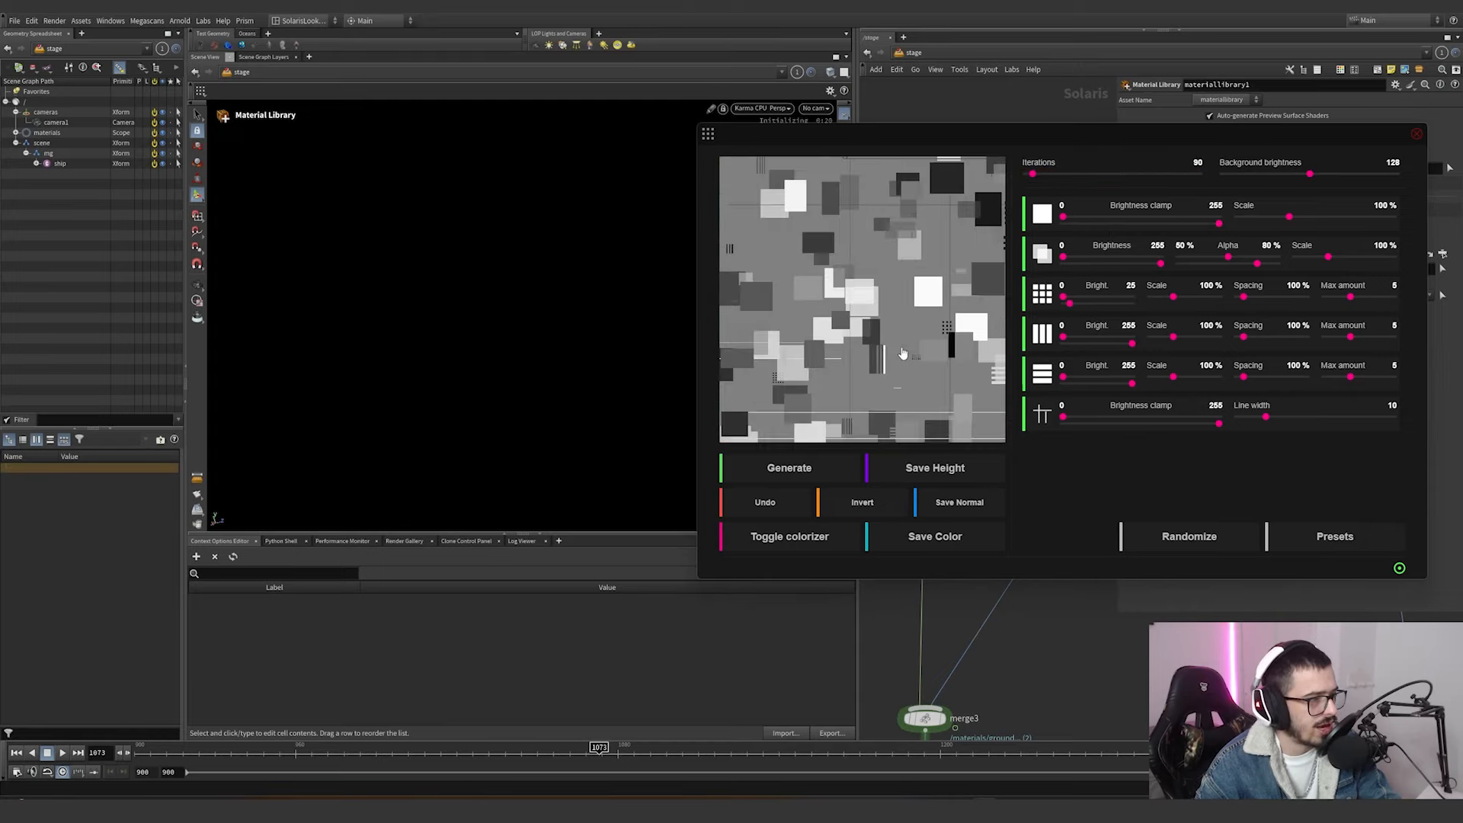
{"action": "left_click", "coordinate": [900, 350]}
Reload the Classic generator for one more map, and open JSplacement: 2 to generate a displacement map with the Classic Set.
{"action": "left_click", "coordinate": [708, 134]}
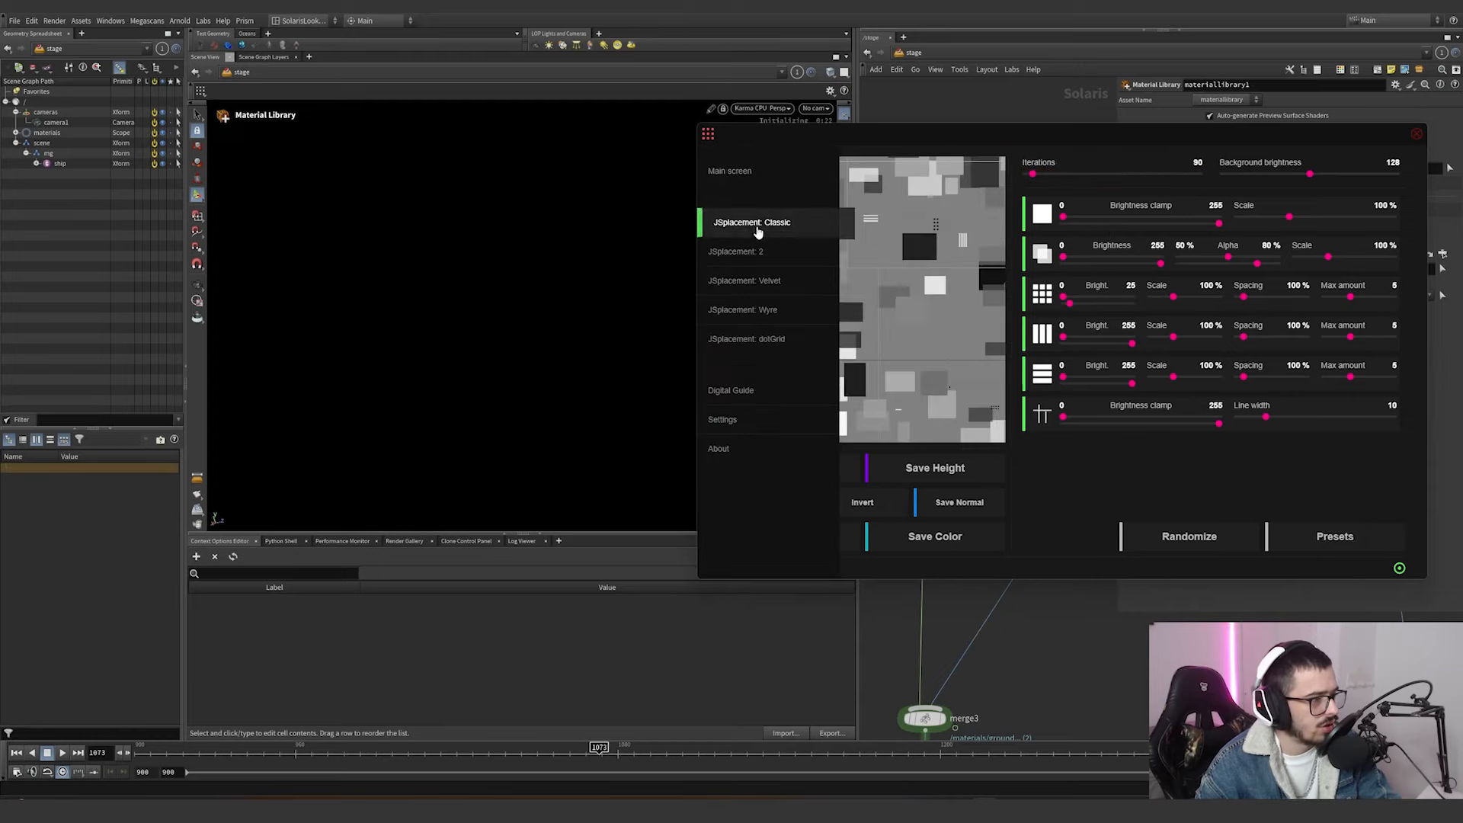
{"action": "left_click", "coordinate": [757, 231]}
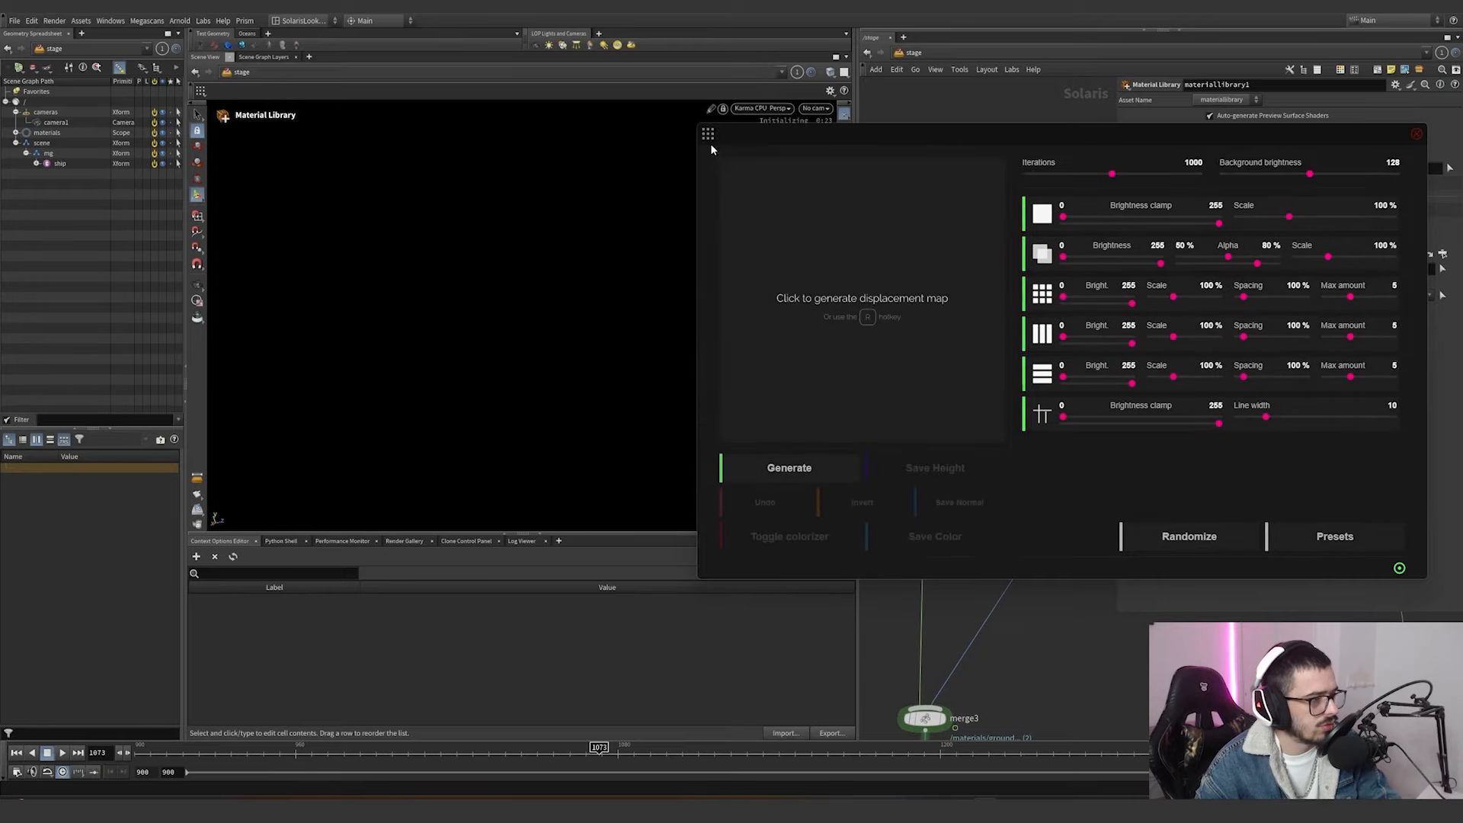
{"action": "left_click", "coordinate": [842, 303]}
{"action": "left_click", "coordinate": [708, 134]}
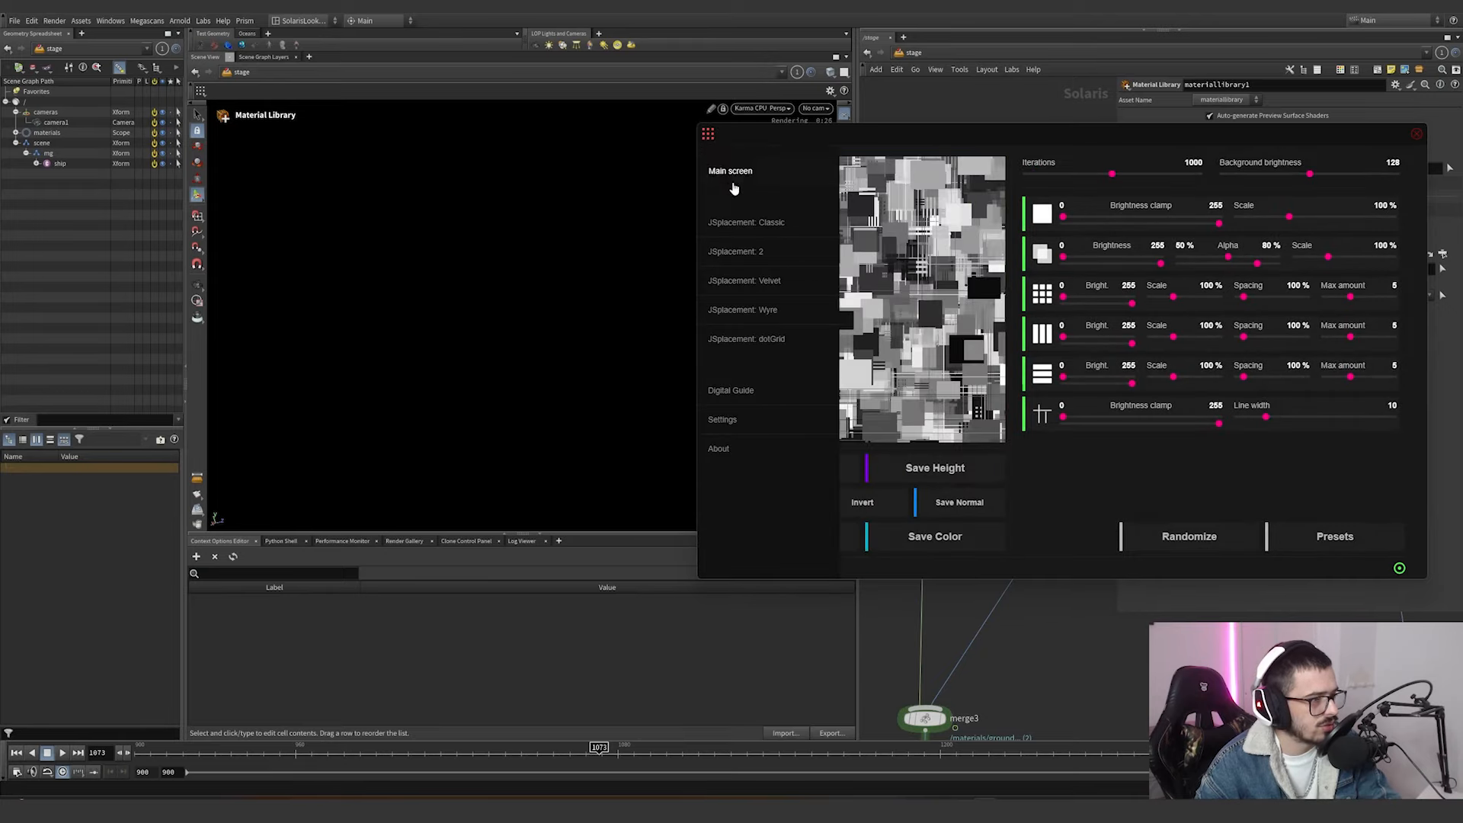
{"action": "left_click", "coordinate": [749, 251]}
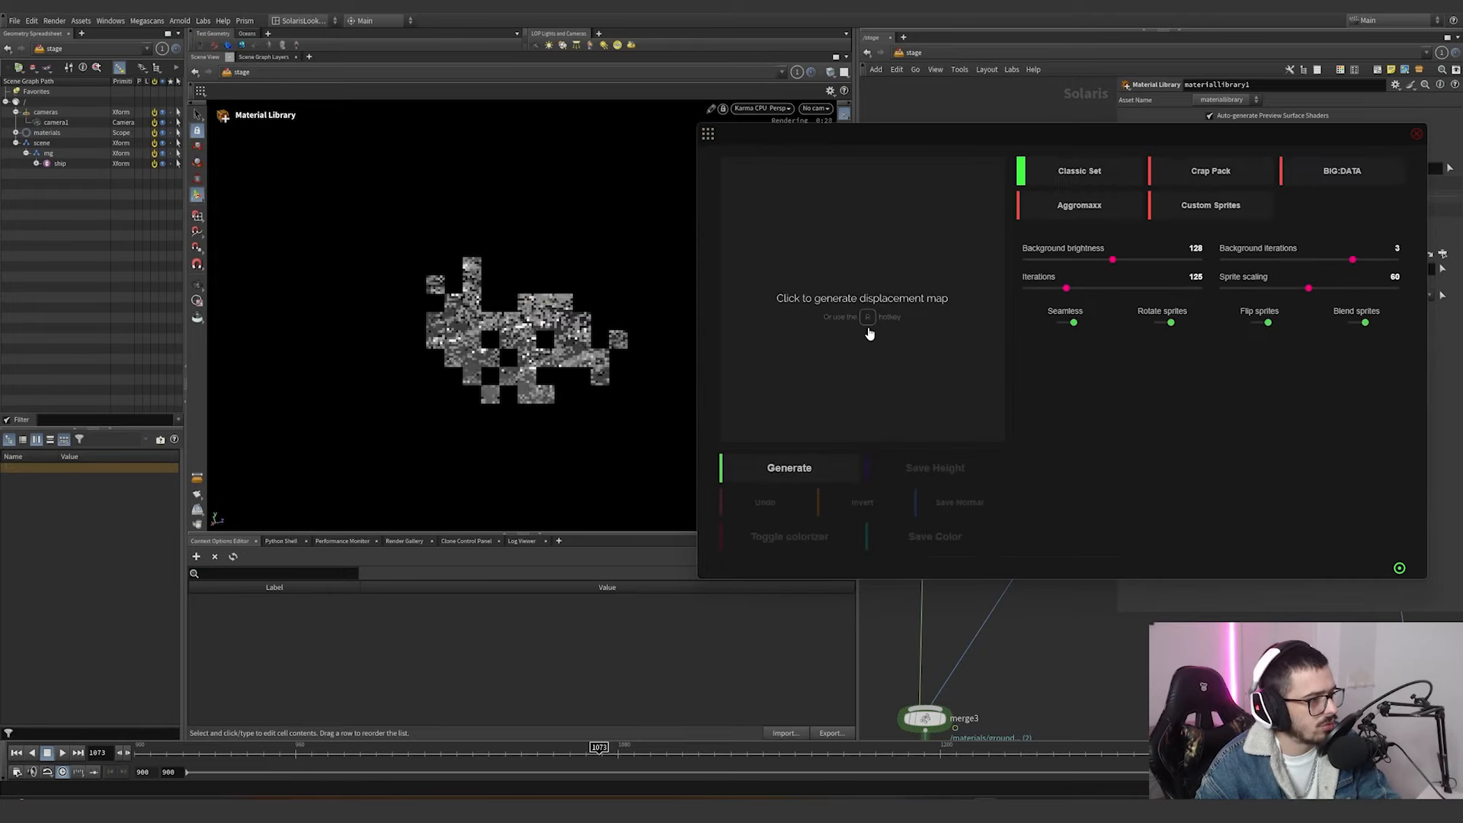
{"action": "left_click", "coordinate": [866, 325]}
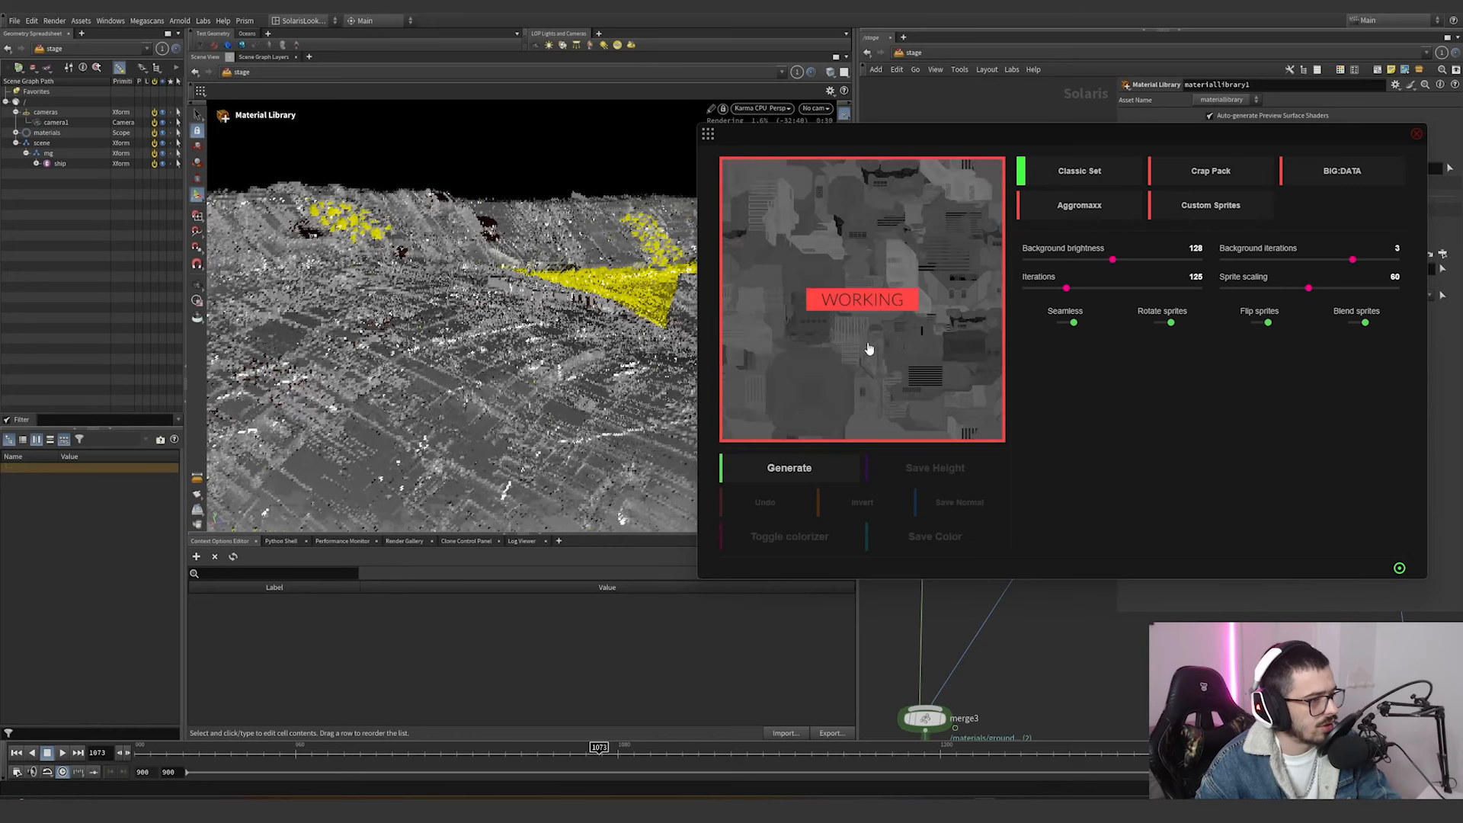
Set the Classic Set's iterations to 10, and return to JSplacement: Classic to generate a displacement map with default settings.
{"action": "left_click_drag", "start_coordinate": [1065, 288], "coordinate": [1025, 292]}
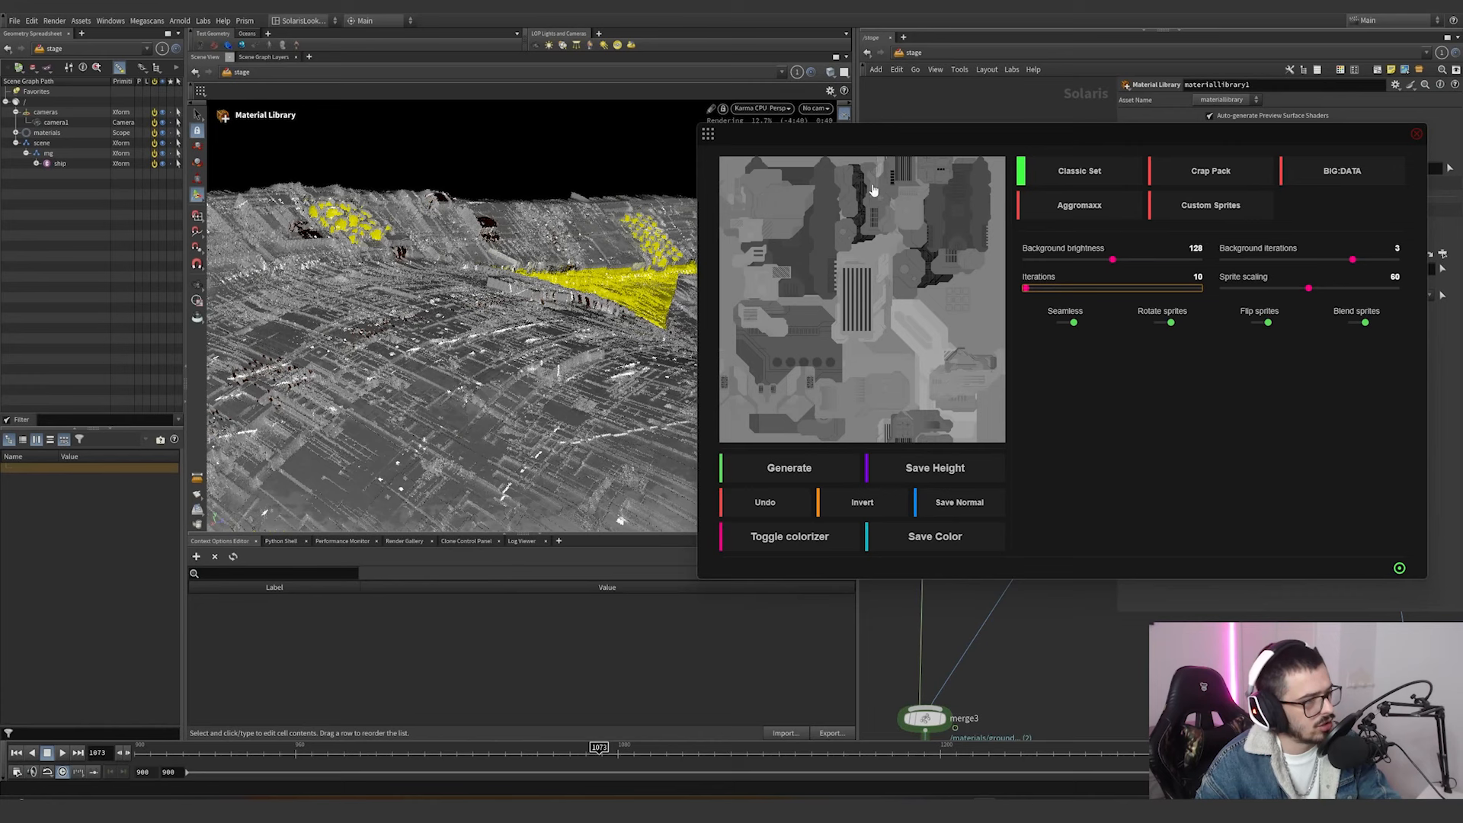
{"action": "left_click", "coordinate": [708, 134]}
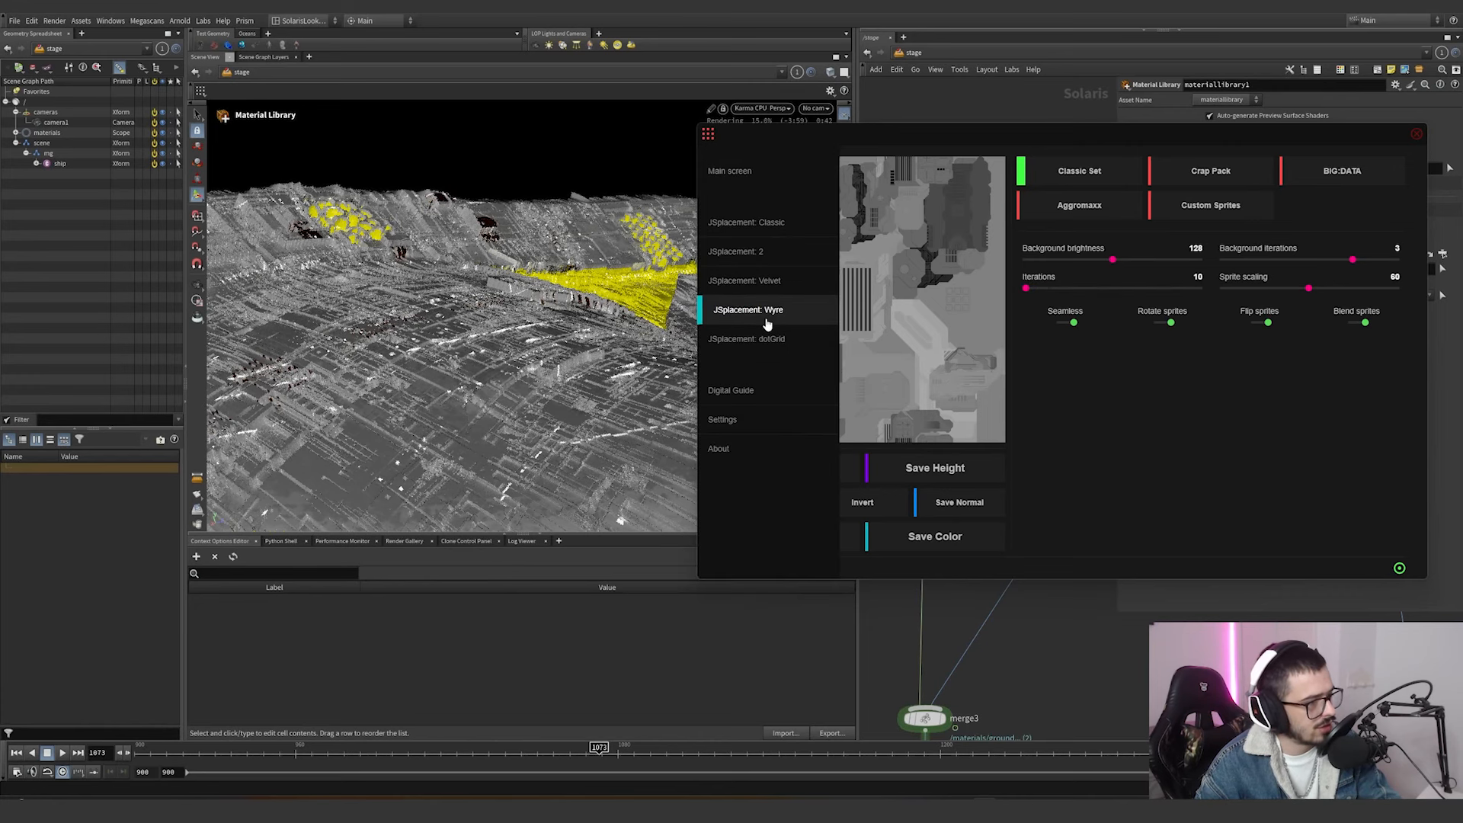
{"action": "left_click", "coordinate": [772, 223]}
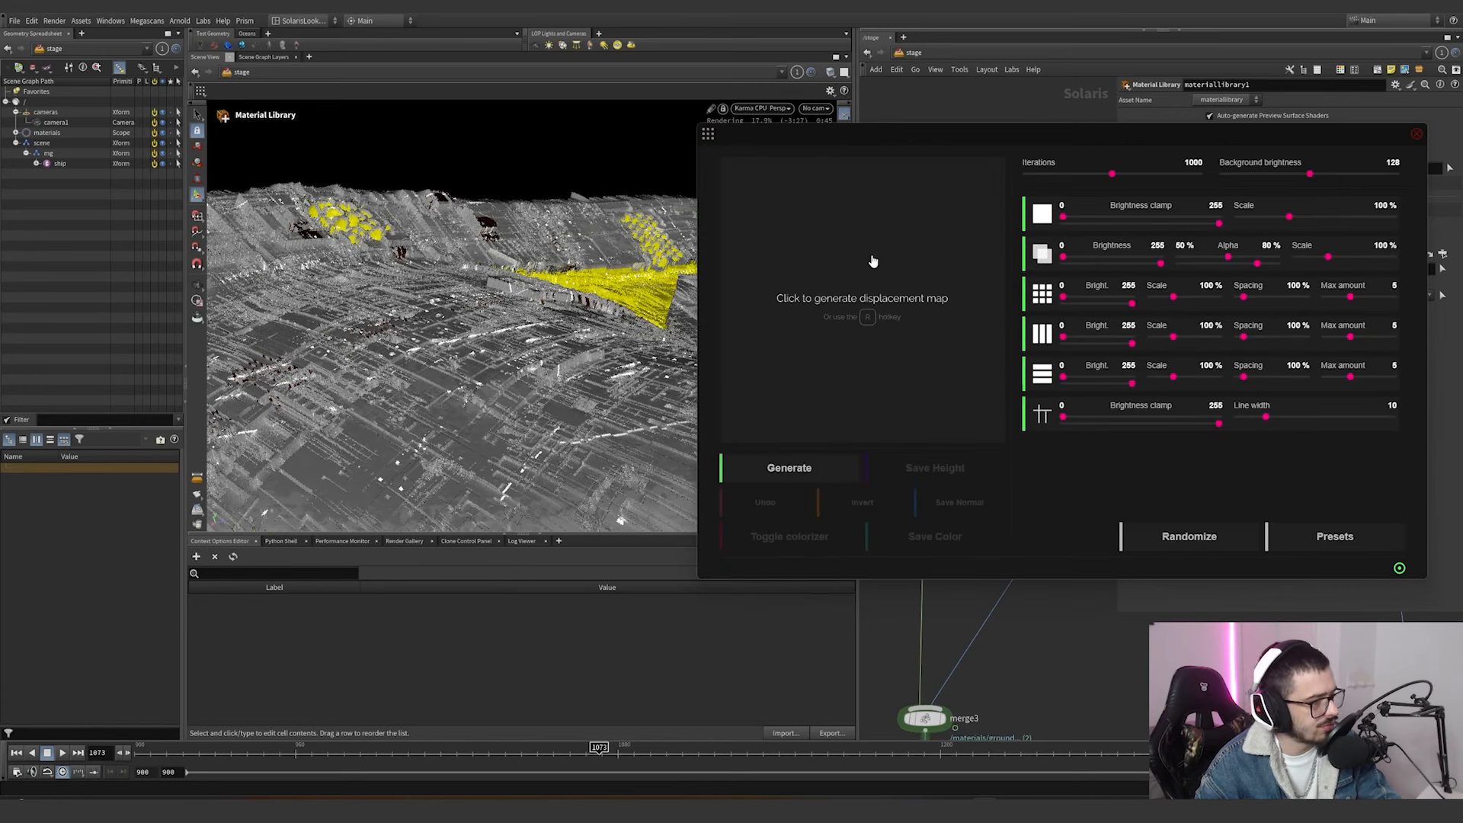
{"action": "left_click", "coordinate": [868, 322]}
Generate one displacement map in JSplacement: Velvet and another in JSplacement: Wyre using their default settings.
{"action": "left_click", "coordinate": [708, 134]}
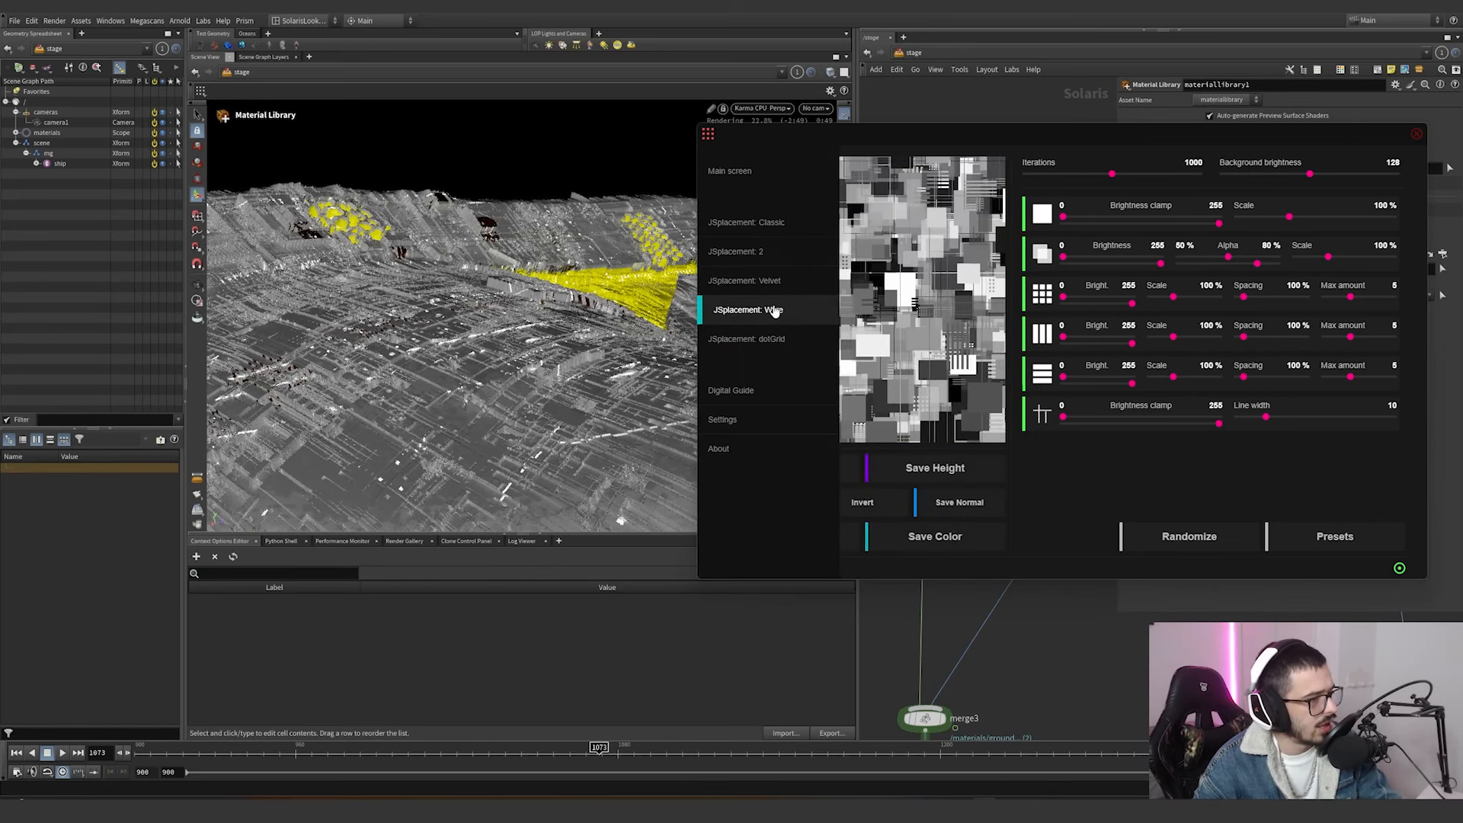
{"action": "left_click", "coordinate": [787, 289]}
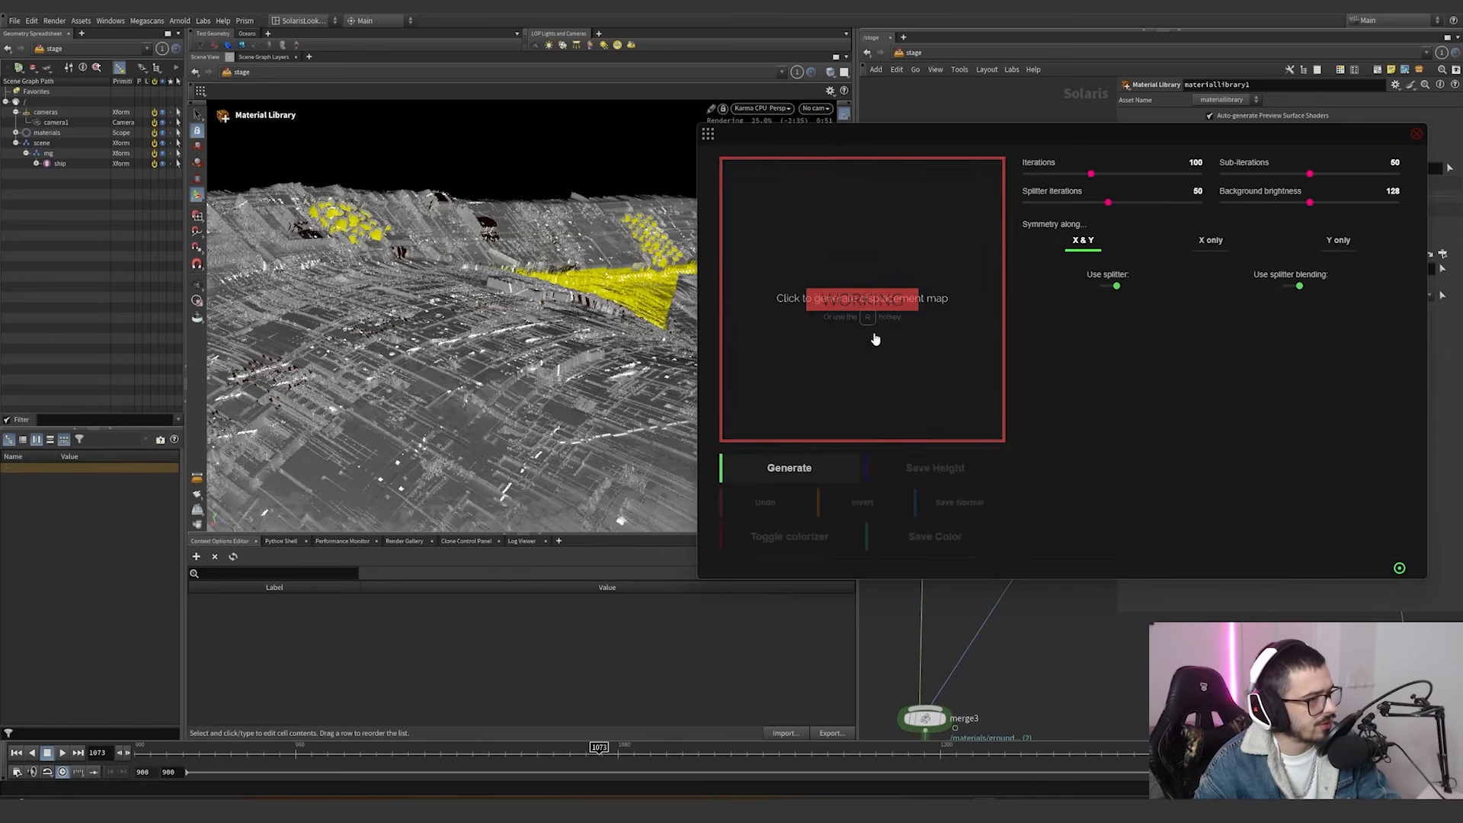
{"action": "left_click", "coordinate": [875, 338]}
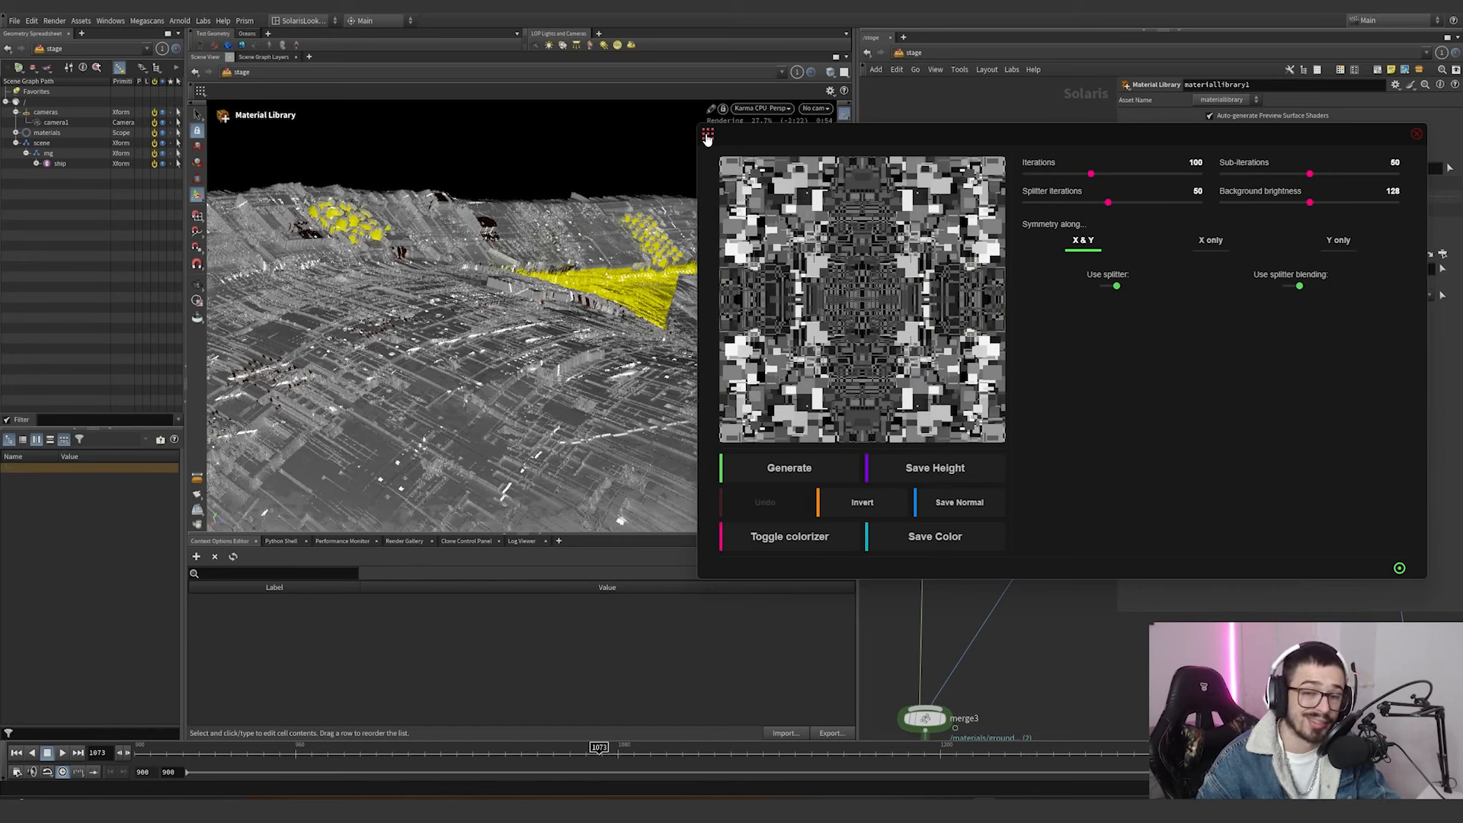
{"action": "left_click", "coordinate": [707, 137]}
{"action": "left_click", "coordinate": [780, 316]}
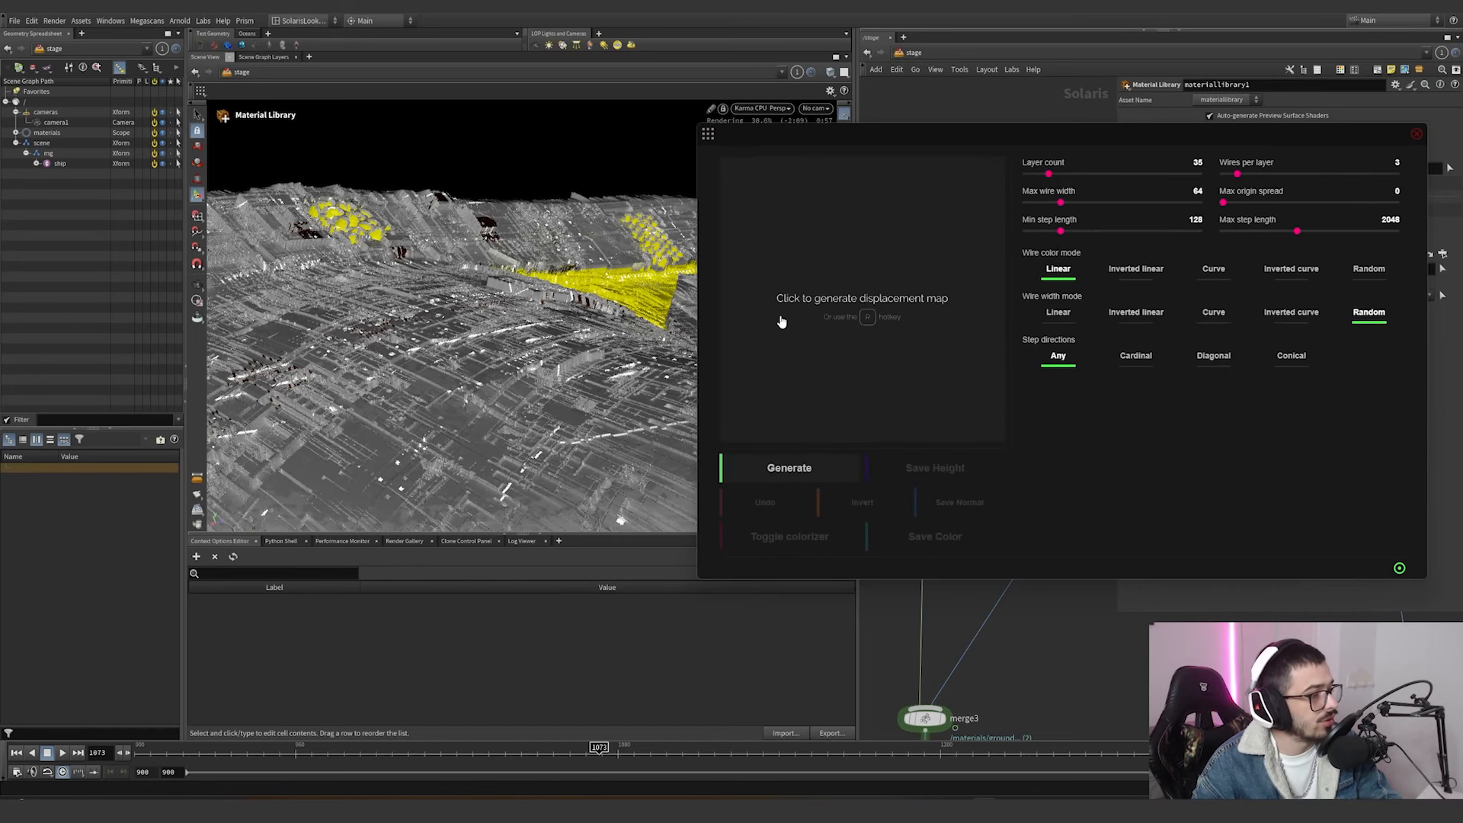
{"action": "left_click", "coordinate": [859, 320]}
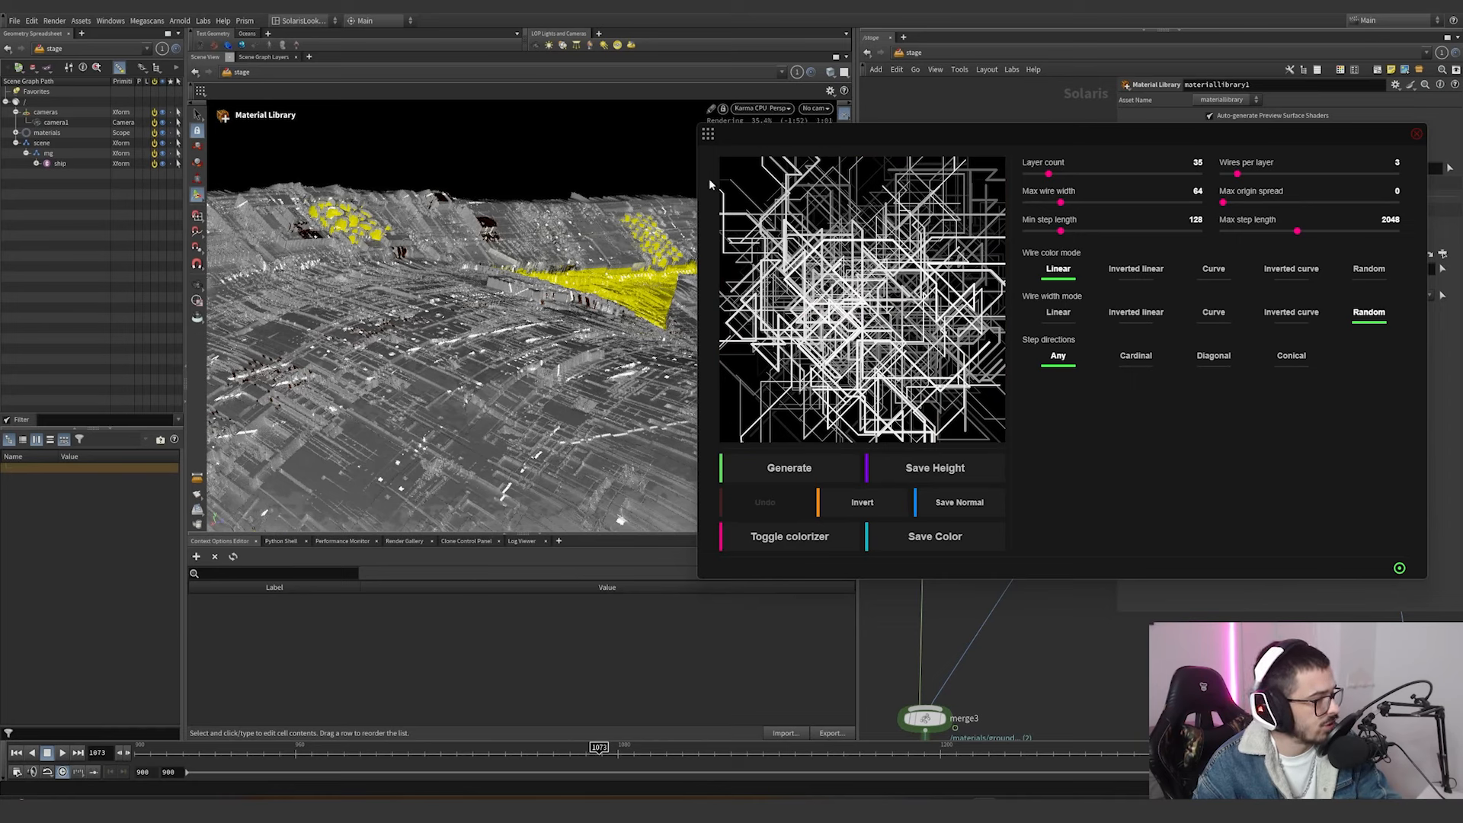
Open JSplacement: dotGrid and generate a dot pattern map with its default settings.
{"action": "left_click", "coordinate": [707, 134]}
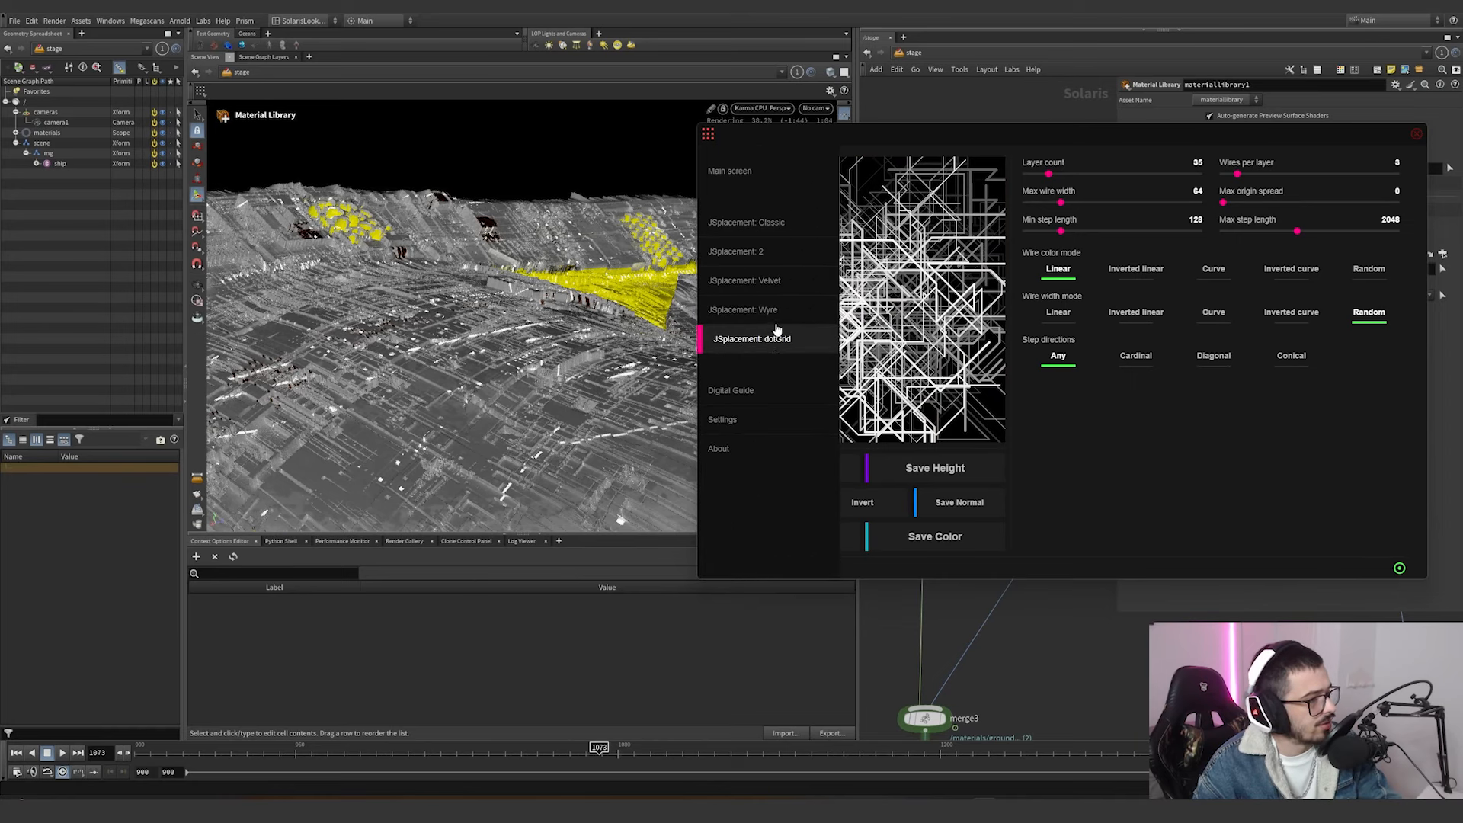
{"action": "left_click", "coordinate": [776, 345]}
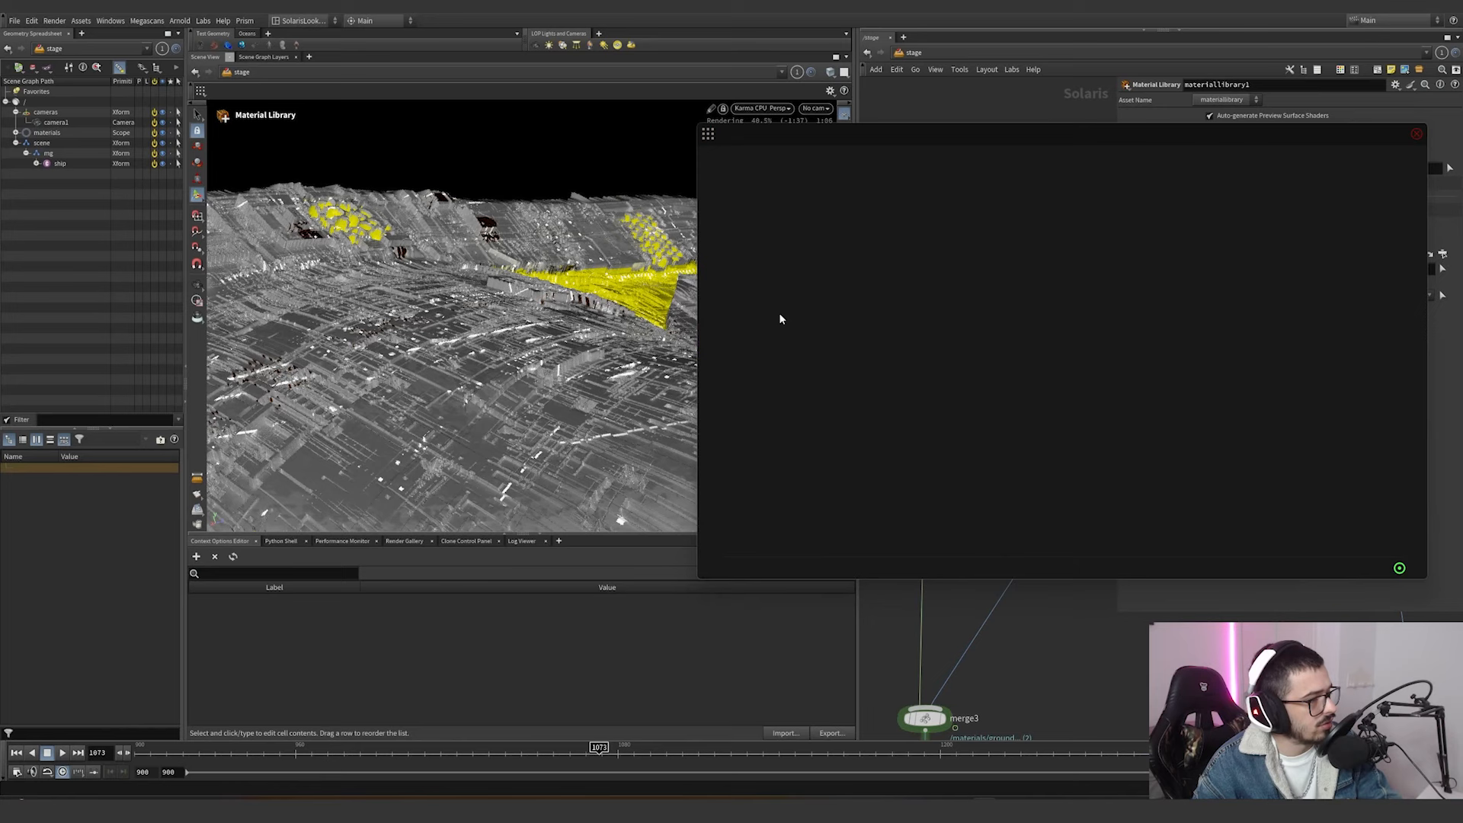
{"action": "left_click", "coordinate": [876, 346]}
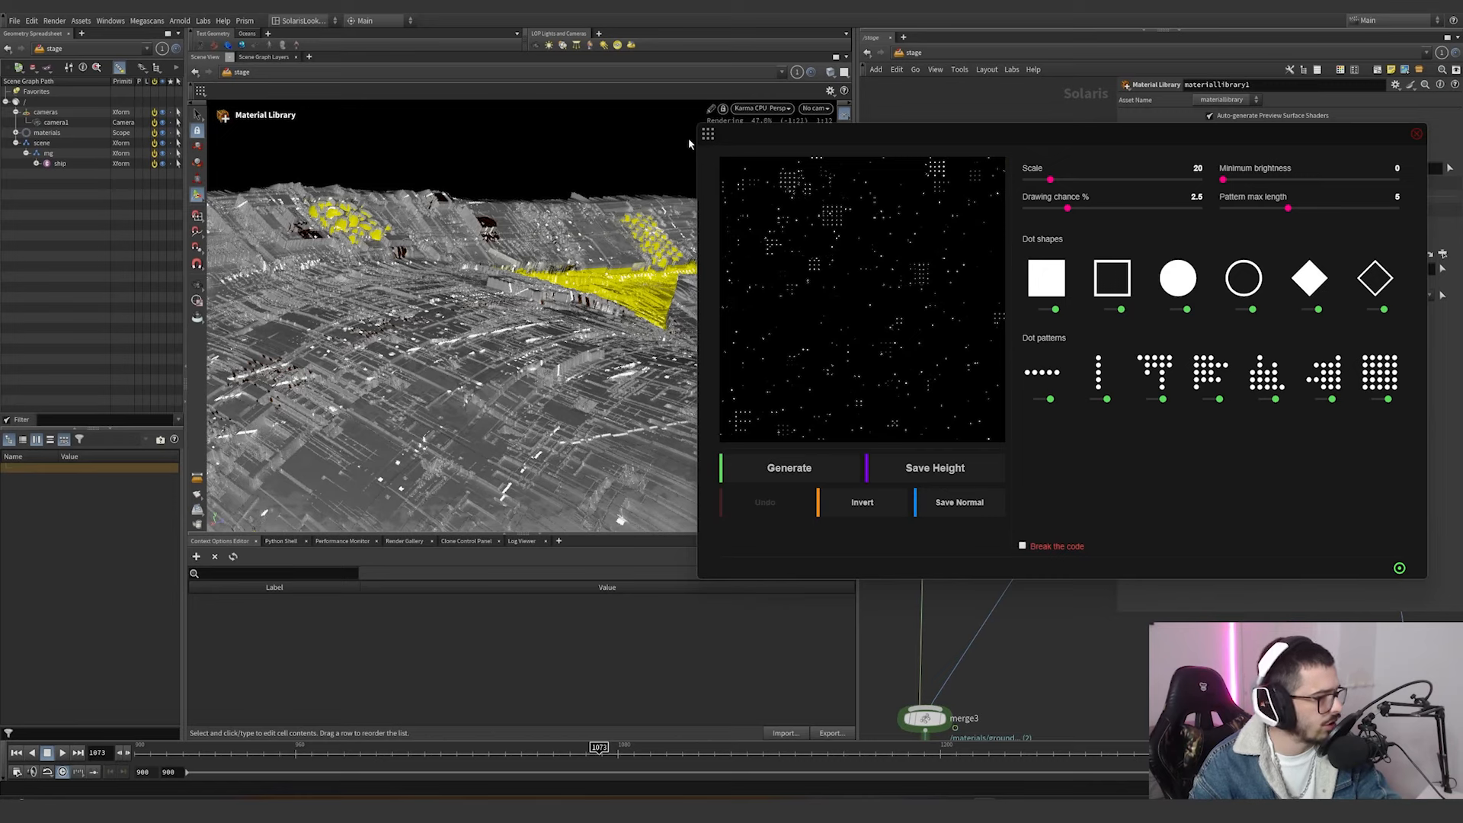
Look over the JSplacement settings for timestamp format and theme, and return to the main screen.
{"action": "left_click", "coordinate": [708, 134]}
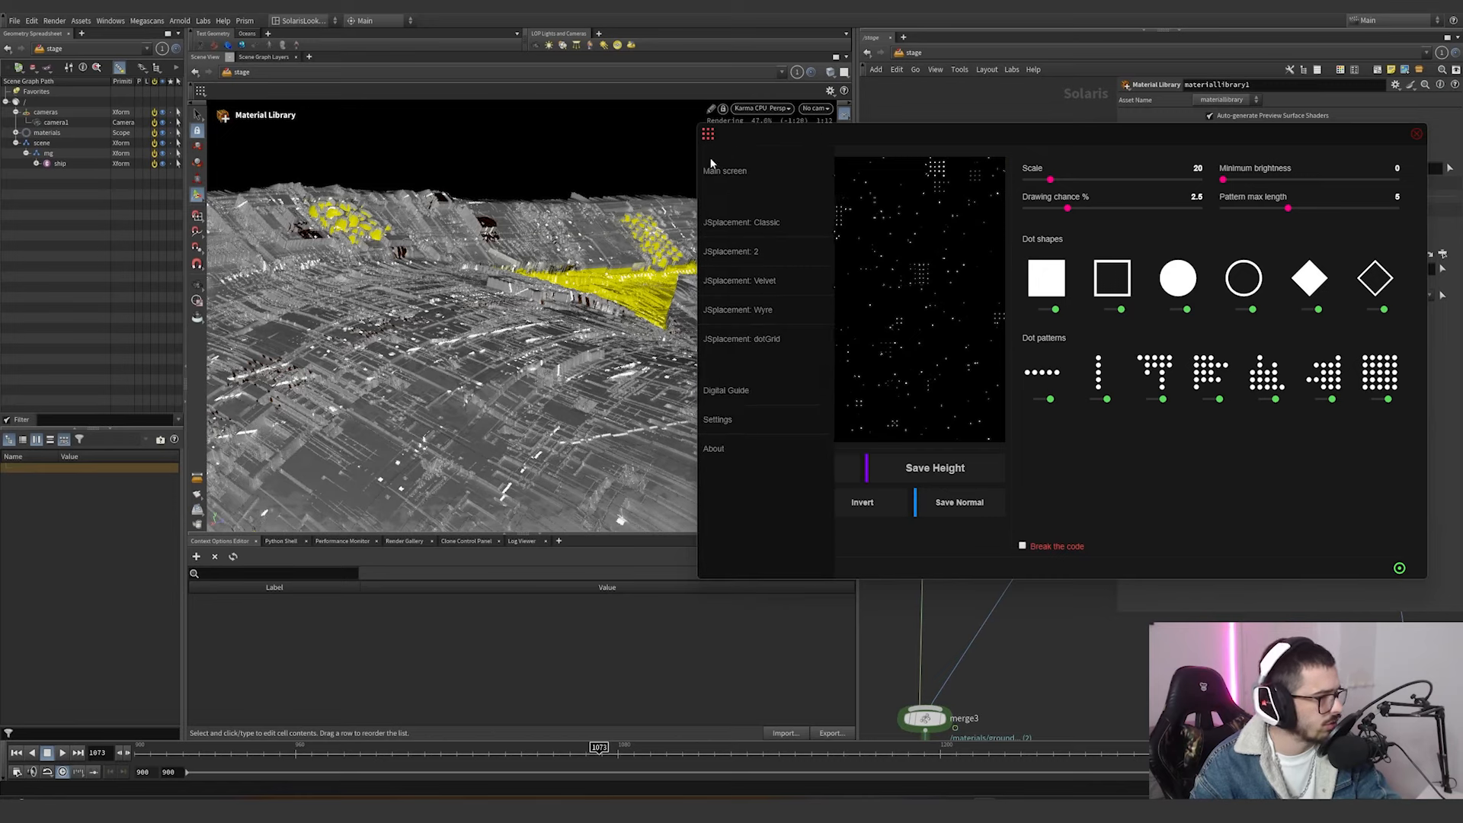
{"action": "left_click", "coordinate": [750, 422]}
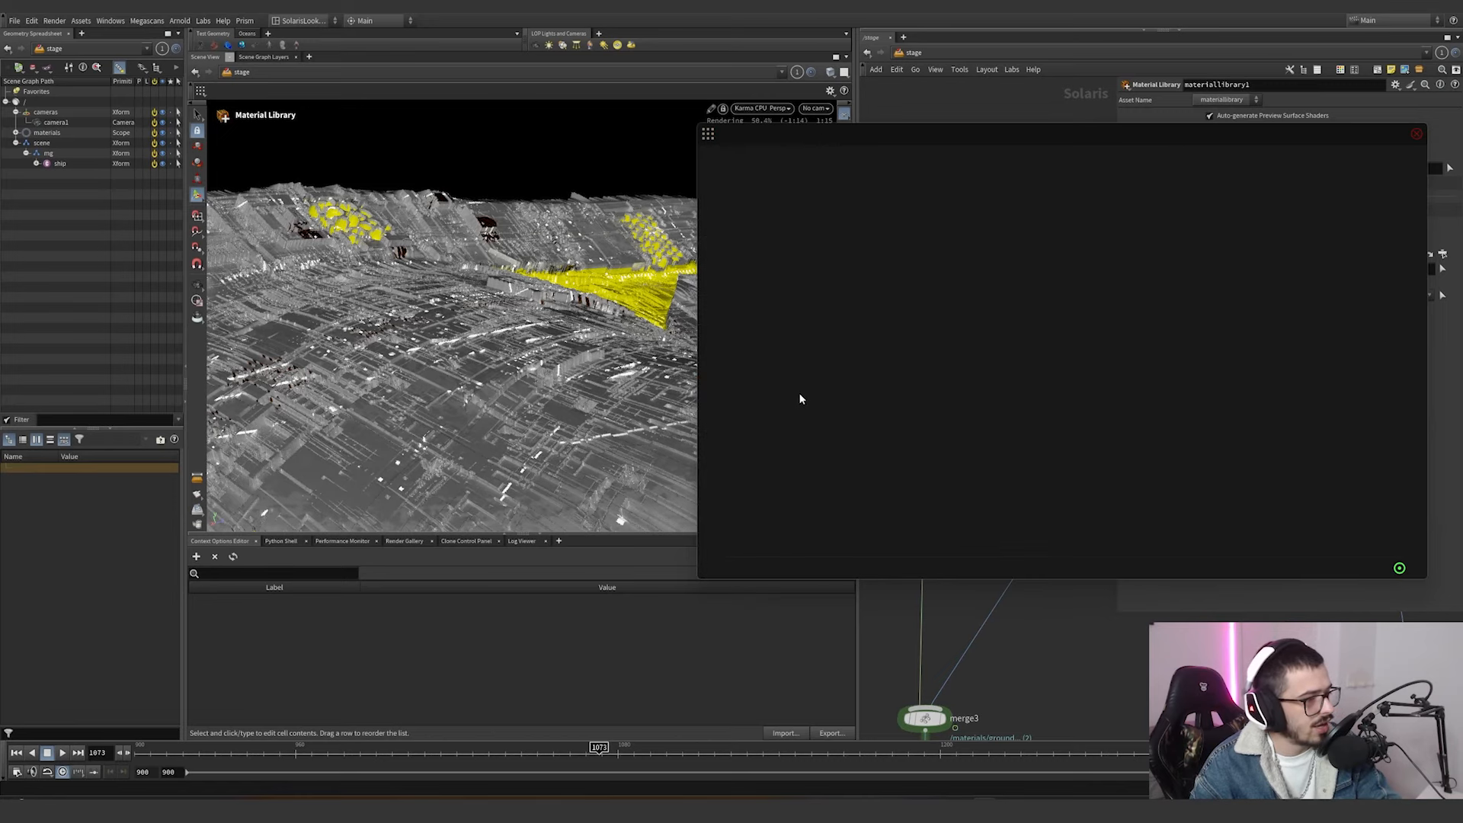
{"action": "left_click", "coordinate": [707, 136]}
{"action": "left_click", "coordinate": [766, 172]}
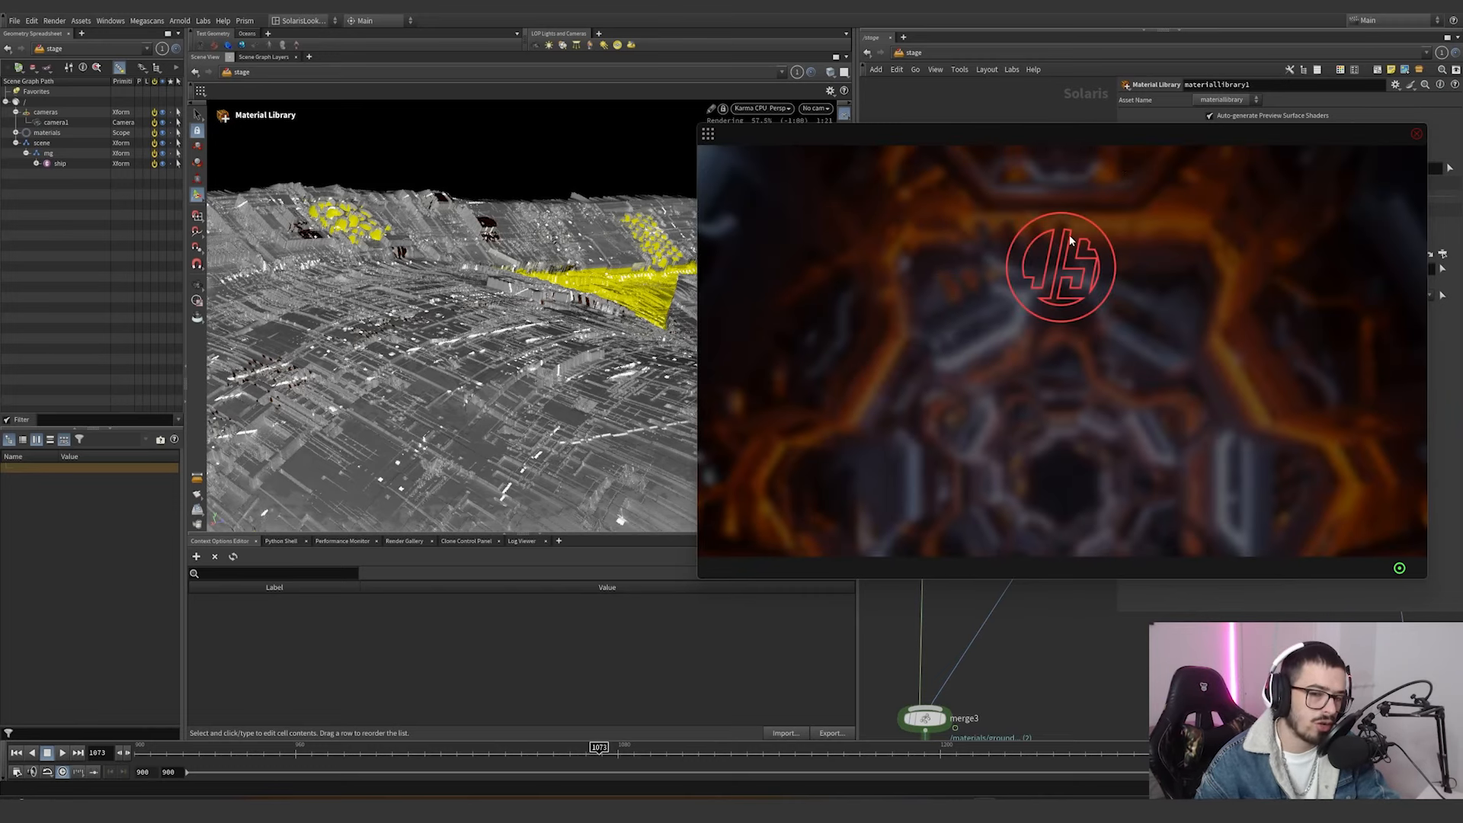
Generate a fresh map in JSplacement: Classic, and invert its brightness twice.
{"action": "left_click", "coordinate": [707, 135]}
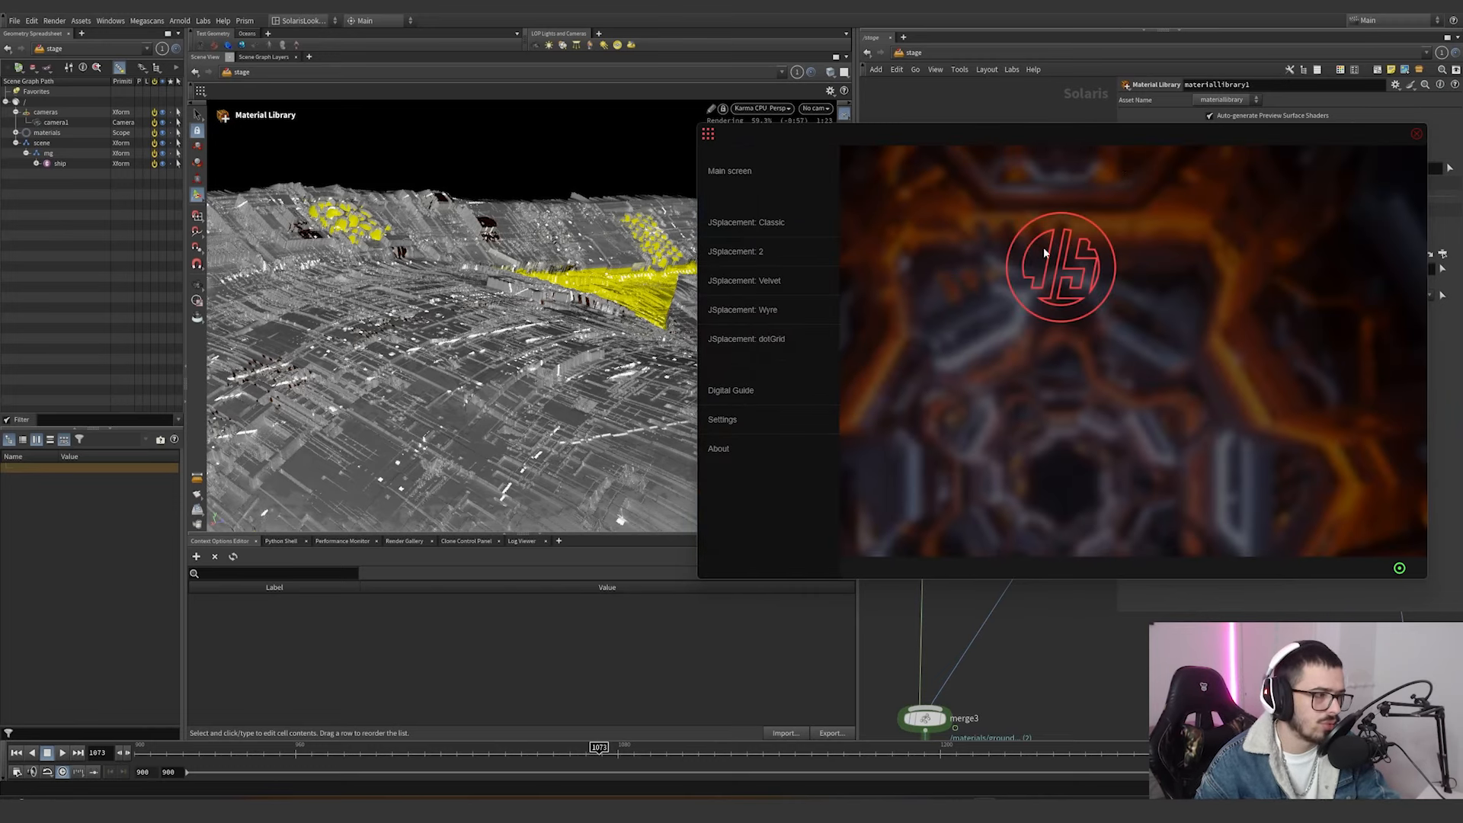
{"action": "left_click", "coordinate": [752, 223]}
{"action": "left_click", "coordinate": [854, 324]}
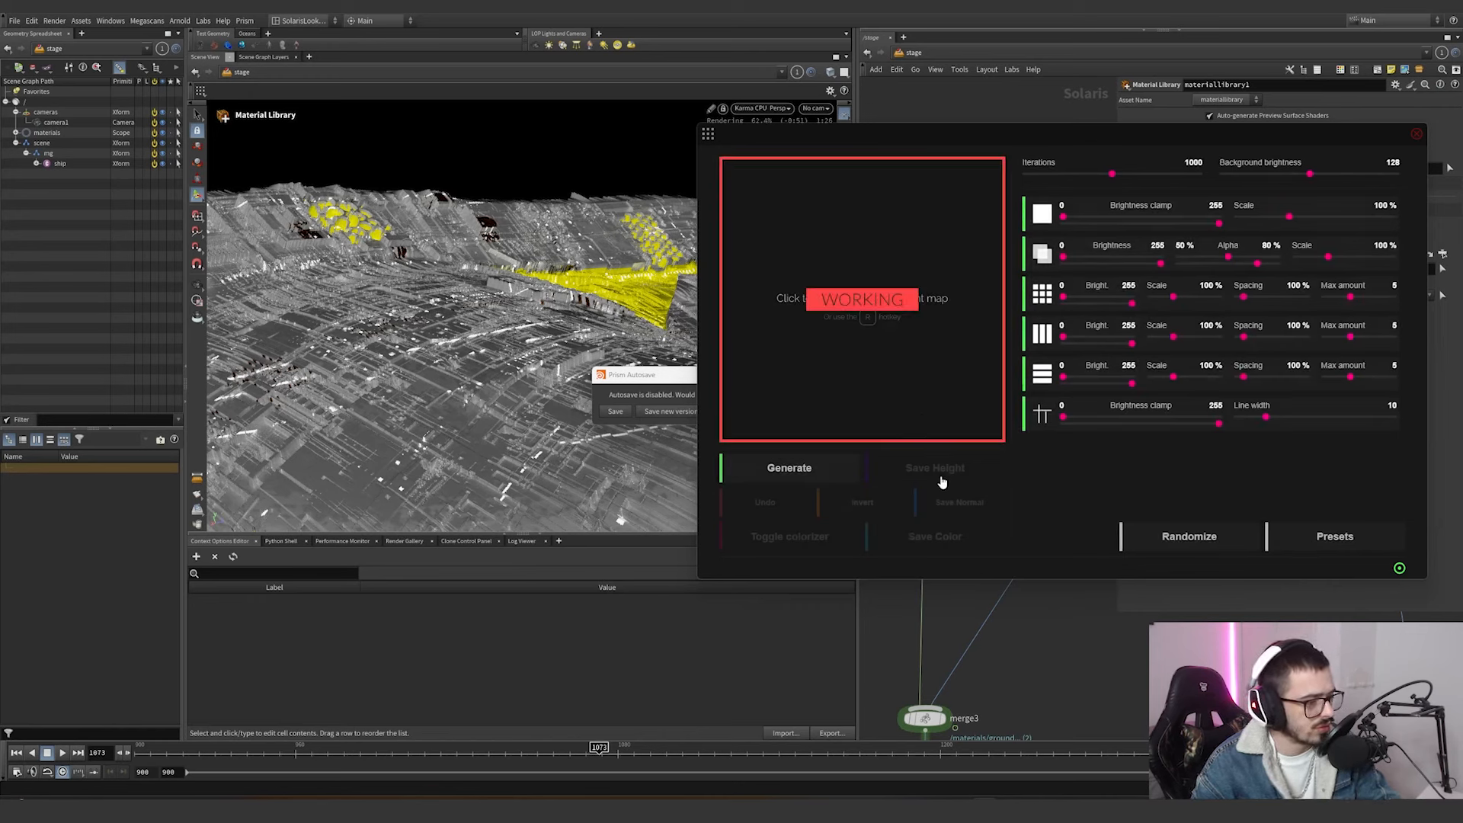
{"action": "left_click", "coordinate": [861, 509]}
{"action": "left_click", "coordinate": [860, 510]}
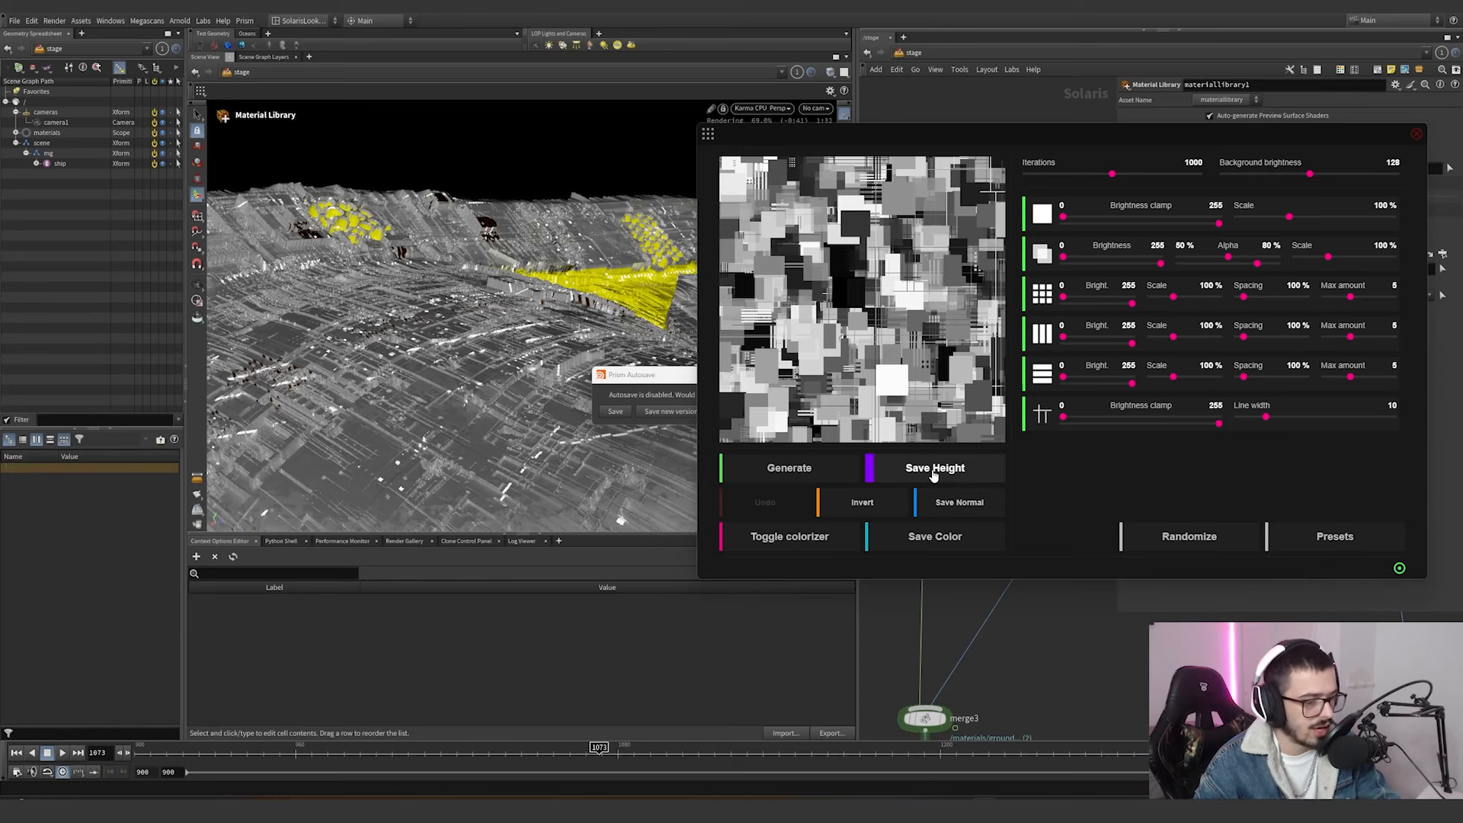
Colorize the Classic map with the orange and brown gradient, and bring up the save dialog for its height map.
{"action": "left_click", "coordinate": [834, 540]}
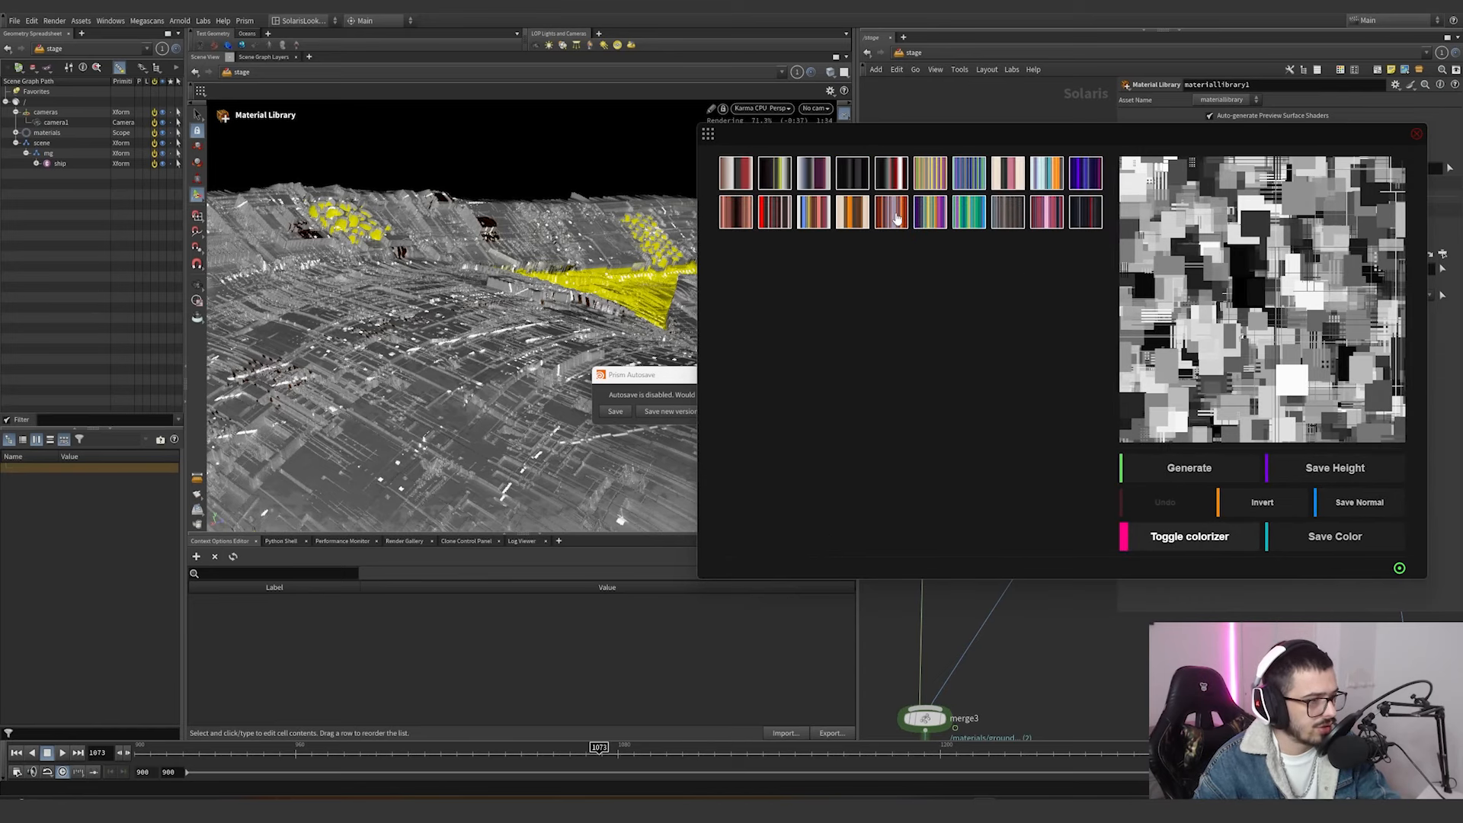
{"action": "left_click", "coordinate": [897, 220]}
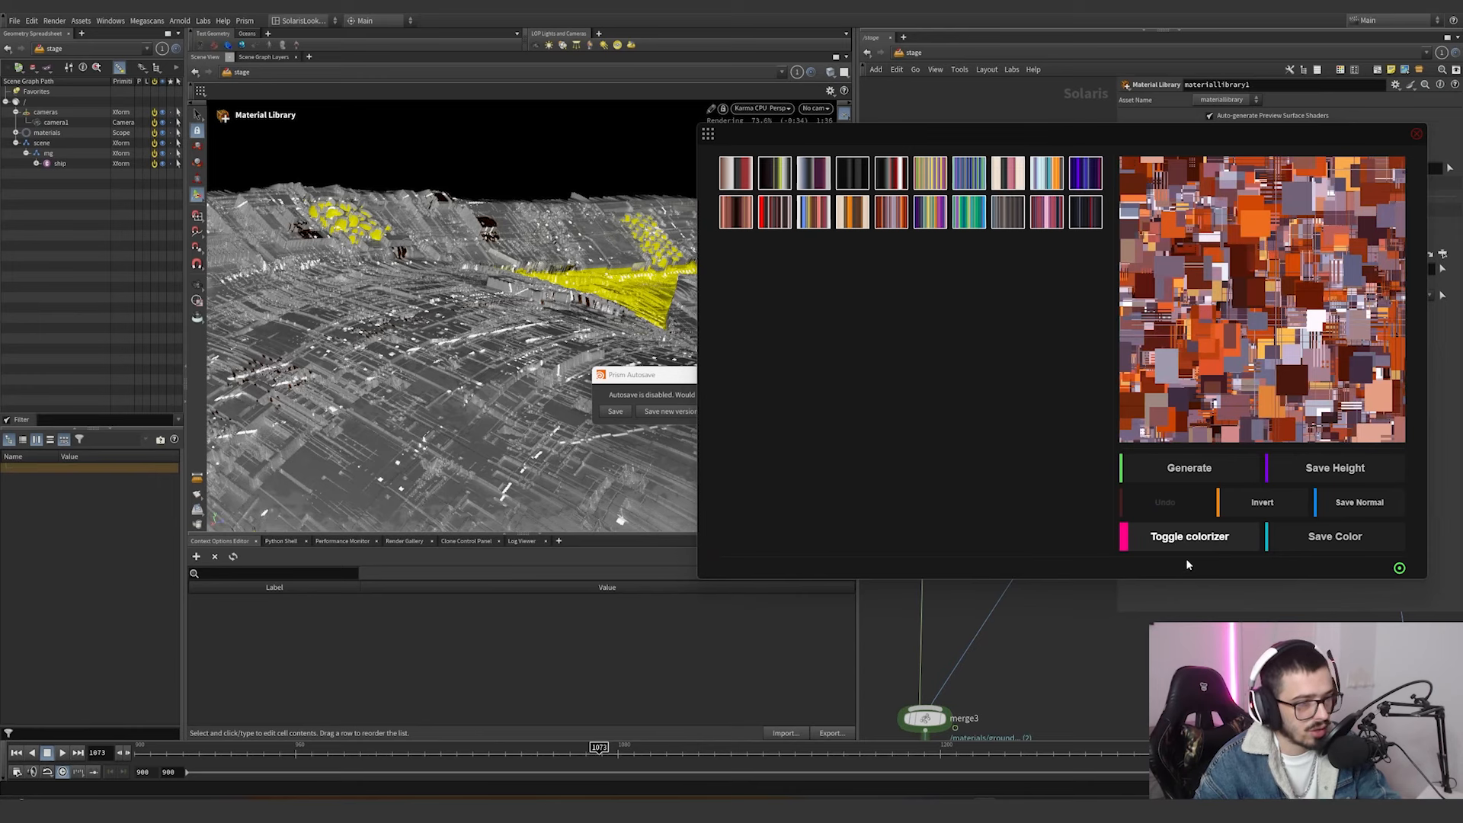
{"action": "left_click", "coordinate": [1222, 545]}
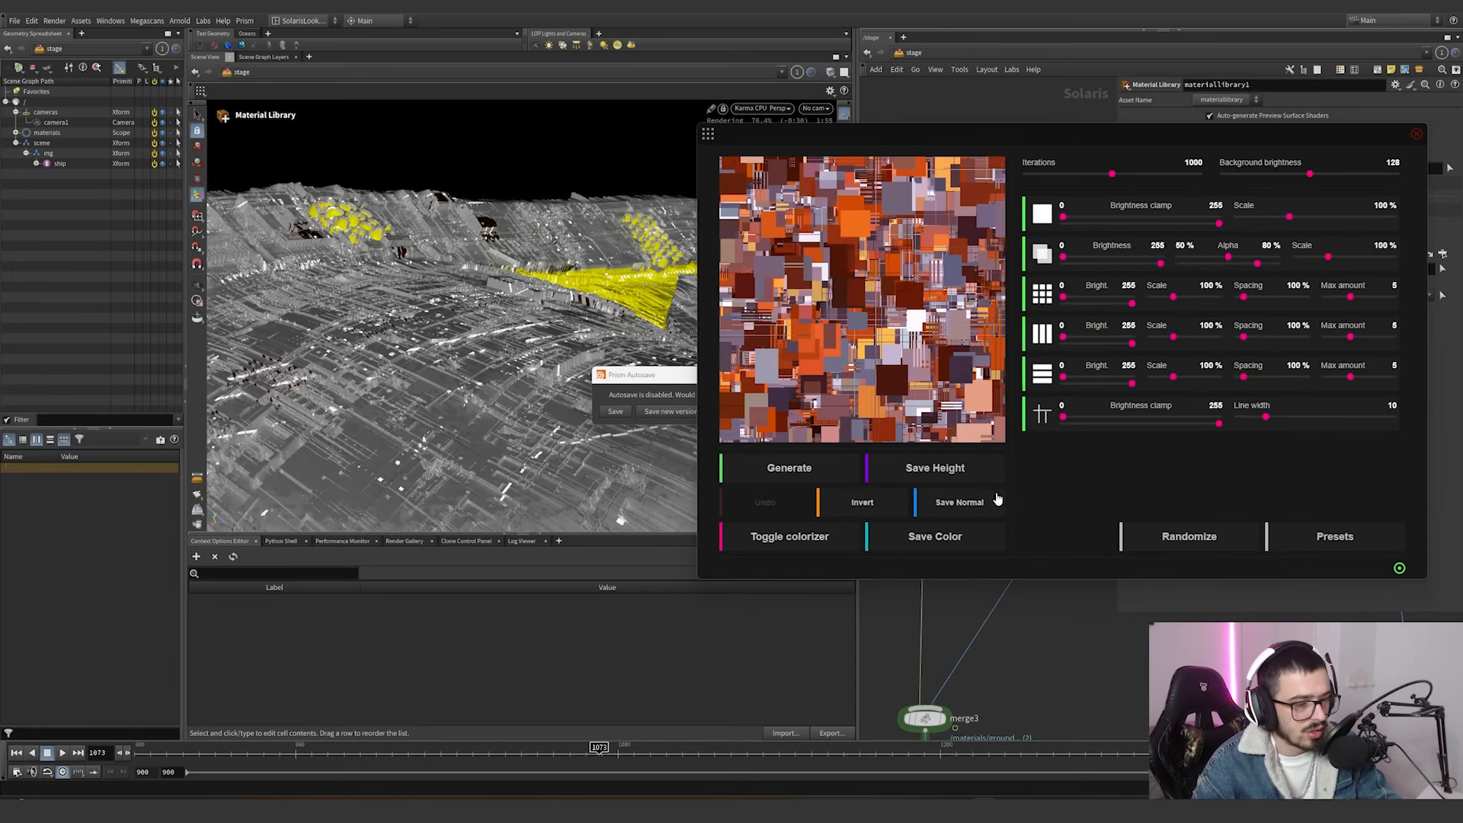
{"action": "left_click", "coordinate": [915, 468]}
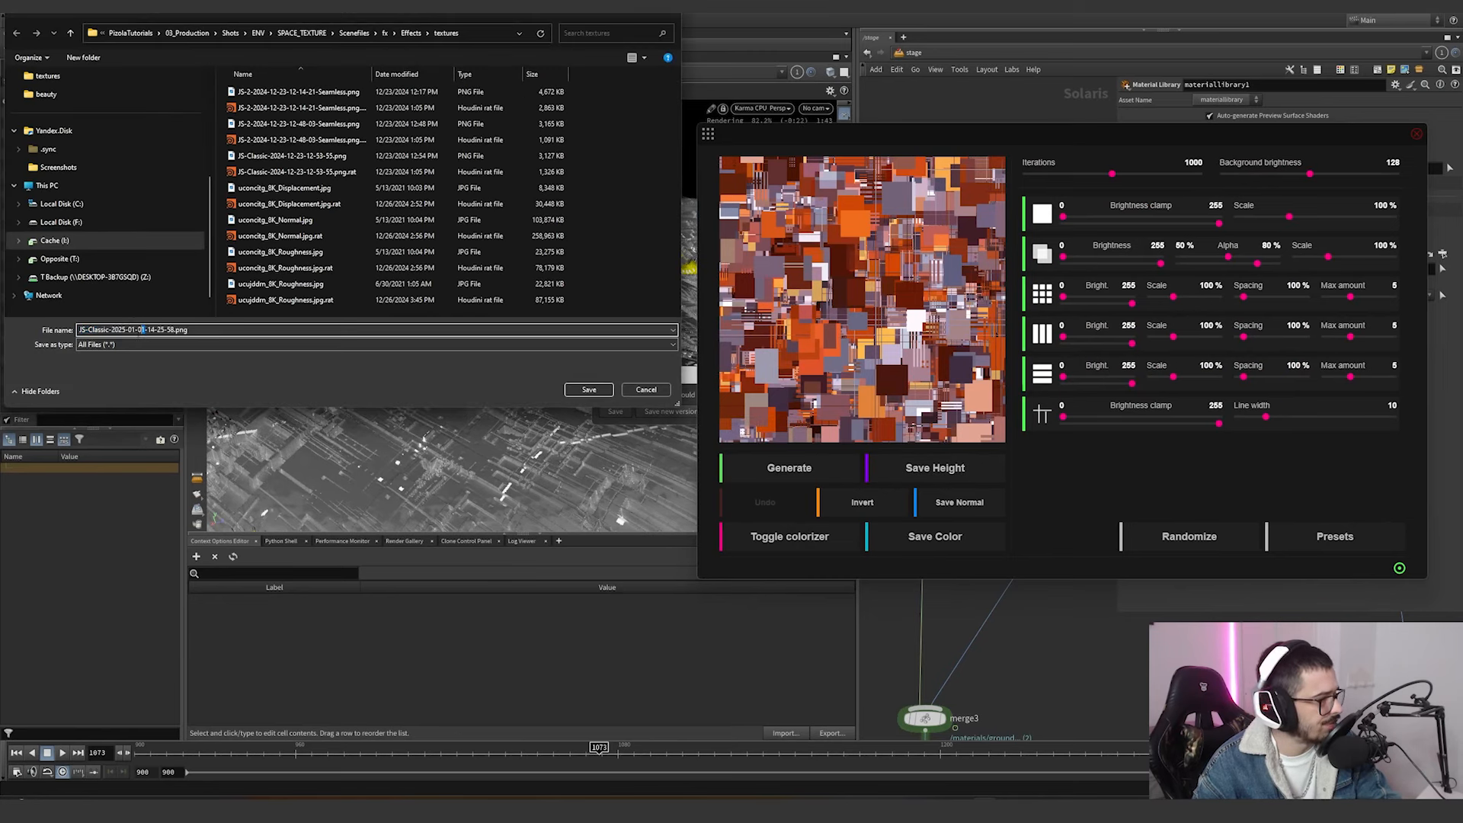
{"action": "key", "text": "Return"}
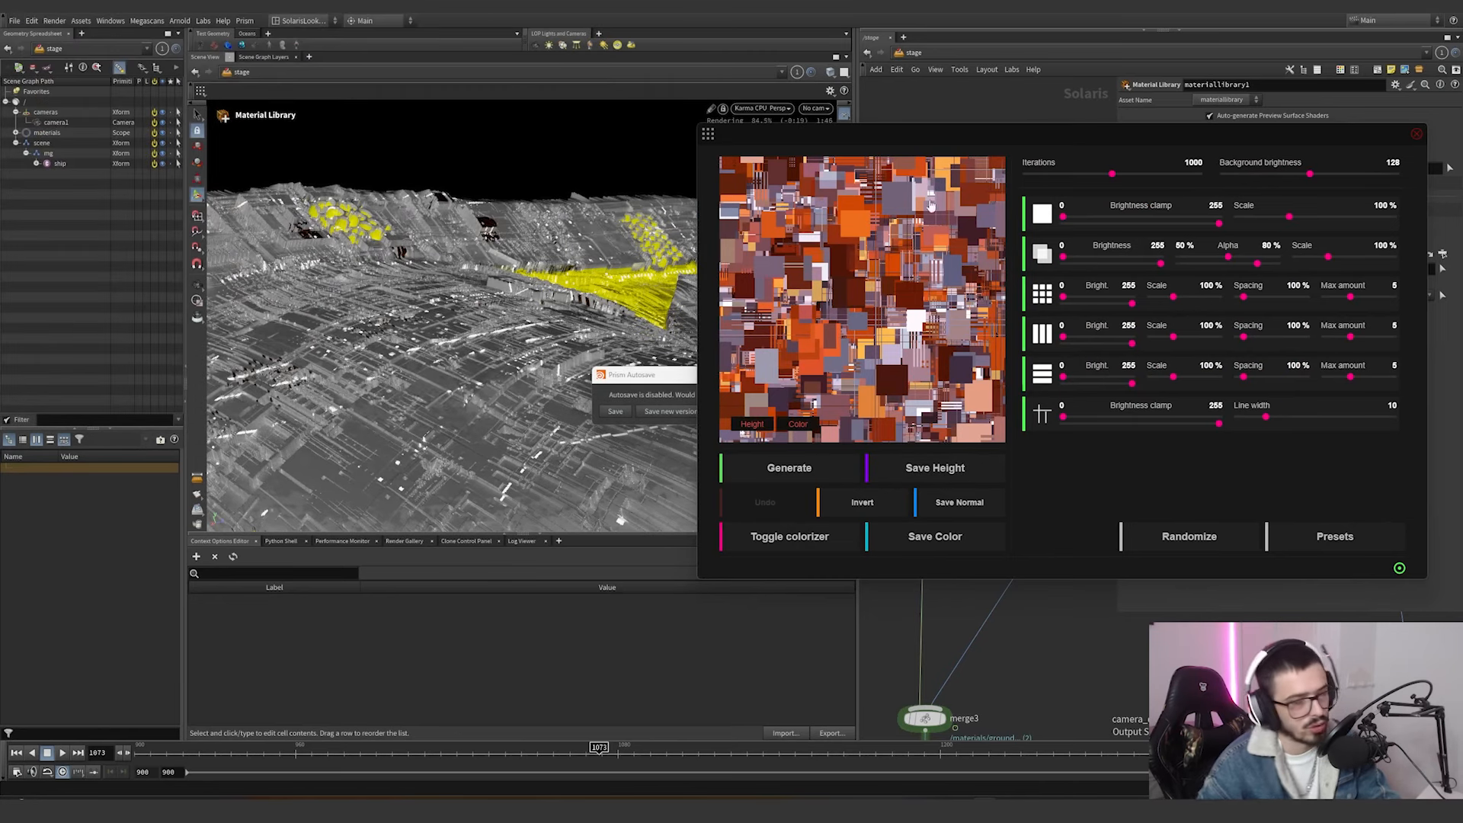
Generate Classic maps from the Essential, Essential II, Minimal, Gnarly and Not dotGrid presets, and close JSplacement.
{"action": "left_click", "coordinate": [1313, 535]}
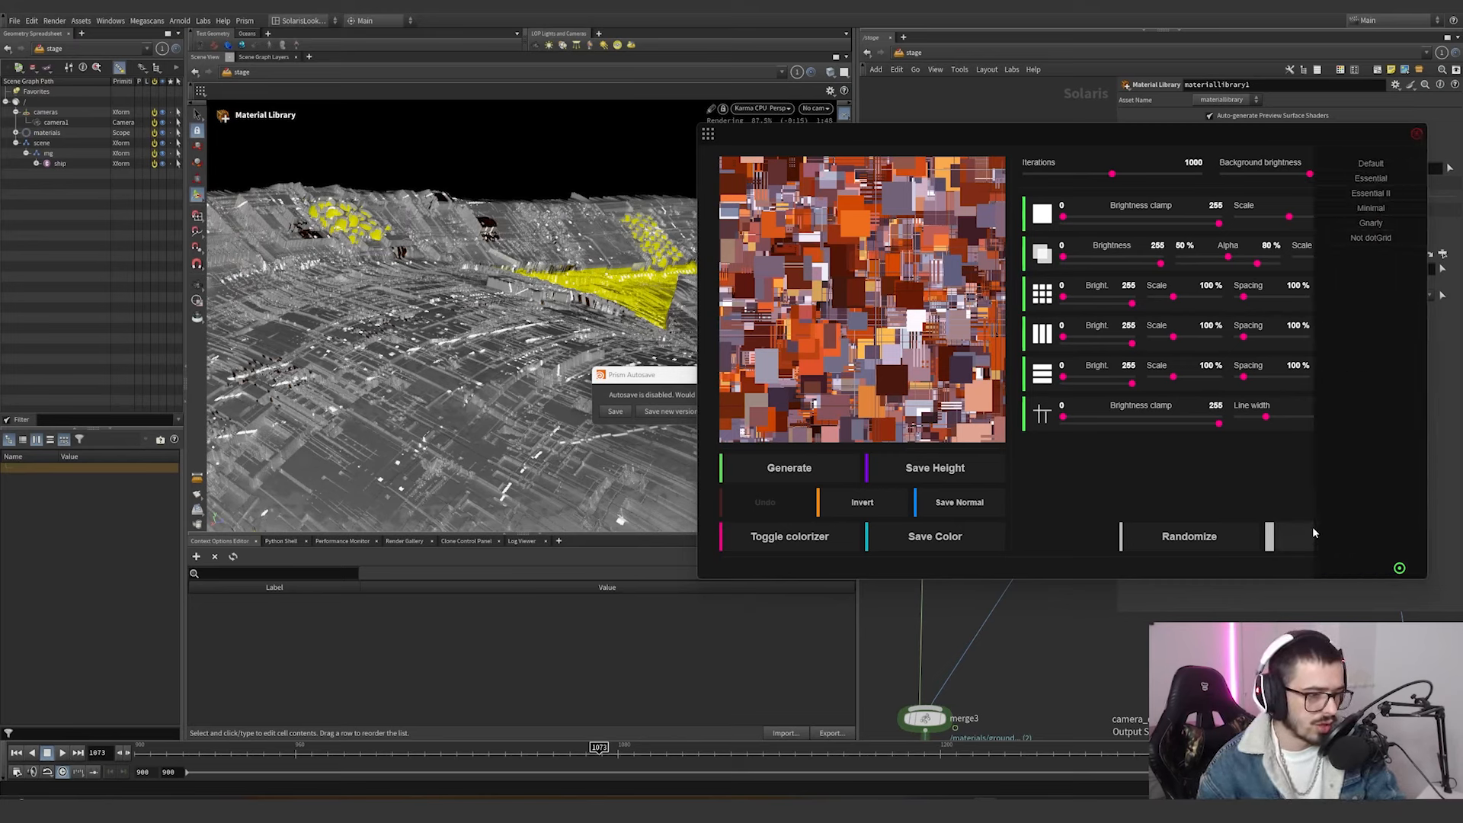
{"action": "left_click", "coordinate": [1374, 178]}
{"action": "left_click", "coordinate": [1375, 194]}
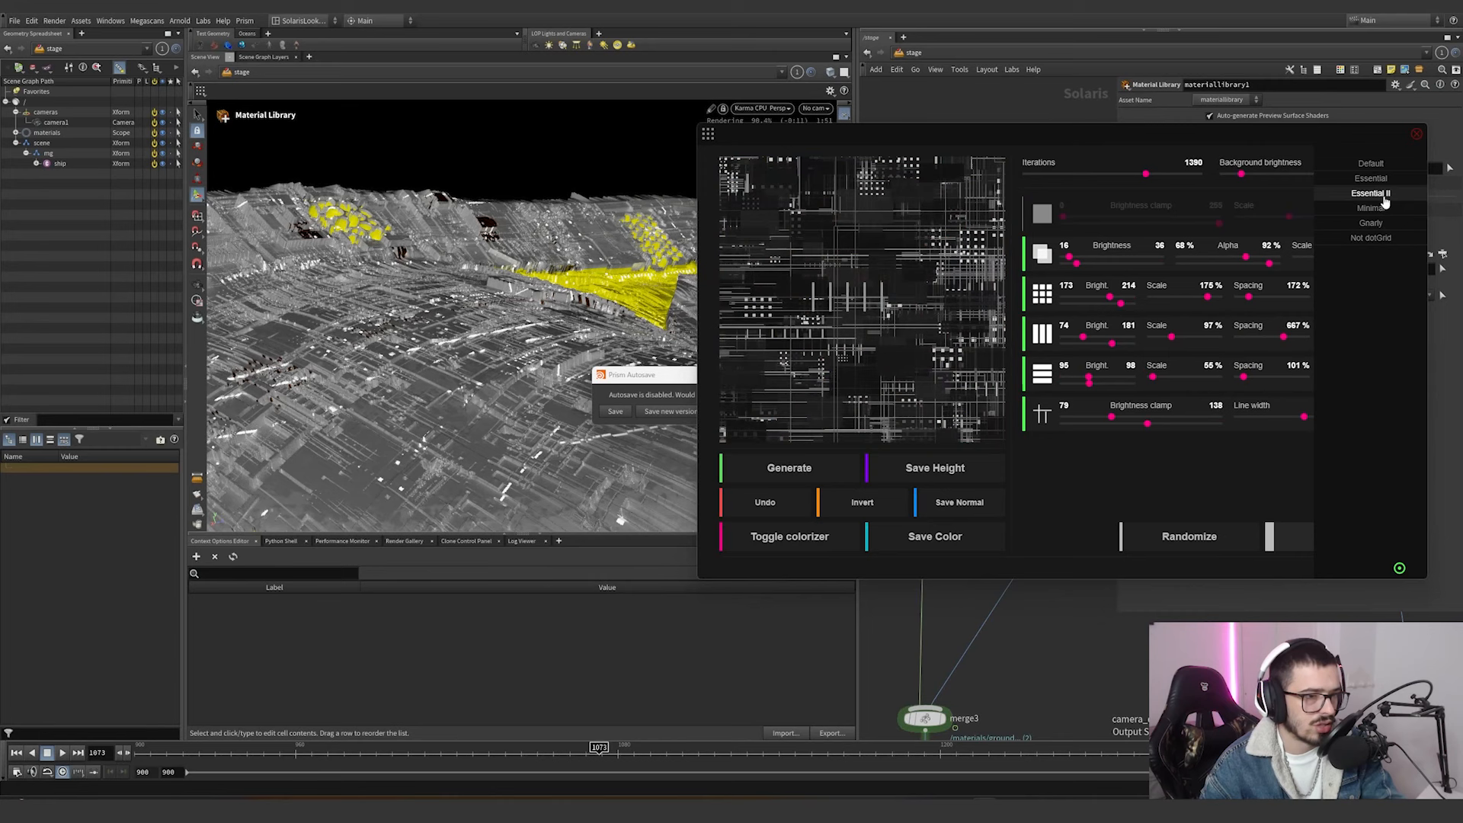
{"action": "left_click", "coordinate": [1385, 208]}
{"action": "left_click", "coordinate": [1385, 208]}
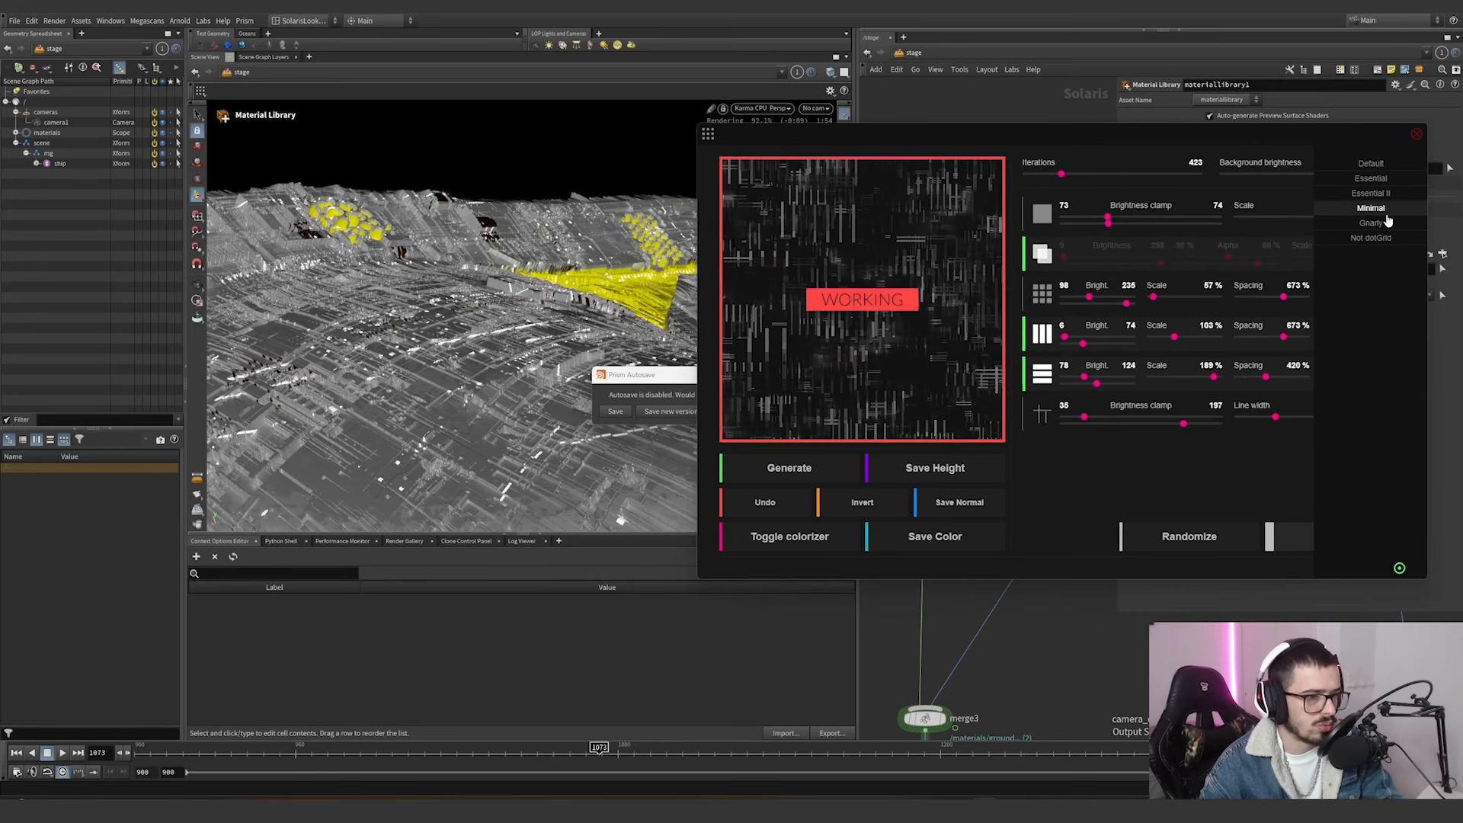
{"action": "left_click", "coordinate": [1378, 224]}
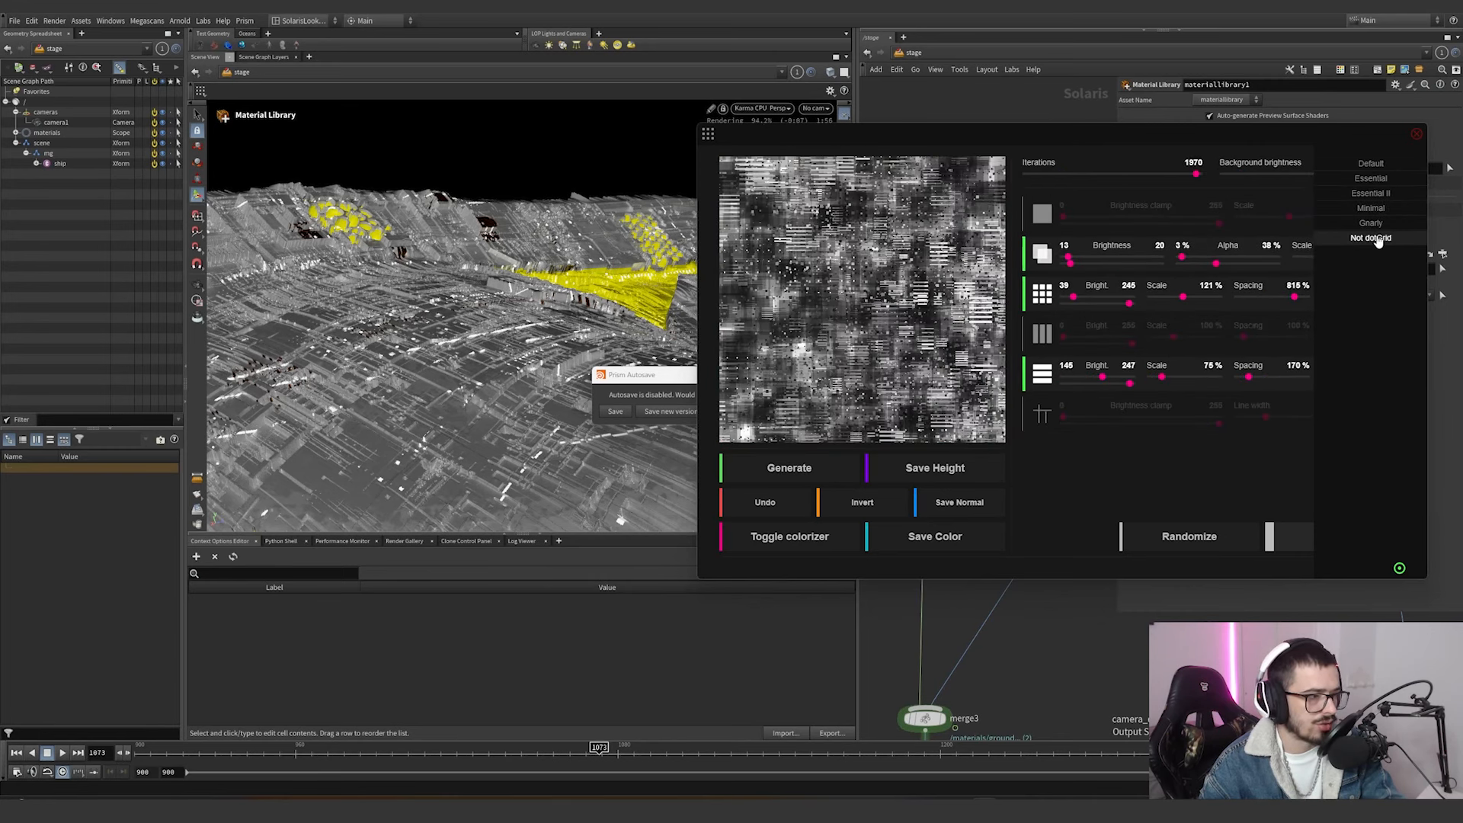
{"action": "left_click", "coordinate": [1377, 239]}
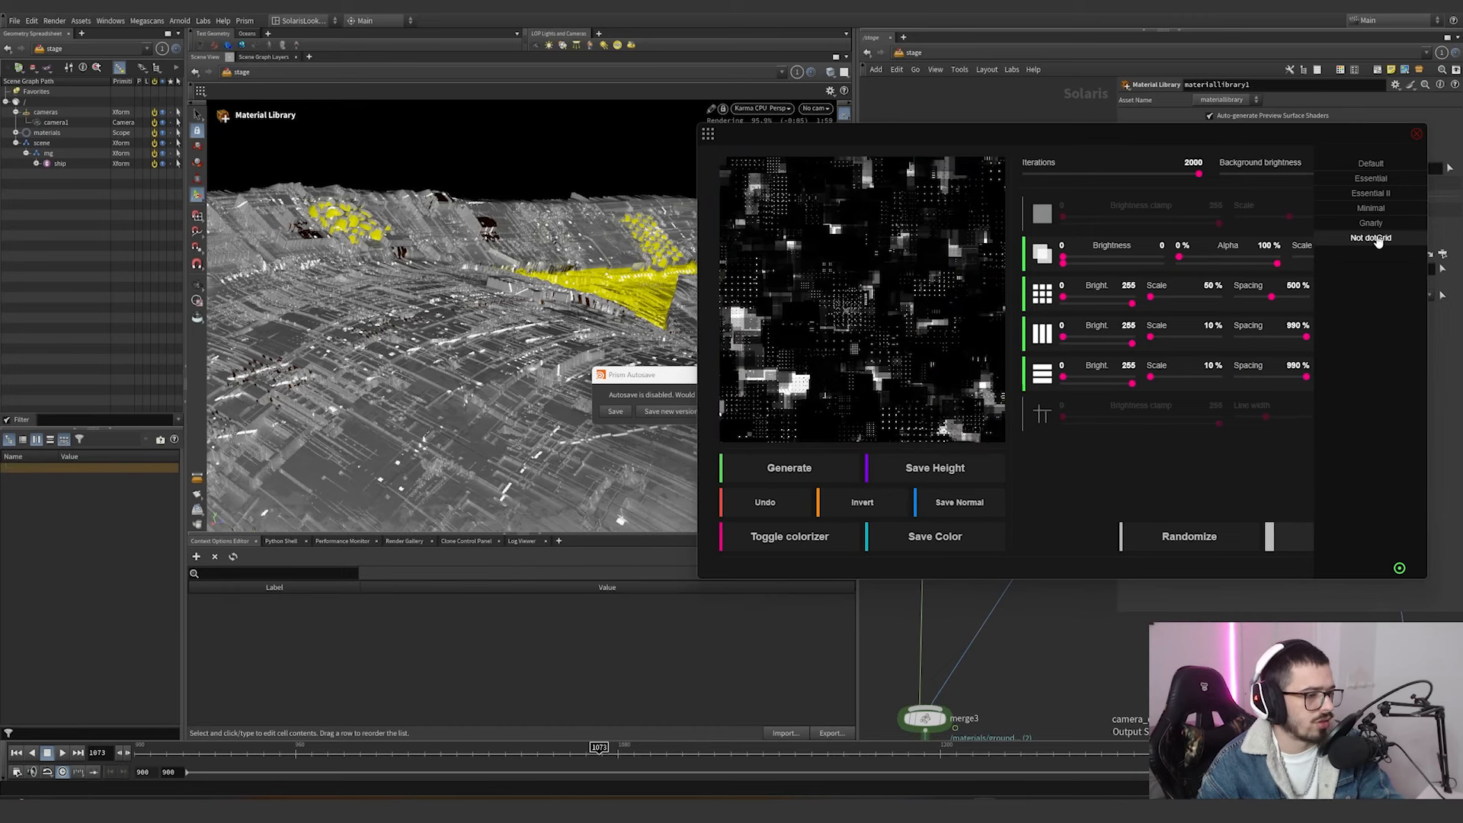
{"action": "left_click", "coordinate": [1416, 135]}
Enter the ship material network inside materiallibrary1 and select the mtlximage1 texture node.
{"action": "scroll", "coordinate": [925, 457], "scroll_direction": "up", "scroll_amount": 2}
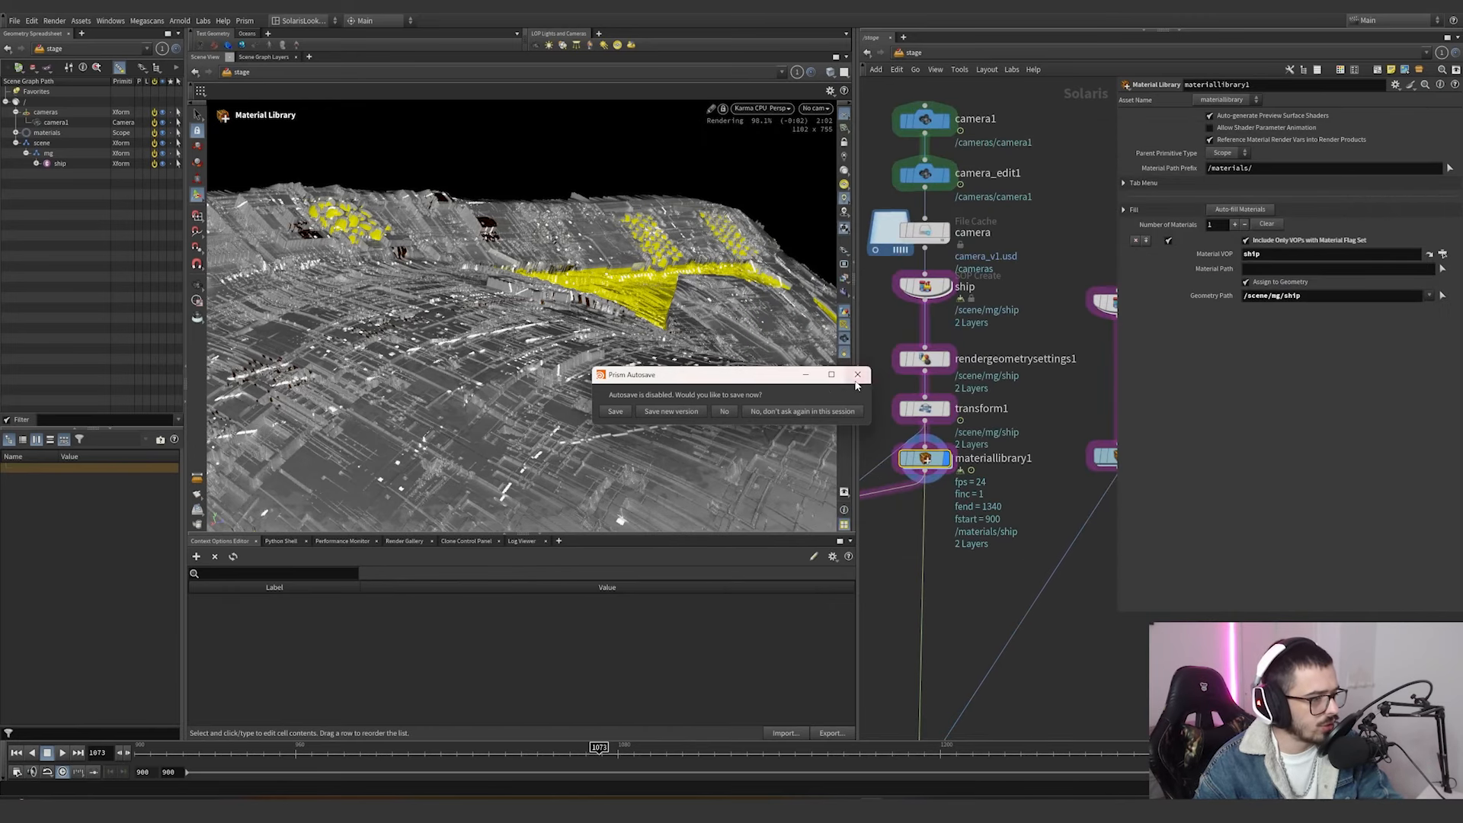
{"action": "double_click", "coordinate": [925, 458]}
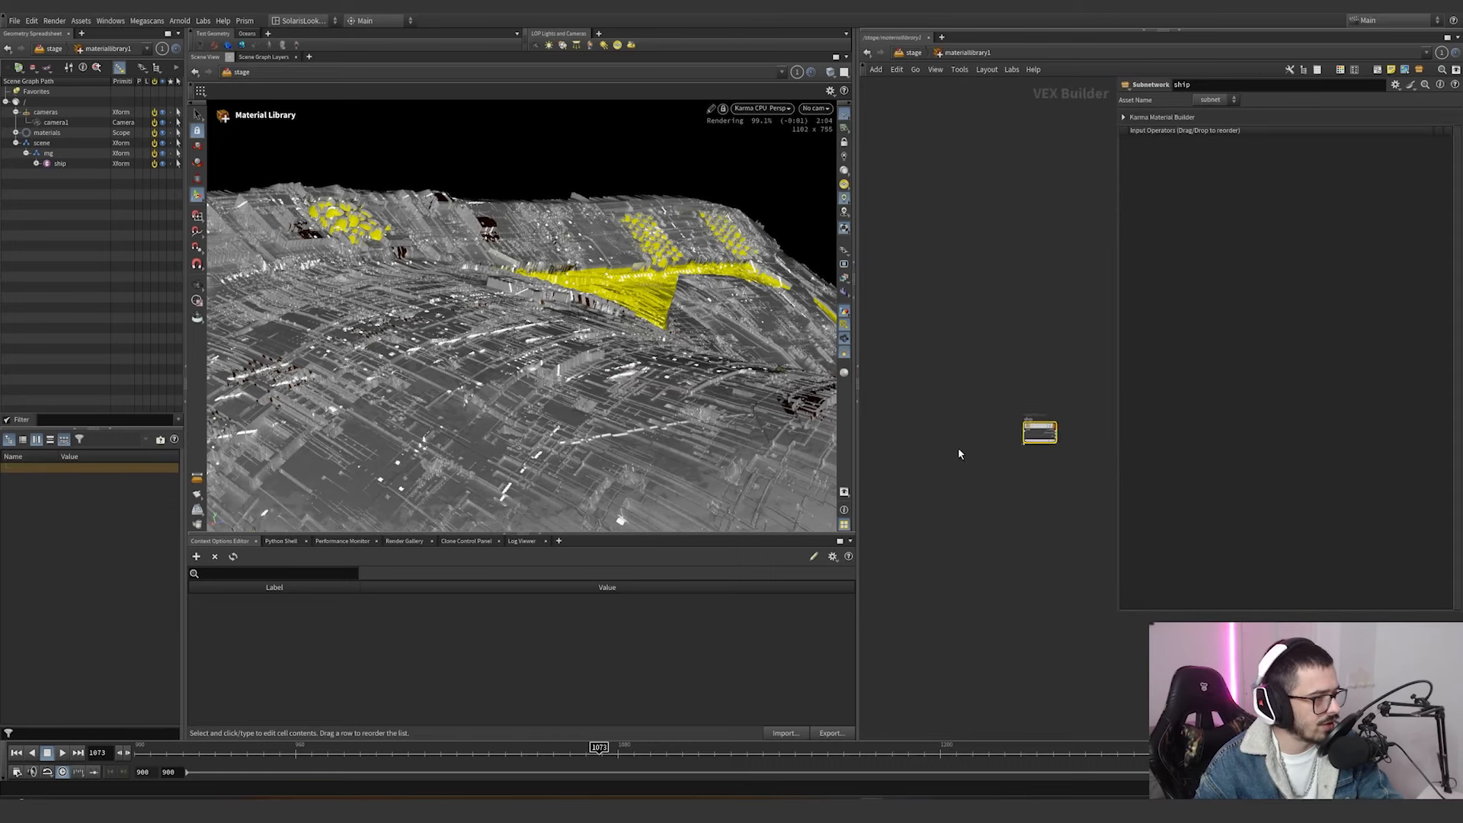
{"action": "double_click", "coordinate": [1025, 415]}
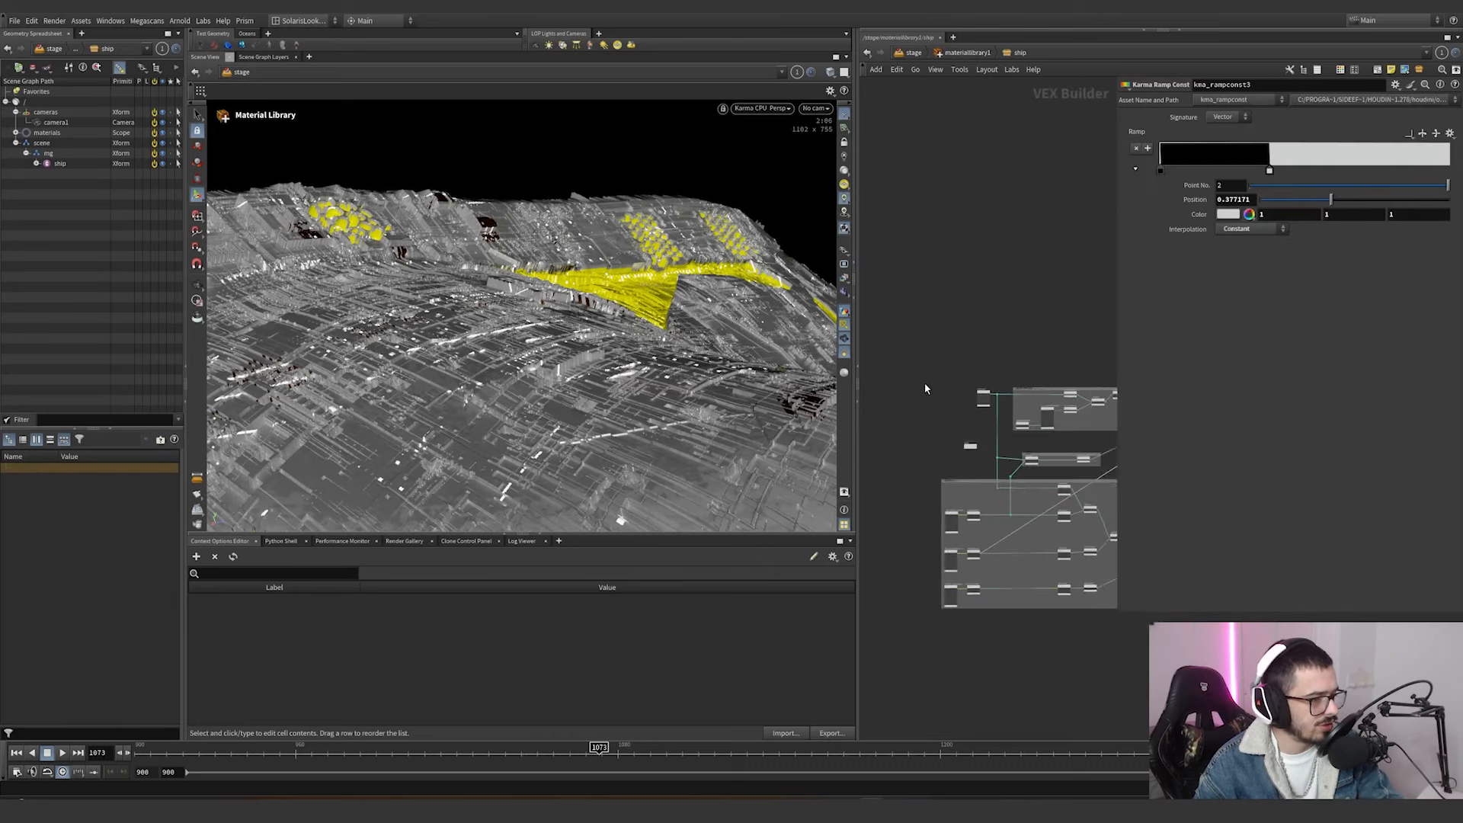
{"action": "scroll", "coordinate": [942, 373], "scroll_direction": "up", "scroll_amount": 6}
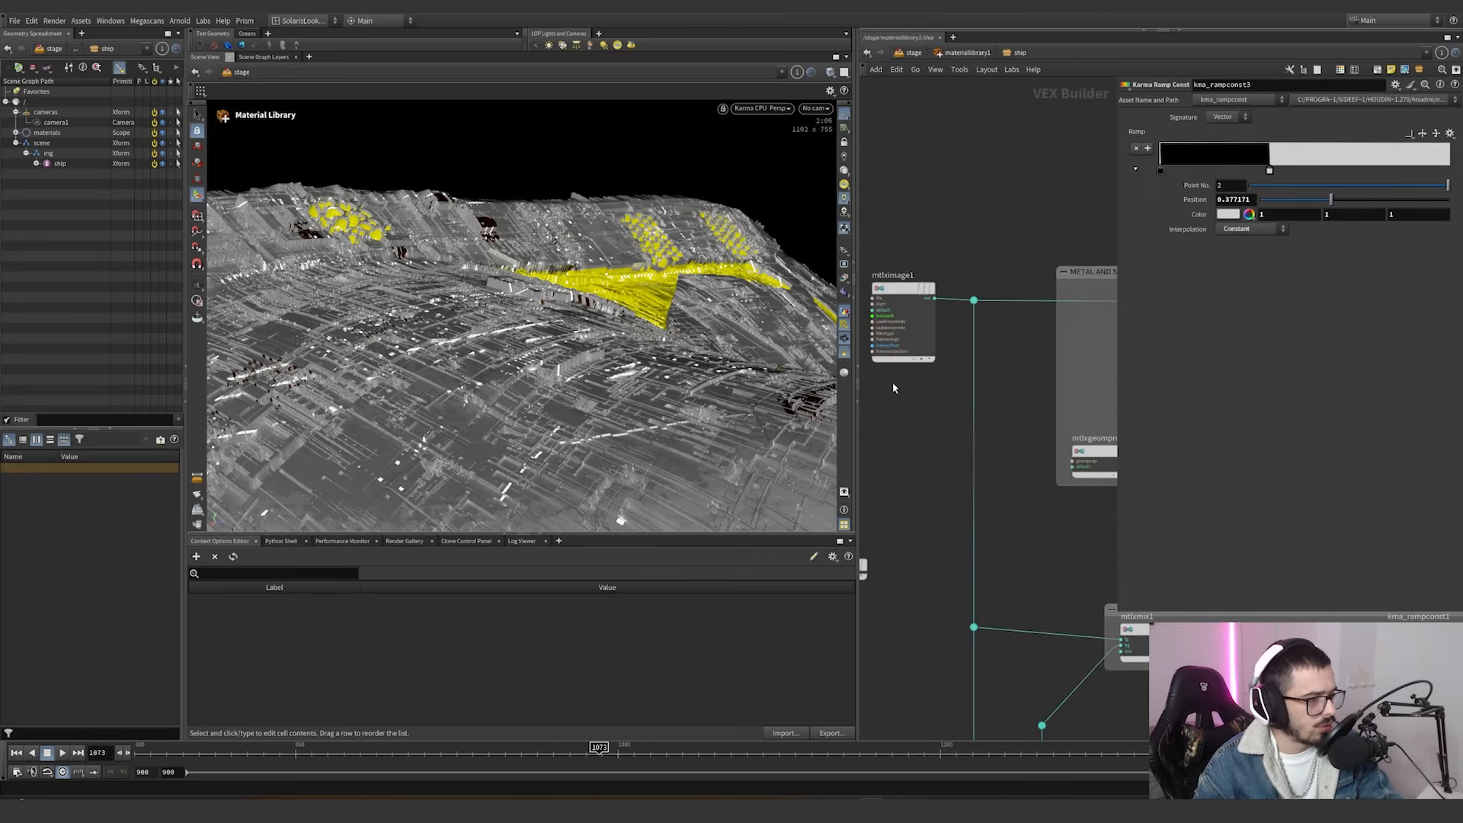
{"action": "left_click", "coordinate": [903, 320]}
Browse the texture files in $JOB/textures for mtlximage1's filename, and cancel without choosing another.
{"action": "middle_click_drag", "start_coordinate": [986, 243], "coordinate": [1053, 257]}
{"action": "mouse_move", "coordinate": [1043, 237]}
{"action": "left_mouse_down"}
{"action": "mouse_move", "coordinate": [918, 409]}
{"action": "mouse_move", "coordinate": [1022, 272]}
{"action": "left_mouse_up"}
{"action": "middle_click_drag", "start_coordinate": [1019, 266], "coordinate": [996, 271]}
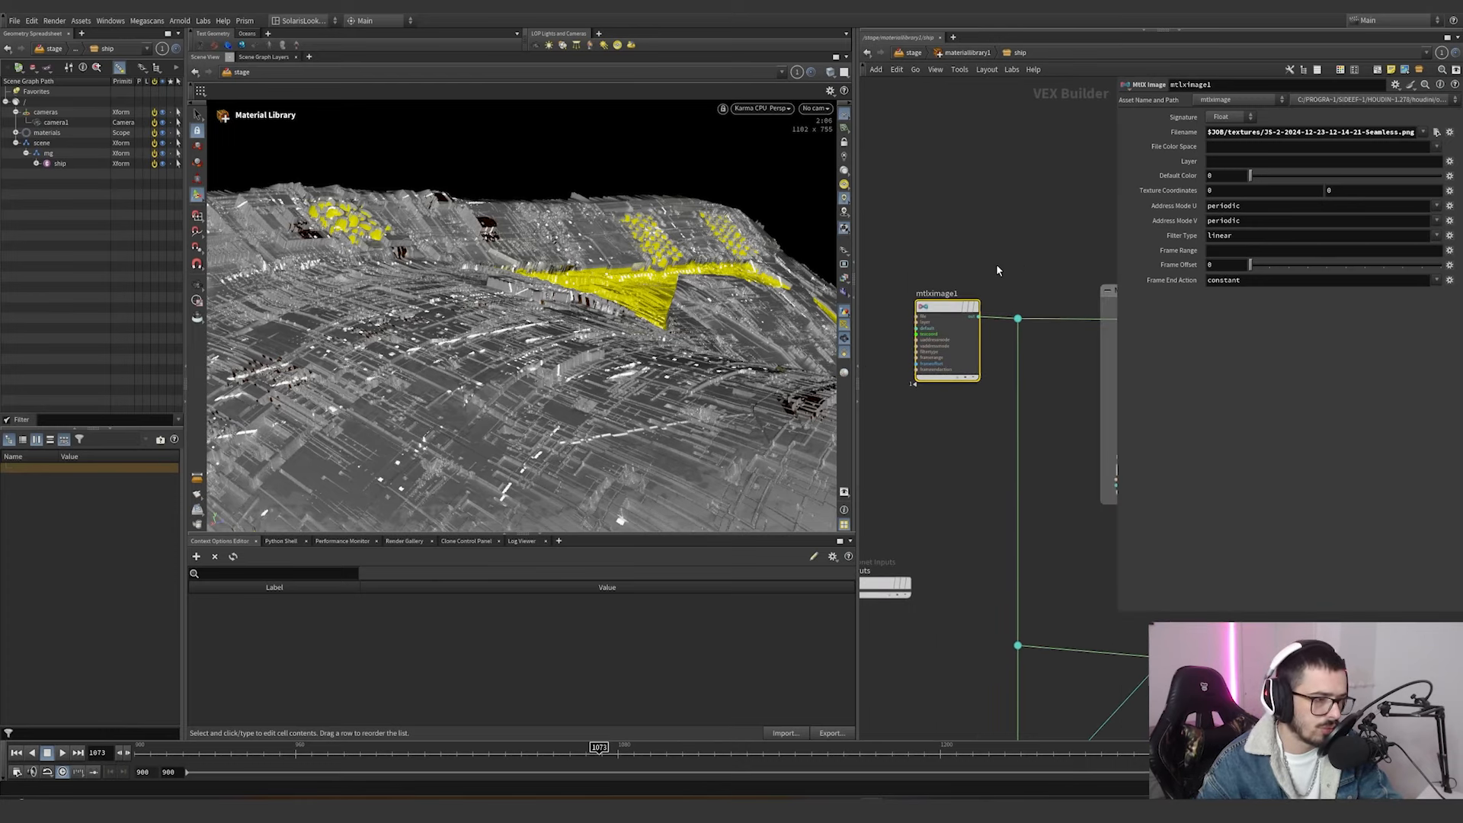
{"action": "left_click", "coordinate": [1436, 133]}
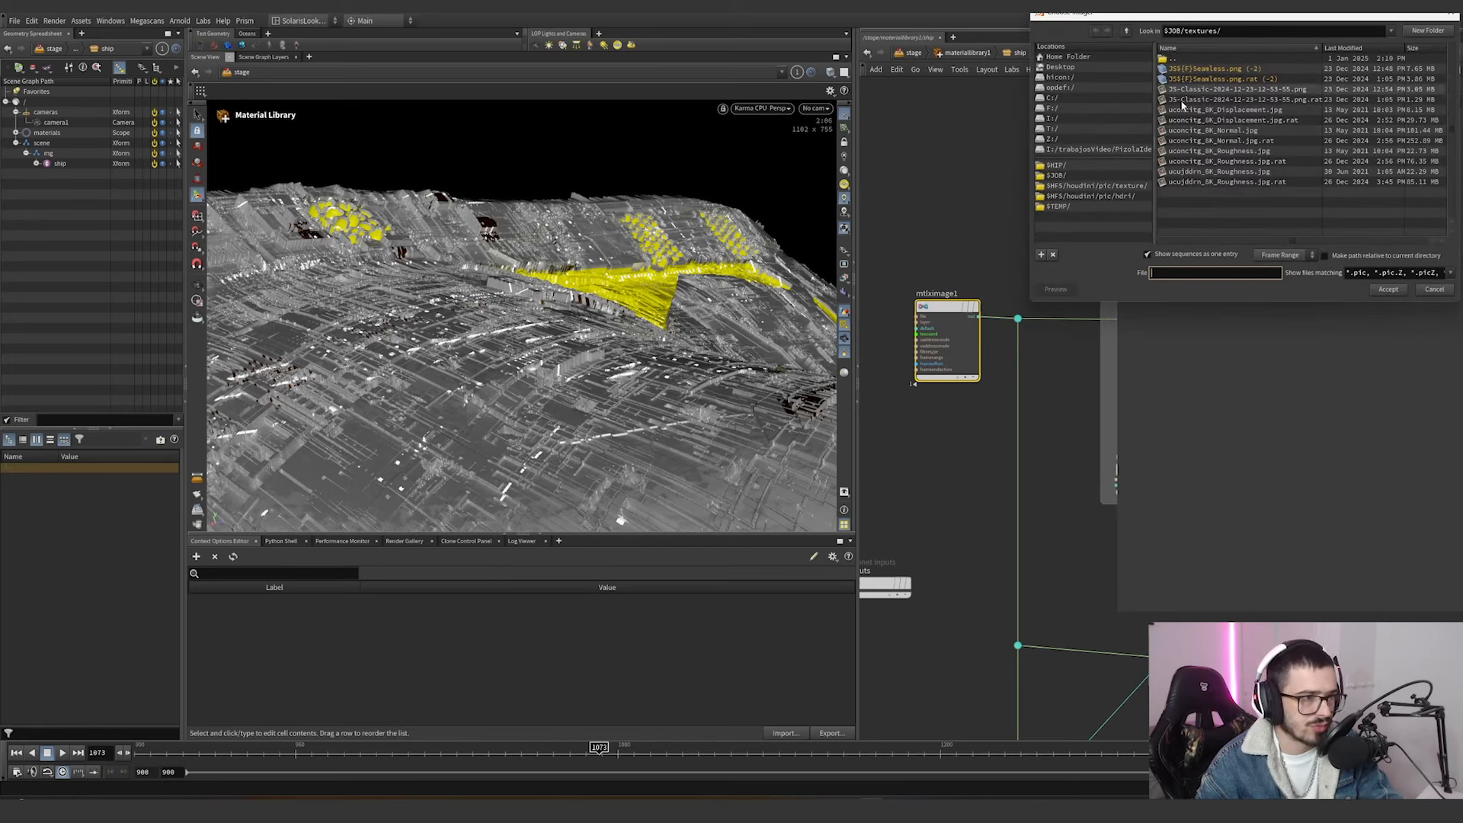
{"action": "left_click", "coordinate": [1439, 293]}
Disconnect the displacement node from the ship material's output so the render shows only the surface shading.
{"action": "scroll", "coordinate": [913, 535], "scroll_direction": "down", "scroll_amount": 5}
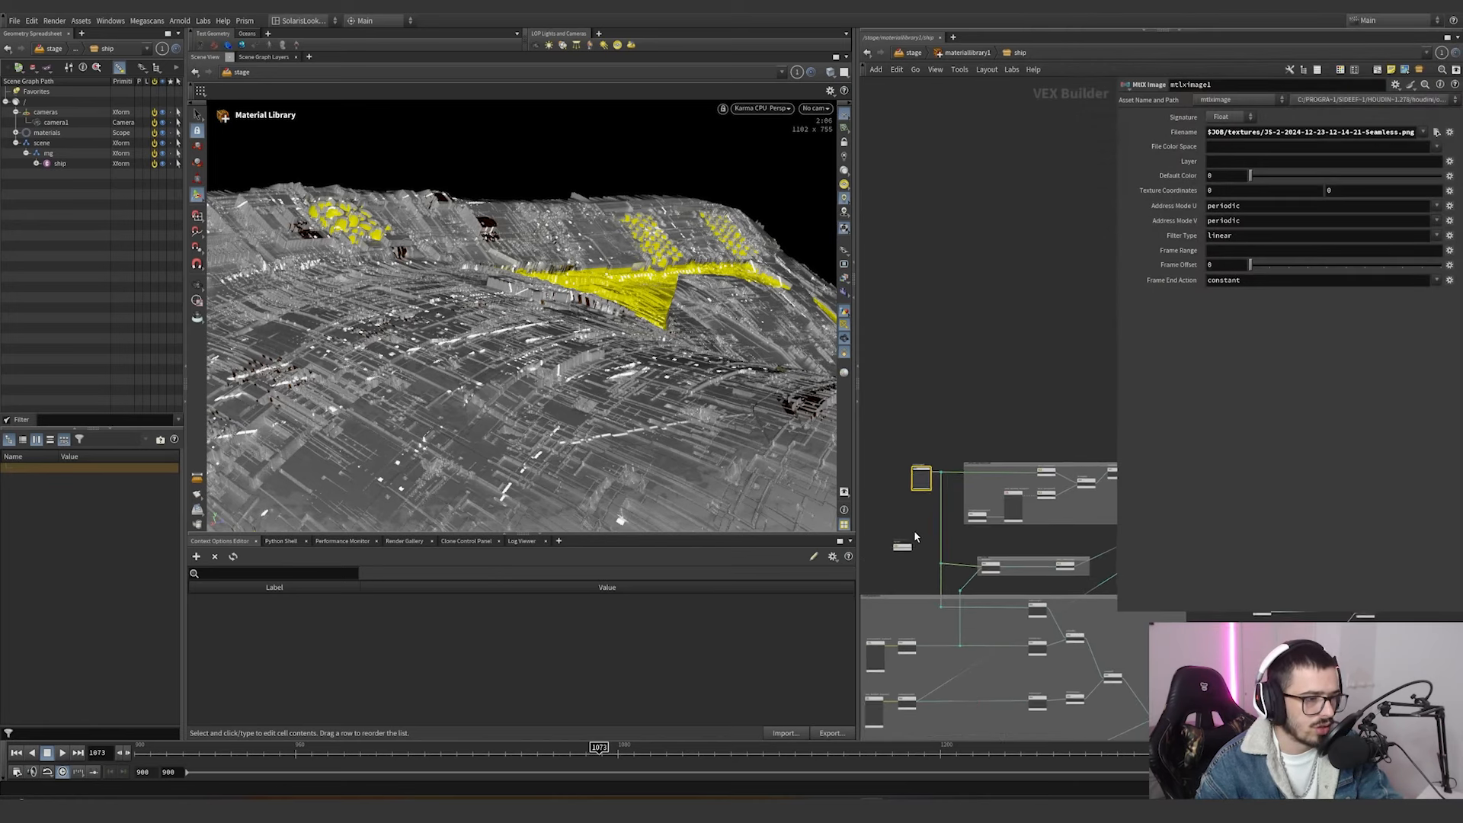
{"action": "middle_click_drag", "start_coordinate": [935, 537], "coordinate": [904, 386]}
{"action": "scroll", "coordinate": [926, 392], "scroll_direction": "down", "scroll_amount": 3}
{"action": "mouse_move", "coordinate": [1085, 415]}
{"action": "middle_mouse_down"}
{"action": "mouse_move", "coordinate": [1052, 391]}
{"action": "mouse_move", "coordinate": [1082, 389]}
{"action": "middle_mouse_up"}
{"action": "scroll", "coordinate": [1072, 459], "scroll_direction": "up", "scroll_amount": 4}
{"action": "middle_click_drag", "start_coordinate": [1097, 457], "coordinate": [1071, 459]}
{"action": "key", "text": "y"}
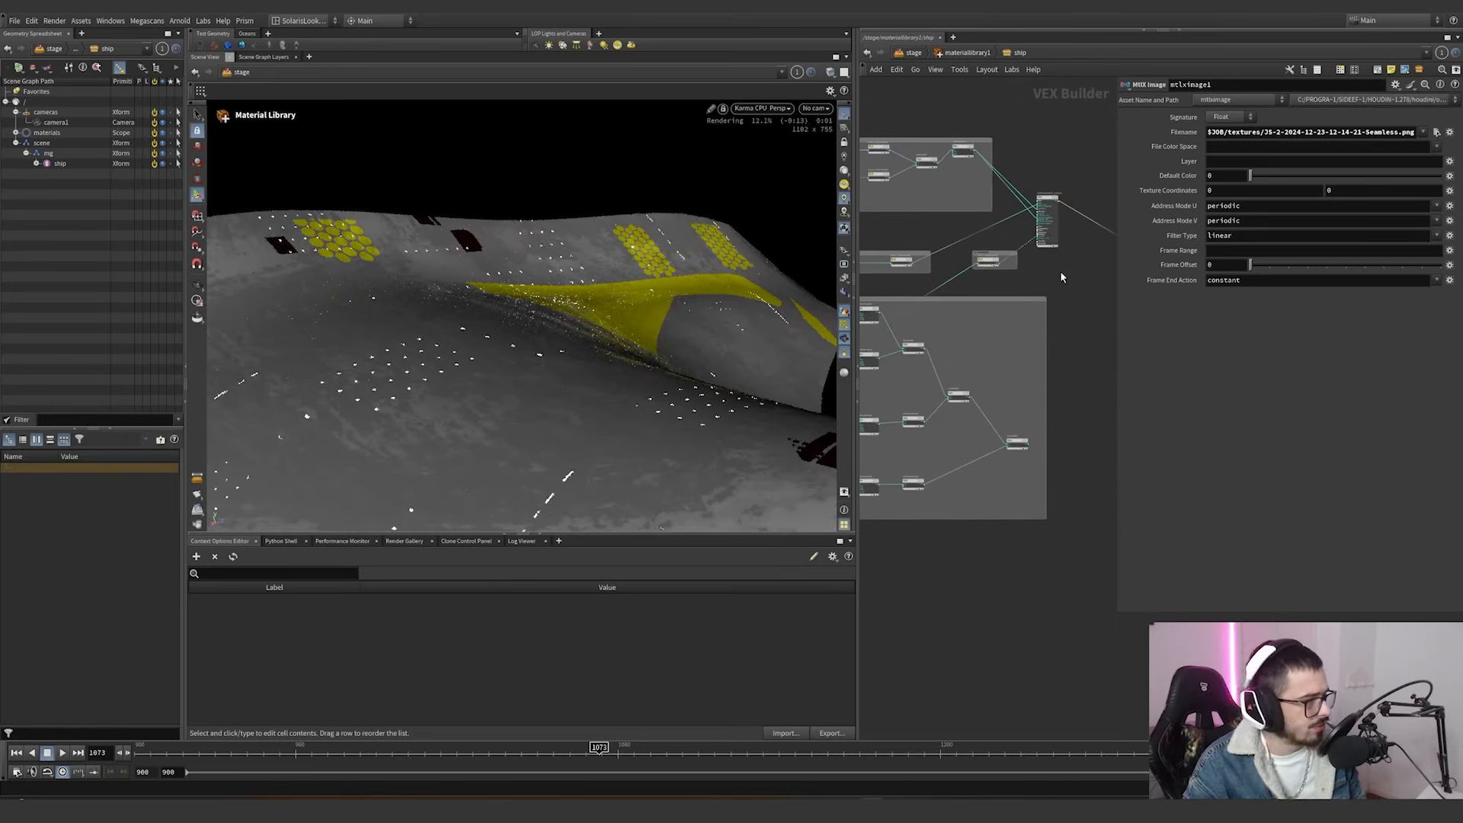
Wire the mtlximage1 output directly into the base color of mtlxstandard_surface and view the ship from farther out.
{"action": "middle_click_drag", "start_coordinate": [1059, 271], "coordinate": [1057, 339]}
{"action": "scroll", "coordinate": [1067, 335], "scroll_direction": "up", "scroll_amount": 4}
{"action": "scroll", "coordinate": [1057, 339], "scroll_direction": "down", "scroll_amount": 3}
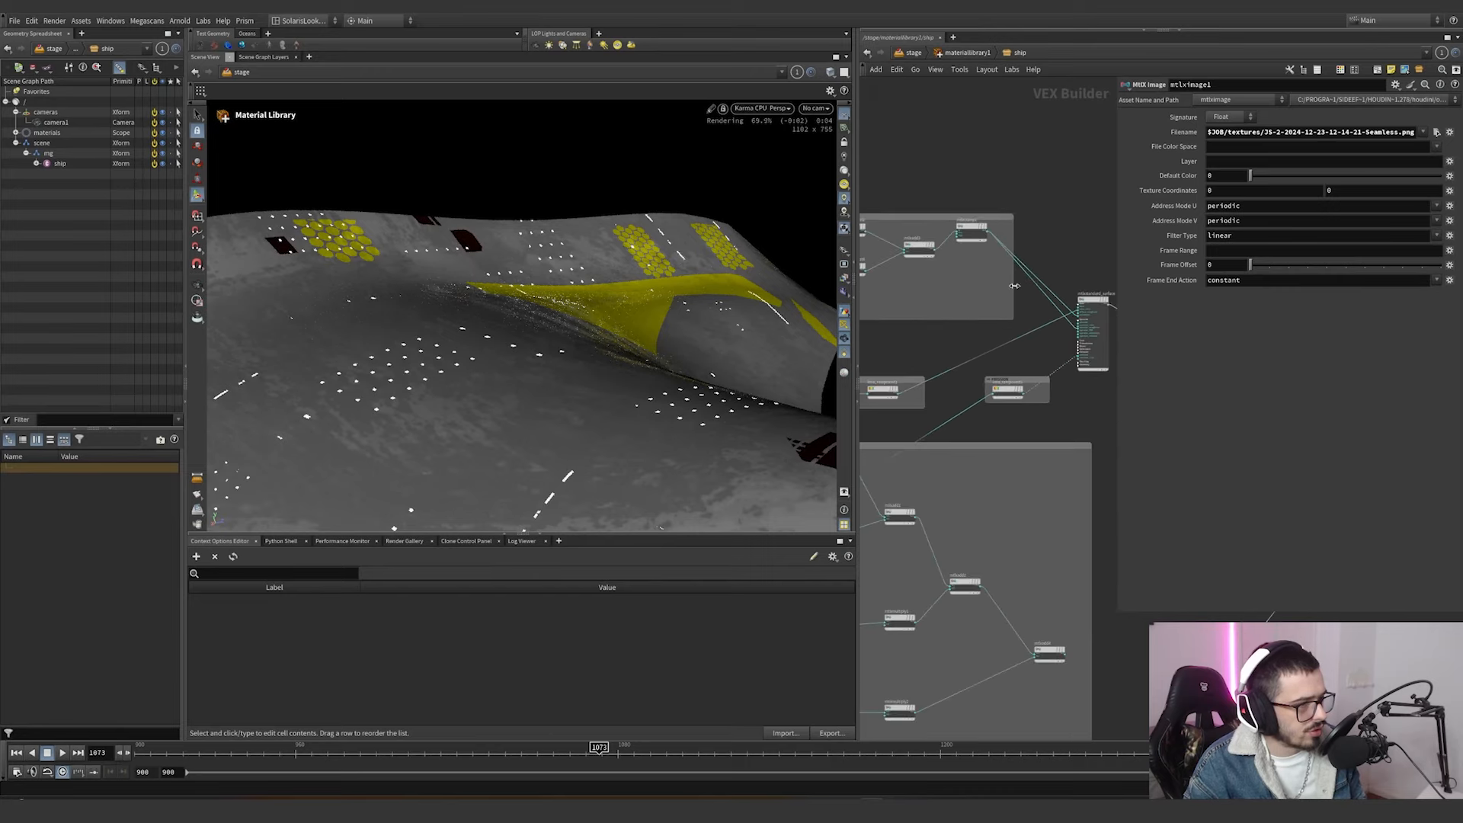
{"action": "scroll", "coordinate": [1025, 316], "scroll_direction": "up", "scroll_amount": 3}
{"action": "left_click", "coordinate": [1083, 305]}
{"action": "middle_click_drag", "start_coordinate": [1033, 210], "coordinate": [1207, 286]}
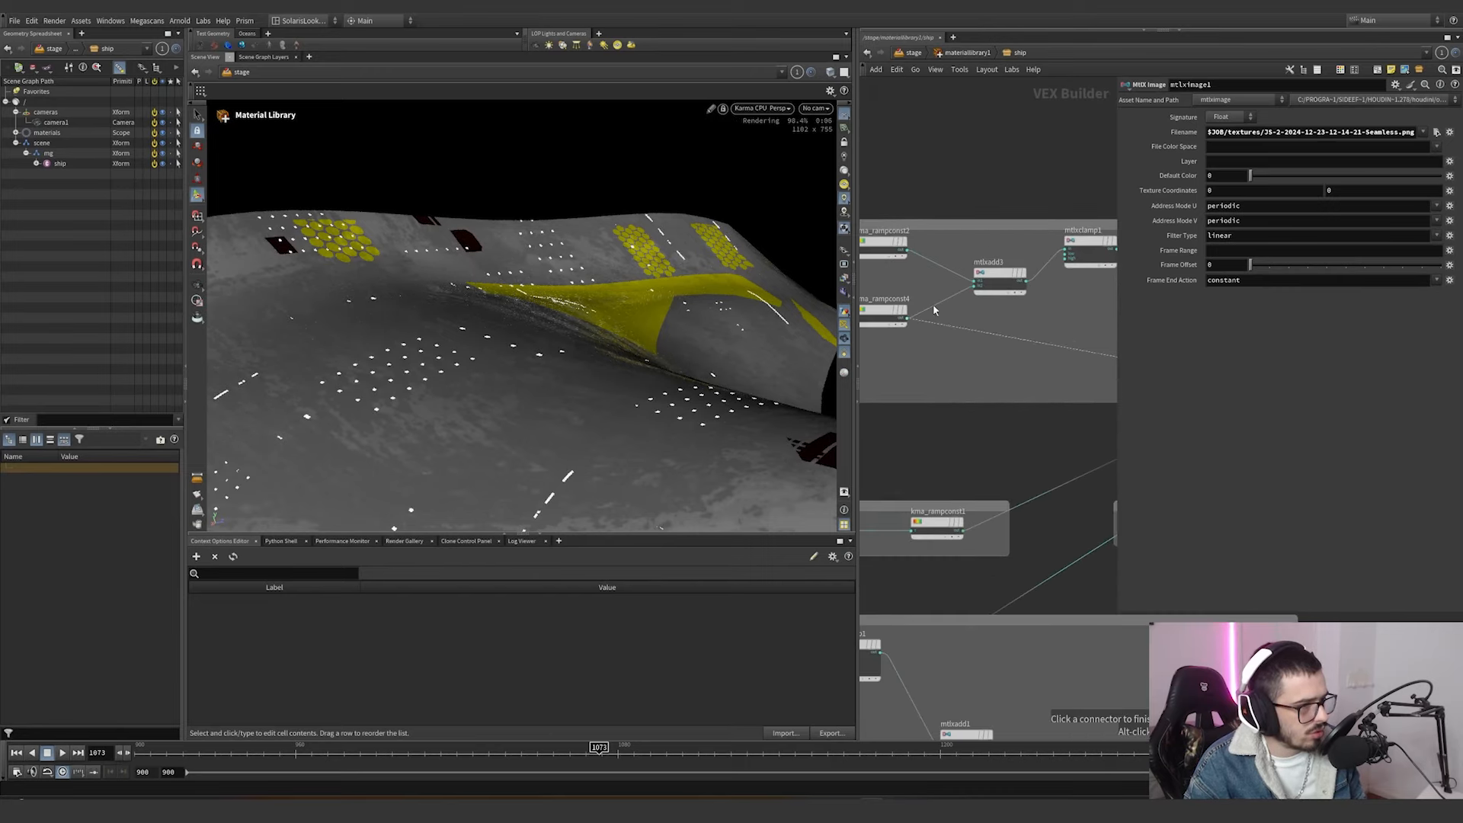
{"action": "middle_click_drag", "start_coordinate": [934, 310], "coordinate": [1120, 342]}
{"action": "middle_click_drag", "start_coordinate": [884, 309], "coordinate": [1127, 317]}
{"action": "left_click", "coordinate": [993, 277]}
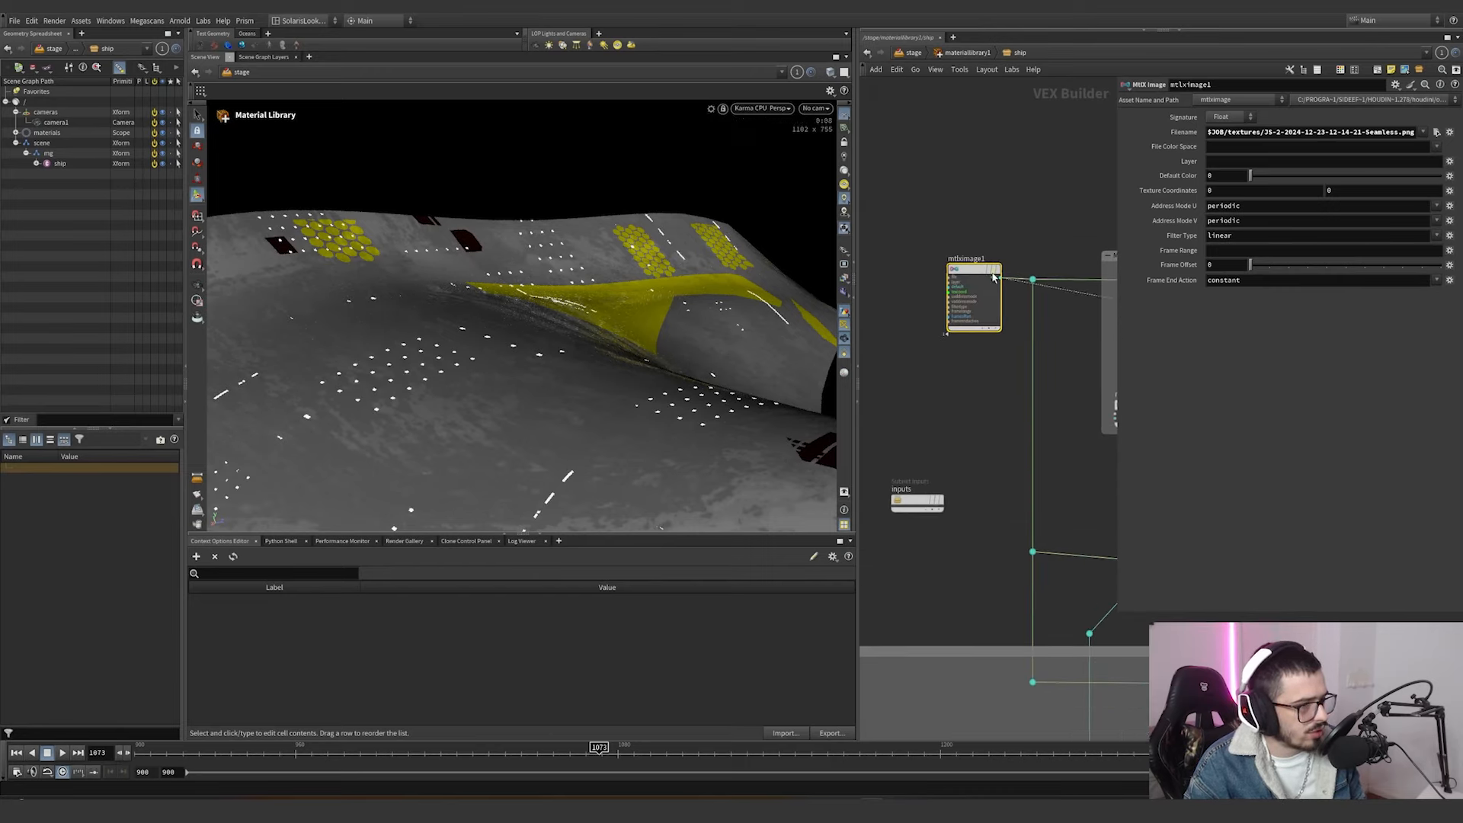
{"action": "left_click_drag", "start_coordinate": [548, 360], "coordinate": [637, 366], "text": "alt"}
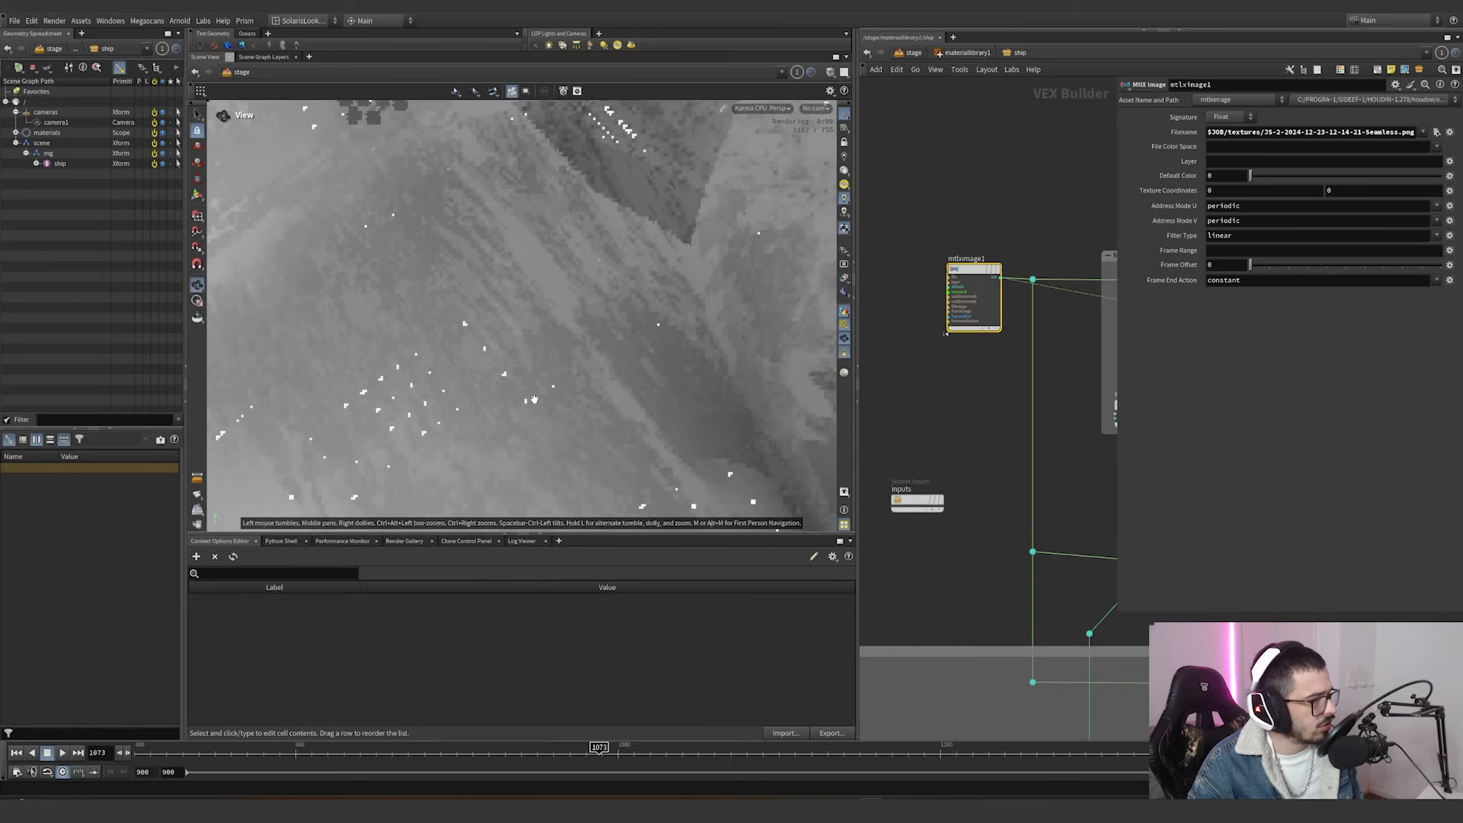
Cut the mtlxclamp1 connections going into mtlxstandard_surface and orbit around the ship to check the plain shading.
{"action": "scroll", "coordinate": [637, 359], "scroll_direction": "down", "scroll_amount": 4}
{"action": "scroll", "coordinate": [928, 438], "scroll_direction": "down", "scroll_amount": 5}
{"action": "scroll", "coordinate": [1087, 421], "scroll_direction": "up", "scroll_amount": 4}
{"action": "mouse_move", "coordinate": [1082, 438]}
{"action": "middle_mouse_down"}
{"action": "mouse_move", "coordinate": [973, 420]}
{"action": "mouse_move", "coordinate": [1005, 438]}
{"action": "middle_mouse_up"}
{"action": "scroll", "coordinate": [1088, 421], "scroll_direction": "up", "scroll_amount": 1}
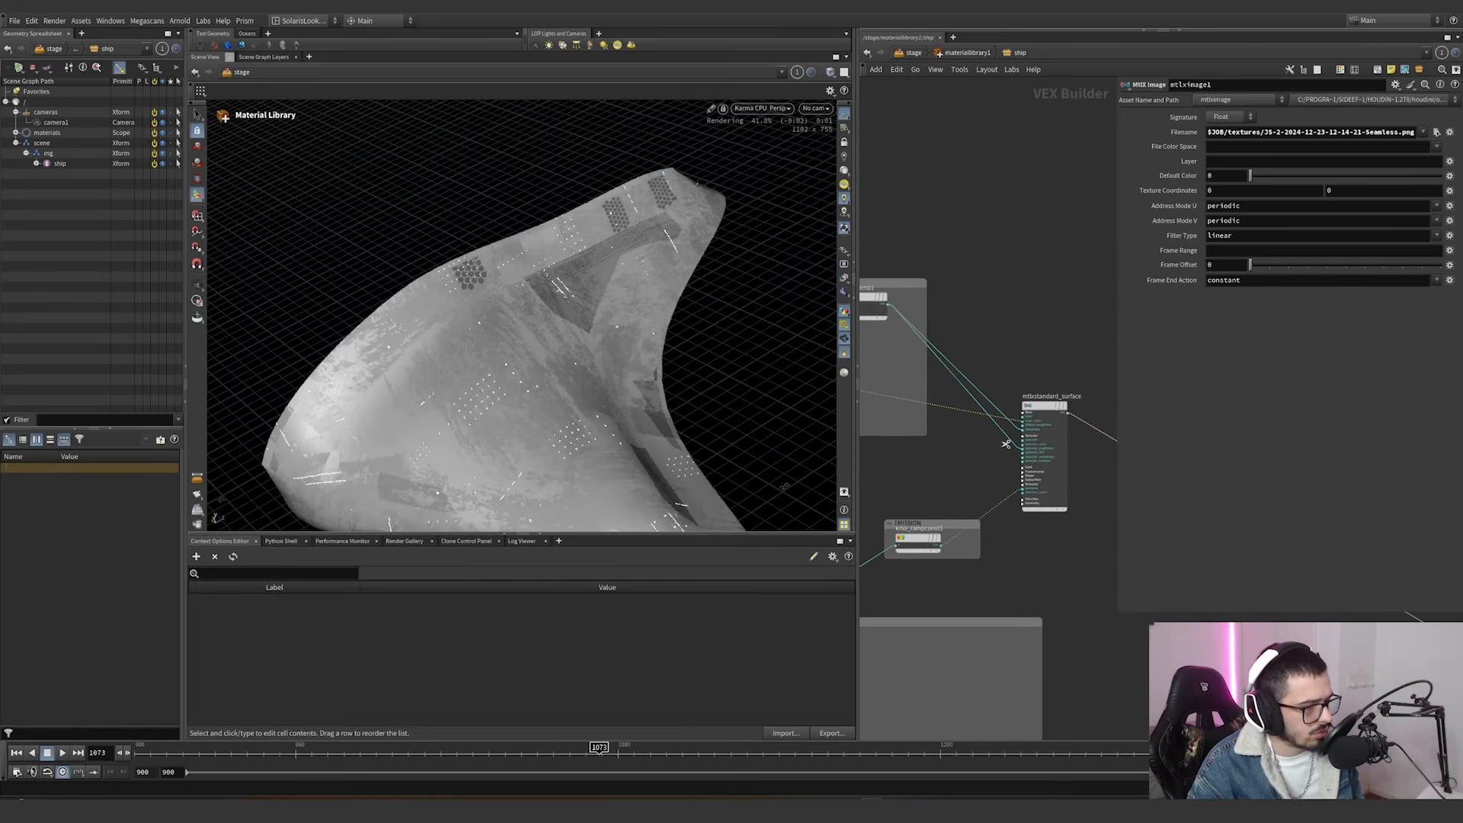
{"action": "key", "text": "y"}
{"action": "left_click_drag", "start_coordinate": [966, 371], "coordinate": [941, 387]}
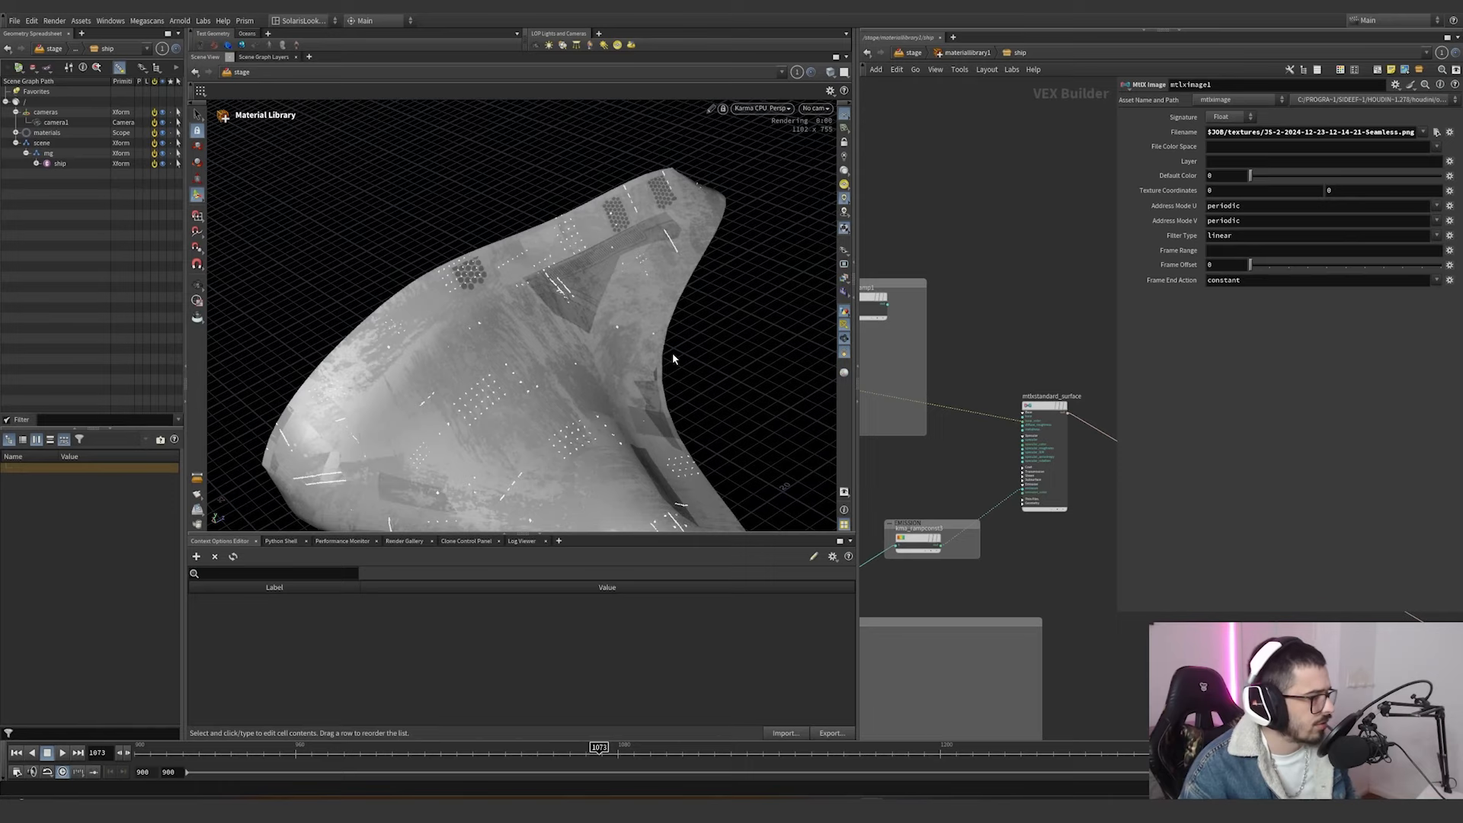
{"action": "left_click_drag", "start_coordinate": [673, 359], "coordinate": [495, 270], "text": "alt"}
{"action": "middle_click_drag", "start_coordinate": [495, 270], "coordinate": [607, 330], "text": "alt"}
{"action": "mouse_move", "coordinate": [608, 330]}
{"action": "left_mouse_down", "text": "alt"}
{"action": "mouse_move", "coordinate": [545, 336]}
{"action": "mouse_move", "coordinate": [414, 401]}
{"action": "mouse_move", "coordinate": [489, 408]}
{"action": "mouse_move", "coordinate": [601, 323]}
{"action": "left_mouse_up", "text": "alt"}
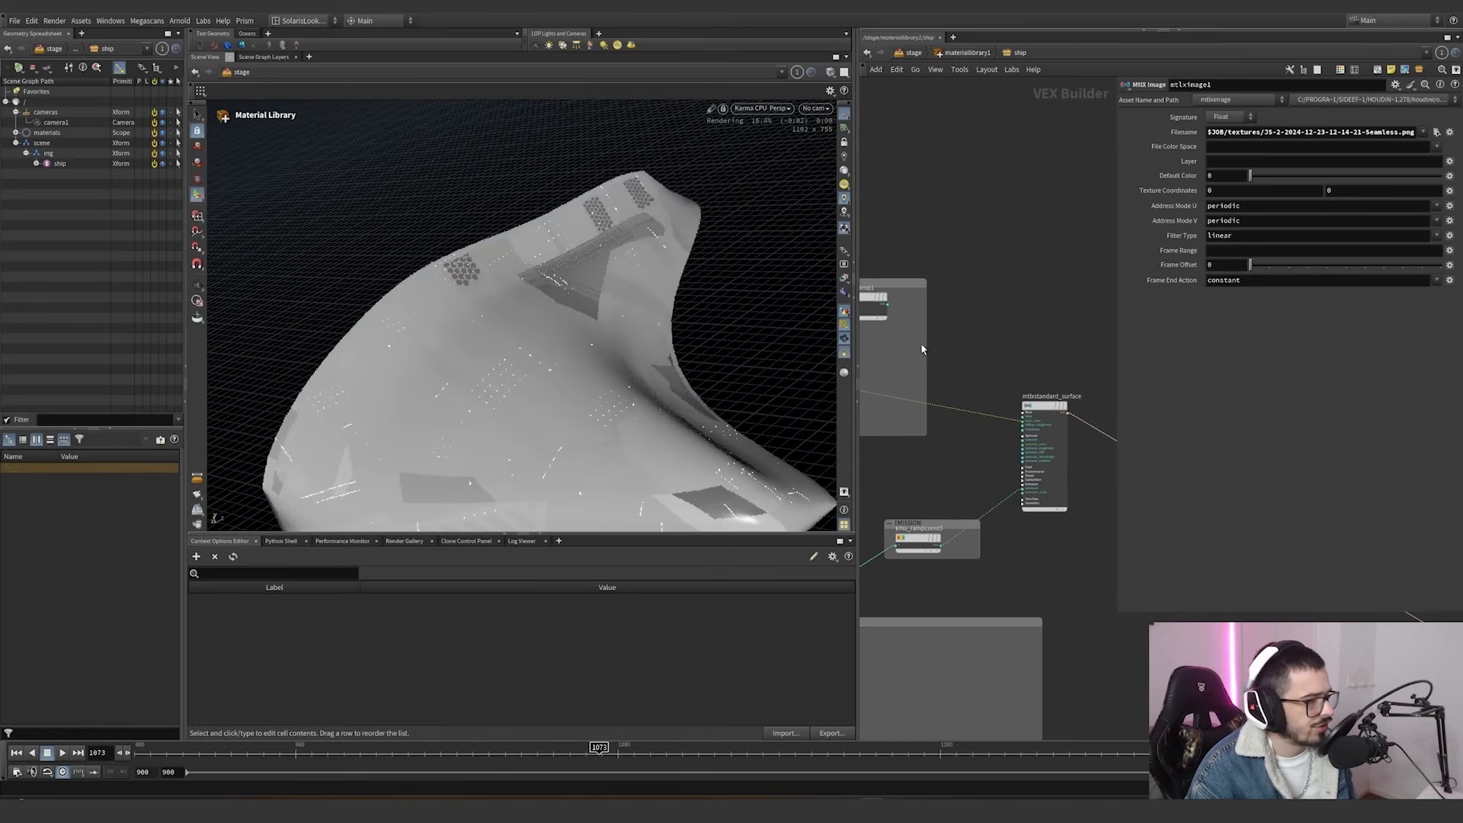
Undo the recent connection changes to restore the surface shading inputs and the displacement.
{"action": "key", "text": "ctrl+z"}
{"action": "scroll", "coordinate": [1070, 372], "scroll_direction": "down", "scroll_amount": 3}
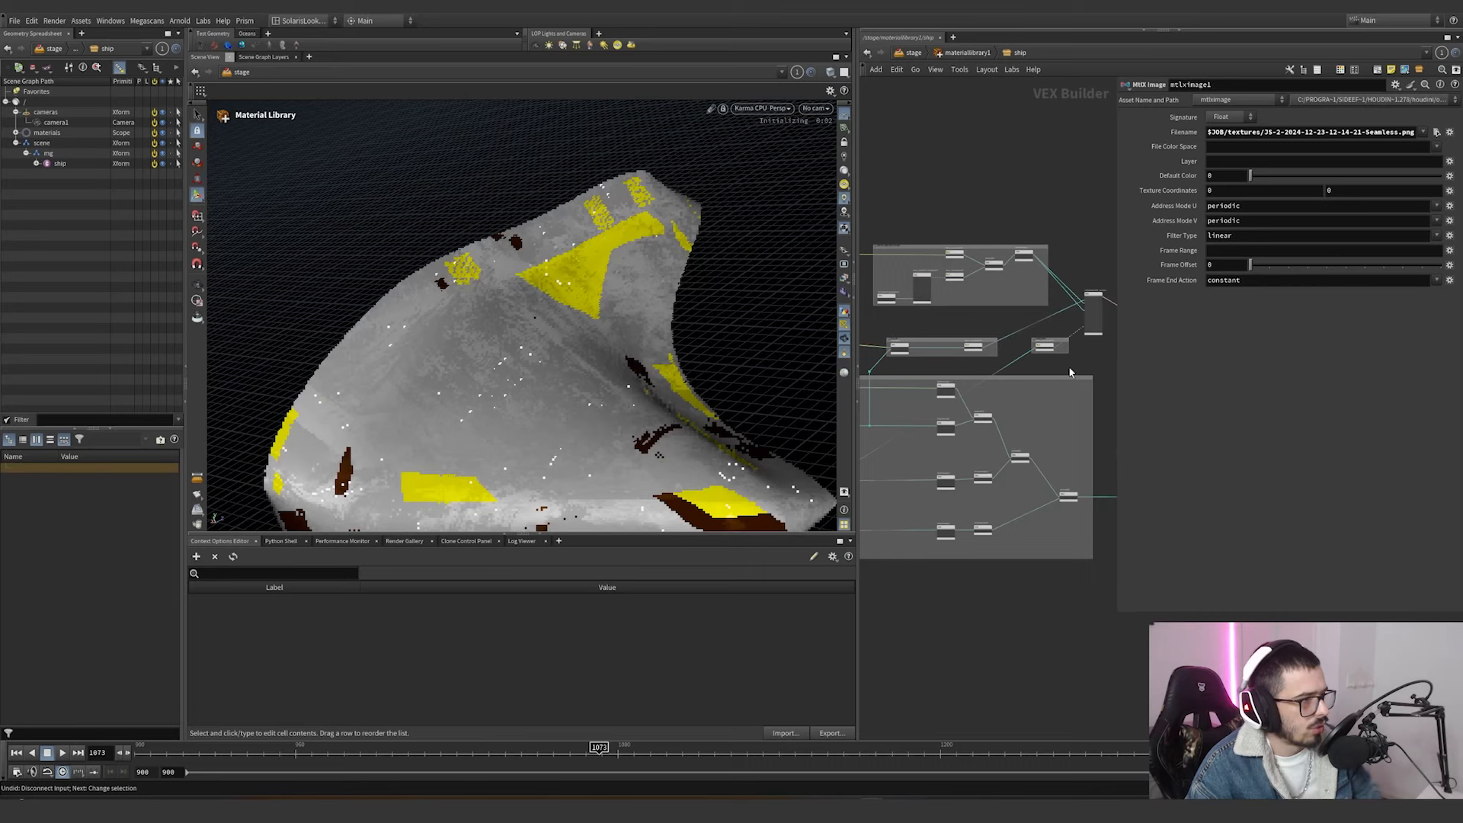
{"action": "scroll", "coordinate": [1070, 368], "scroll_direction": "down", "scroll_amount": 2}
{"action": "scroll", "coordinate": [1068, 423], "scroll_direction": "up", "scroll_amount": 2}
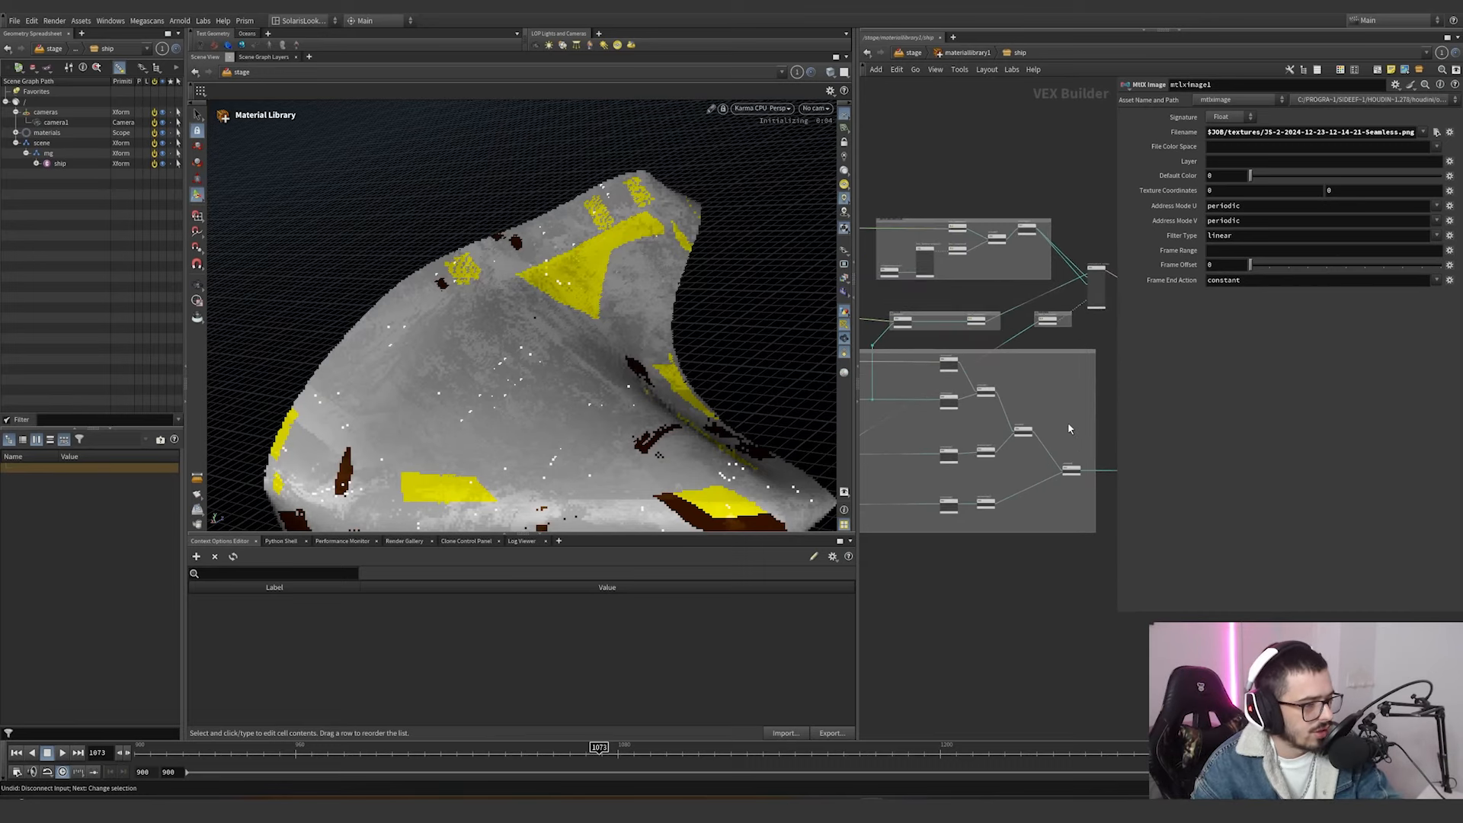
{"action": "scroll", "coordinate": [1068, 429], "scroll_direction": "up", "scroll_amount": 4}
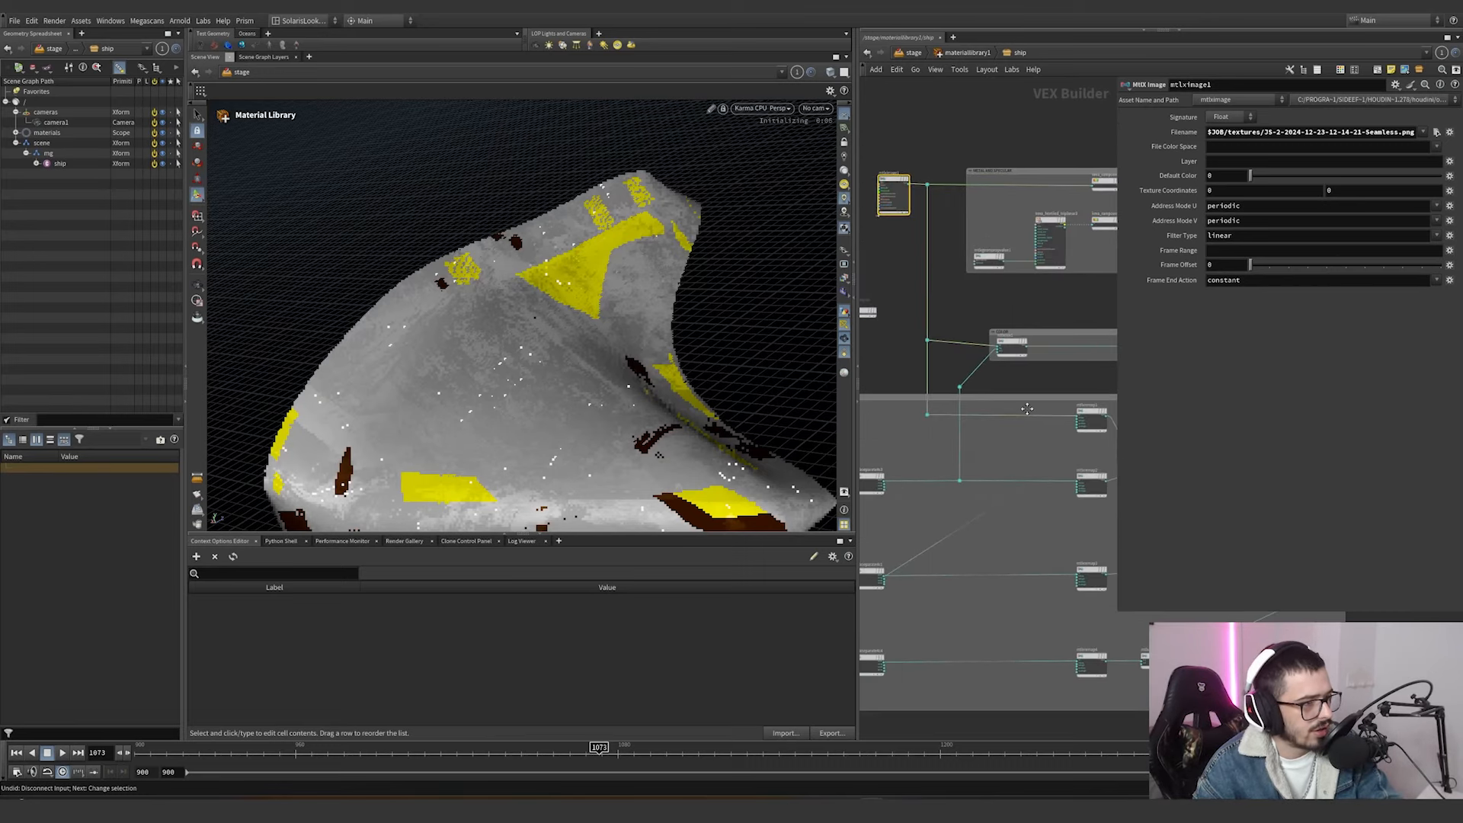
Inspect the Outlow and Outhigh range of mtlxremap1 in the displacement group.
{"action": "middle_click_drag", "start_coordinate": [1015, 364], "coordinate": [937, 274]}
{"action": "scroll", "coordinate": [1028, 343], "scroll_direction": "up", "scroll_amount": 4}
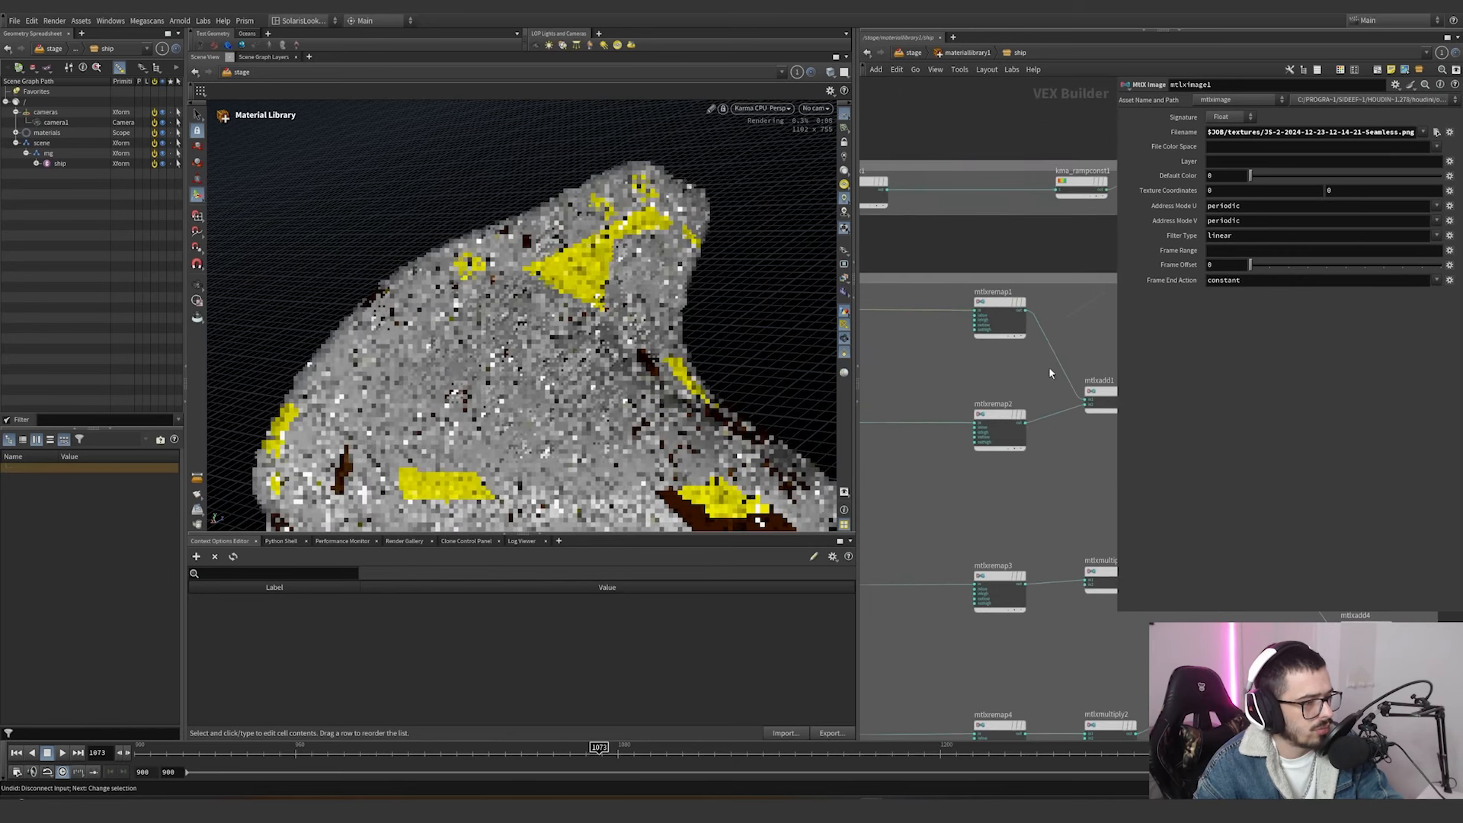
{"action": "left_click_drag", "start_coordinate": [1046, 369], "coordinate": [962, 278]}
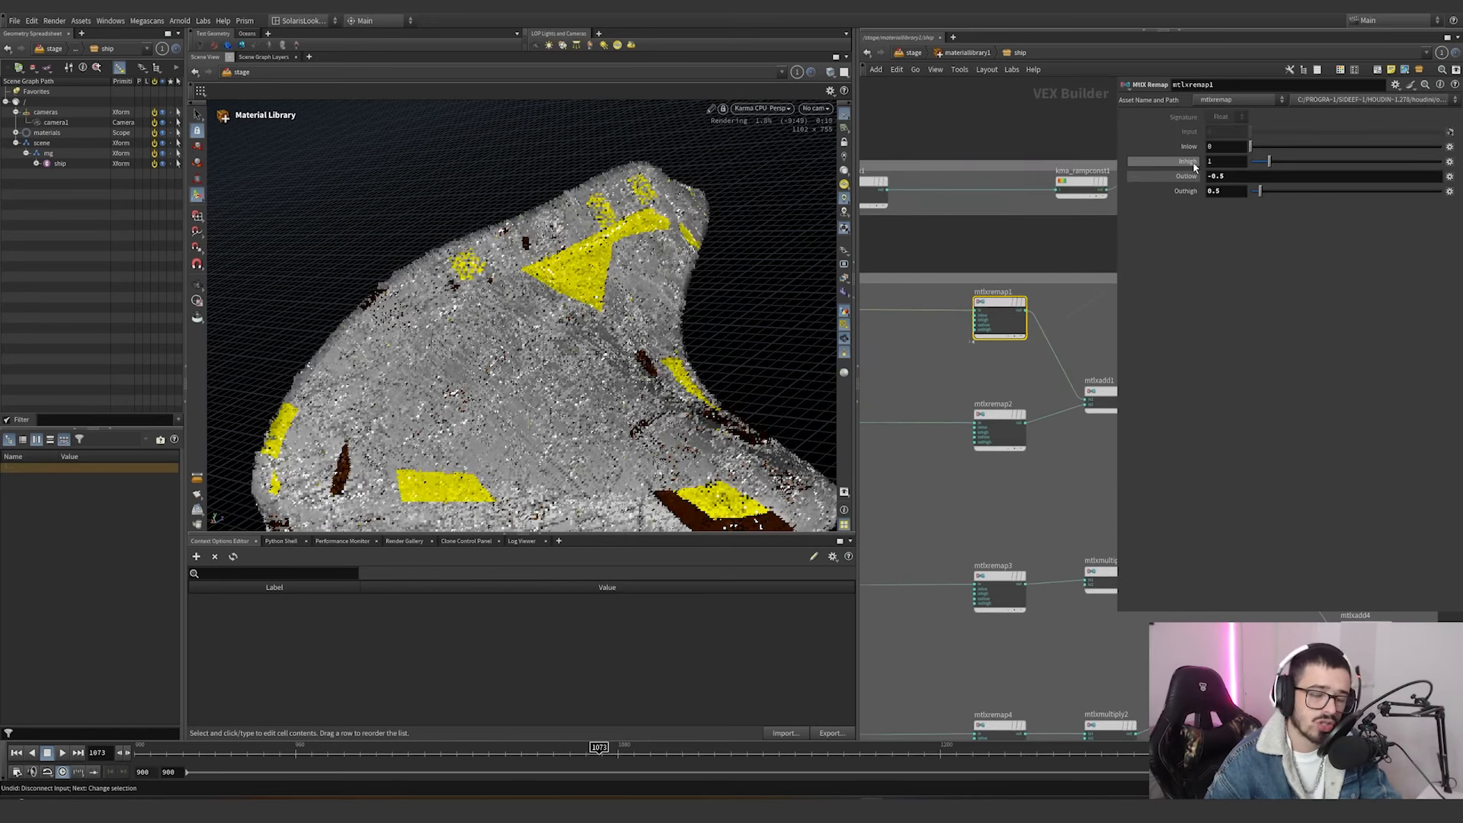
{"action": "left_click_drag", "start_coordinate": [1226, 177], "coordinate": [1190, 193]}
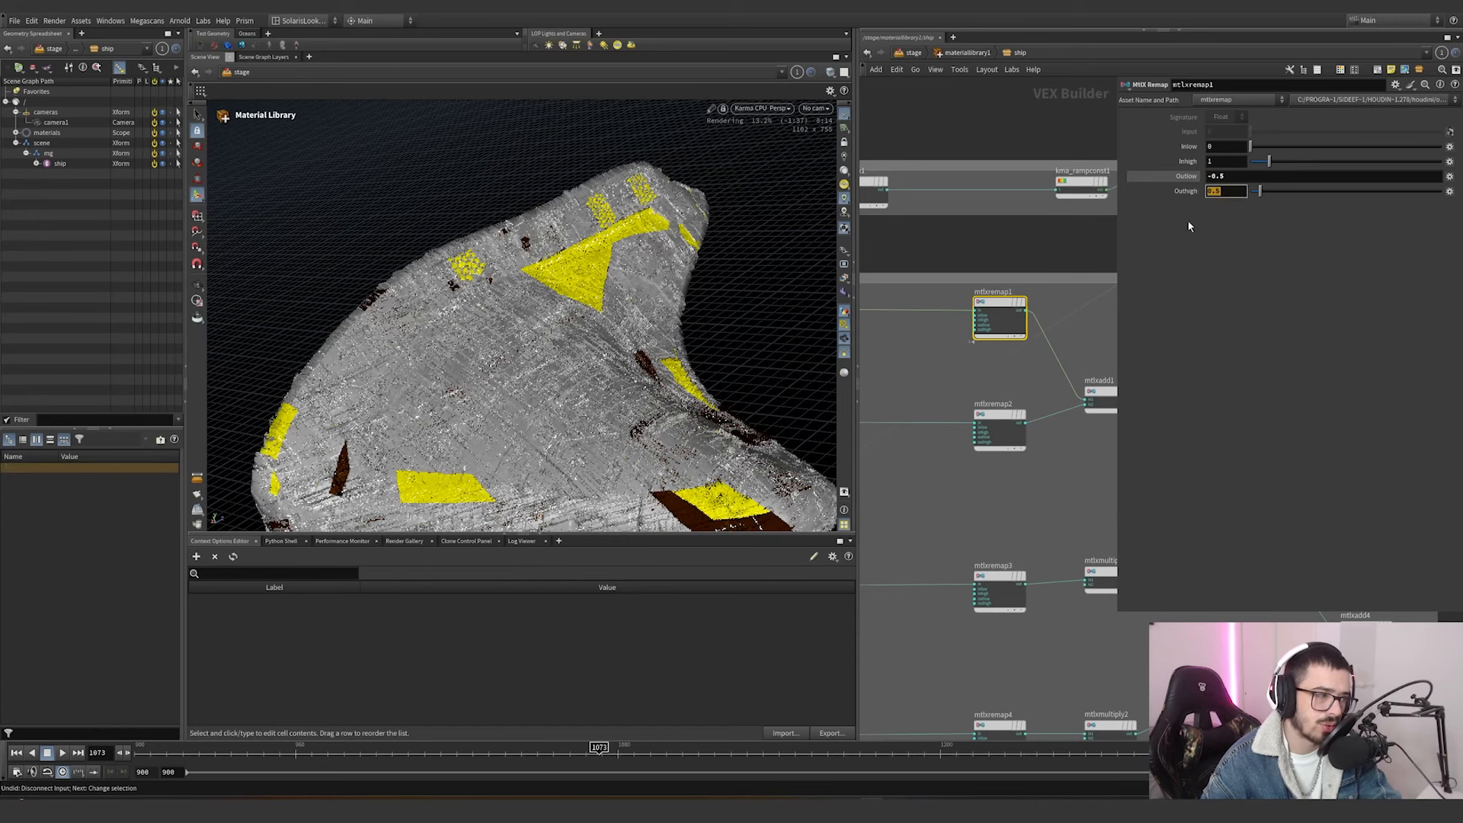
Follow the displacement branches through mtlxadd2 to the final mtlxadd4 node and examine how they are combined.
{"action": "middle_click_drag", "start_coordinate": [1079, 450], "coordinate": [889, 353]}
{"action": "scroll", "coordinate": [1006, 420], "scroll_direction": "down", "scroll_amount": 5}
{"action": "scroll", "coordinate": [1021, 429], "scroll_direction": "up", "scroll_amount": 5}
{"action": "scroll", "coordinate": [893, 366], "scroll_direction": "up", "scroll_amount": 1}
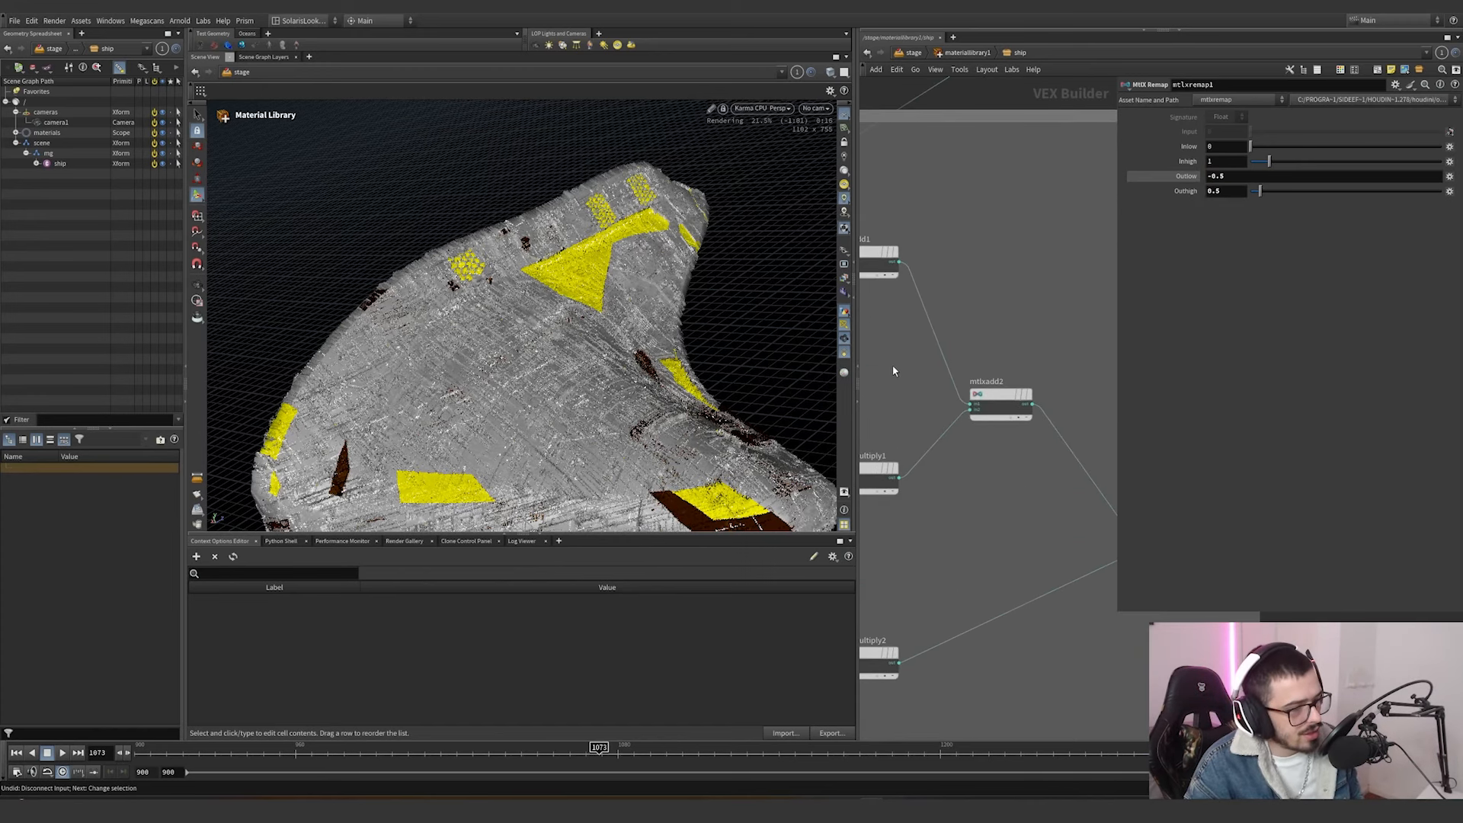
{"action": "left_click", "coordinate": [1003, 398]}
{"action": "scroll", "coordinate": [1022, 487], "scroll_direction": "down", "scroll_amount": 1}
{"action": "middle_click_drag", "start_coordinate": [1022, 487], "coordinate": [884, 404]}
{"action": "left_click", "coordinate": [993, 457]}
{"action": "scroll", "coordinate": [953, 506], "scroll_direction": "down", "scroll_amount": 4}
{"action": "middle_click_drag", "start_coordinate": [953, 506], "coordinate": [1082, 464]}
{"action": "scroll", "coordinate": [1035, 479], "scroll_direction": "down", "scroll_amount": 3}
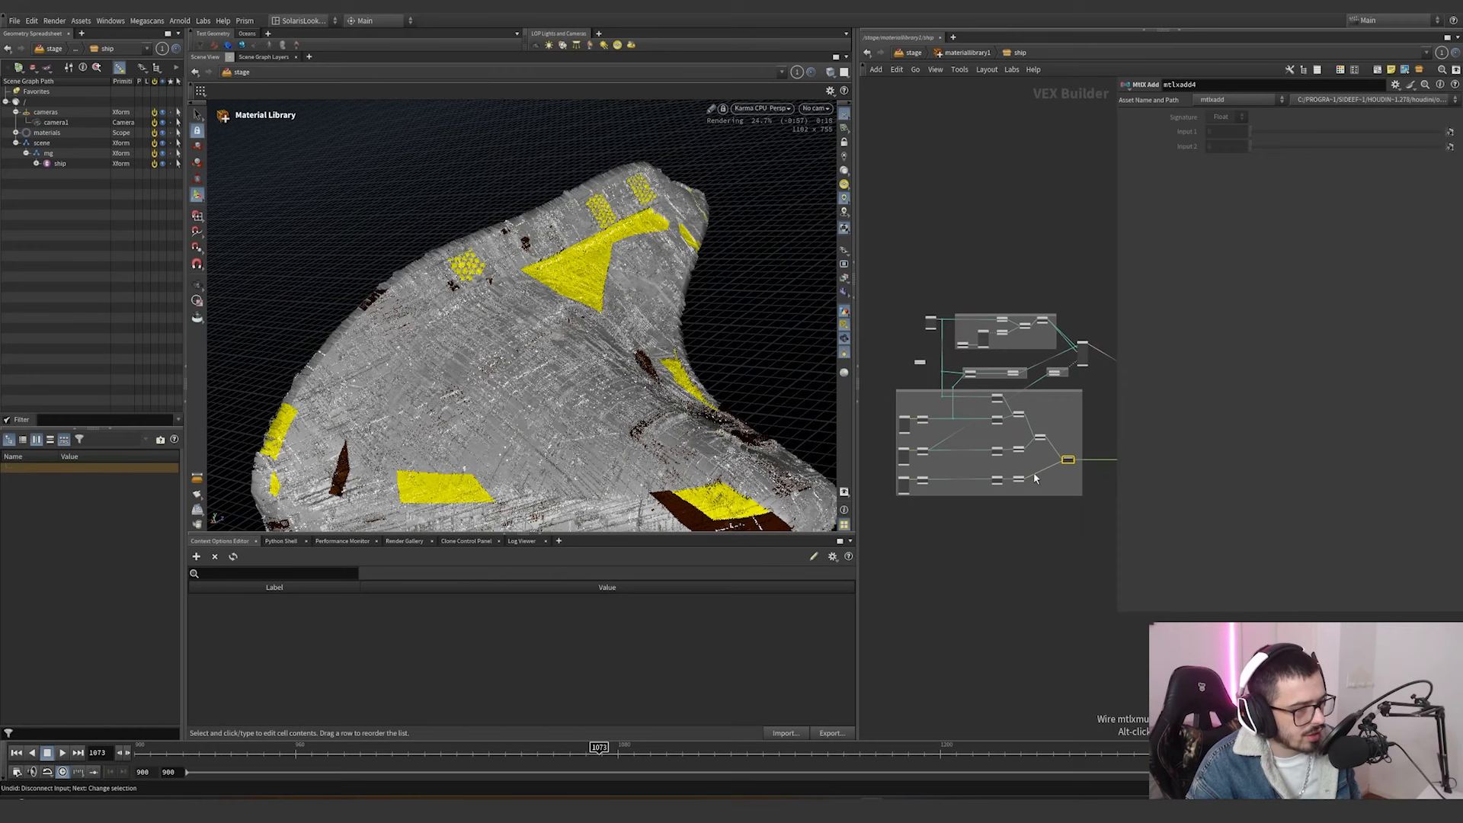
Bypass the three hex-tiled triplanar branches with their remap and multiply nodes, leaving mtlxremap1's branch active, and inspect the ship's displacement.
{"action": "scroll", "coordinate": [987, 476], "scroll_direction": "up", "scroll_amount": 3}
{"action": "middle_click_drag", "start_coordinate": [957, 541], "coordinate": [1012, 527]}
{"action": "left_click_drag", "start_coordinate": [1054, 543], "coordinate": [866, 353]}
{"action": "middle_click_drag", "start_coordinate": [1071, 517], "coordinate": [984, 516]}
{"action": "left_click_drag", "start_coordinate": [983, 516], "coordinate": [1024, 408], "text": "shift"}
{"action": "left_click", "coordinate": [1025, 403]}
{"action": "left_click", "coordinate": [1022, 467]}
{"action": "left_click", "coordinate": [1025, 539]}
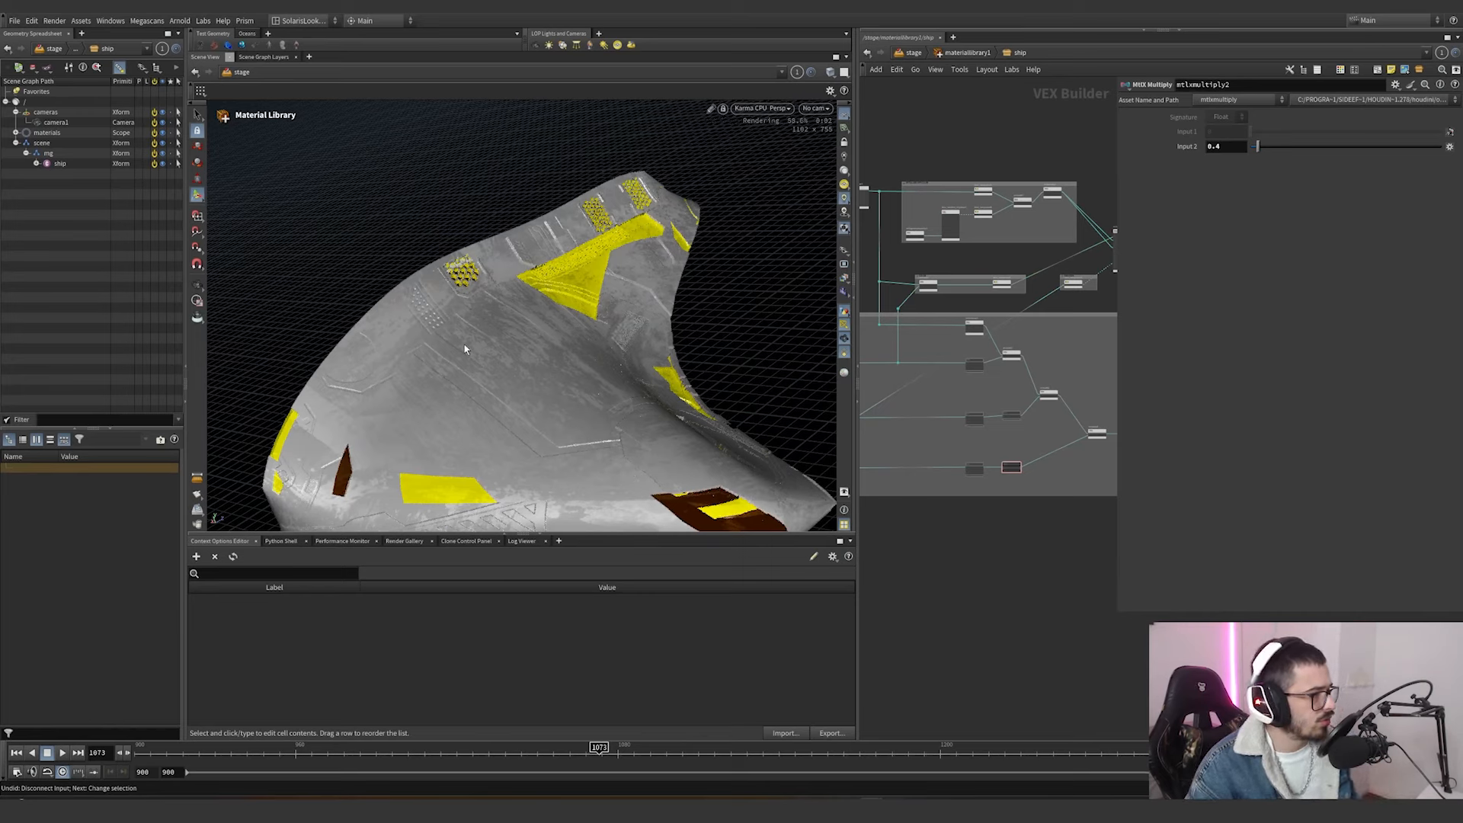
{"action": "middle_click_drag", "start_coordinate": [512, 336], "coordinate": [554, 184], "text": "alt"}
{"action": "right_click_drag", "start_coordinate": [555, 184], "coordinate": [630, 312], "text": "alt"}
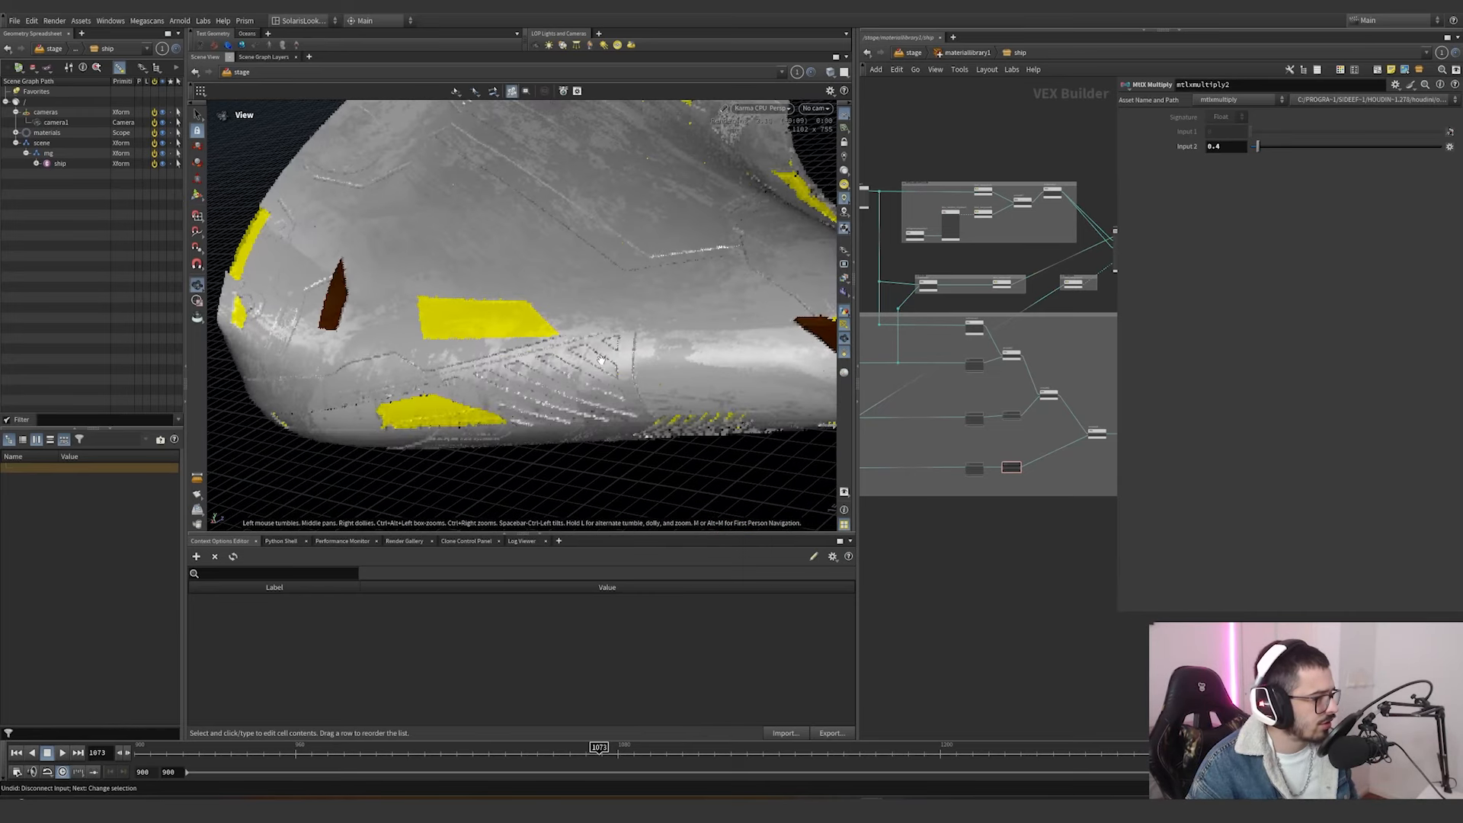
{"action": "middle_click_drag", "start_coordinate": [629, 312], "coordinate": [616, 392], "text": "alt"}
Re-enable the first hex-tiled branch: kma_hextiled_triplanar1, its separate node and mtlxremap2.
{"action": "scroll", "coordinate": [918, 424], "scroll_direction": "down", "scroll_amount": 1}
{"action": "middle_click_drag", "start_coordinate": [917, 424], "coordinate": [986, 427]}
{"action": "scroll", "coordinate": [986, 427], "scroll_direction": "up", "scroll_amount": 3}
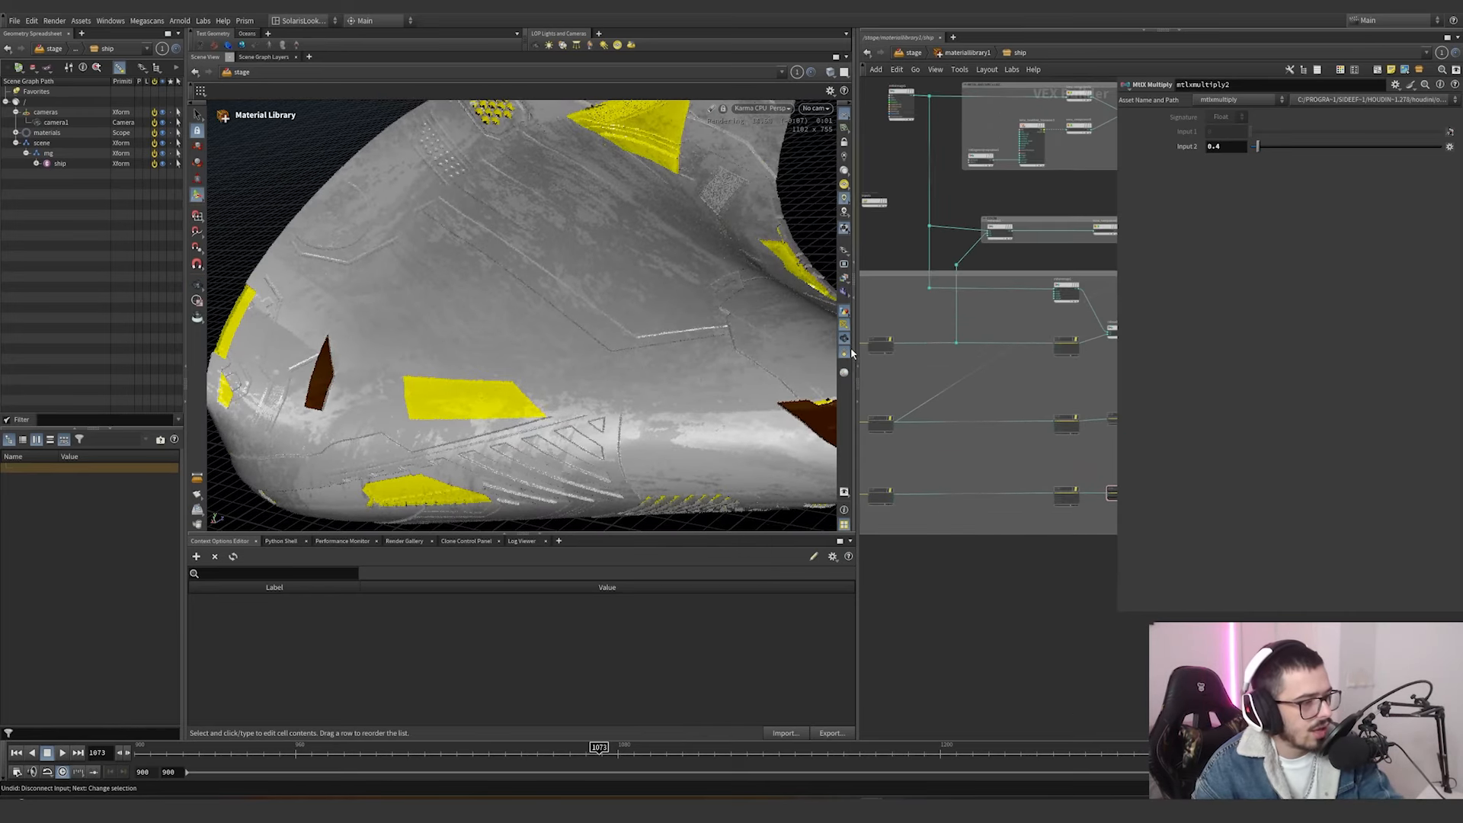
{"action": "middle_click_drag", "start_coordinate": [865, 347], "coordinate": [1007, 383]}
{"action": "scroll", "coordinate": [998, 371], "scroll_direction": "up", "scroll_amount": 4}
{"action": "left_click_drag", "start_coordinate": [1003, 340], "coordinate": [926, 491]}
{"action": "scroll", "coordinate": [924, 493], "scroll_direction": "down", "scroll_amount": 4}
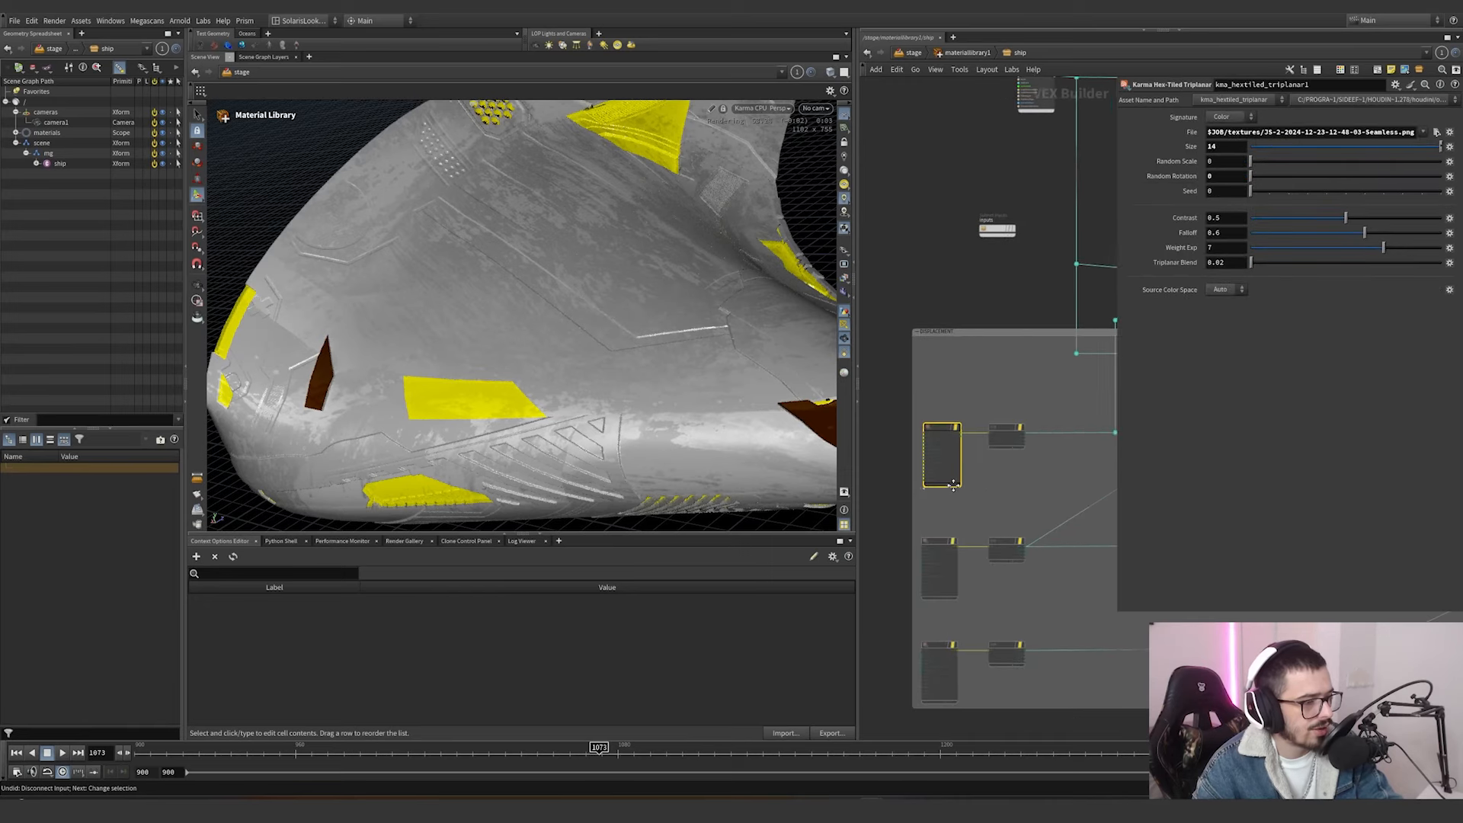
{"action": "middle_click_drag", "start_coordinate": [1015, 476], "coordinate": [982, 474]}
{"action": "scroll", "coordinate": [967, 470], "scroll_direction": "down", "scroll_amount": 2}
{"action": "left_click_drag", "start_coordinate": [1084, 473], "coordinate": [894, 440]}
{"action": "mouse_move", "coordinate": [1068, 443]}
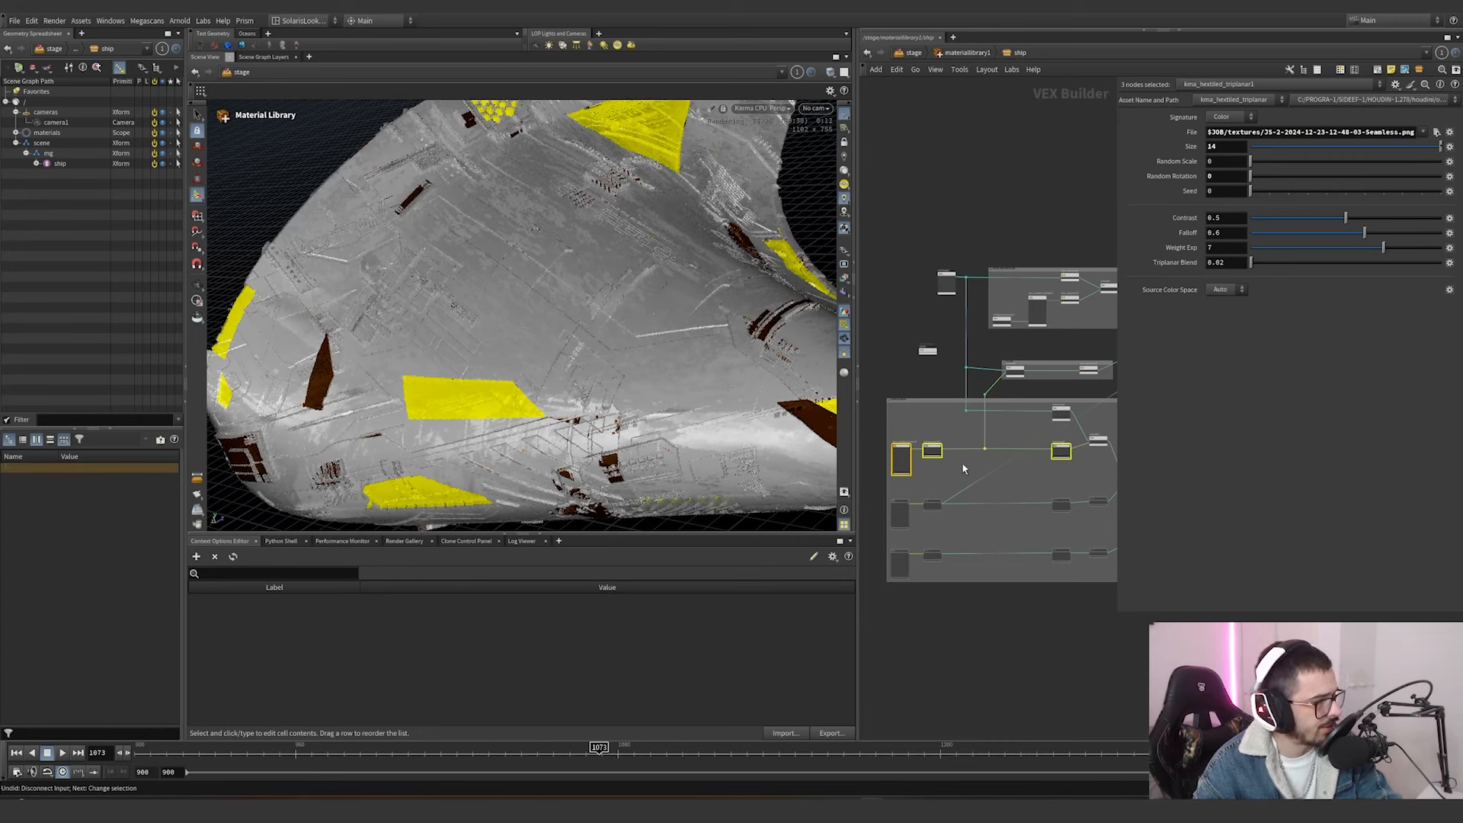
Try an Outlow of -0.3 on mtlxremap2, and undo the change.
{"action": "scroll", "coordinate": [963, 468], "scroll_direction": "up", "scroll_amount": 4}
{"action": "left_click", "coordinate": [996, 399]}
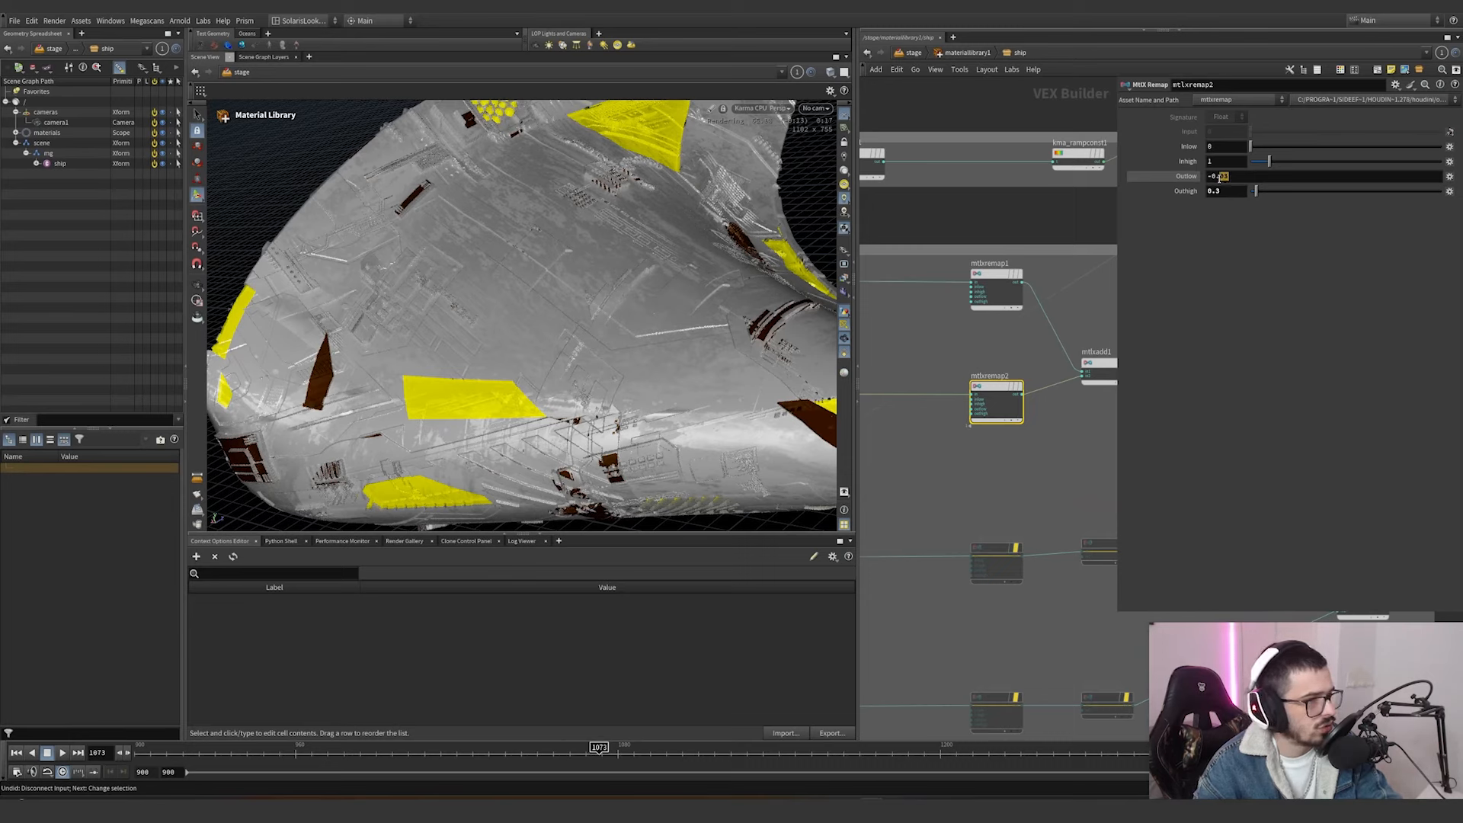
{"action": "left_click", "coordinate": [1219, 177]}
{"action": "type", "text": "-0.3"}
{"action": "key", "text": "Return"}
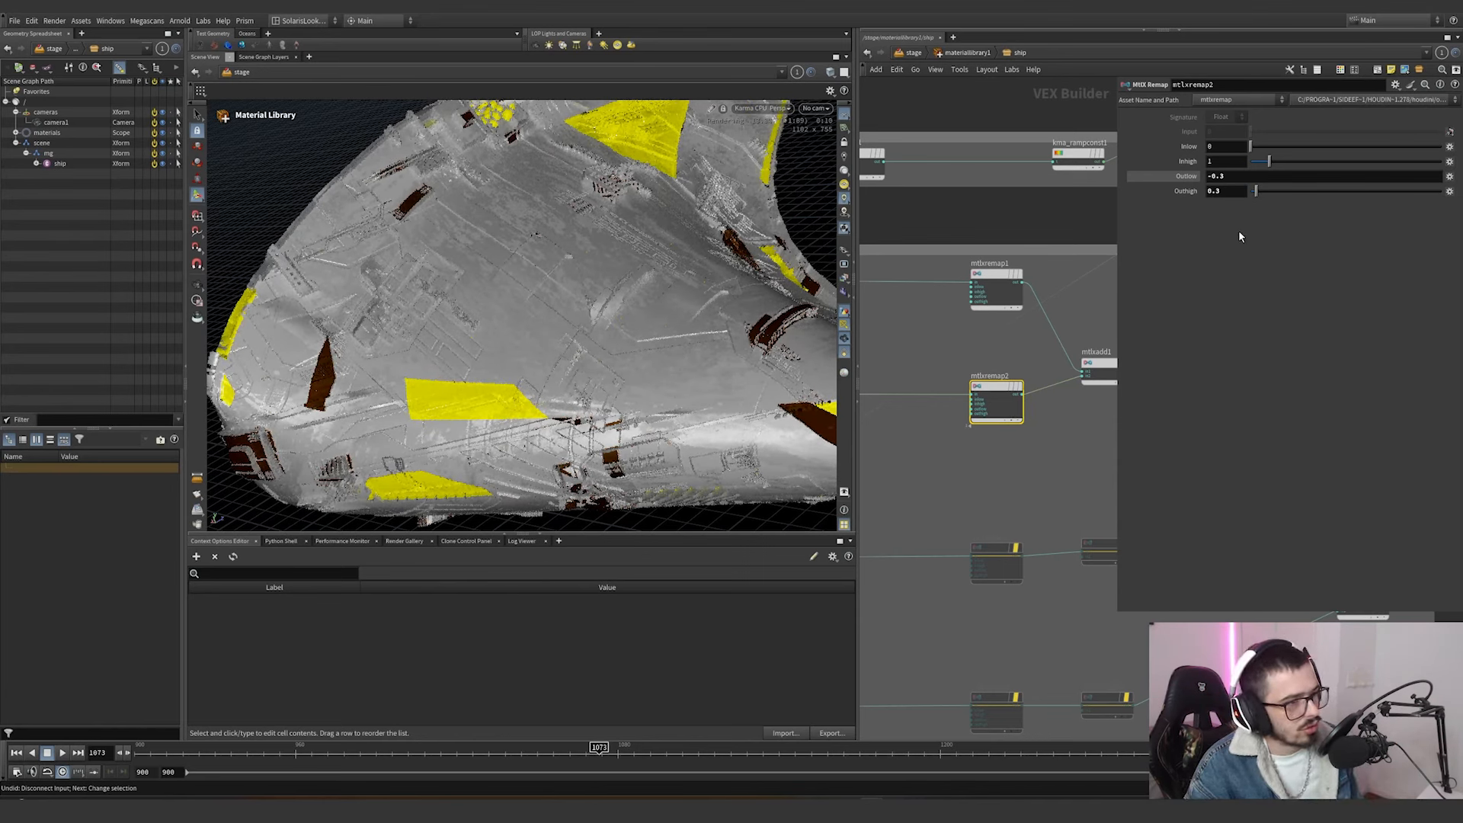
{"action": "key", "text": "ctrl+z"}
{"action": "scroll", "coordinate": [1055, 433], "scroll_direction": "down", "scroll_amount": 2}
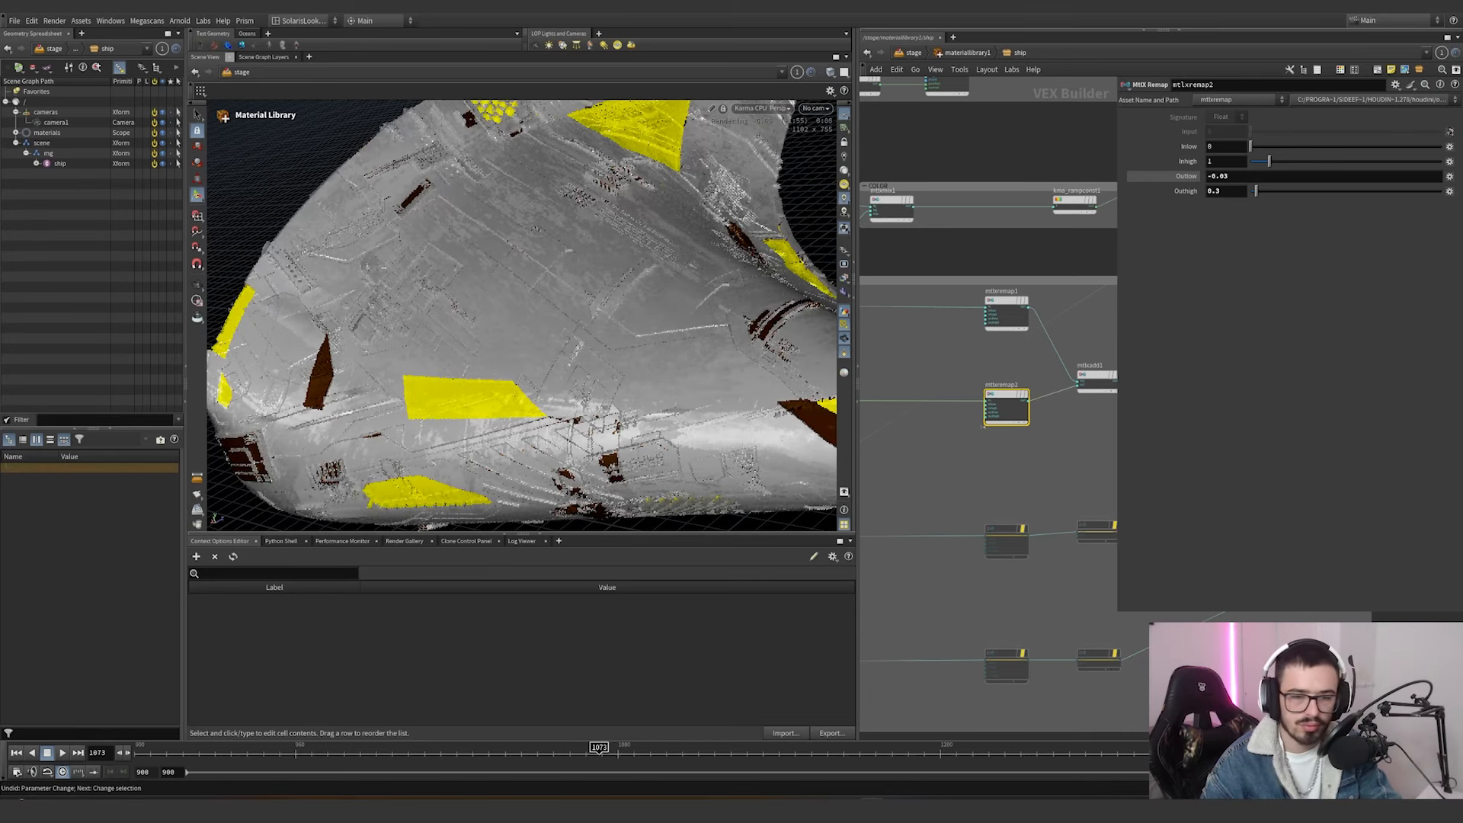
Re-enable the second hex-tiled branch: kma_hextiled_triplanar2 with its separate, remap and multiply nodes.
{"action": "scroll", "coordinate": [1013, 495], "scroll_direction": "down", "scroll_amount": 3}
{"action": "middle_click_drag", "start_coordinate": [1013, 495], "coordinate": [1041, 393]}
{"action": "scroll", "coordinate": [1076, 404], "scroll_direction": "down", "scroll_amount": 1}
{"action": "left_click_drag", "start_coordinate": [1081, 393], "coordinate": [874, 440]}
{"action": "scroll", "coordinate": [883, 412], "scroll_direction": "up", "scroll_amount": 5}
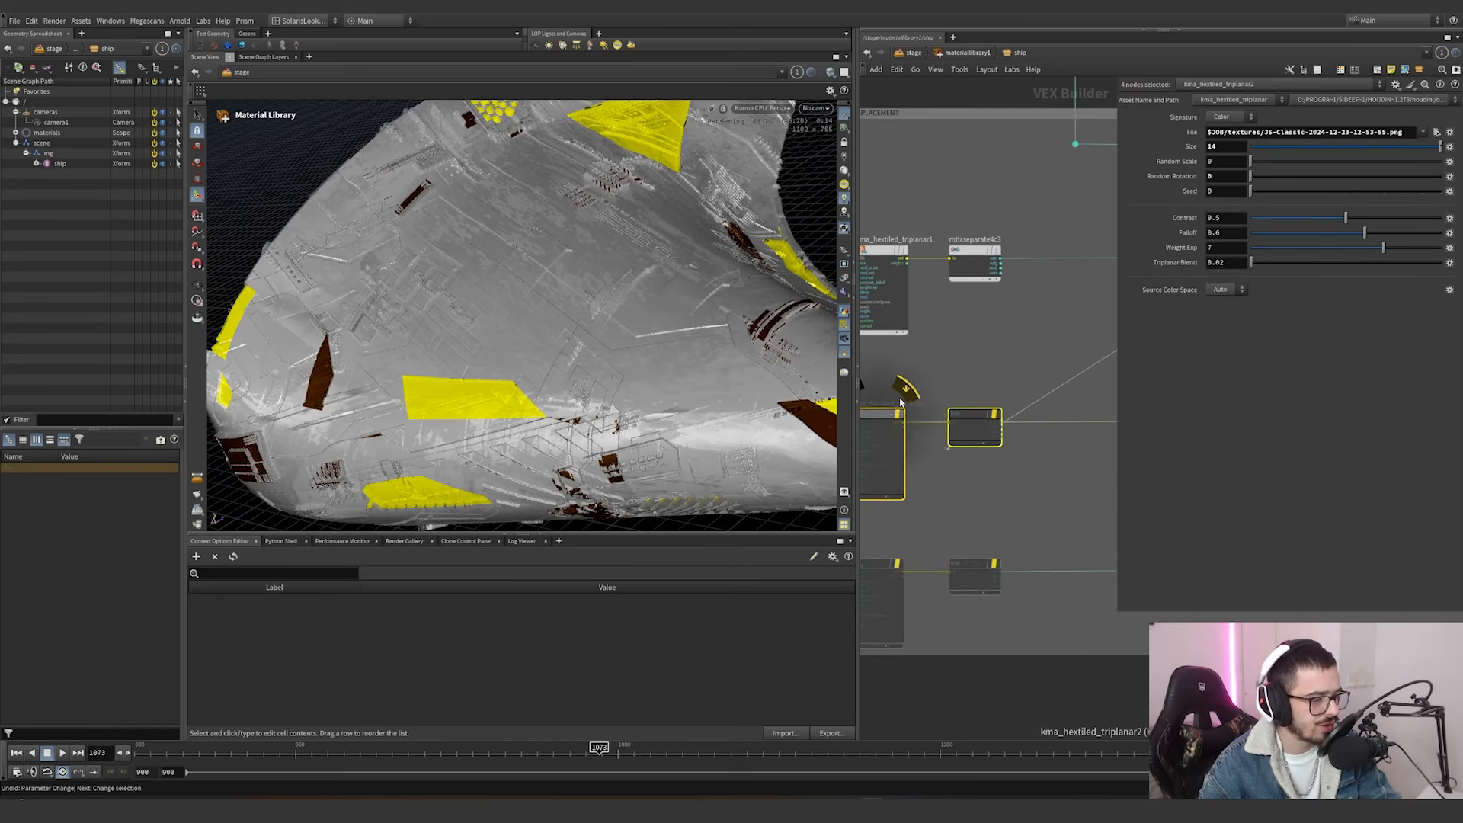
{"action": "left_click", "coordinate": [912, 394]}
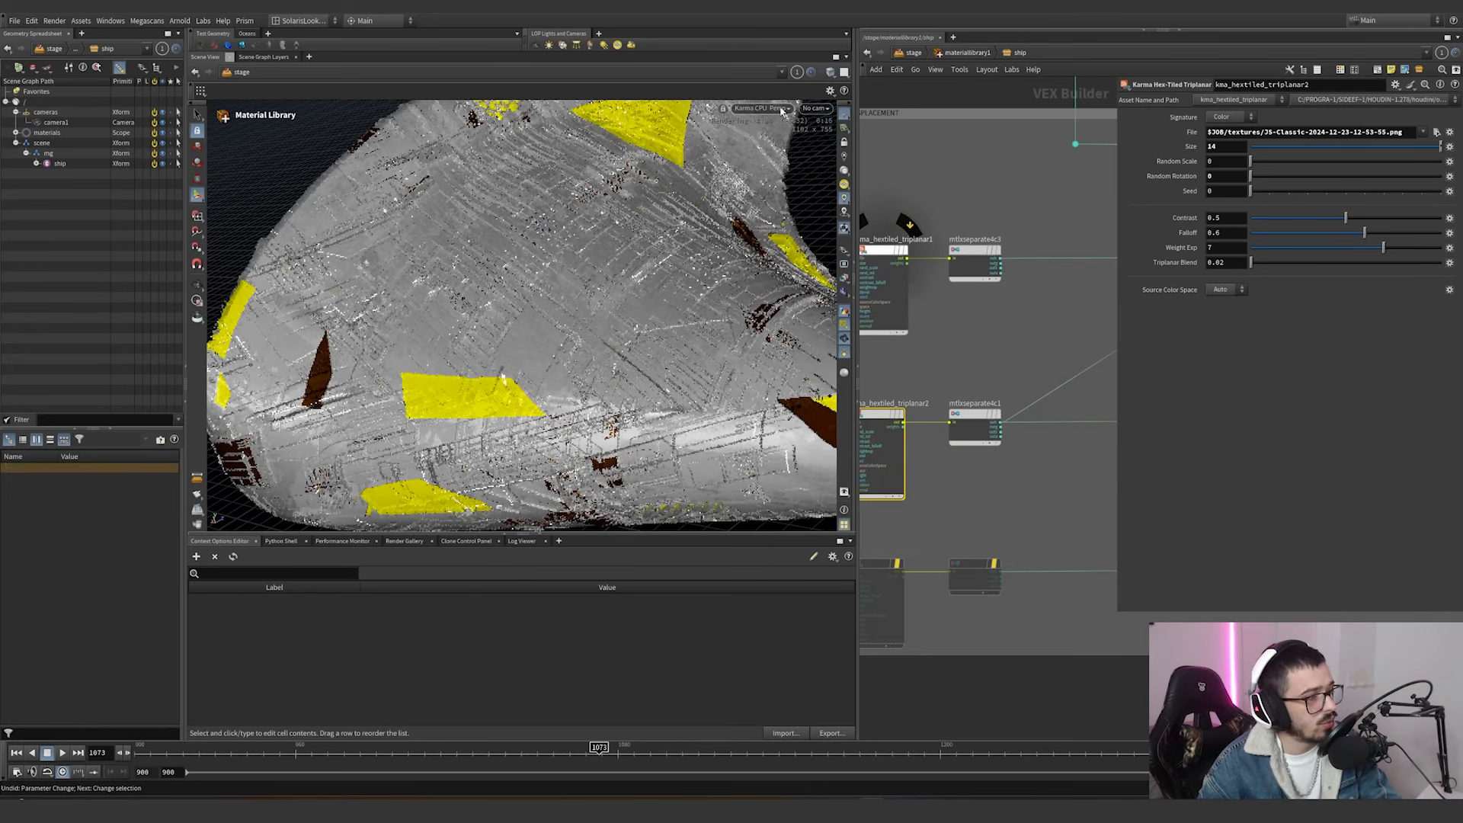
Switch the viewport renderer to Karma XPU and frame the ship's displaced surface more closely.
{"action": "left_click", "coordinate": [782, 109]}
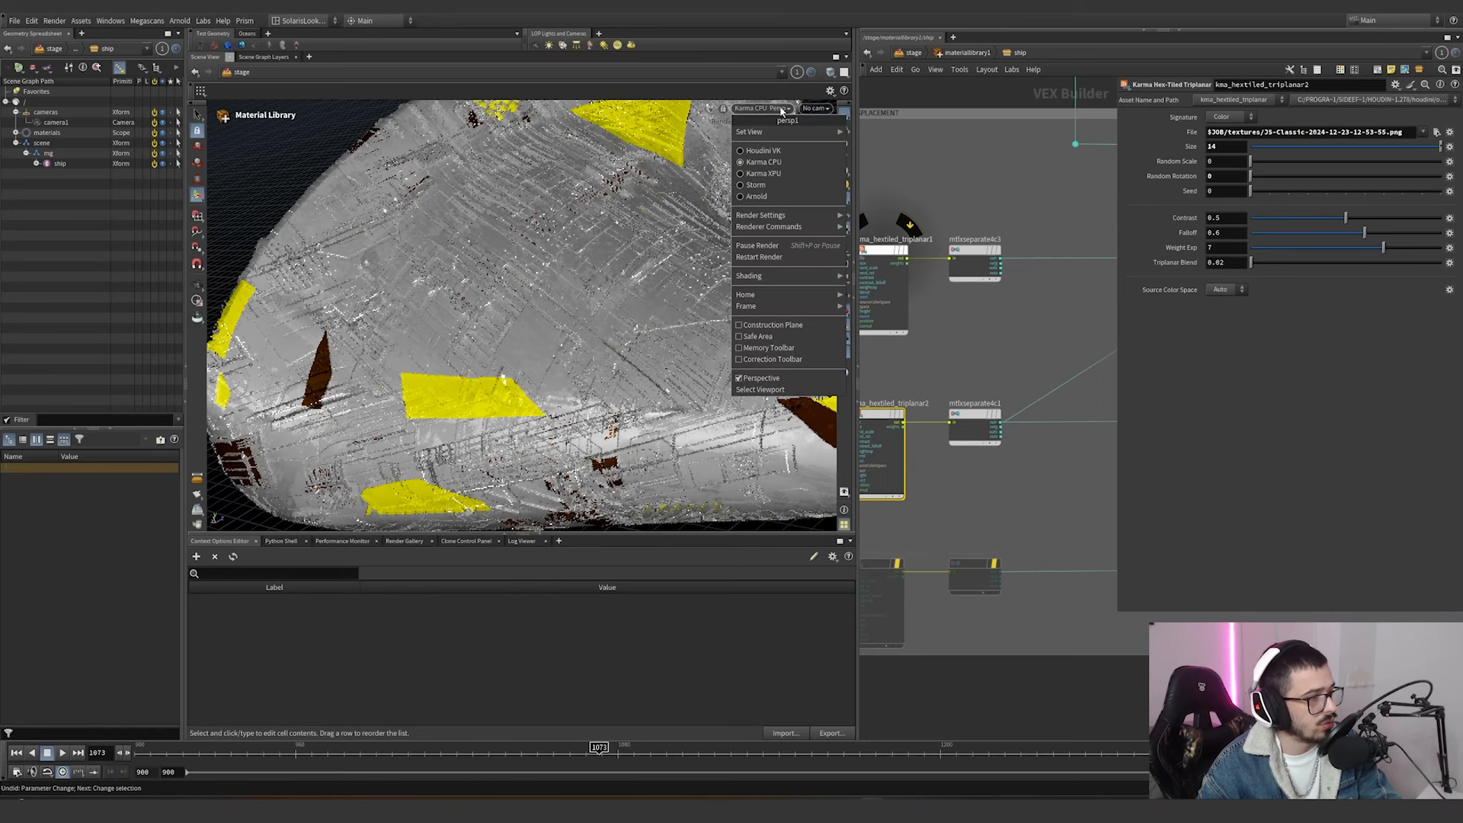
{"action": "left_click", "coordinate": [763, 173]}
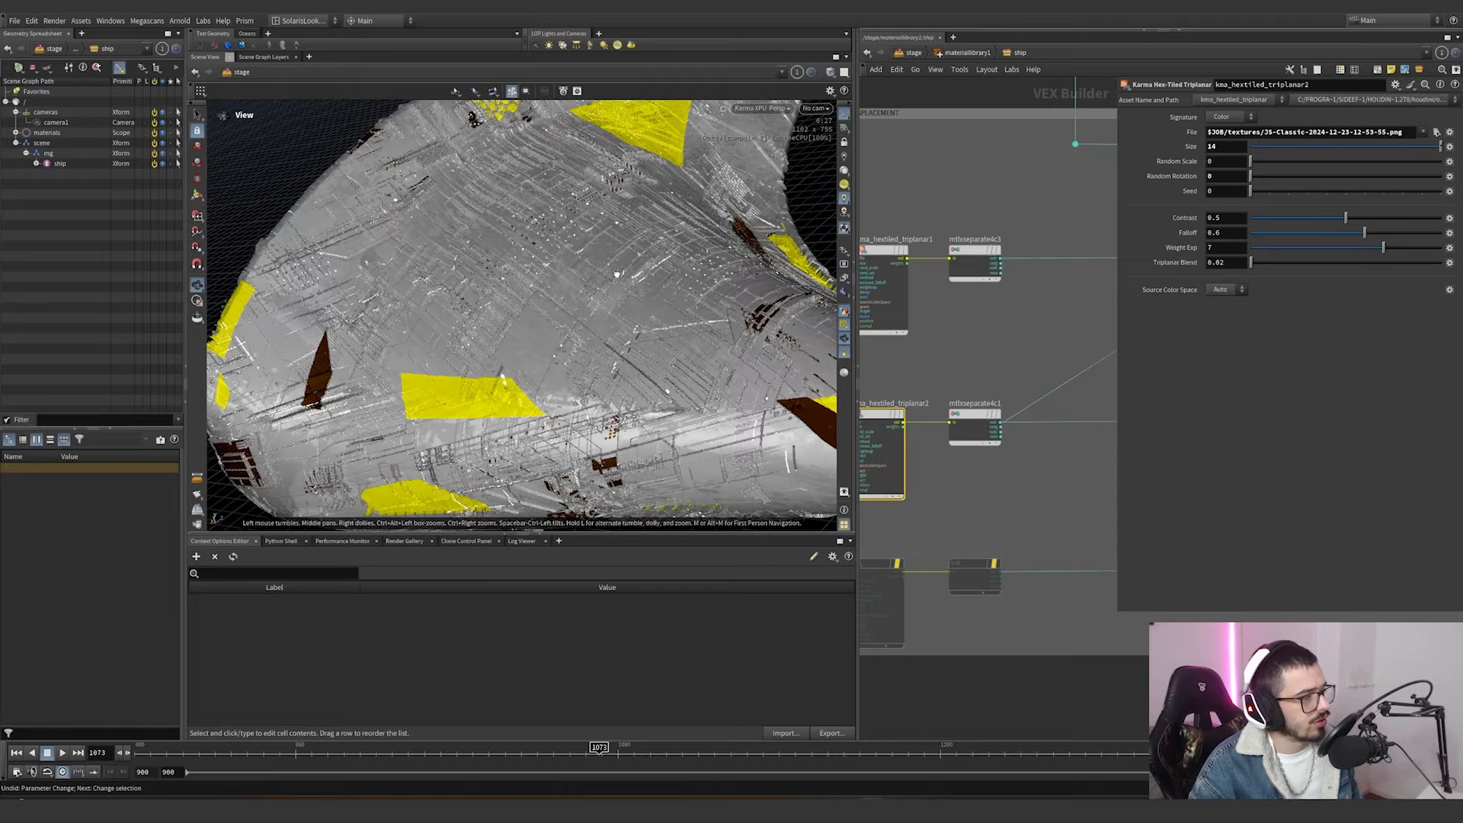
{"action": "left_click_drag", "start_coordinate": [620, 274], "coordinate": [614, 320], "text": "alt"}
{"action": "middle_click_drag", "start_coordinate": [615, 320], "coordinate": [568, 302], "text": "alt"}
{"action": "scroll", "coordinate": [994, 491], "scroll_direction": "down", "scroll_amount": 5}
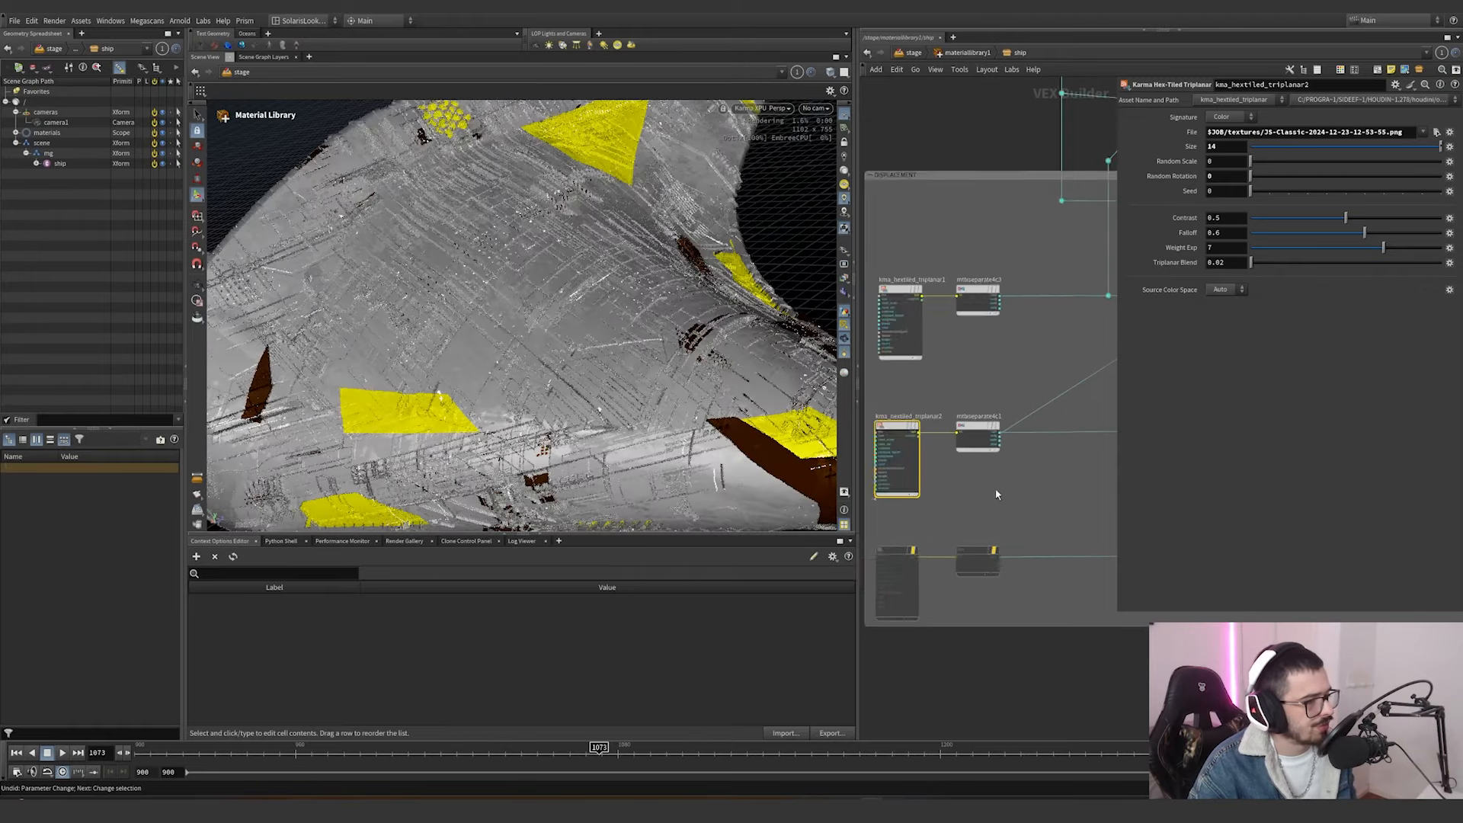
Compare the texture files and tiling settings of kma_hextiled_triplanar1 and kma_hextiled_triplanar2.
{"action": "middle_click_drag", "start_coordinate": [971, 486], "coordinate": [942, 462]}
{"action": "scroll", "coordinate": [629, 339], "scroll_direction": "up", "scroll_amount": 3}
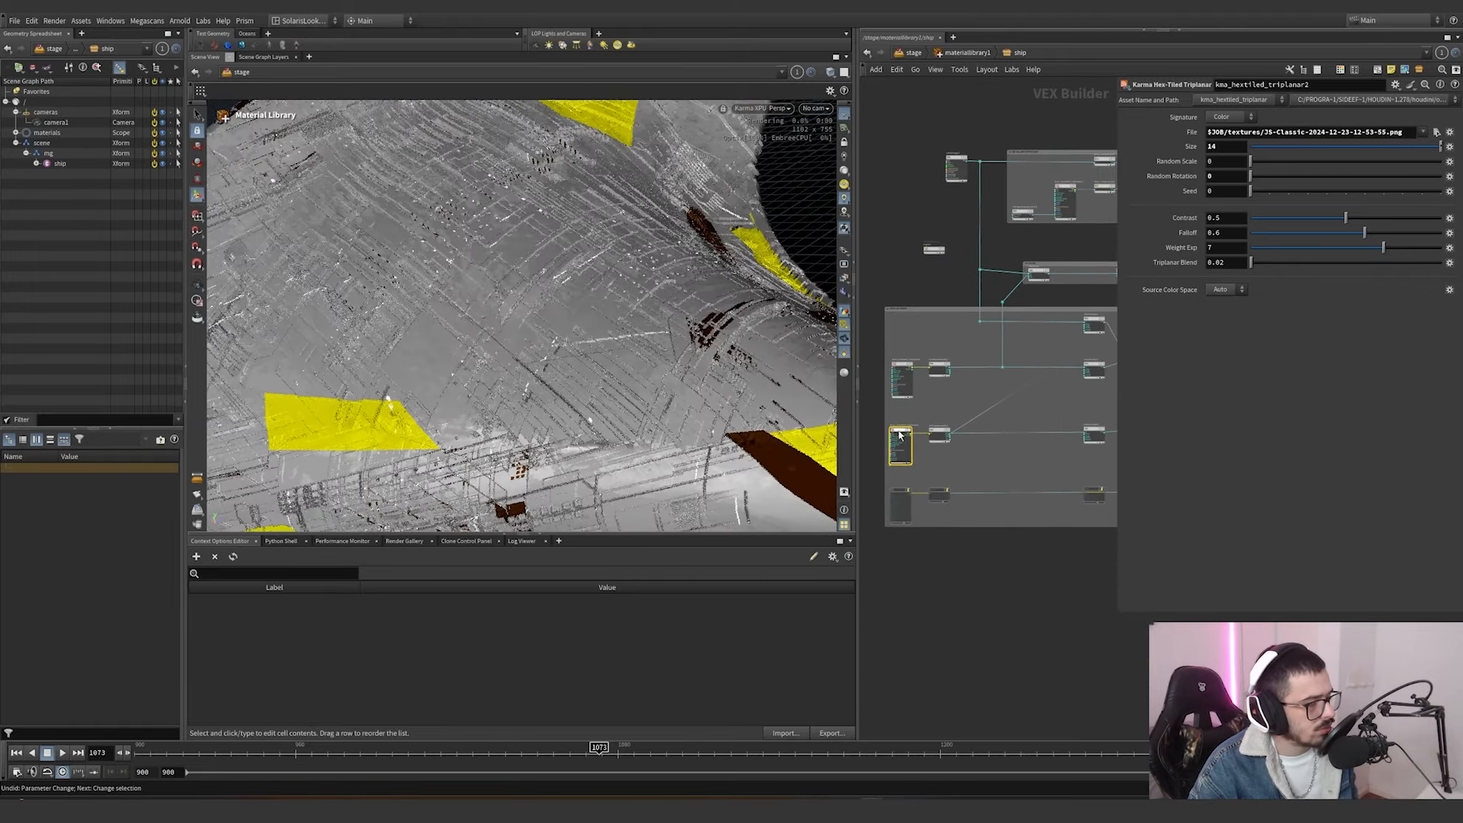
{"action": "scroll", "coordinate": [999, 423], "scroll_direction": "down", "scroll_amount": 2}
{"action": "middle_click_drag", "start_coordinate": [876, 457], "coordinate": [964, 444]}
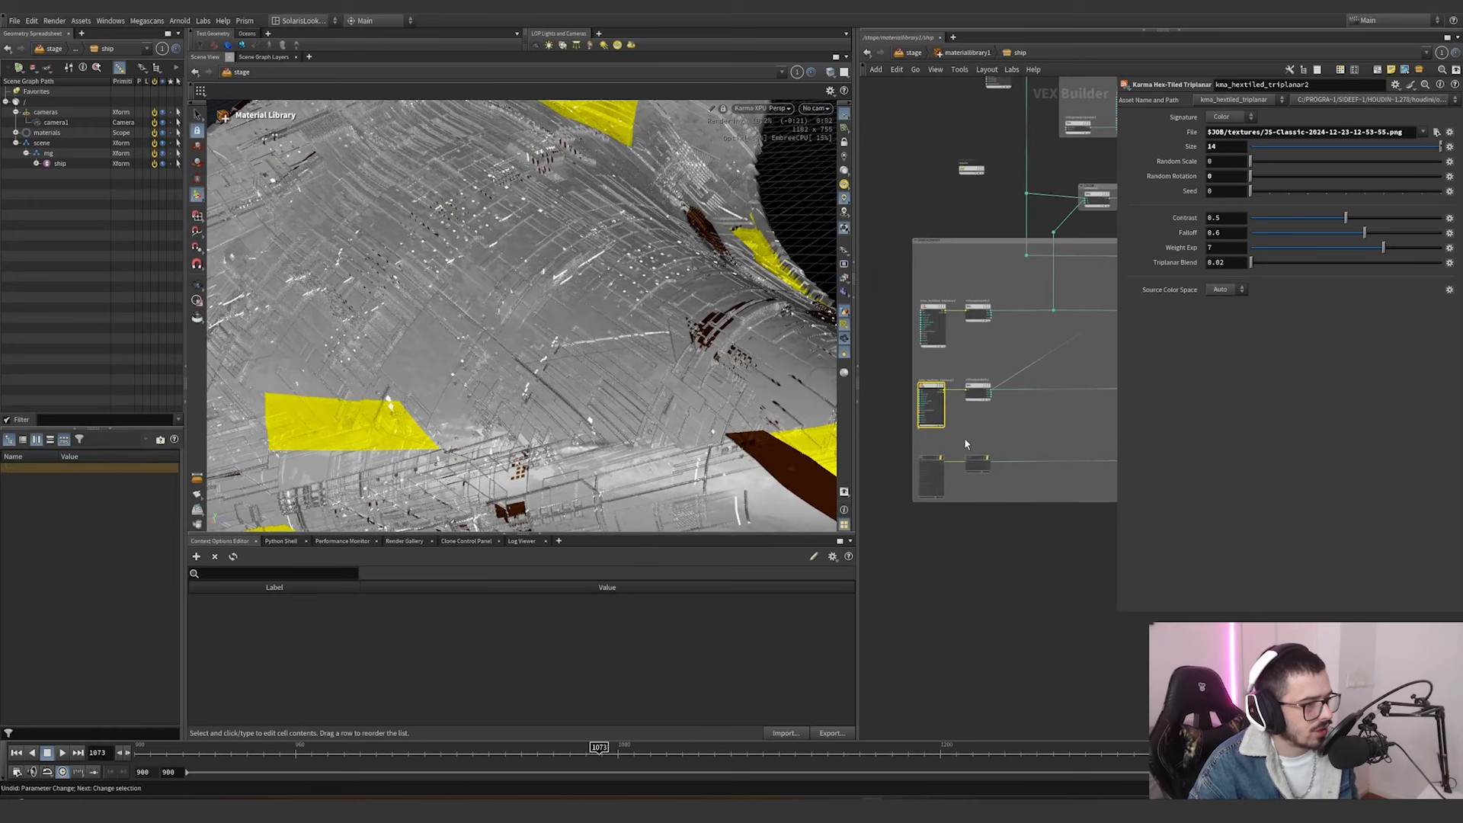
{"action": "left_click", "coordinate": [933, 324]}
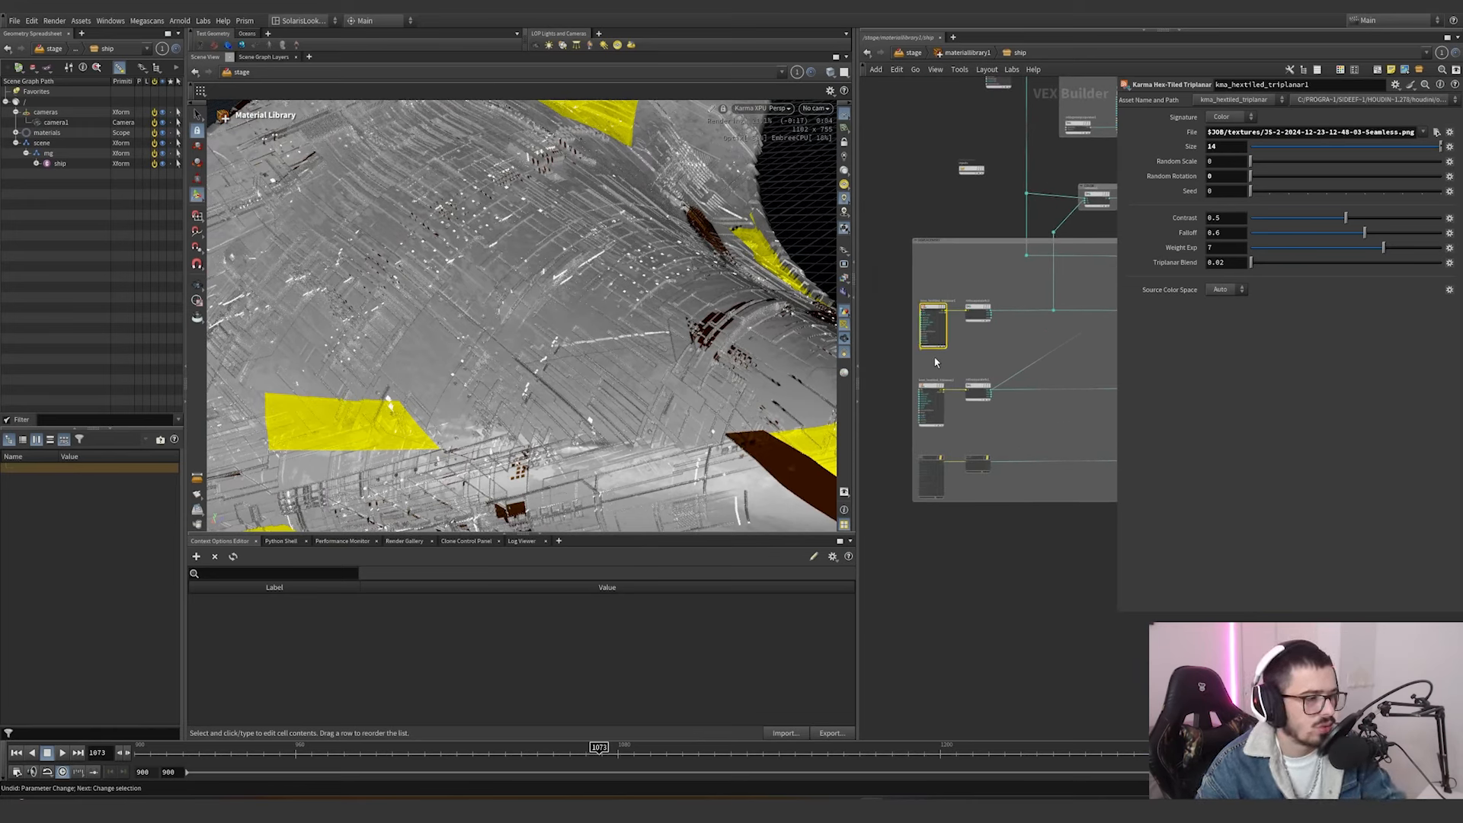
{"action": "left_click", "coordinate": [934, 403]}
{"action": "left_click_drag", "start_coordinate": [927, 446], "coordinate": [919, 416]}
{"action": "left_click", "coordinate": [924, 320]}
{"action": "left_click", "coordinate": [933, 407]}
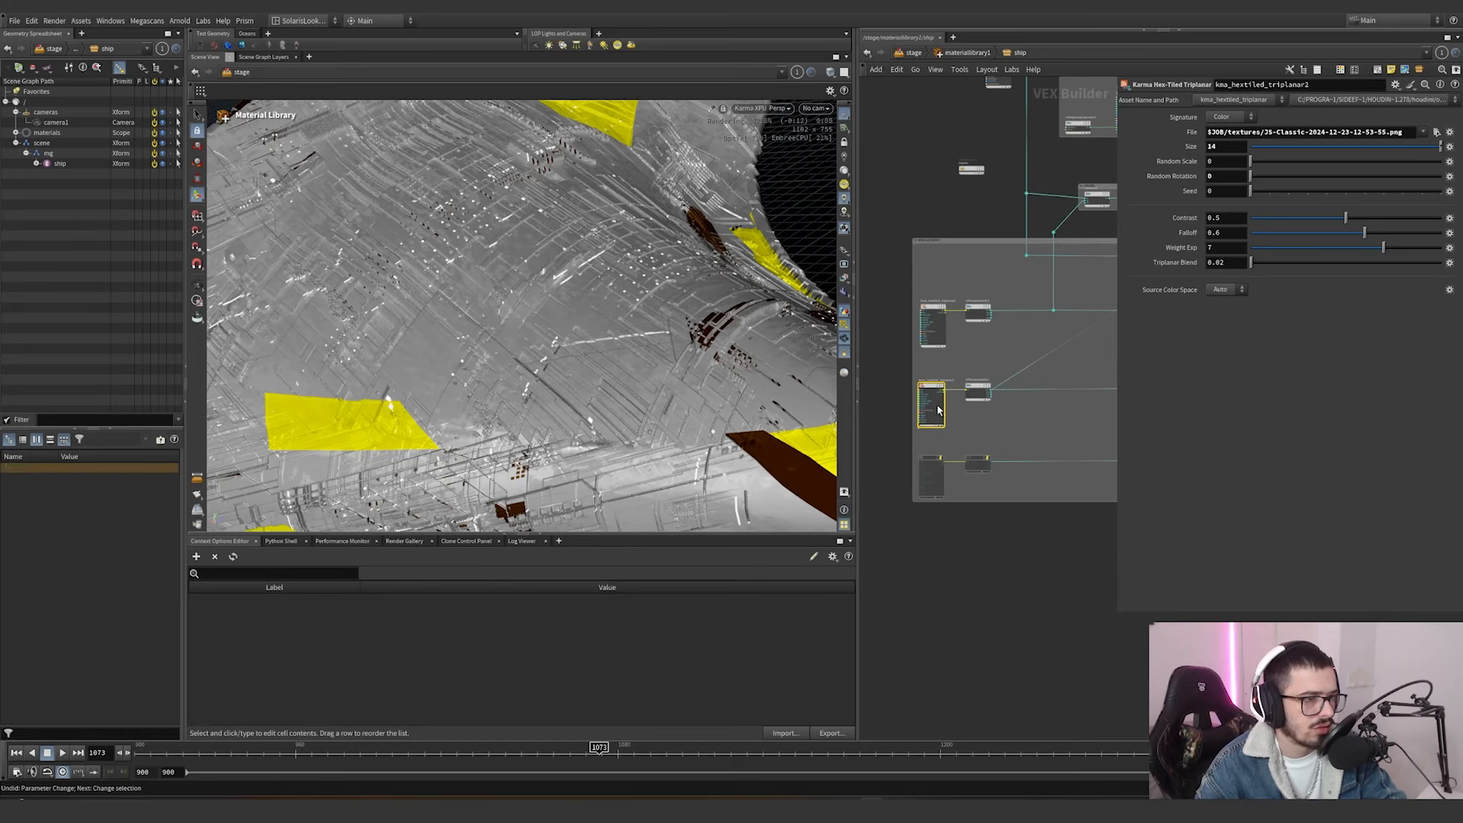
{"action": "left_click_drag", "start_coordinate": [924, 330], "coordinate": [924, 331]}
{"action": "left_click", "coordinate": [924, 412]}
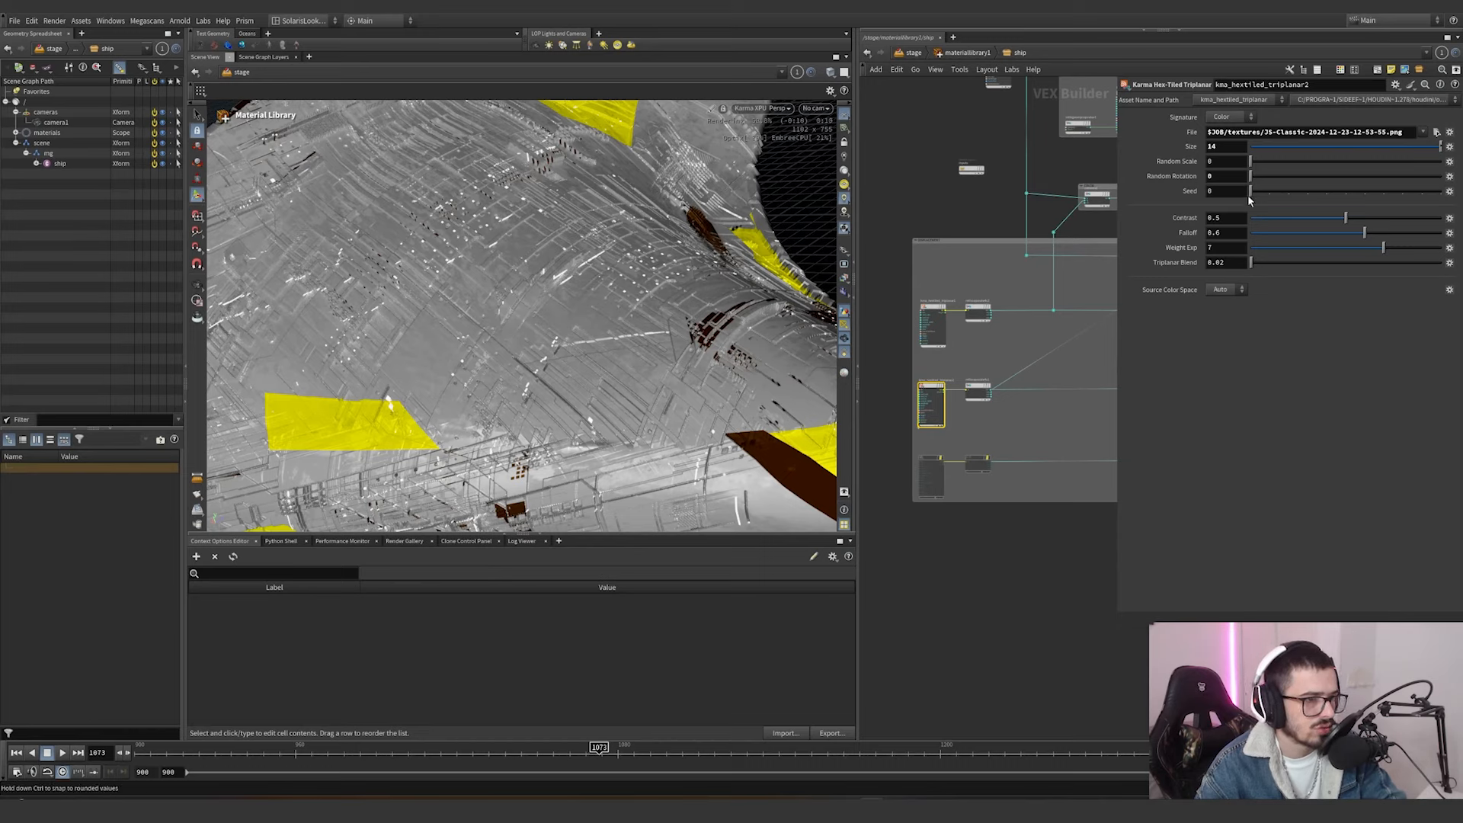
Compare the output ranges of mtlxremap2 and mtlxremap3, and check the multiplier on mtlxmultiply1.
{"action": "scroll", "coordinate": [932, 440], "scroll_direction": "up", "scroll_amount": 3}
{"action": "middle_click_drag", "start_coordinate": [1019, 412], "coordinate": [901, 411]}
{"action": "scroll", "coordinate": [901, 412], "scroll_direction": "down", "scroll_amount": 1}
{"action": "left_click", "coordinate": [962, 372]}
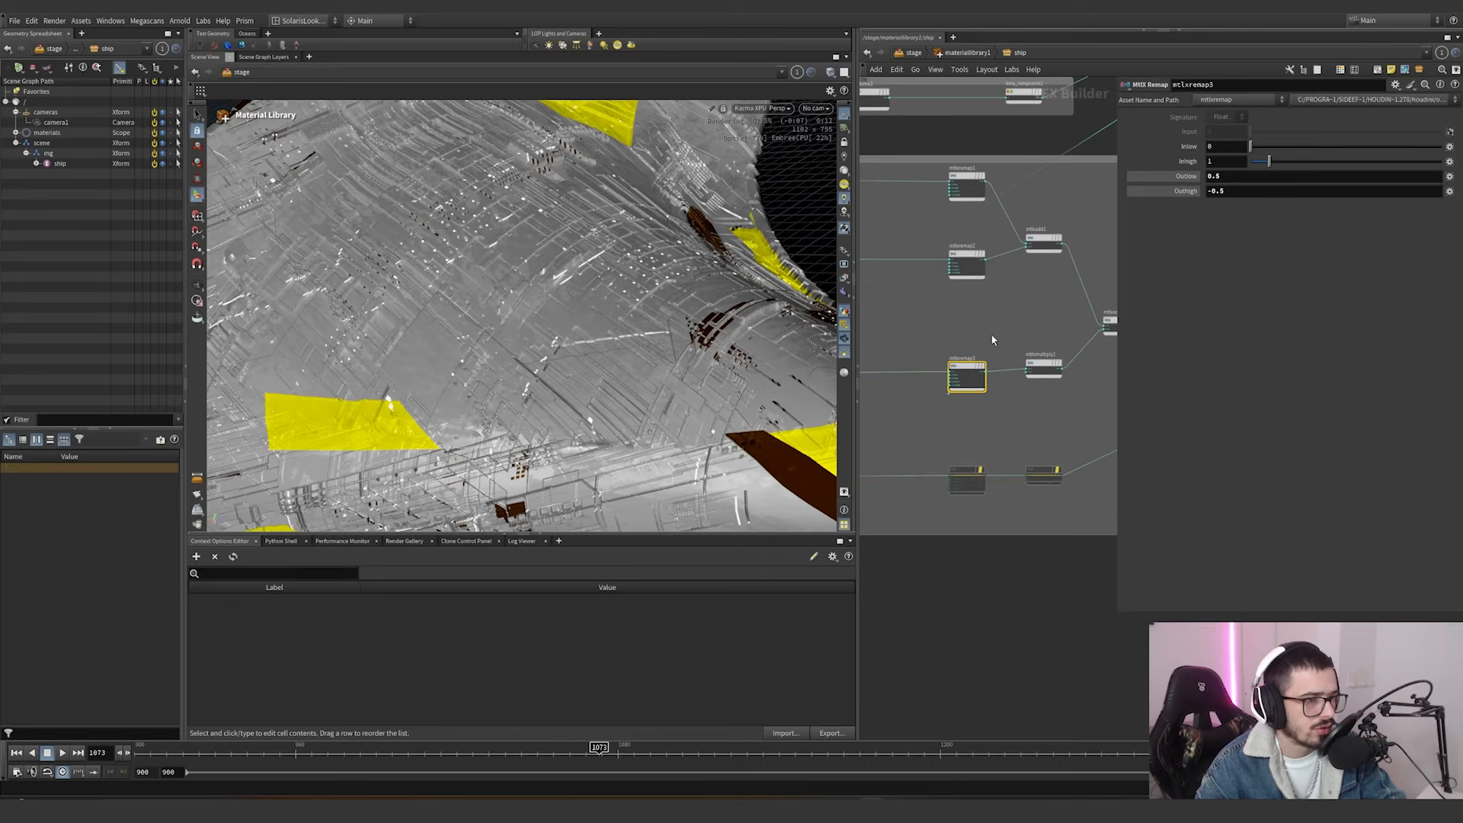
{"action": "left_click", "coordinate": [952, 253]}
{"action": "left_click", "coordinate": [965, 368]}
{"action": "left_click", "coordinate": [1043, 366]}
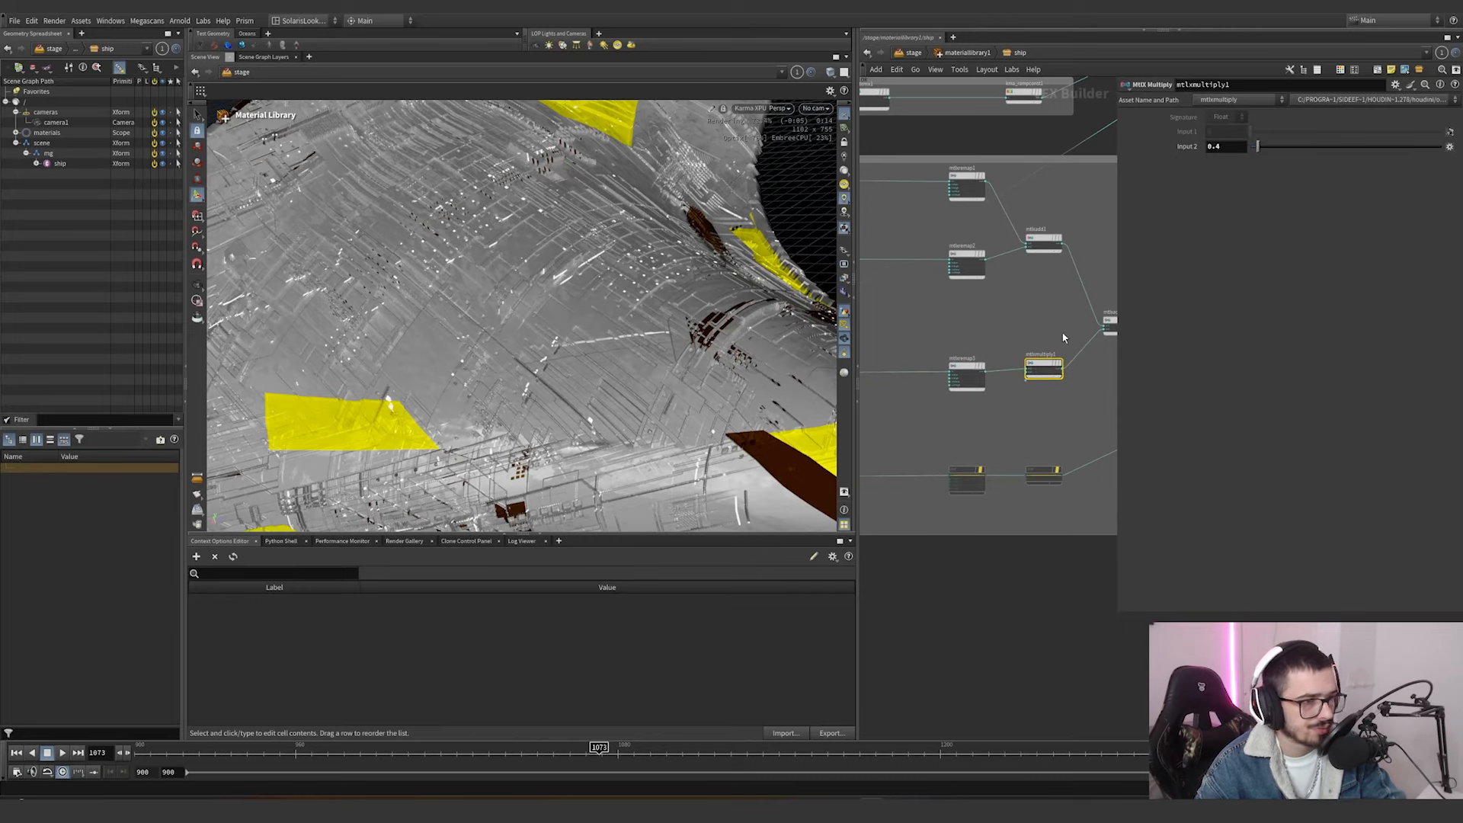
Re-enable the last hex-tiled displacement branch: kma_hextiled_triplanar4 with its separate, remap and multiply nodes, with the ship surface framed at a low angle.
{"action": "middle_click_drag", "start_coordinate": [1063, 326], "coordinate": [968, 361]}
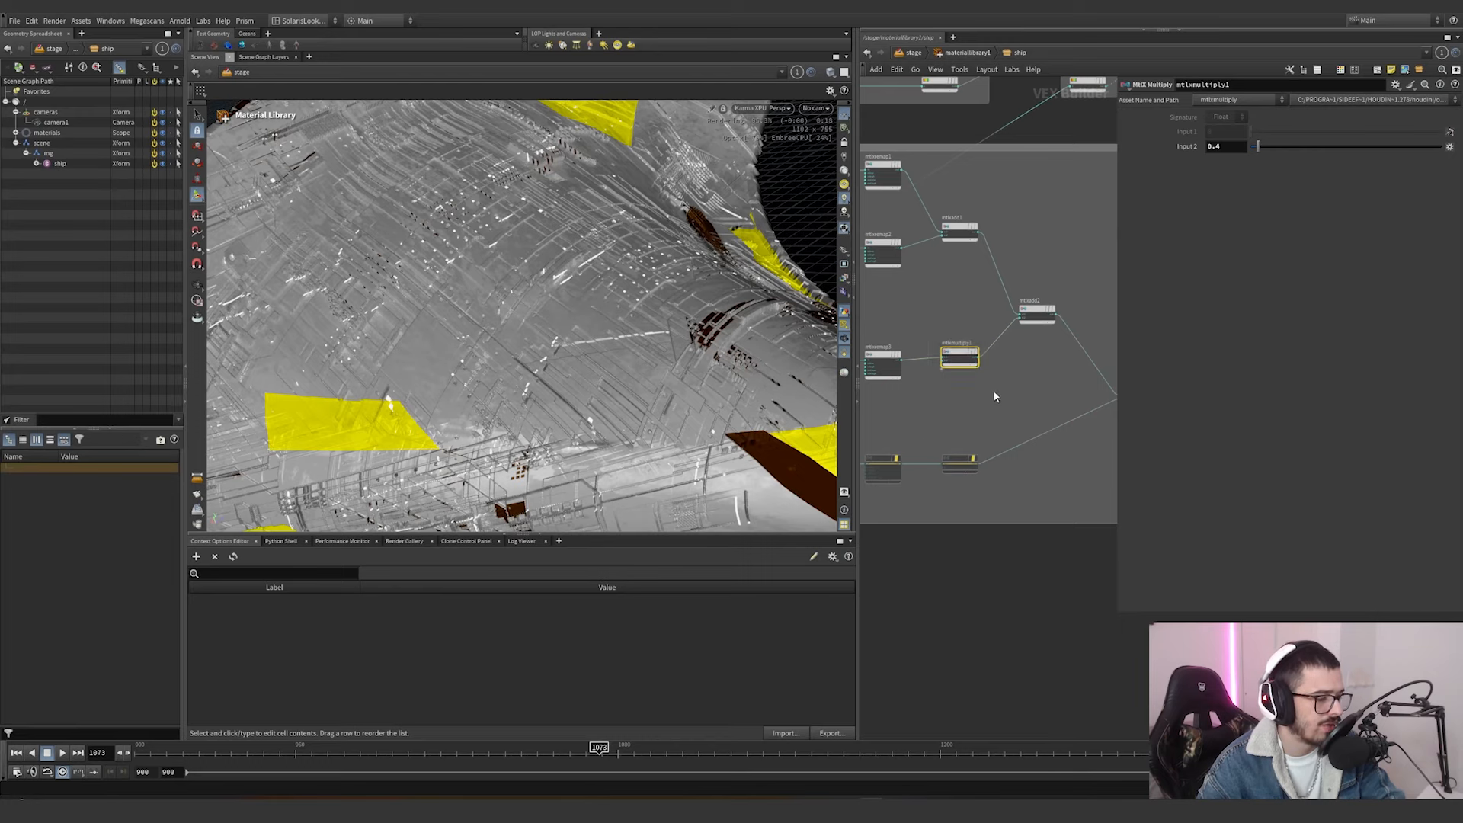
{"action": "scroll", "coordinate": [929, 309], "scroll_direction": "down", "scroll_amount": 3}
{"action": "scroll", "coordinate": [1060, 452], "scroll_direction": "up", "scroll_amount": 2}
{"action": "middle_click_drag", "start_coordinate": [1060, 452], "coordinate": [985, 444]}
{"action": "scroll", "coordinate": [985, 443], "scroll_direction": "down", "scroll_amount": 3}
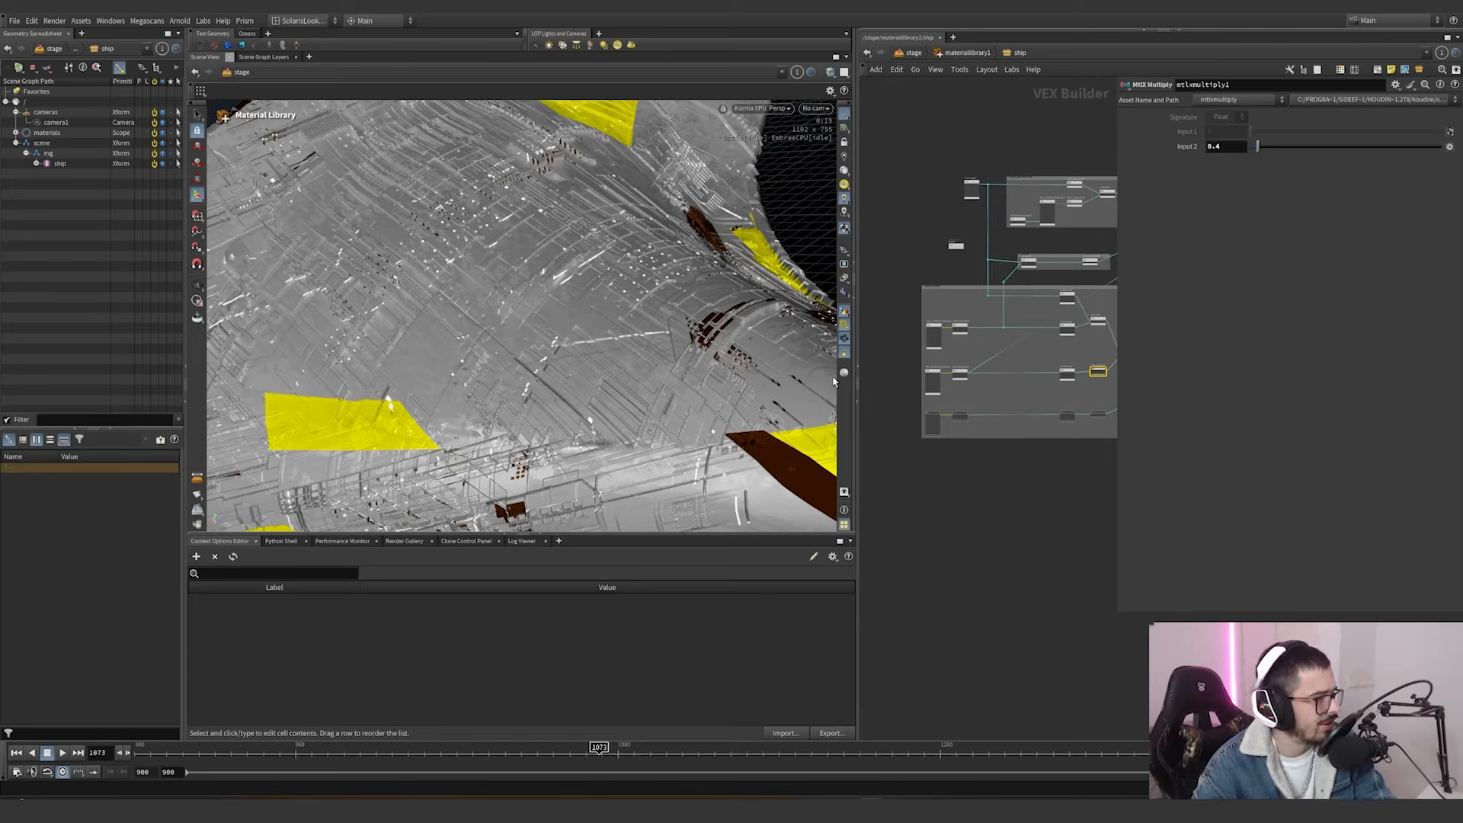
{"action": "left_click_drag", "start_coordinate": [495, 297], "coordinate": [536, 293], "text": "alt"}
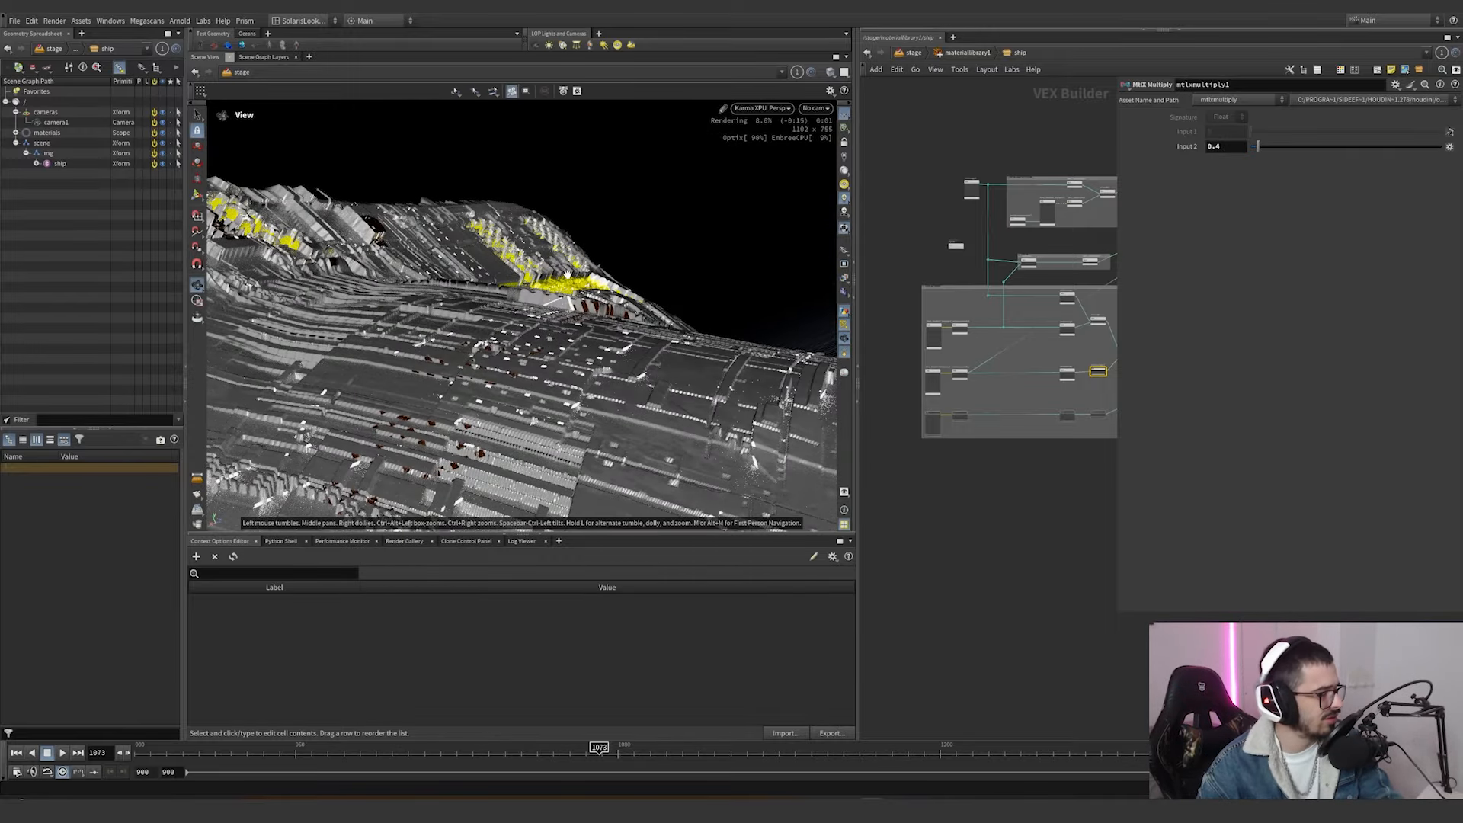
{"action": "middle_click_drag", "start_coordinate": [1020, 447], "coordinate": [988, 450]}
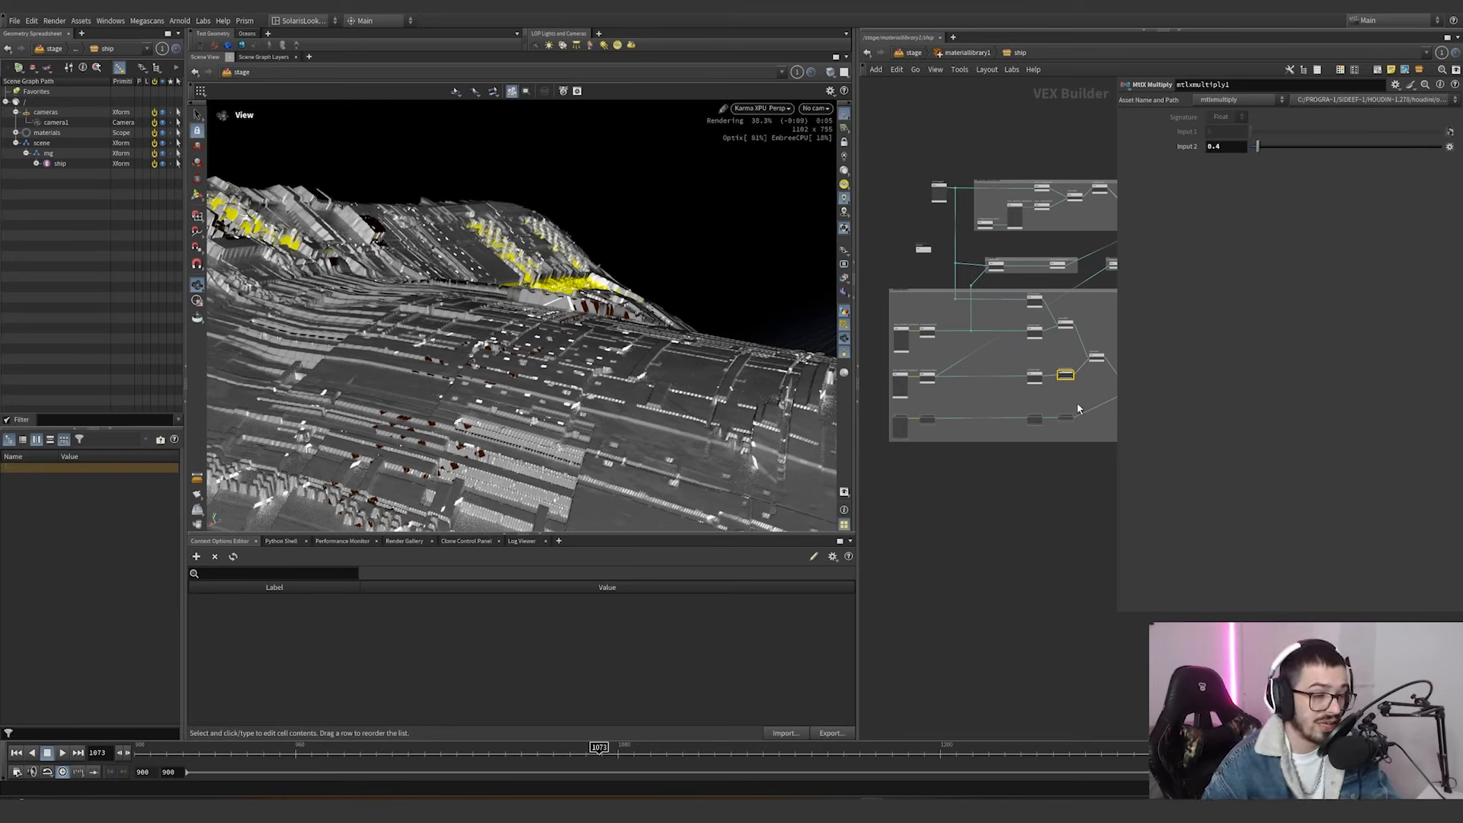
{"action": "left_click_drag", "start_coordinate": [1072, 404], "coordinate": [865, 448]}
{"action": "scroll", "coordinate": [1065, 422], "scroll_direction": "up", "scroll_amount": 3}
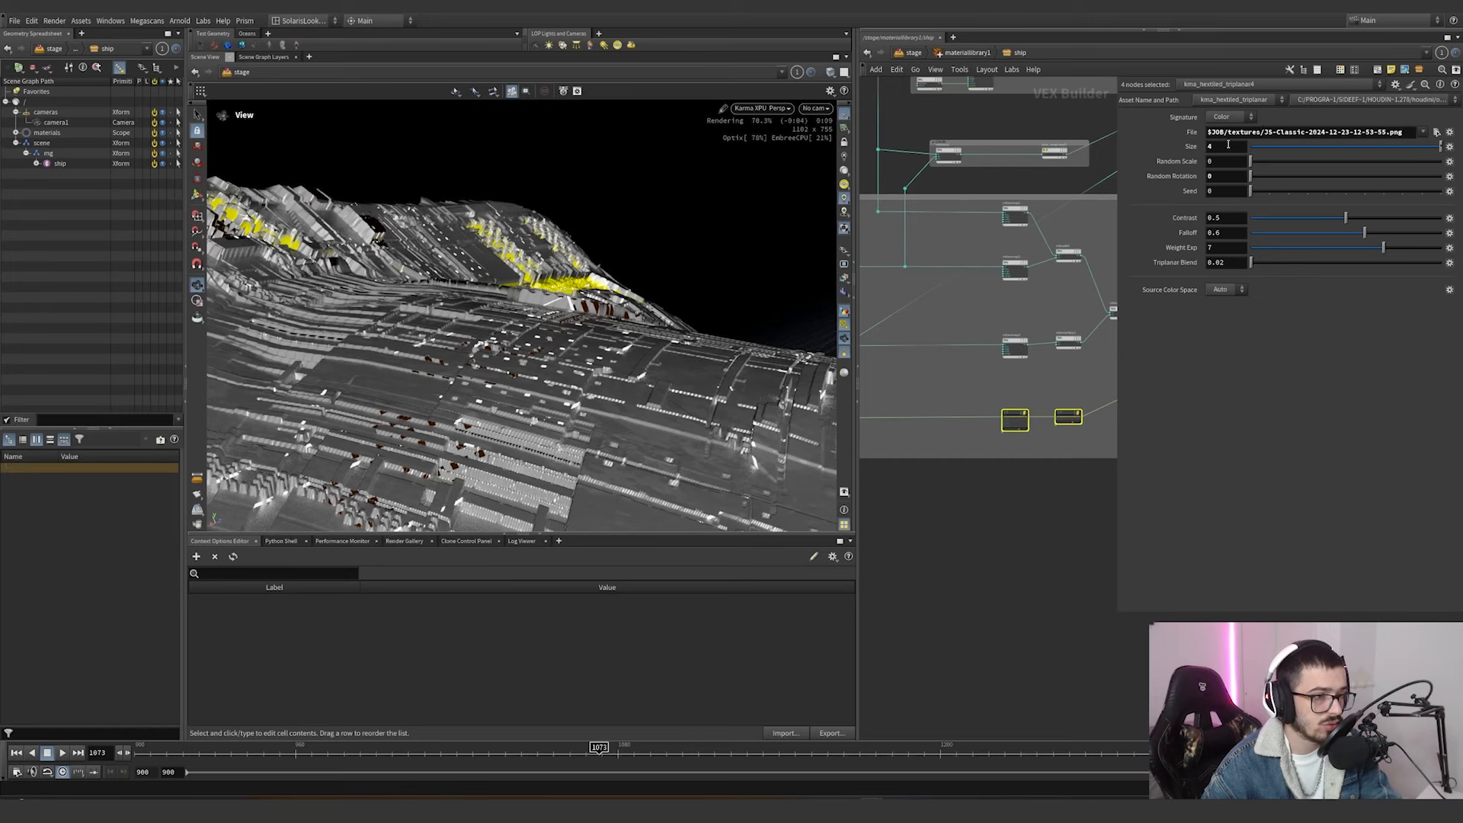
{"action": "mouse_move", "coordinate": [1082, 404]}
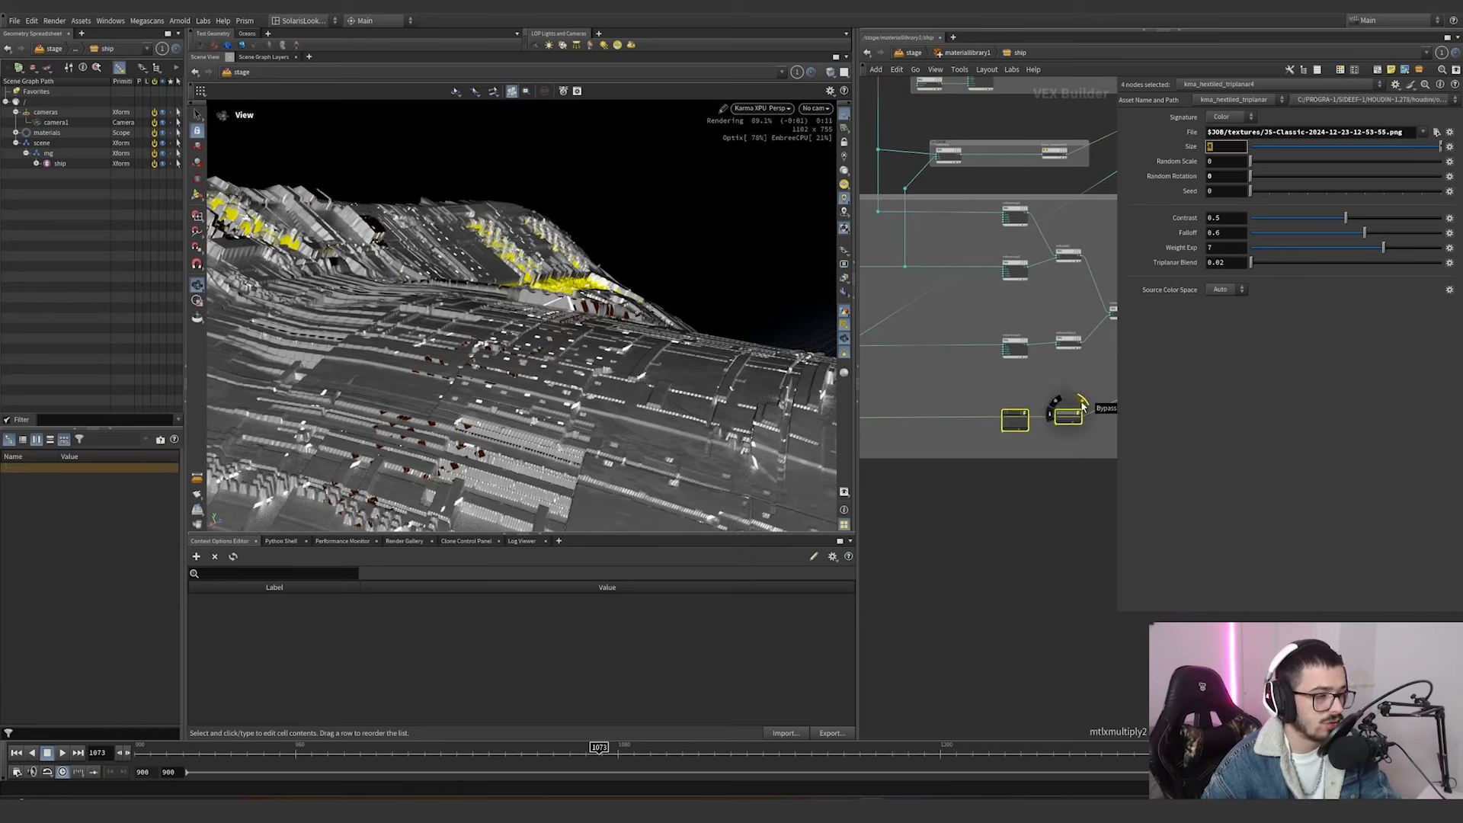
{"action": "key", "text": "Return"}
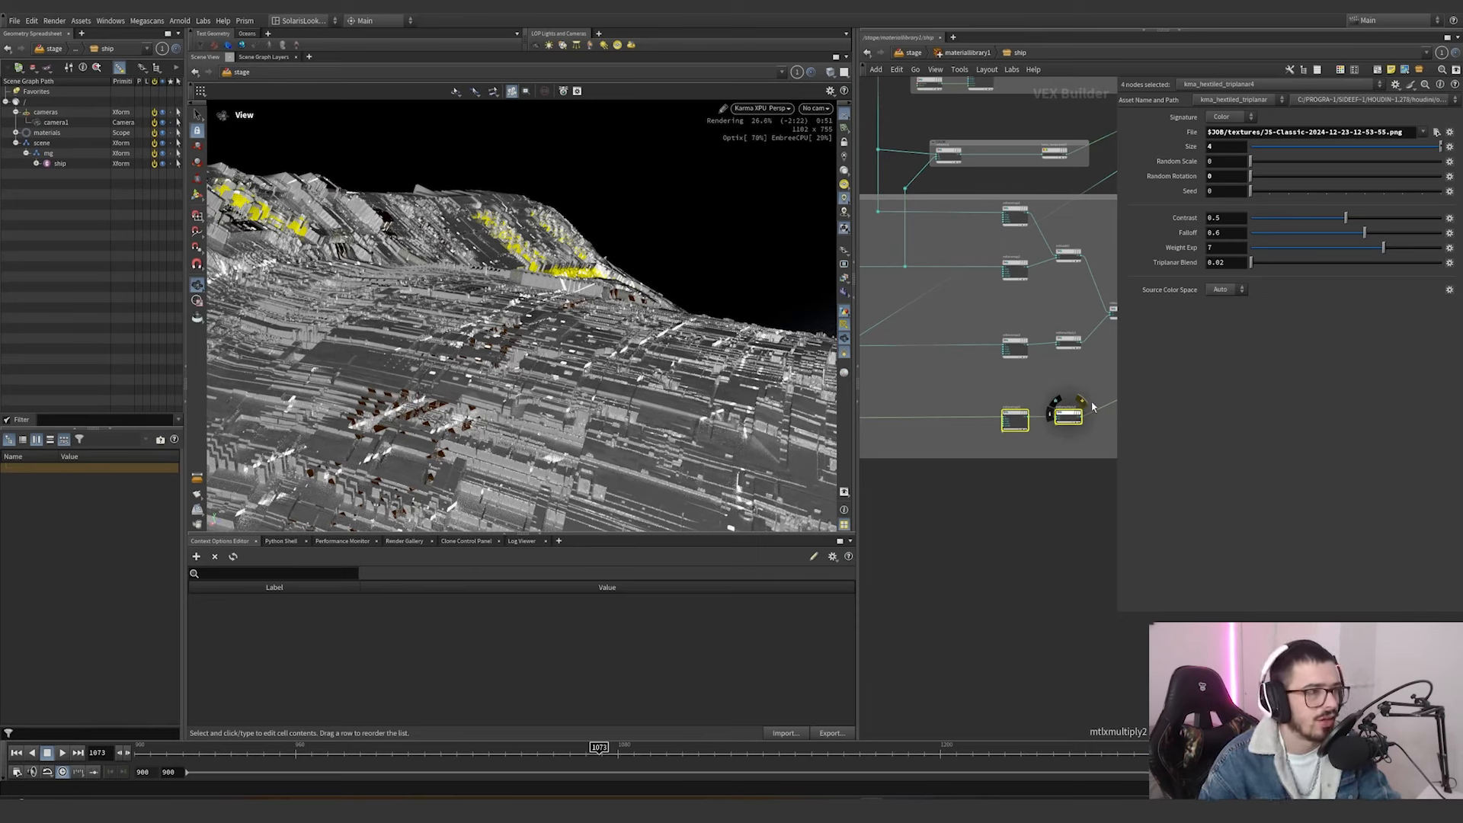
Bypass every node inside the displacement network box at once.
{"action": "middle_click_drag", "start_coordinate": [957, 232], "coordinate": [941, 417]}
{"action": "scroll", "coordinate": [941, 418], "scroll_direction": "down", "scroll_amount": 2}
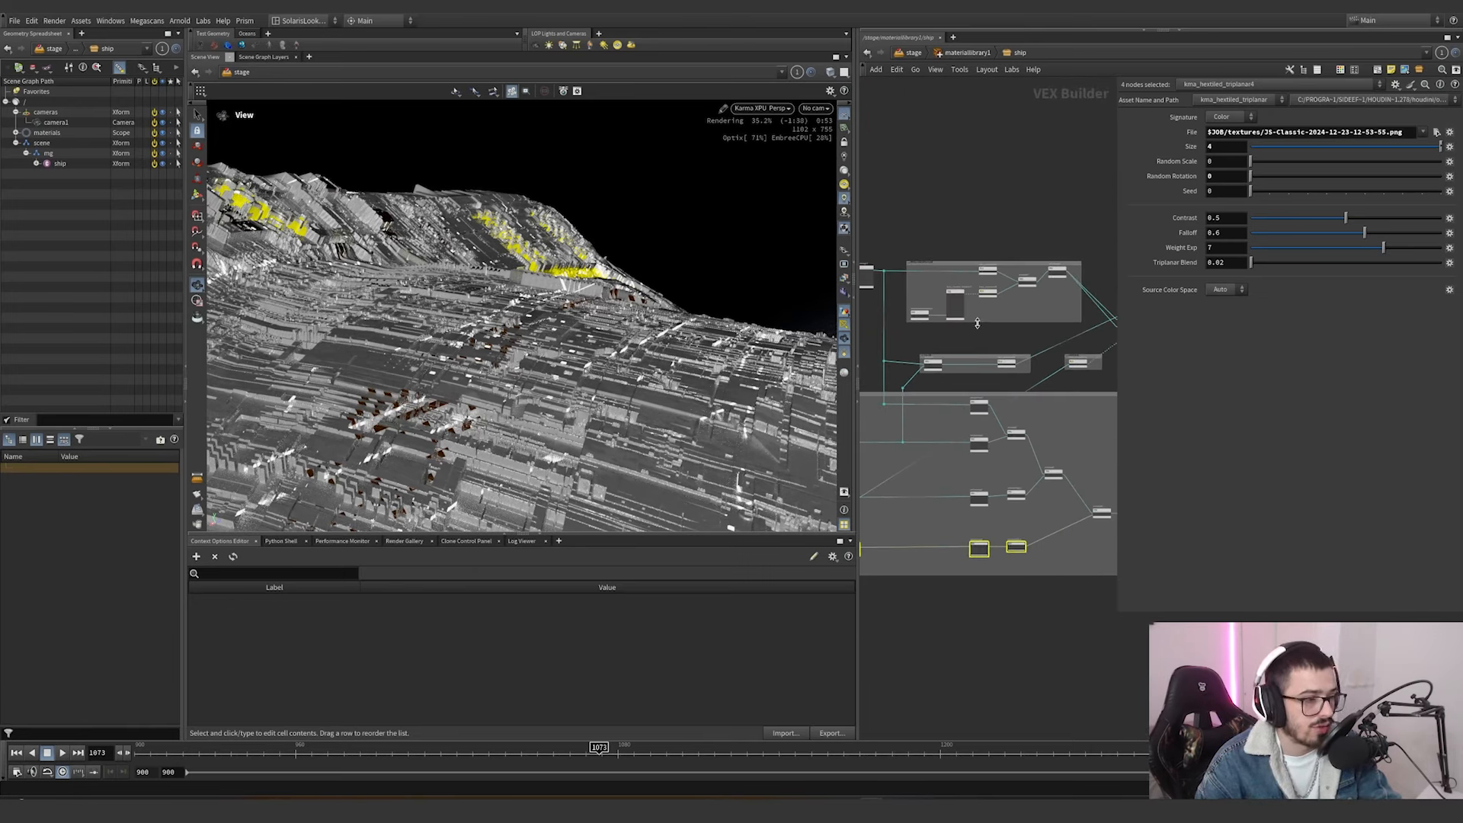
{"action": "middle_click_drag", "start_coordinate": [1035, 314], "coordinate": [1048, 236]}
{"action": "scroll", "coordinate": [1055, 302], "scroll_direction": "down", "scroll_amount": 2}
{"action": "middle_click_drag", "start_coordinate": [1033, 445], "coordinate": [1000, 445]}
{"action": "scroll", "coordinate": [999, 445], "scroll_direction": "down", "scroll_amount": 2}
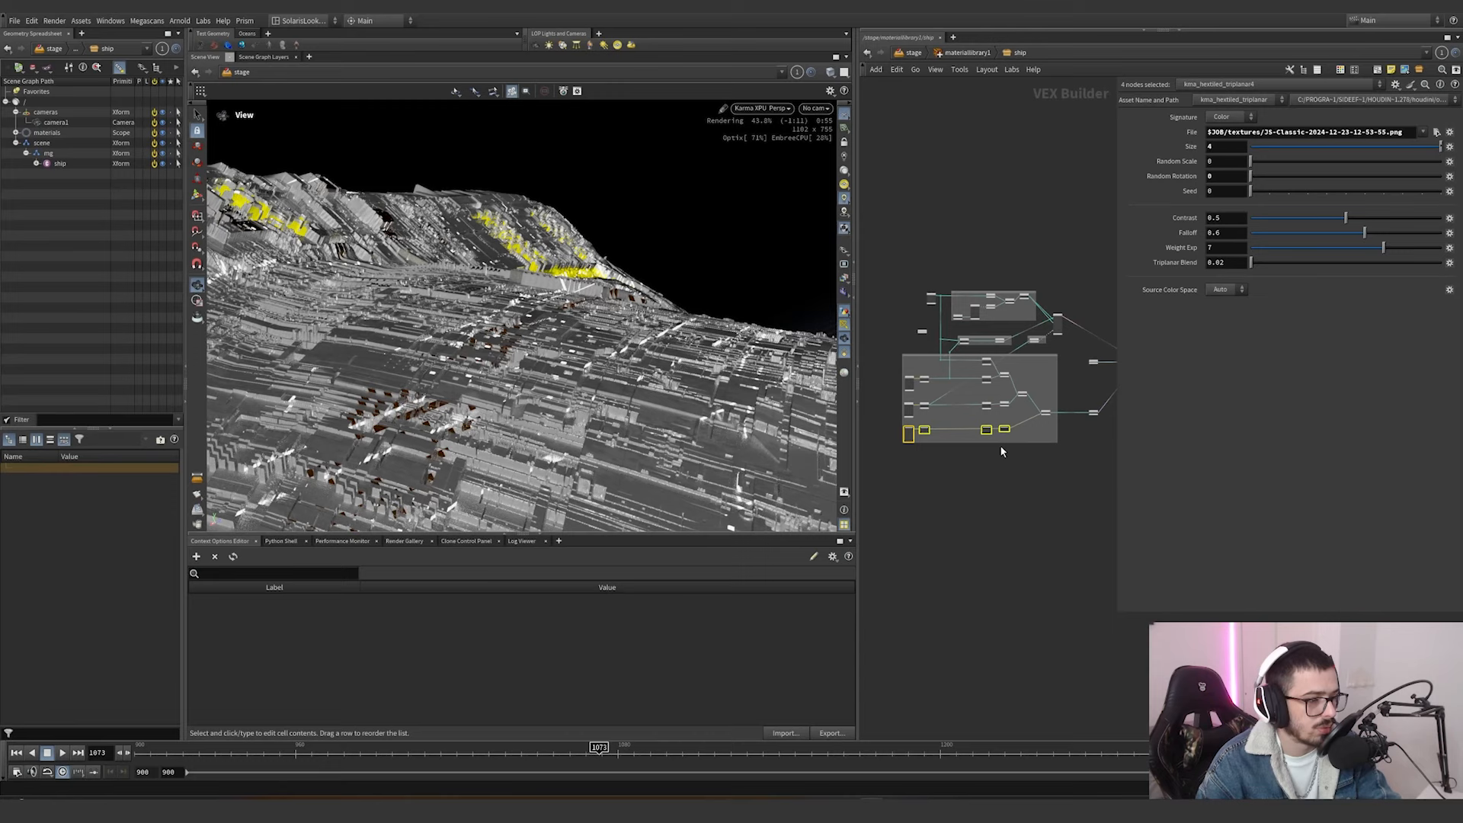
{"action": "left_click_drag", "start_coordinate": [1030, 439], "coordinate": [887, 351]}
{"action": "scroll", "coordinate": [1032, 357], "scroll_direction": "up", "scroll_amount": 5}
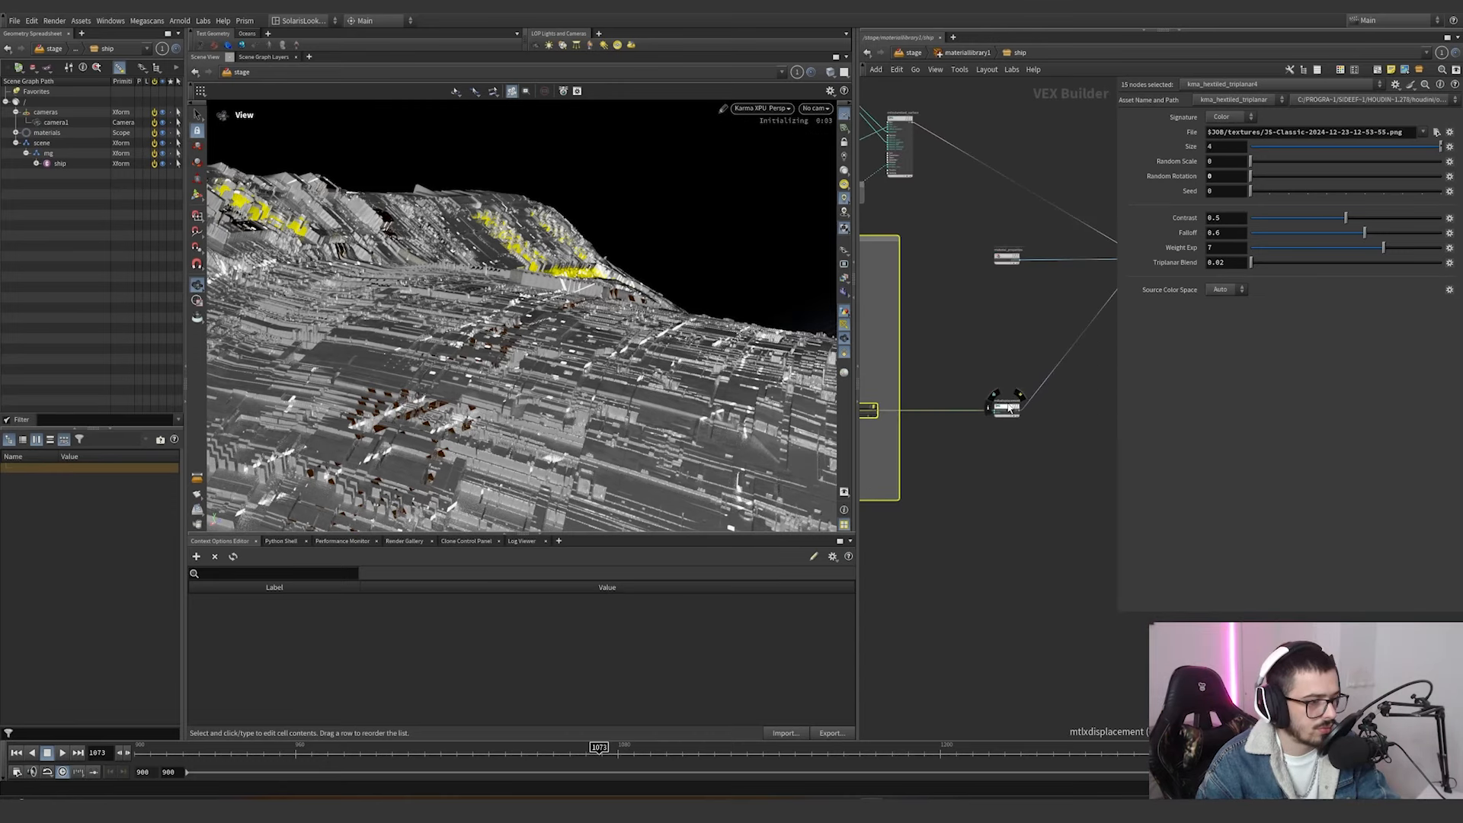
{"action": "left_click", "coordinate": [1019, 393]}
{"action": "scroll", "coordinate": [992, 335], "scroll_direction": "down", "scroll_amount": 3}
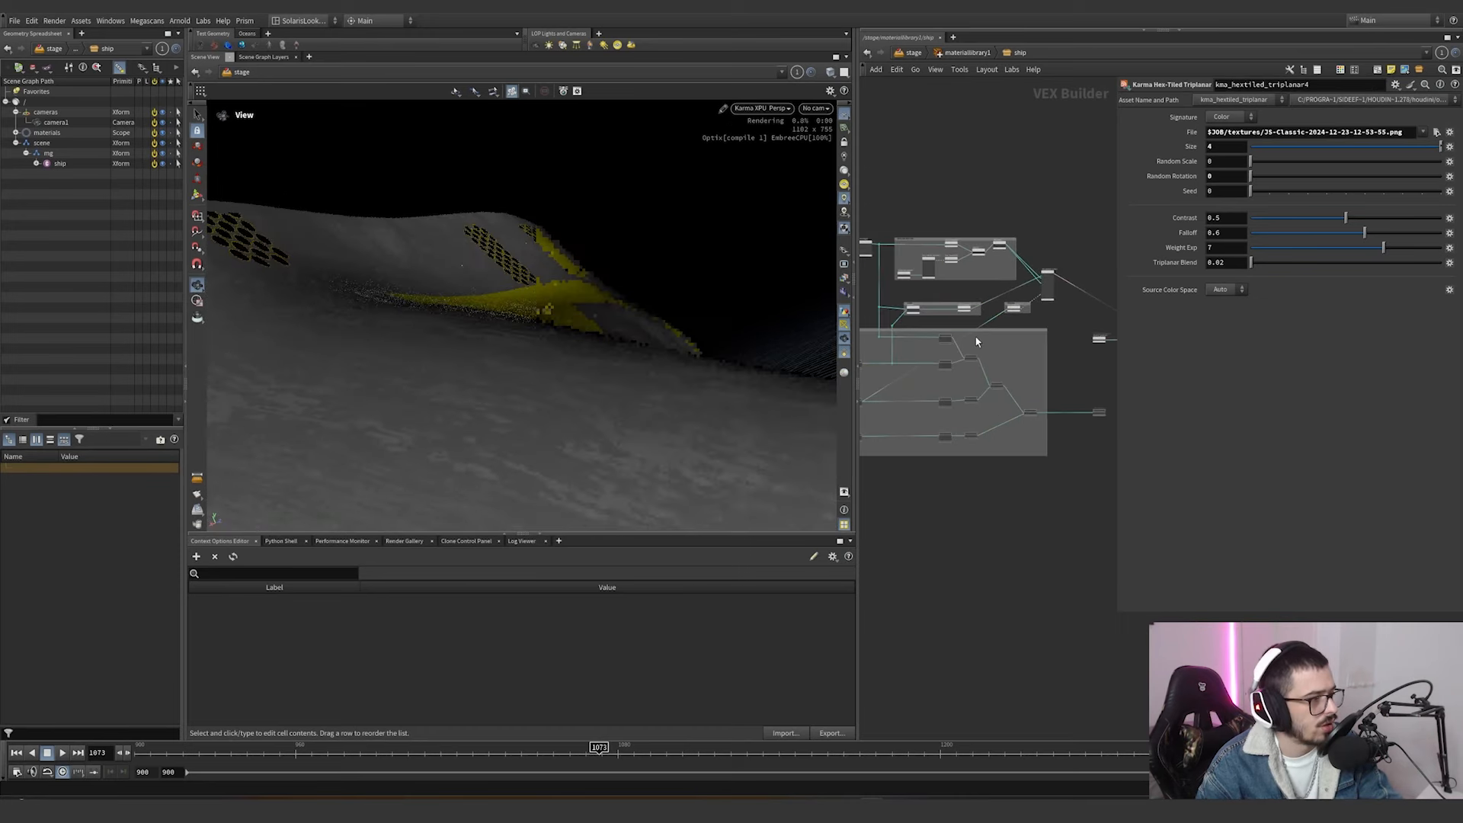
{"action": "scroll", "coordinate": [980, 282], "scroll_direction": "down", "scroll_amount": 2}
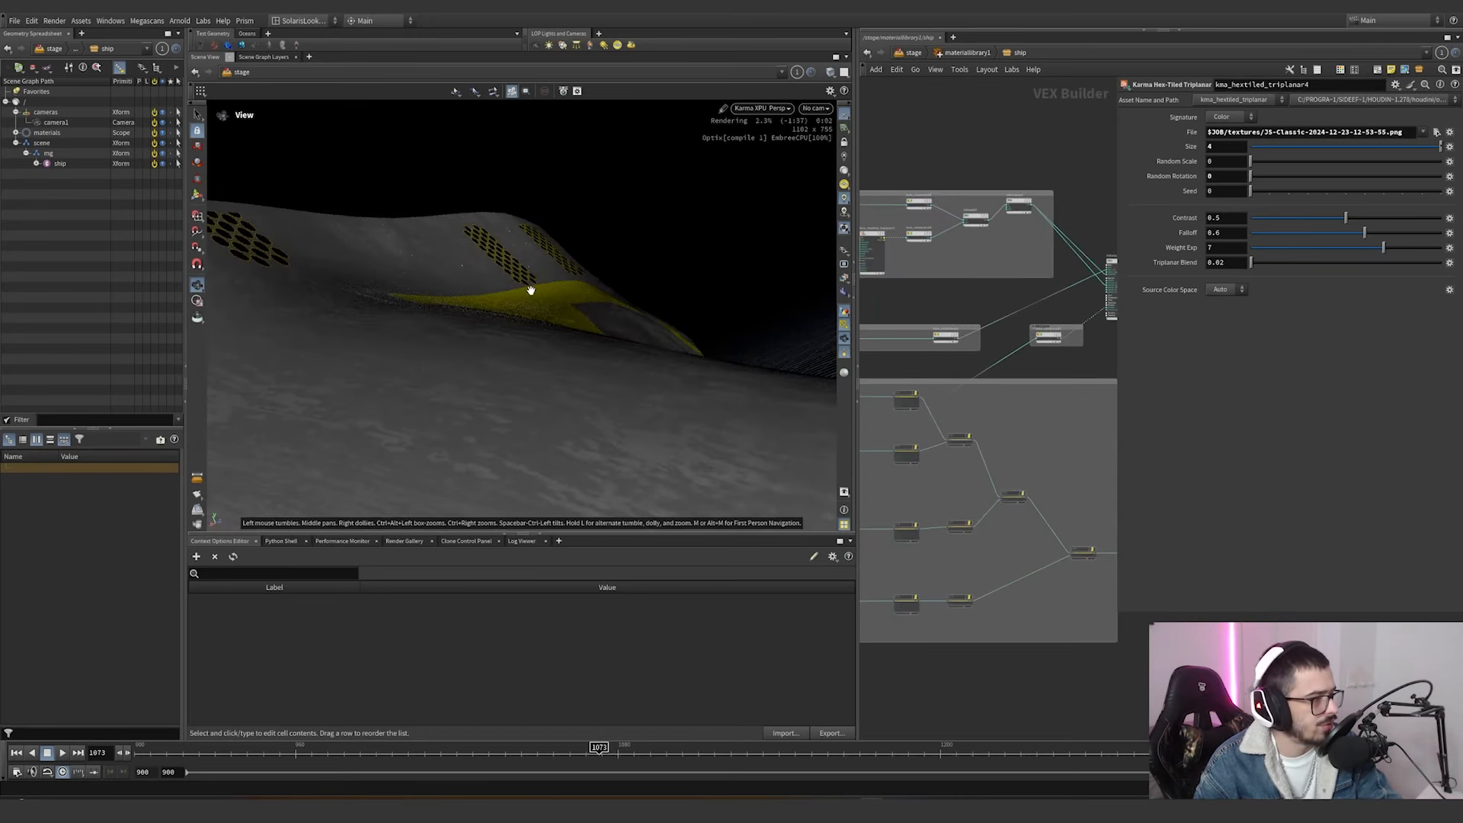
Frame the ship's undisplaced hull from above and check the texture file of kma_hextiled_triplanar3 in the metal and specular group.
{"action": "left_click_drag", "start_coordinate": [531, 290], "coordinate": [490, 334]}
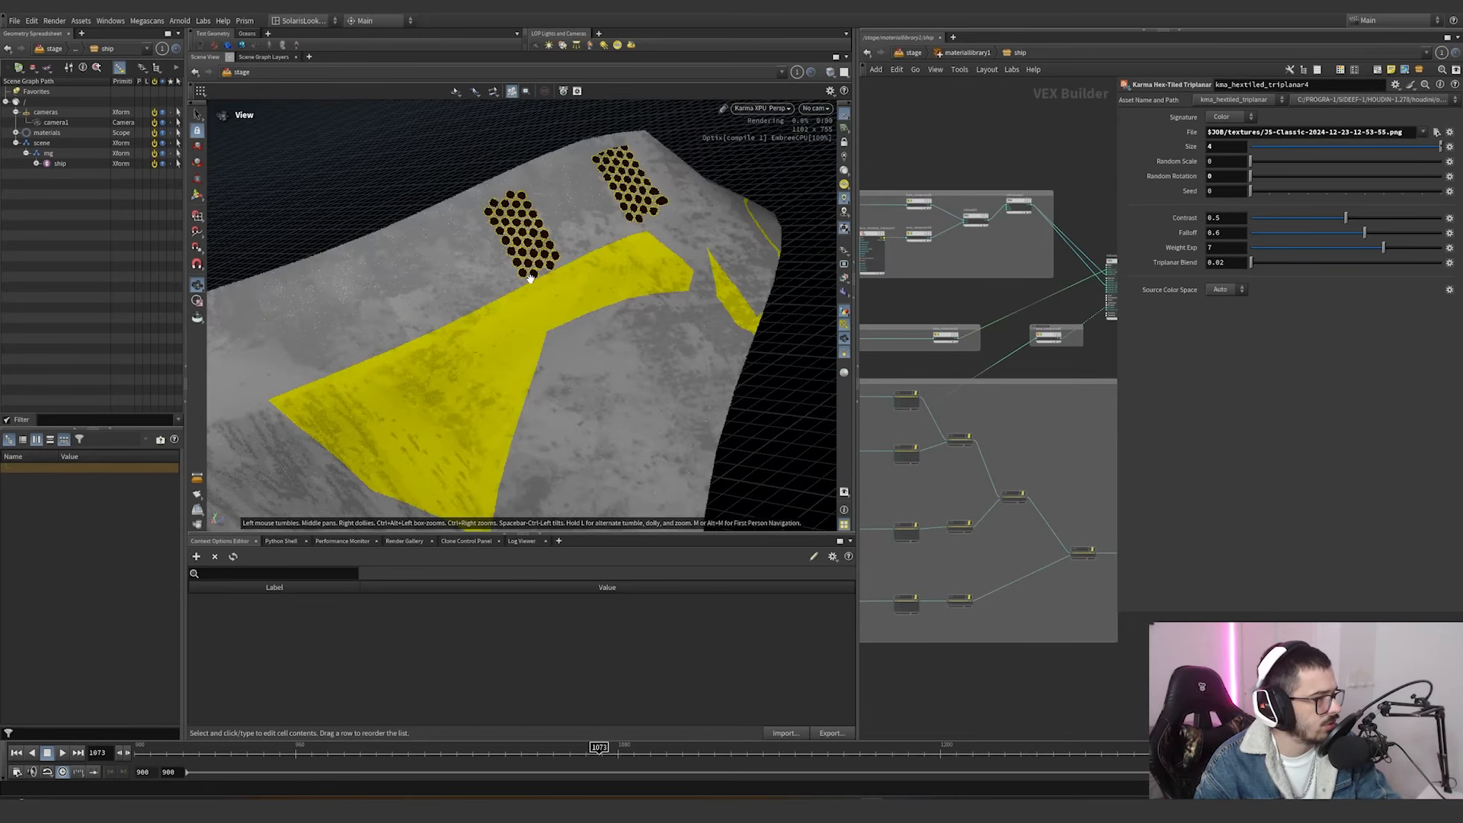
{"action": "scroll", "coordinate": [958, 294], "scroll_direction": "down", "scroll_amount": 3}
{"action": "mouse_move", "coordinate": [977, 294]}
{"action": "middle_mouse_down"}
{"action": "mouse_move", "coordinate": [1035, 290]}
{"action": "mouse_move", "coordinate": [1004, 290]}
{"action": "middle_mouse_up"}
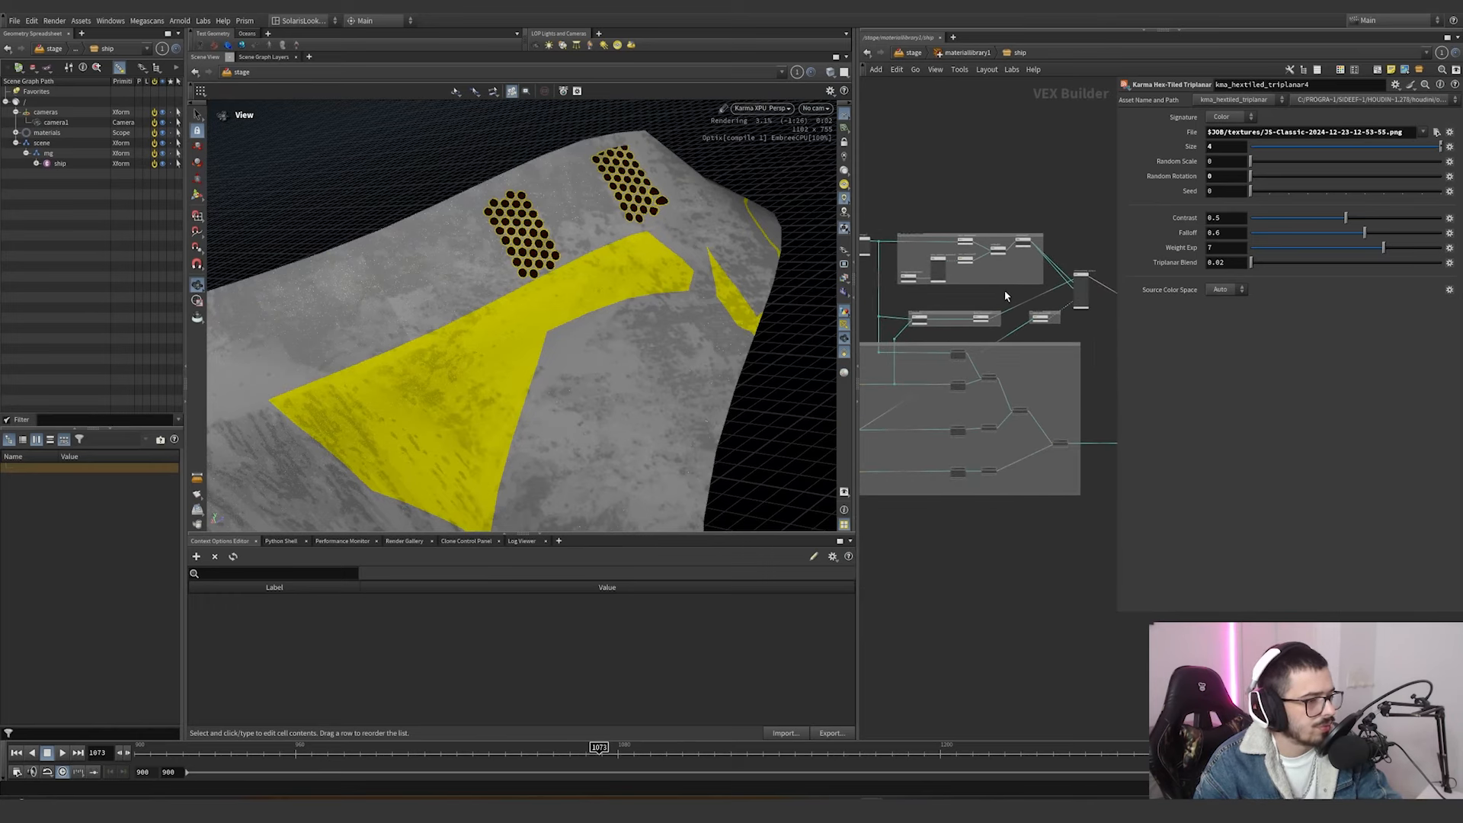
{"action": "scroll", "coordinate": [963, 276], "scroll_direction": "up", "scroll_amount": 4}
{"action": "scroll", "coordinate": [964, 280], "scroll_direction": "up", "scroll_amount": 4}
{"action": "left_click", "coordinate": [1034, 272]}
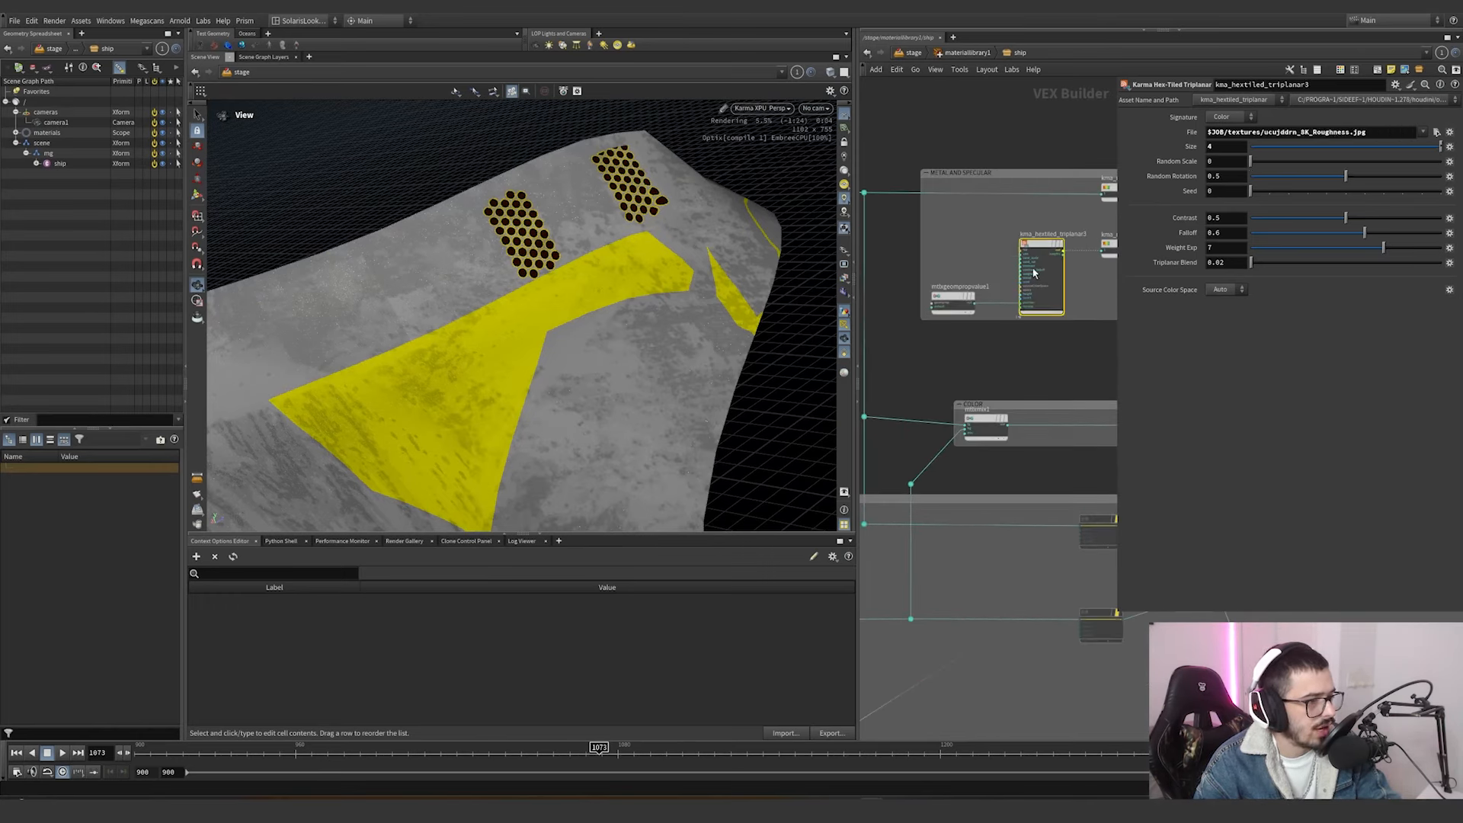
{"action": "left_click_drag", "start_coordinate": [1367, 132], "coordinate": [1205, 132]}
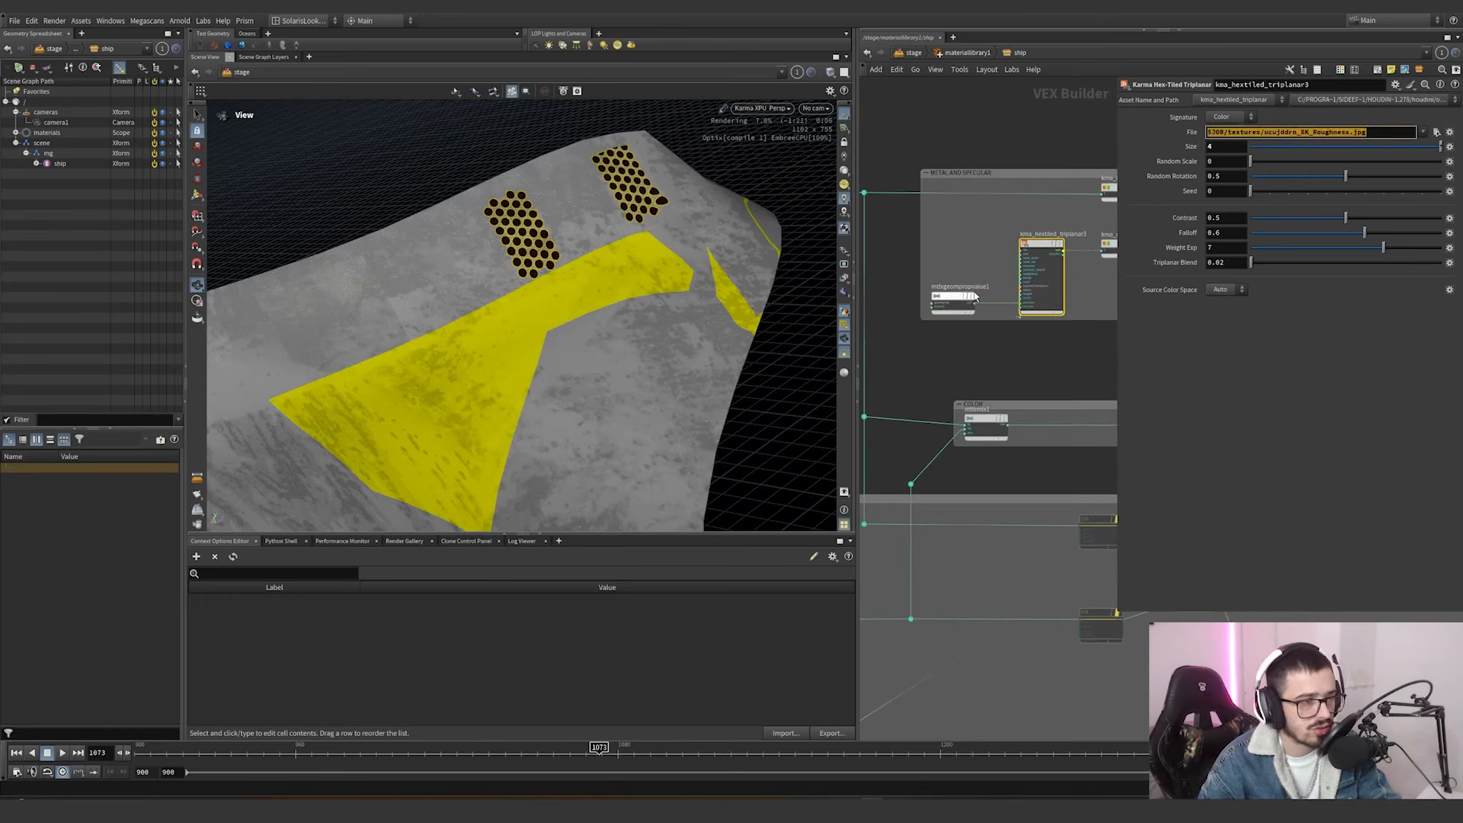
Try moving the second point of kma_rampconst4's ramp to a position of about 0.3 and value 1, and undo it.
{"action": "scroll", "coordinate": [1010, 210], "scroll_direction": "down", "scroll_amount": 2}
{"action": "middle_click_drag", "start_coordinate": [1011, 213], "coordinate": [885, 235]}
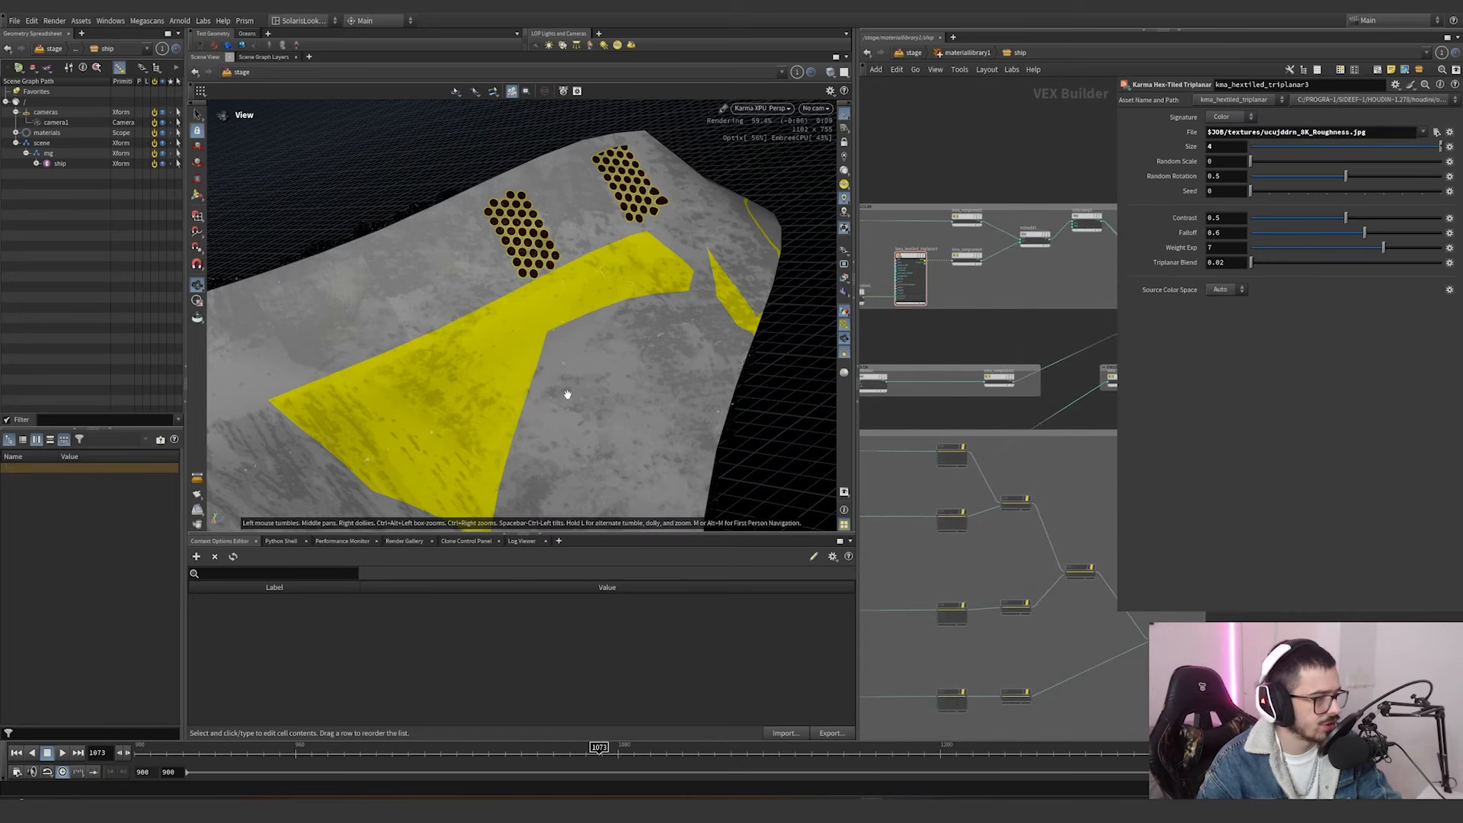
{"action": "middle_click_drag", "start_coordinate": [568, 394], "coordinate": [638, 308]}
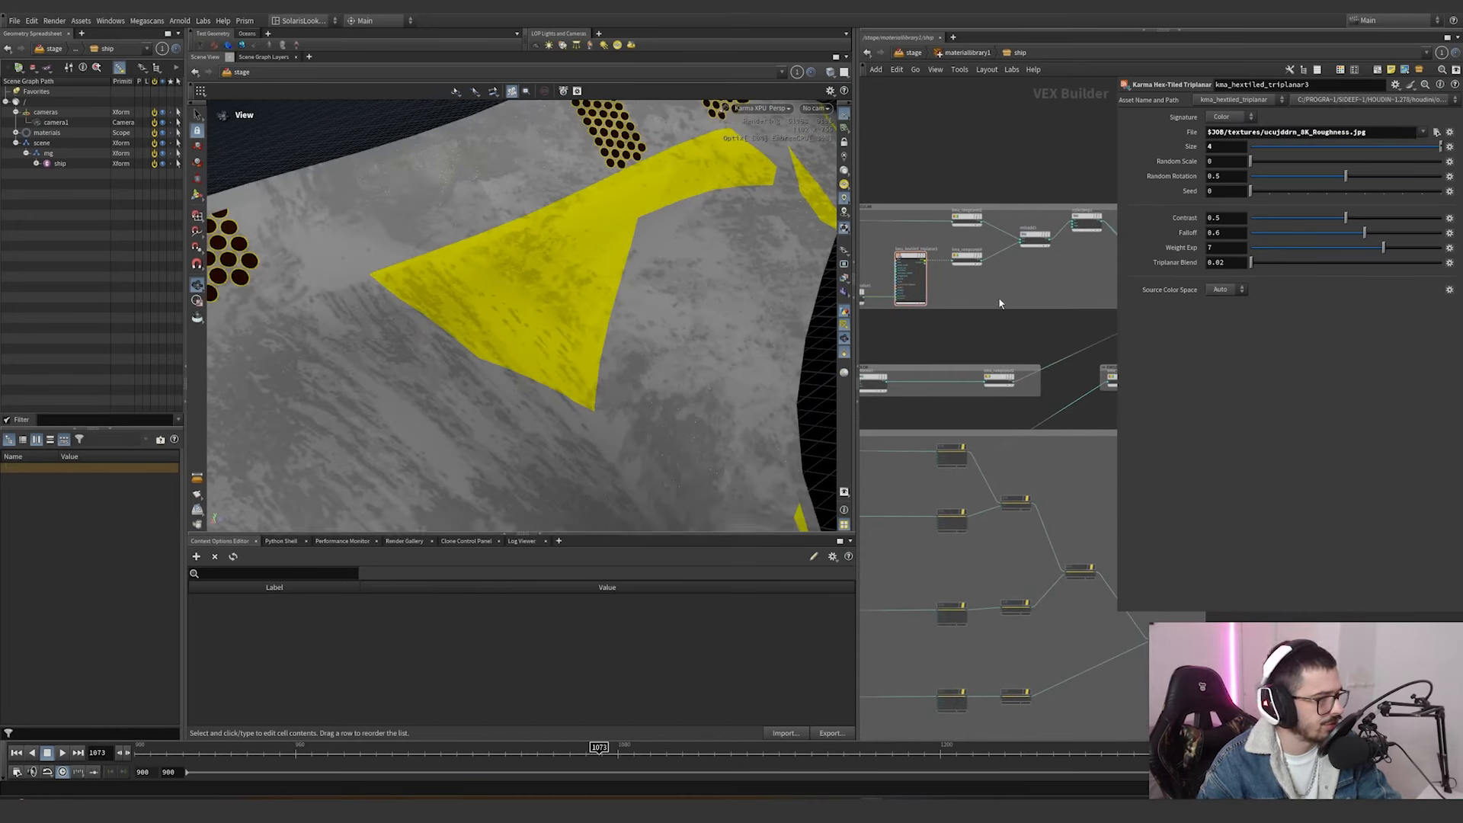
{"action": "left_click", "coordinate": [962, 257]}
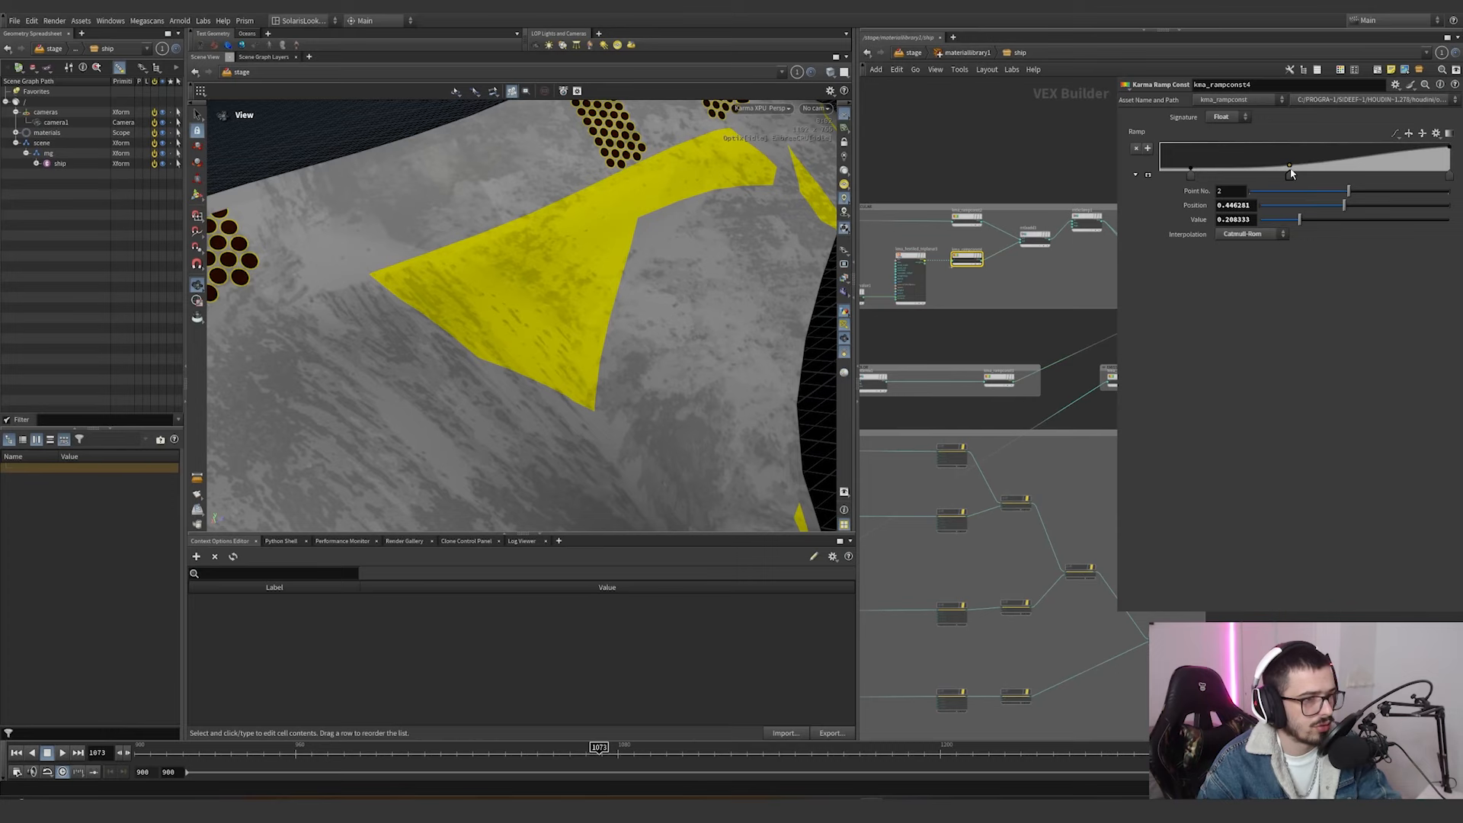
{"action": "key", "text": "ctrl+z"}
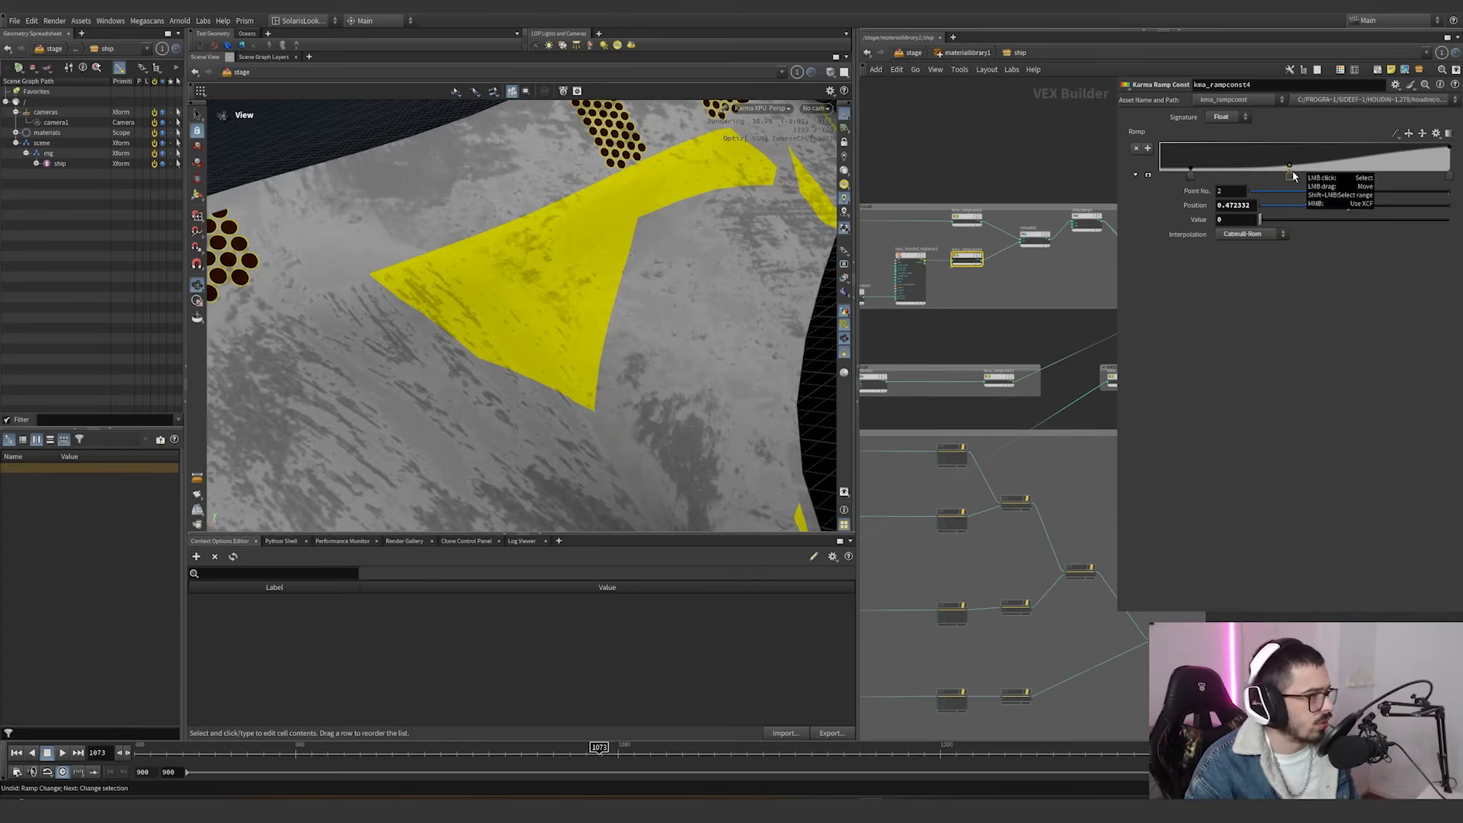
{"action": "key", "text": "ctrl+y"}
{"action": "mouse_move", "coordinate": [1301, 167]}
{"action": "left_mouse_down"}
{"action": "mouse_move", "coordinate": [1256, 167]}
{"action": "mouse_move", "coordinate": [1249, 120]}
{"action": "left_mouse_up"}
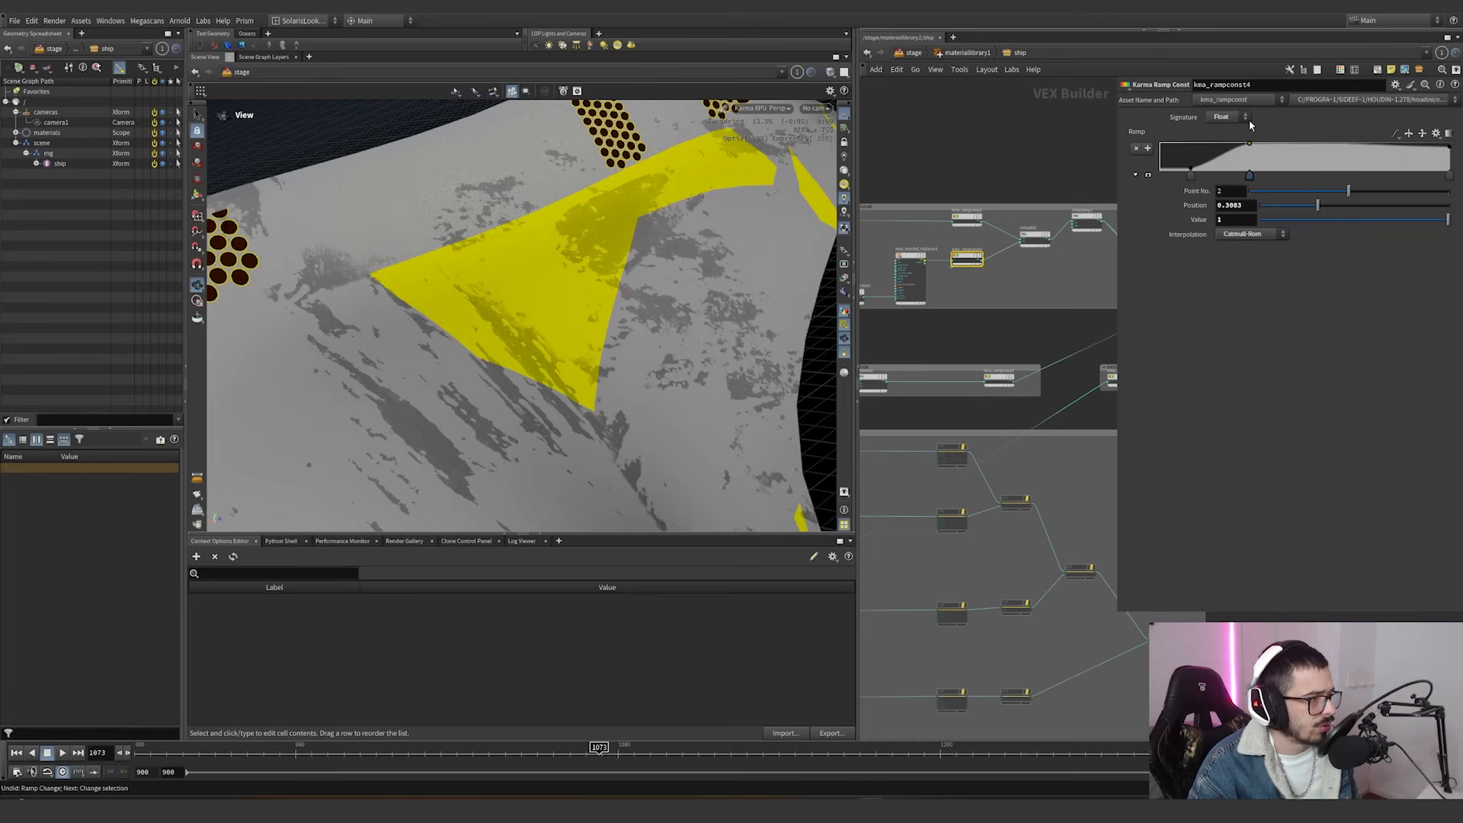
{"action": "key", "text": "ctrl+z"}
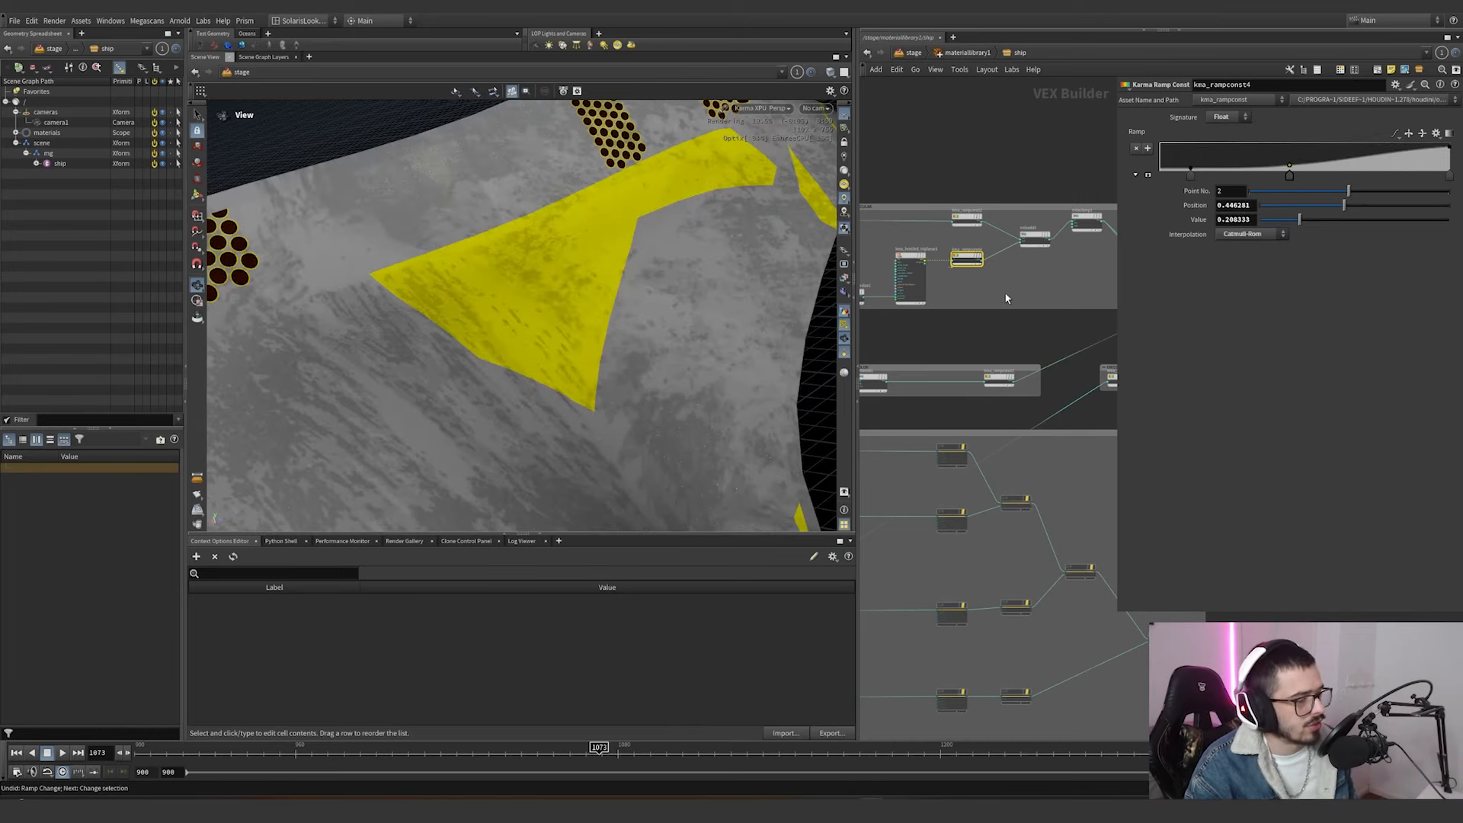
Check the texture file of mtlximage1 and follow its connection into the metal and specular group.
{"action": "middle_click_drag", "start_coordinate": [1006, 297], "coordinate": [1353, 306]}
{"action": "scroll", "coordinate": [956, 261], "scroll_direction": "up", "scroll_amount": 4}
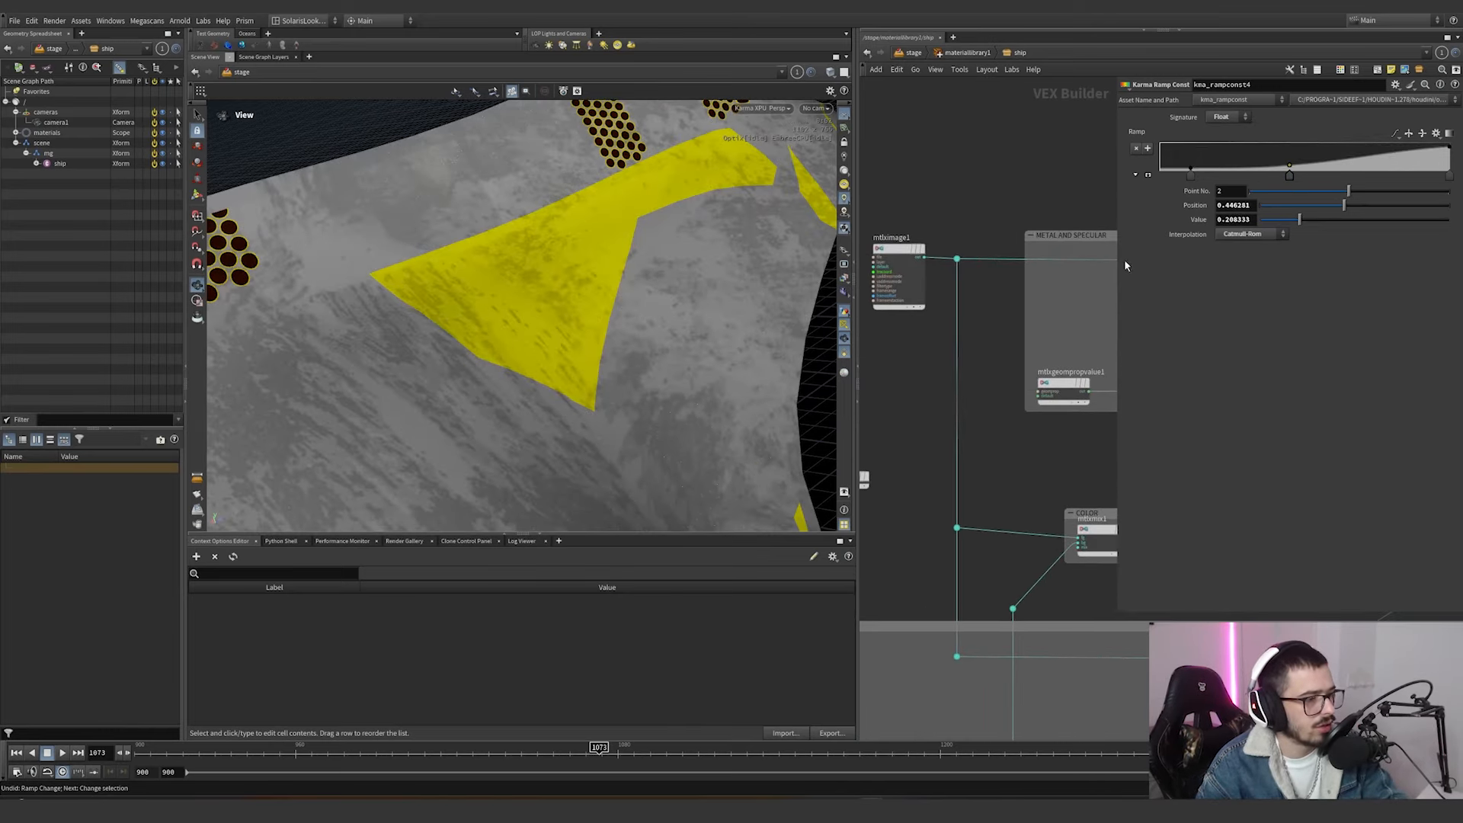
{"action": "left_click_drag", "start_coordinate": [954, 193], "coordinate": [880, 316]}
{"action": "middle_click_drag", "start_coordinate": [989, 313], "coordinate": [990, 352]}
{"action": "middle_click_drag", "start_coordinate": [1112, 305], "coordinate": [880, 346]}
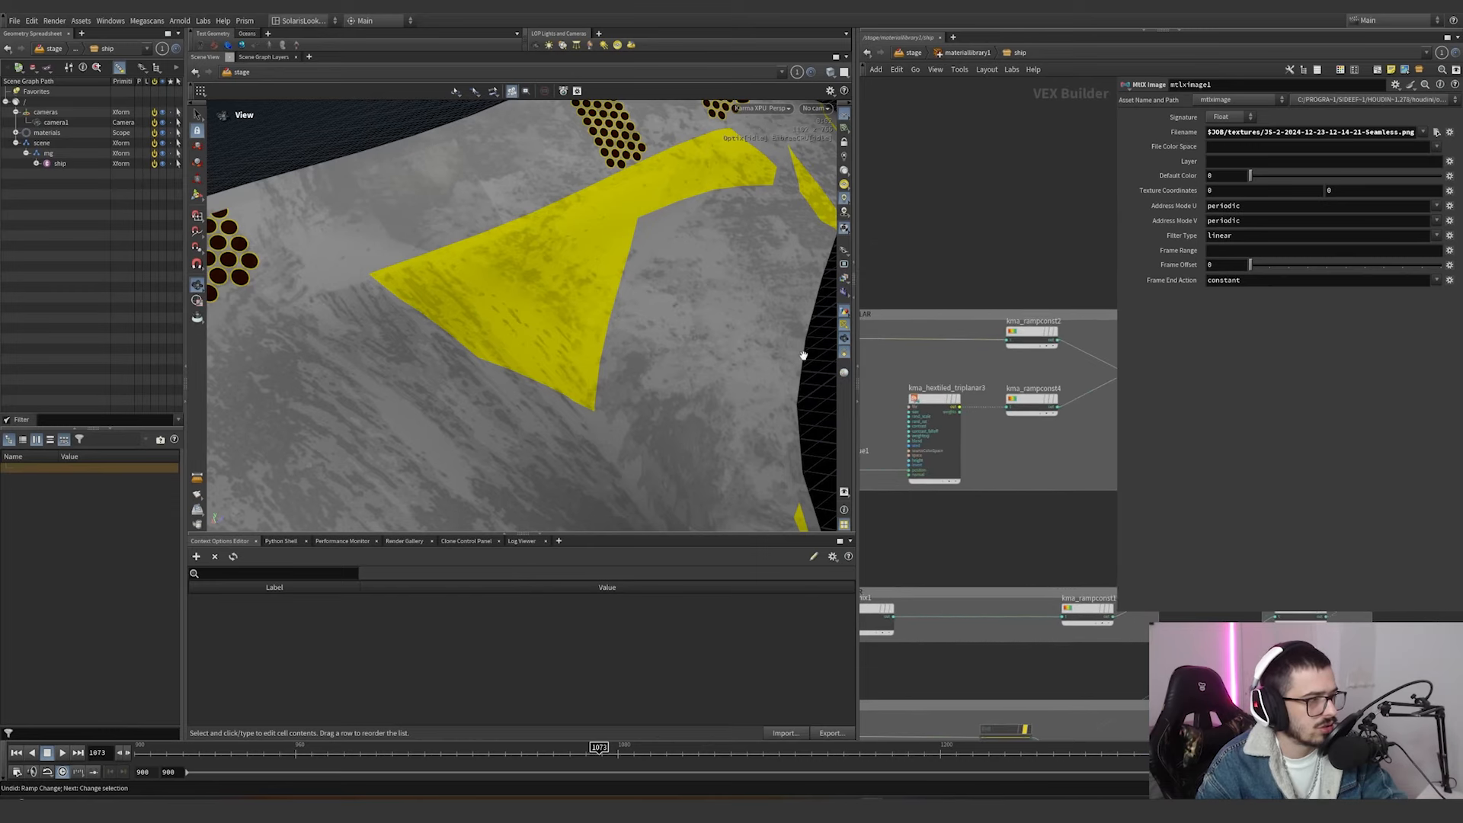
Try moving the first point of kma_rampconst2's ramp to a position of about 0.05, and undo it.
{"action": "left_click", "coordinate": [1032, 335]}
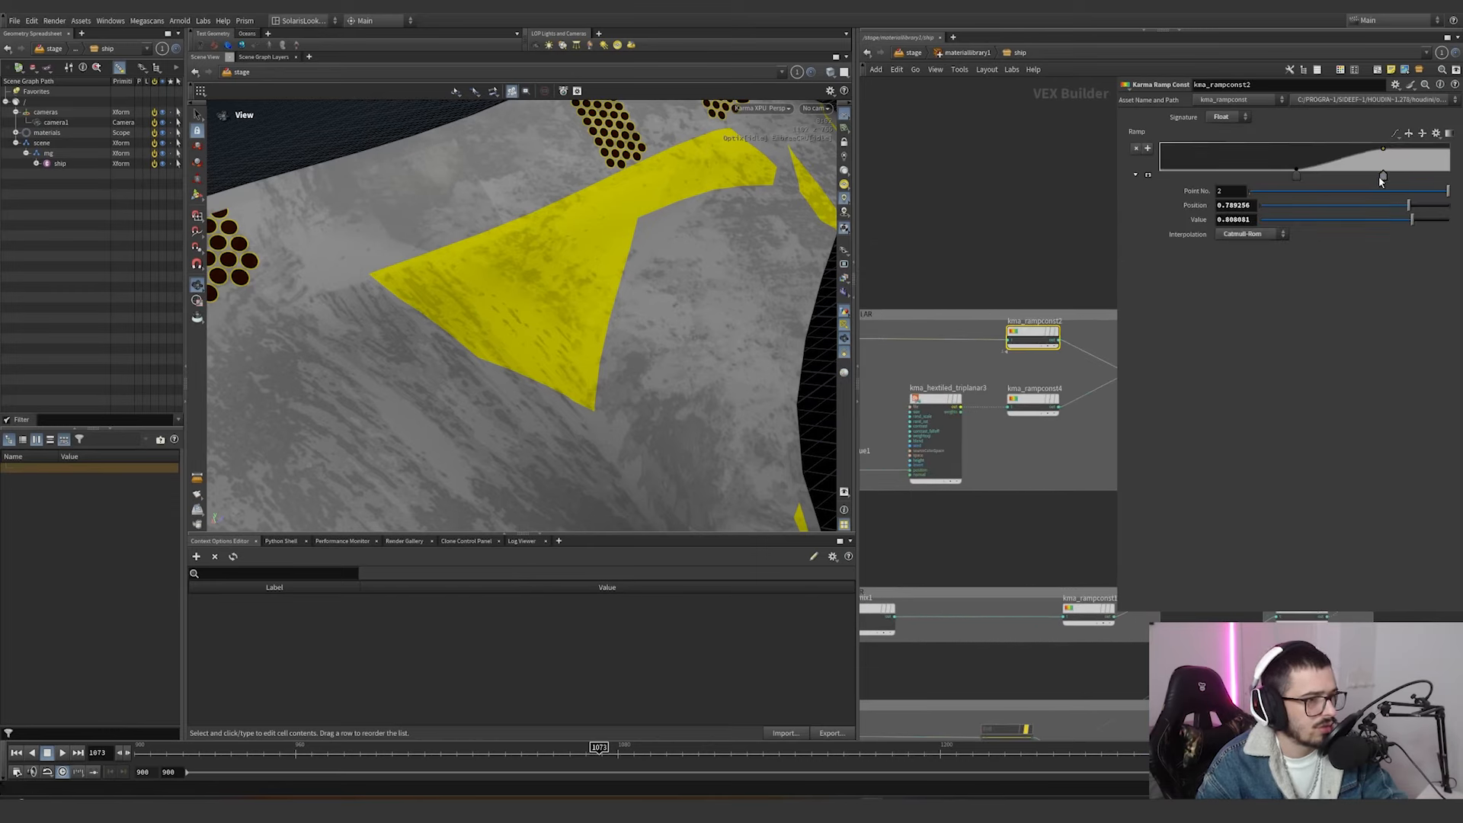
{"action": "left_click_drag", "start_coordinate": [1382, 181], "coordinate": [1317, 177]}
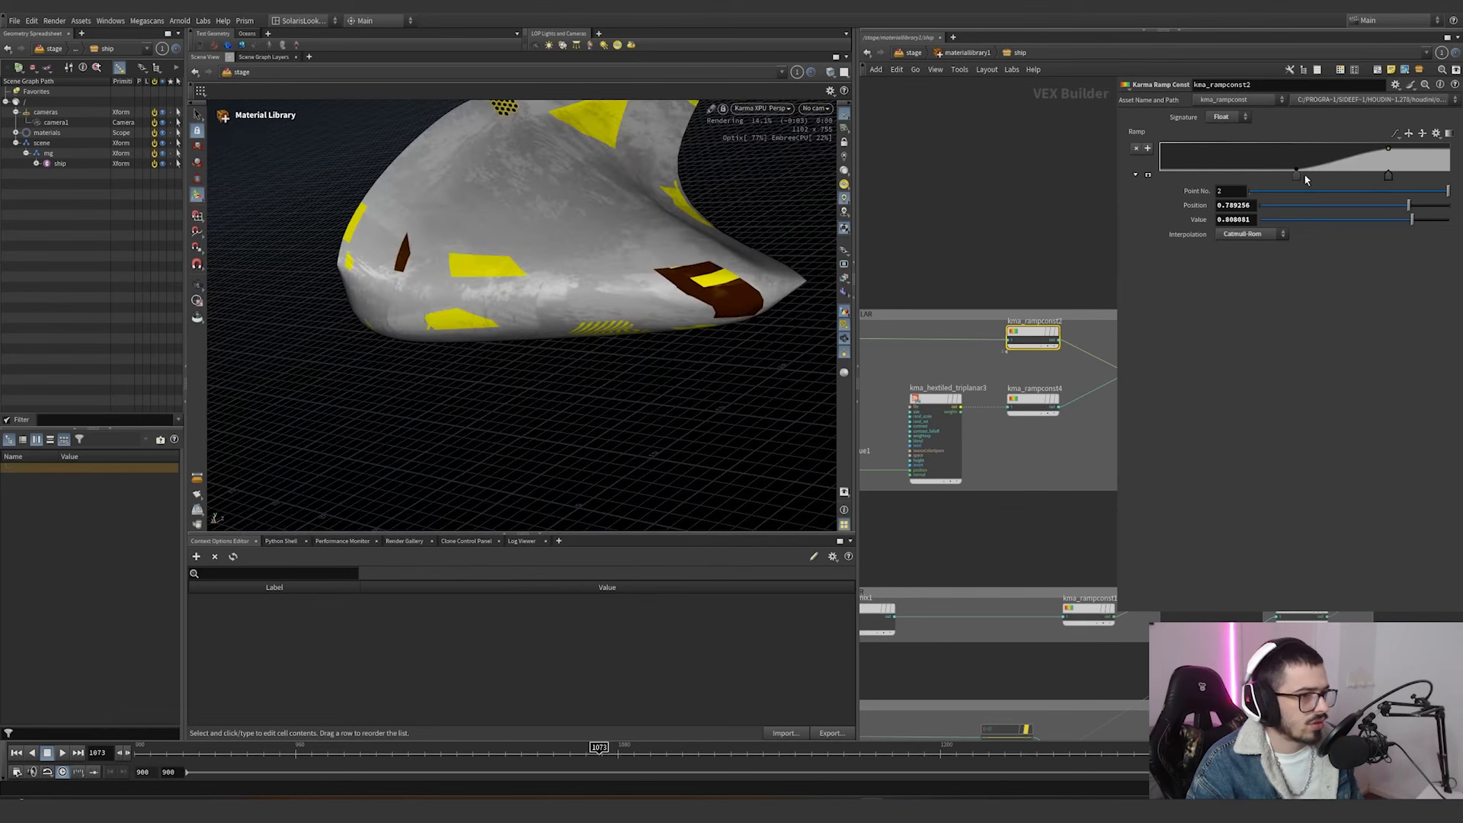
{"action": "left_click_drag", "start_coordinate": [1297, 176], "coordinate": [1174, 182]}
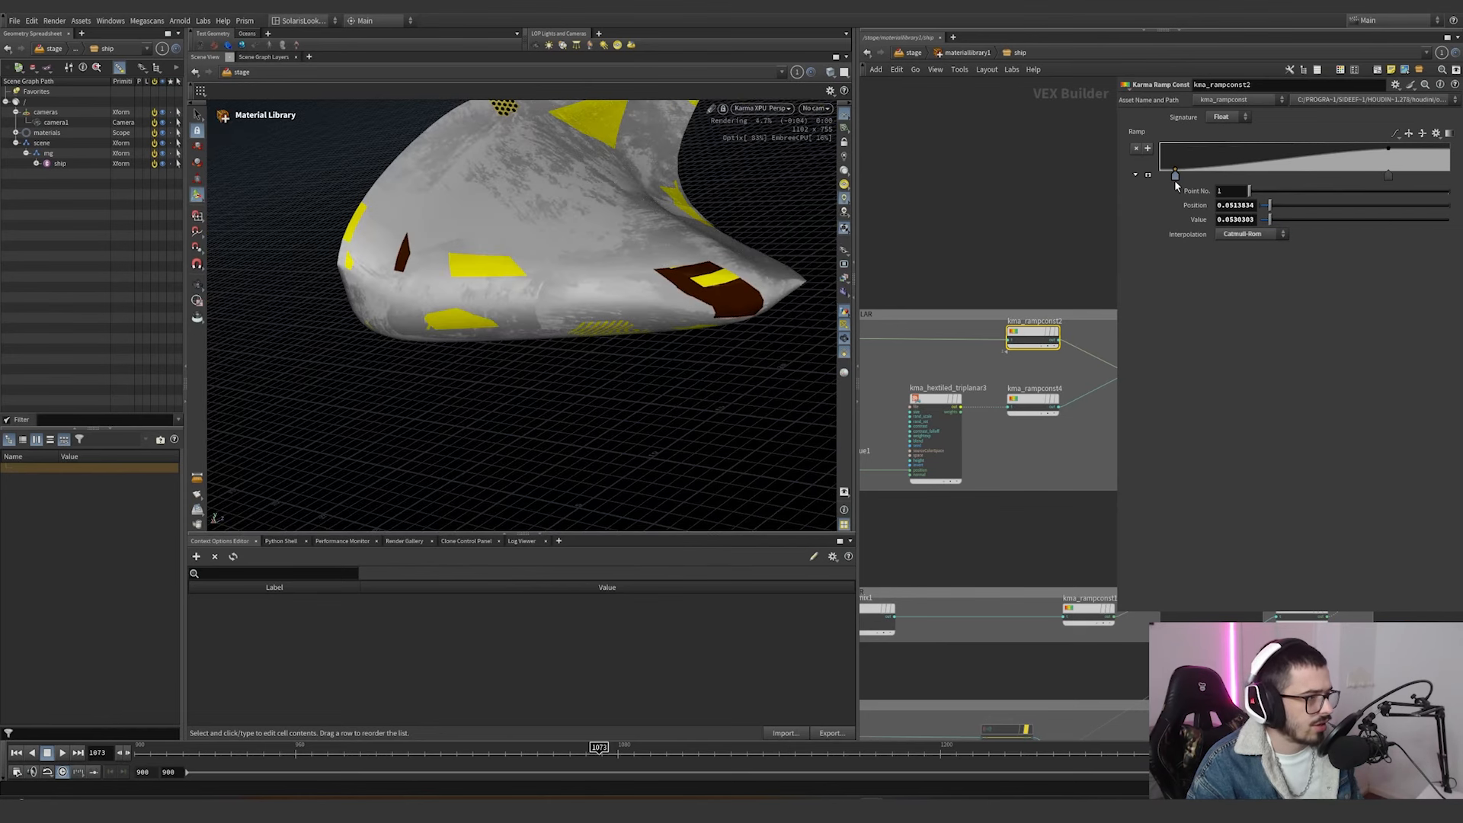
{"action": "key", "text": "ctrl+z"}
Select mtlxadd3 and preview the kma_rampconst2 output directly on the ship by wiring it into the material output.
{"action": "mouse_move", "coordinate": [1027, 248]}
{"action": "middle_mouse_down"}
{"action": "mouse_move", "coordinate": [987, 234]}
{"action": "mouse_move", "coordinate": [1015, 261]}
{"action": "middle_mouse_up"}
{"action": "left_click", "coordinate": [1025, 379]}
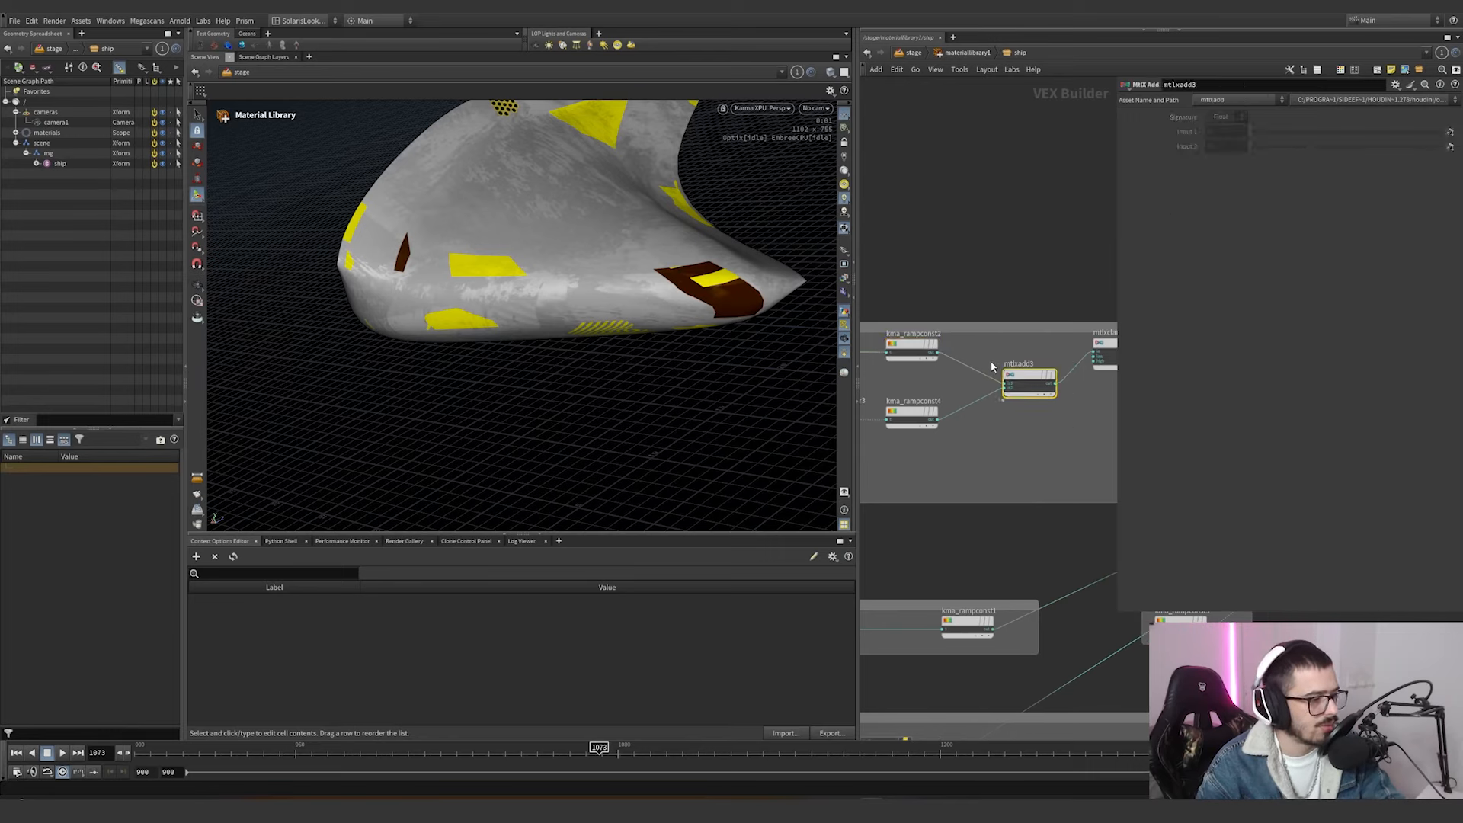
{"action": "mouse_move", "coordinate": [983, 436]}
{"action": "middle_mouse_down"}
{"action": "mouse_move", "coordinate": [960, 438]}
{"action": "mouse_move", "coordinate": [1001, 431]}
{"action": "middle_mouse_up"}
{"action": "scroll", "coordinate": [961, 440], "scroll_direction": "down", "scroll_amount": 5}
{"action": "scroll", "coordinate": [1095, 461], "scroll_direction": "up", "scroll_amount": 4}
{"action": "left_click", "coordinate": [1098, 466]}
{"action": "left_click", "coordinate": [919, 350]}
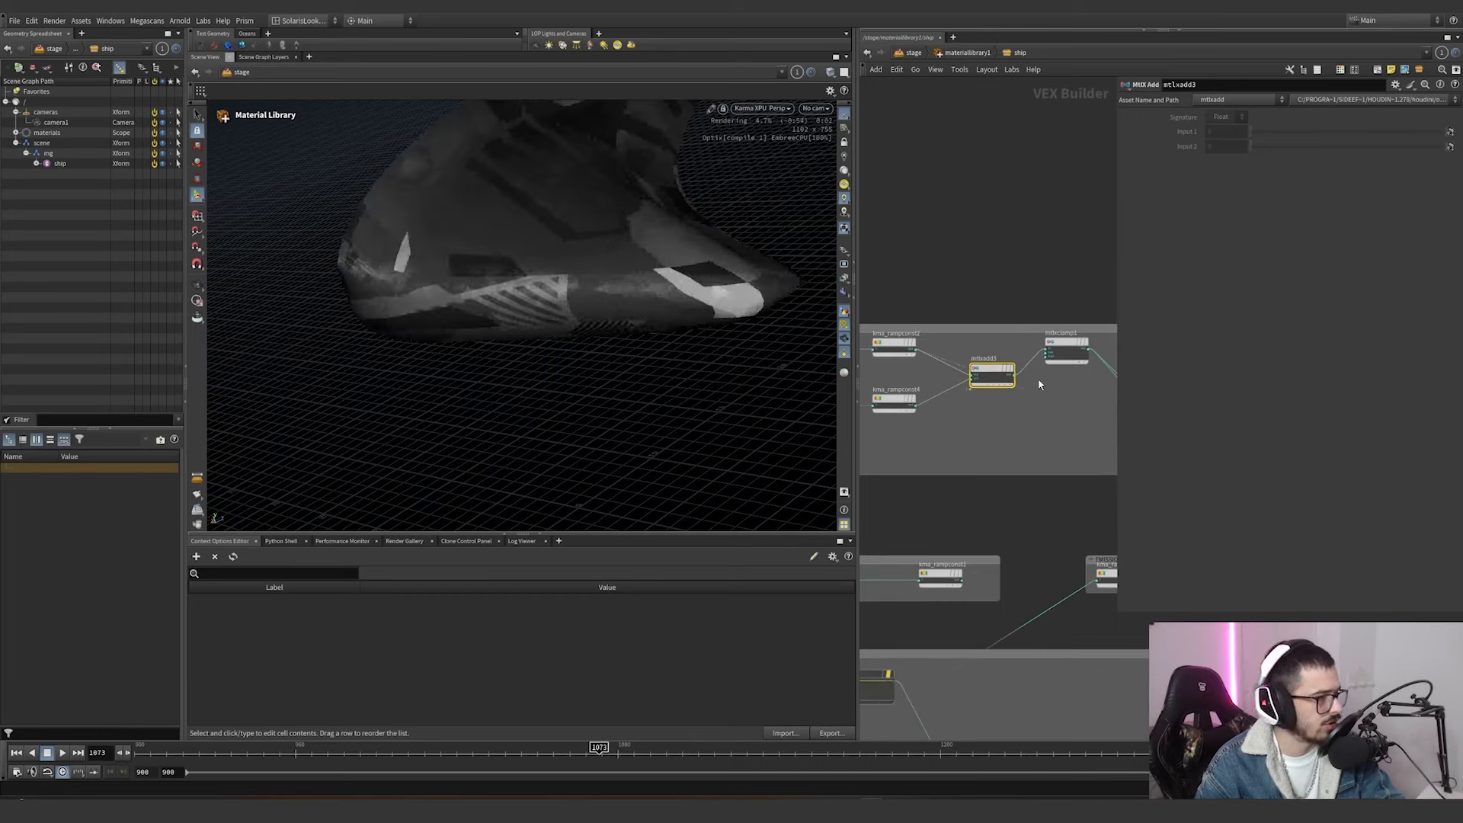
{"action": "left_click", "coordinate": [1047, 400]}
Preview the kma_rampconst4 output on the ship, followed by the combined mtlxadd3 output.
{"action": "left_click", "coordinate": [925, 404]}
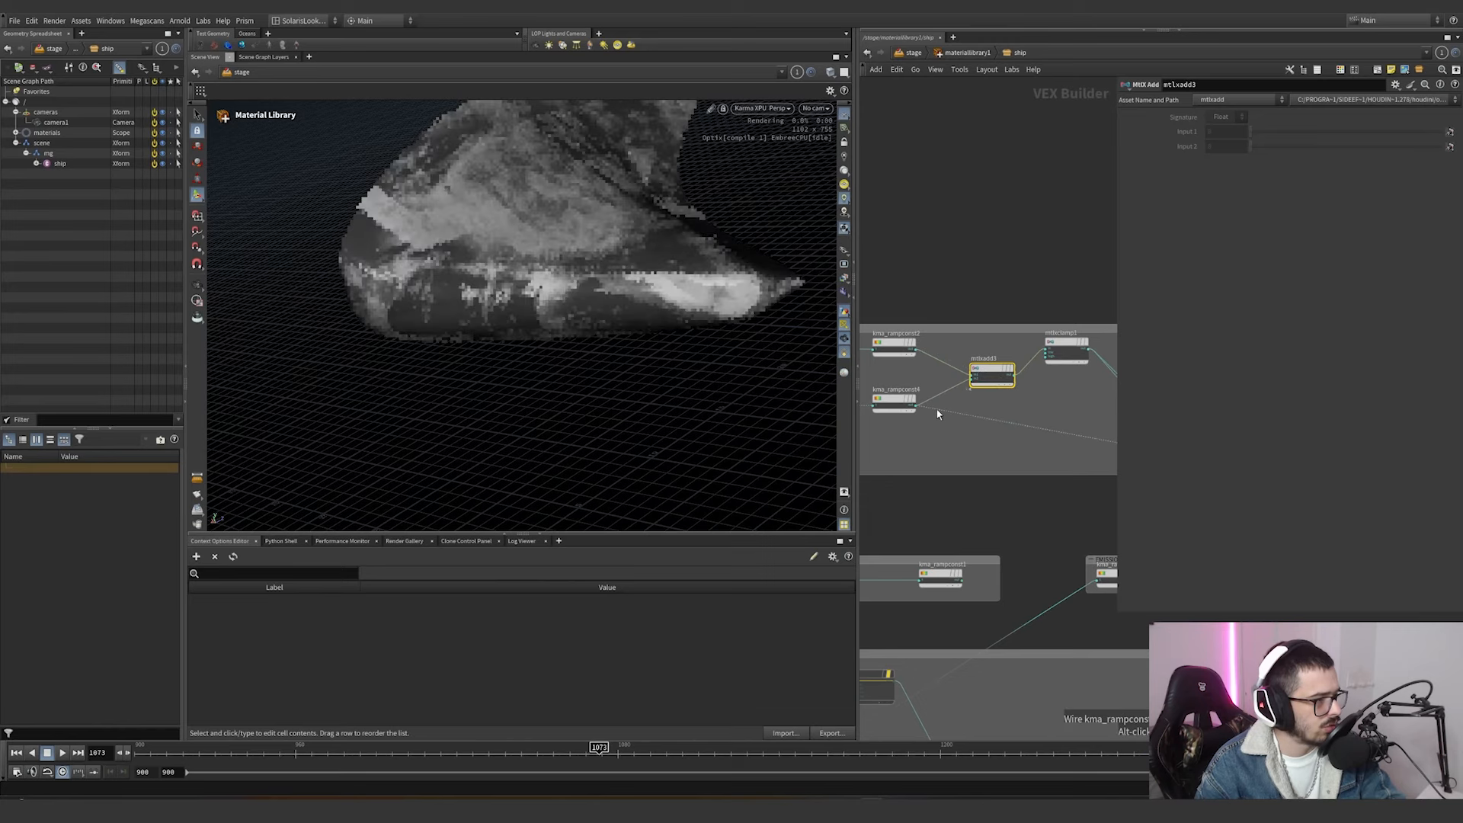
{"action": "left_click_drag", "start_coordinate": [966, 413], "coordinate": [1035, 380]}
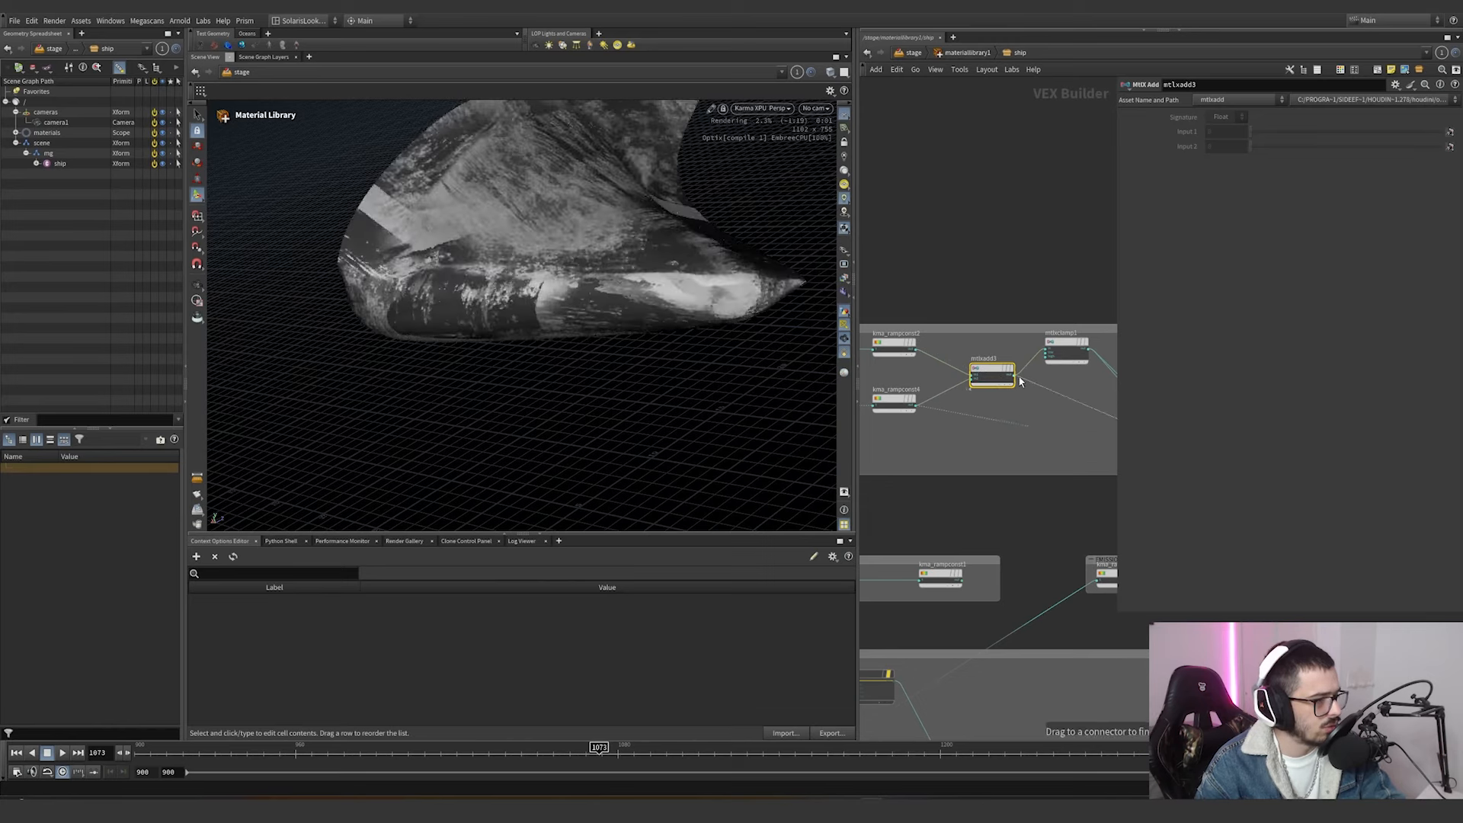
{"action": "left_click", "coordinate": [1018, 378]}
{"action": "middle_click_drag", "start_coordinate": [1062, 408], "coordinate": [983, 427]}
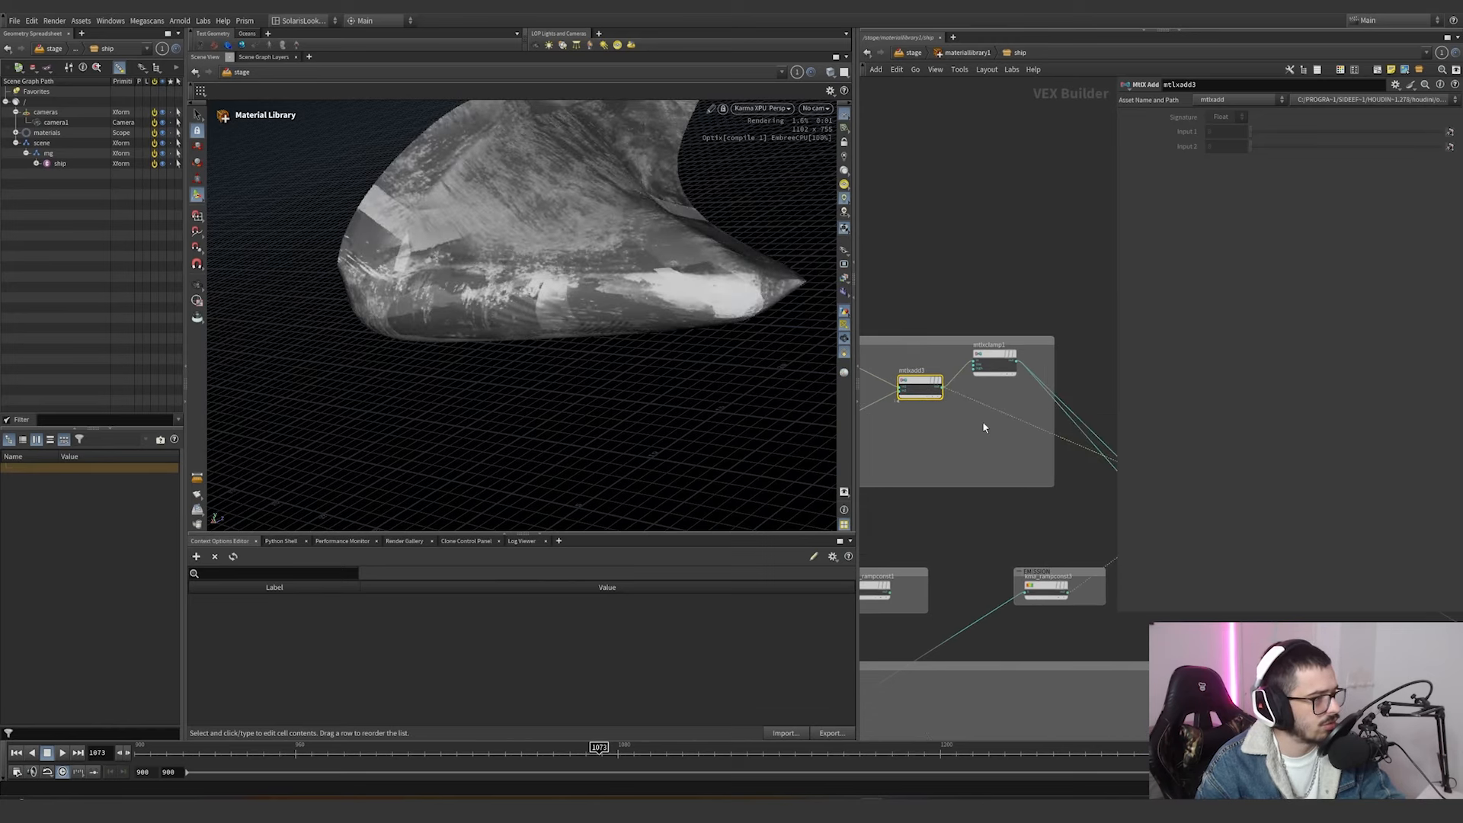
Trace the mtlxclamp1 connections into the standard surface node and route the surface shader back to the material output.
{"action": "left_click_drag", "start_coordinate": [985, 405], "coordinate": [1032, 365]}
{"action": "middle_click_drag", "start_coordinate": [1031, 435], "coordinate": [1036, 358]}
{"action": "scroll", "coordinate": [905, 398], "scroll_direction": "down", "scroll_amount": 4}
{"action": "scroll", "coordinate": [1066, 359], "scroll_direction": "up", "scroll_amount": 5}
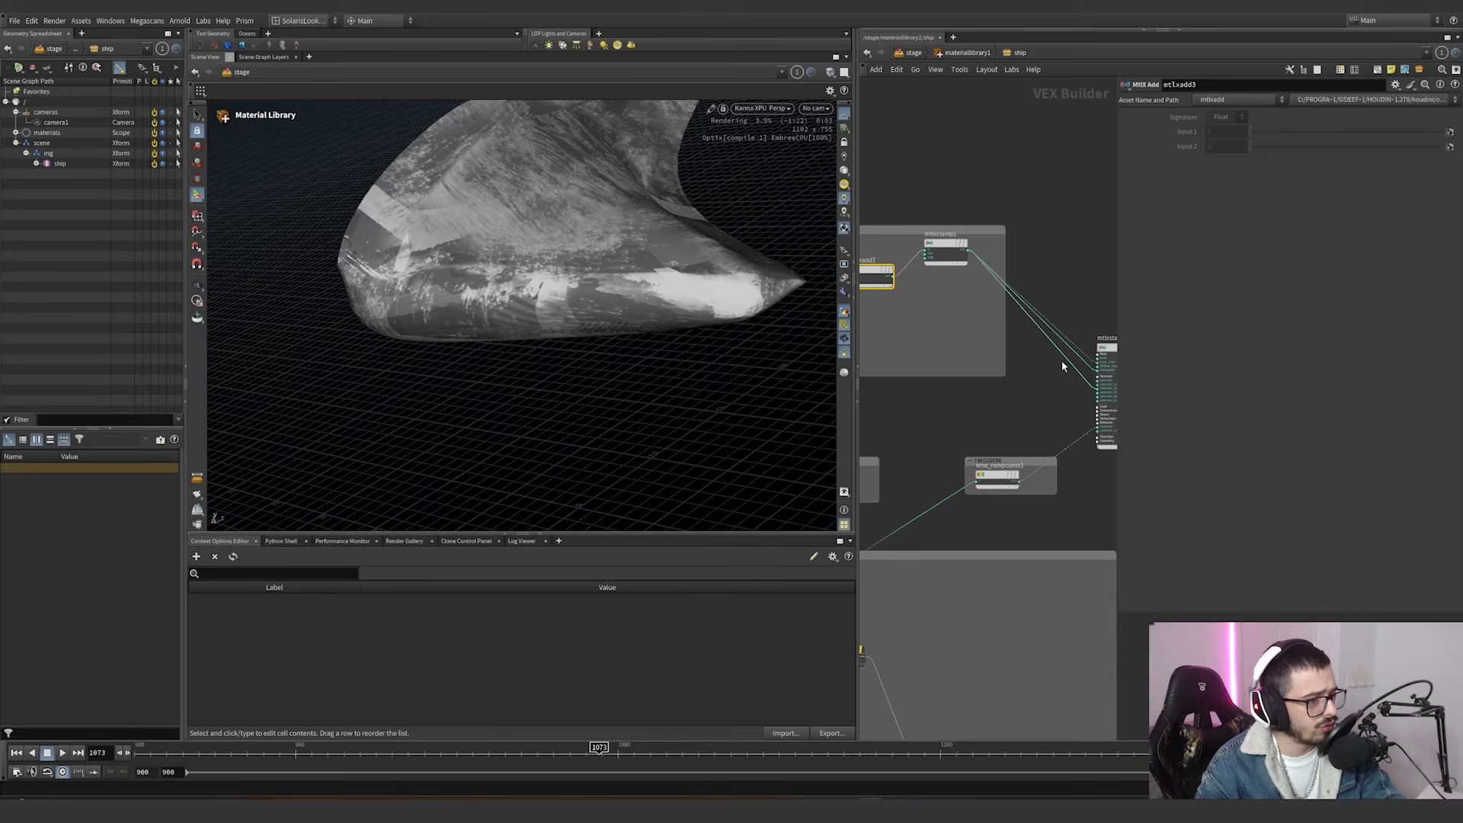
{"action": "left_click_drag", "start_coordinate": [1076, 351], "coordinate": [982, 431]}
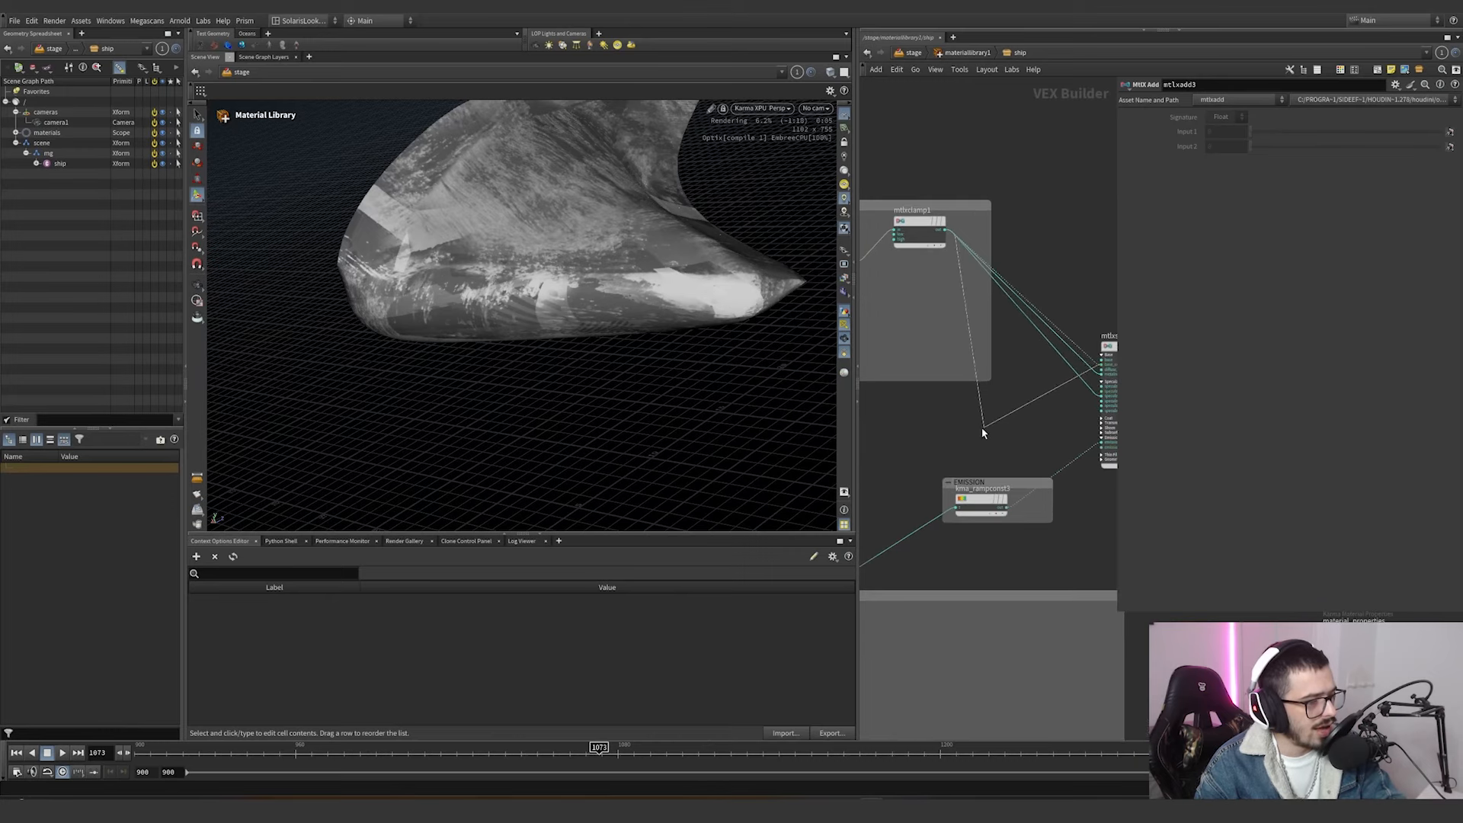
{"action": "scroll", "coordinate": [982, 432], "scroll_direction": "down", "scroll_amount": 4}
{"action": "middle_click_drag", "start_coordinate": [982, 432], "coordinate": [1123, 307]}
{"action": "left_click", "coordinate": [1034, 372]}
Enable kma_hextiled_triplanar1 in the displacement network and preview its texture on the ship through the standard surface's base color.
{"action": "scroll", "coordinate": [1036, 374], "scroll_direction": "up", "scroll_amount": 2}
{"action": "scroll", "coordinate": [1088, 336], "scroll_direction": "down", "scroll_amount": 2}
{"action": "scroll", "coordinate": [1089, 337], "scroll_direction": "up", "scroll_amount": 1}
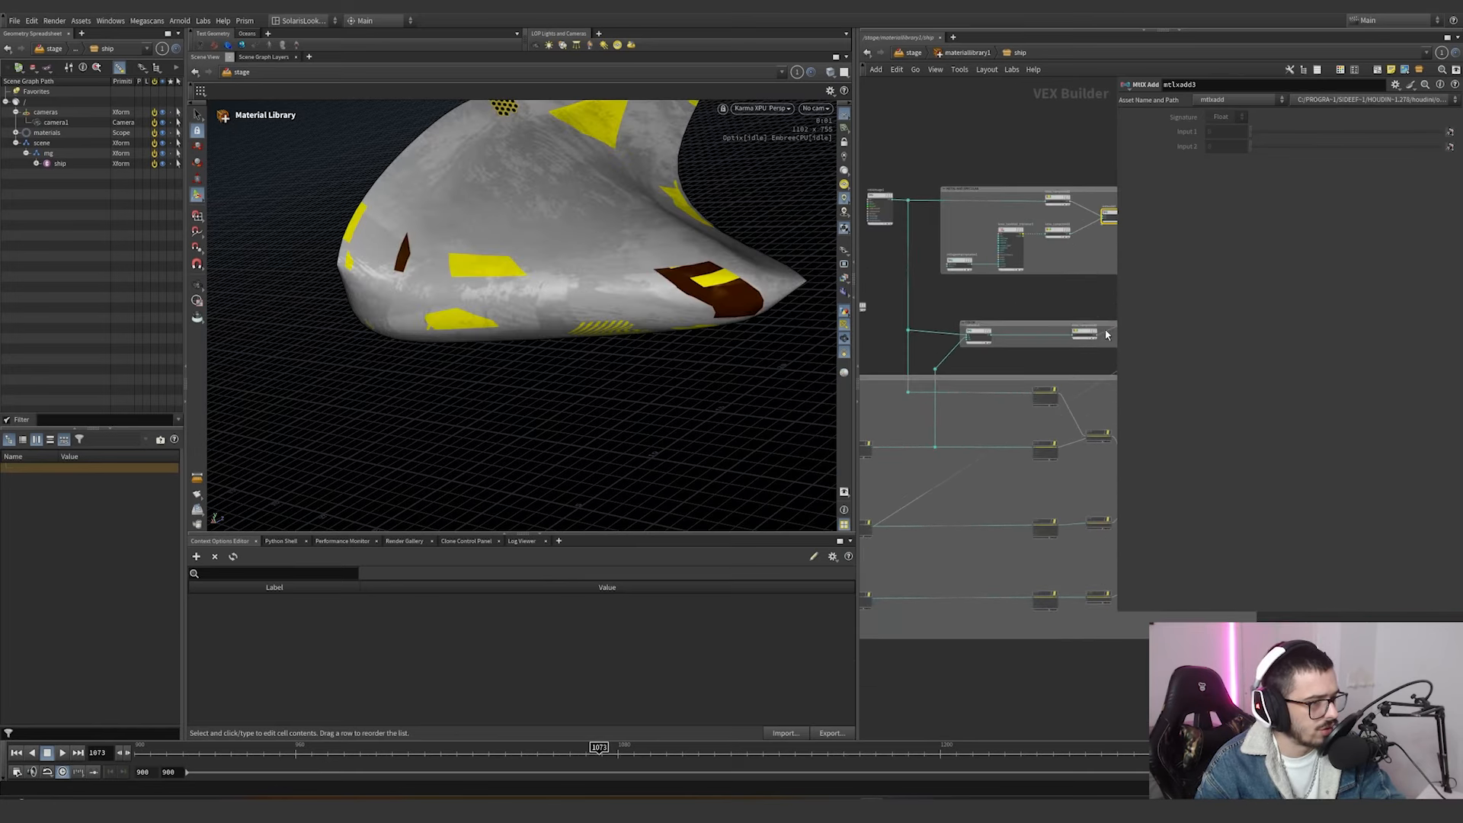
{"action": "left_click", "coordinate": [1106, 335]}
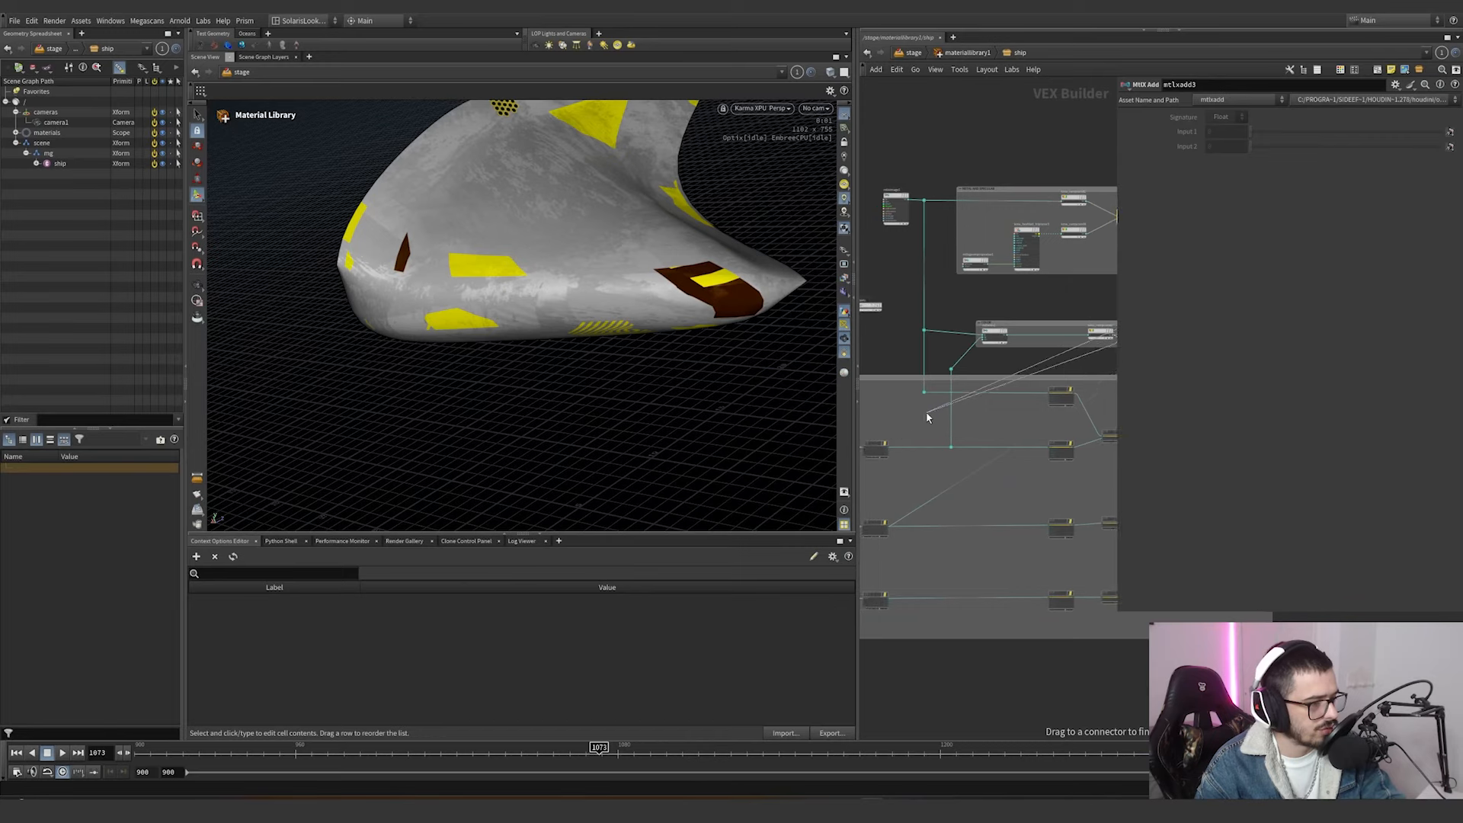
{"action": "middle_click_drag", "start_coordinate": [927, 416], "coordinate": [1059, 394]}
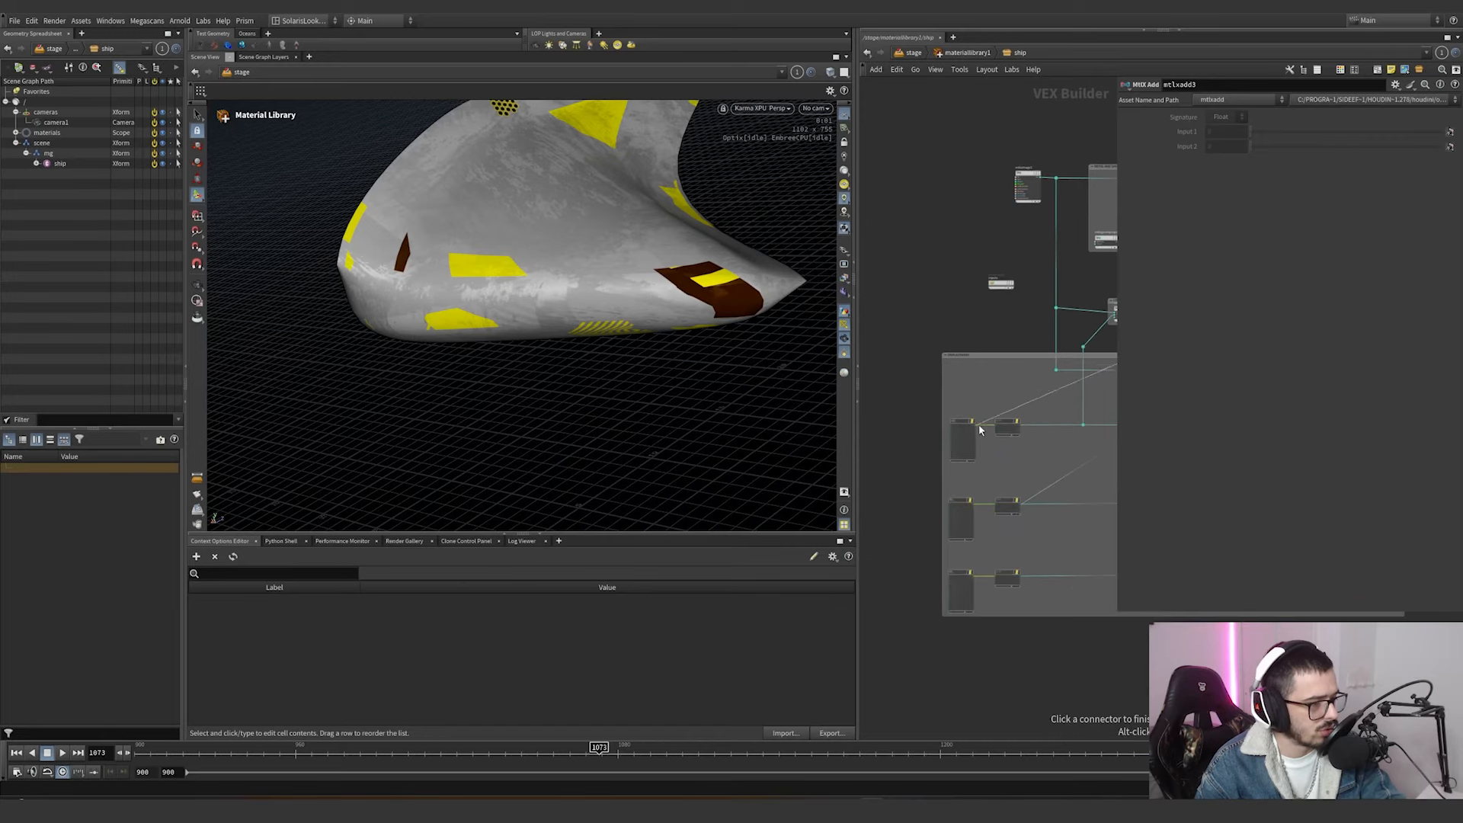
{"action": "left_click", "coordinate": [979, 424]}
{"action": "scroll", "coordinate": [978, 424], "scroll_direction": "up", "scroll_amount": 2}
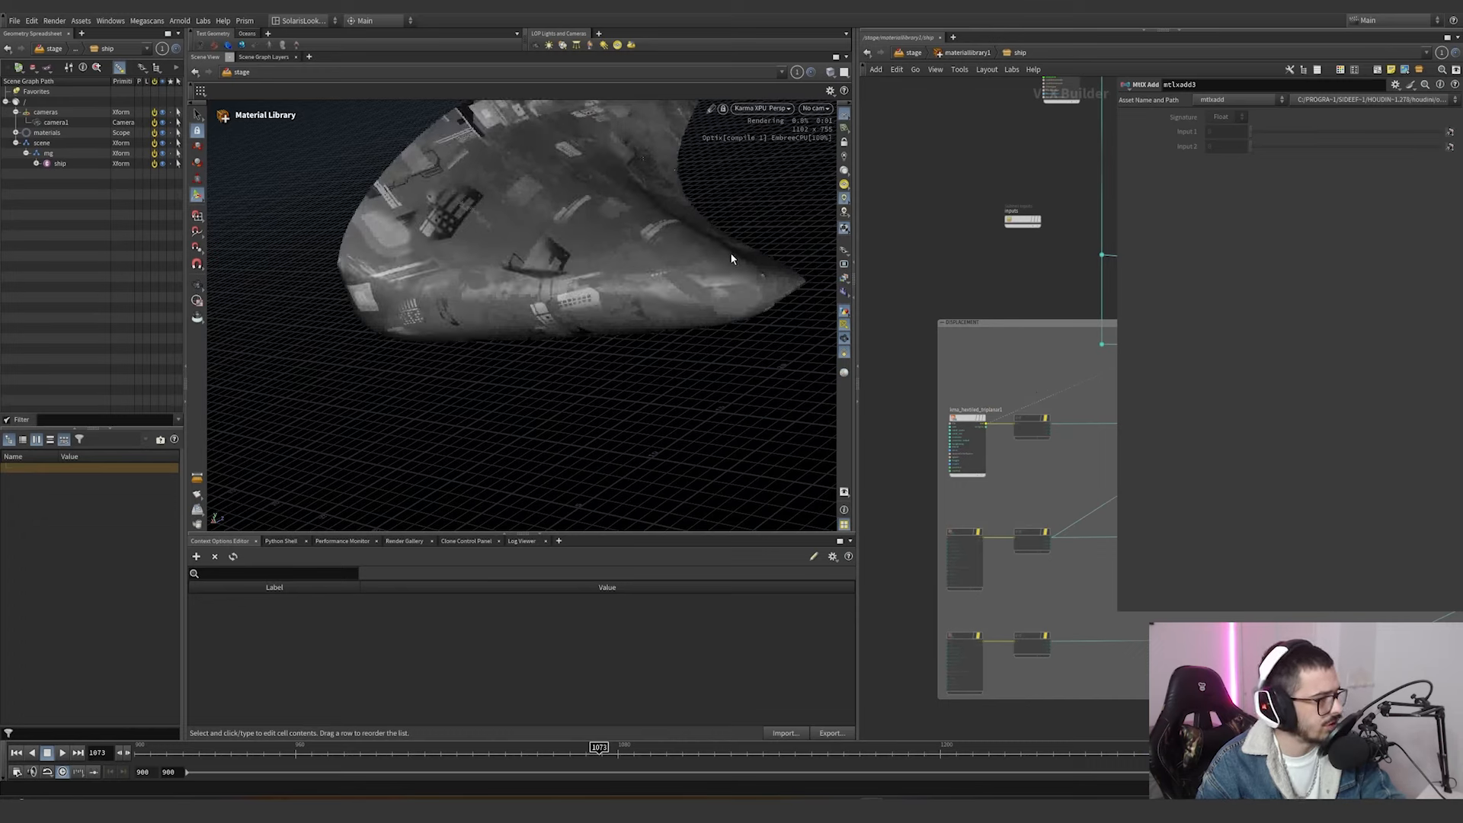
Preview the mtlxmix1 output of the COLOR group as the ship's base color and select that mix node.
{"action": "middle_click_drag", "start_coordinate": [1062, 374], "coordinate": [928, 455]}
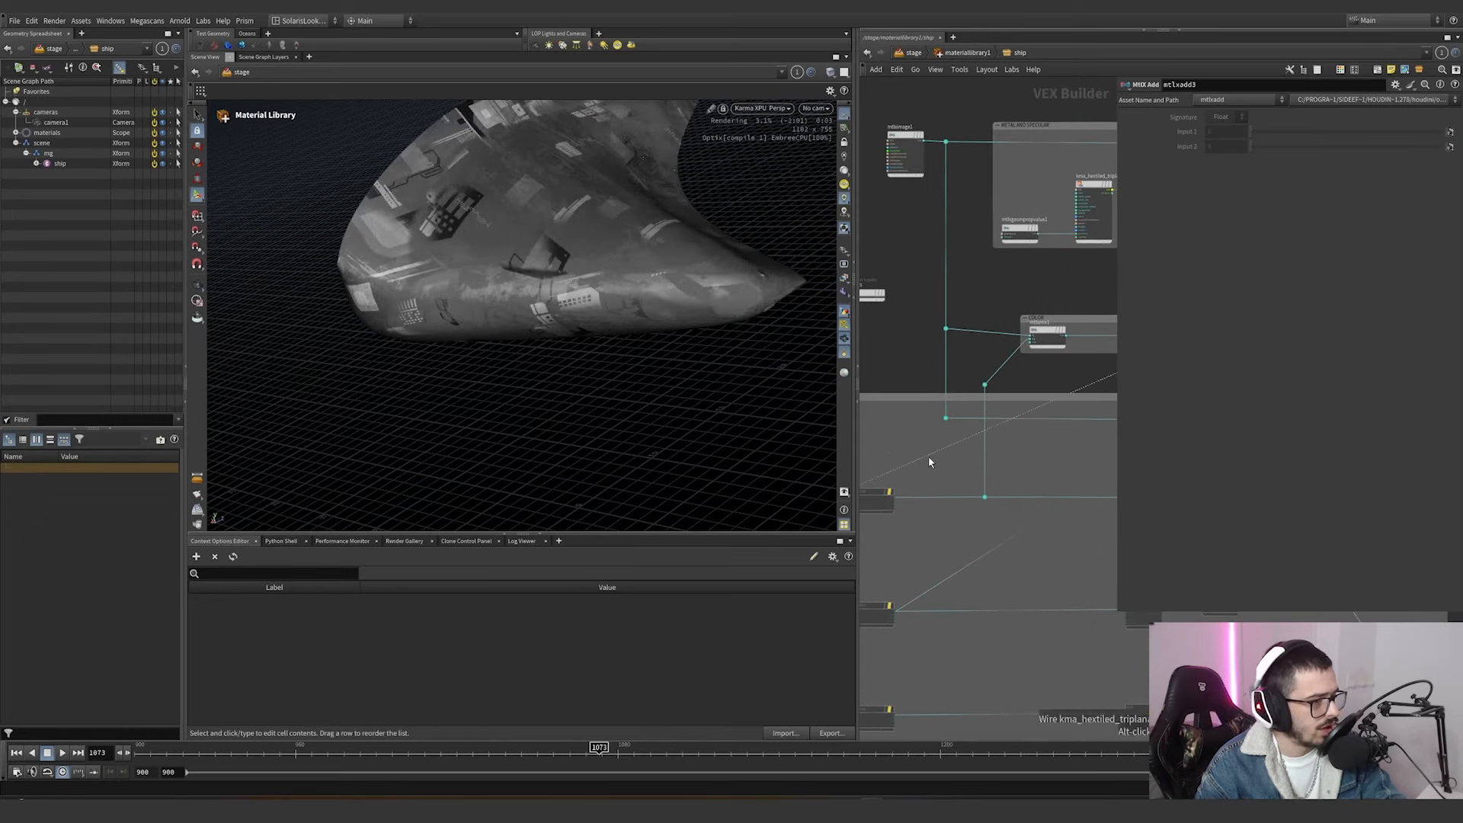
{"action": "left_click_drag", "start_coordinate": [927, 456], "coordinate": [1071, 340]}
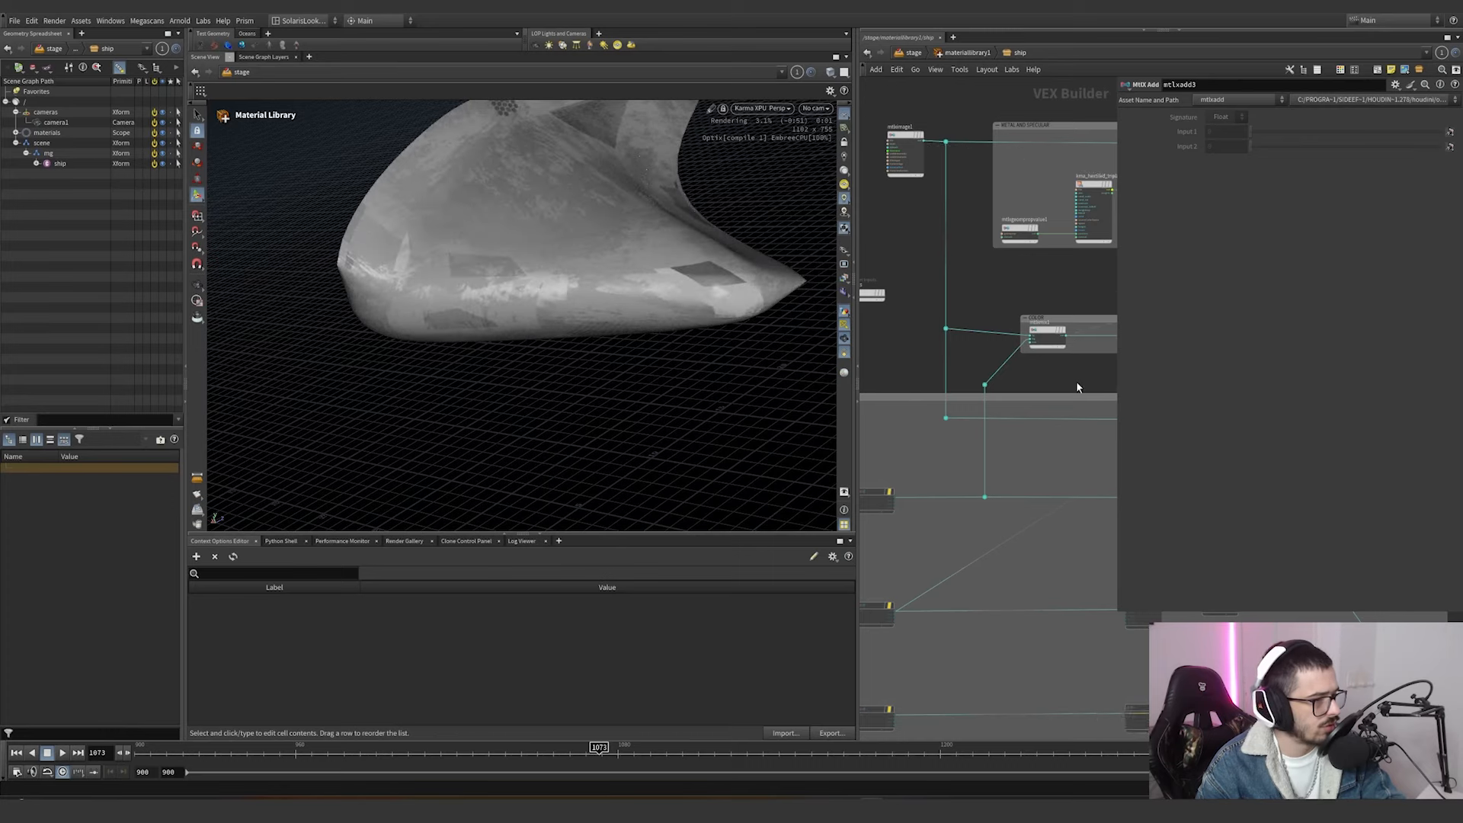
{"action": "scroll", "coordinate": [1076, 387], "scroll_direction": "down", "scroll_amount": 3}
{"action": "middle_click_drag", "start_coordinate": [1075, 388], "coordinate": [894, 404]}
{"action": "scroll", "coordinate": [999, 391], "scroll_direction": "up", "scroll_amount": 2}
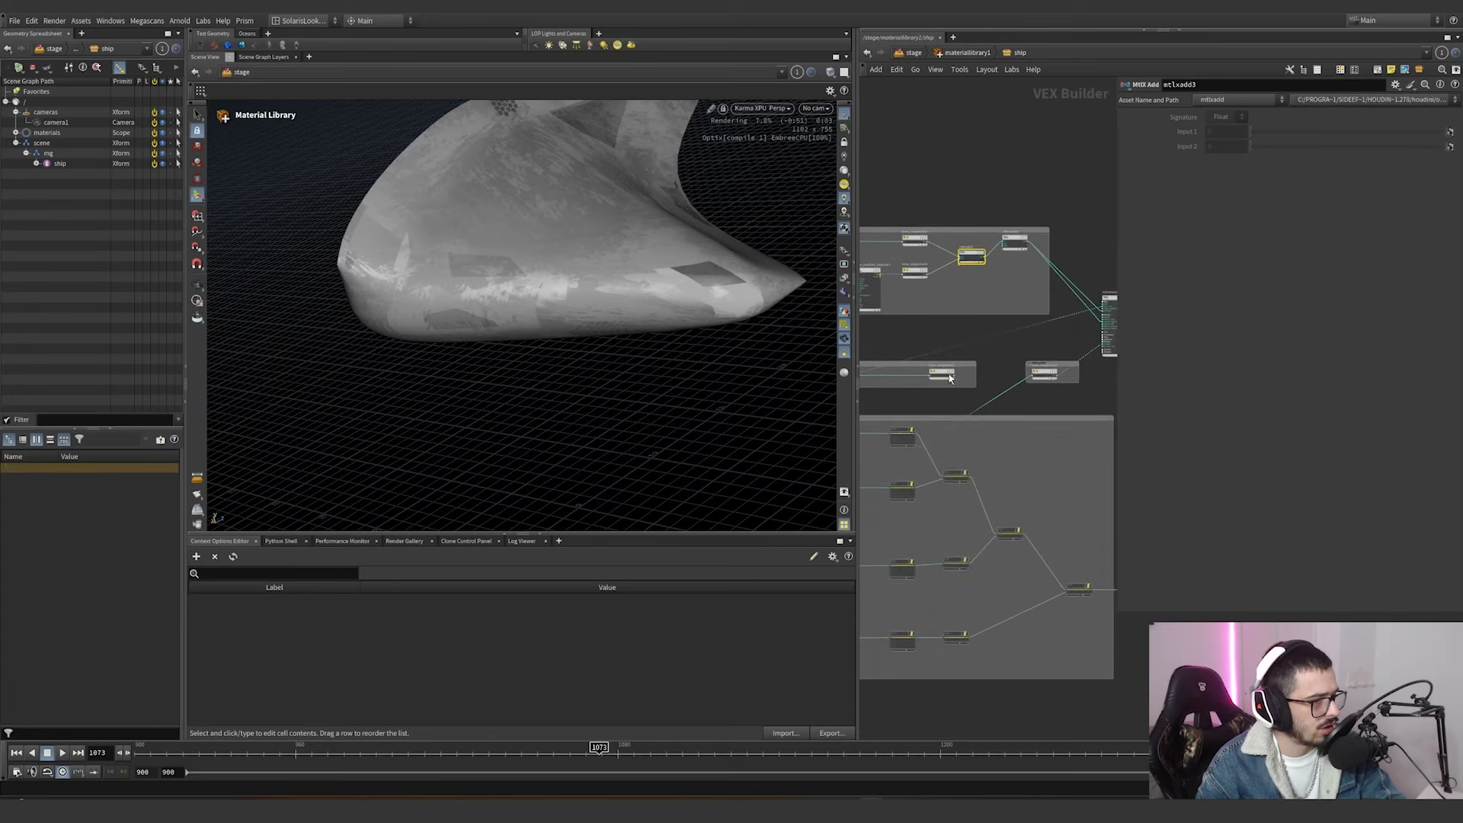
{"action": "middle_click_drag", "start_coordinate": [995, 325], "coordinate": [1084, 315]}
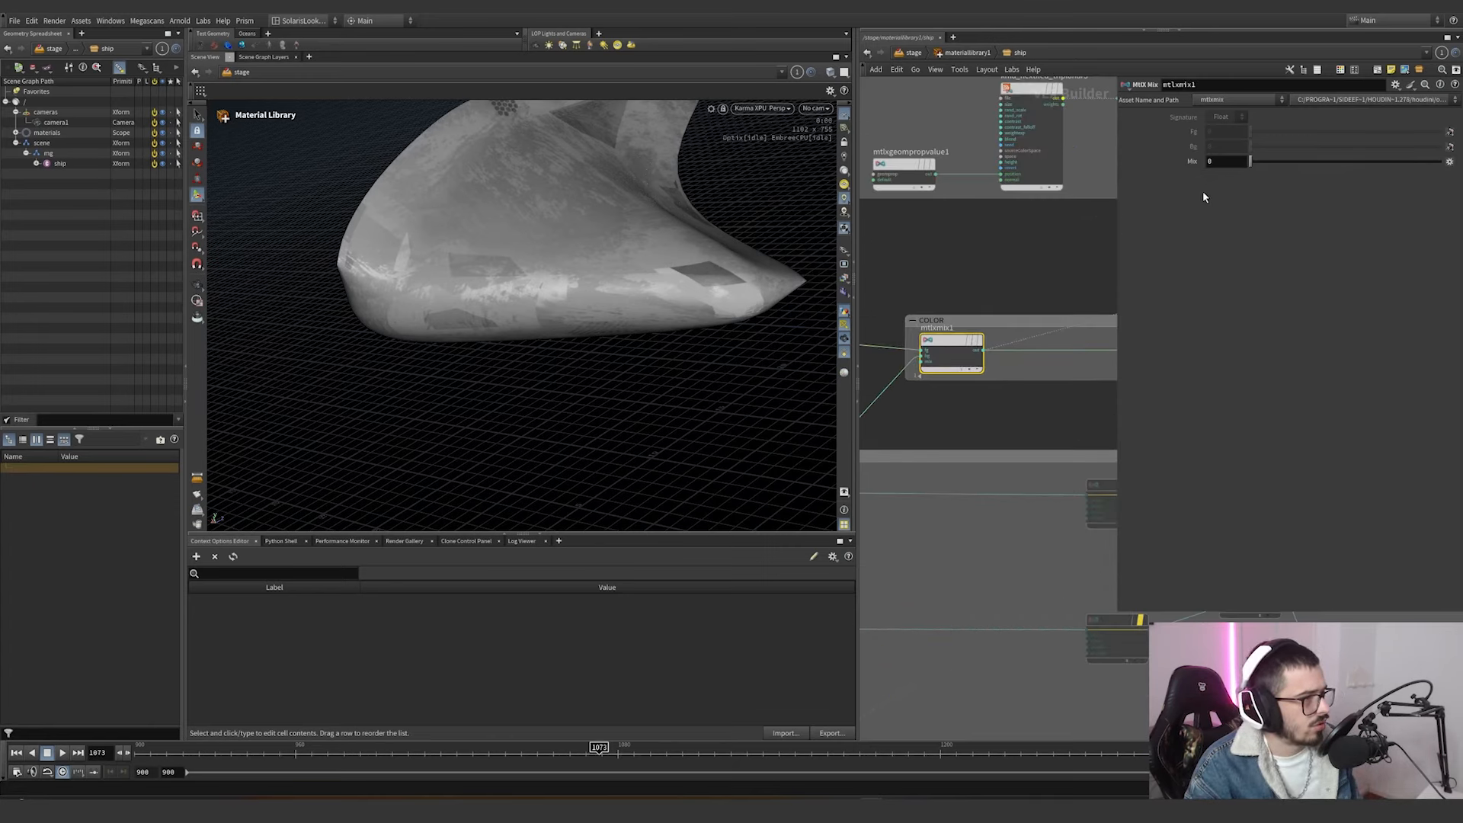
Try Mix values of 0 and 0.228 on mtlxmix1 and undo each change.
{"action": "key", "text": "ctrl+z"}
{"action": "scroll", "coordinate": [966, 270], "scroll_direction": "down", "scroll_amount": 2}
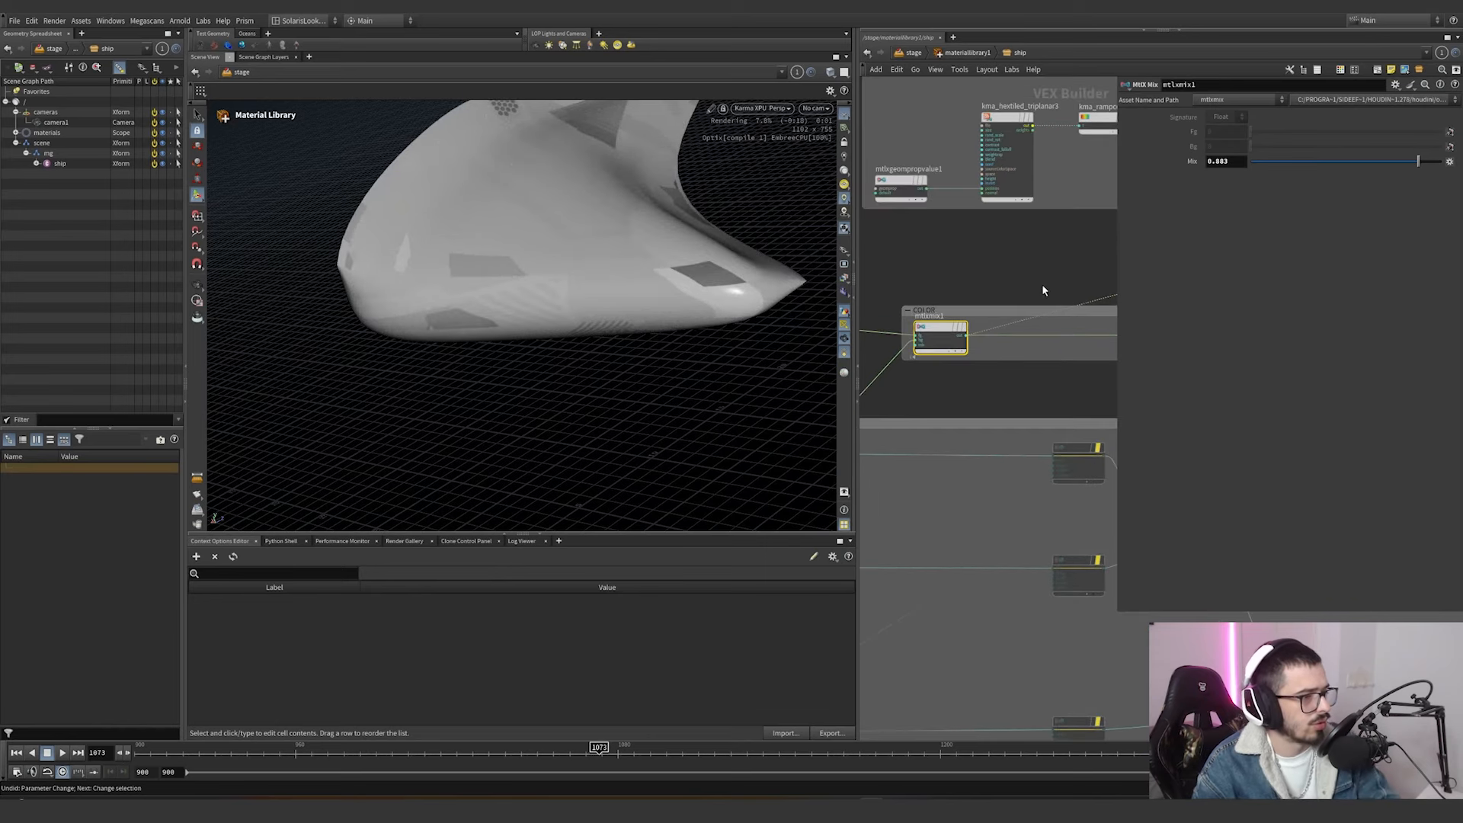
{"action": "left_click_drag", "start_coordinate": [1326, 162], "coordinate": [1267, 169]}
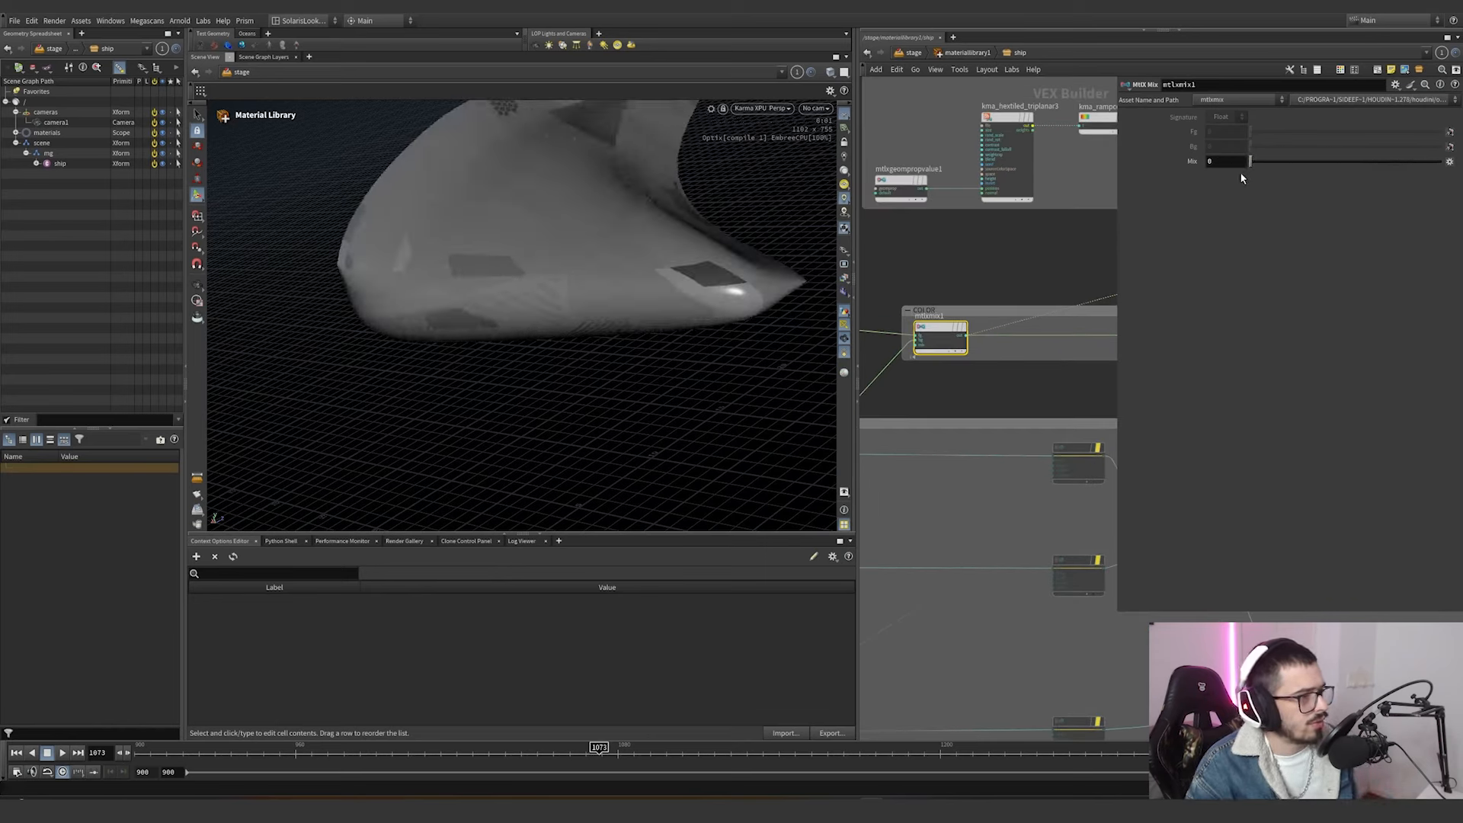
{"action": "key", "text": "ctrl+z"}
{"action": "scroll", "coordinate": [990, 283], "scroll_direction": "down", "scroll_amount": 3}
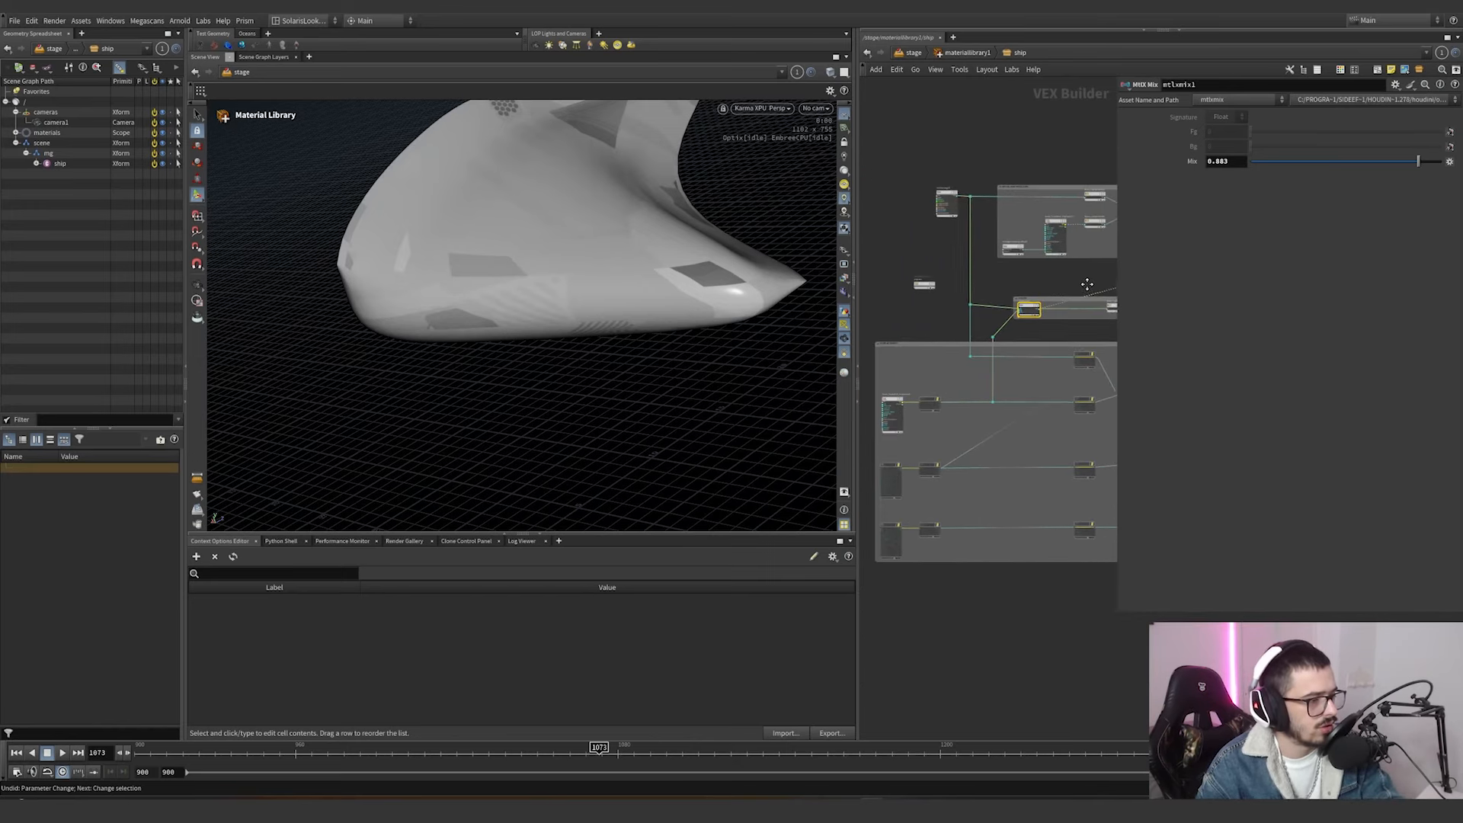
{"action": "scroll", "coordinate": [1043, 377], "scroll_direction": "up", "scroll_amount": 3}
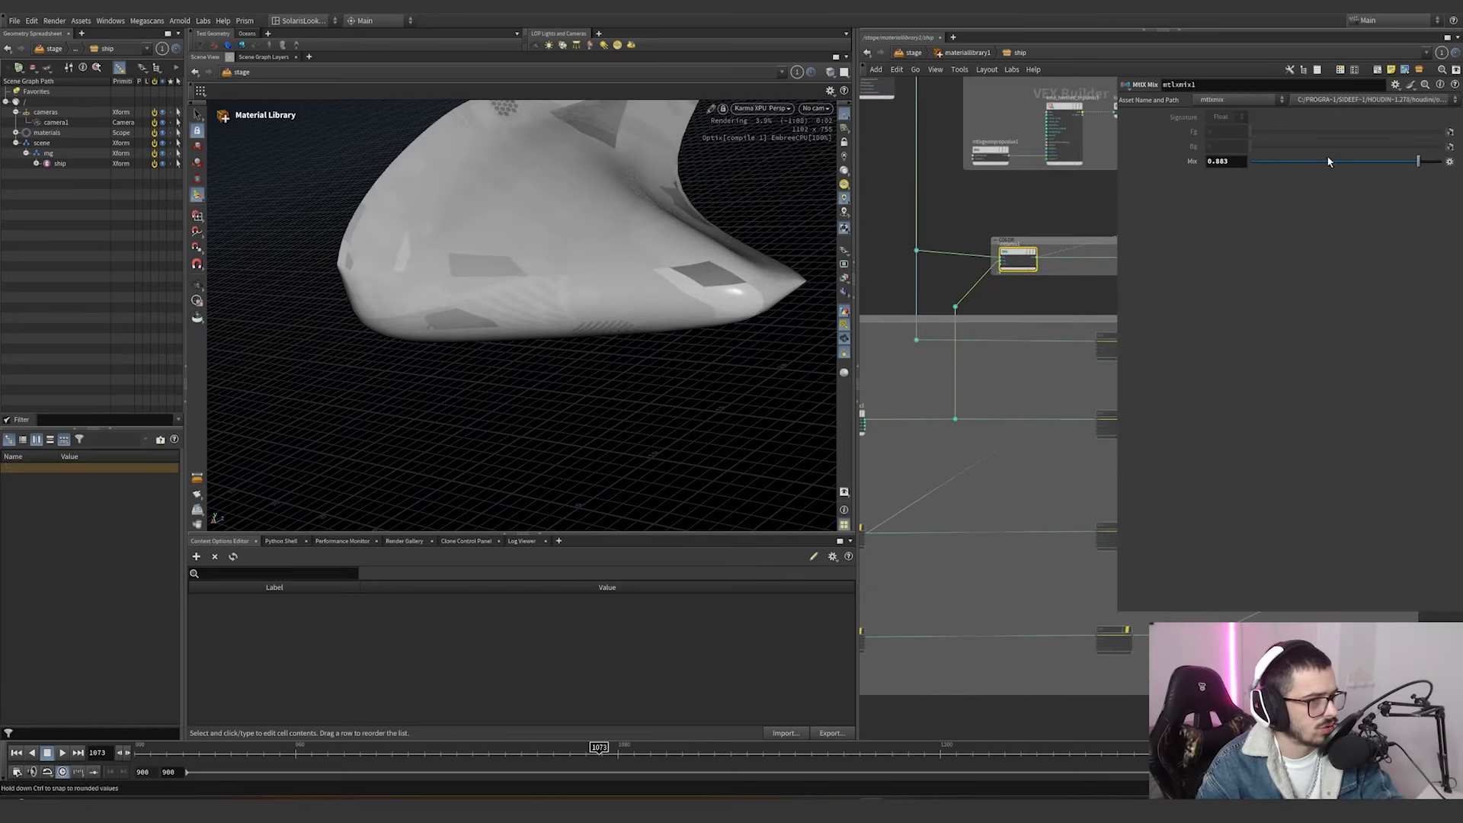
{"action": "left_click_drag", "start_coordinate": [1328, 161], "coordinate": [1293, 161]}
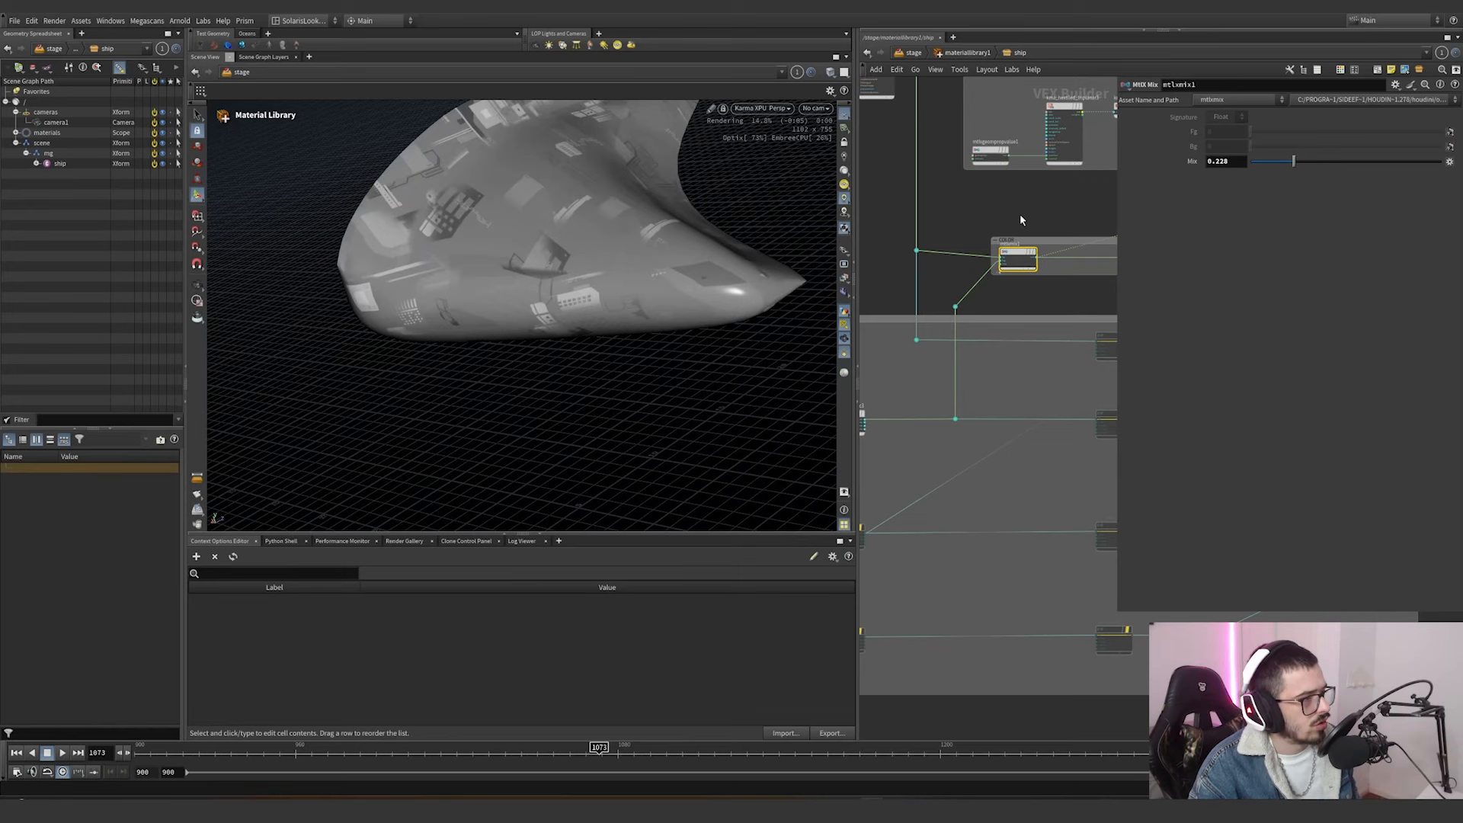
{"action": "key", "text": "ctrl+z"}
Wire the kma_rampconst1 output into the standard surface's base color to show the colored panels.
{"action": "middle_click_drag", "start_coordinate": [1024, 209], "coordinate": [833, 228]}
{"action": "scroll", "coordinate": [944, 252], "scroll_direction": "up", "scroll_amount": 2}
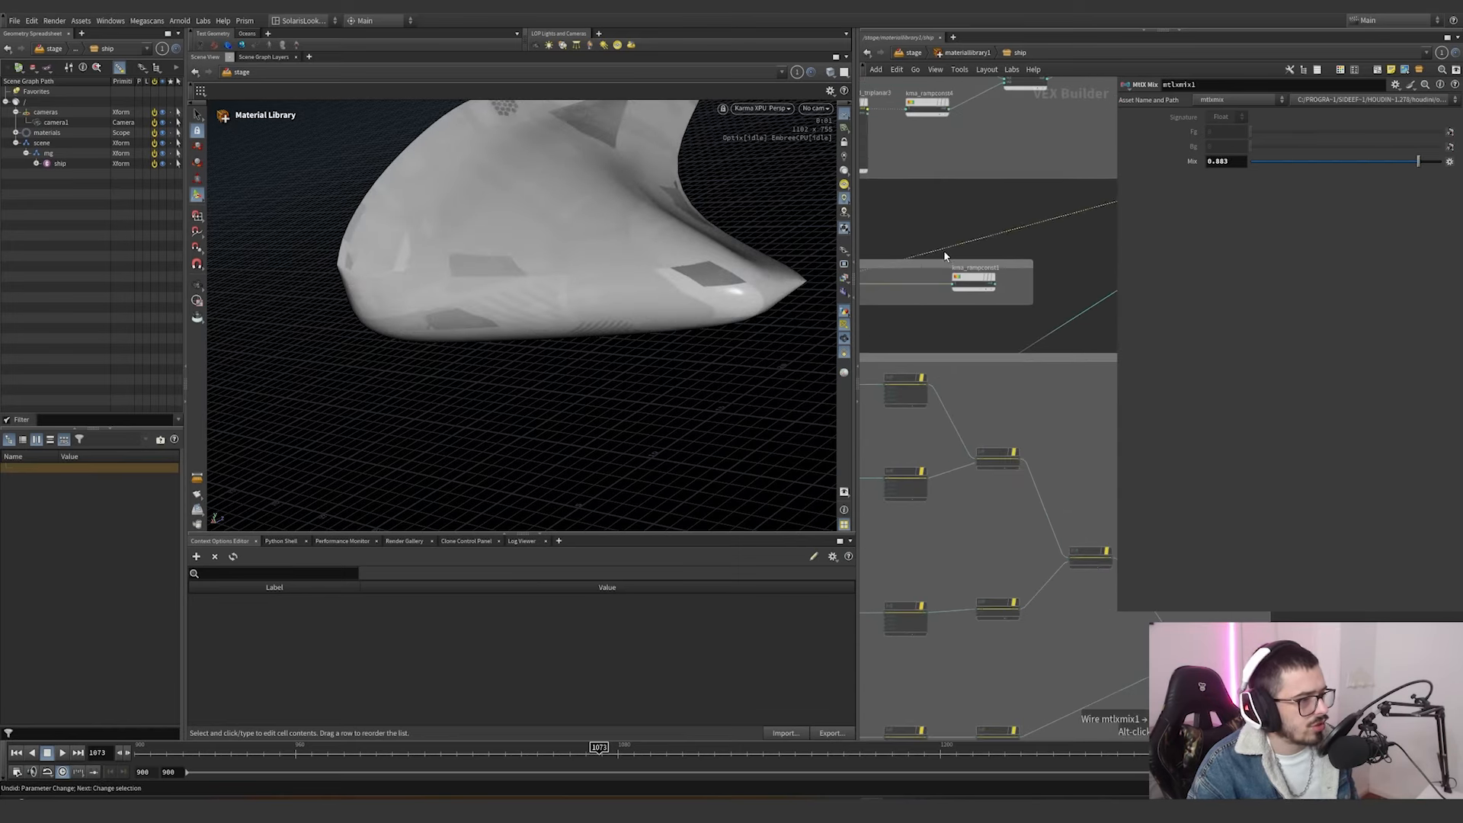
{"action": "left_click", "coordinate": [996, 283]}
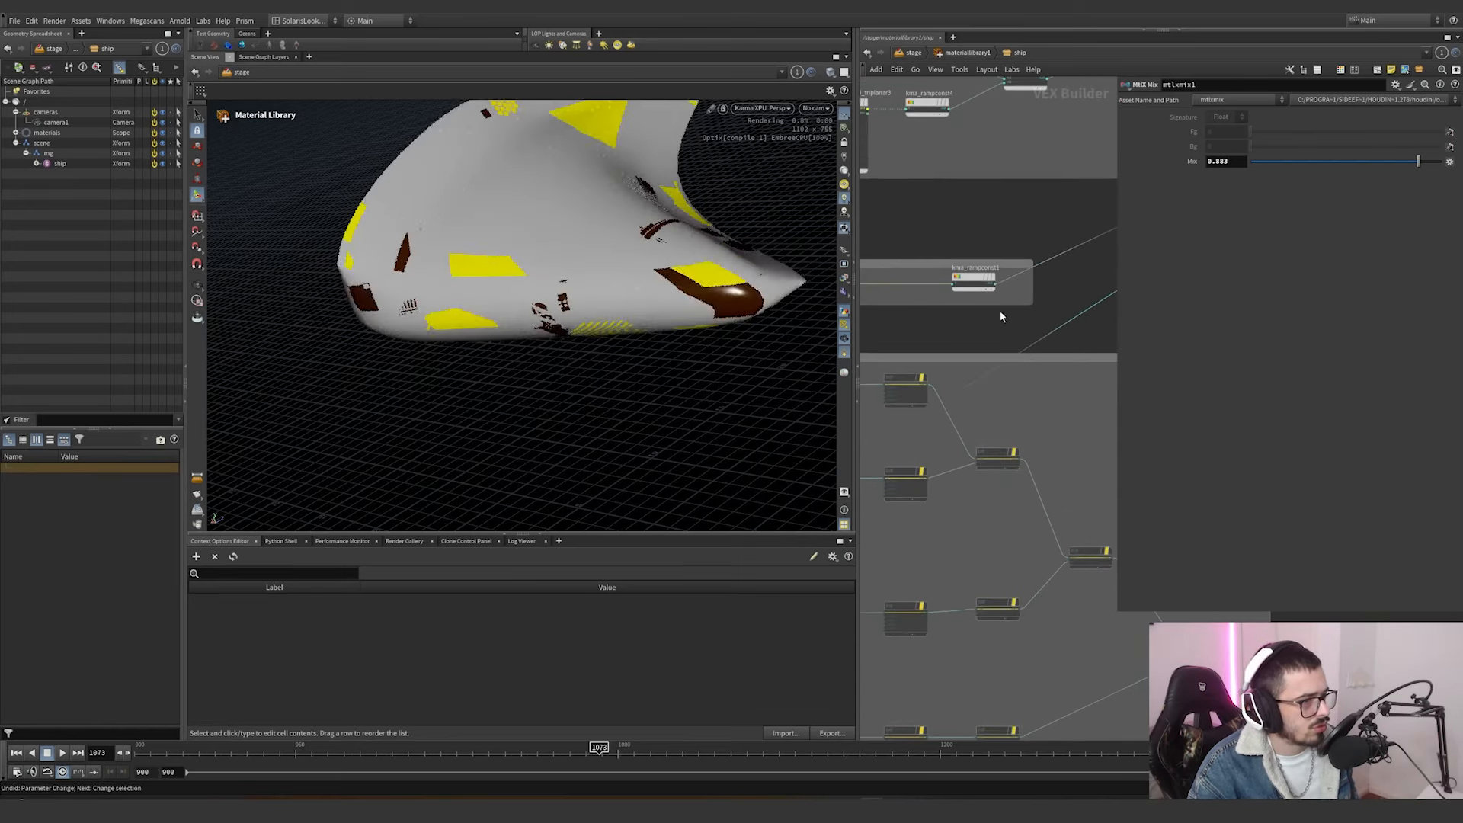
Try moving the last point of kma_rampconst1's ramp to about 0.51, undo it, and check the yellow point's interpolation options, keeping Constant.
{"action": "left_click", "coordinate": [974, 278]}
{"action": "mouse_move", "coordinate": [1312, 170]}
{"action": "left_mouse_down"}
{"action": "mouse_move", "coordinate": [1284, 171]}
{"action": "mouse_move", "coordinate": [1312, 175]}
{"action": "left_mouse_up"}
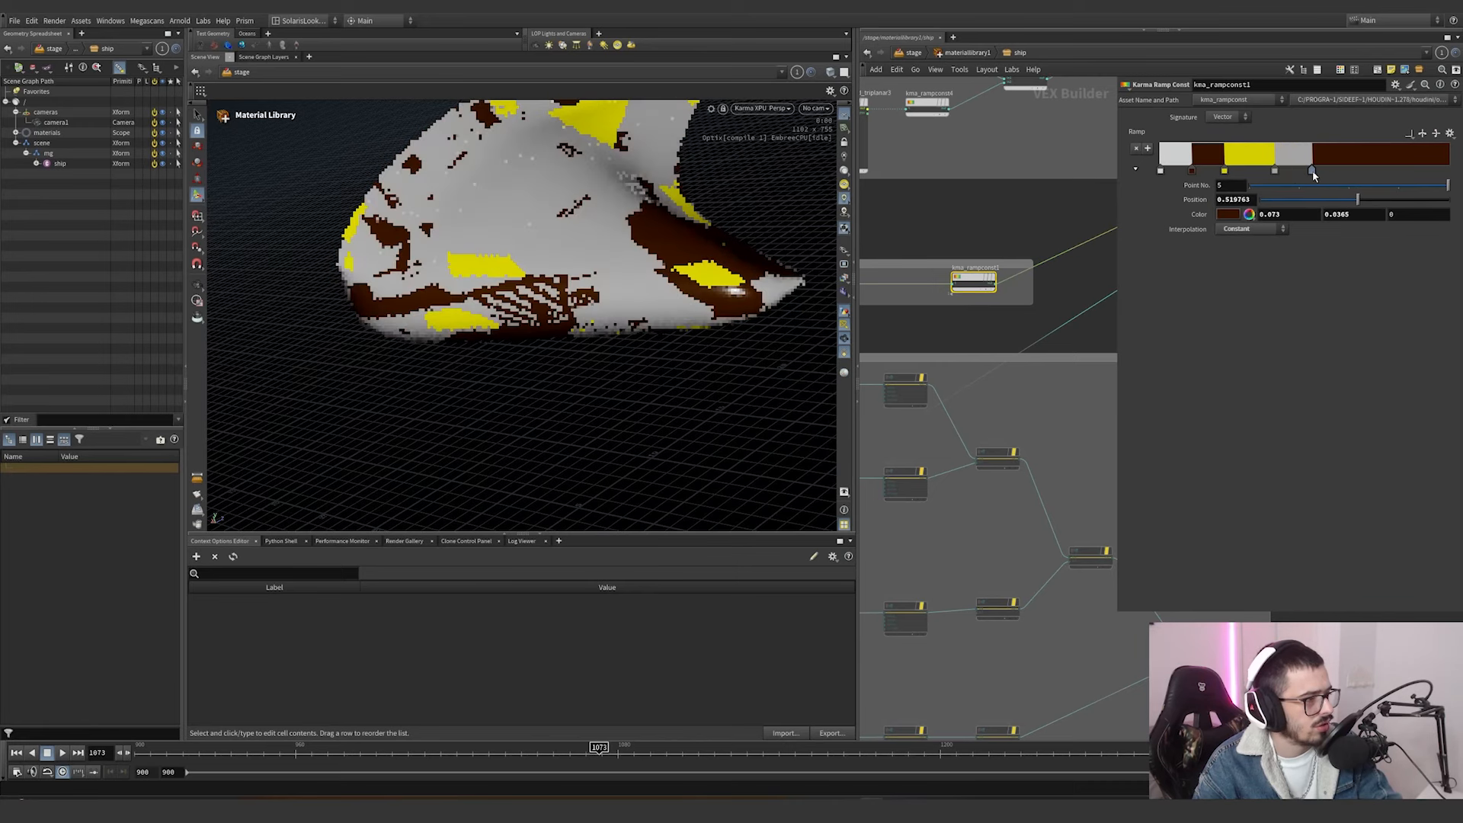
{"action": "mouse_move", "coordinate": [1225, 171]}
{"action": "left_mouse_down"}
{"action": "mouse_move", "coordinate": [1239, 174]}
{"action": "mouse_move", "coordinate": [1224, 174]}
{"action": "left_mouse_up"}
{"action": "left_click", "coordinate": [1237, 229]}
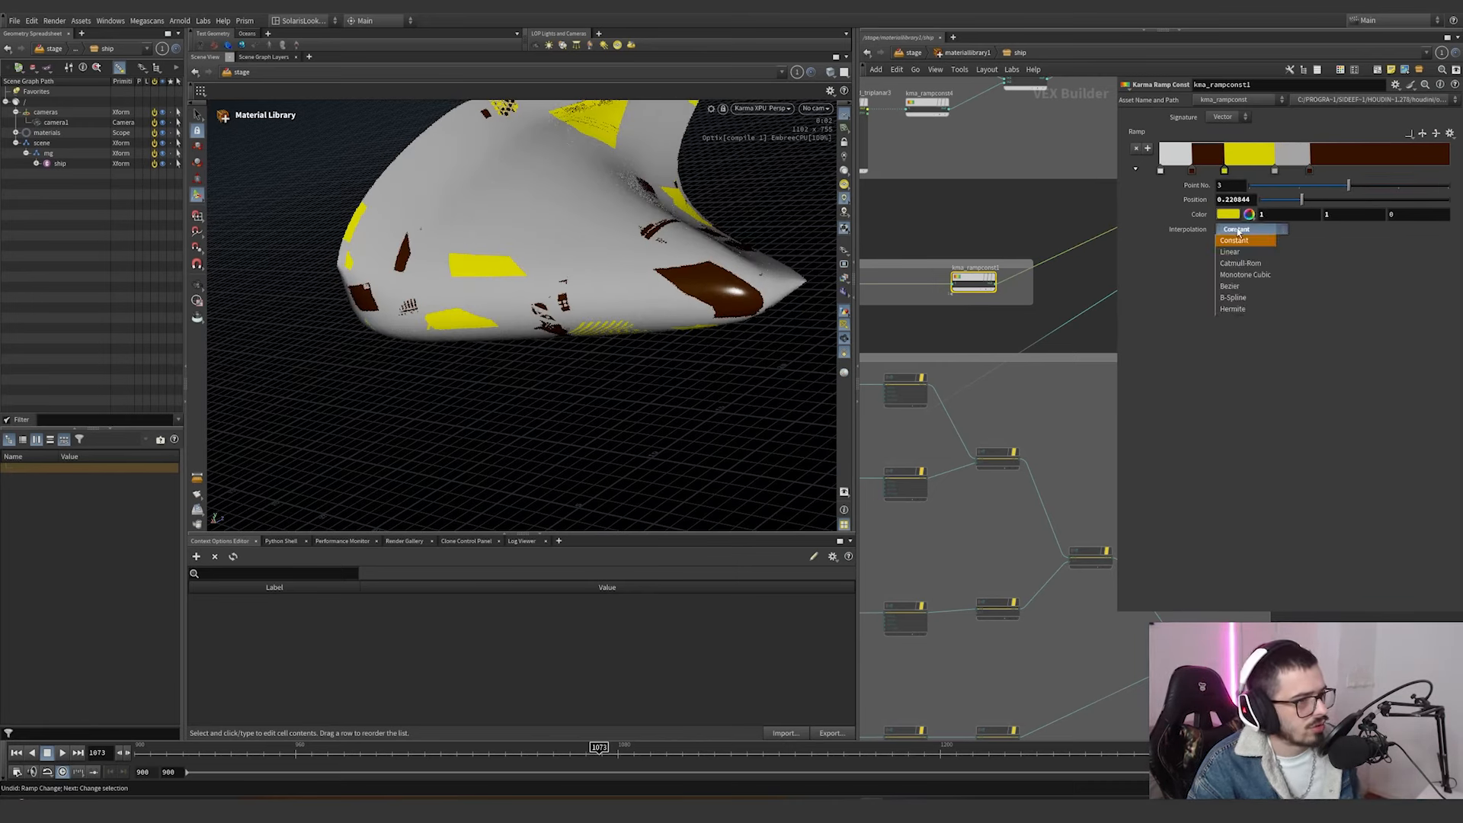
{"action": "left_click", "coordinate": [1247, 231]}
Enable the second displacement branch's texture and separate nodes and preview the output that feeds the emission ramp as base color.
{"action": "middle_click_drag", "start_coordinate": [1109, 250], "coordinate": [979, 294]}
{"action": "scroll", "coordinate": [990, 294], "scroll_direction": "down", "scroll_amount": 2}
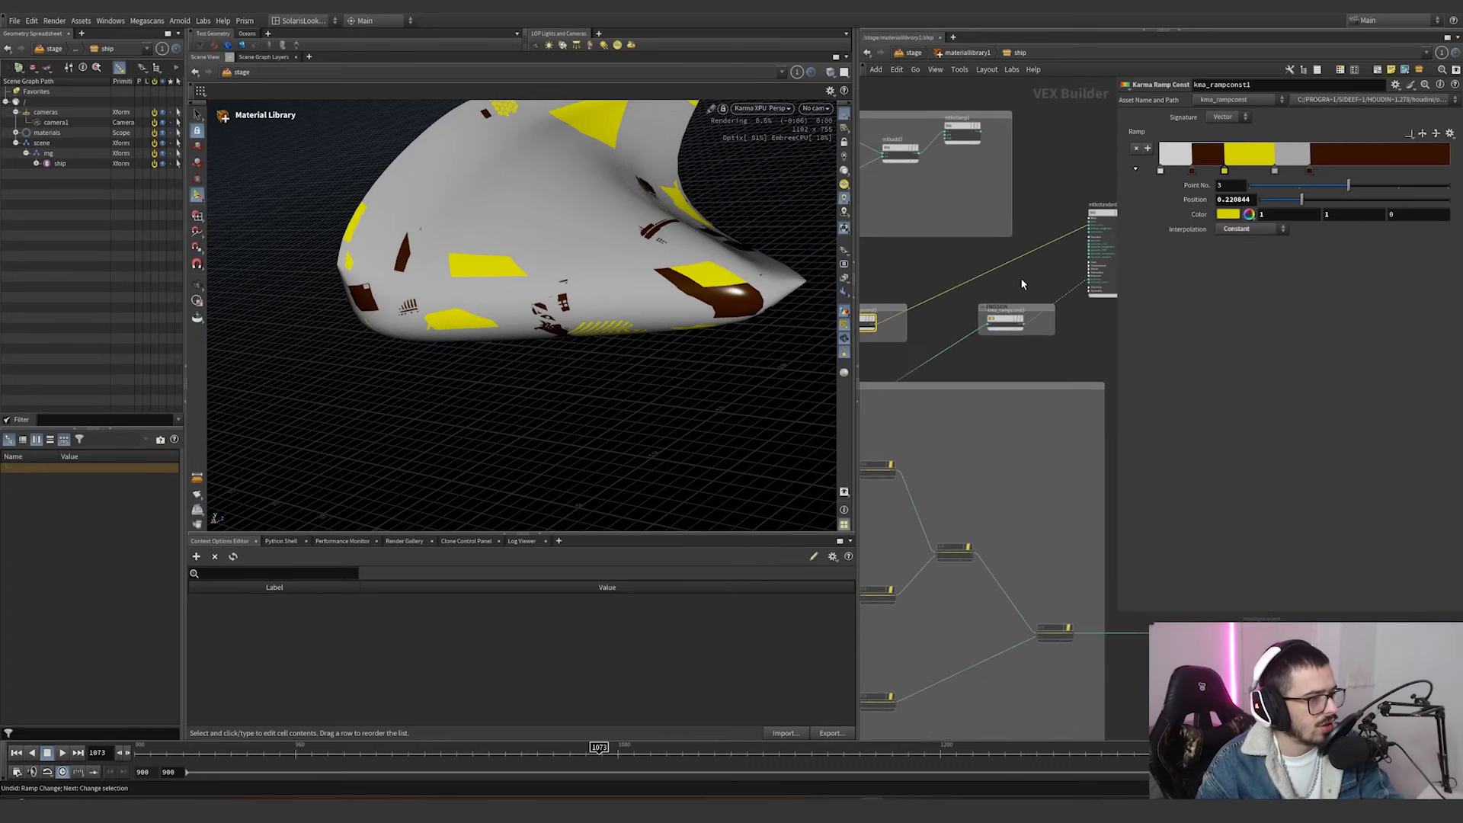
{"action": "middle_click_drag", "start_coordinate": [1056, 257], "coordinate": [1003, 314]}
{"action": "scroll", "coordinate": [1032, 299], "scroll_direction": "up", "scroll_amount": 3}
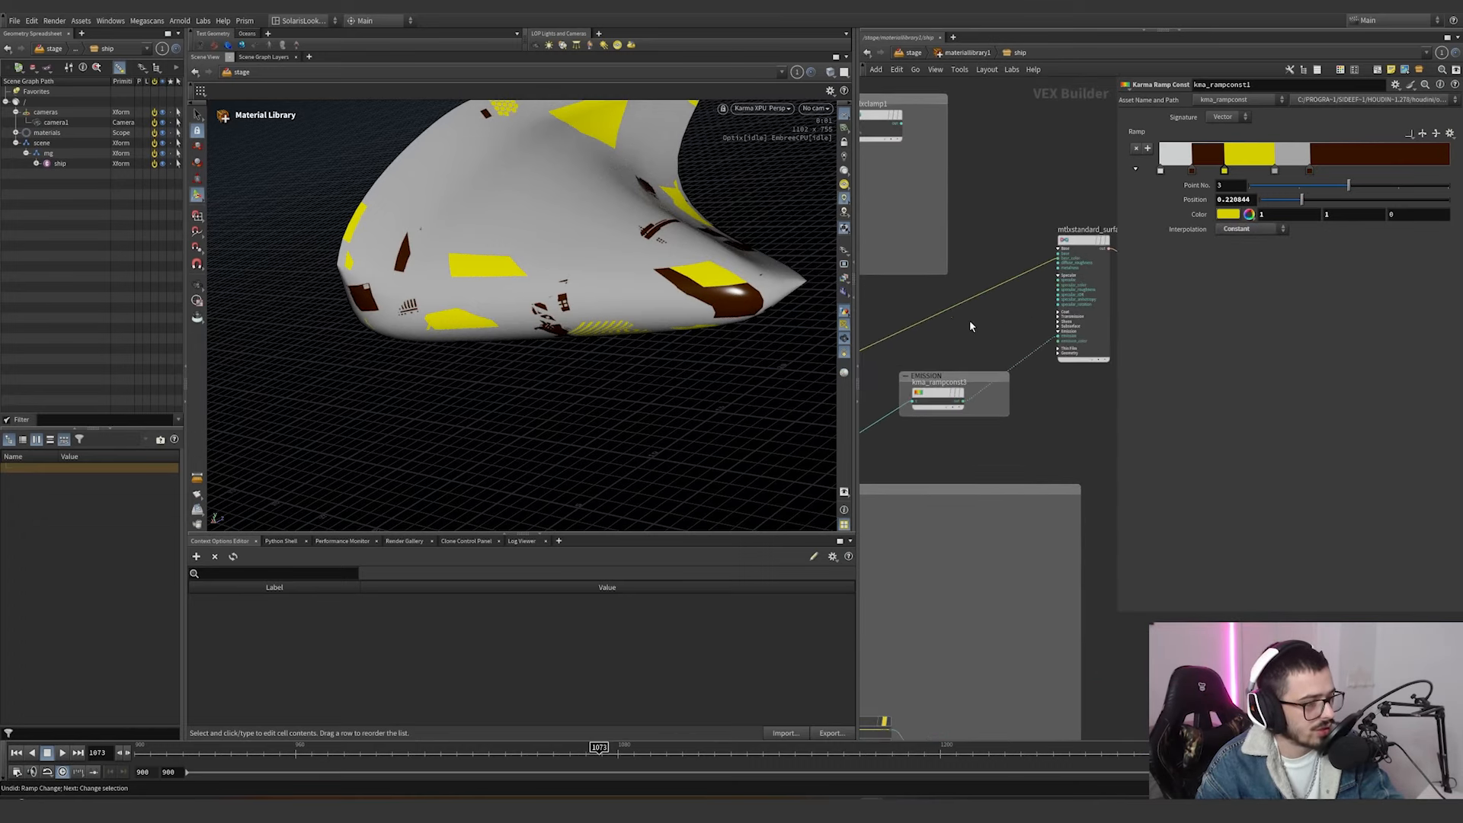
{"action": "scroll", "coordinate": [970, 321], "scroll_direction": "down", "scroll_amount": 5}
{"action": "middle_click_drag", "start_coordinate": [888, 390], "coordinate": [1008, 301]}
{"action": "scroll", "coordinate": [998, 296], "scroll_direction": "up", "scroll_amount": 2}
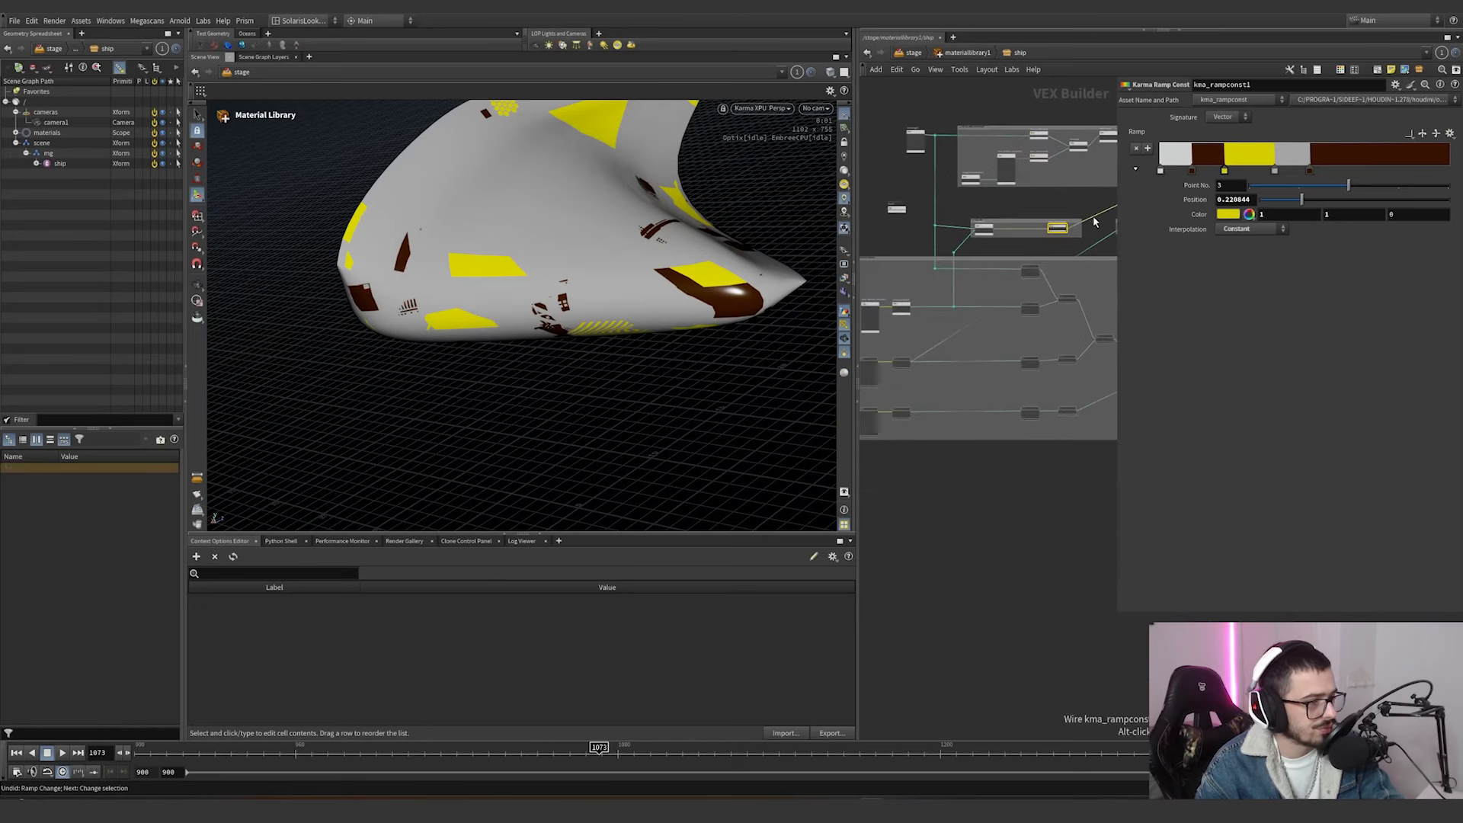
{"action": "left_click_drag", "start_coordinate": [1094, 218], "coordinate": [914, 365]}
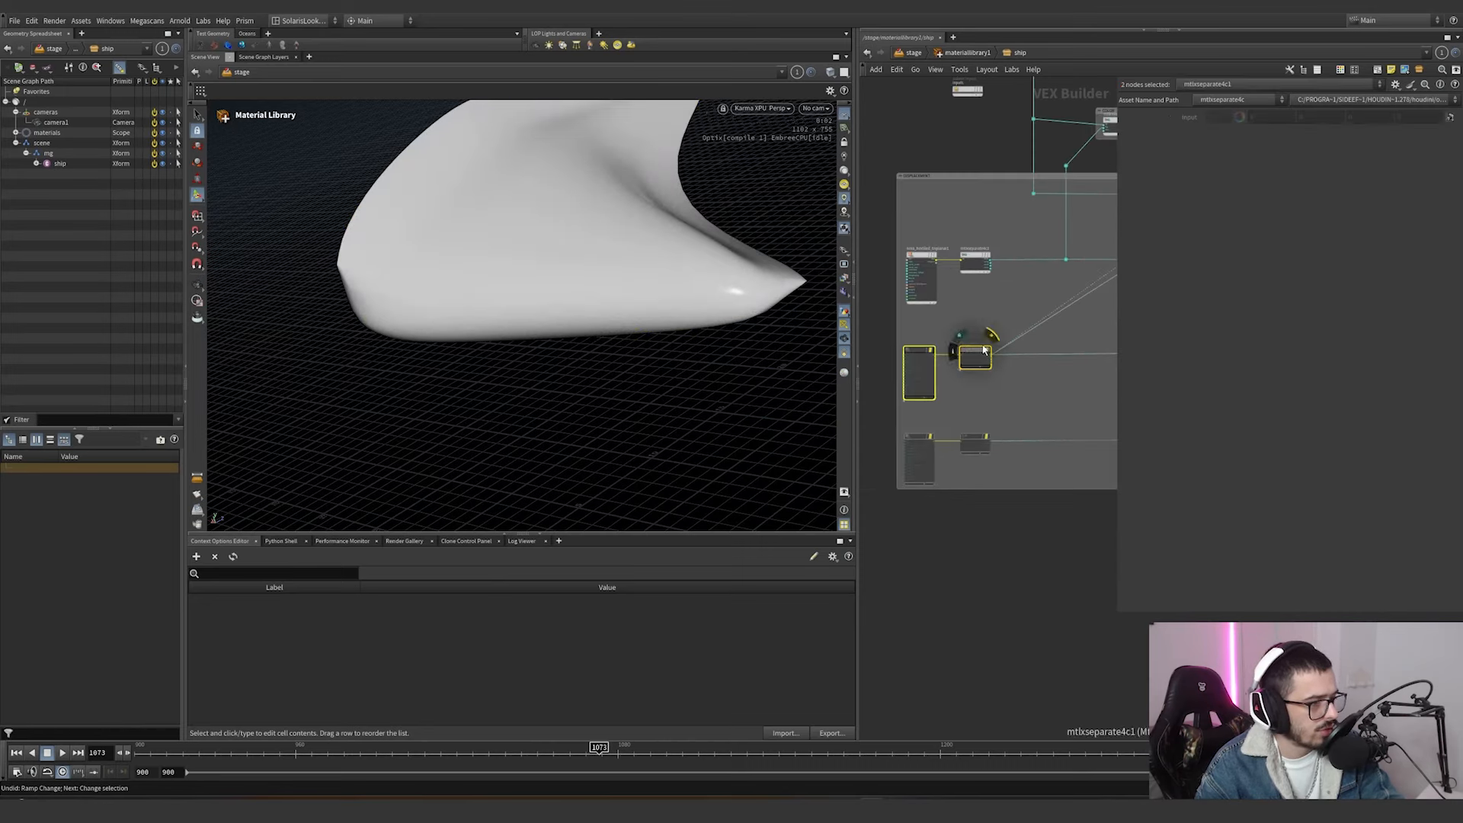
{"action": "left_click", "coordinate": [988, 336]}
{"action": "middle_click_drag", "start_coordinate": [1020, 305], "coordinate": [851, 484]}
{"action": "scroll", "coordinate": [1029, 369], "scroll_direction": "down", "scroll_amount": 4}
{"action": "scroll", "coordinate": [994, 384], "scroll_direction": "up", "scroll_amount": 4}
{"action": "left_click_drag", "start_coordinate": [1068, 333], "coordinate": [1069, 333]}
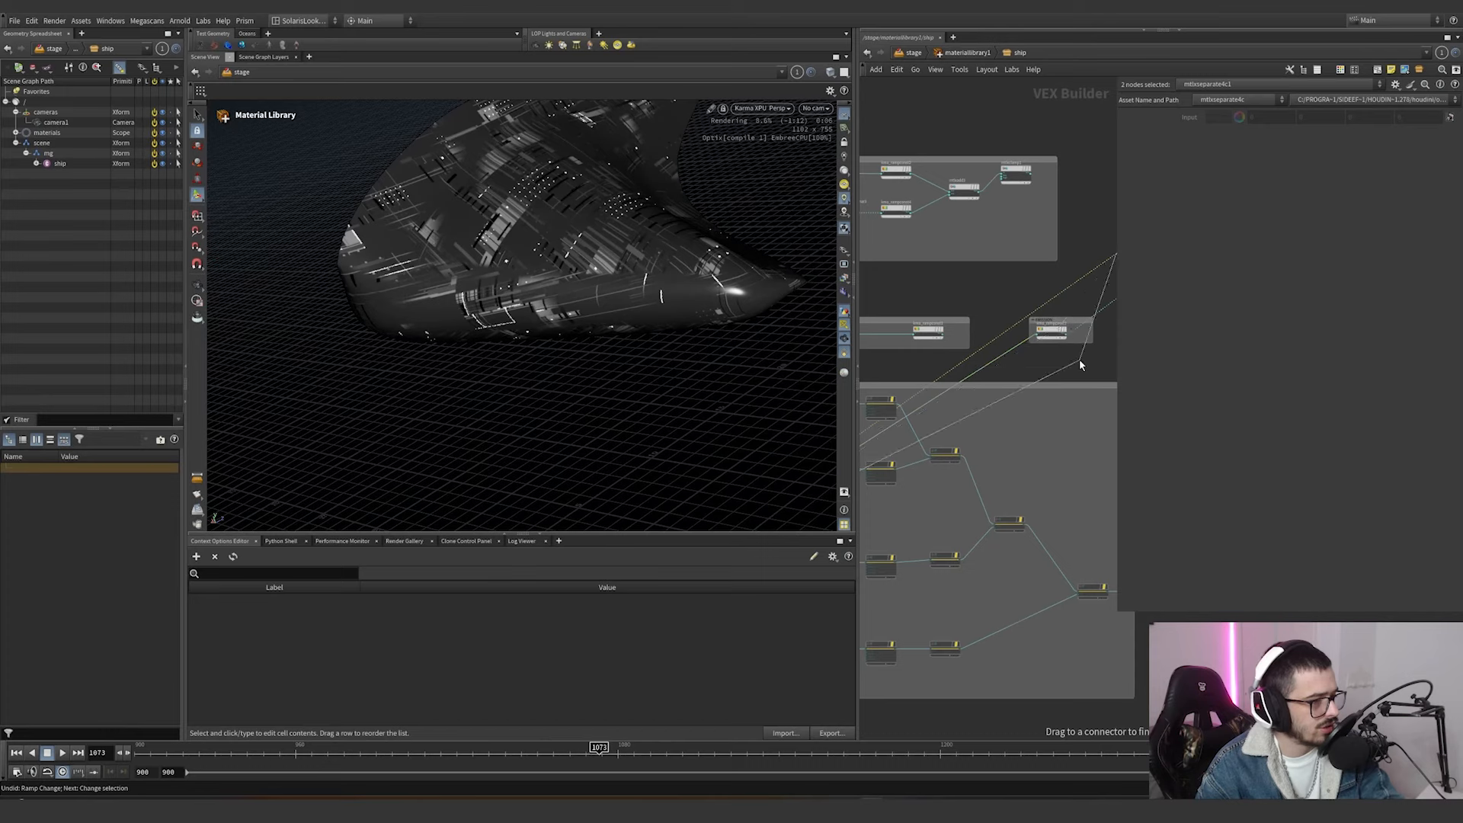
Preview the EMISSION group's kma_rampconst3 output as the ship's base color and select that ramp.
{"action": "scroll", "coordinate": [1066, 333], "scroll_direction": "up", "scroll_amount": 3}
{"action": "left_click", "coordinate": [1048, 296]}
{"action": "left_click", "coordinate": [1026, 285]}
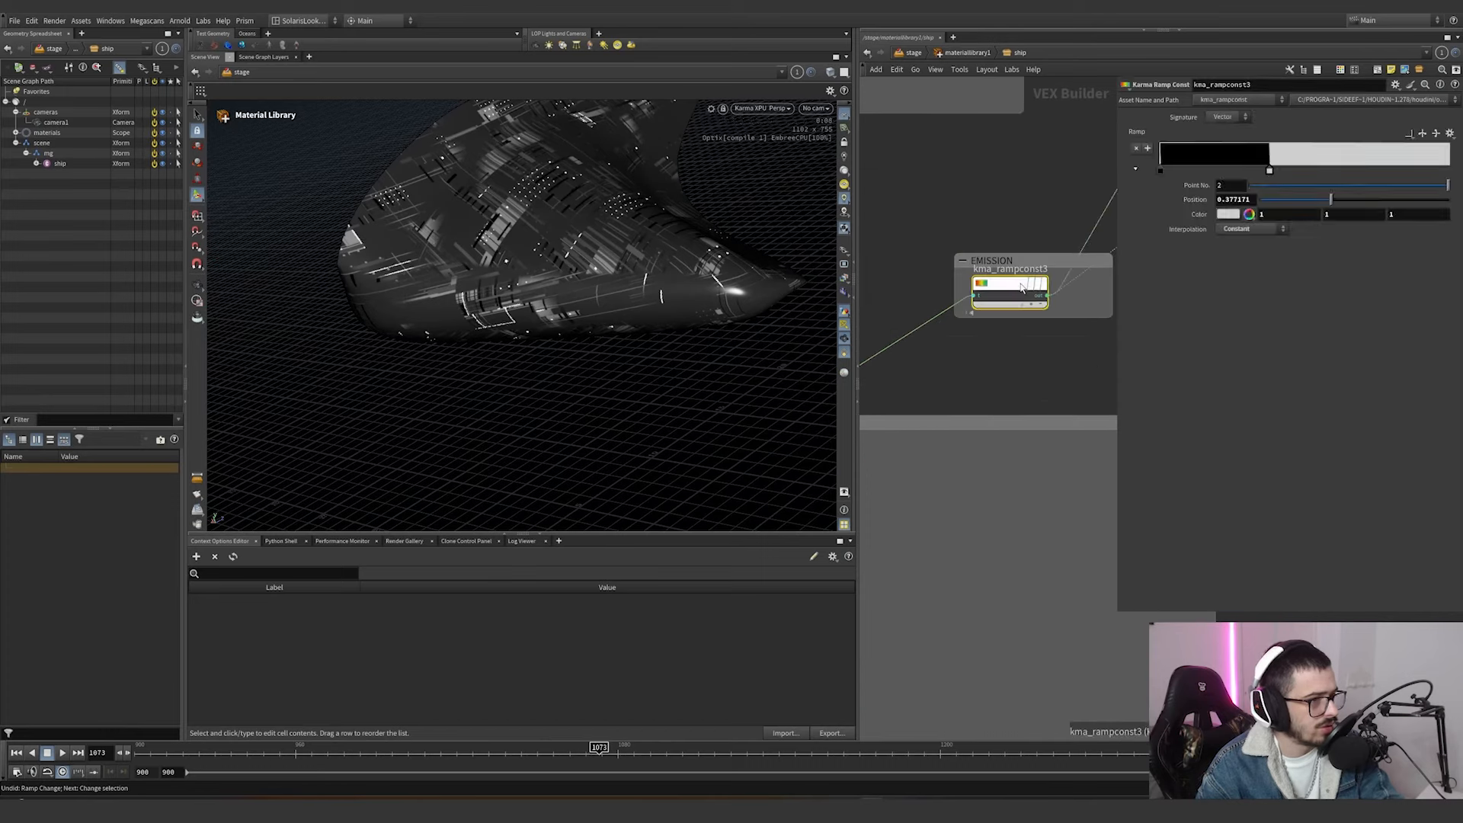
{"action": "middle_click_drag", "start_coordinate": [1058, 332], "coordinate": [1005, 382]}
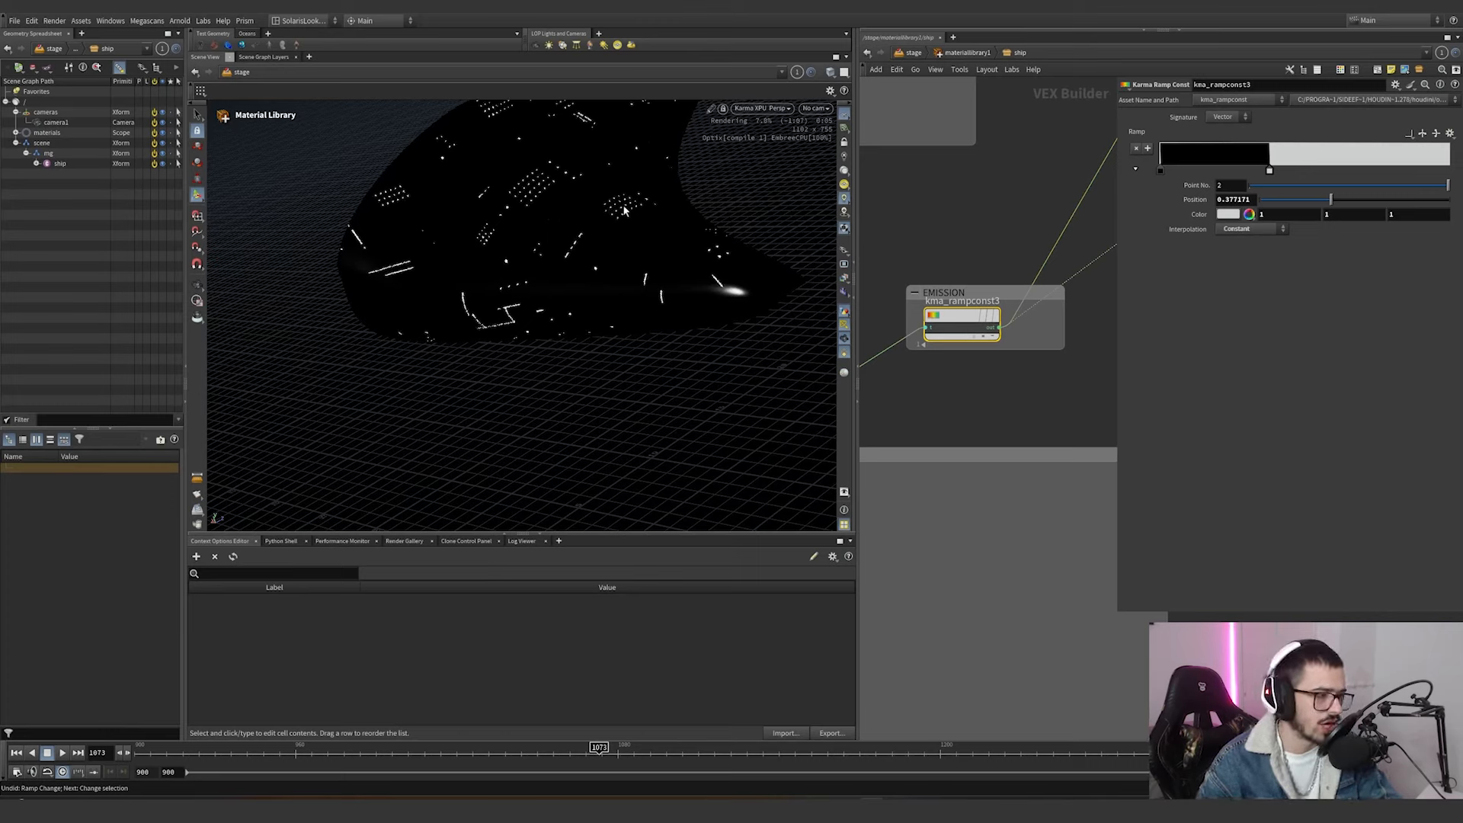
Wire kma_rampconst1 back into base_color and mtlxclamp1 into metalness on the standard surface node.
{"action": "middle_click_drag", "start_coordinate": [1057, 249], "coordinate": [1041, 354]}
{"action": "scroll", "coordinate": [1016, 336], "scroll_direction": "down", "scroll_amount": 5}
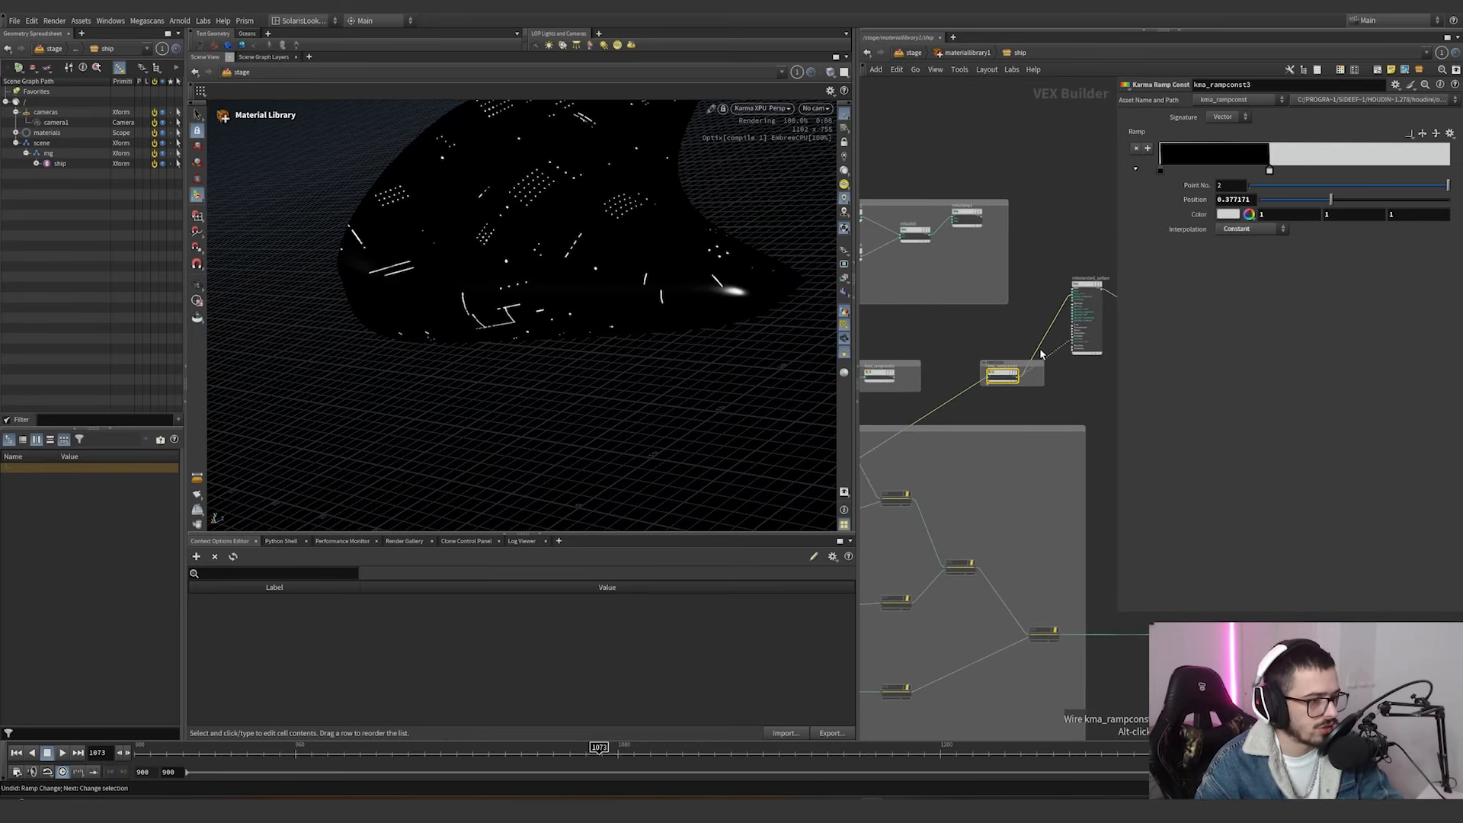
{"action": "left_click_drag", "start_coordinate": [1039, 351], "coordinate": [904, 378]}
{"action": "left_click", "coordinate": [899, 384]}
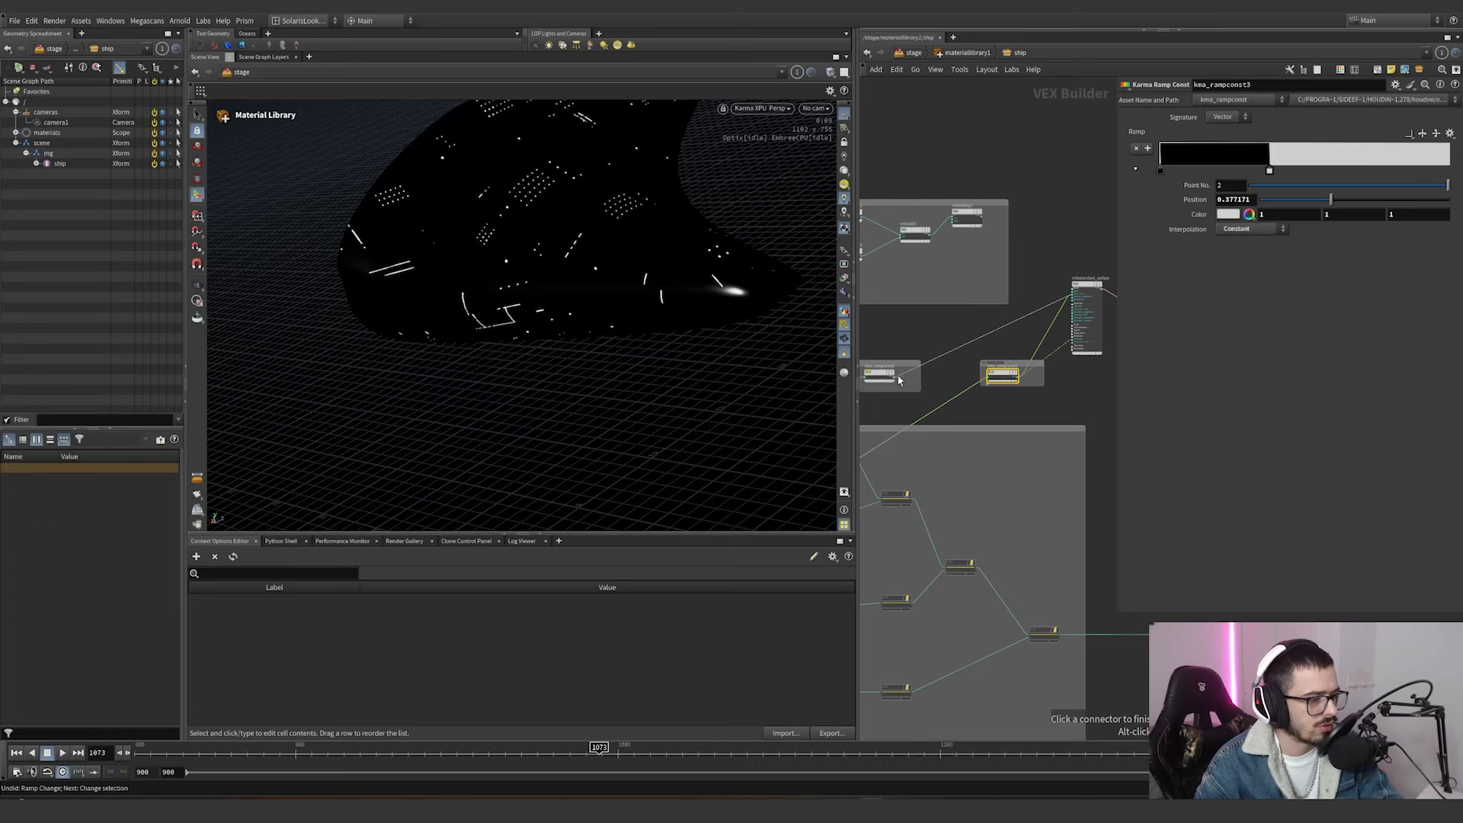
{"action": "scroll", "coordinate": [1067, 305], "scroll_direction": "up", "scroll_amount": 5}
{"action": "left_click_drag", "start_coordinate": [1058, 298], "coordinate": [964, 298]}
{"action": "middle_click_drag", "start_coordinate": [965, 298], "coordinate": [1137, 392]}
{"action": "left_click", "coordinate": [1008, 158]}
{"action": "left_click_drag", "start_coordinate": [1007, 159], "coordinate": [1063, 346]}
{"action": "middle_click_drag", "start_coordinate": [1064, 347], "coordinate": [810, 322]}
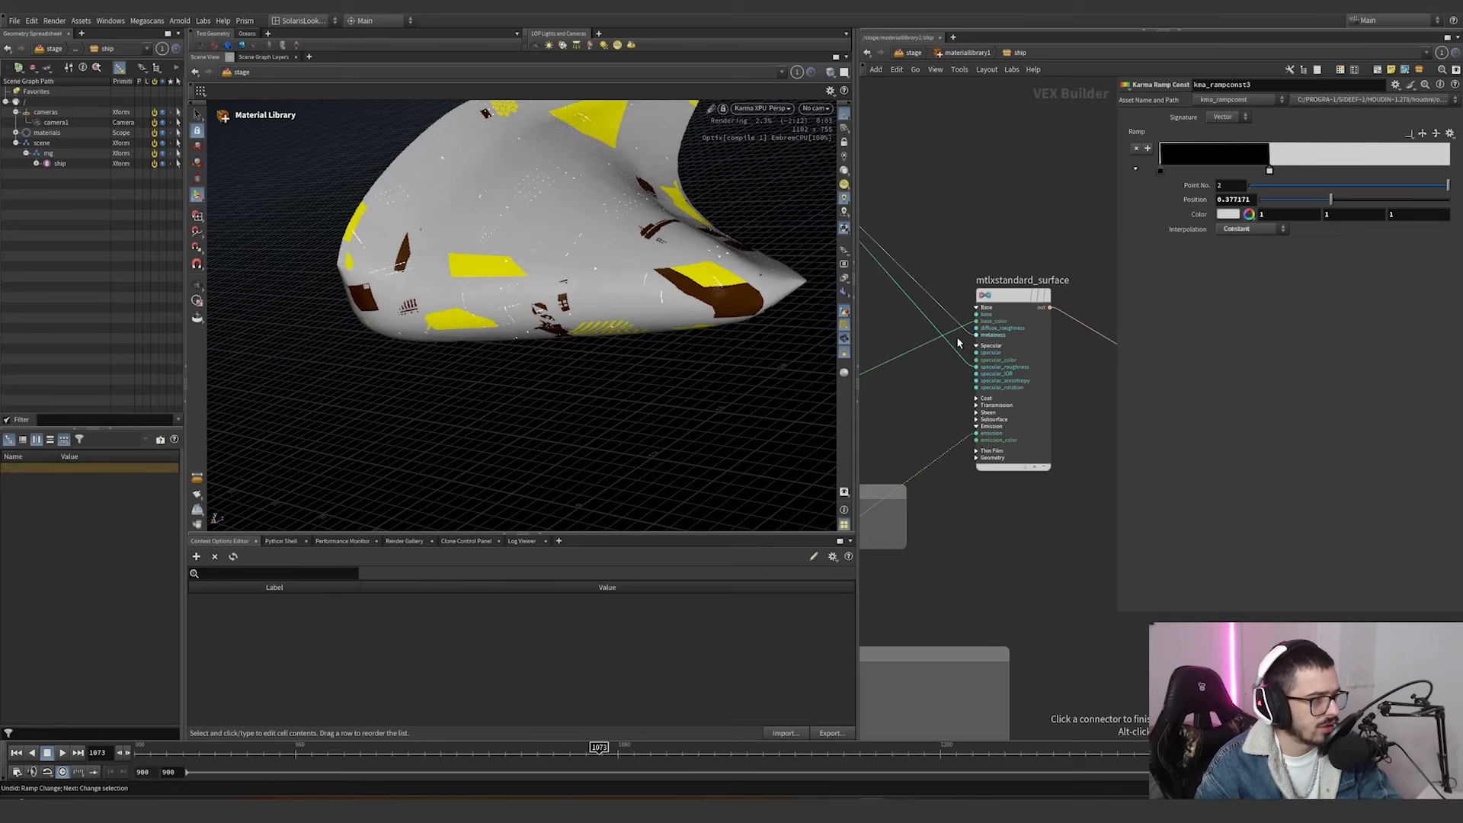
{"action": "left_click", "coordinate": [957, 342]}
Select the nodes of the displacement network and re-enable the bypassed ones.
{"action": "scroll", "coordinate": [968, 358], "scroll_direction": "down", "scroll_amount": 6}
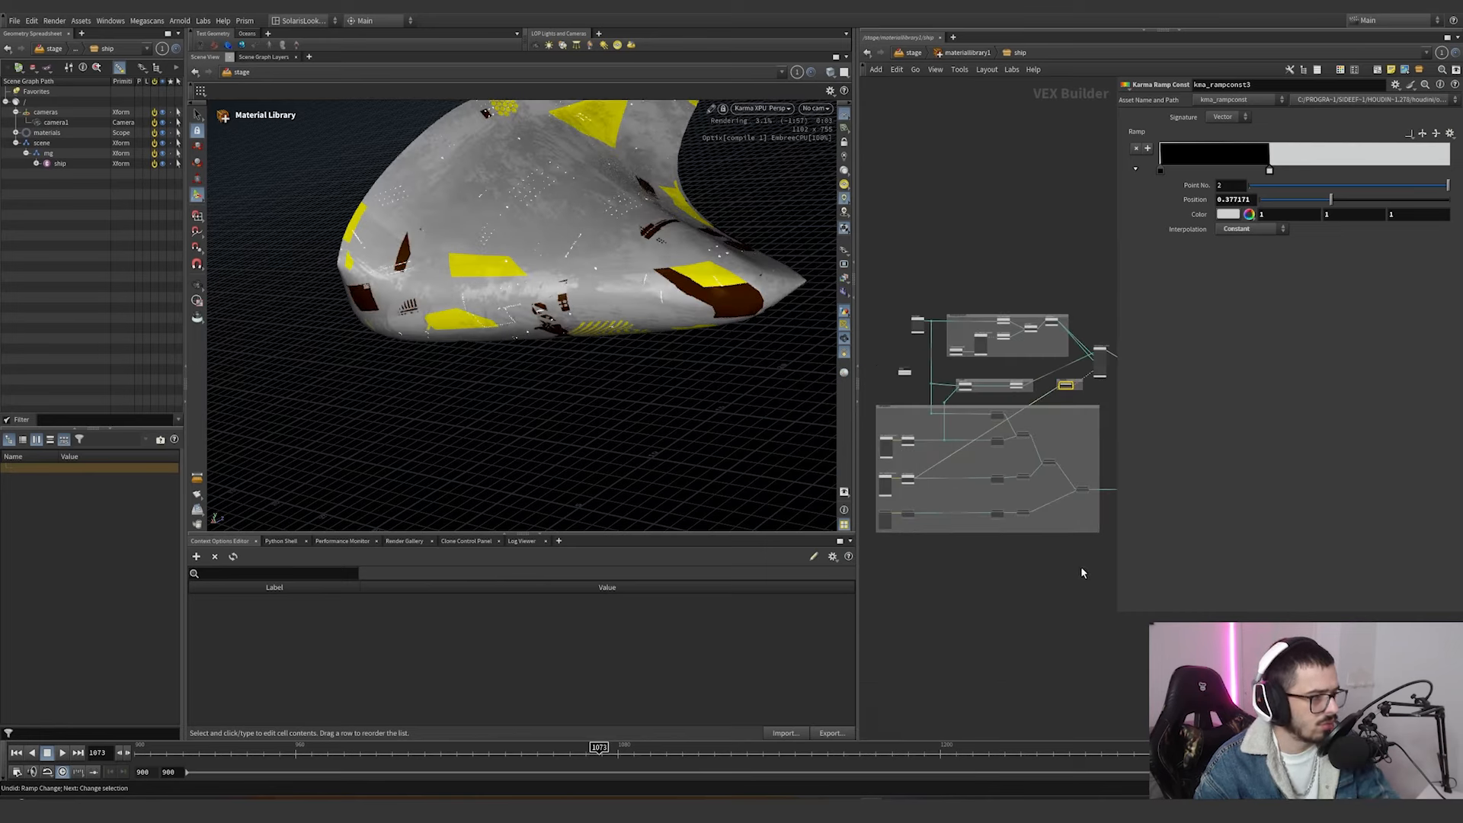
{"action": "left_click_drag", "start_coordinate": [1082, 572], "coordinate": [876, 504]}
{"action": "left_click_drag", "start_coordinate": [1095, 414], "coordinate": [980, 490], "text": "shift"}
{"action": "middle_click_drag", "start_coordinate": [1076, 438], "coordinate": [932, 433]}
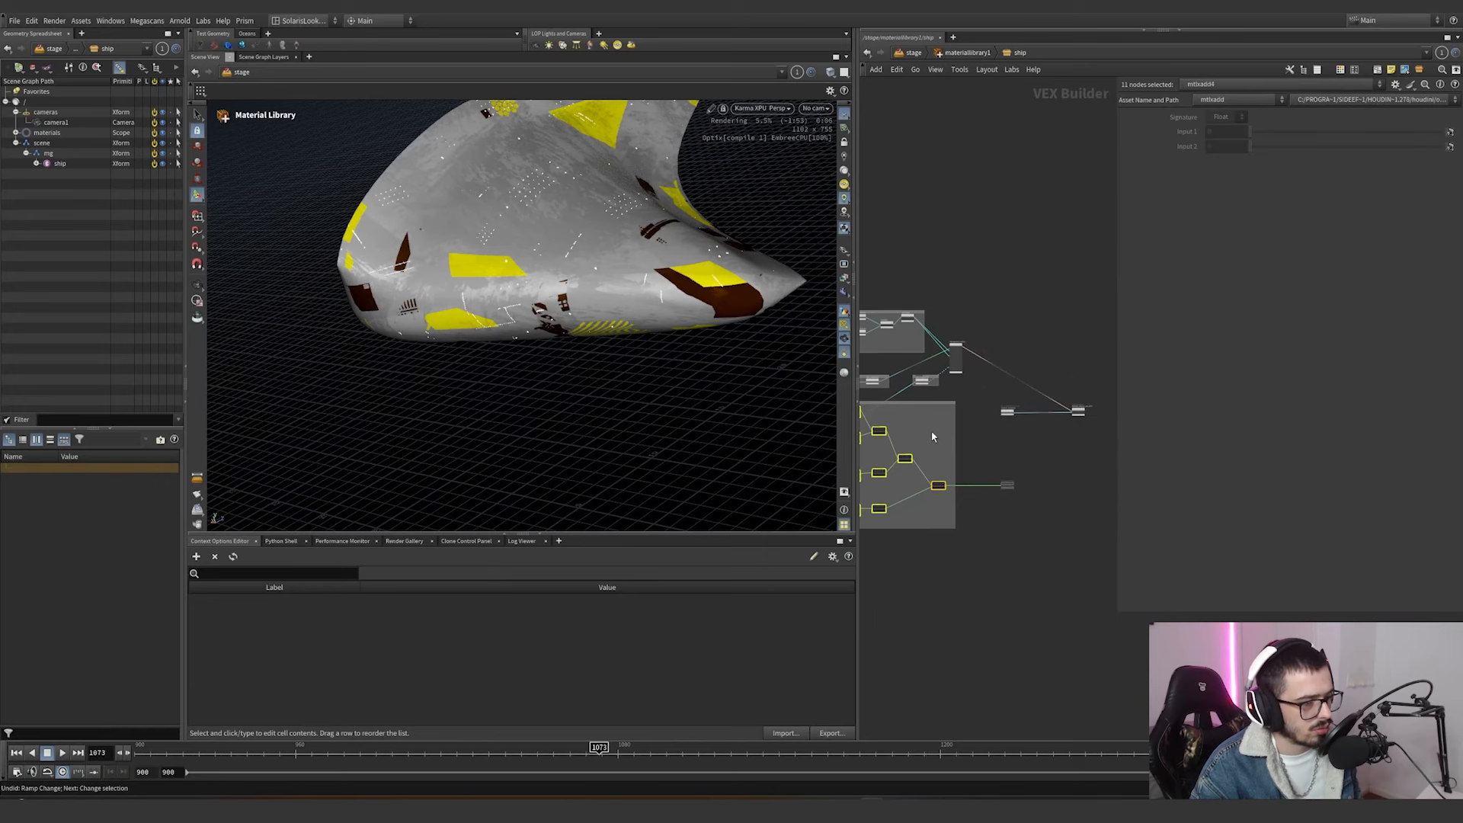
Enable mtlxdisplacement and wire its output into the material outputs node to displace the ship.
{"action": "left_click", "coordinate": [1007, 486], "text": "shift"}
{"action": "scroll", "coordinate": [1013, 495], "scroll_direction": "up", "scroll_amount": 3}
{"action": "scroll", "coordinate": [1028, 493], "scroll_direction": "up", "scroll_amount": 3}
{"action": "left_click", "coordinate": [1030, 495]}
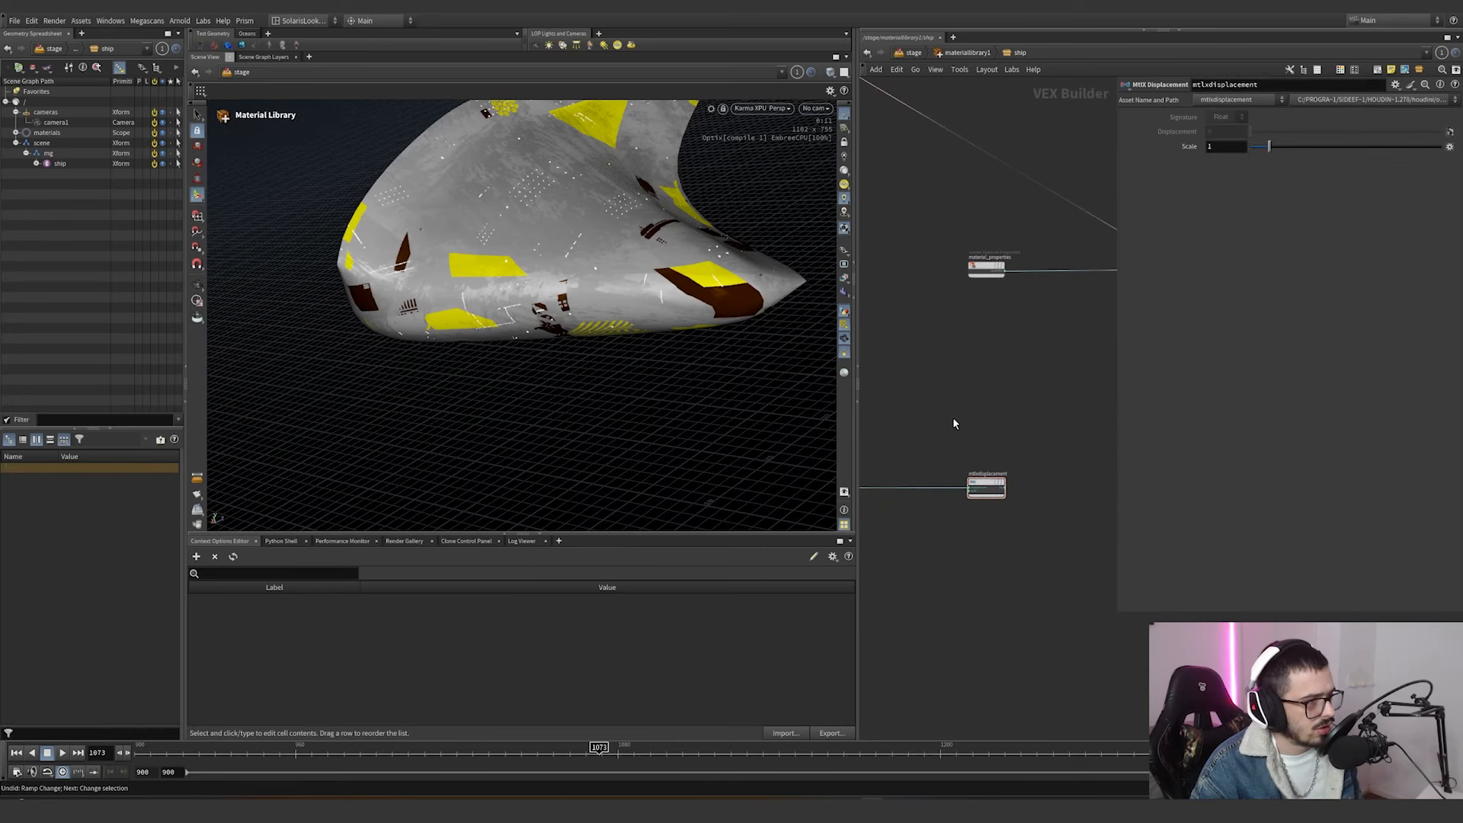
{"action": "left_click", "coordinate": [1004, 488]}
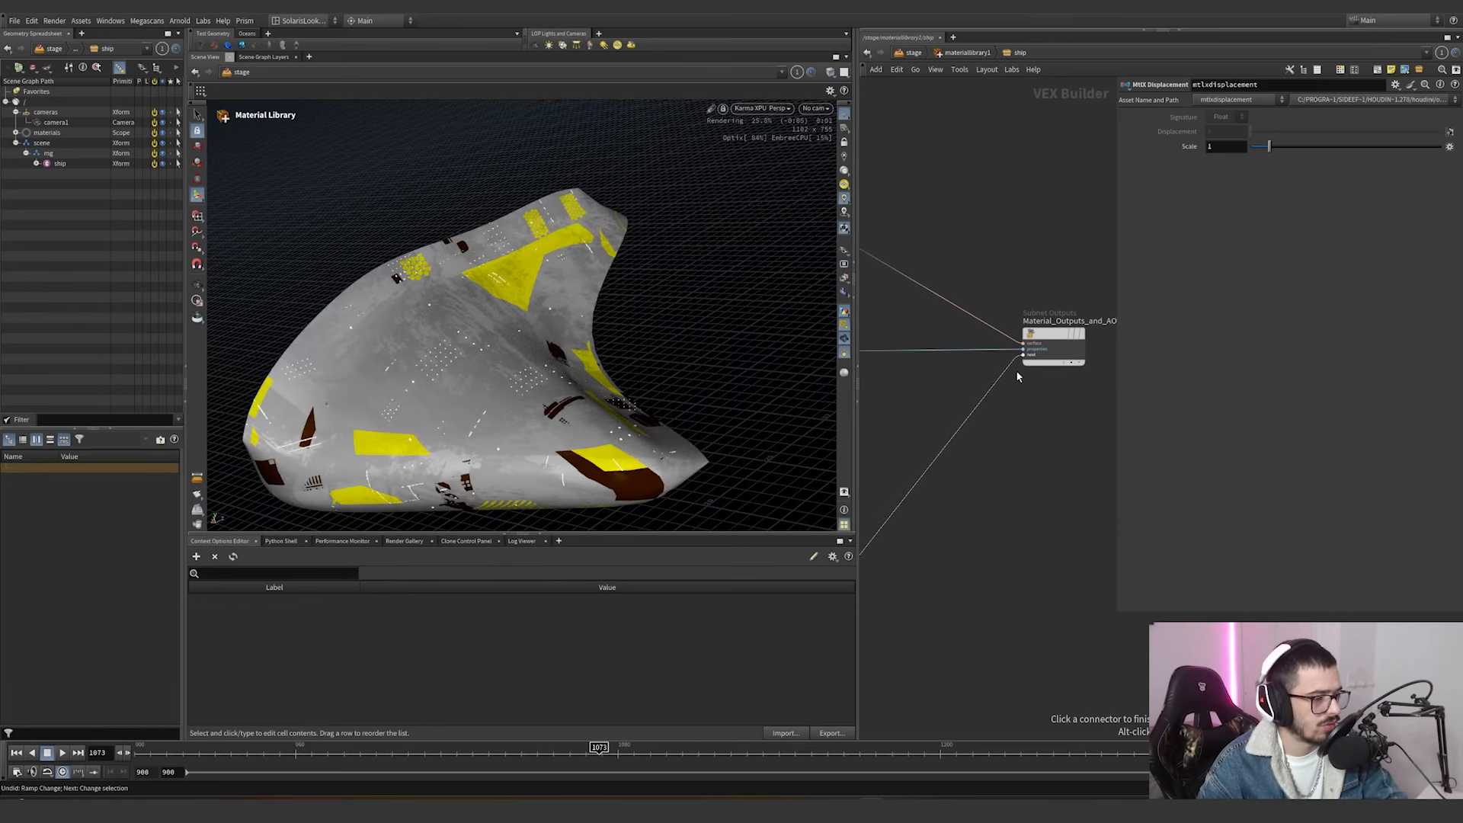
{"action": "left_click", "coordinate": [1016, 371]}
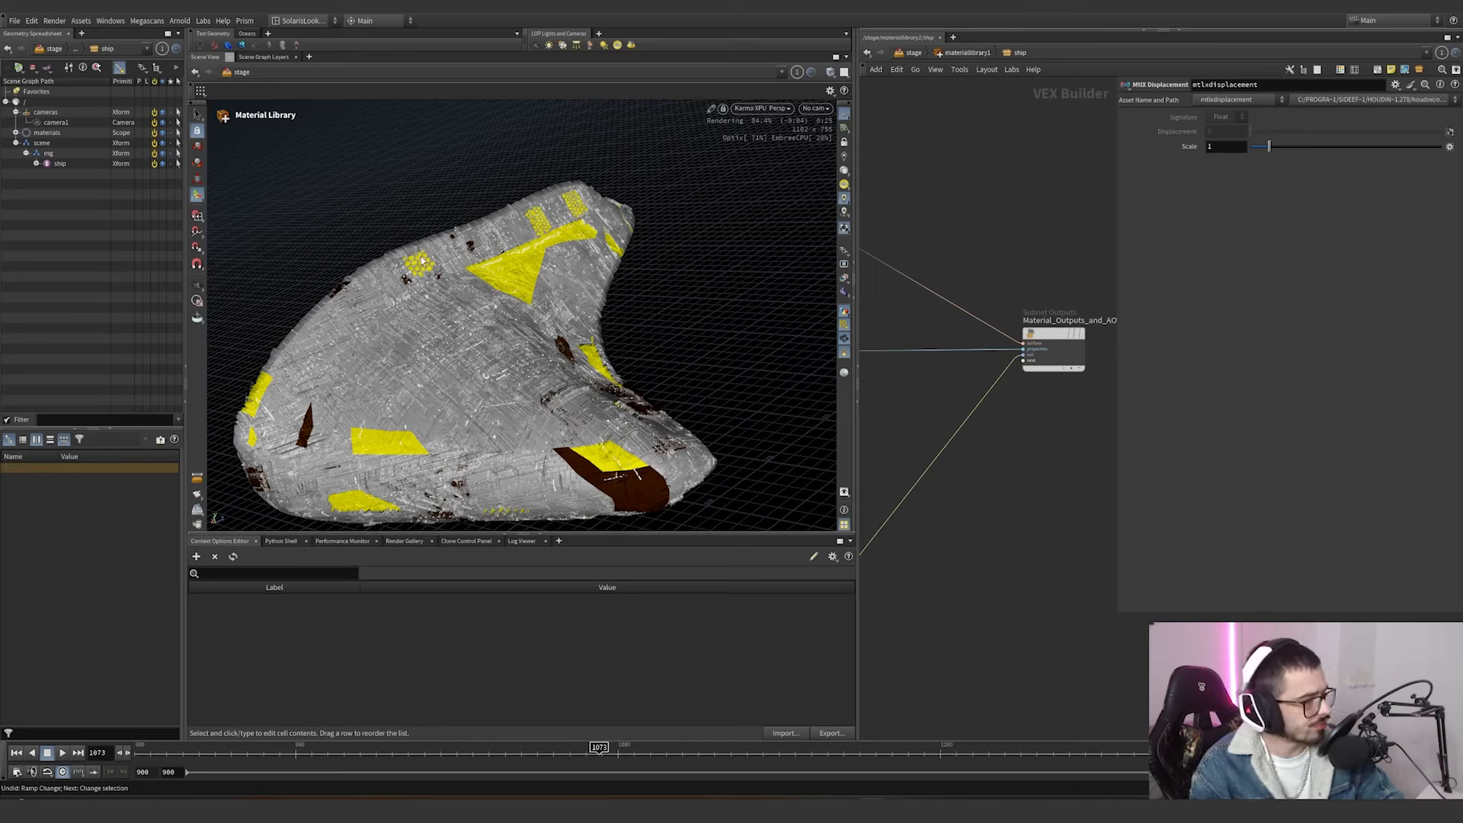
Leave the ship material and return to the stage network around materiallibrary1.
{"action": "key", "text": "u"}
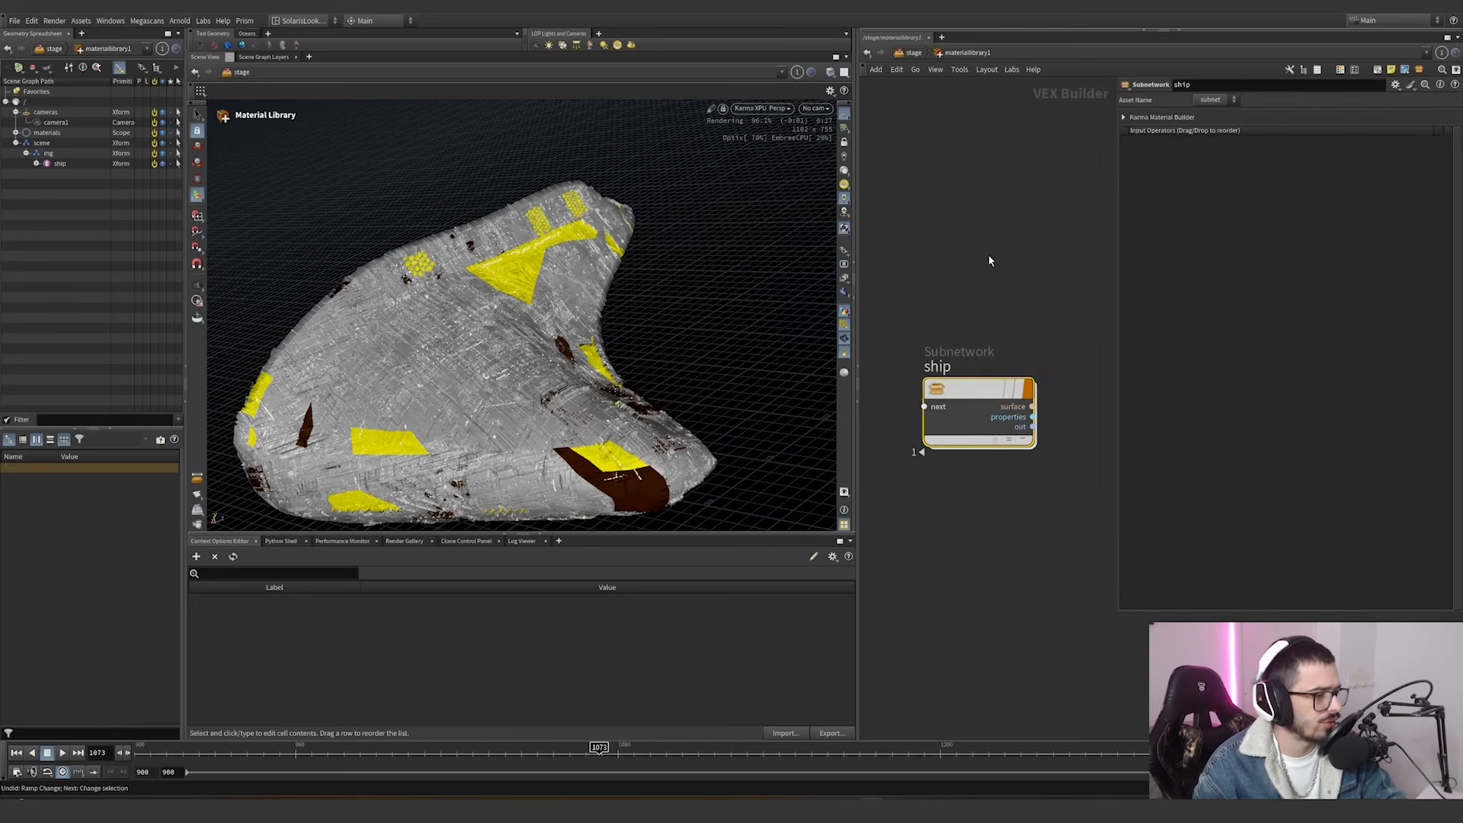
{"action": "key", "text": "u"}
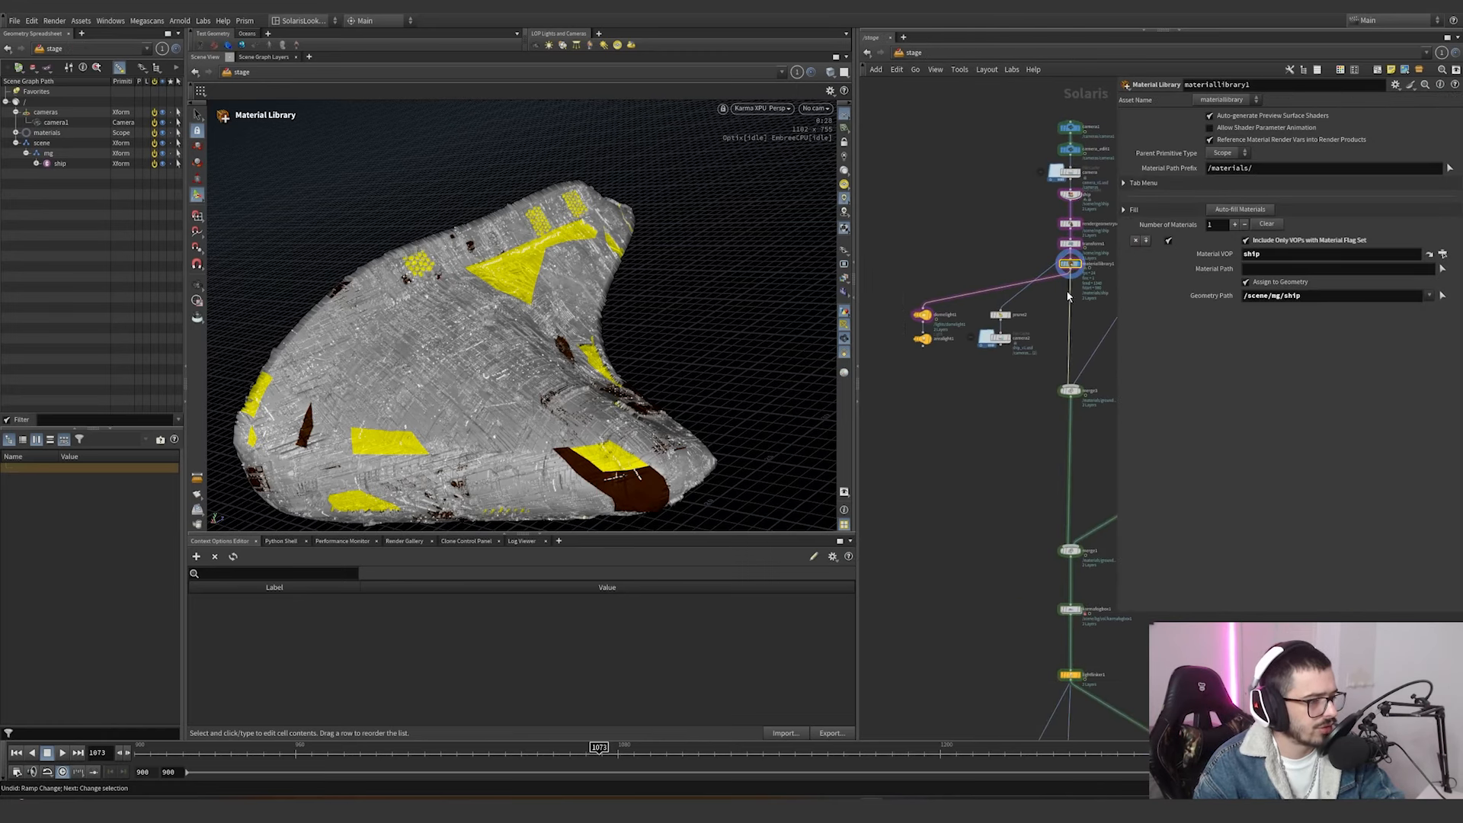
{"action": "middle_click_drag", "start_coordinate": [1068, 297], "coordinate": [1100, 307]}
{"action": "scroll", "coordinate": [1020, 320], "scroll_direction": "up", "scroll_amount": 2}
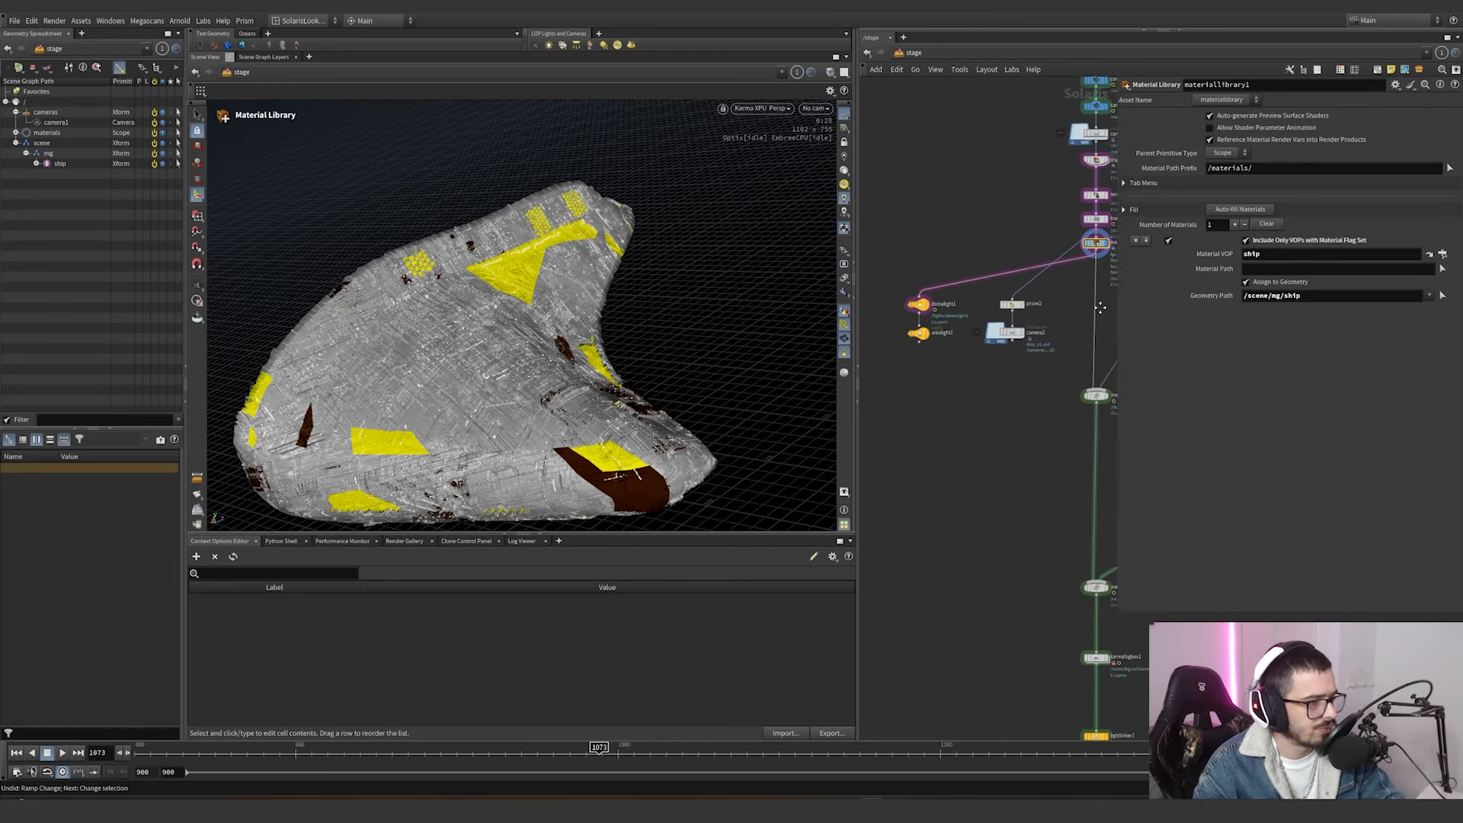
Display the ship lit by domelight1 and arealight1, looking through camera1.
{"action": "scroll", "coordinate": [937, 320], "scroll_direction": "up", "scroll_amount": 3}
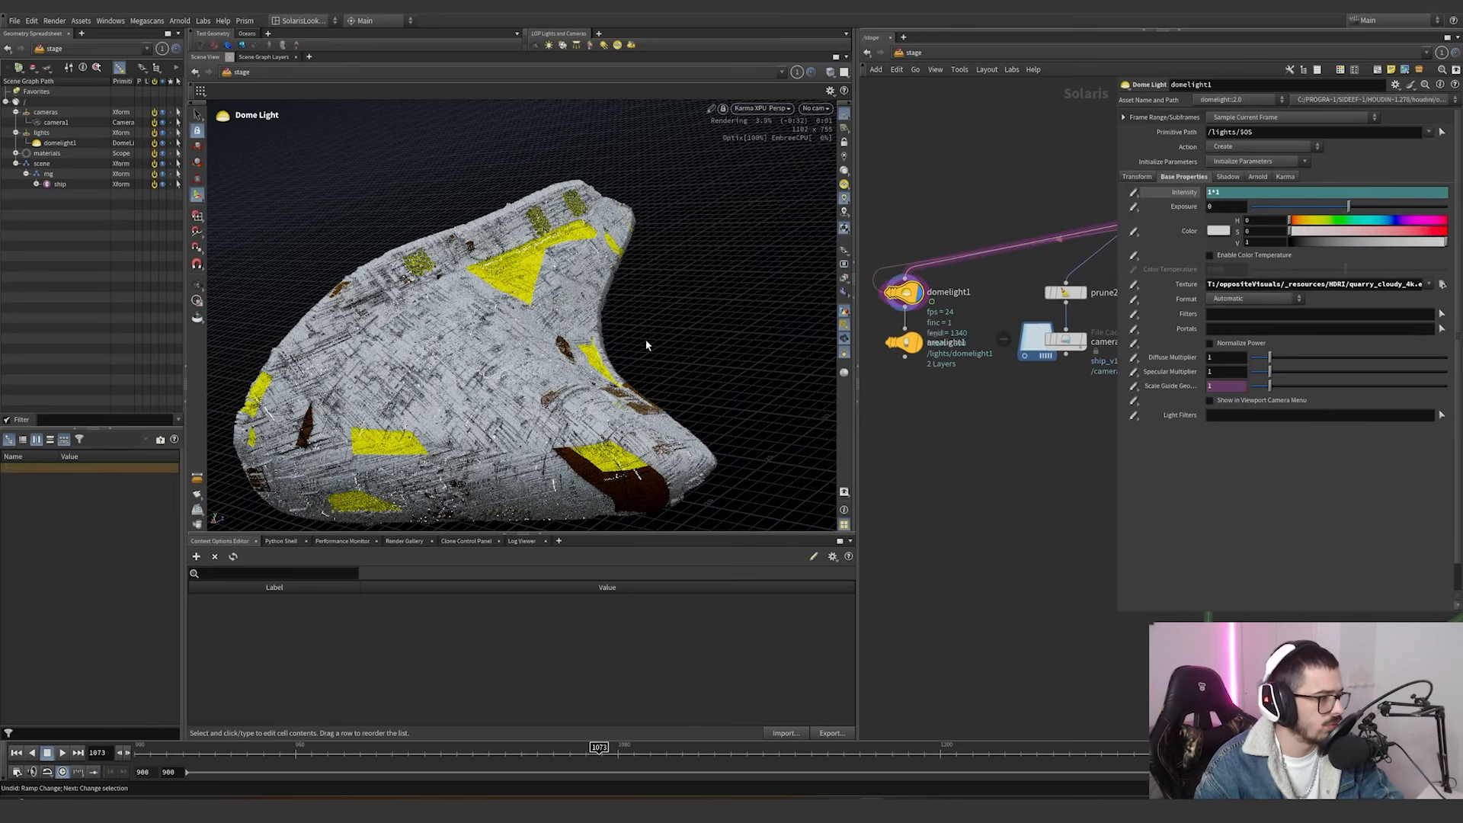
{"action": "left_click", "coordinate": [903, 339]}
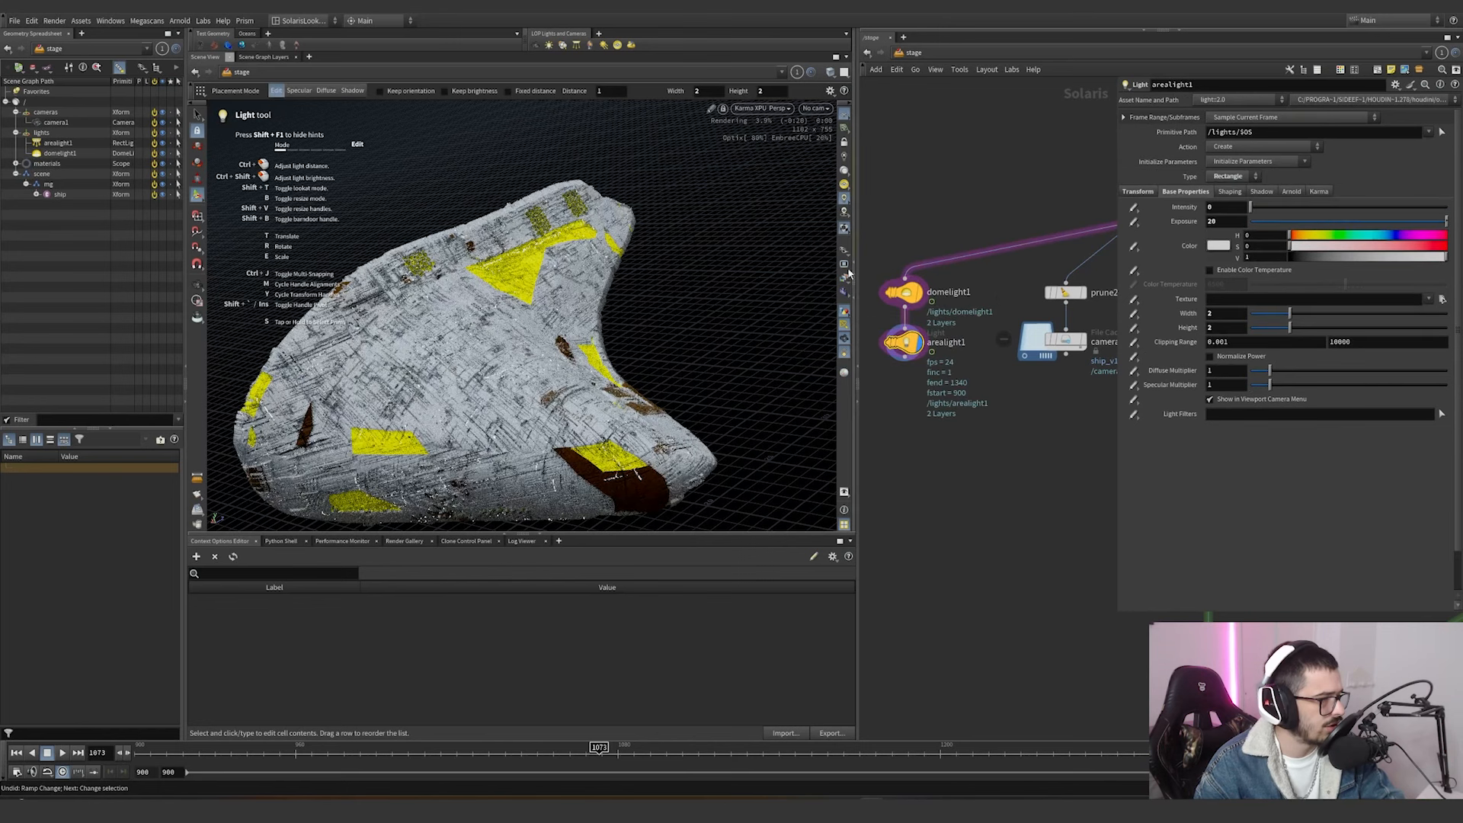
{"action": "left_click", "coordinate": [815, 107]}
{"action": "left_click", "coordinate": [823, 123]}
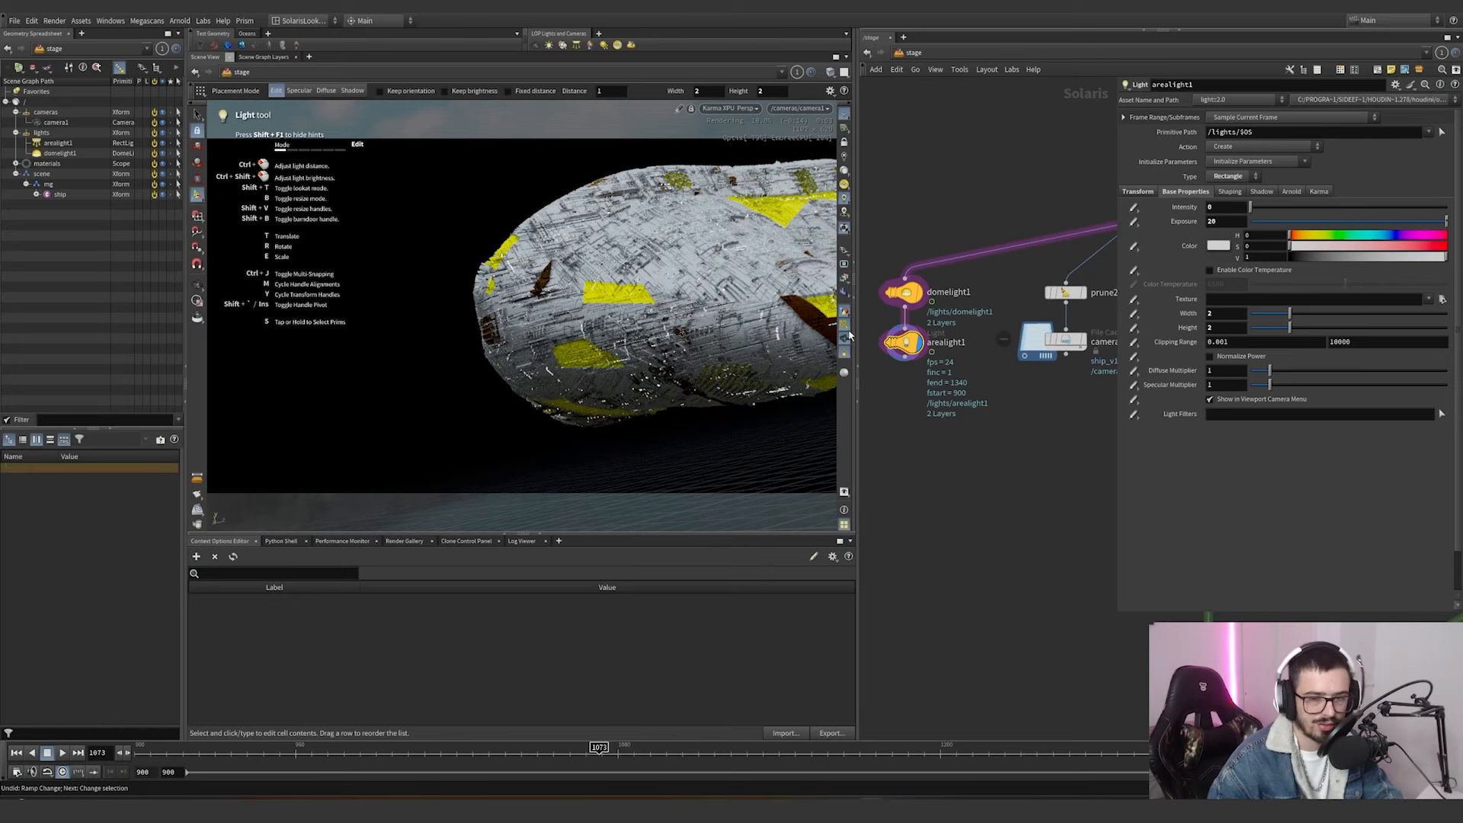
Display the camera2 file cache below prune2 to check its output and cache settings.
{"action": "scroll", "coordinate": [994, 422], "scroll_direction": "down", "scroll_amount": 2}
{"action": "middle_click_drag", "start_coordinate": [1071, 412], "coordinate": [960, 426]}
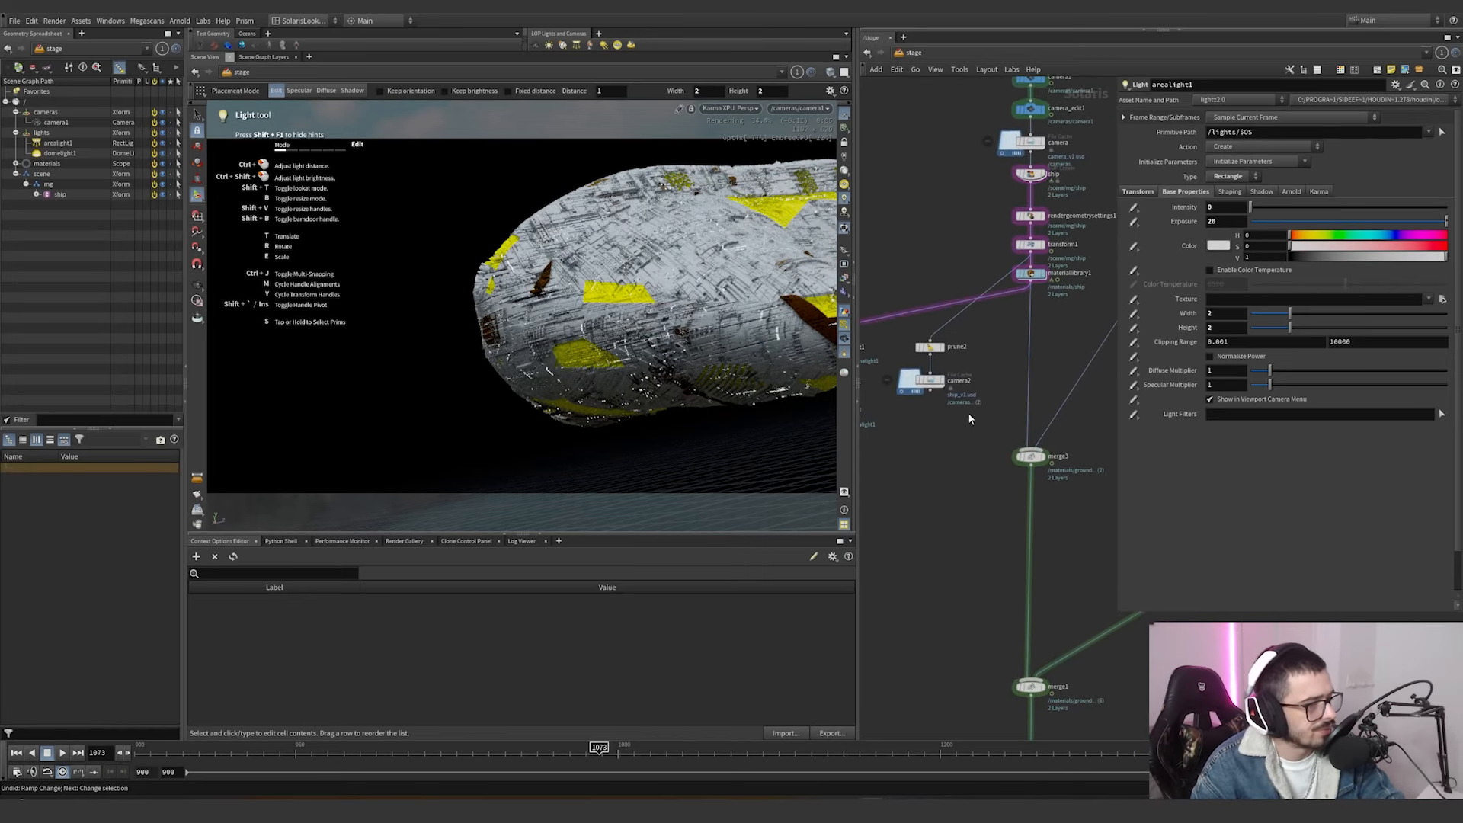
{"action": "scroll", "coordinate": [981, 370], "scroll_direction": "up", "scroll_amount": 1}
{"action": "left_click", "coordinate": [911, 380]}
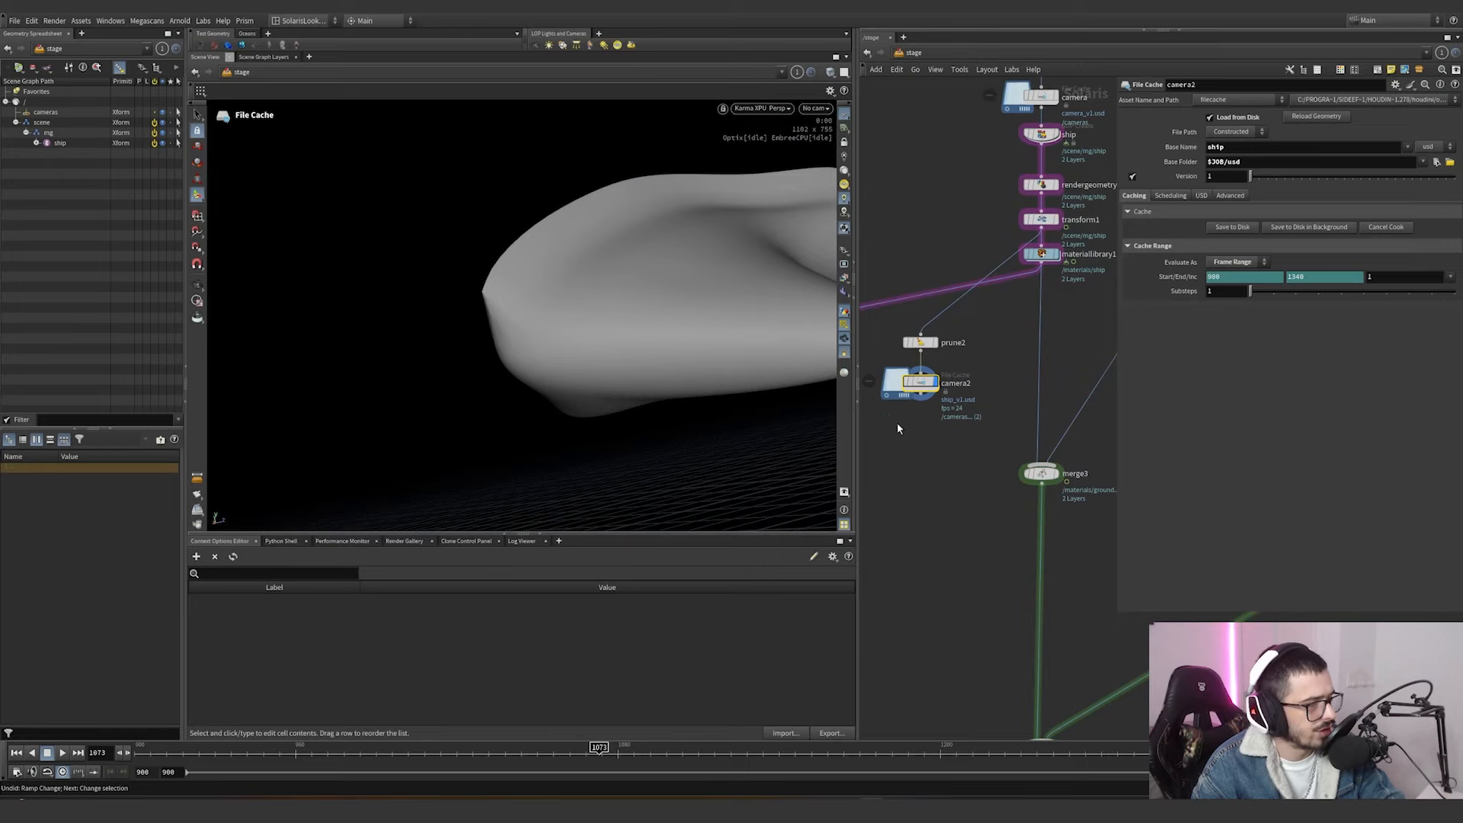
{"action": "middle_click_drag", "start_coordinate": [1017, 328], "coordinate": [931, 339]}
Display the floor with materiallibrary2 applied and open its ground material network.
{"action": "left_click", "coordinate": [1017, 147]}
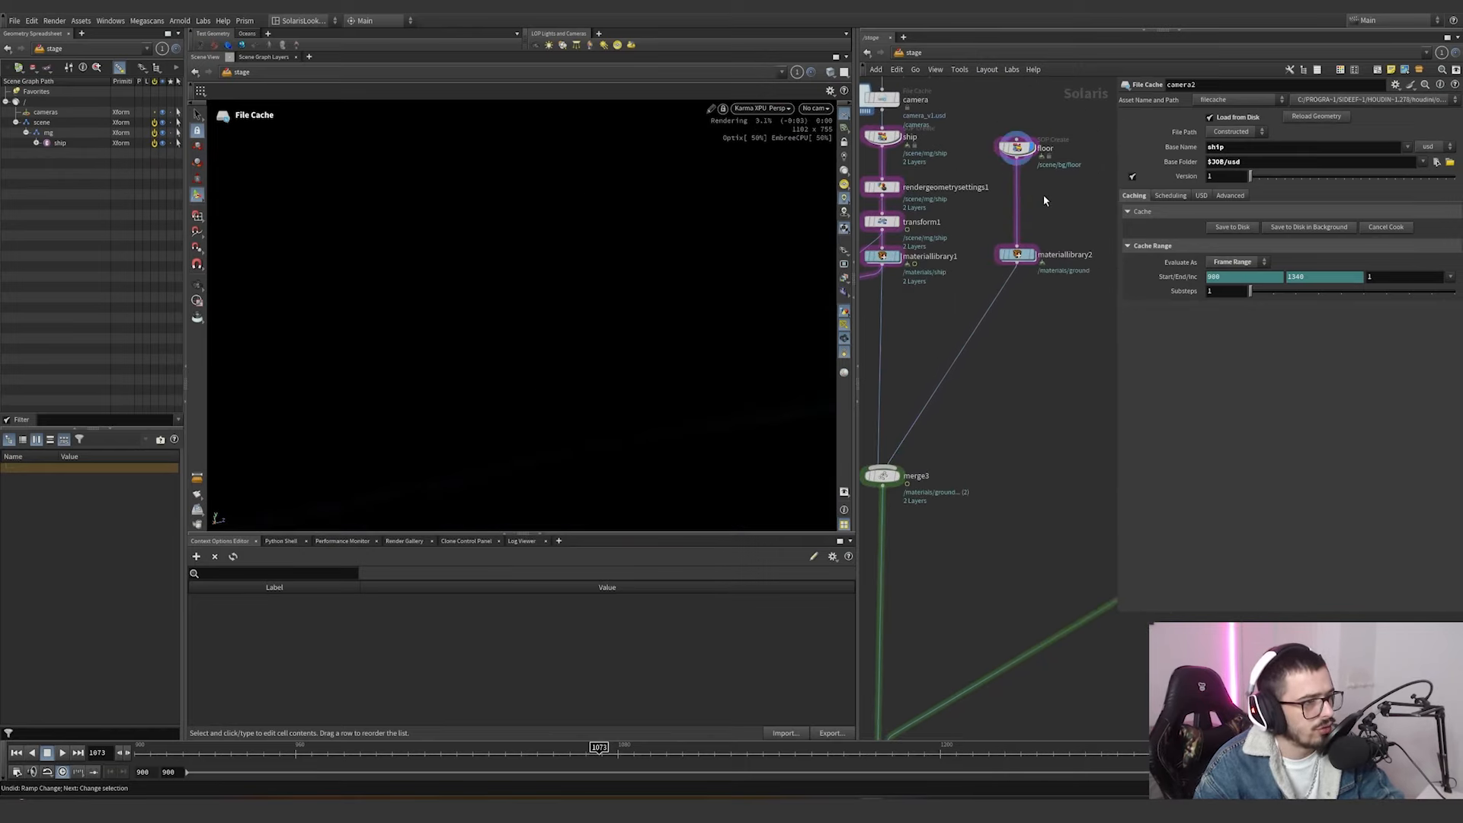
{"action": "left_click", "coordinate": [1021, 256]}
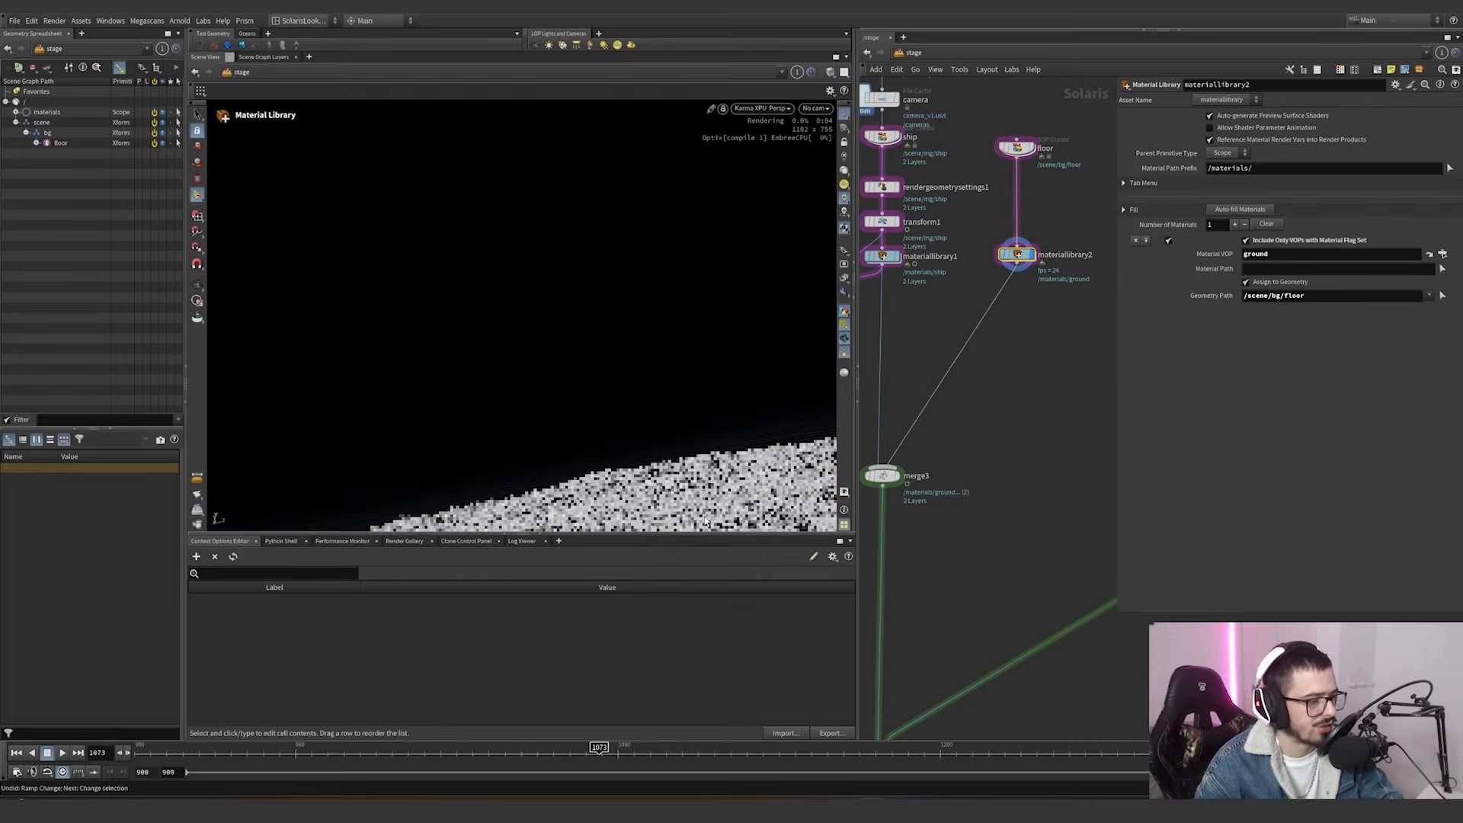
{"action": "double_click", "coordinate": [1010, 259]}
{"action": "double_click", "coordinate": [965, 344]}
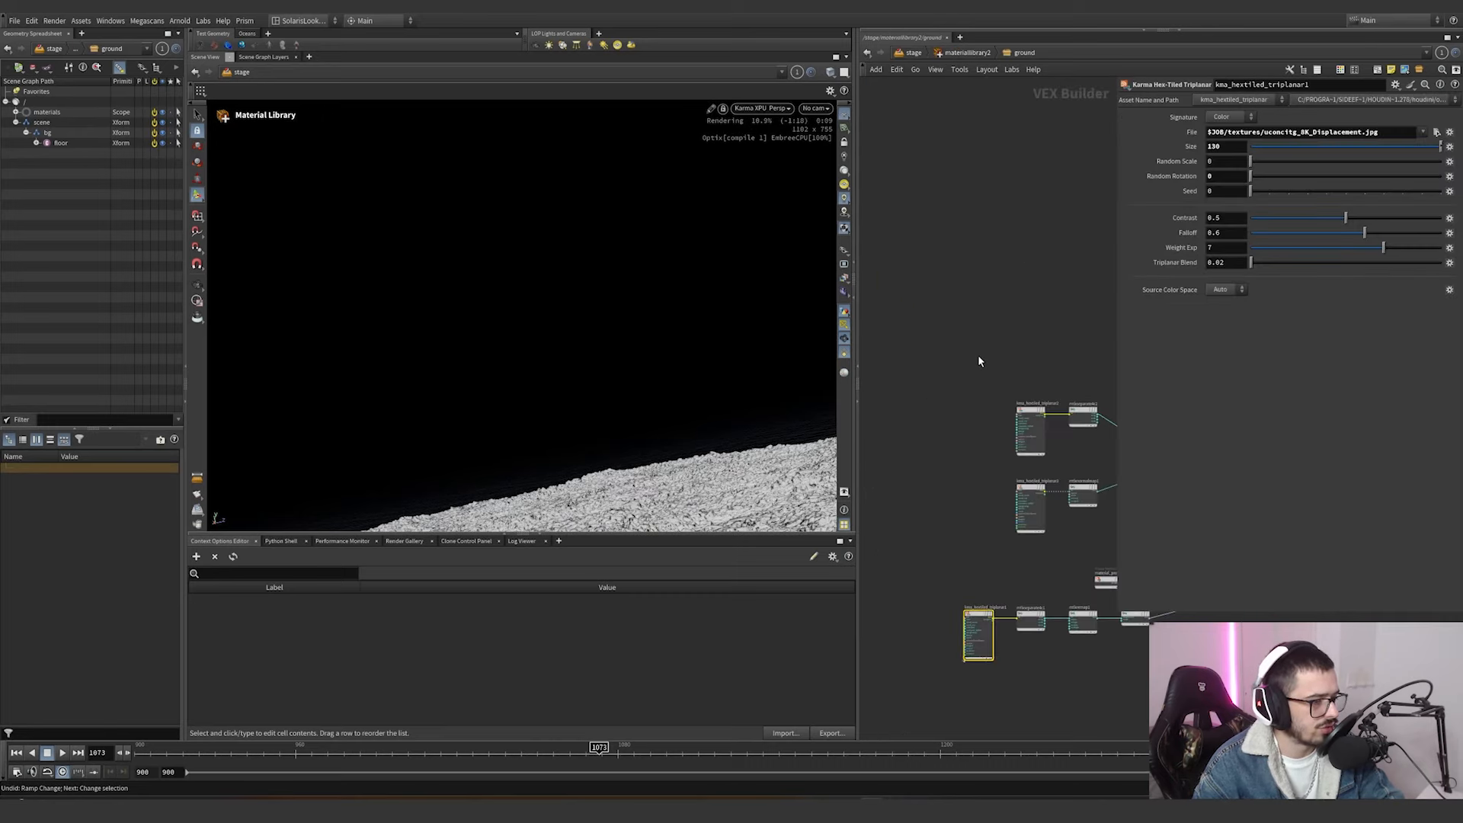
Examine the texture files and tiling settings of the three hex-tiled triplanar nodes in the ground material.
{"action": "scroll", "coordinate": [903, 368], "scroll_direction": "up", "scroll_amount": 4}
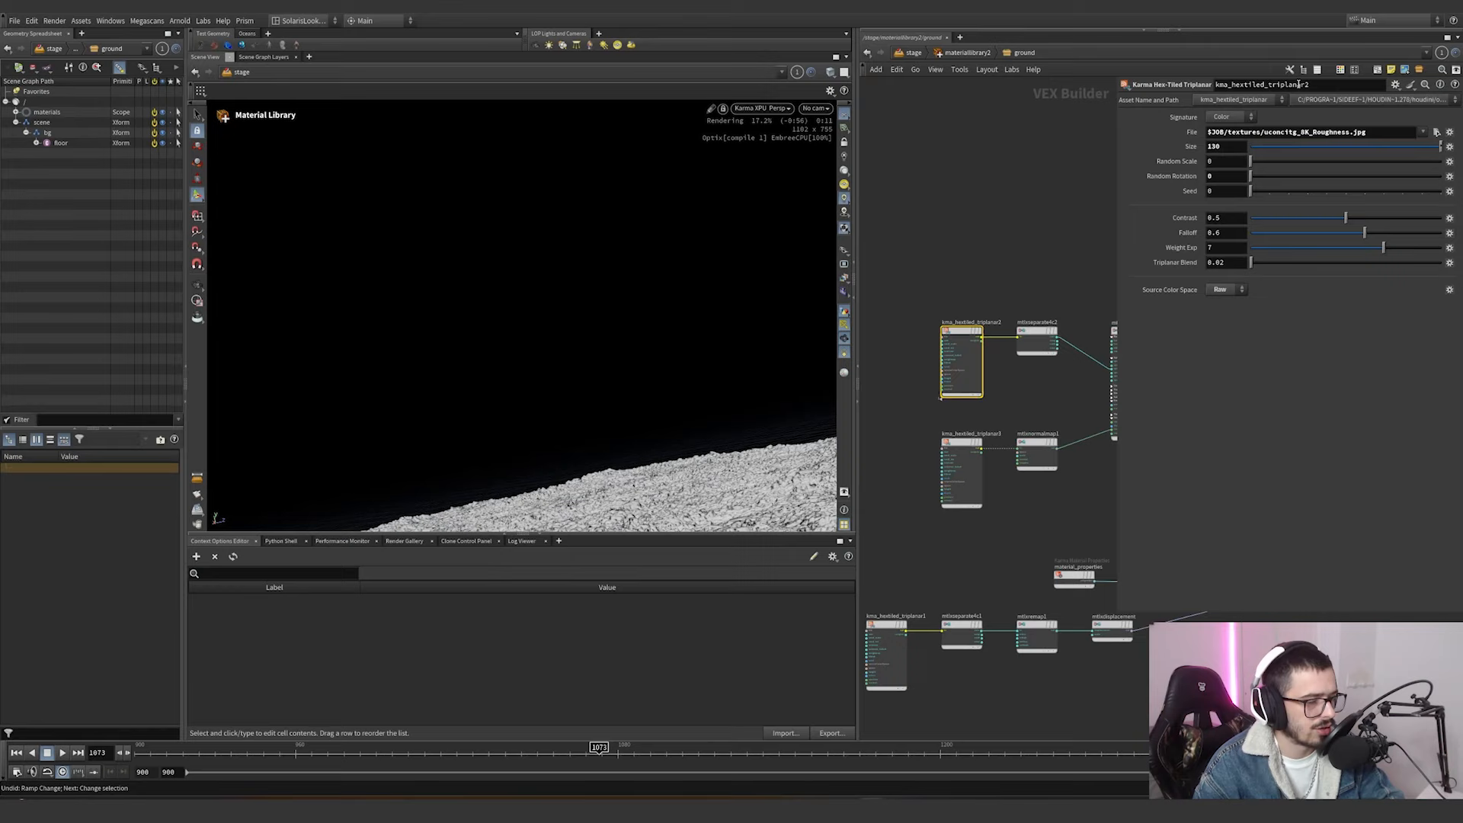
{"action": "left_click", "coordinate": [949, 457]}
{"action": "middle_click_drag", "start_coordinate": [905, 527], "coordinate": [931, 428]}
{"action": "left_click", "coordinate": [908, 565]}
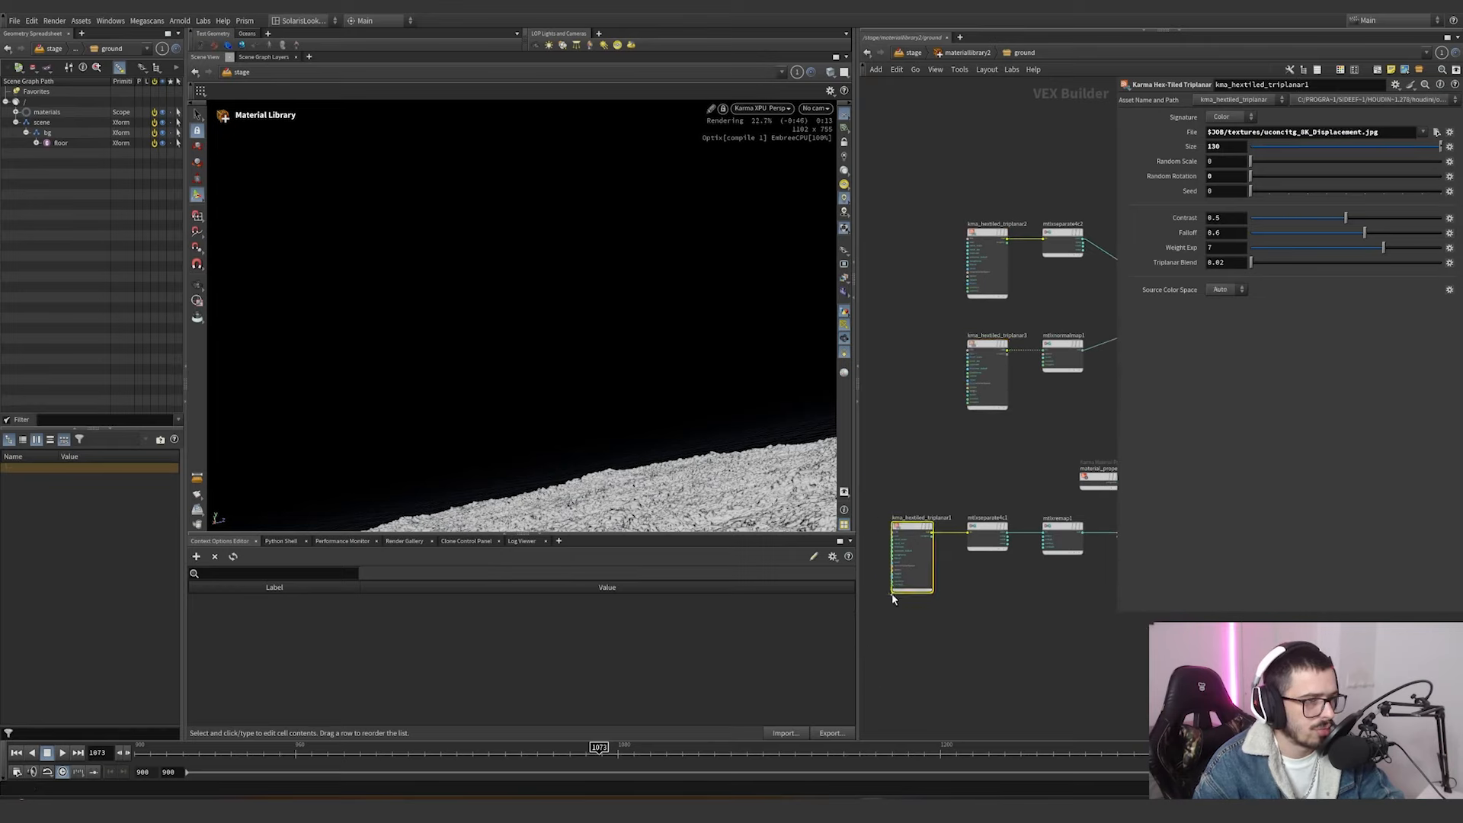
{"action": "left_click", "coordinate": [984, 369]}
{"action": "left_click", "coordinate": [985, 259]}
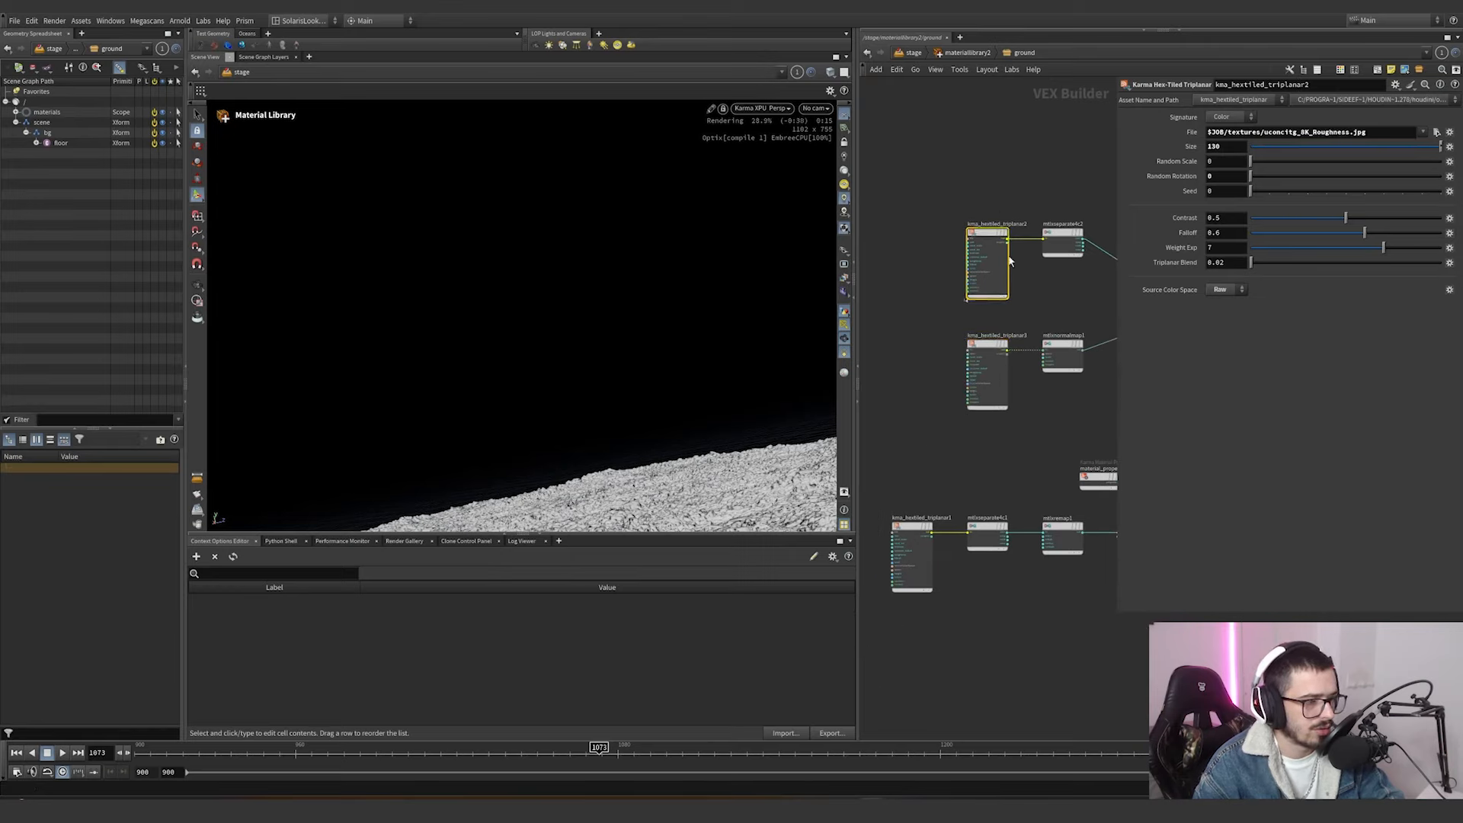
Examine how the roughness texture and mtlxnormalmap1 feed the ground material's standard surface.
{"action": "middle_click_drag", "start_coordinate": [1043, 268], "coordinate": [936, 250]}
{"action": "scroll", "coordinate": [968, 182], "scroll_direction": "up", "scroll_amount": 2}
{"action": "scroll", "coordinate": [973, 179], "scroll_direction": "up", "scroll_amount": 2}
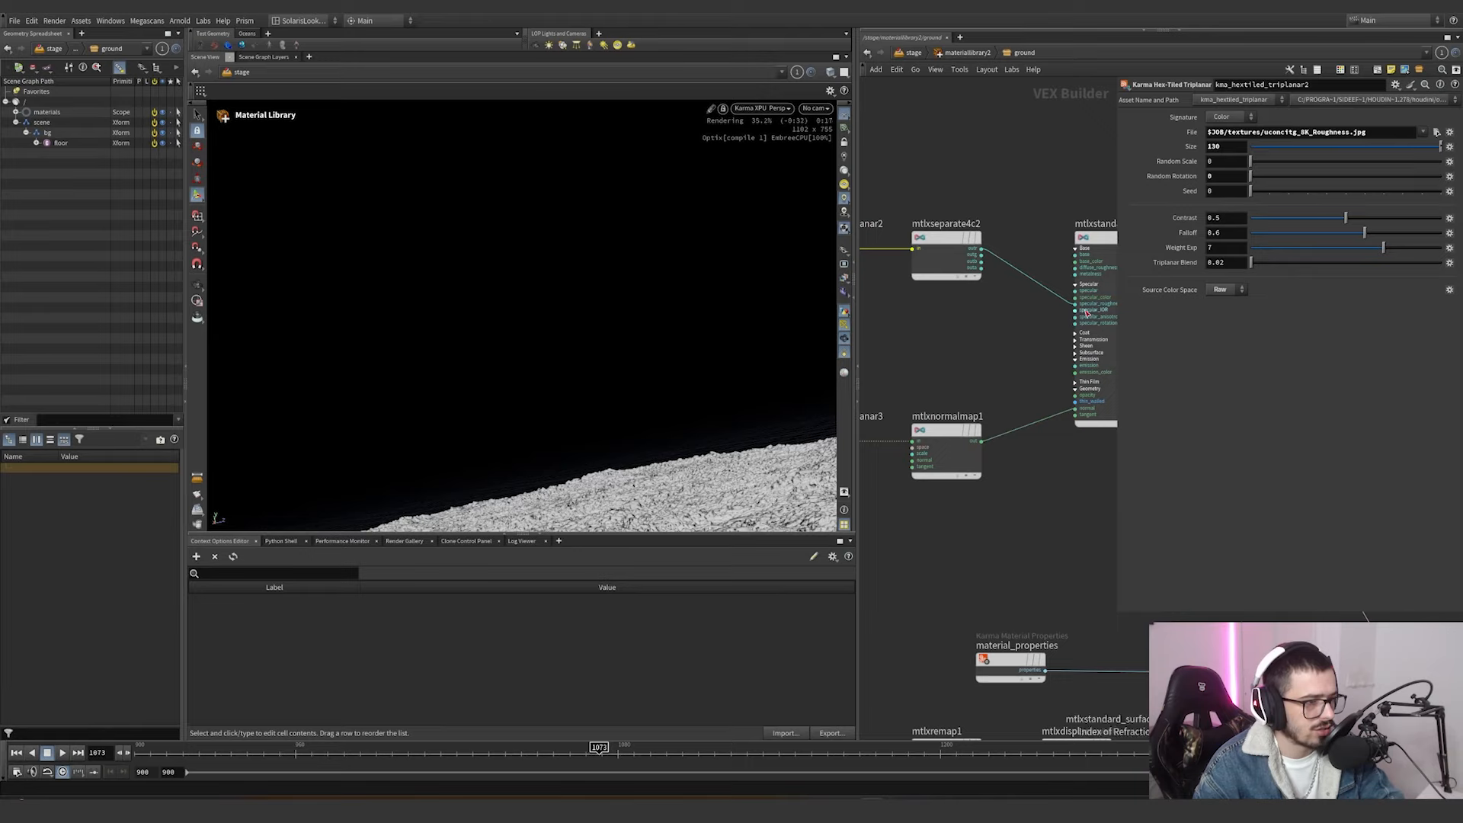
{"action": "middle_click_drag", "start_coordinate": [1007, 400], "coordinate": [1003, 379]}
{"action": "left_click", "coordinate": [943, 432]}
{"action": "scroll", "coordinate": [1062, 387], "scroll_direction": "down", "scroll_amount": 4}
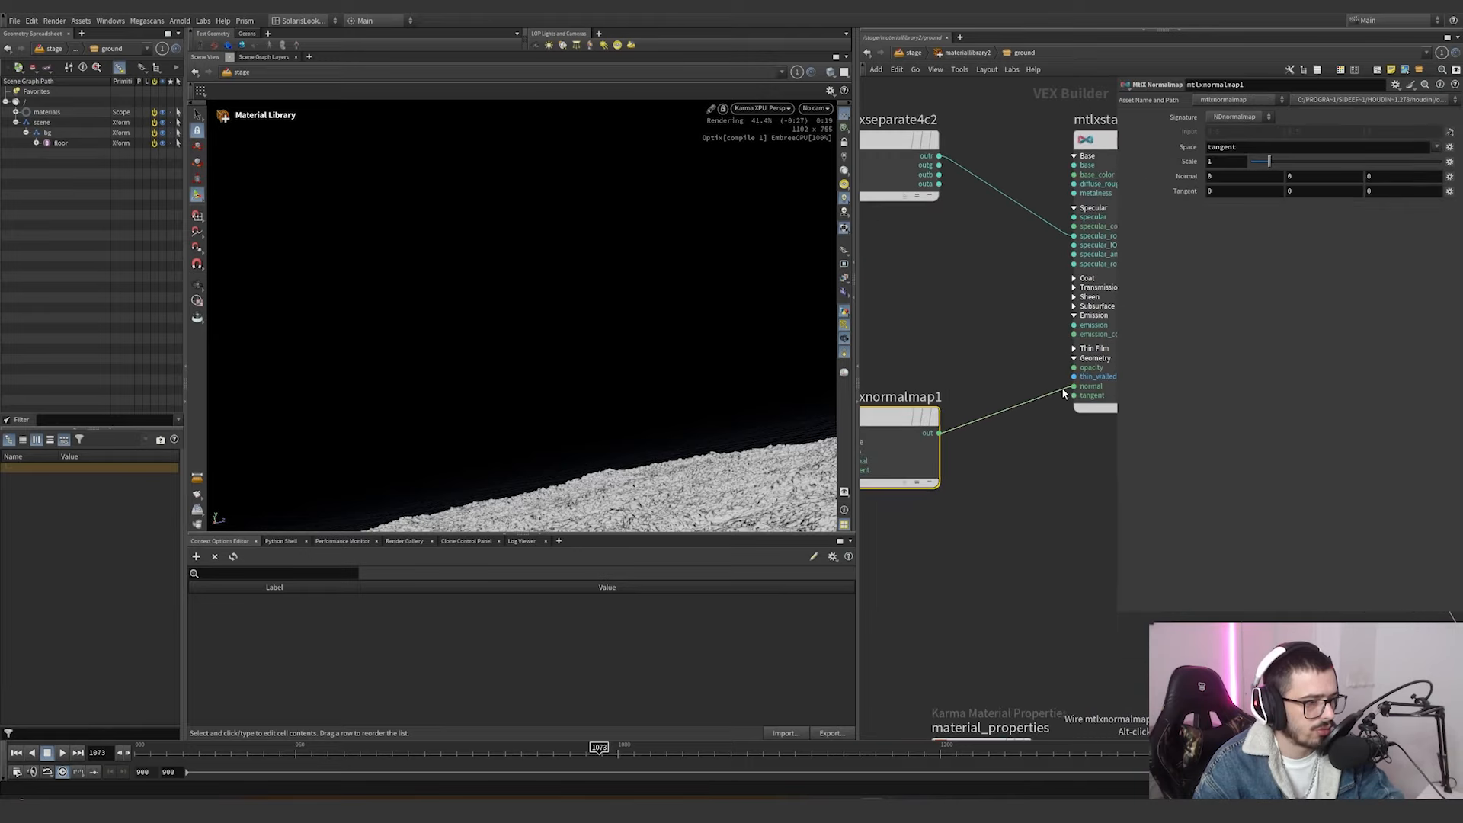
{"action": "mouse_move", "coordinate": [984, 453]}
{"action": "middle_mouse_down"}
{"action": "mouse_move", "coordinate": [1018, 444]}
{"action": "mouse_move", "coordinate": [979, 439]}
{"action": "middle_mouse_up"}
Review the ground displacement chain from mtlxseparate4c1 through mtlxremap1 to mtlxdisplacement, and return to the stage network.
{"action": "left_click", "coordinate": [956, 480]}
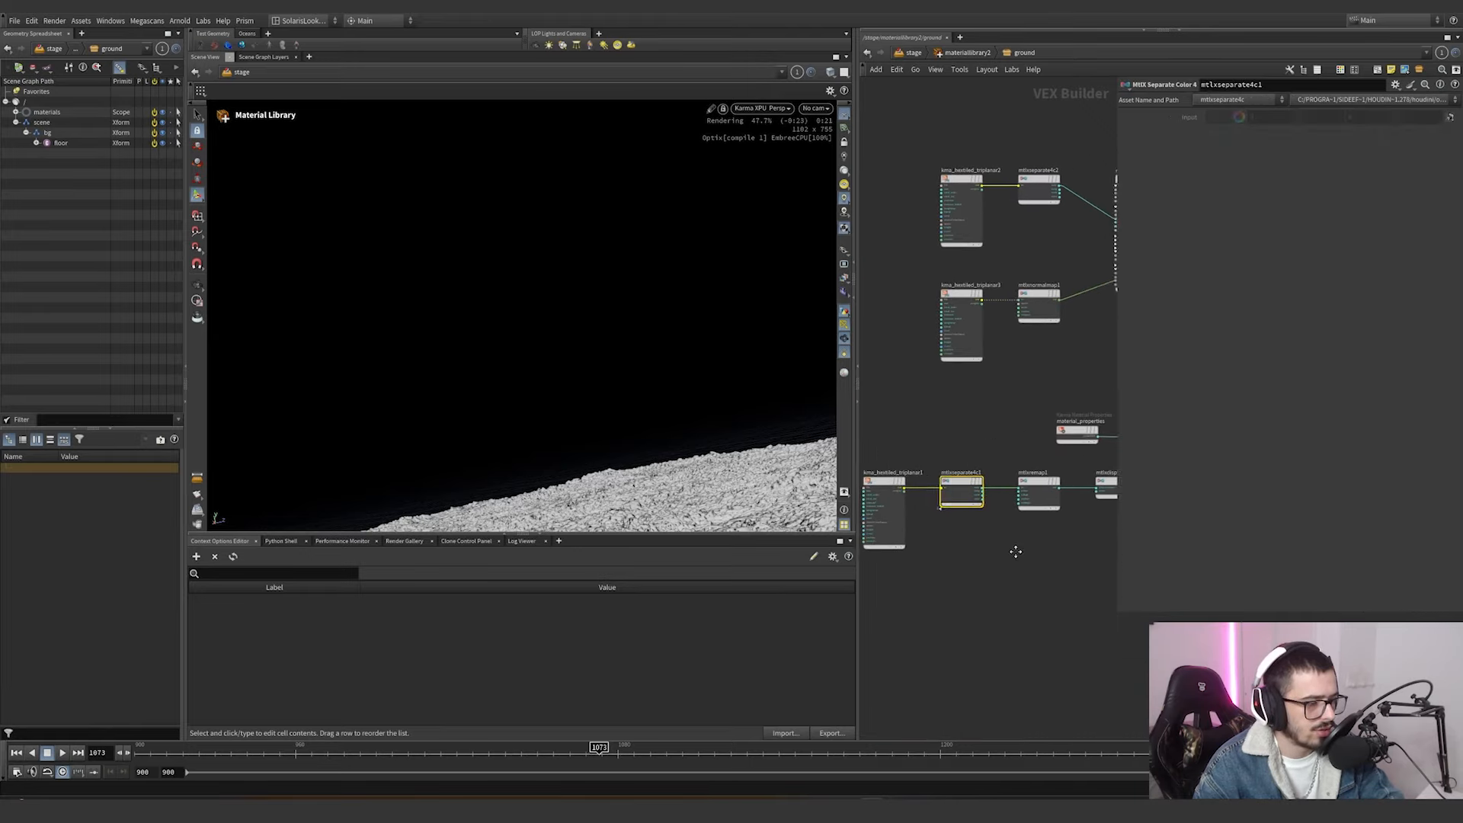
{"action": "scroll", "coordinate": [931, 457], "scroll_direction": "up", "scroll_amount": 3}
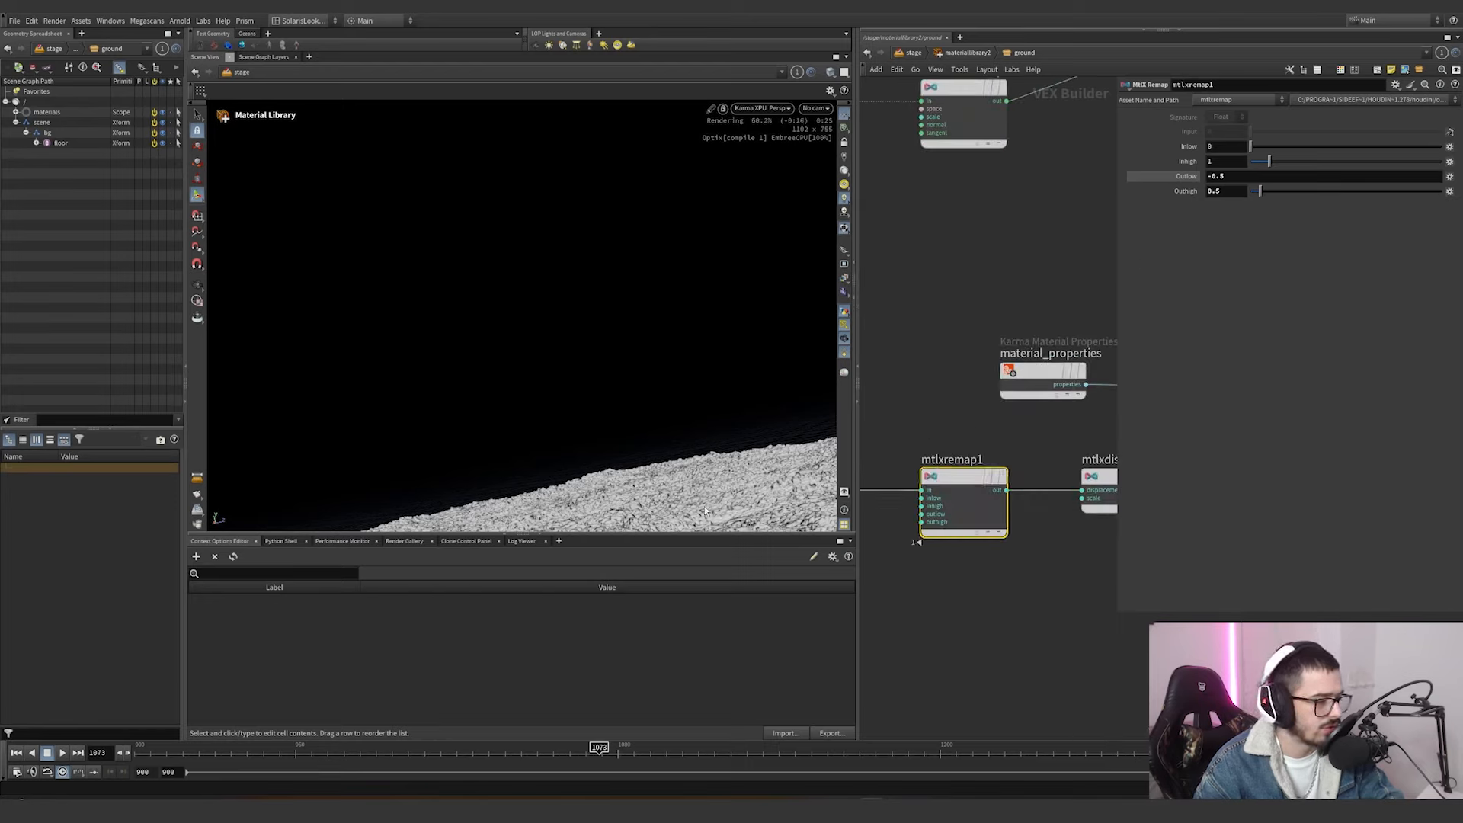
{"action": "middle_click_drag", "start_coordinate": [1004, 460], "coordinate": [857, 457]}
{"action": "left_click", "coordinate": [983, 474]}
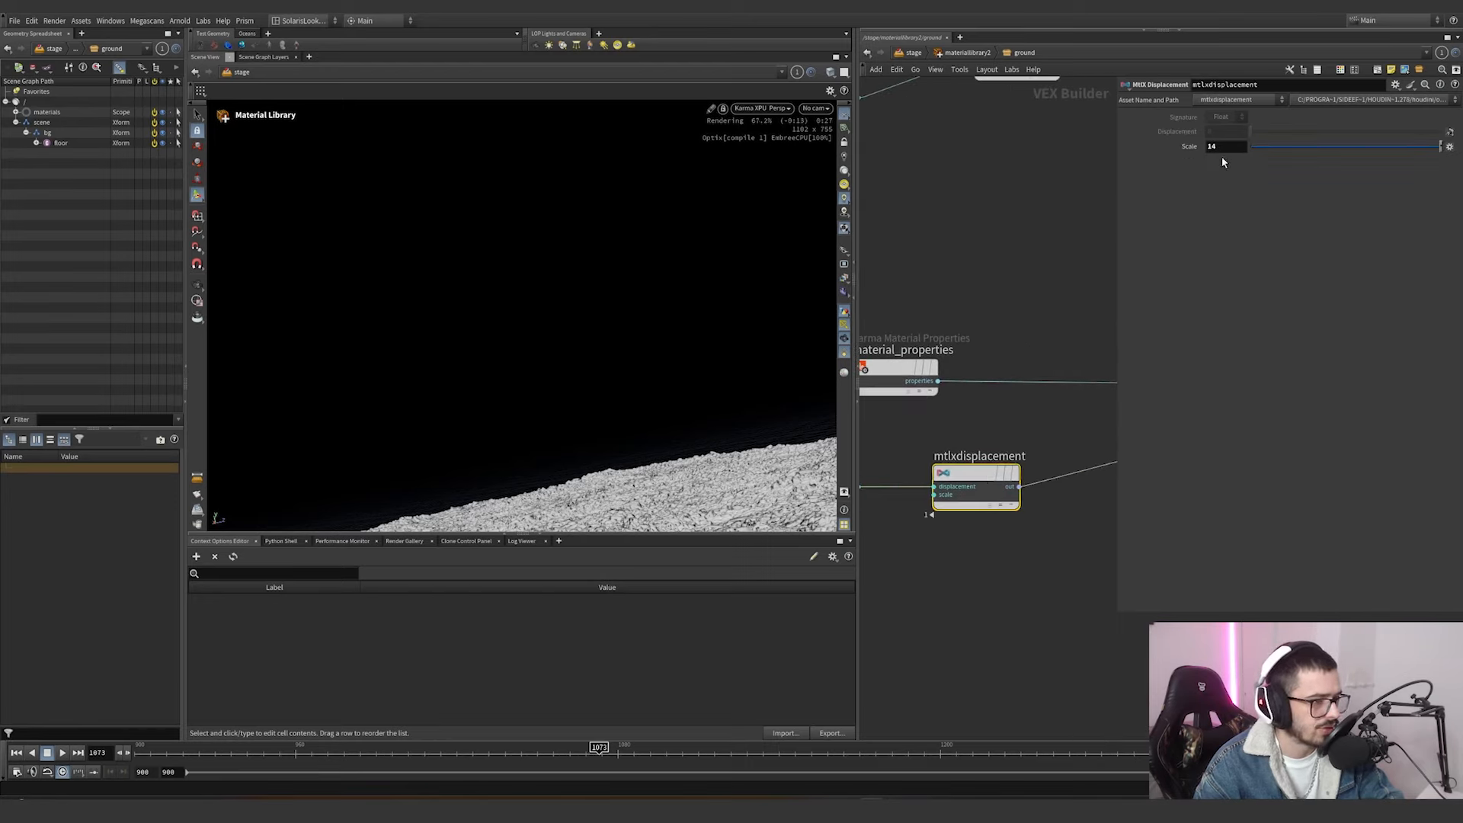
{"action": "left_click", "coordinate": [950, 55]}
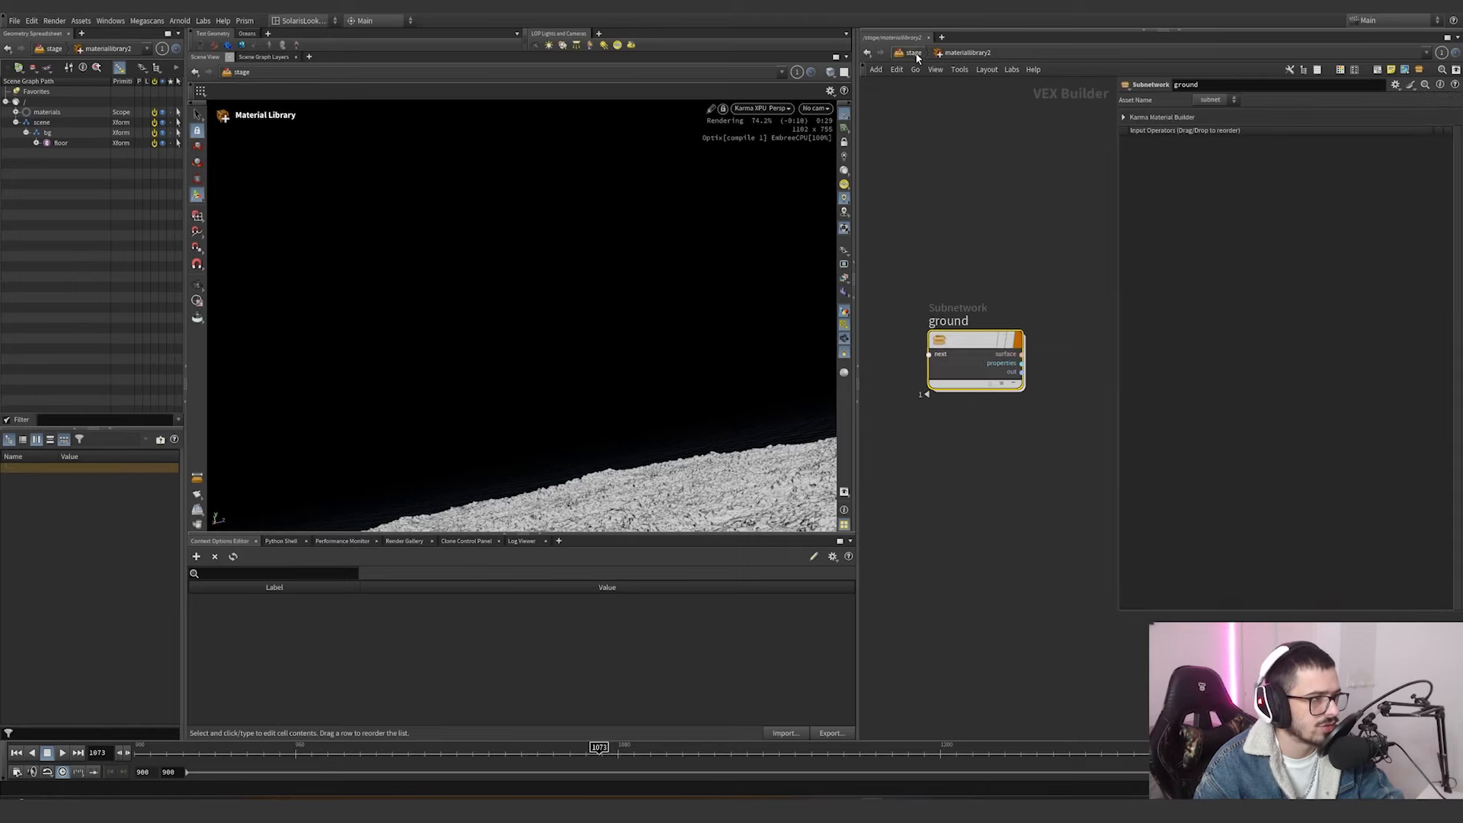
{"action": "left_click", "coordinate": [914, 54]}
Display merge3 with ship and floor together, and set the dicing quality in rendergeometrysettings1 to 1.4*.2.
{"action": "scroll", "coordinate": [993, 326], "scroll_direction": "down", "scroll_amount": 4}
{"action": "scroll", "coordinate": [990, 387], "scroll_direction": "up", "scroll_amount": 3}
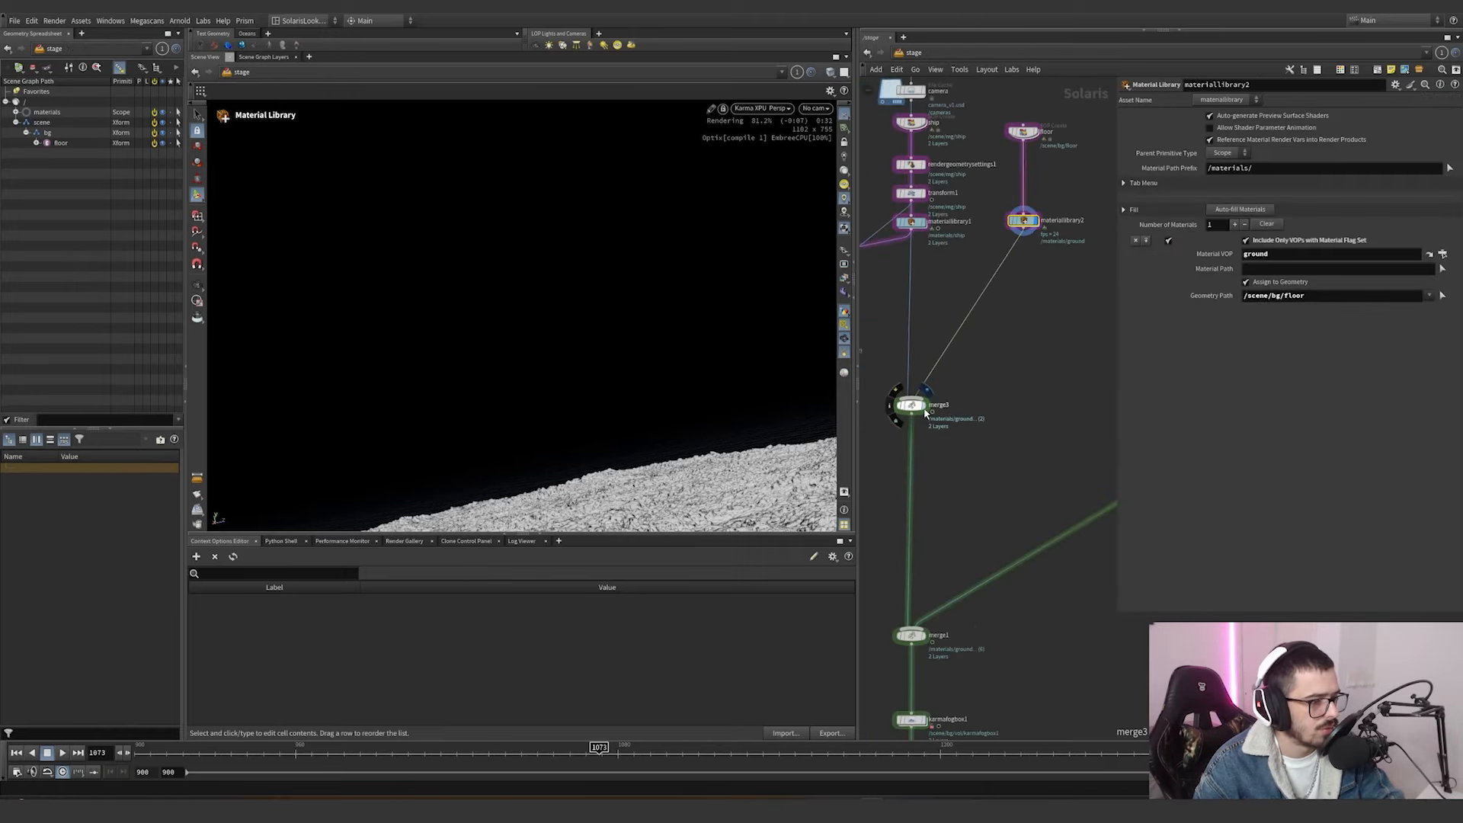
{"action": "left_click_drag", "start_coordinate": [979, 439], "coordinate": [889, 355]}
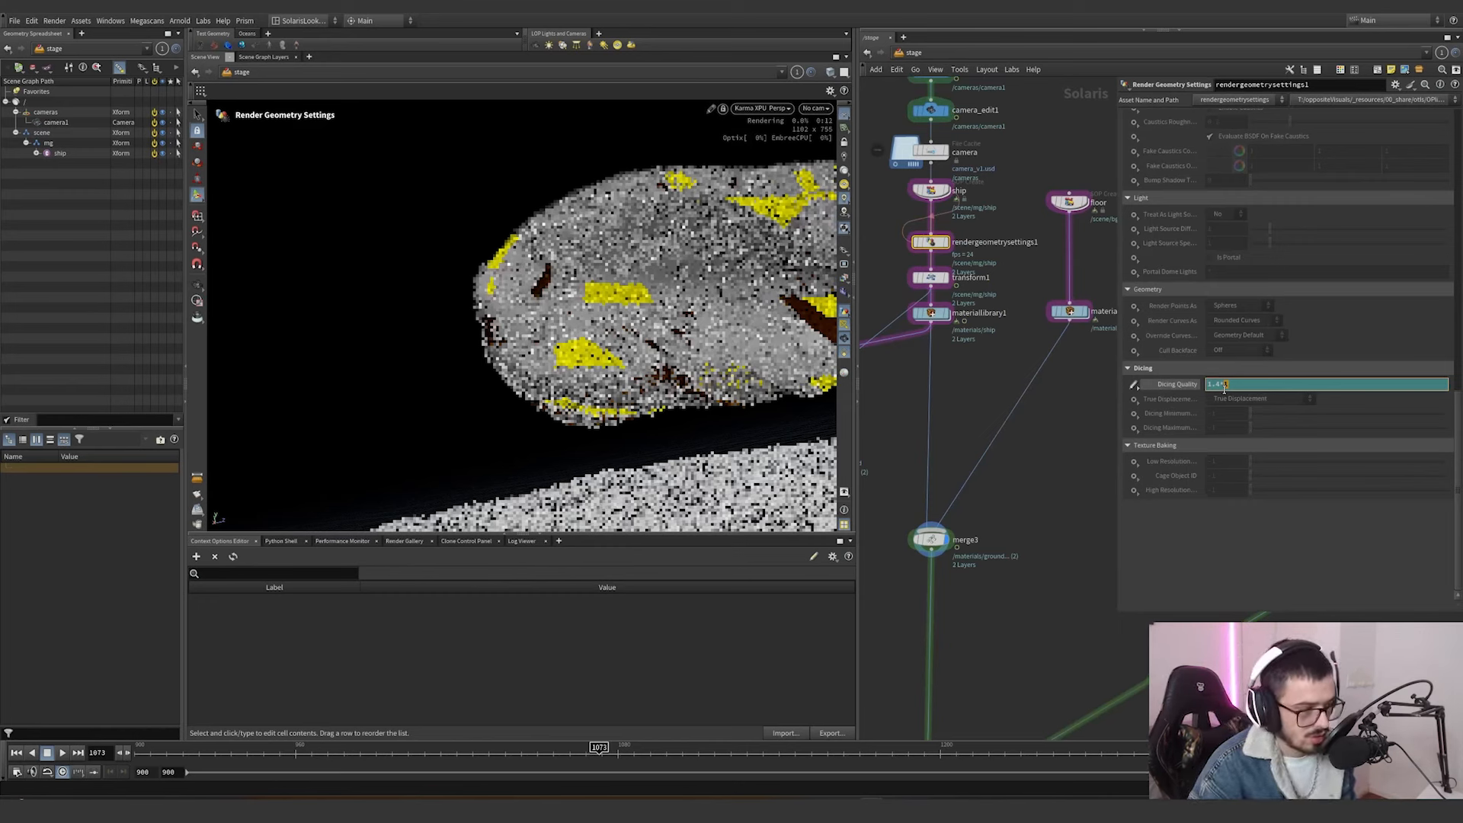
{"action": "type", "text": ".3"}
{"action": "key", "text": "BackSpace"}
{"action": "type", "text": "2"}
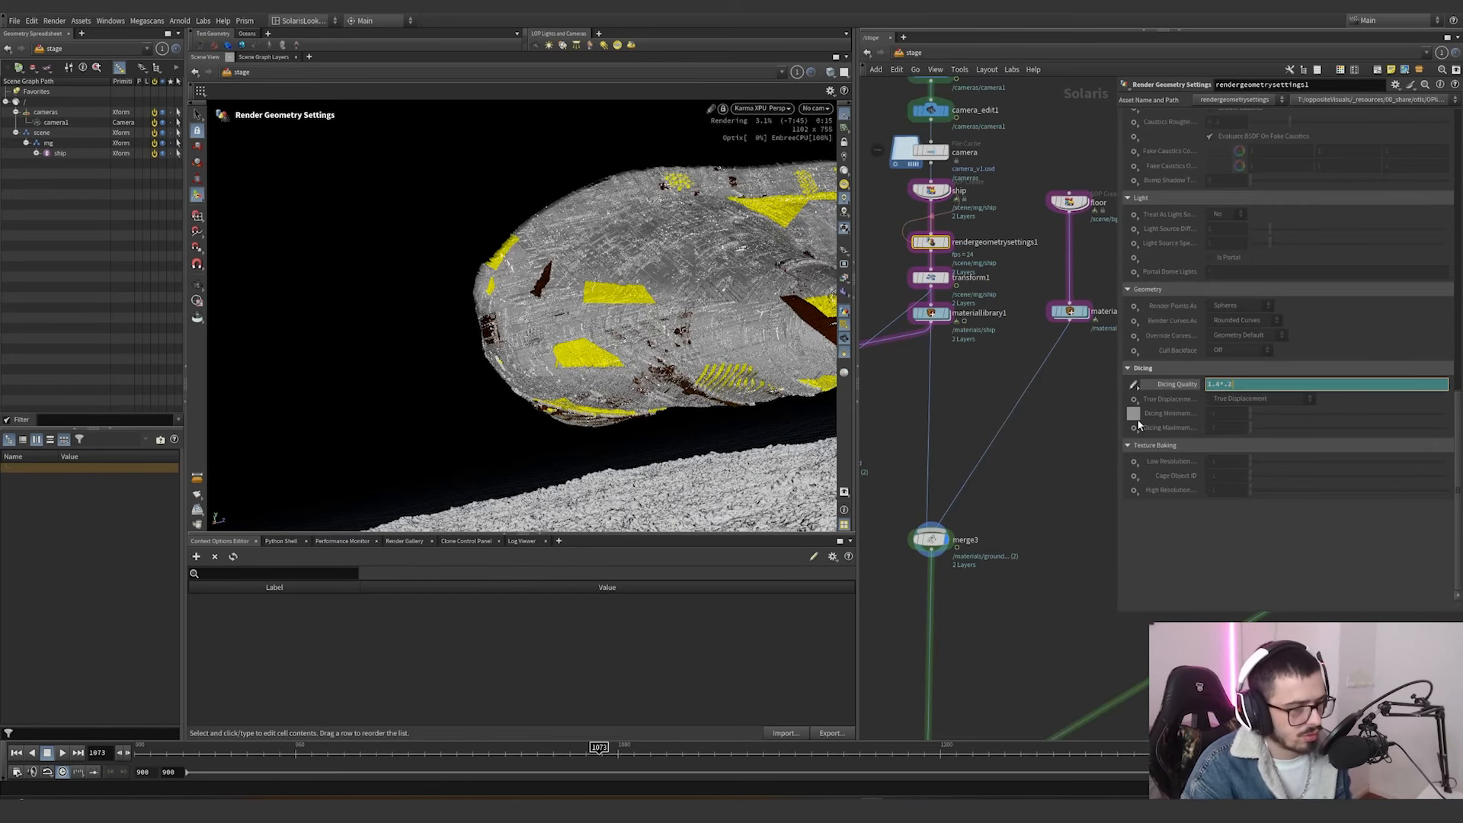
{"action": "key", "text": "Return"}
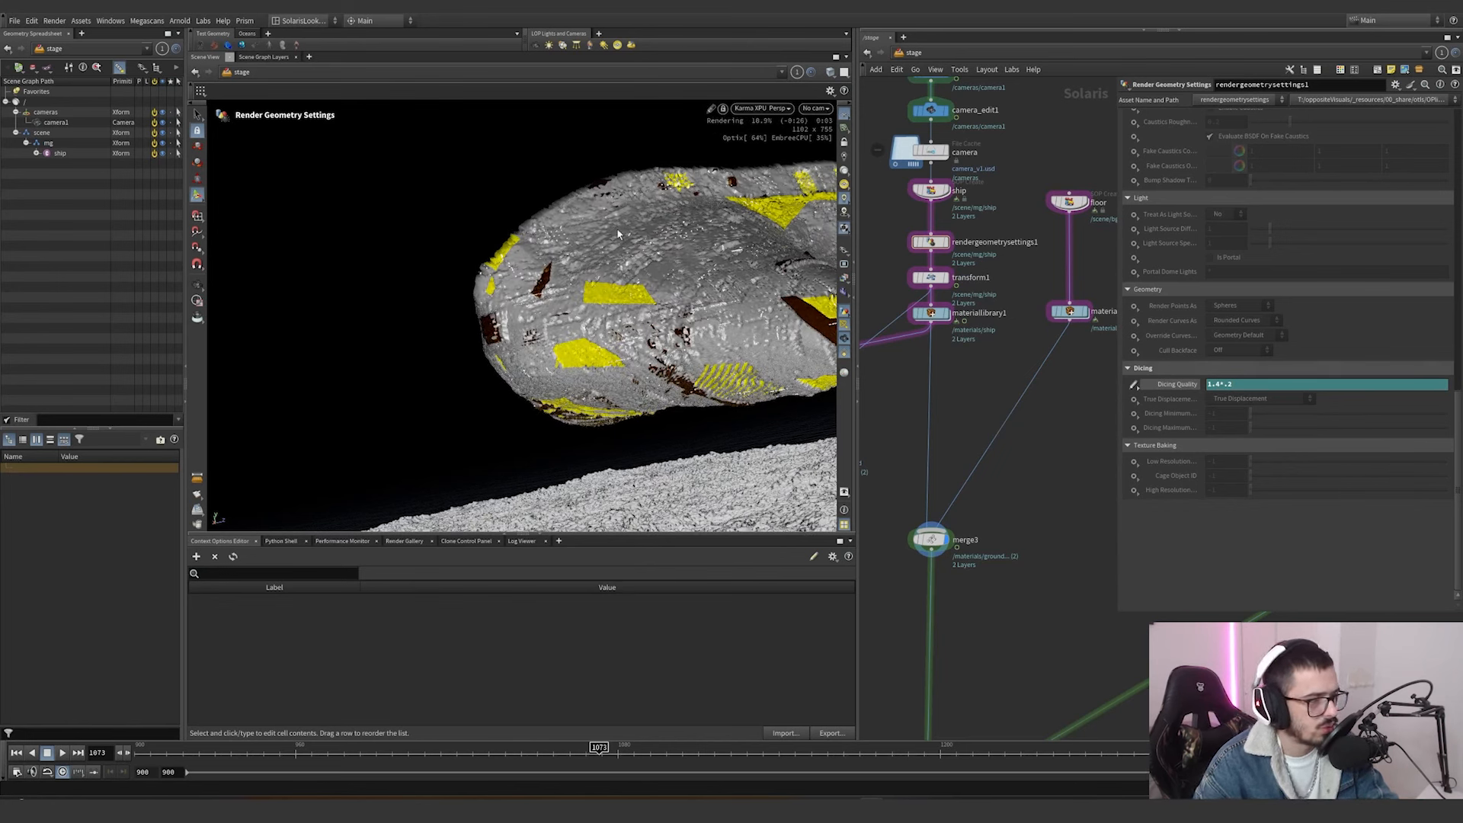
Review the scene light nodes and display merge1 to preview the ship and floor with those lights.
{"action": "scroll", "coordinate": [1015, 518], "scroll_direction": "down", "scroll_amount": 8}
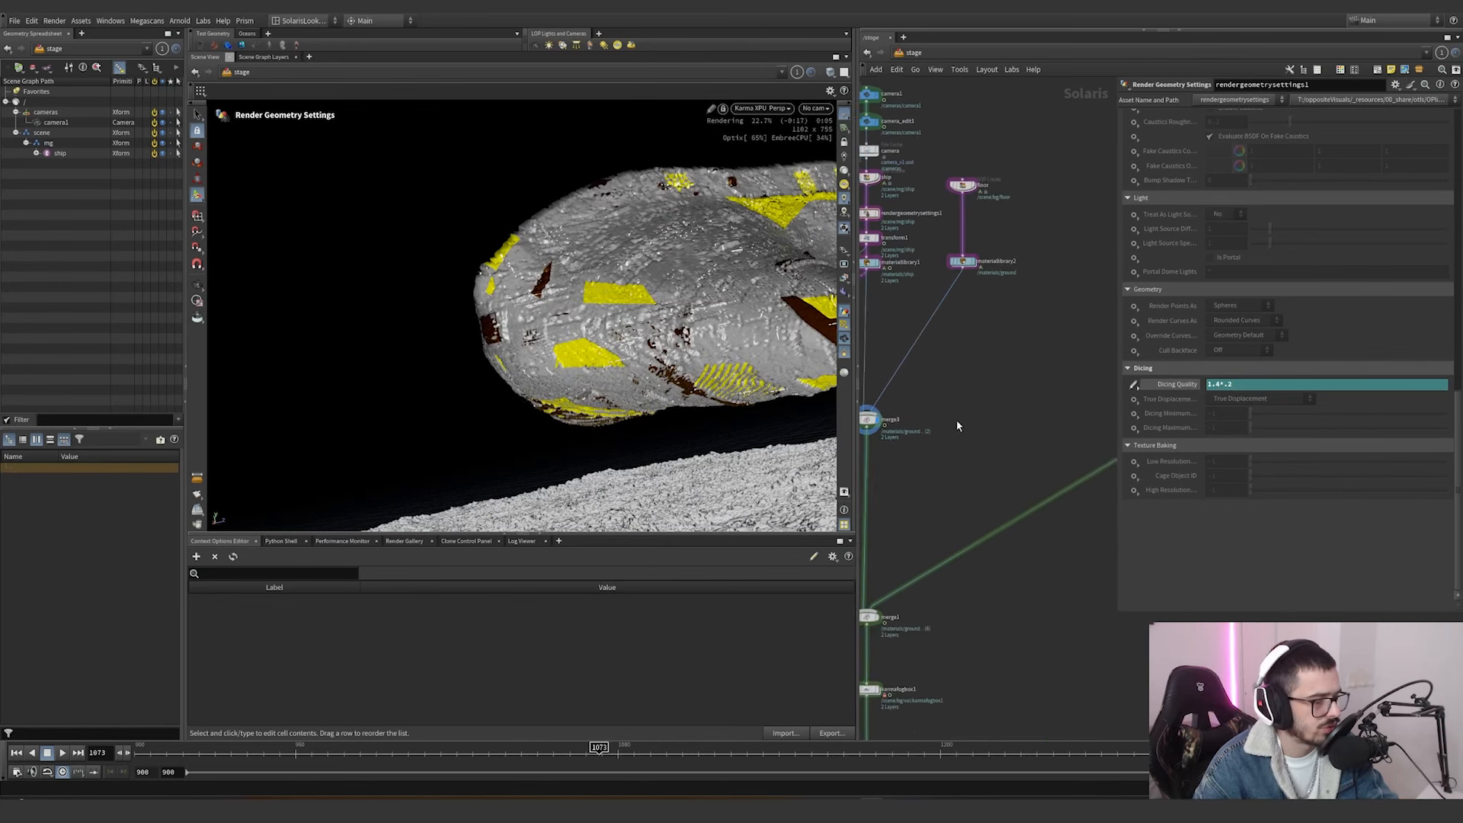
{"action": "scroll", "coordinate": [985, 356], "scroll_direction": "up", "scroll_amount": 5}
{"action": "scroll", "coordinate": [959, 368], "scroll_direction": "down", "scroll_amount": 5}
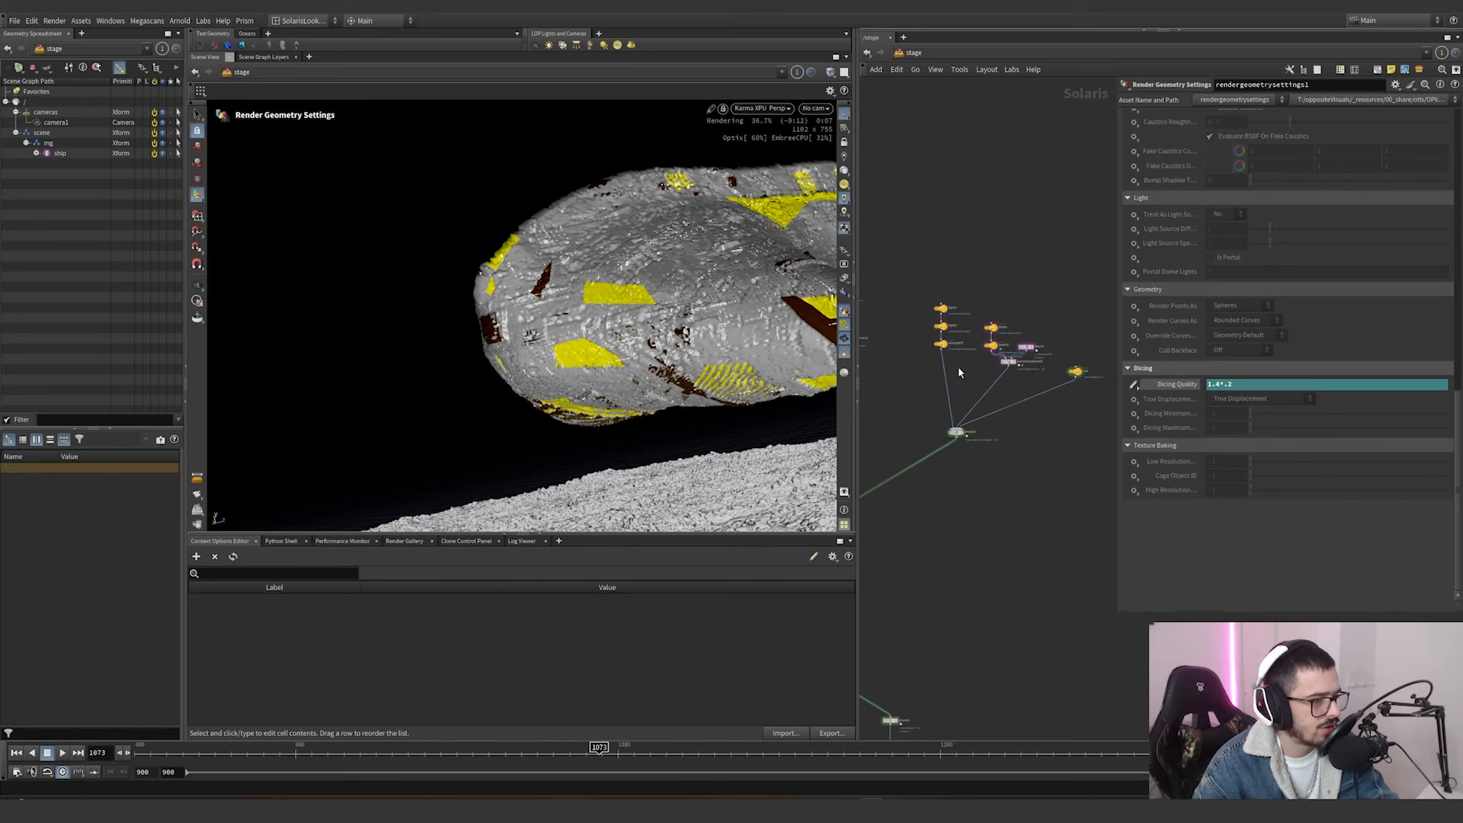
{"action": "middle_click_drag", "start_coordinate": [890, 436], "coordinate": [1046, 393]}
{"action": "scroll", "coordinate": [942, 493], "scroll_direction": "up", "scroll_amount": 4}
{"action": "scroll", "coordinate": [944, 520], "scroll_direction": "down", "scroll_amount": 1}
{"action": "left_click", "coordinate": [945, 514]}
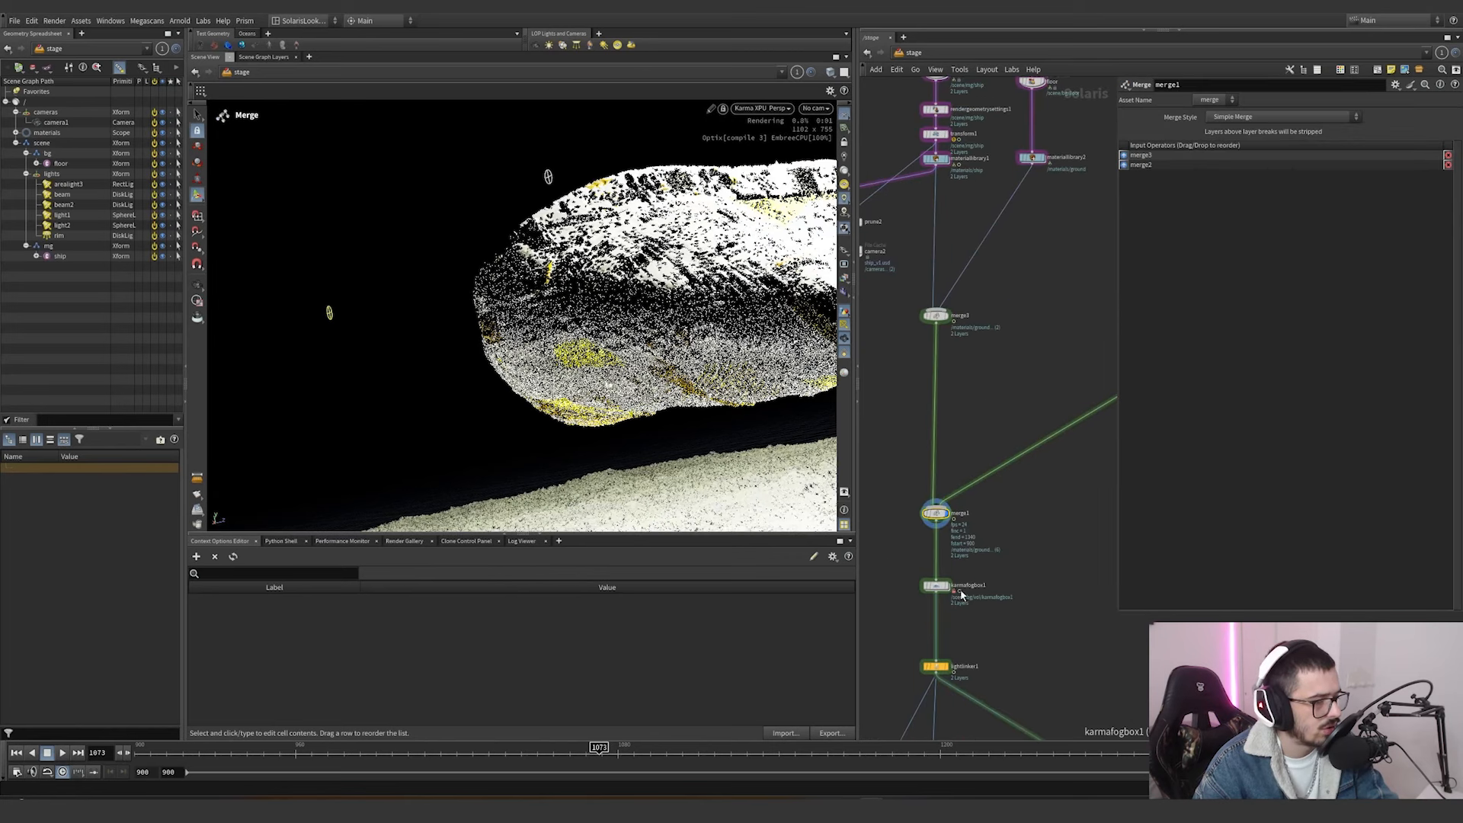
Display karmafogbox1 and preview the fog with Karma CPU, looking through camera1.
{"action": "left_click", "coordinate": [944, 585]}
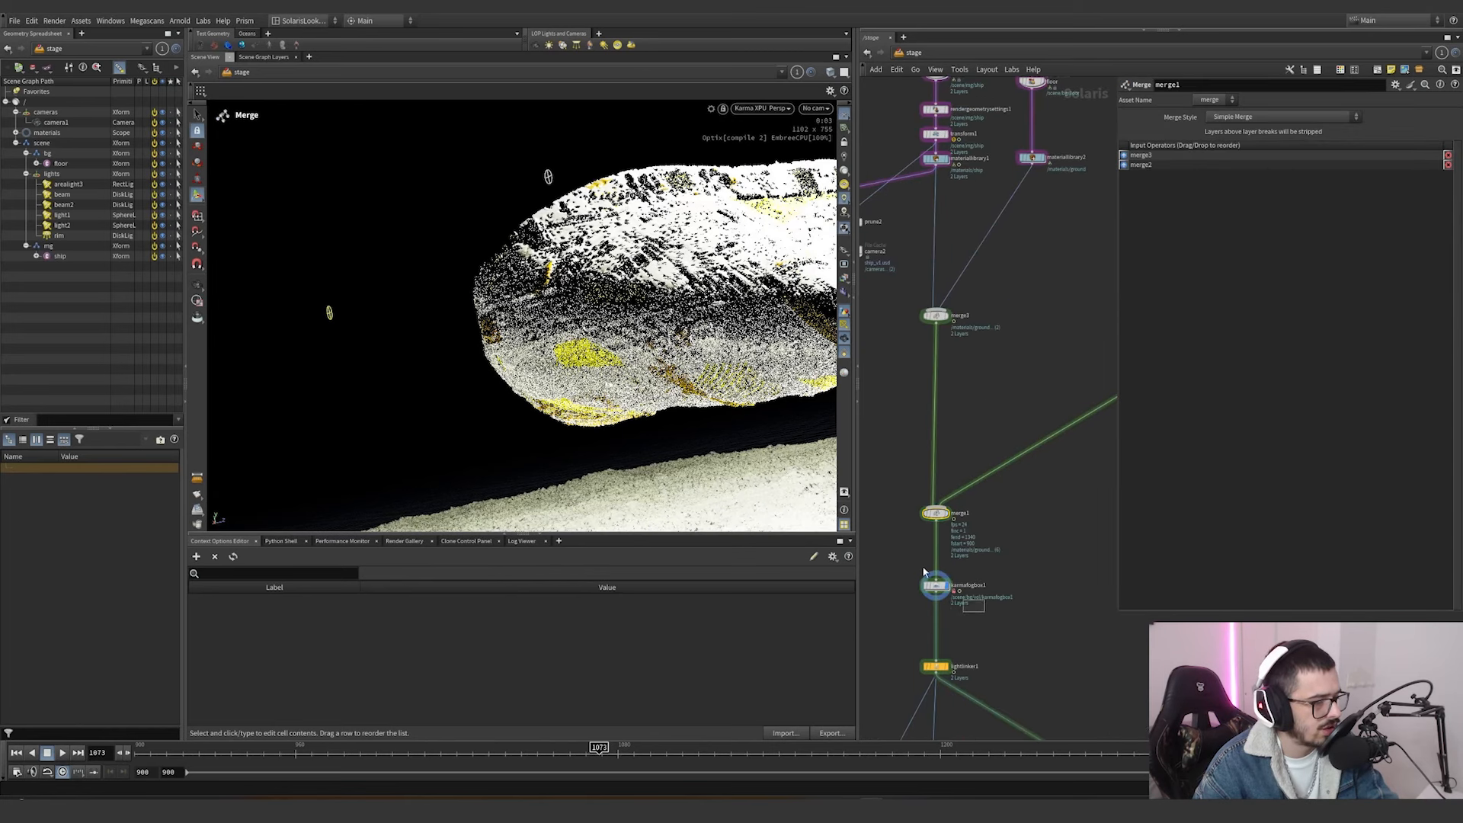
{"action": "scroll", "coordinate": [1002, 592], "scroll_direction": "up", "scroll_amount": 2}
{"action": "left_click", "coordinate": [815, 107]}
{"action": "left_click", "coordinate": [820, 122]}
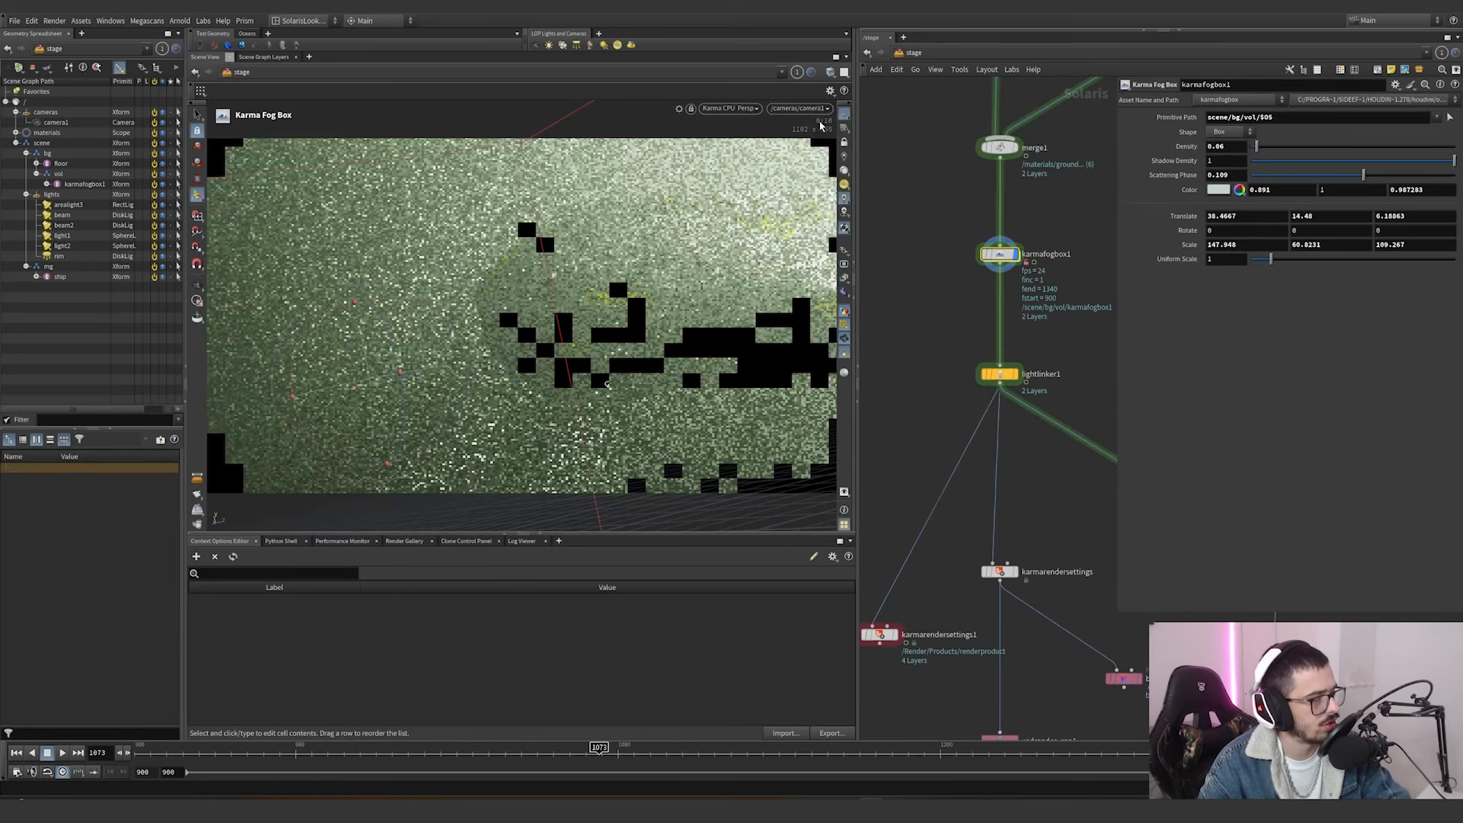
Display lightlinker1 and select all lights from arealight3 to rim to list their linking rules.
{"action": "scroll", "coordinate": [946, 286], "scroll_direction": "down", "scroll_amount": 2}
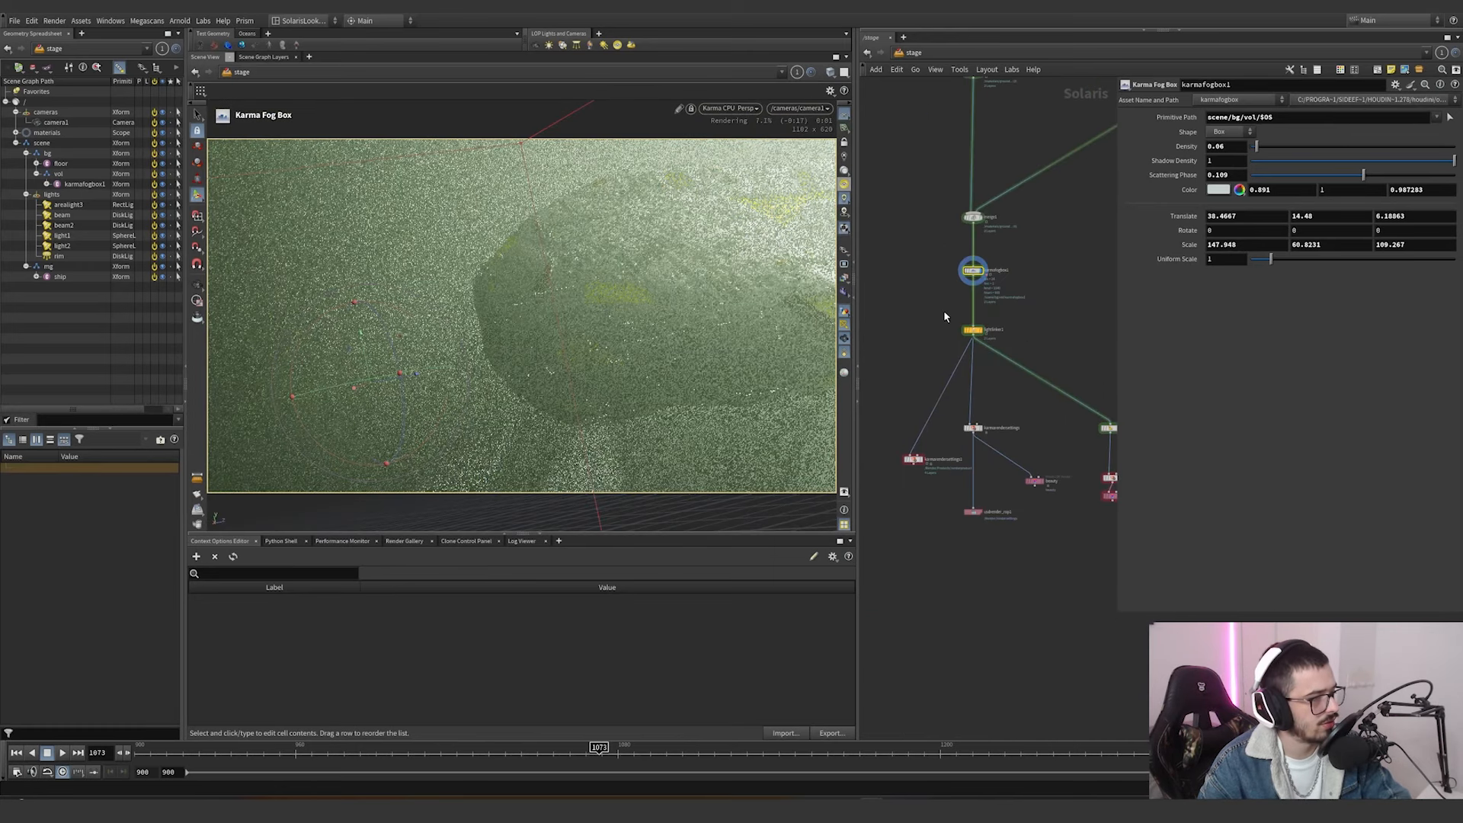
{"action": "left_click", "coordinate": [985, 315]}
{"action": "left_click_drag", "start_coordinate": [1034, 308], "coordinate": [937, 356]}
{"action": "left_click", "coordinate": [1171, 157]}
{"action": "left_click", "coordinate": [1161, 214], "text": "shift"}
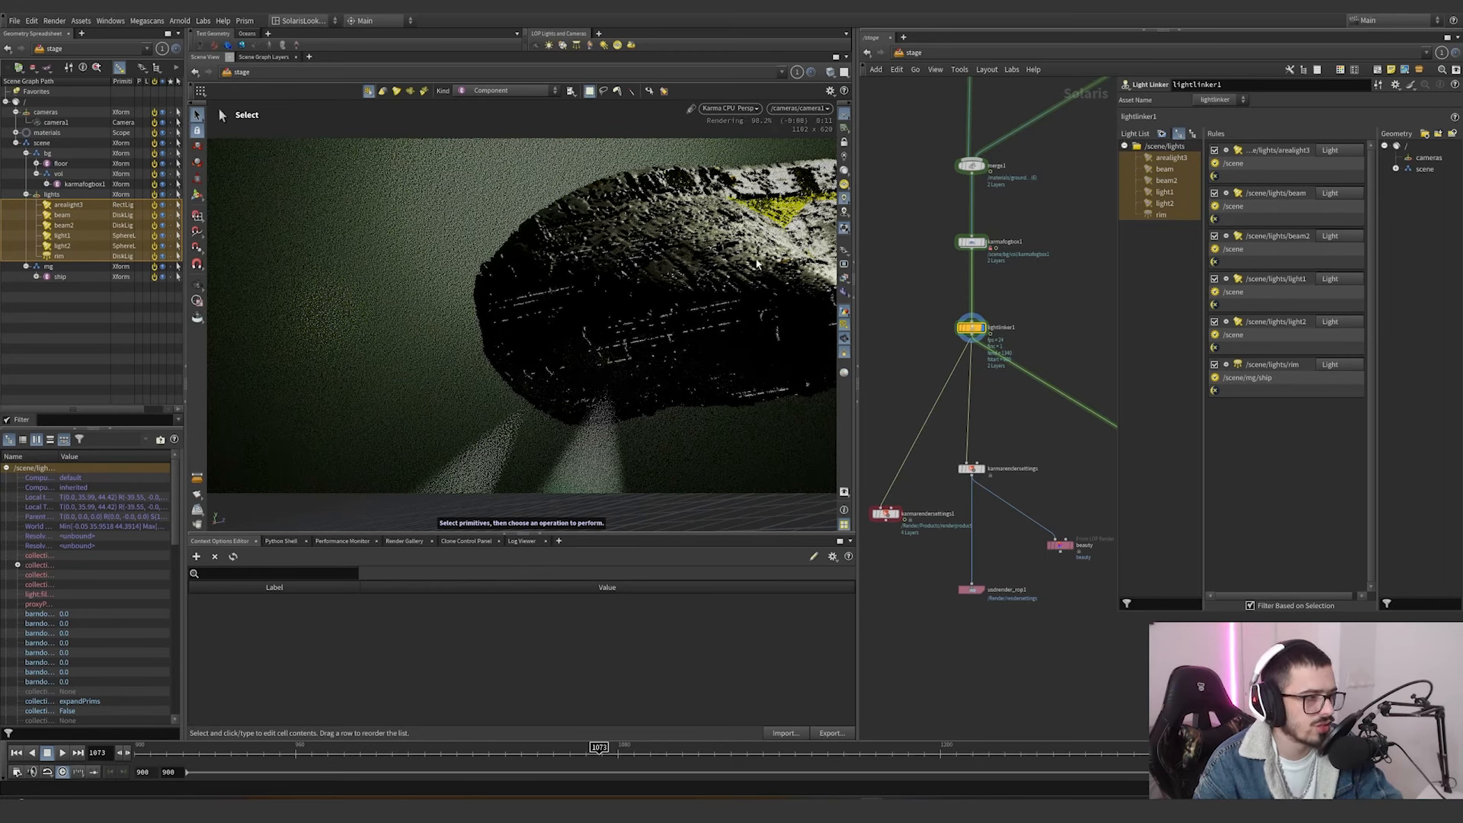
{"action": "key", "text": "h"}
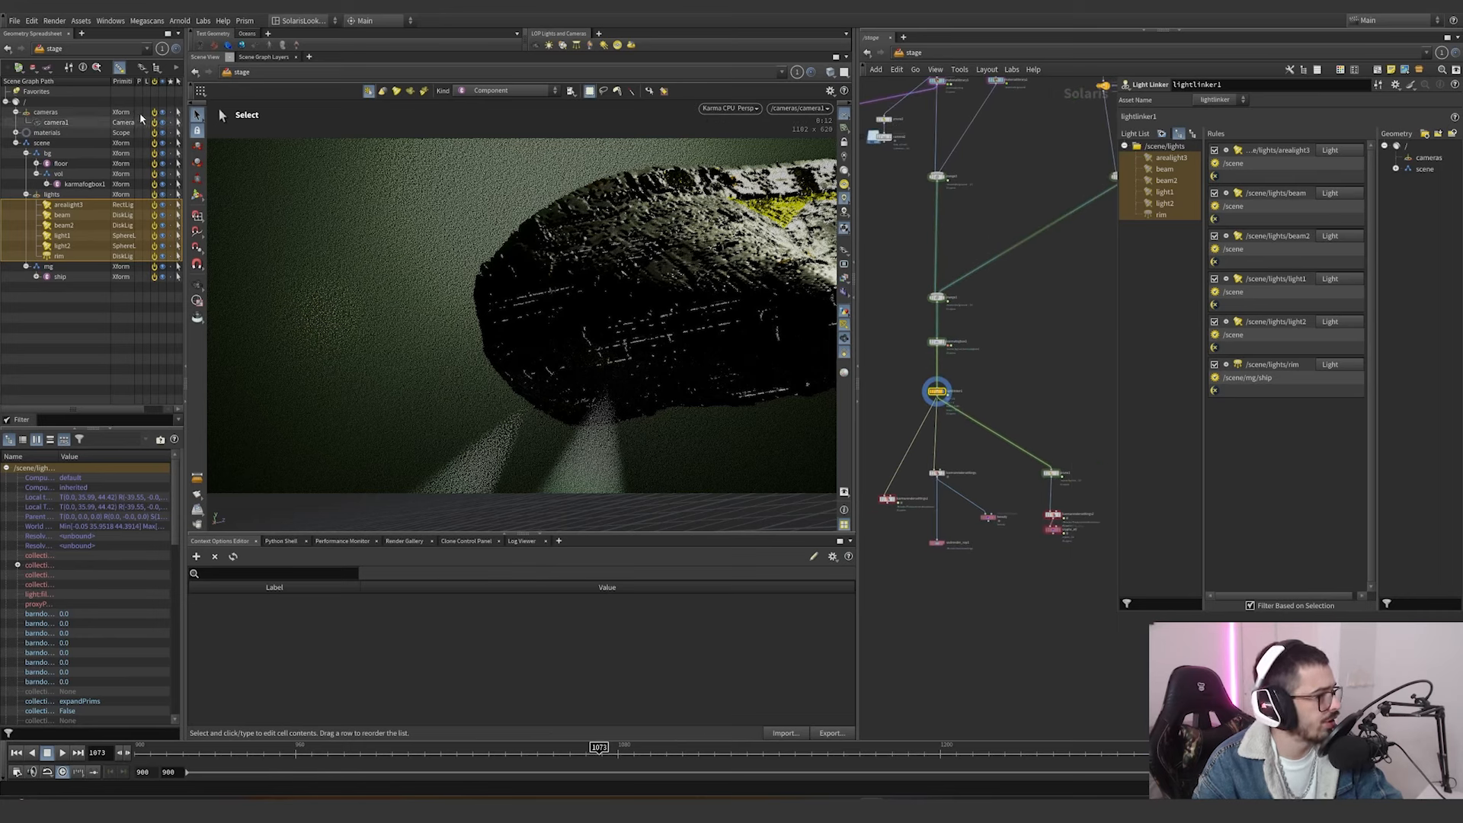
Examine the import path prefixes of the ship and floor nodes and the primitive path of camera1.
{"action": "middle_click_drag", "start_coordinate": [931, 196], "coordinate": [936, 387]}
{"action": "scroll", "coordinate": [963, 236], "scroll_direction": "up", "scroll_amount": 3}
{"action": "left_click", "coordinate": [913, 202]}
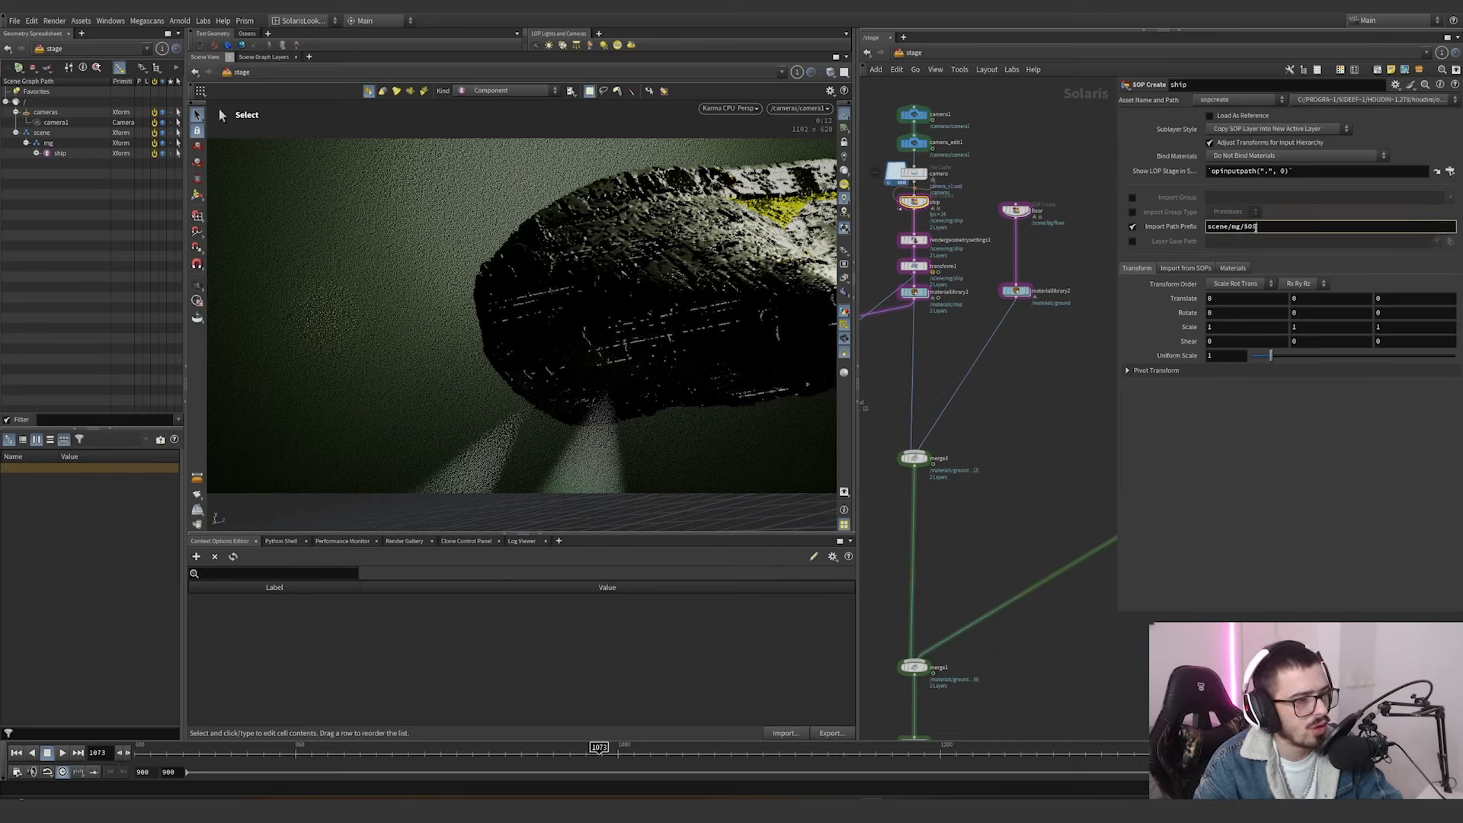
{"action": "left_click", "coordinate": [1015, 210]}
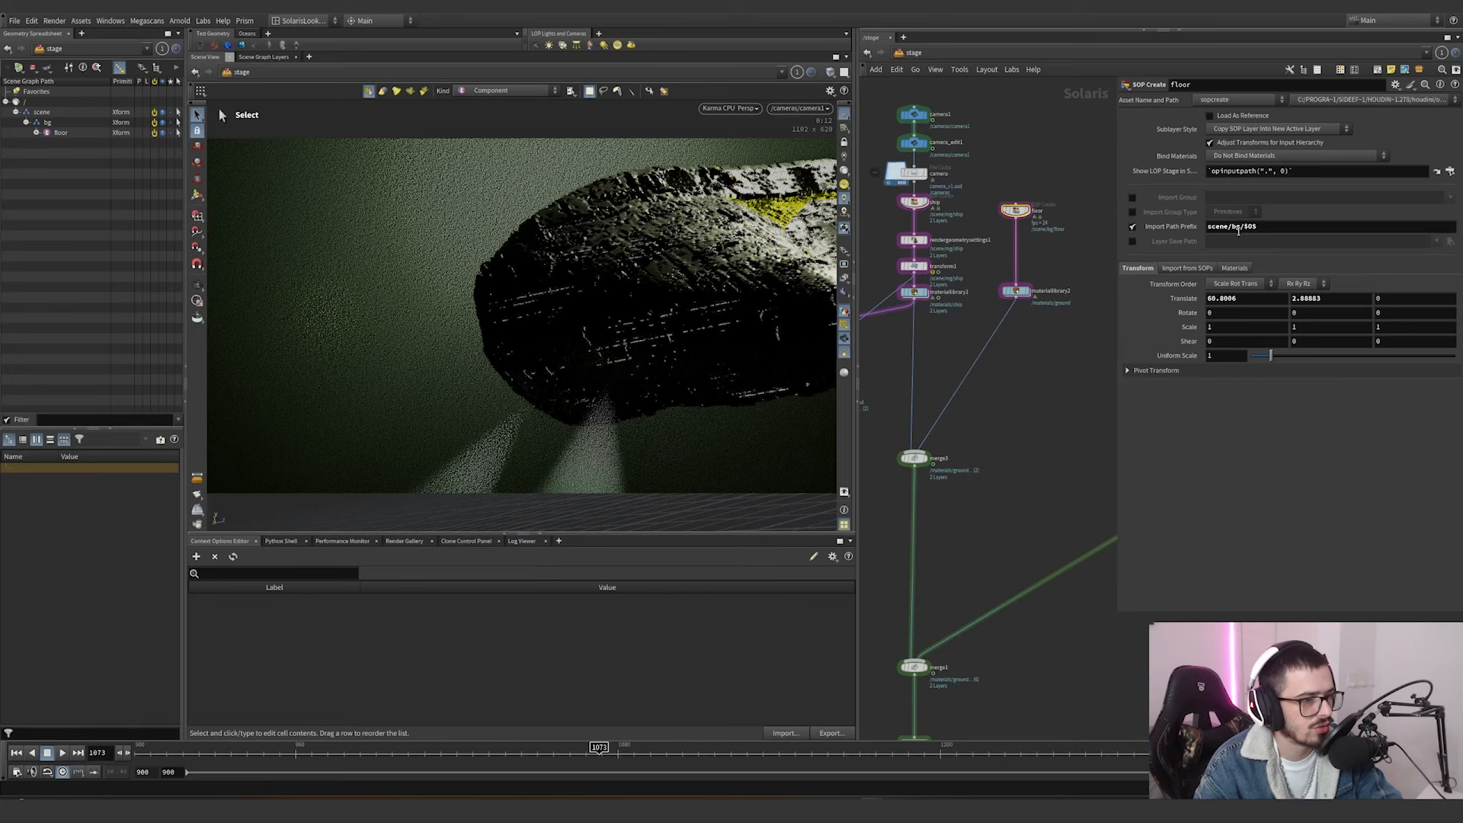
{"action": "double_click", "coordinate": [1230, 227]}
{"action": "left_click_drag", "start_coordinate": [978, 168], "coordinate": [896, 109]}
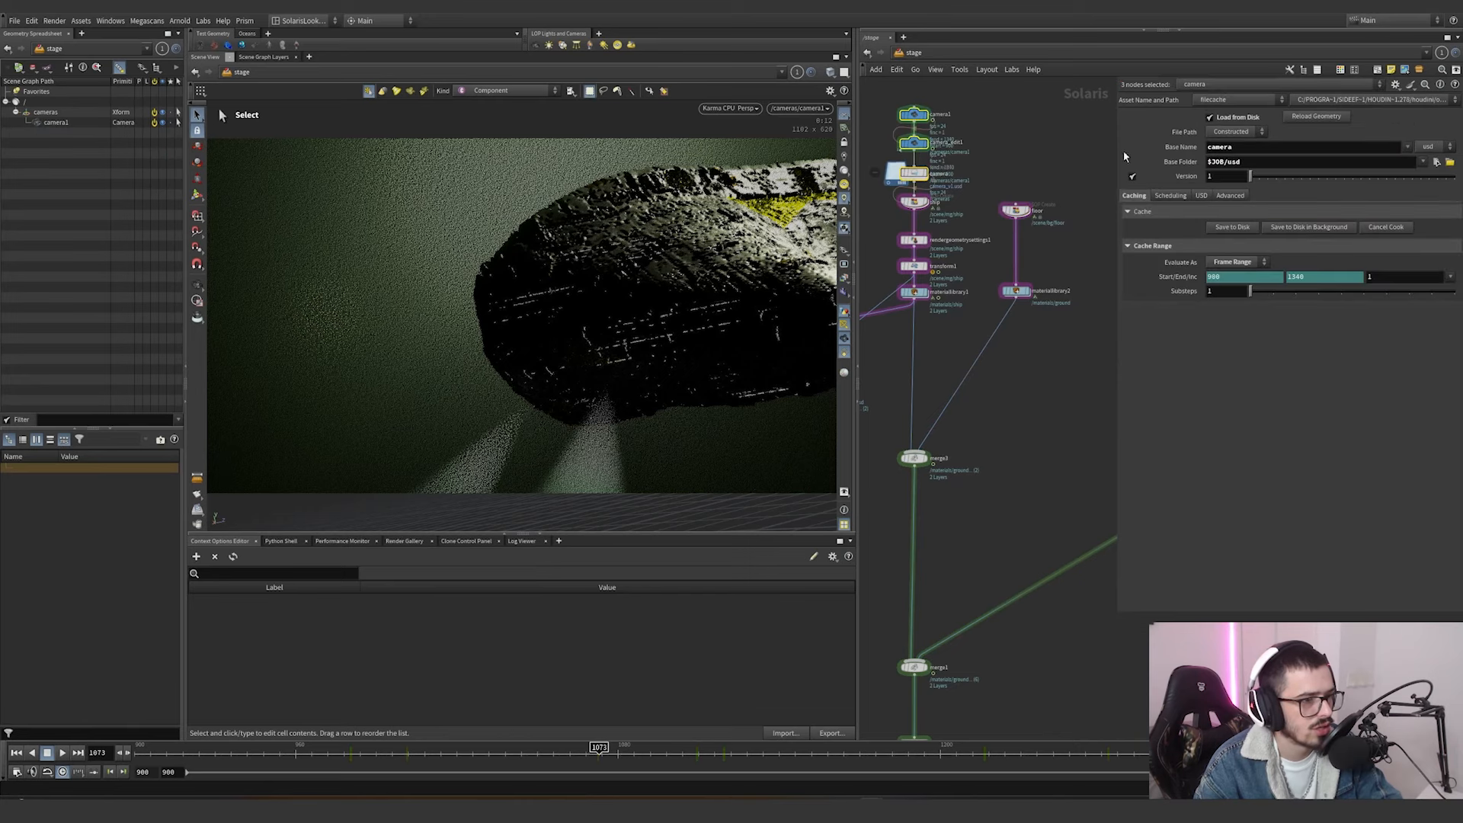
{"action": "left_click", "coordinate": [913, 114]}
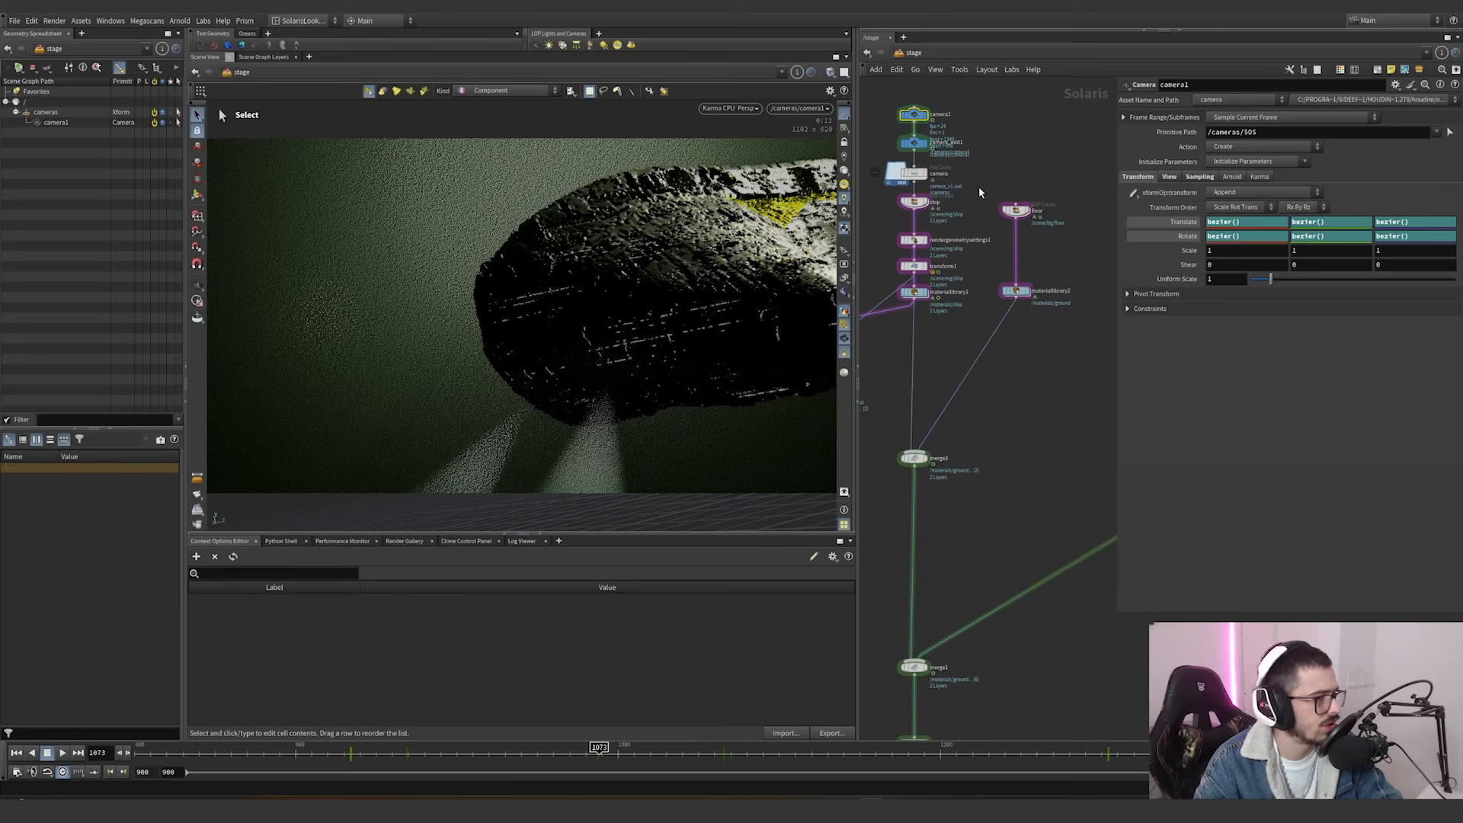
Examine the material path prefix of materiallibrary2 and the primitive path and LFE tag of the two beam lights.
{"action": "left_click", "coordinate": [1016, 290]}
{"action": "middle_click_drag", "start_coordinate": [999, 281], "coordinate": [912, 232]}
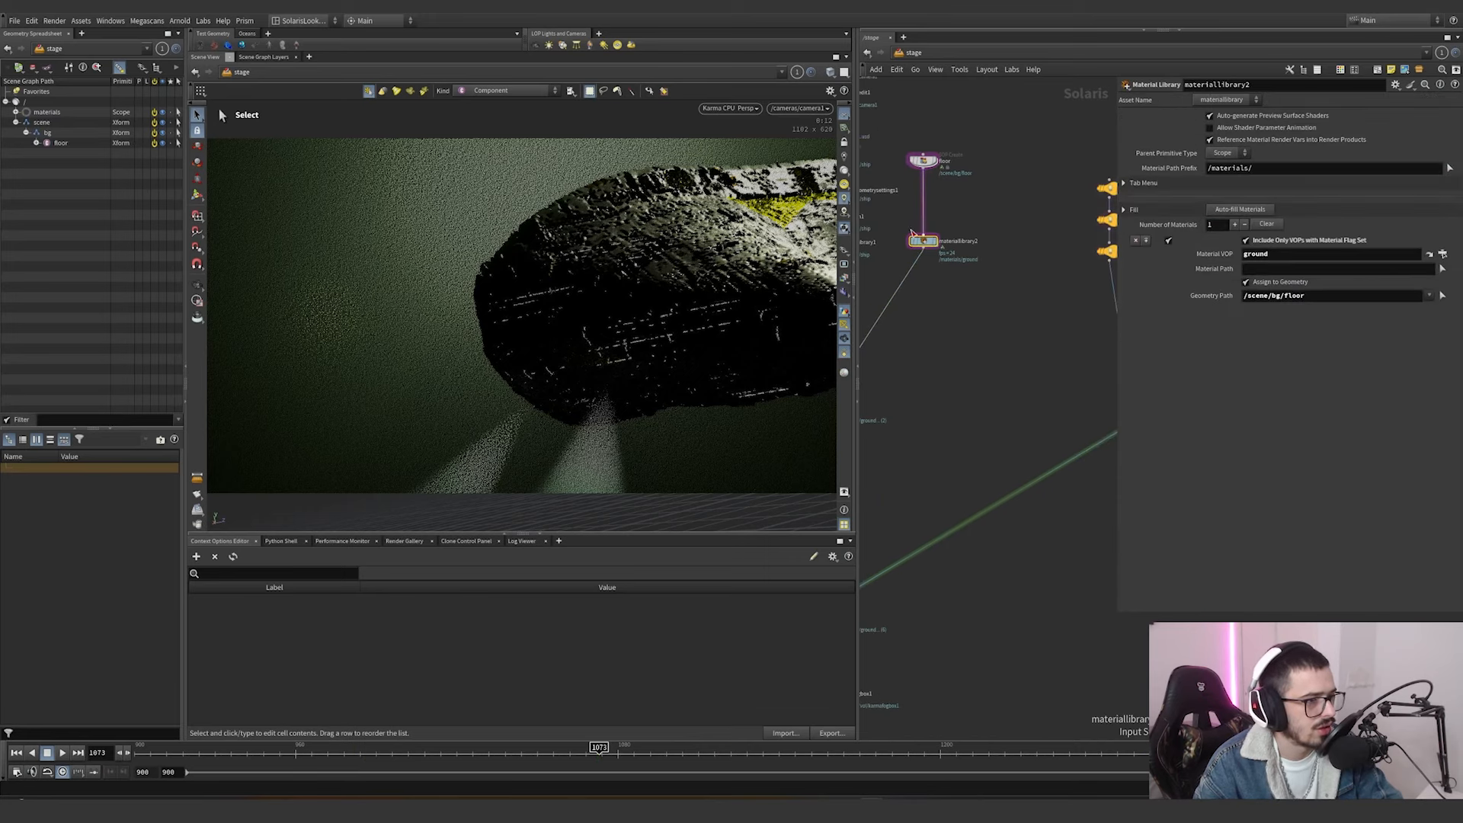
{"action": "middle_click_drag", "start_coordinate": [1016, 303], "coordinate": [843, 336]}
{"action": "left_click_drag", "start_coordinate": [970, 313], "coordinate": [1037, 298]}
{"action": "scroll", "coordinate": [976, 347], "scroll_direction": "down", "scroll_amount": 2}
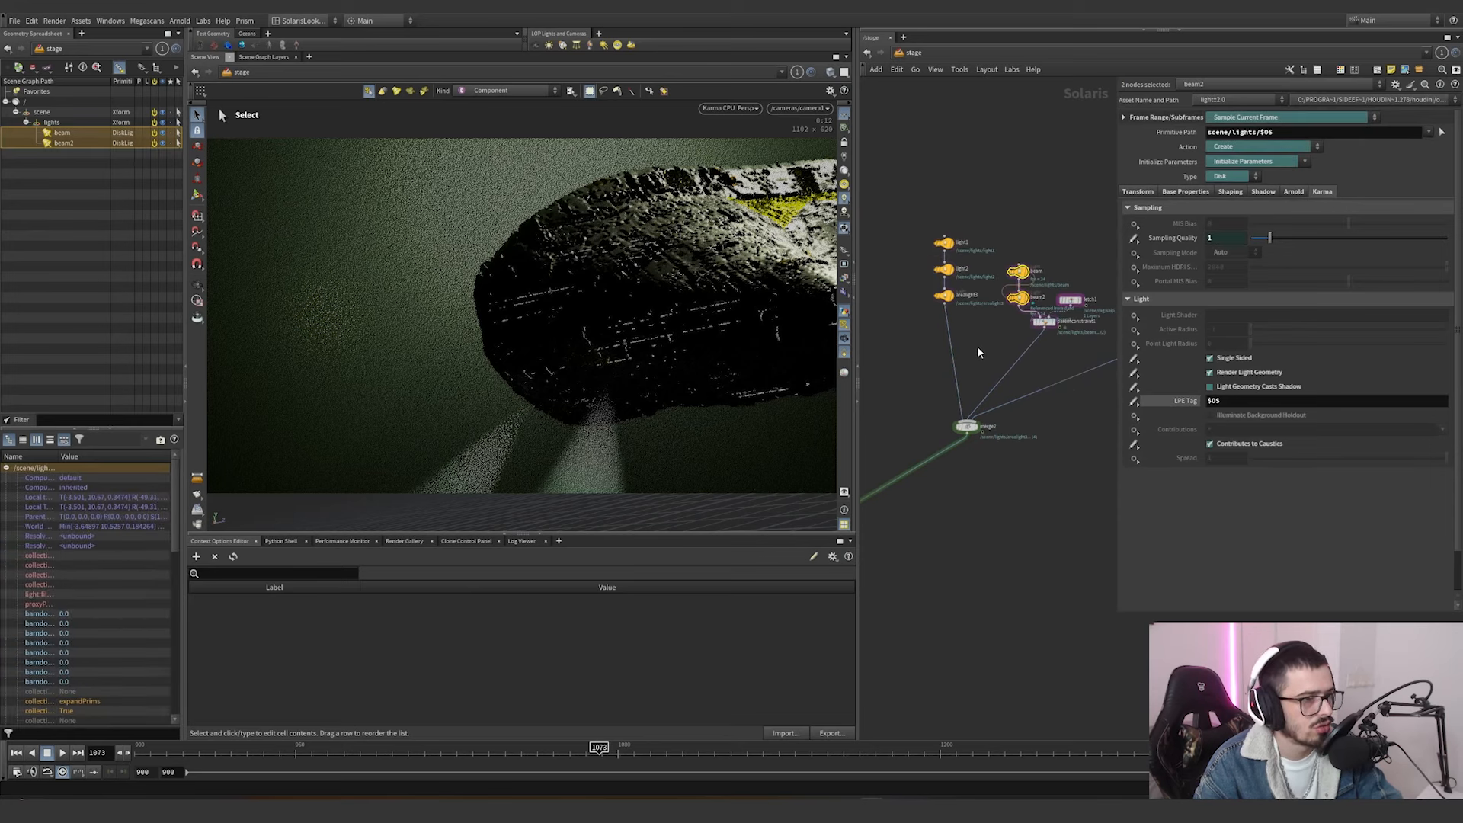
Return to lightlinker1 at the lower end of the network and move the timeline to frame 1013.
{"action": "middle_click_drag", "start_coordinate": [878, 417], "coordinate": [957, 335]}
{"action": "middle_click_drag", "start_coordinate": [863, 456], "coordinate": [1027, 273]}
{"action": "left_click_drag", "start_coordinate": [1017, 438], "coordinate": [885, 518]}
{"action": "middle_click_drag", "start_coordinate": [970, 493], "coordinate": [1045, 364]}
{"action": "scroll", "coordinate": [945, 452], "scroll_direction": "up", "scroll_amount": 2}
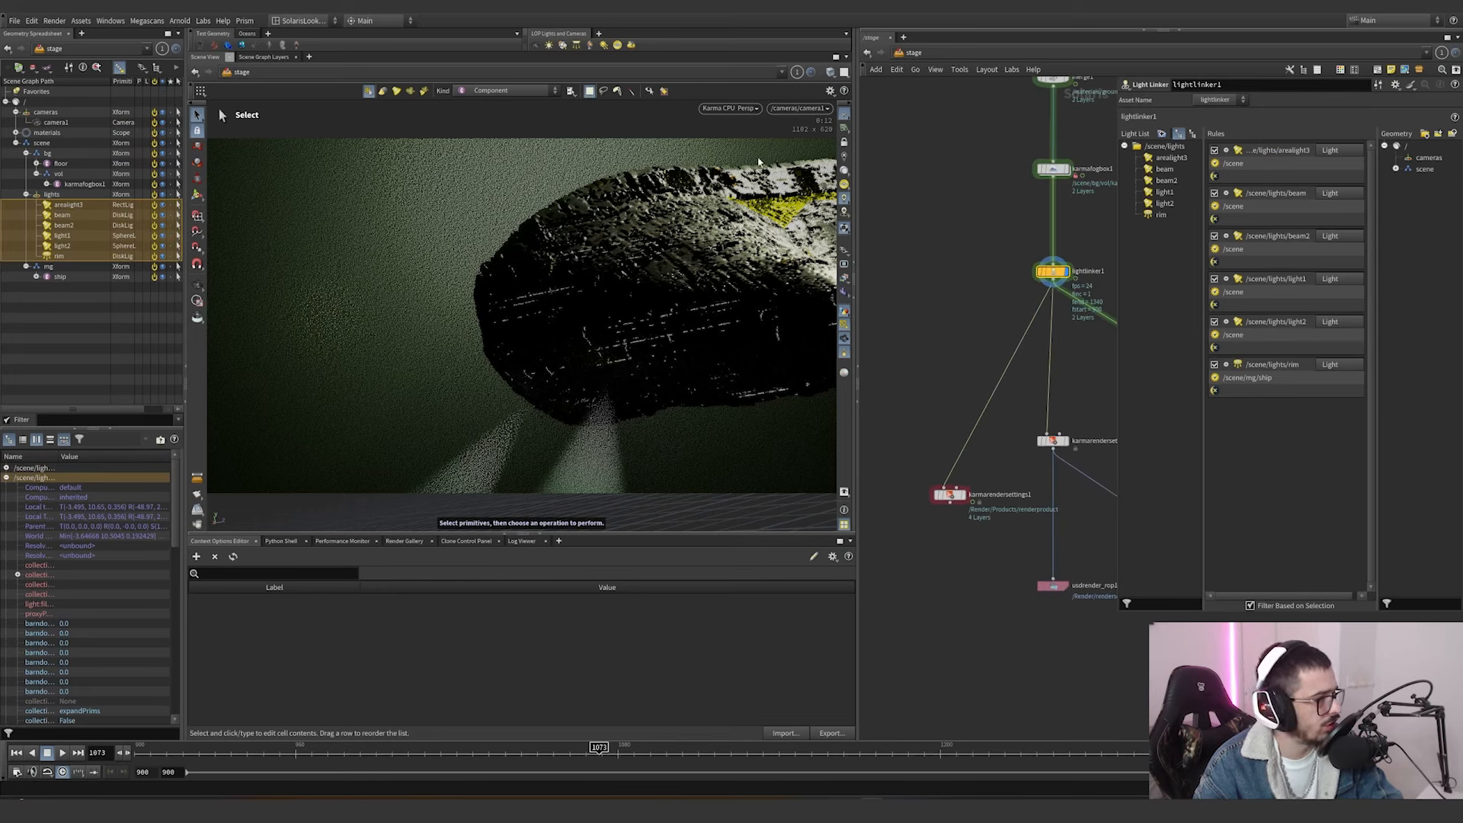
{"action": "left_click", "coordinate": [438, 758]}
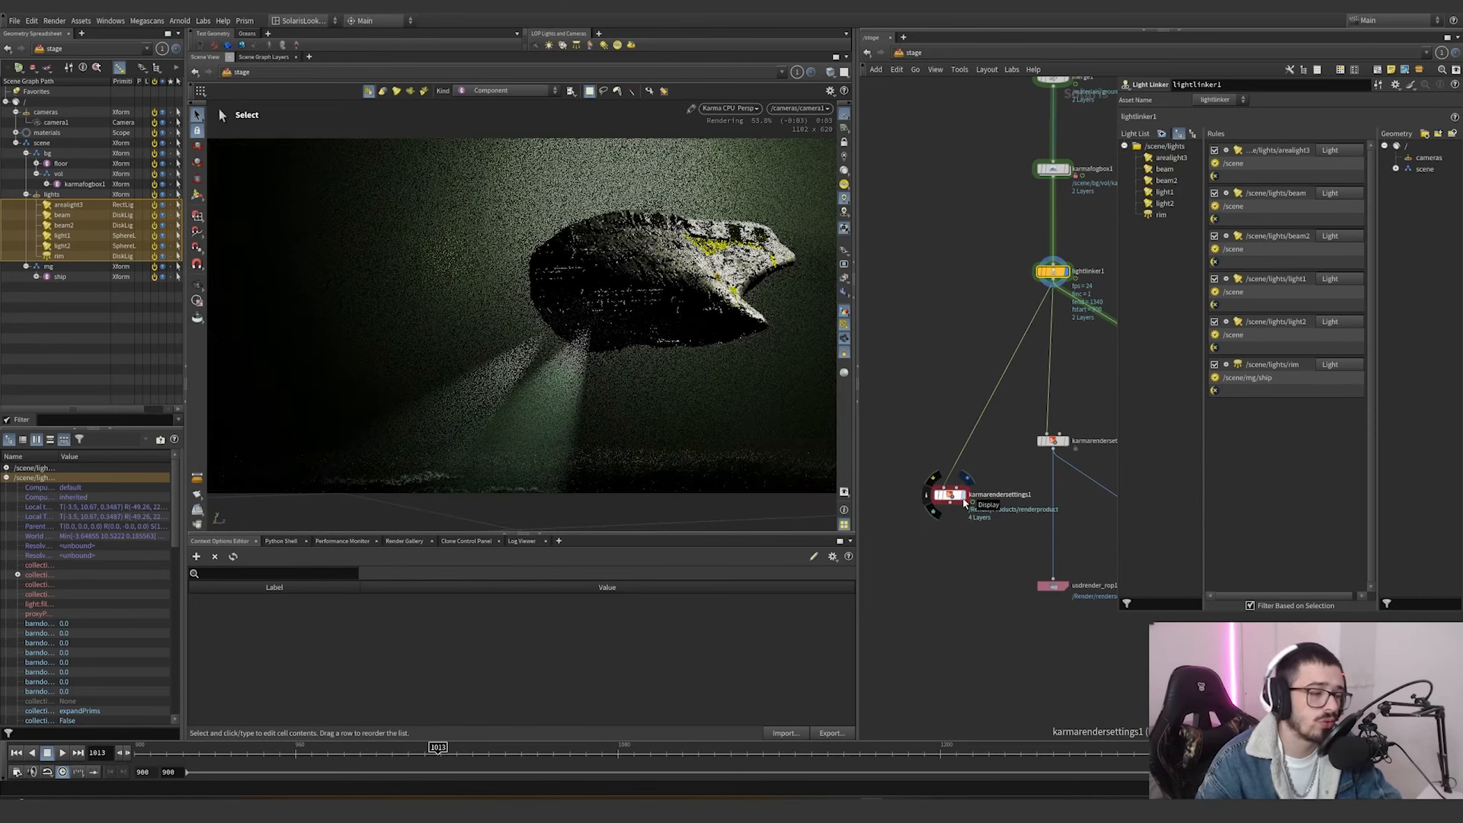
Display karmarendersettings1 and switch its engine settings to CPU Parameters.
{"action": "left_click", "coordinate": [964, 501]}
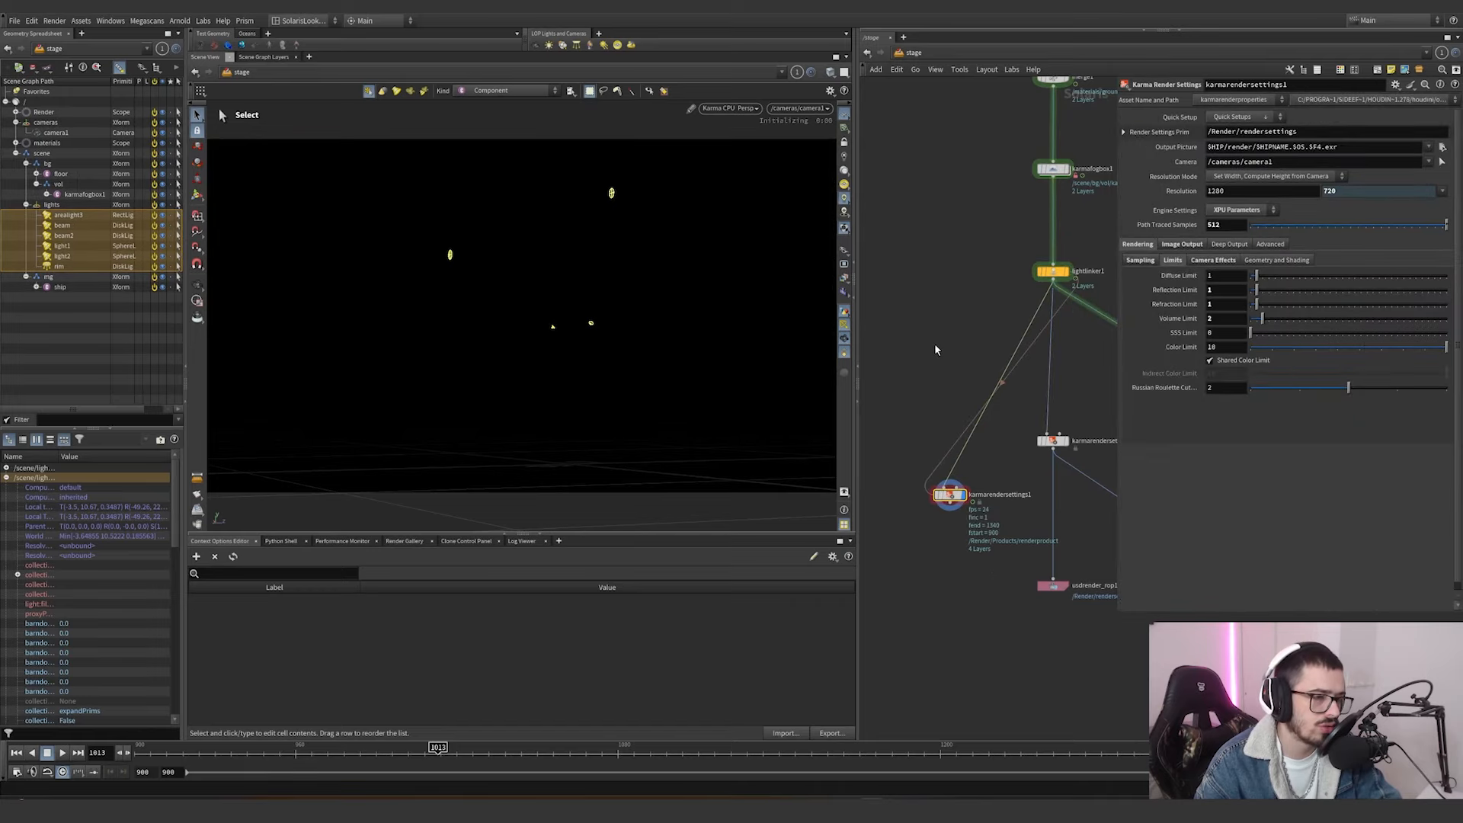
{"action": "left_click", "coordinate": [1224, 212]}
{"action": "left_click", "coordinate": [1219, 223]}
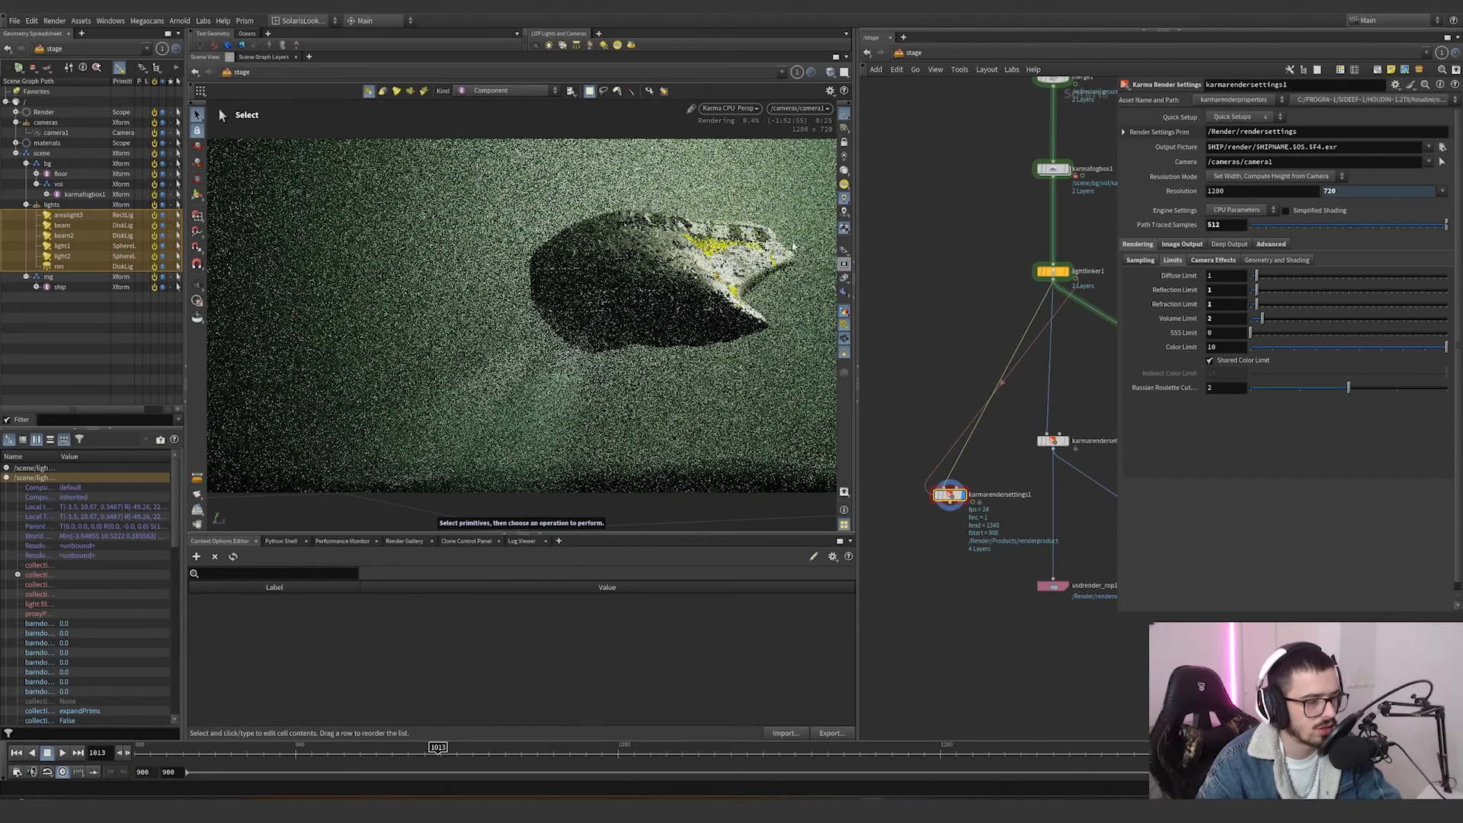
{"action": "scroll", "coordinate": [950, 325], "scroll_direction": "down", "scroll_amount": 3}
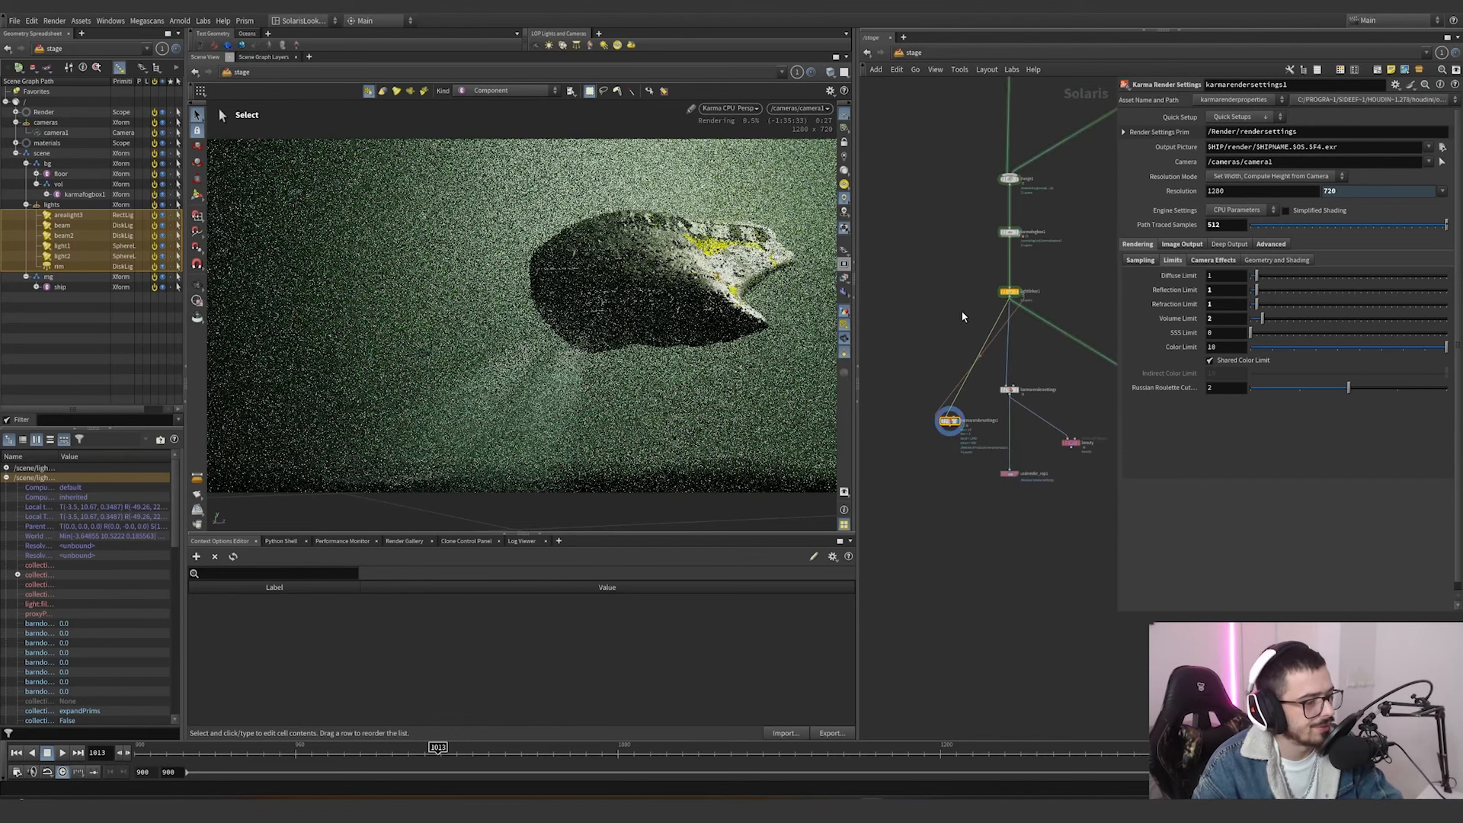
Switch the viewport renderer to Karma XPU and display the karmarendersettings node.
{"action": "left_click", "coordinate": [746, 109]}
{"action": "left_click", "coordinate": [730, 173]}
{"action": "left_click", "coordinate": [1009, 389]}
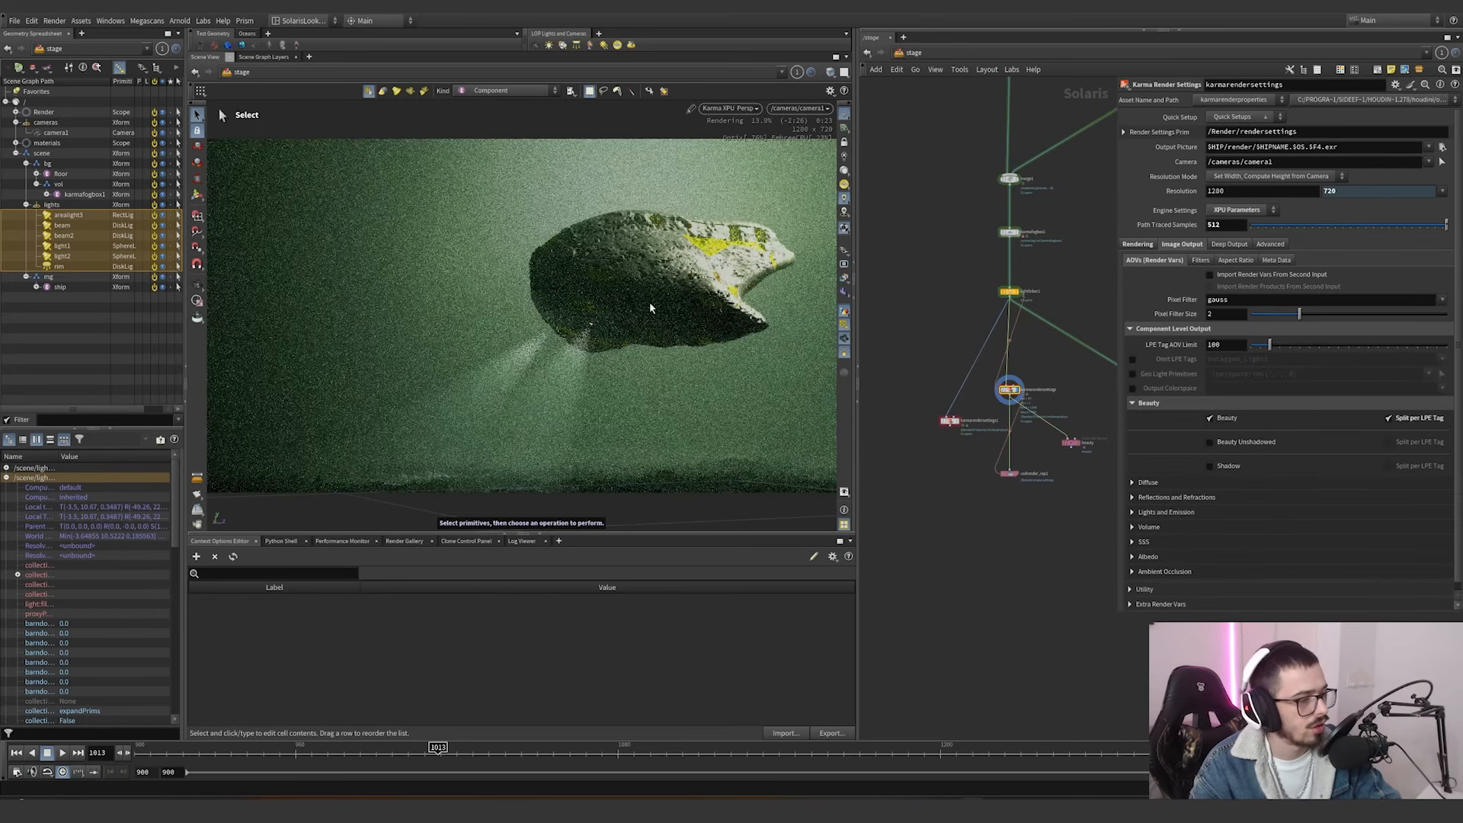
{"action": "scroll", "coordinate": [1013, 380], "scroll_direction": "up", "scroll_amount": 3}
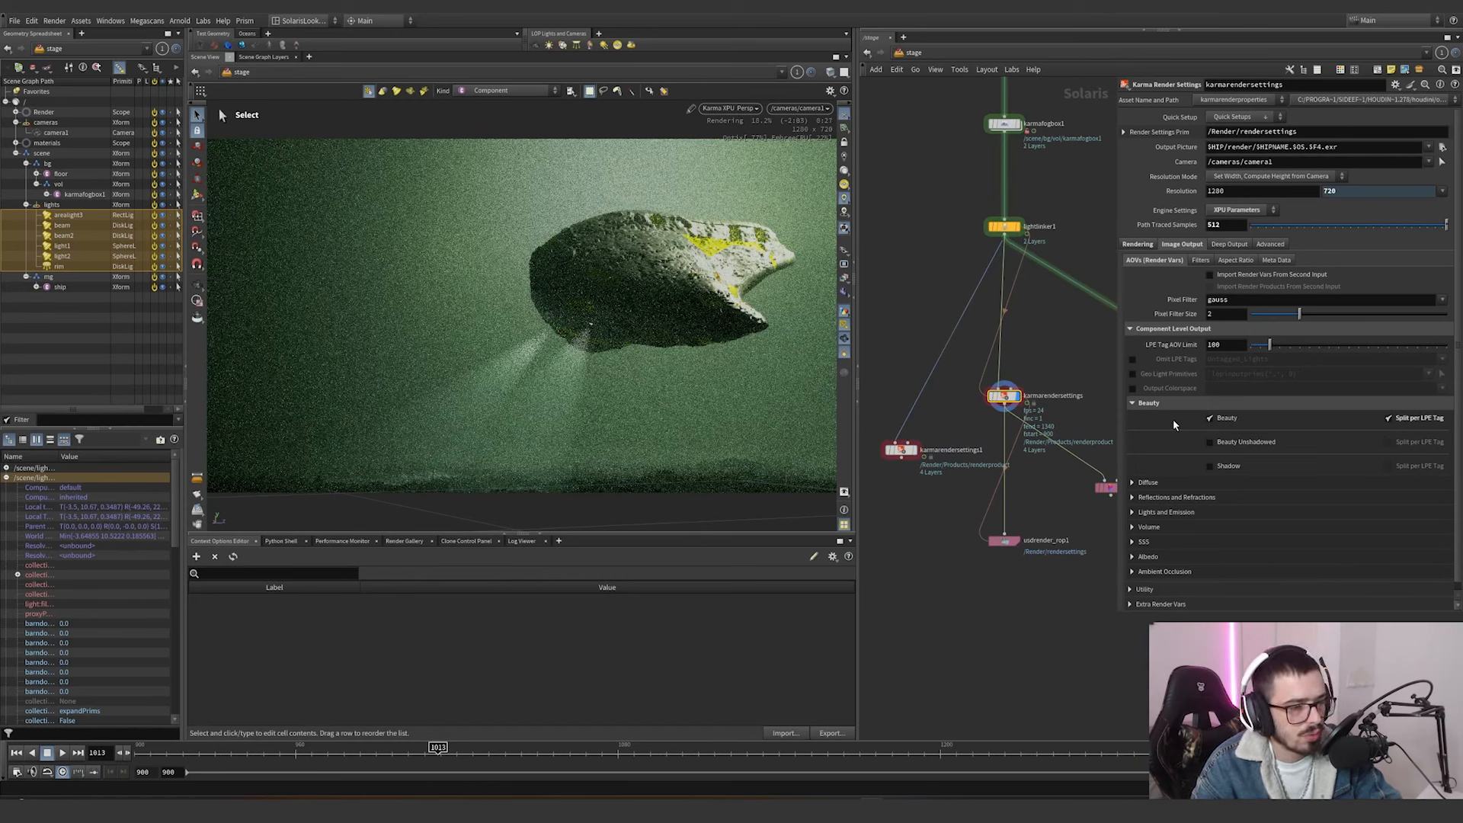
Collapse the Beauty output settings and view the C_emission, C_arealight3 and C_beam render outputs in the viewport.
{"action": "left_click", "coordinate": [1133, 403]}
{"action": "left_click", "coordinate": [844, 279]}
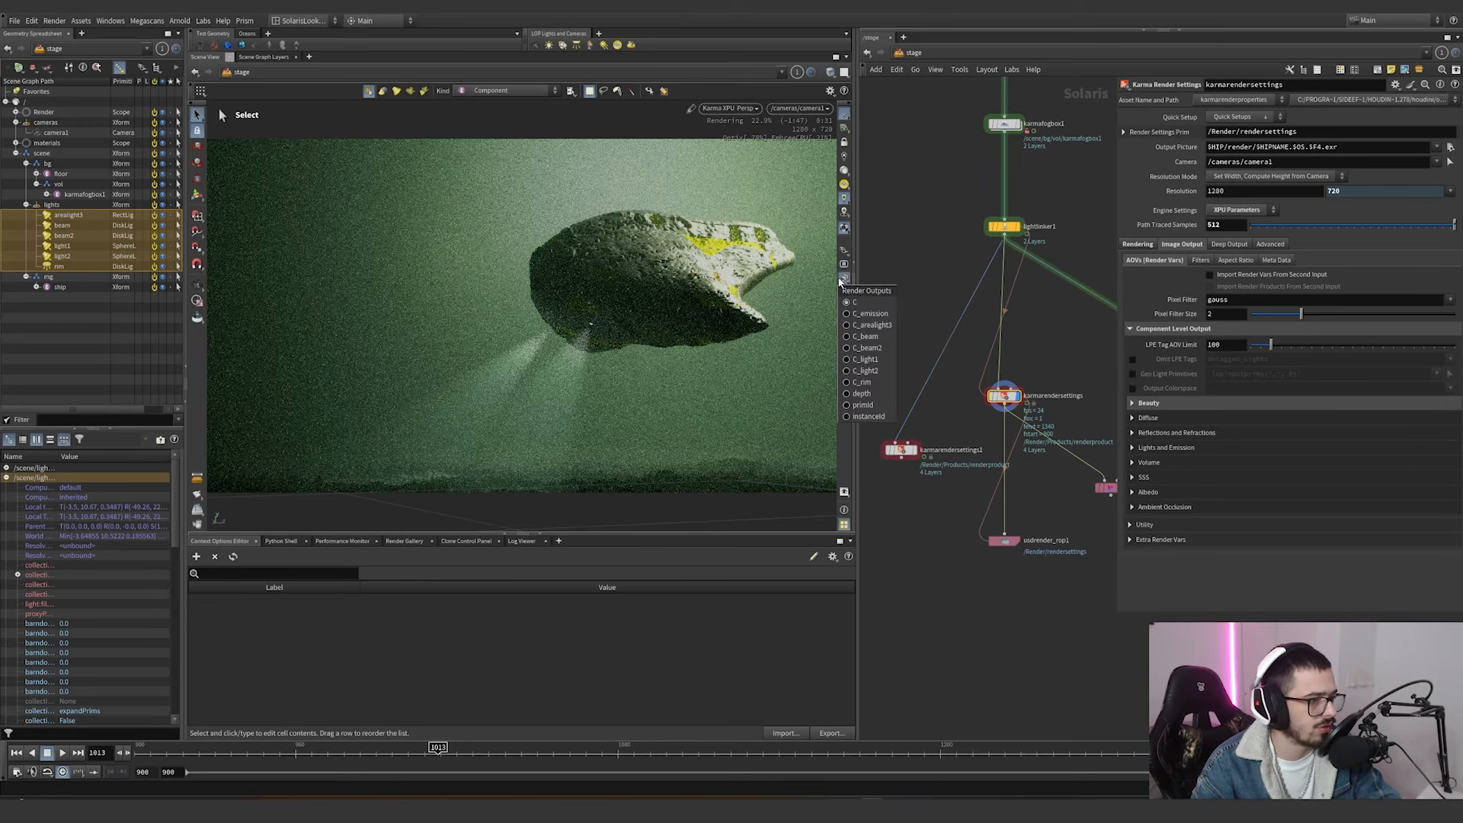
{"action": "left_click", "coordinate": [858, 313]}
{"action": "left_click", "coordinate": [844, 279]}
{"action": "left_click", "coordinate": [847, 327]}
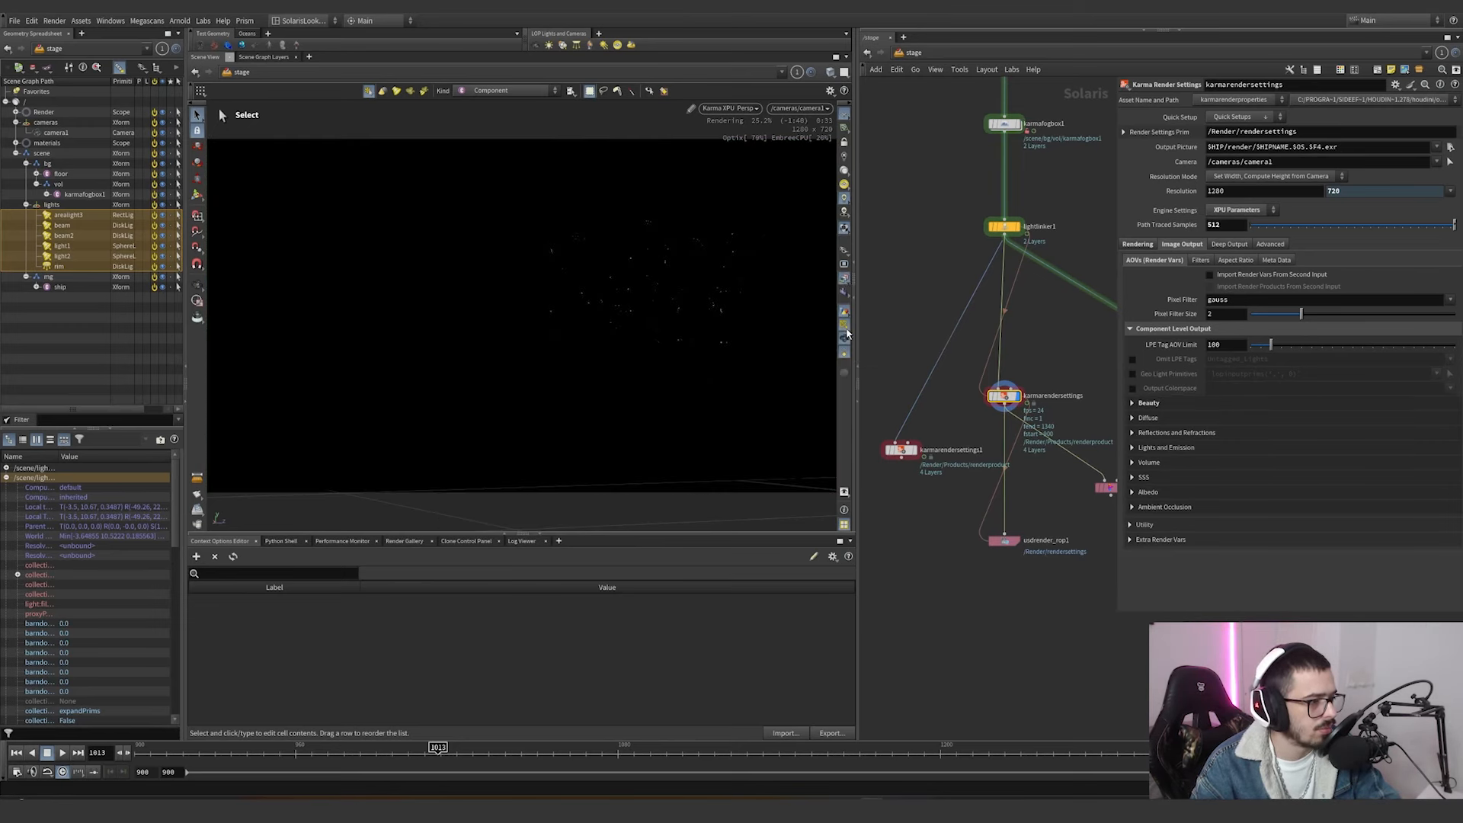
{"action": "left_click", "coordinate": [844, 279]}
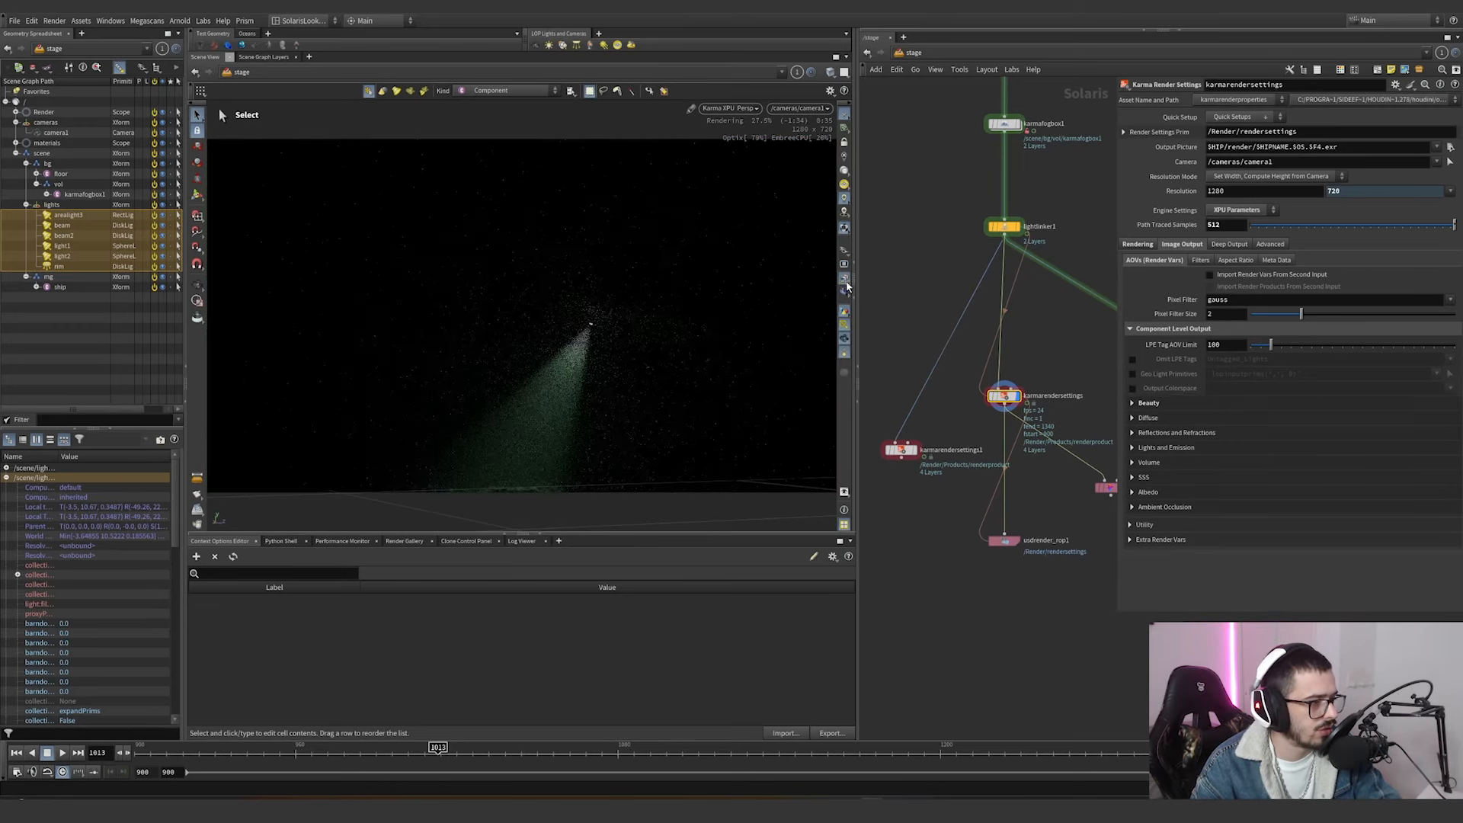
View the C_beam2 and C_light1 render outputs in the viewport and return to the combined C output.
{"action": "left_click", "coordinate": [844, 292]}
{"action": "left_click", "coordinate": [860, 348]}
{"action": "left_click", "coordinate": [844, 292]}
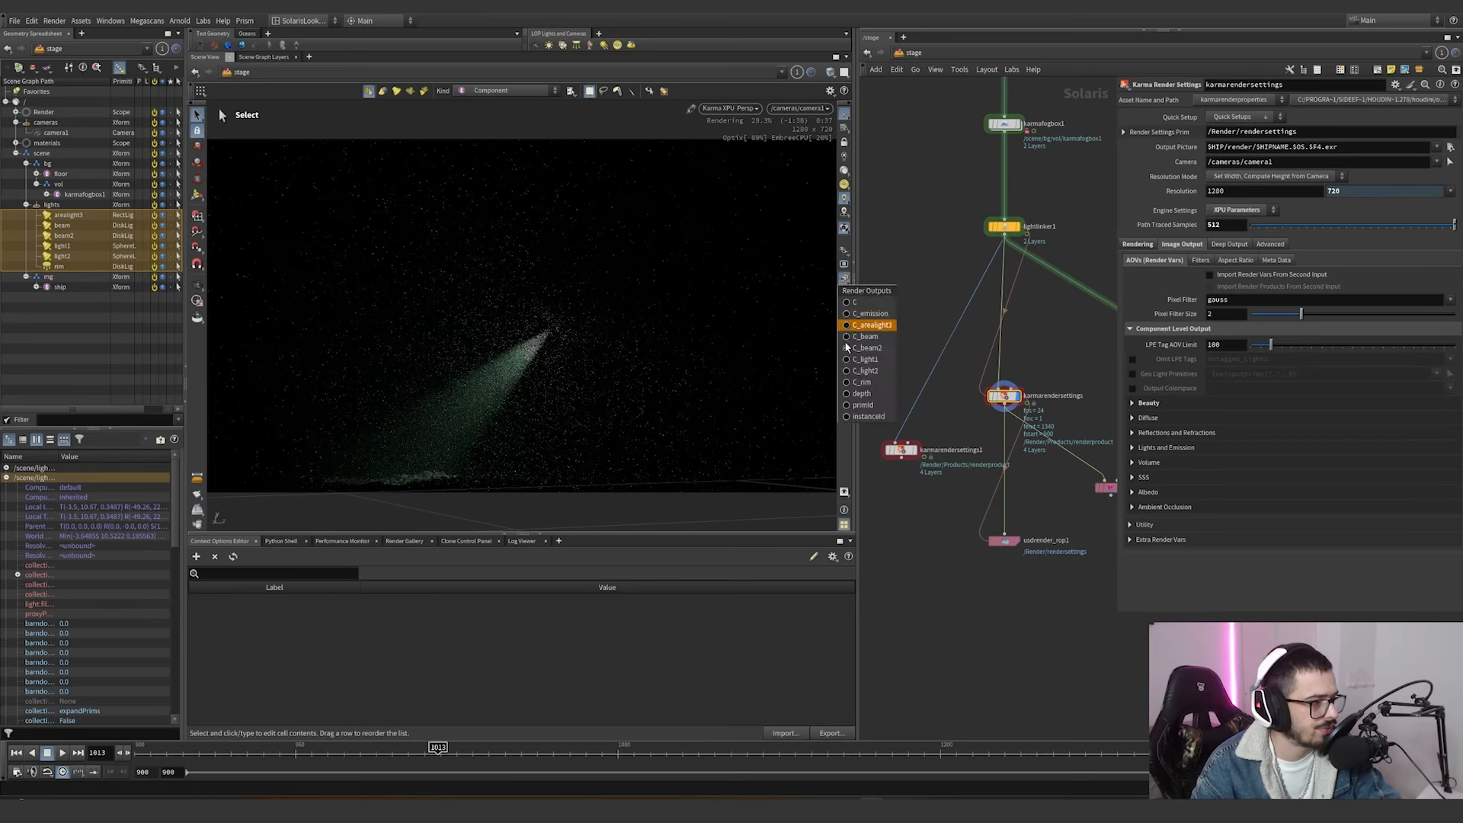
{"action": "left_click", "coordinate": [848, 358]}
{"action": "left_click", "coordinate": [843, 291]}
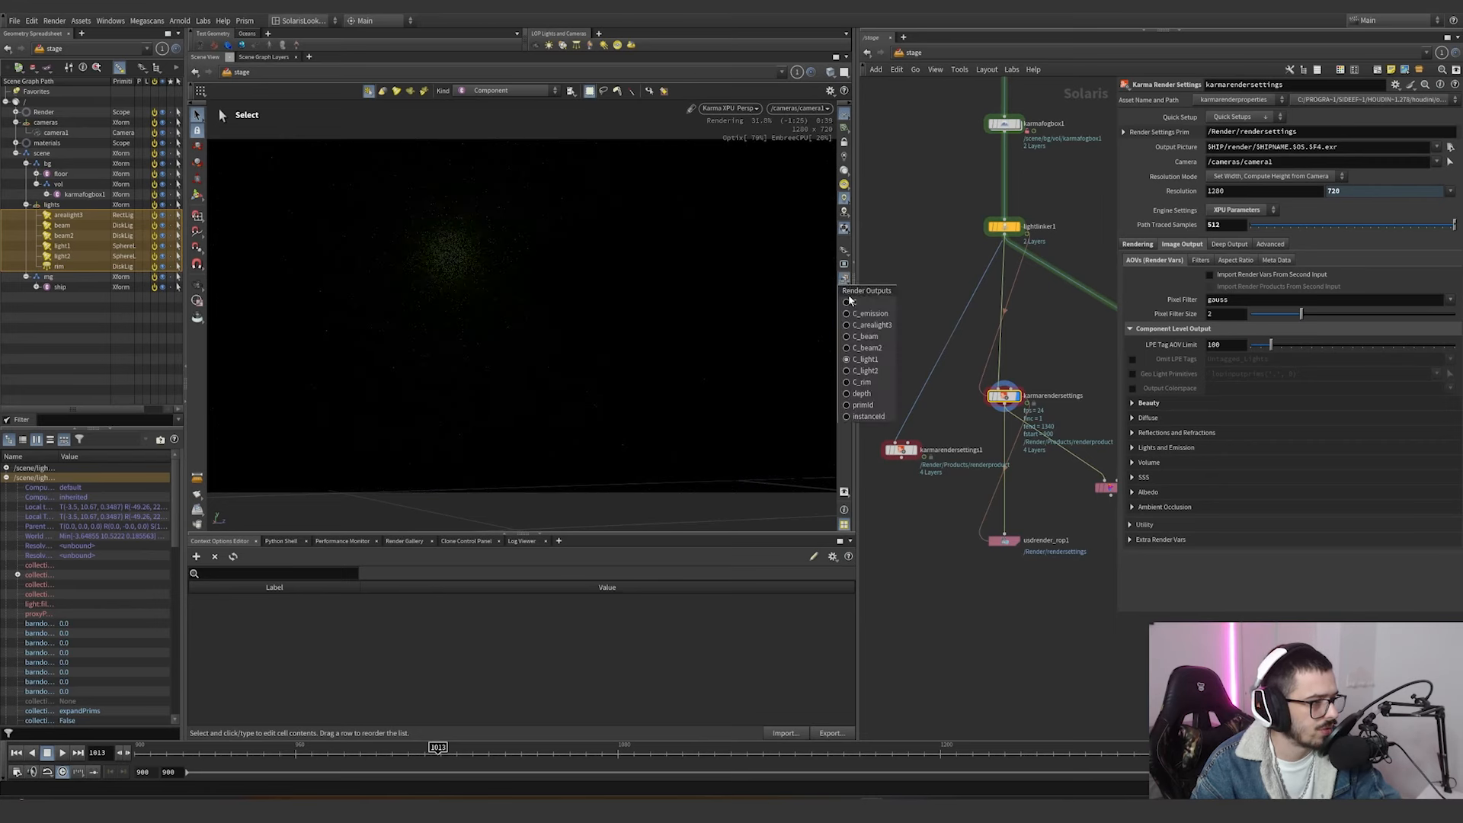
{"action": "left_click", "coordinate": [868, 313]}
Examine the depth of field and motion blur settings of karmarendersettings and the fog parameters of karmafogbox1.
{"action": "left_click", "coordinate": [1138, 244]}
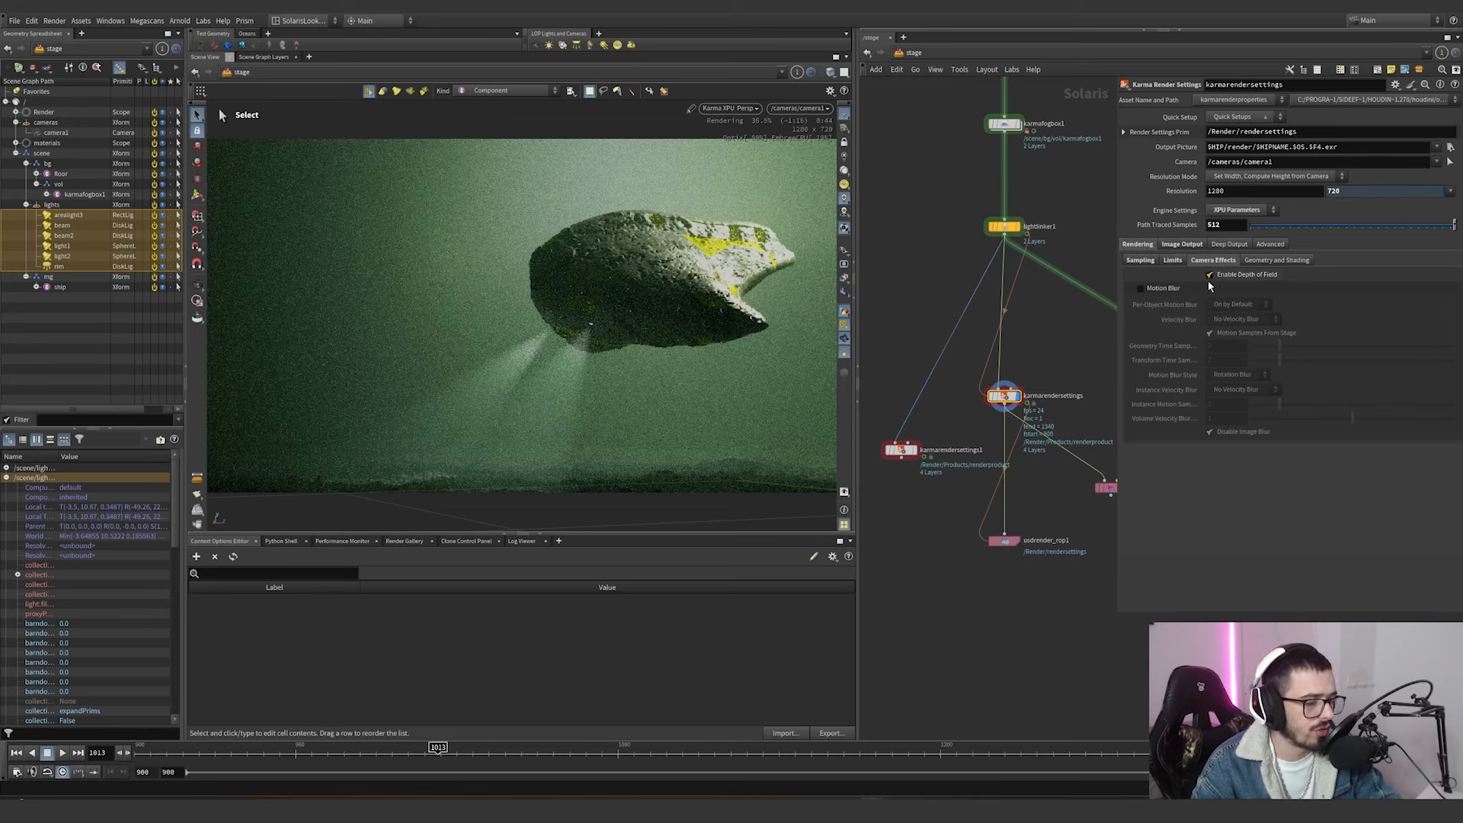
{"action": "scroll", "coordinate": [1016, 277], "scroll_direction": "down", "scroll_amount": 2}
{"action": "scroll", "coordinate": [1029, 381], "scroll_direction": "down", "scroll_amount": 4}
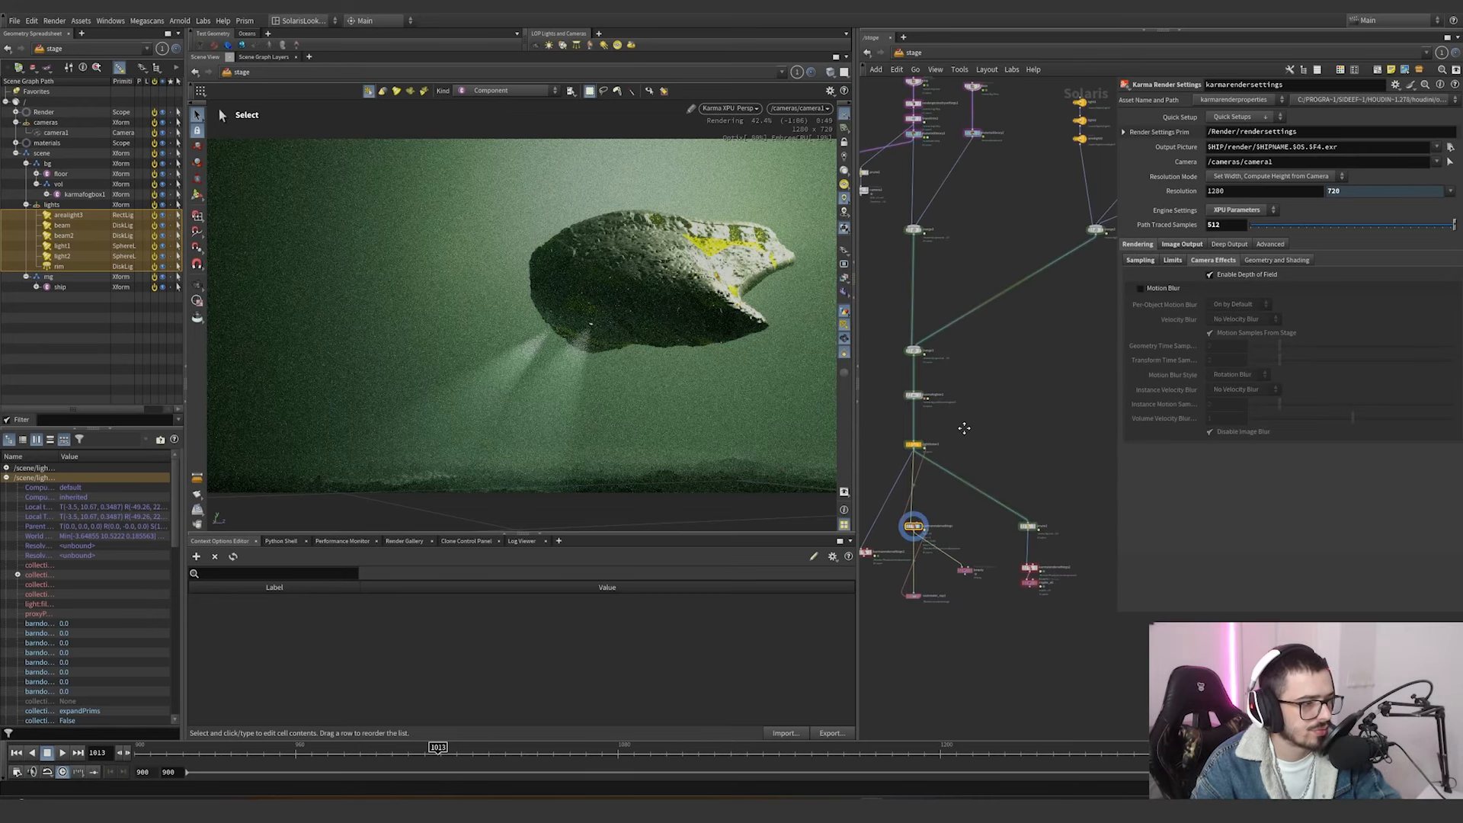
{"action": "left_click", "coordinate": [971, 378]}
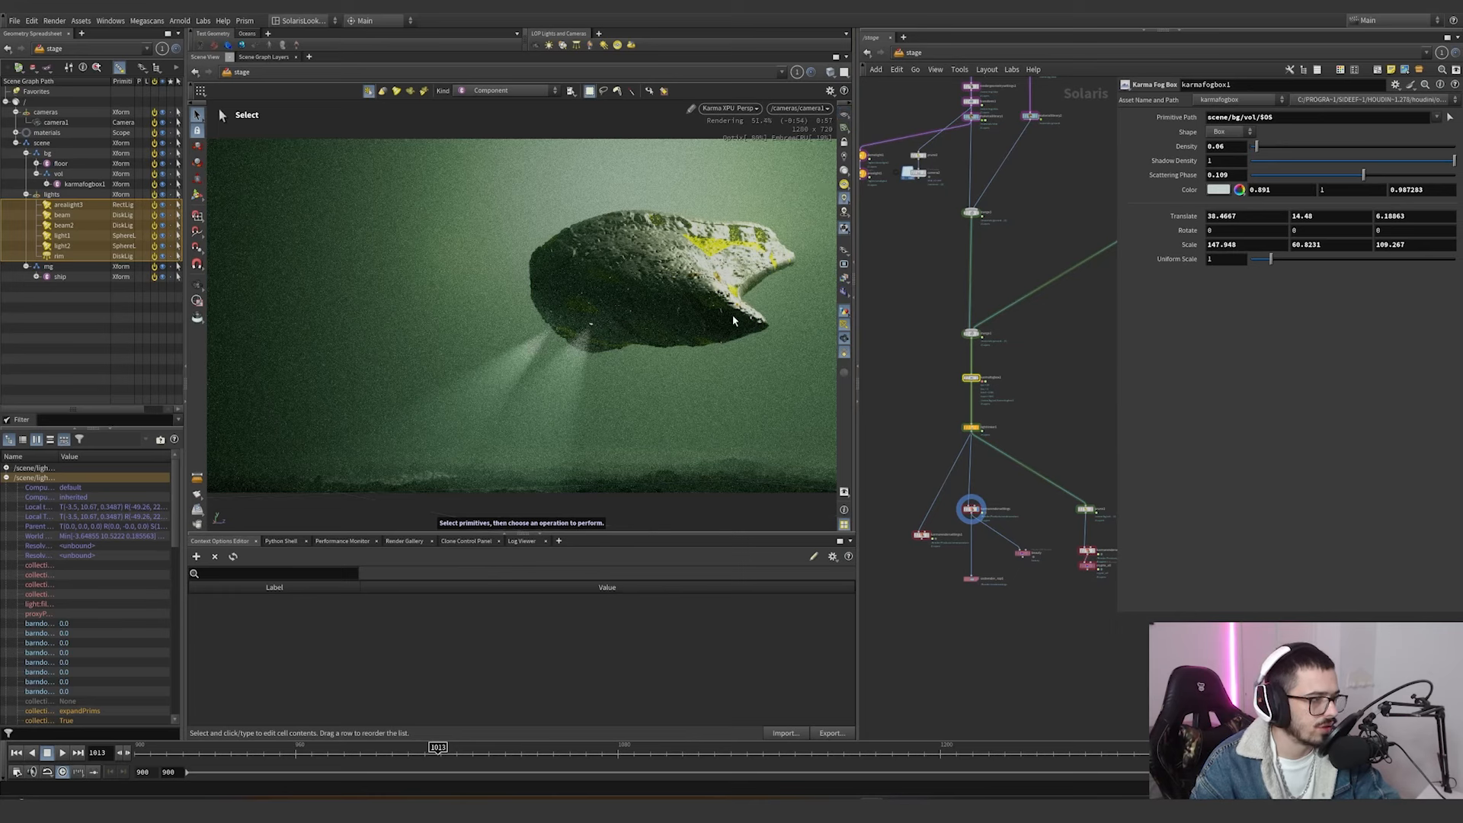
Examine the light sampling quality, volume step rate and ray limits of karmarendersettings.
{"action": "scroll", "coordinate": [1014, 483], "scroll_direction": "up", "scroll_amount": 2}
{"action": "left_click", "coordinate": [969, 508]}
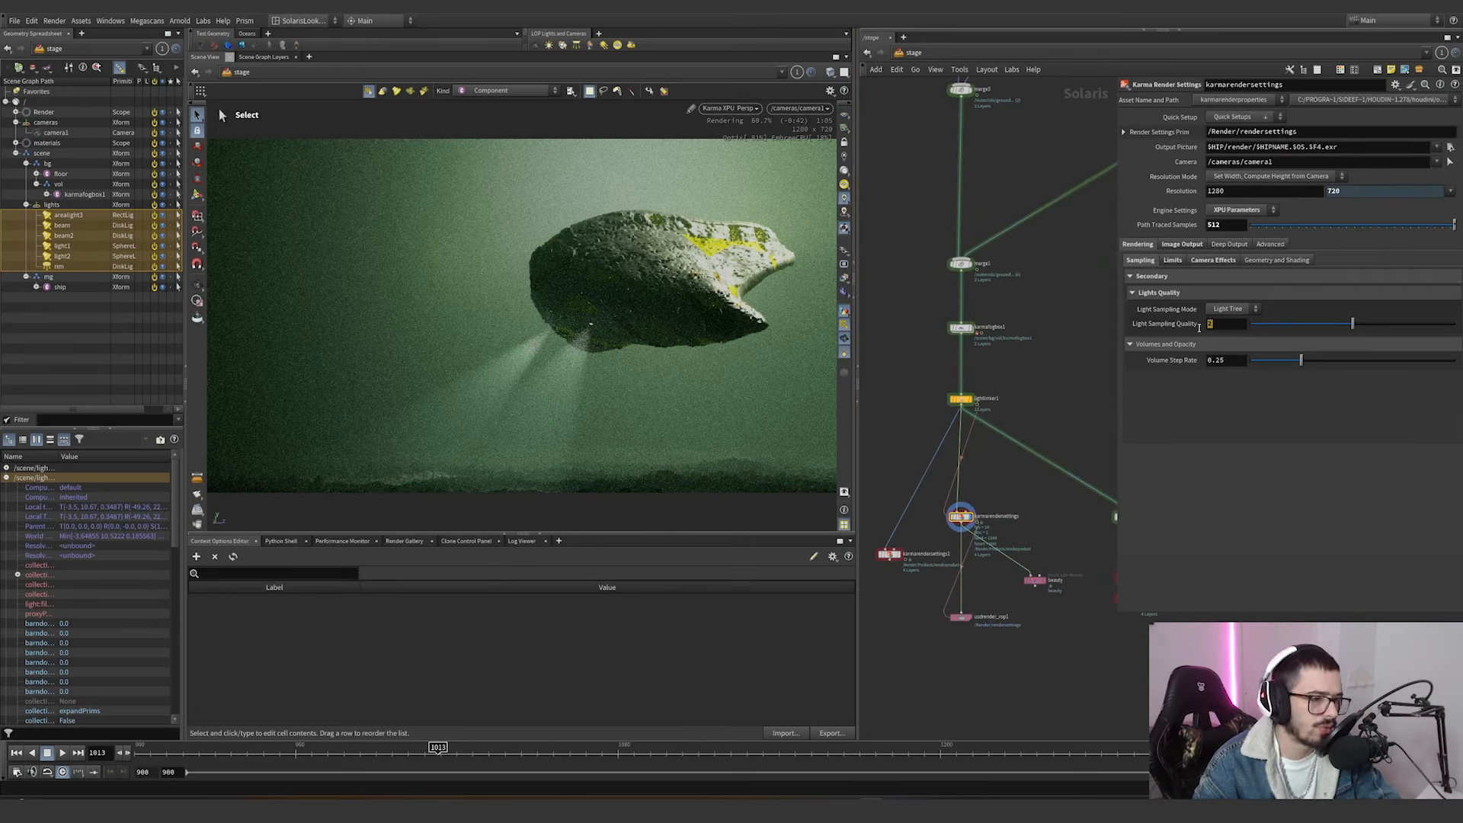
{"action": "left_click", "coordinate": [1208, 324]}
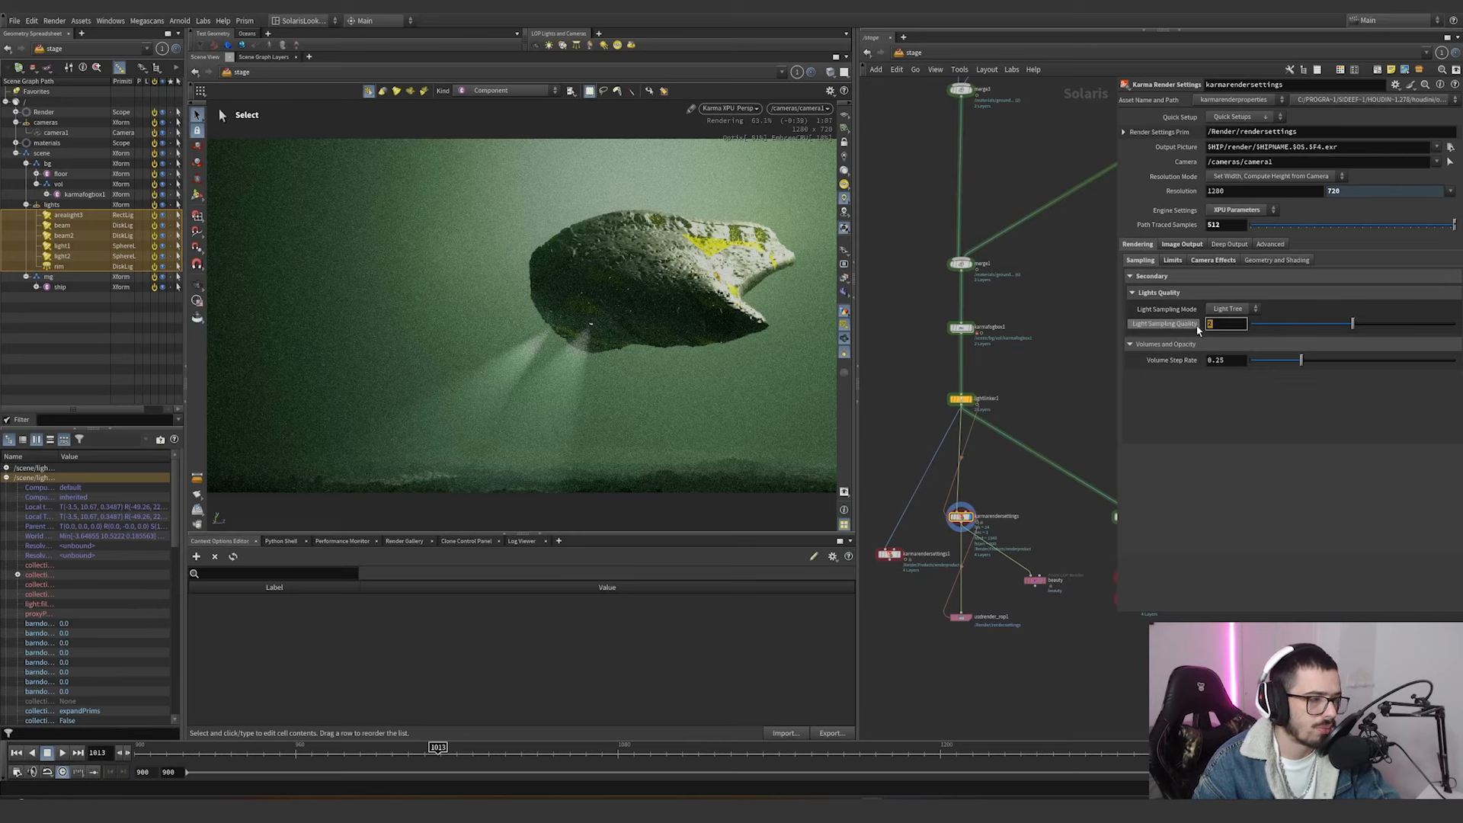
{"action": "left_click", "coordinate": [1173, 261]}
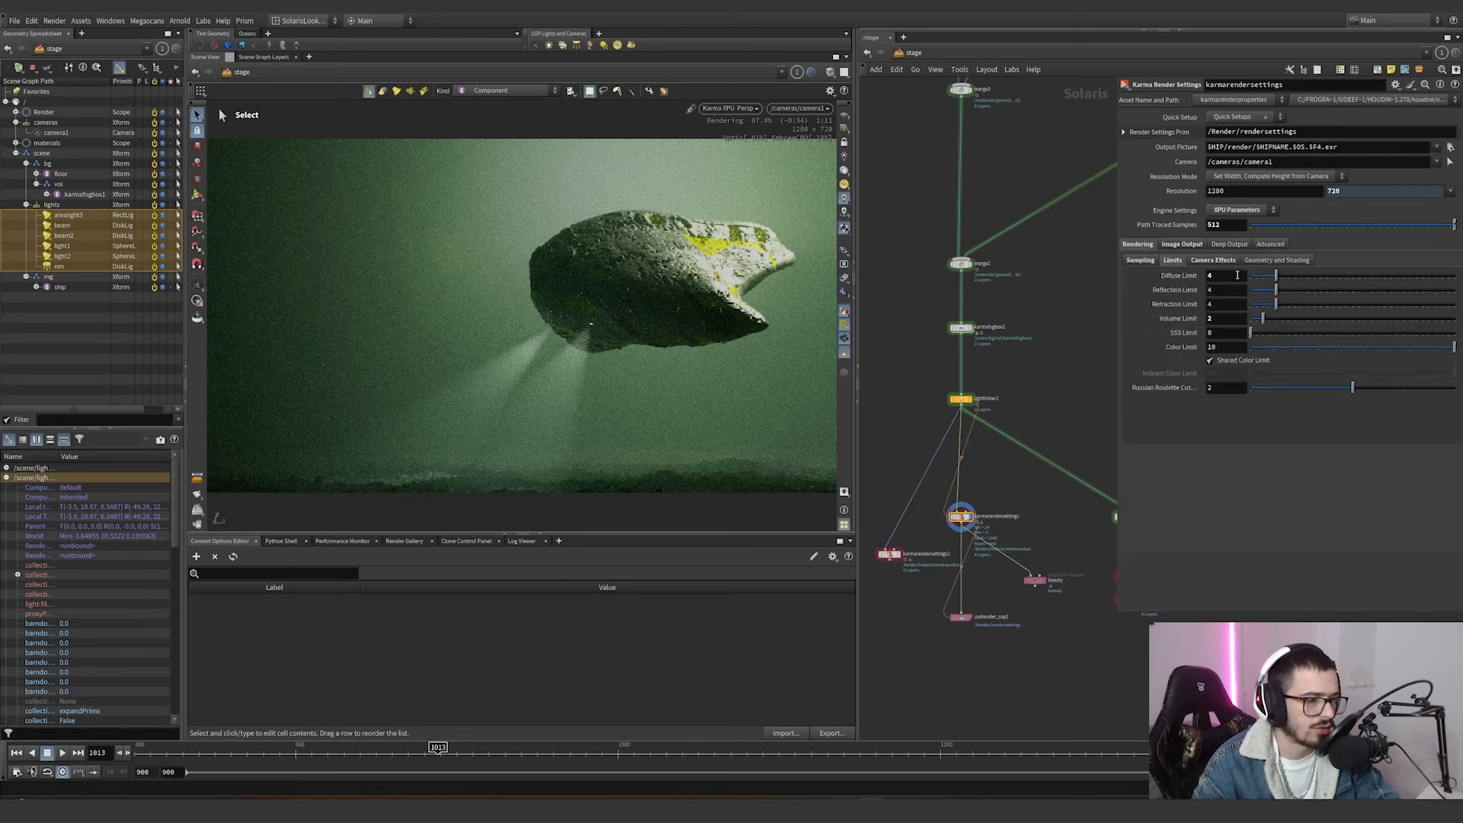
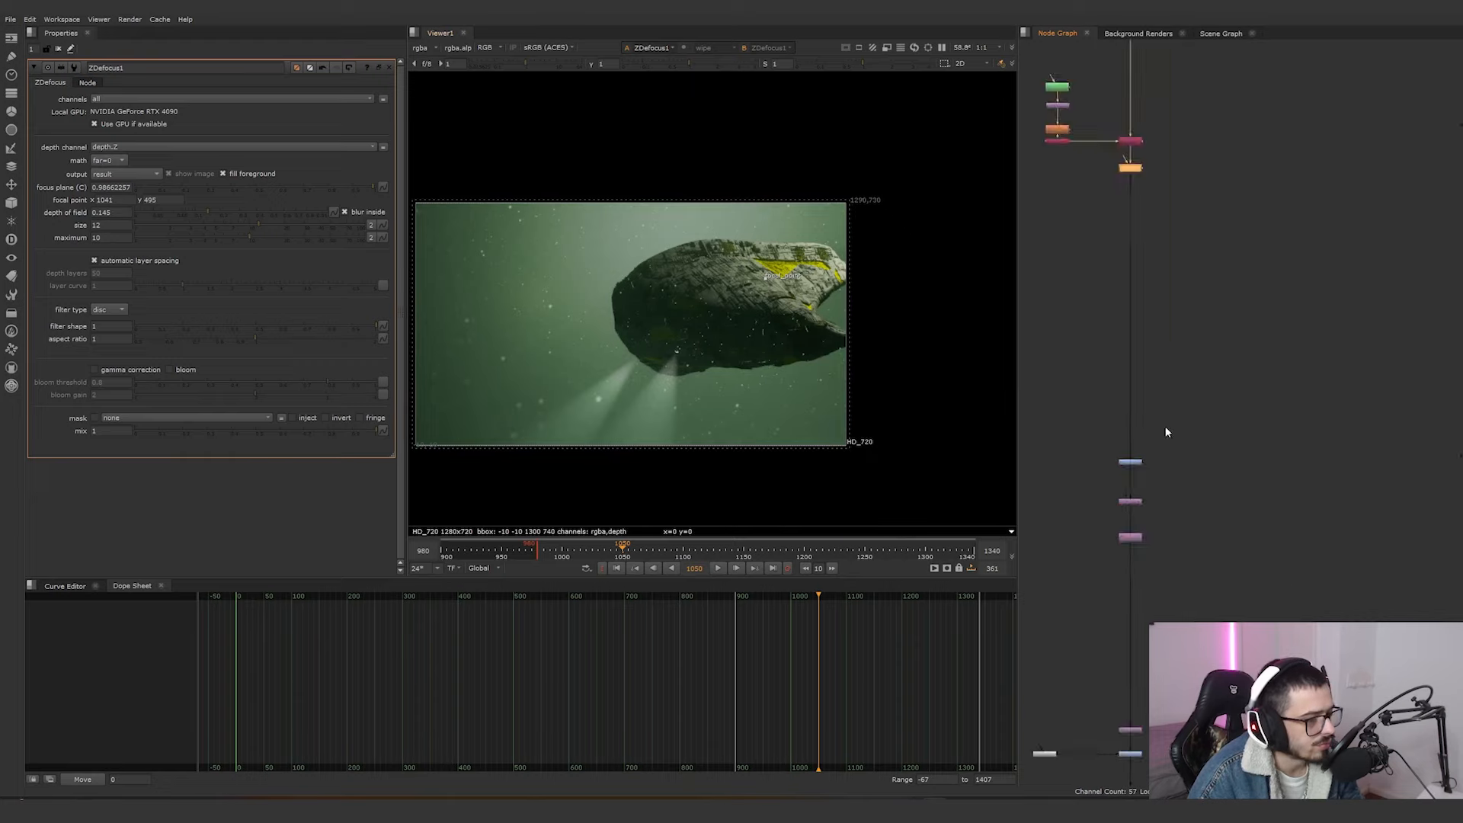
View the ColorCorrect8 and Transform2 node outputs in the viewer.
{"action": "scroll", "coordinate": [1143, 465], "scroll_direction": "up", "scroll_amount": 5}
{"action": "left_click", "coordinate": [1129, 413]}
{"action": "key", "text": "1"}
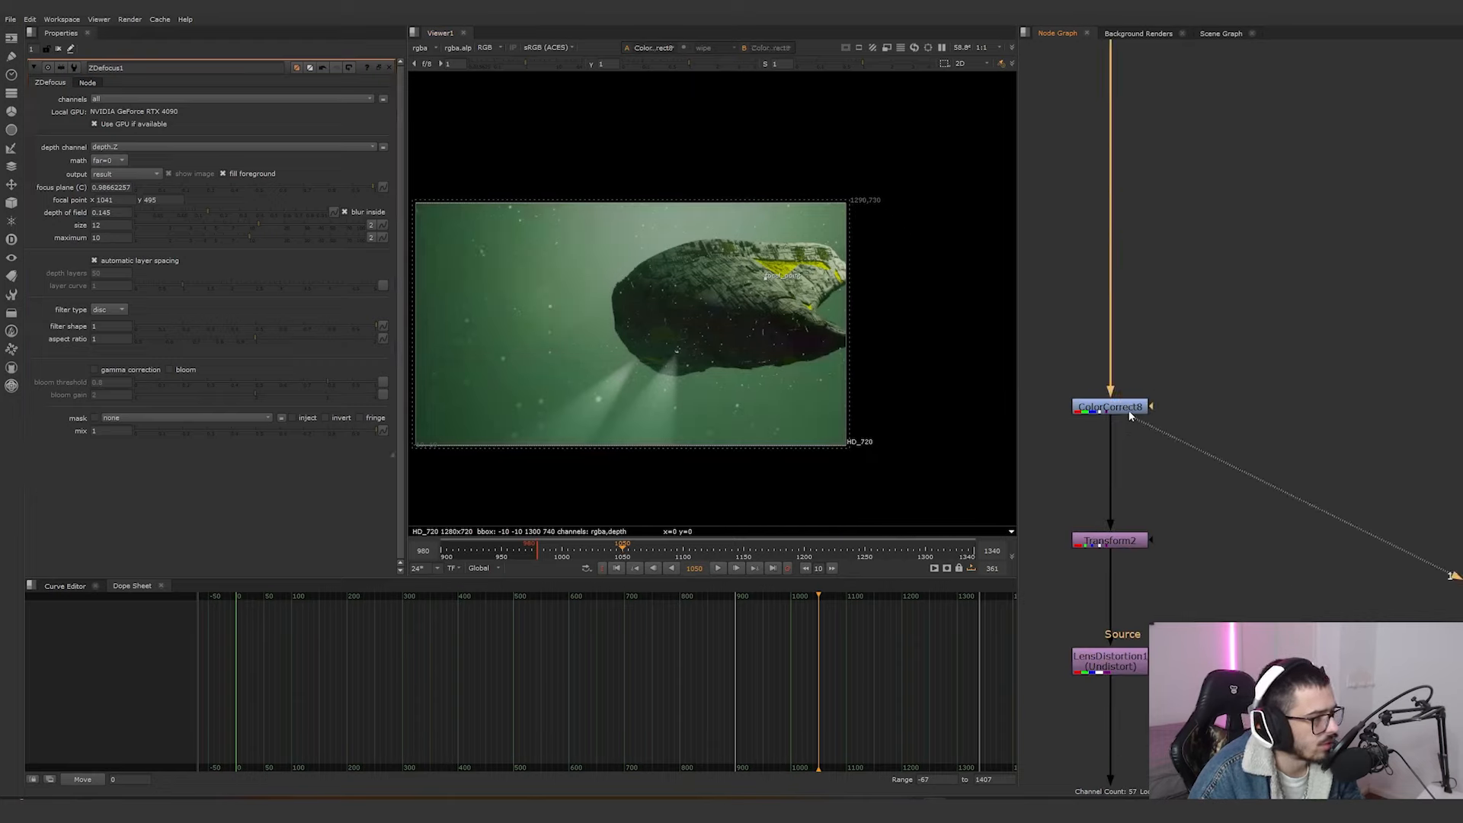
{"action": "left_click", "coordinate": [1139, 543]}
{"action": "key", "text": "1"}
{"action": "middle_click_drag", "start_coordinate": [1153, 537], "coordinate": [1214, 487]}
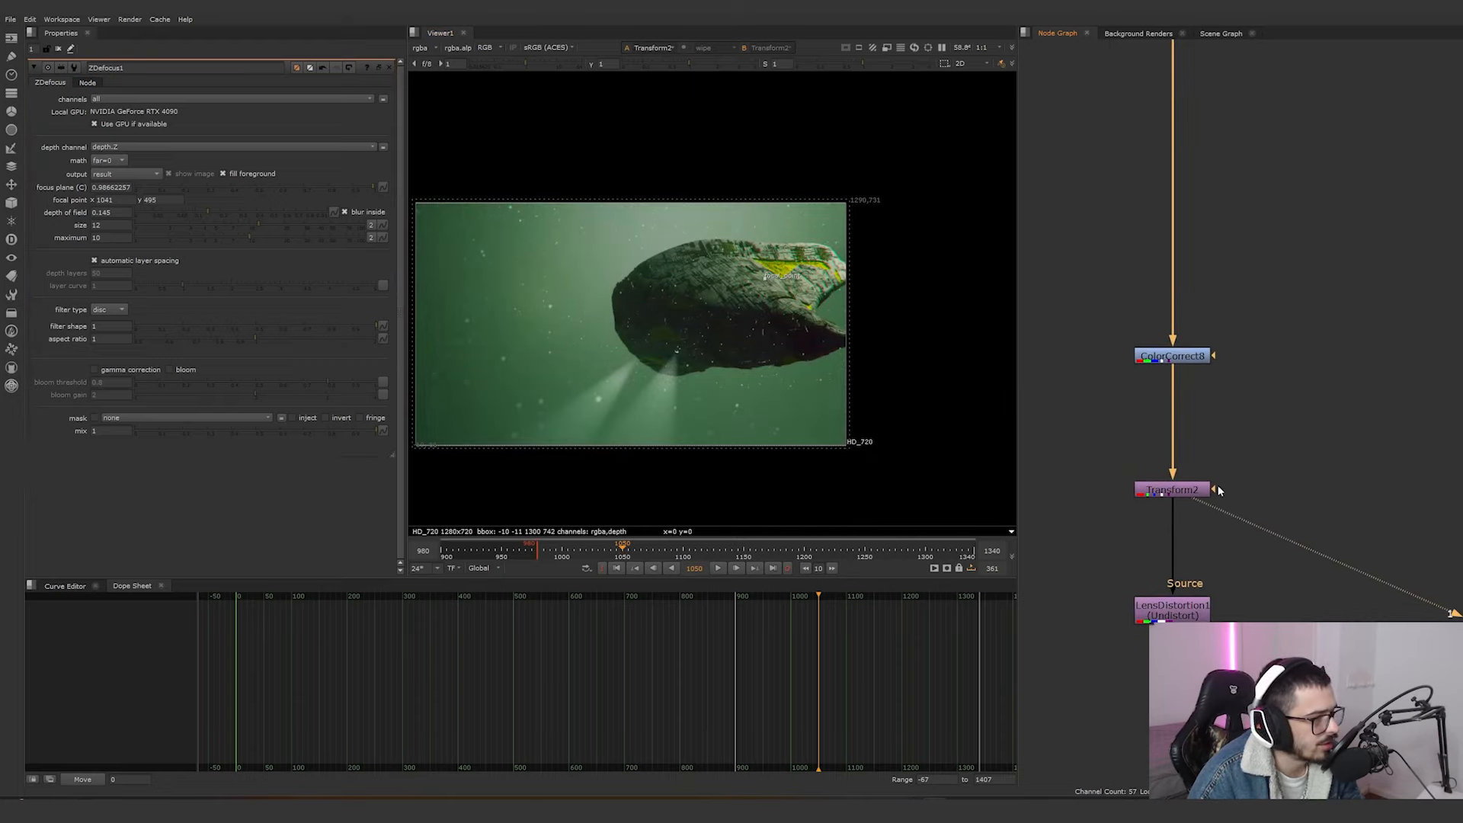
Open Transform2's properties and repeatedly disable and re-enable the node to compare the colour fringing on the ship's edge.
{"action": "left_click", "coordinate": [1190, 493]}
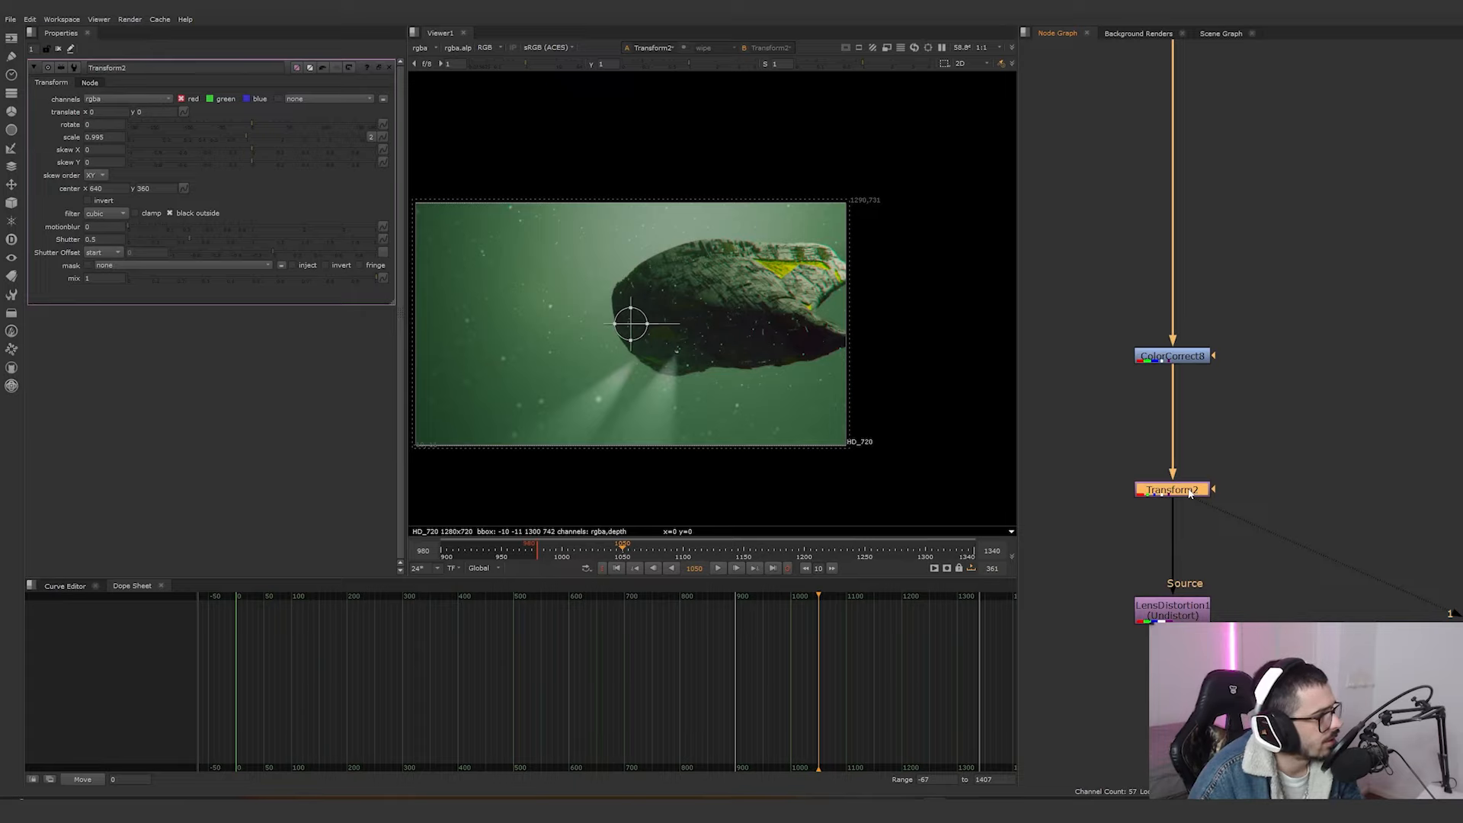
{"action": "key", "text": "d"}
{"action": "scroll", "coordinate": [838, 306], "scroll_direction": "up", "scroll_amount": 6}
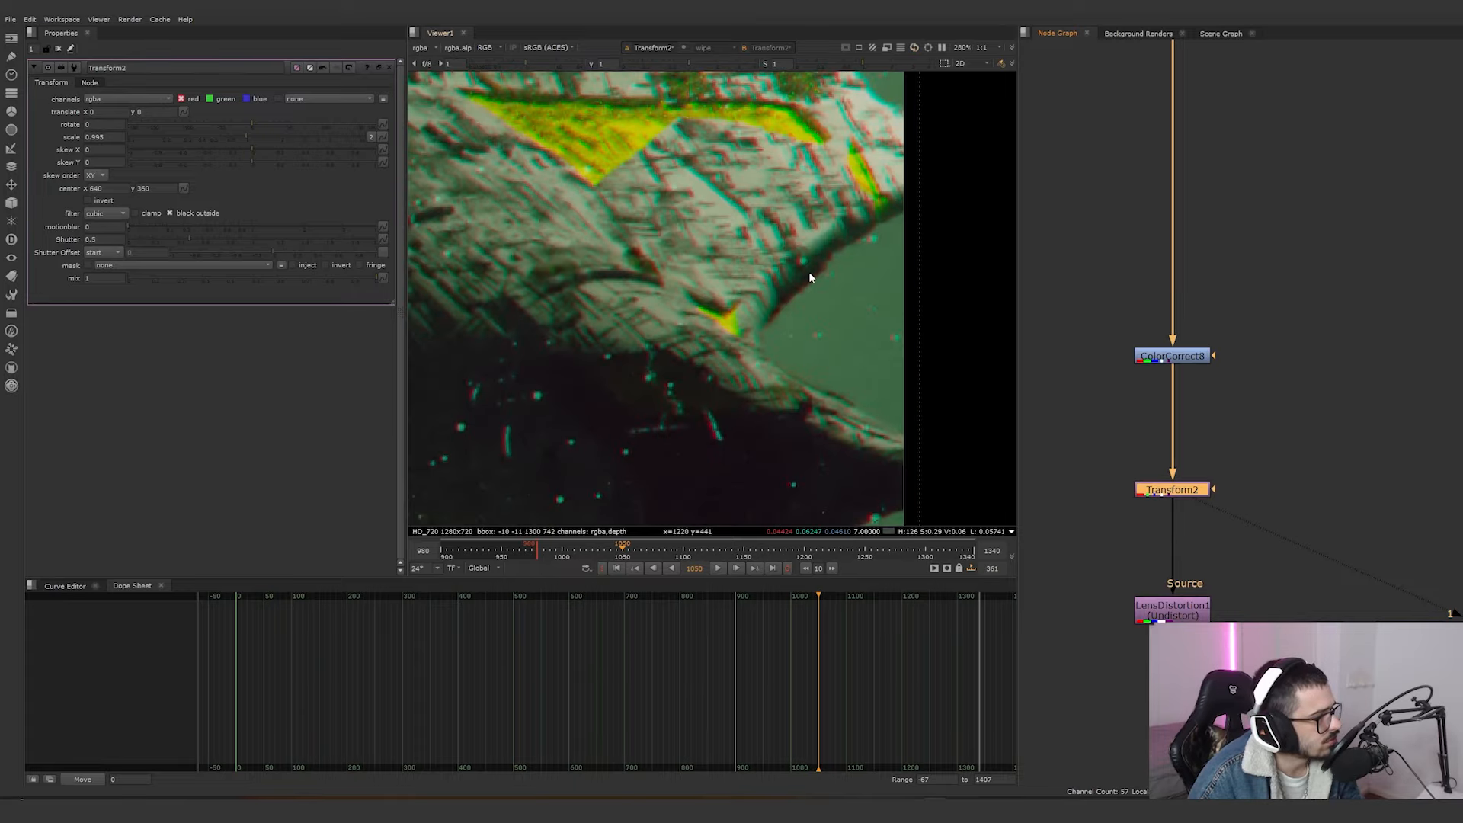
{"action": "key", "text": "d"}
{"action": "key", "text": "d"}
{"action": "key", "text": "d"}
{"action": "key", "text": "d"}
{"action": "key", "text": "d"}
{"action": "key", "text": "d"}
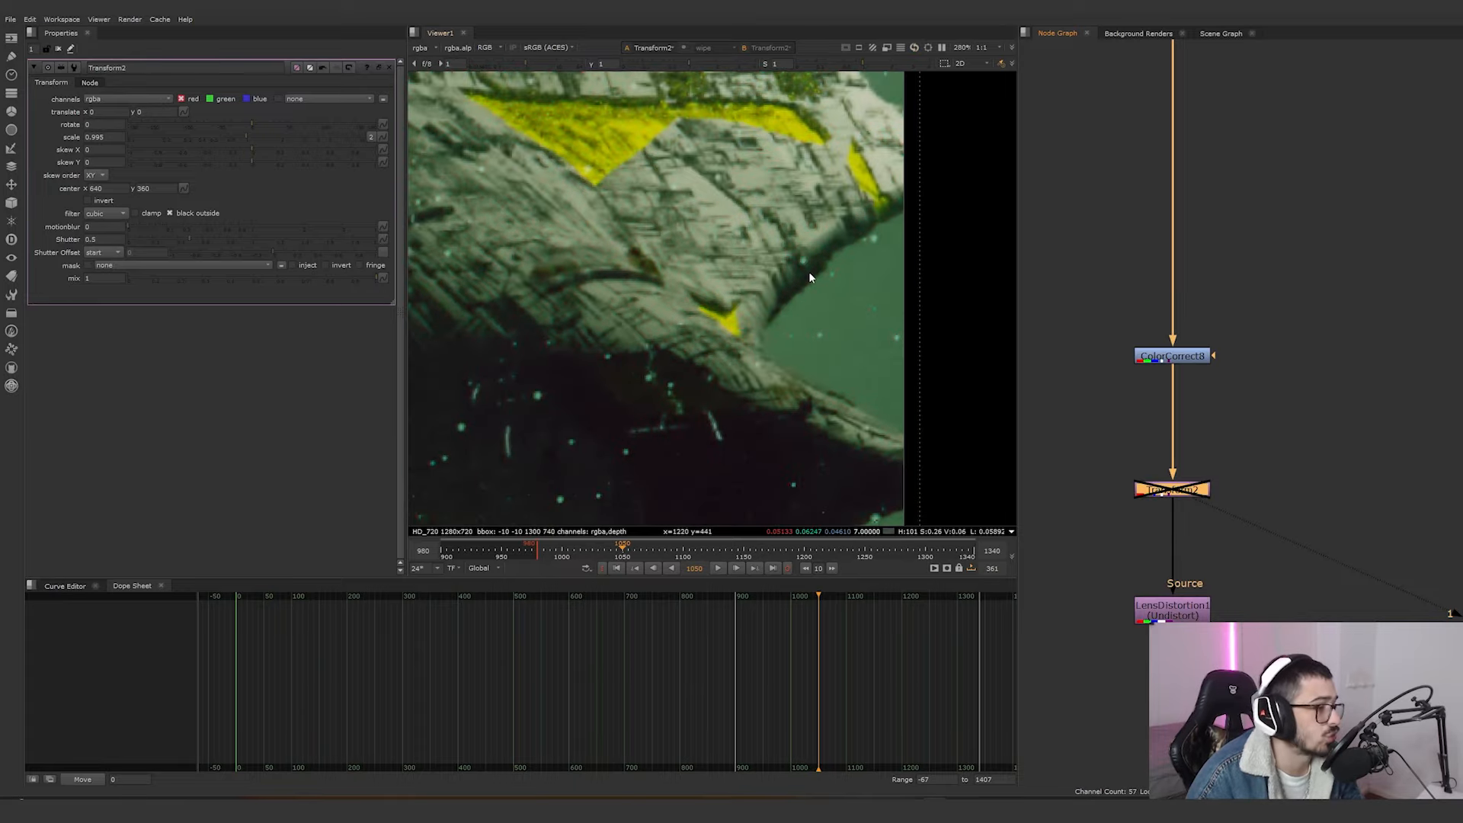
{"action": "key", "text": "d"}
{"action": "key", "text": "d"}
{"action": "key", "text": "d"}
{"action": "key", "text": "d"}
{"action": "key", "text": "d"}
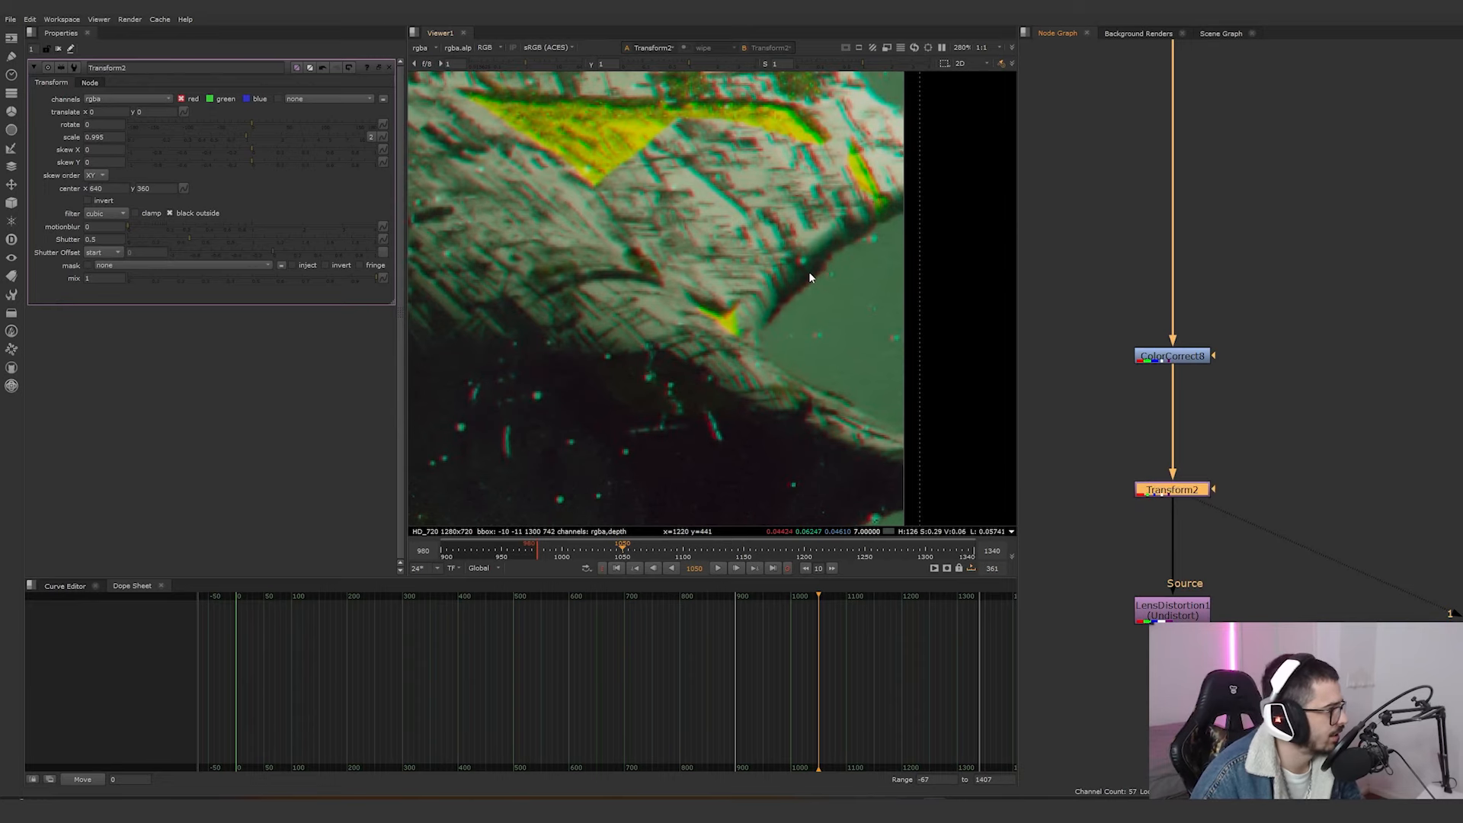
{"action": "scroll", "coordinate": [925, 246], "scroll_direction": "down", "scroll_amount": 8}
View the LensDistortion1 and Crop1 node outputs in the viewer.
{"action": "middle_click_drag", "start_coordinate": [1084, 567], "coordinate": [1077, 523]}
{"action": "left_click", "coordinate": [1140, 568]}
{"action": "key", "text": "1"}
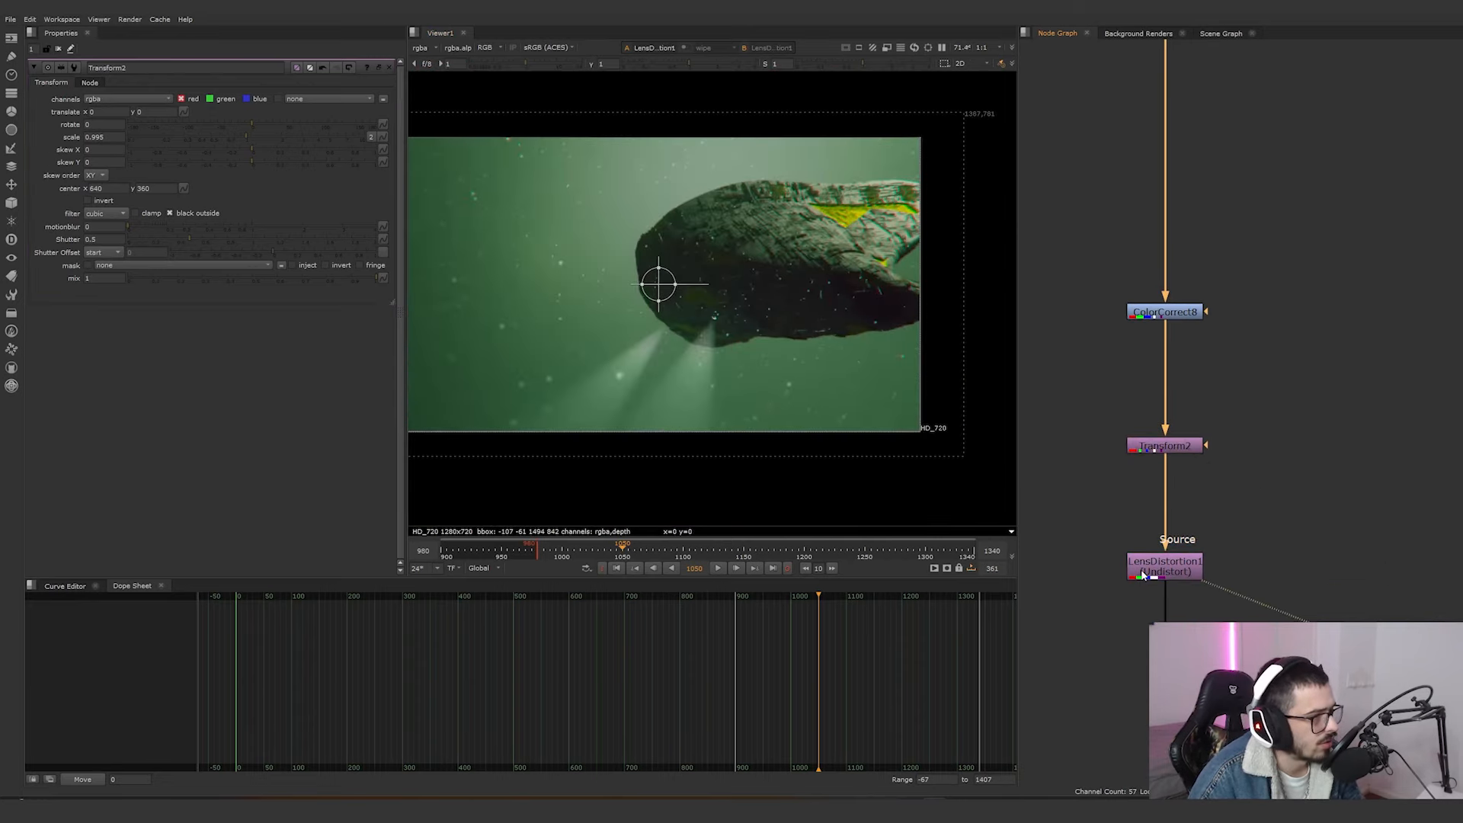
{"action": "scroll", "coordinate": [1151, 583], "scroll_direction": "down", "scroll_amount": 4}
{"action": "middle_click_drag", "start_coordinate": [1162, 601], "coordinate": [1143, 306]}
{"action": "scroll", "coordinate": [1109, 547], "scroll_direction": "up", "scroll_amount": 5}
{"action": "left_click", "coordinate": [1154, 554]}
{"action": "key", "text": "1"}
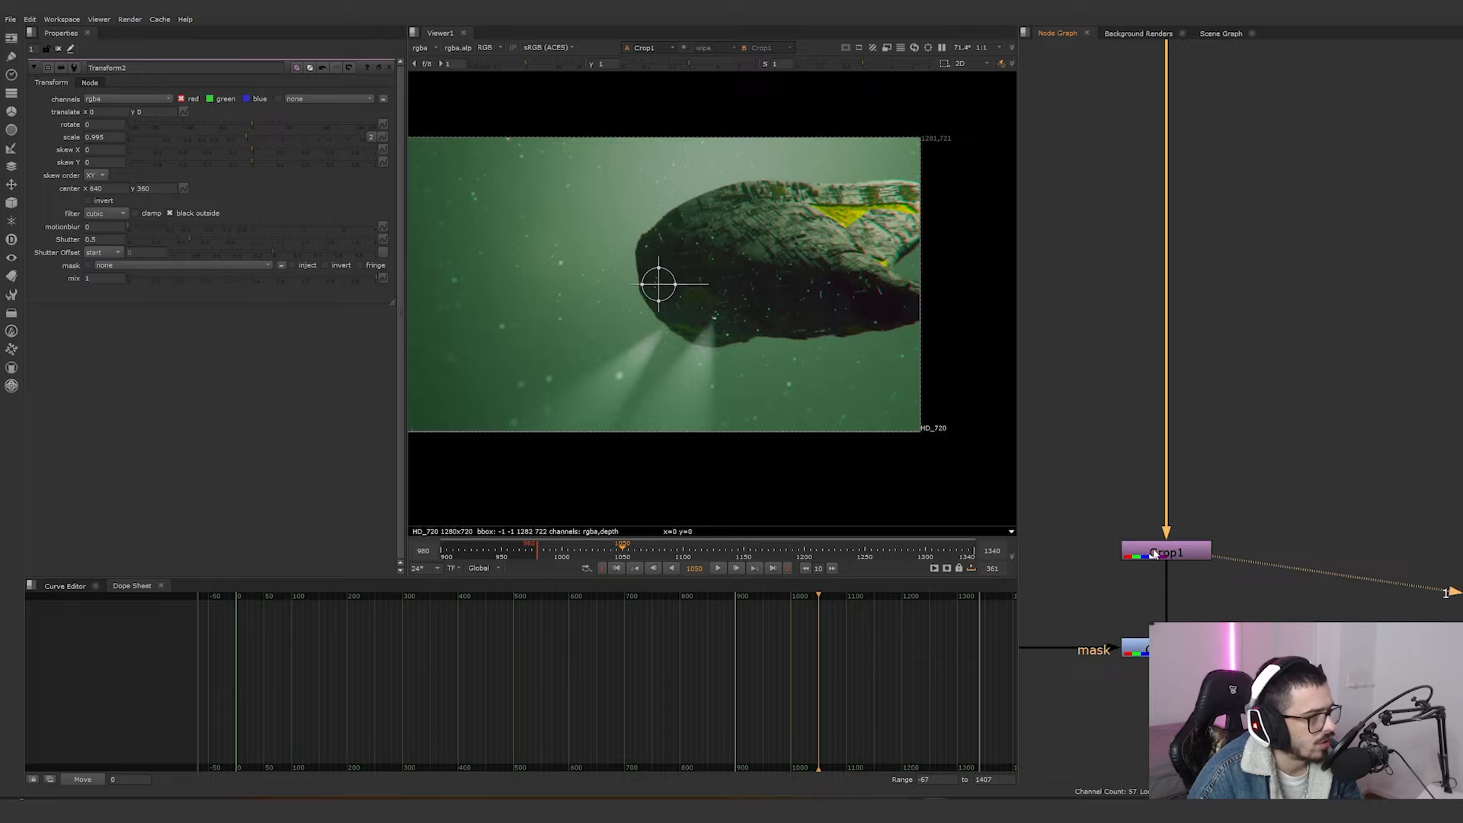
{"action": "left_click", "coordinate": [1171, 548]}
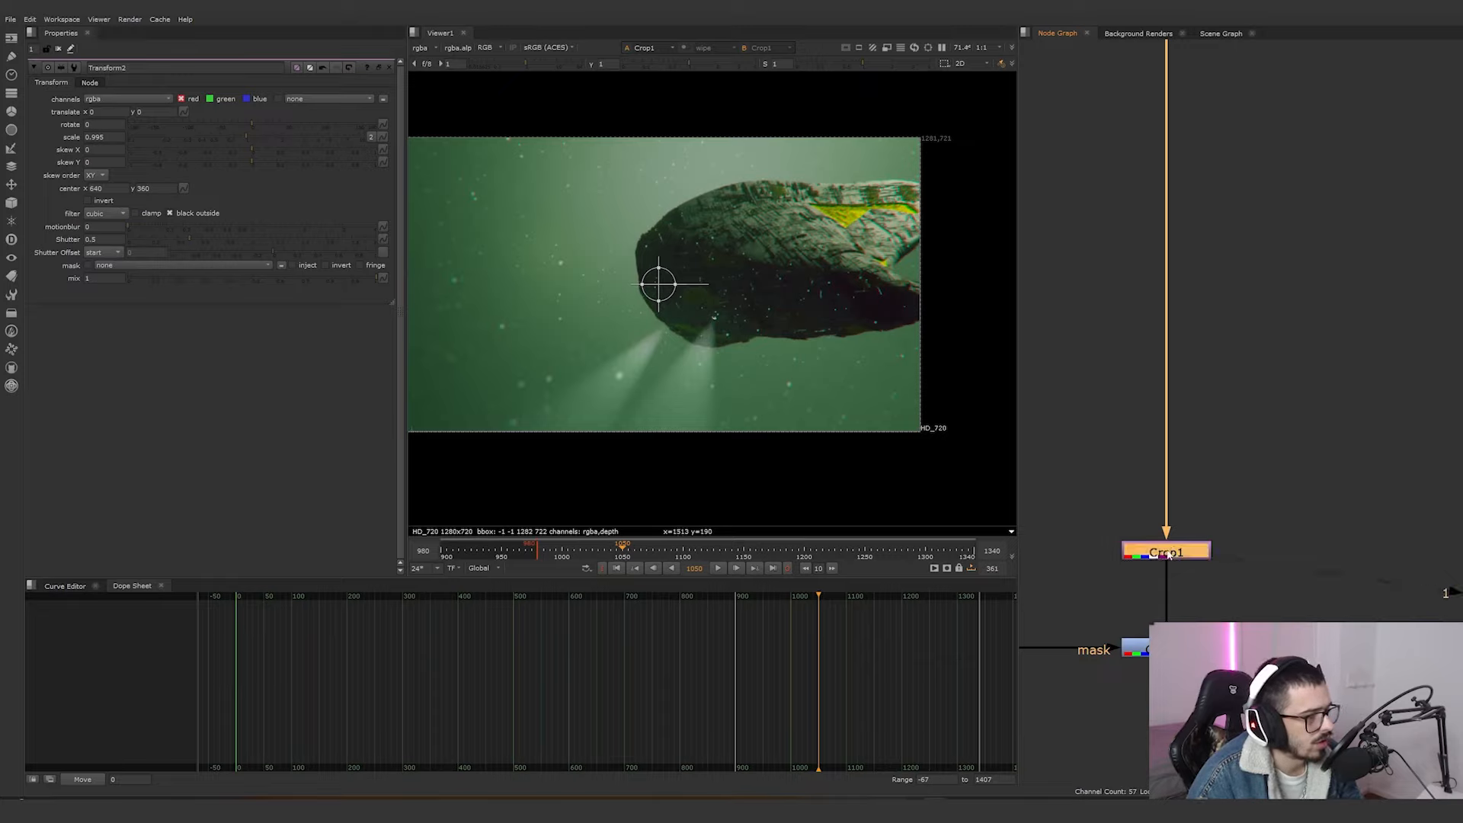
View the Grade1 and Grain2_1 node outputs in the viewer.
{"action": "middle_click_drag", "start_coordinate": [1171, 548], "coordinate": [1348, 413]}
{"action": "scroll", "coordinate": [1349, 414], "scroll_direction": "down", "scroll_amount": 3}
{"action": "scroll", "coordinate": [1181, 477], "scroll_direction": "up", "scroll_amount": 2}
{"action": "left_click", "coordinate": [1393, 476]}
{"action": "key", "text": "1"}
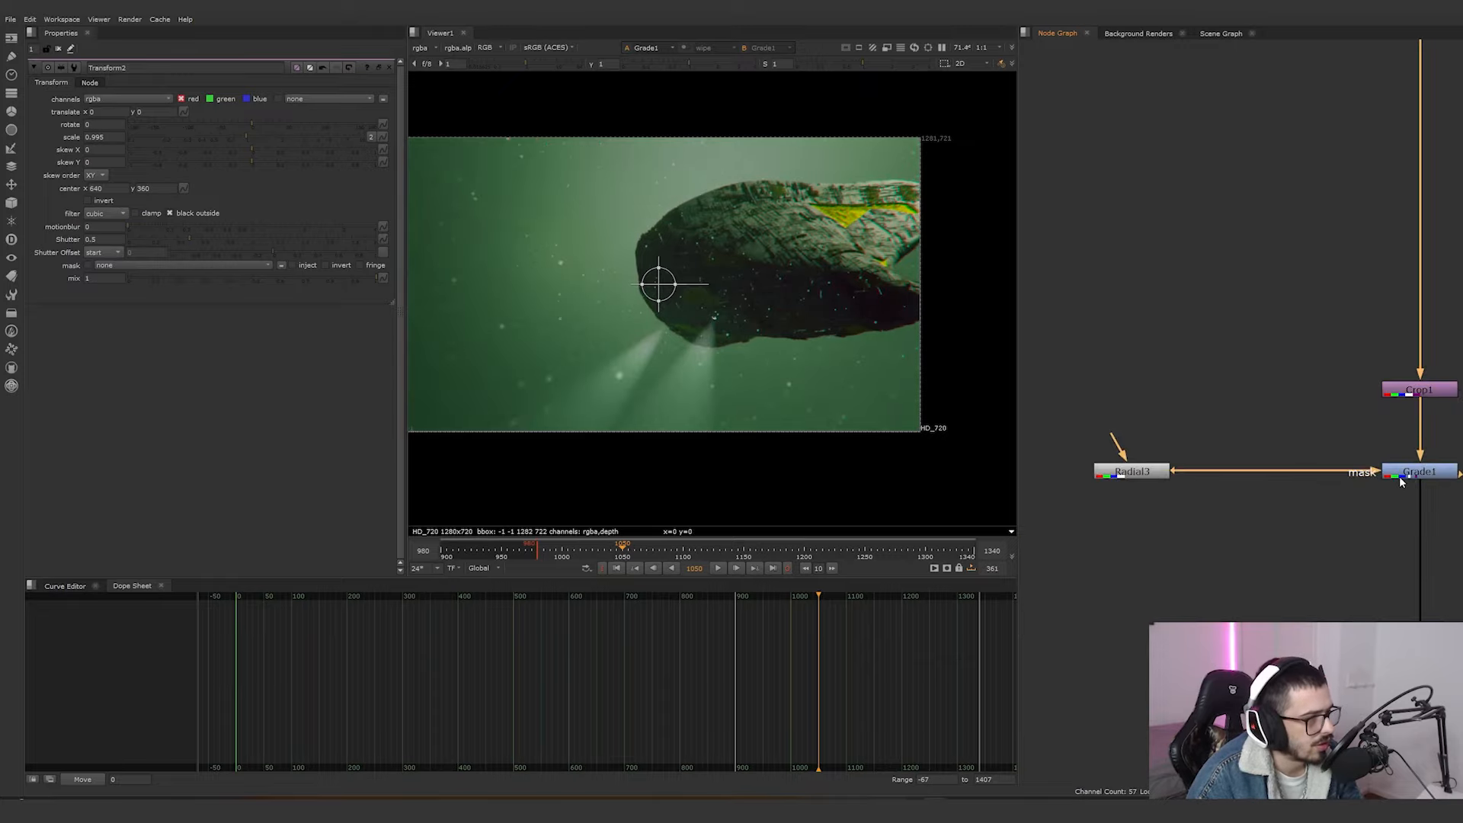
{"action": "scroll", "coordinate": [1264, 527], "scroll_direction": "down", "scroll_amount": 4}
{"action": "middle_click_drag", "start_coordinate": [1266, 528], "coordinate": [1187, 425]}
{"action": "scroll", "coordinate": [1270, 527], "scroll_direction": "up", "scroll_amount": 4}
{"action": "left_click", "coordinate": [1237, 505]}
{"action": "key", "text": "1"}
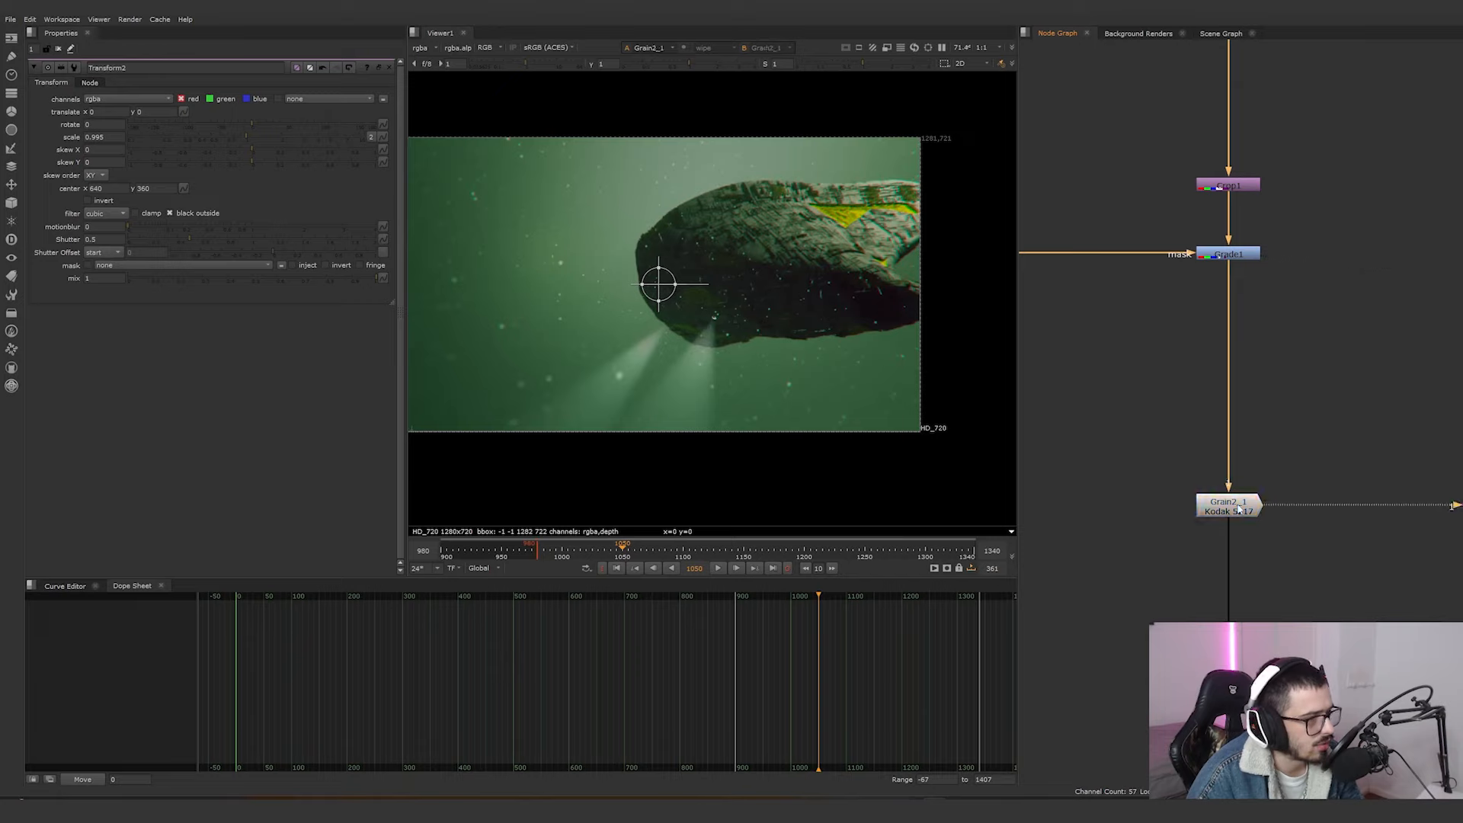
Preview the composite at frames 1013 and 1151 and open the Write1 node's output settings.
{"action": "left_click", "coordinate": [577, 554]}
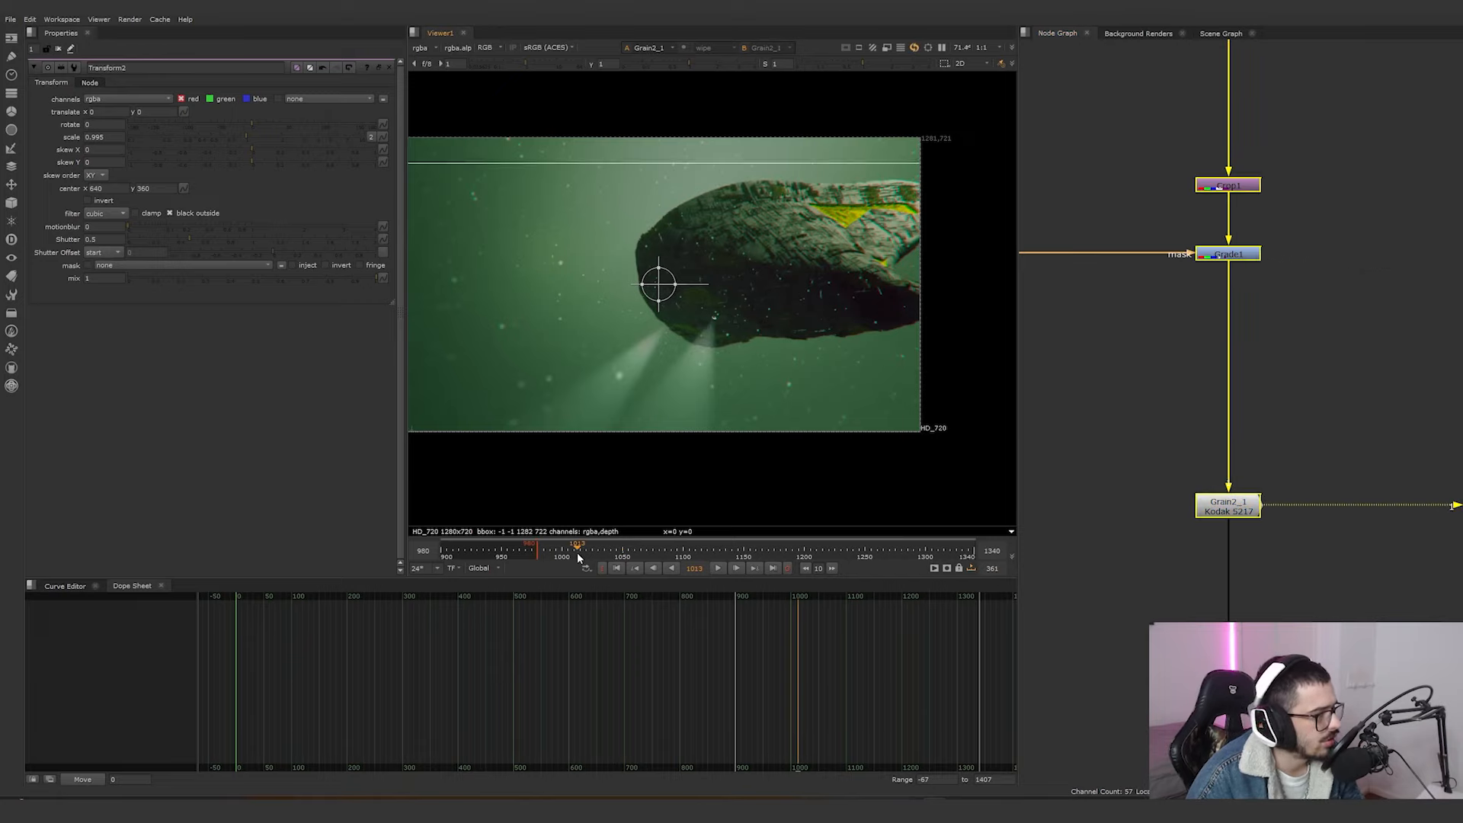
{"action": "left_click", "coordinate": [745, 555]}
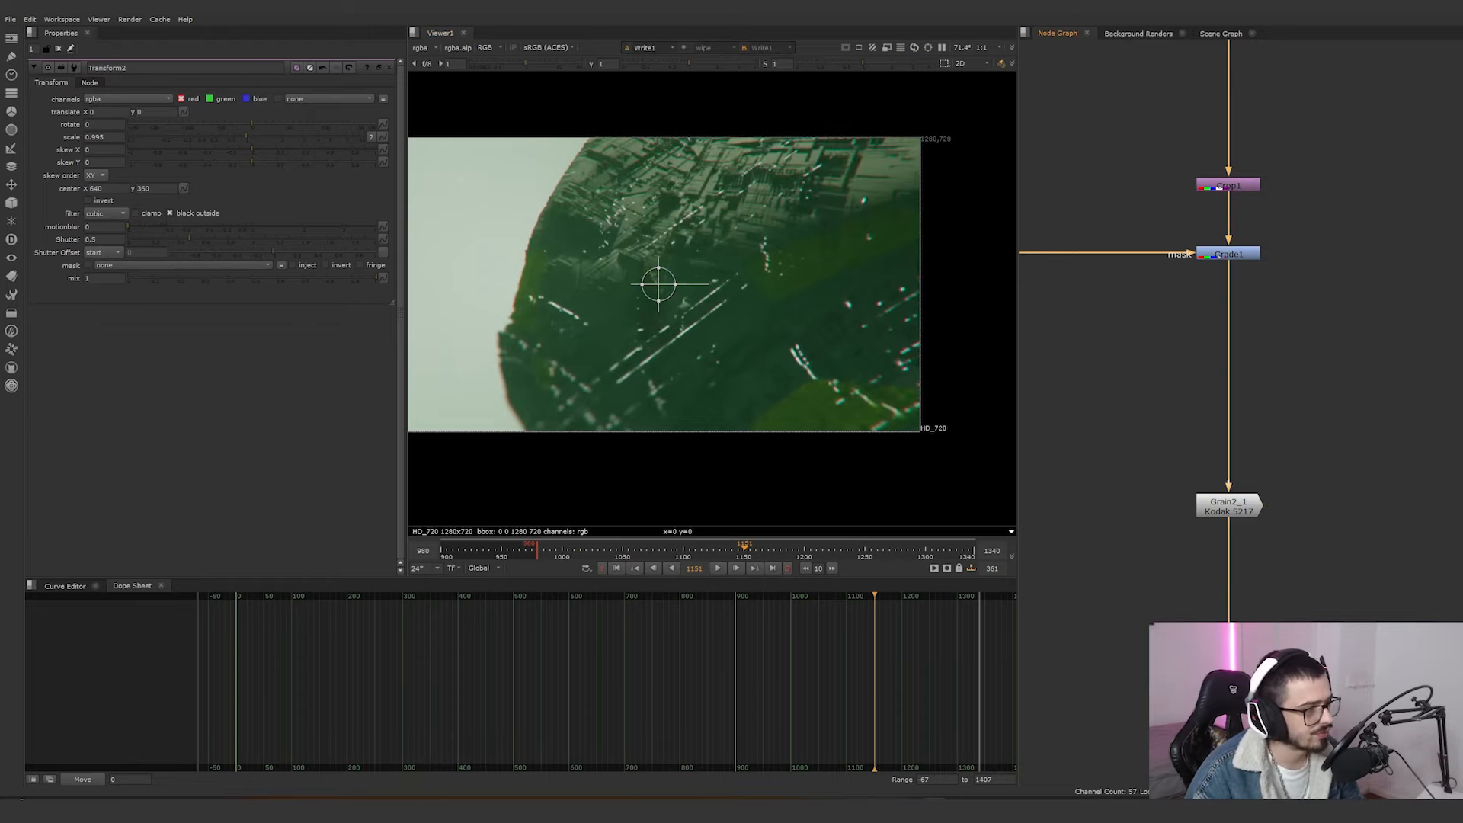
{"action": "double_click", "coordinate": [1228, 685]}
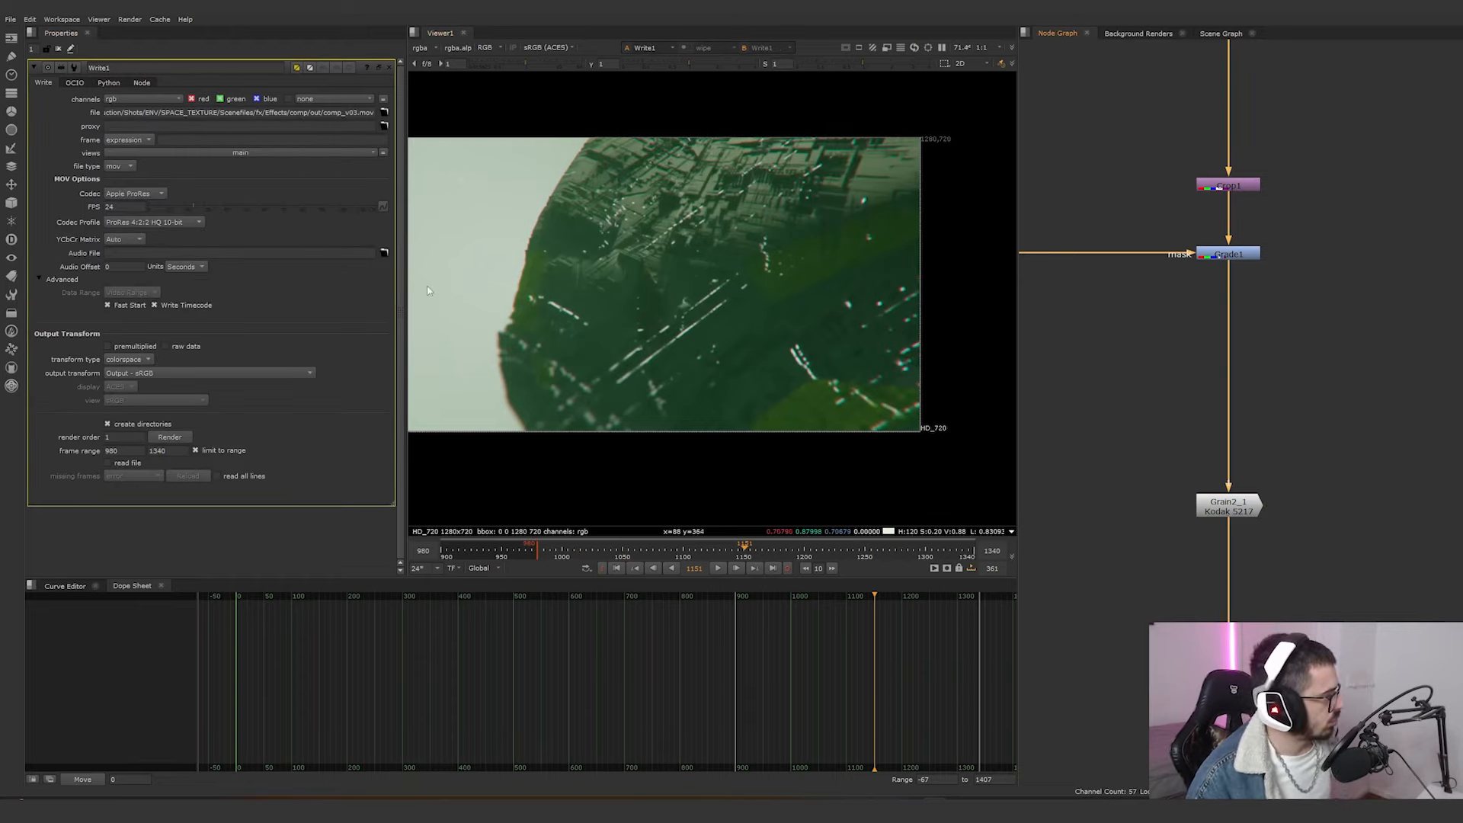
Open the project settings and view the colour settings.
{"action": "left_click", "coordinate": [1130, 369]}
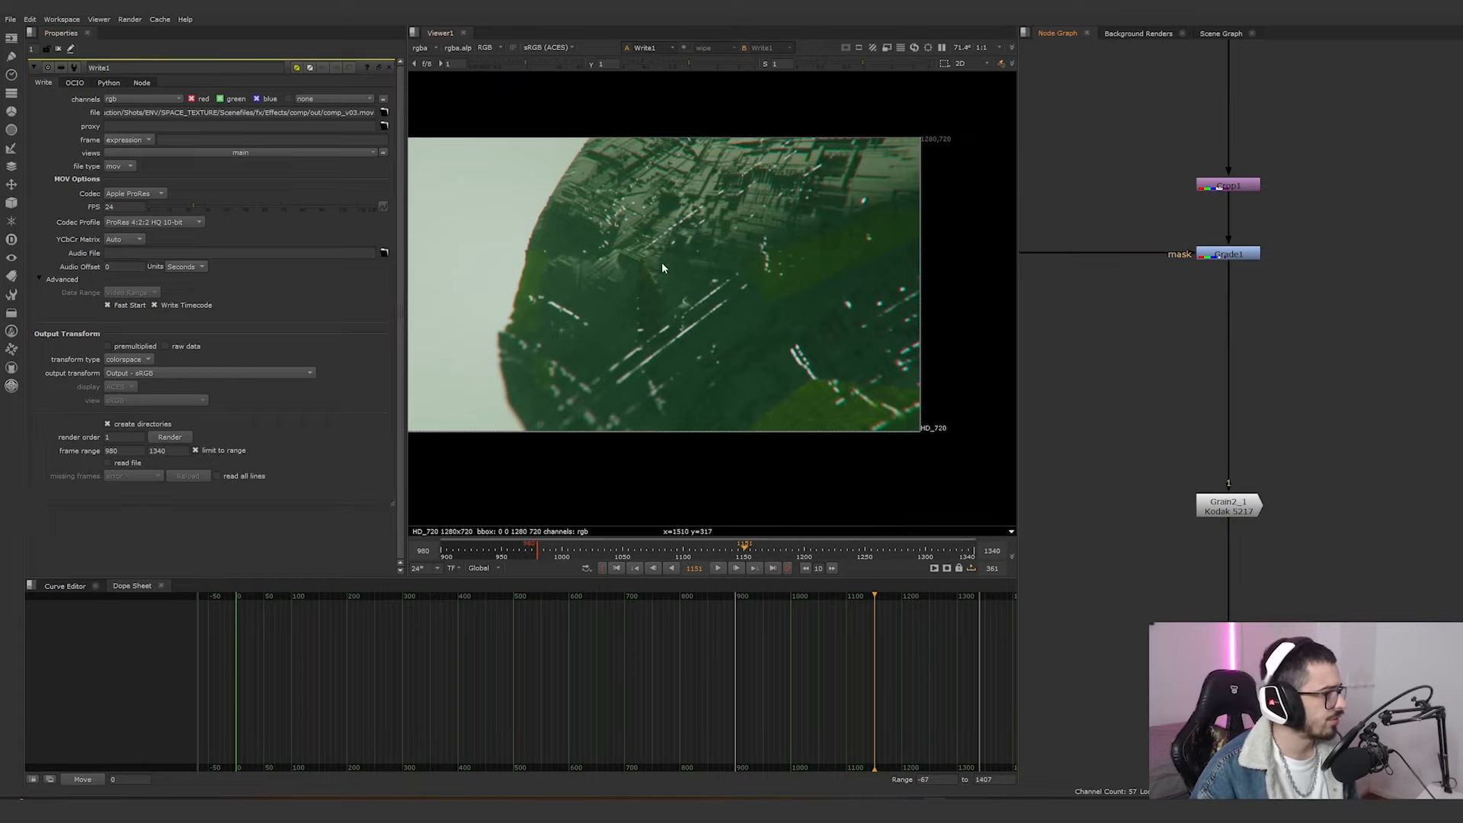
{"action": "key", "text": "s"}
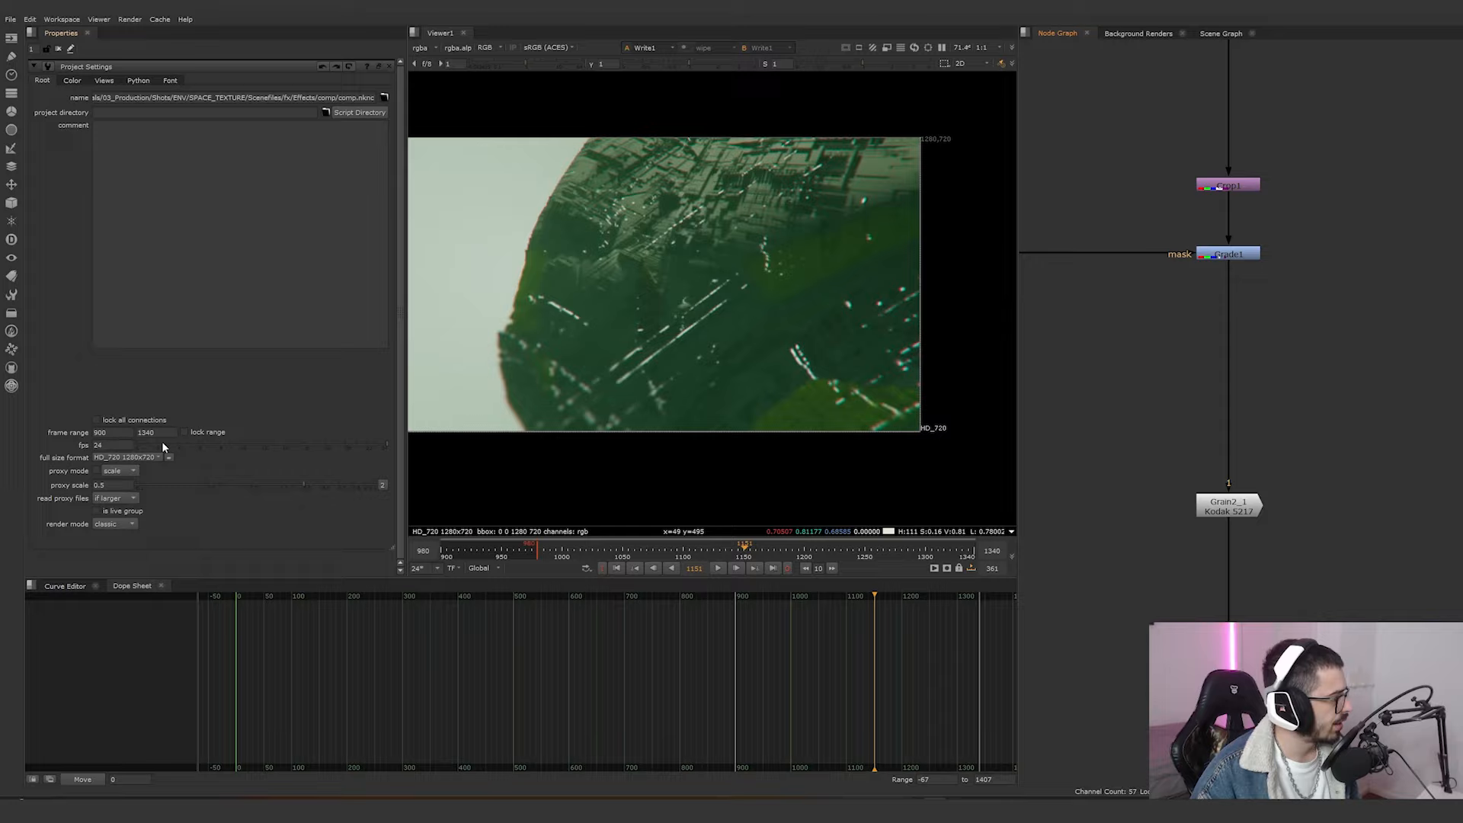
{"action": "left_click", "coordinate": [76, 80]}
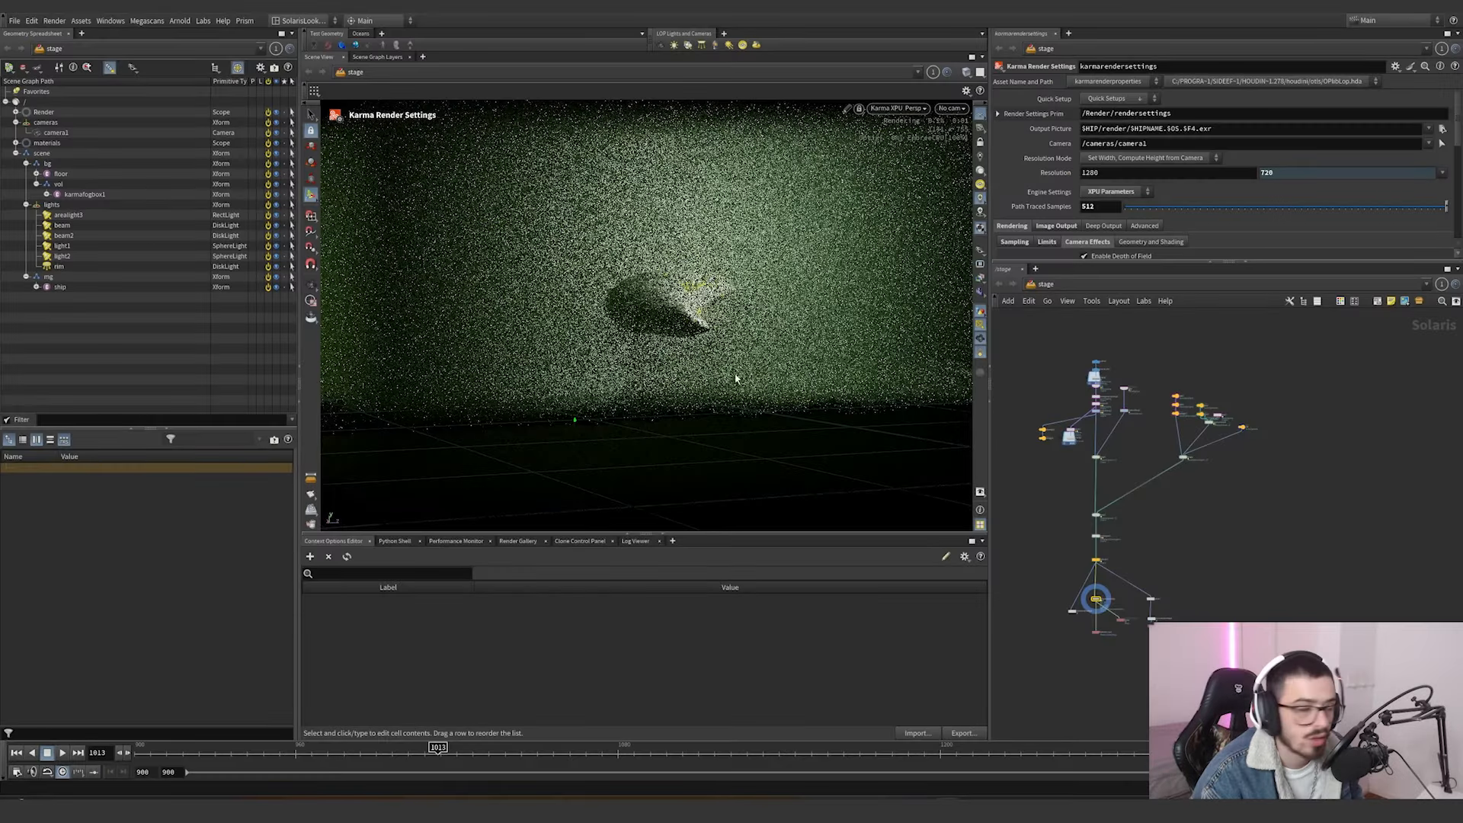
Switch to Houdini, select the light1 node in the lights branch and look through /cameras/camera1 in the viewport.
{"action": "scroll", "coordinate": [841, 374], "scroll_direction": "up", "scroll_amount": 3}
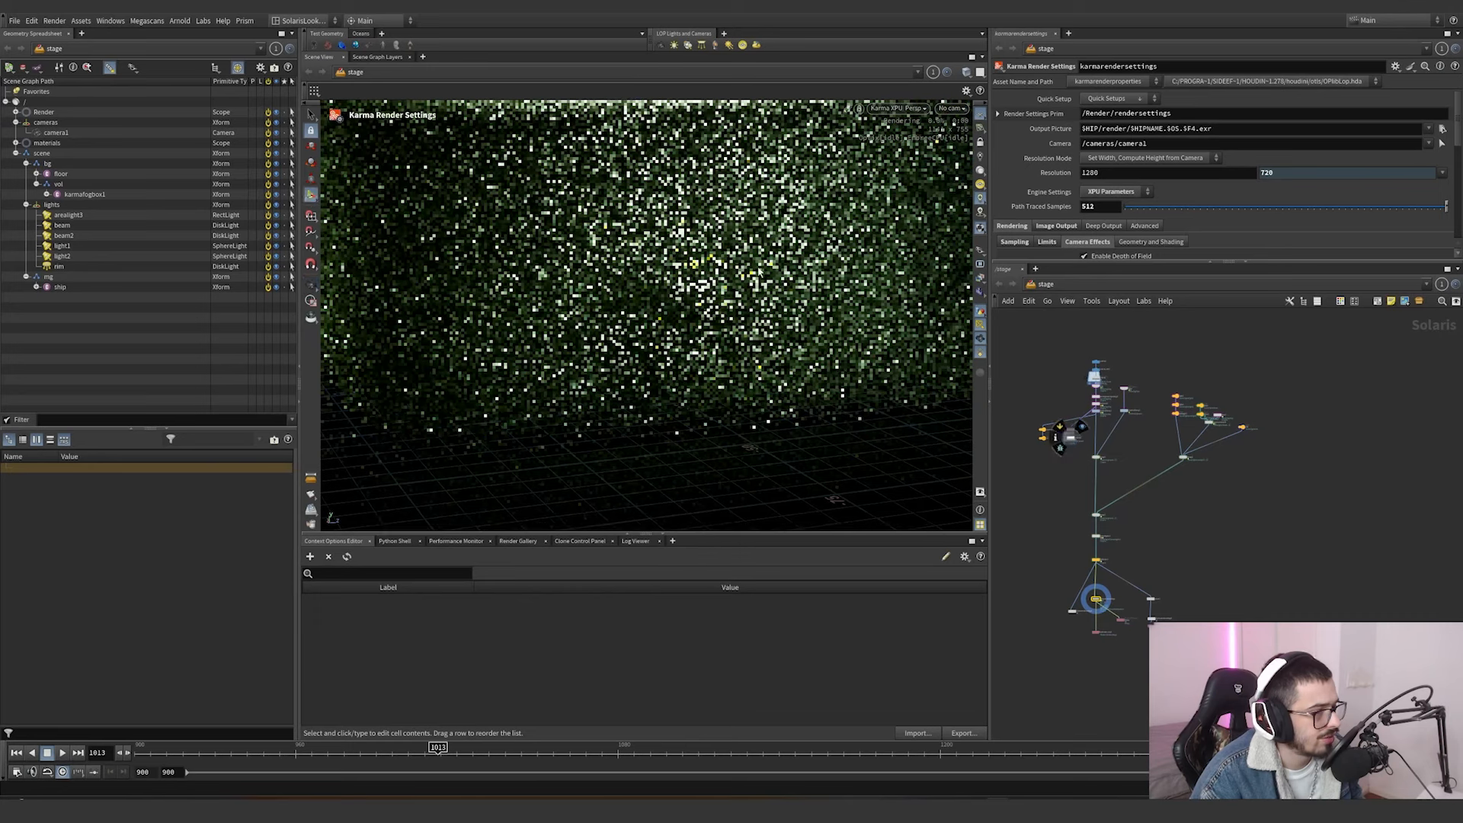
{"action": "scroll", "coordinate": [1182, 389], "scroll_direction": "up", "scroll_amount": 5}
{"action": "left_click_drag", "start_coordinate": [1112, 387], "coordinate": [1197, 434]}
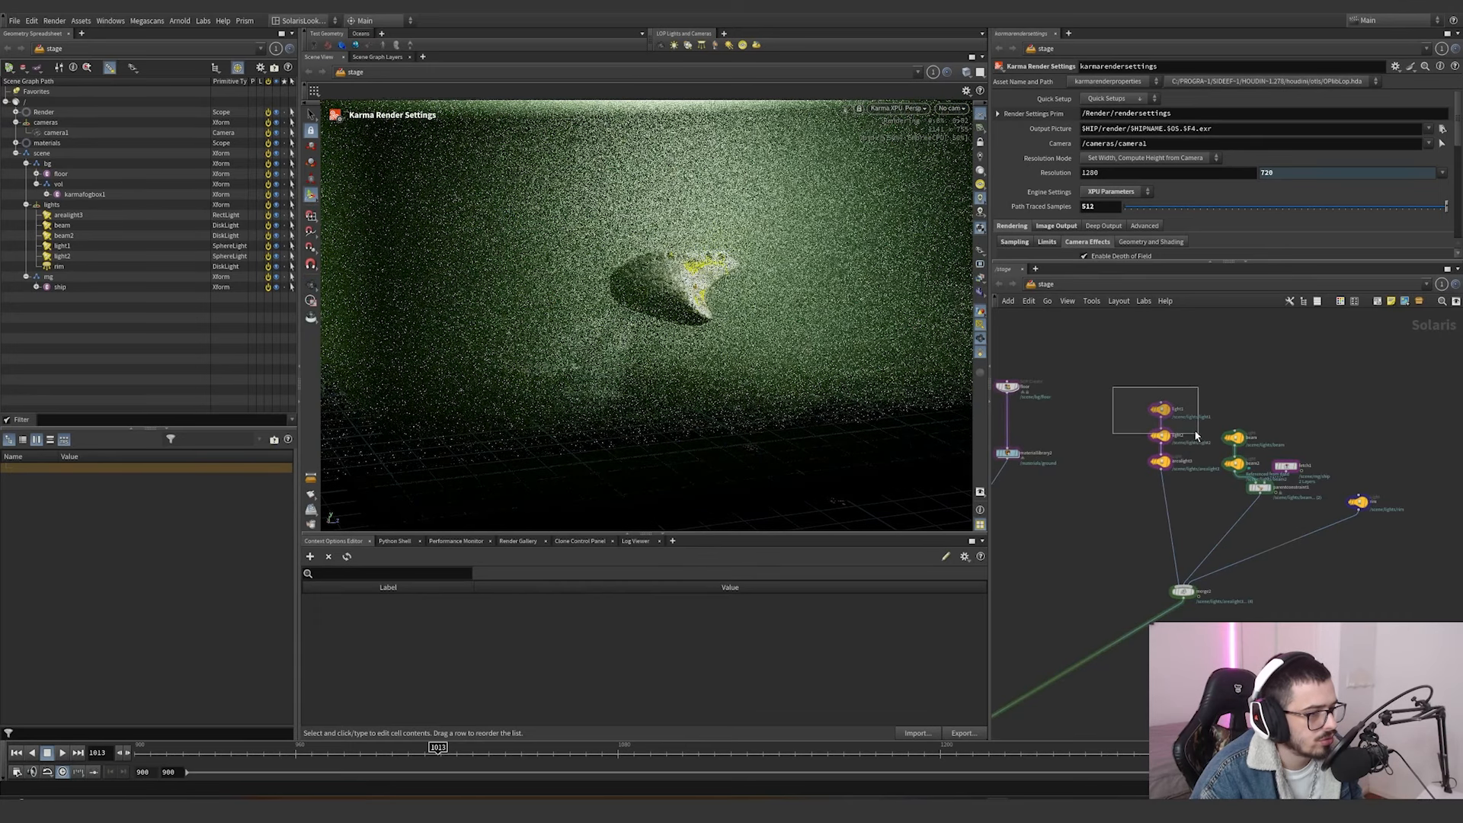
{"action": "left_click_drag", "start_coordinate": [1186, 382], "coordinate": [1144, 420]}
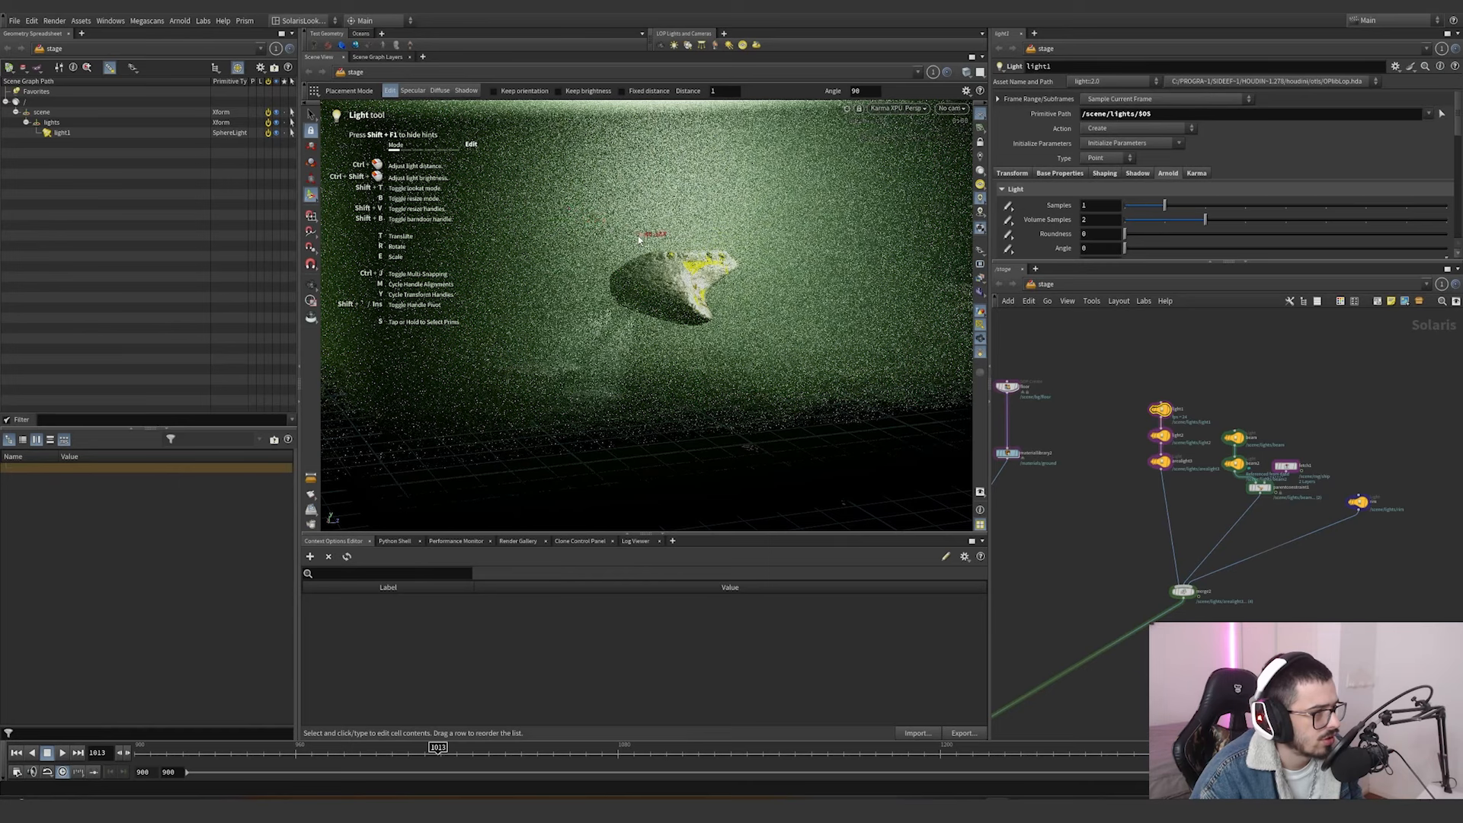
{"action": "key", "text": "ctrl+z"}
{"action": "left_click", "coordinate": [953, 109]}
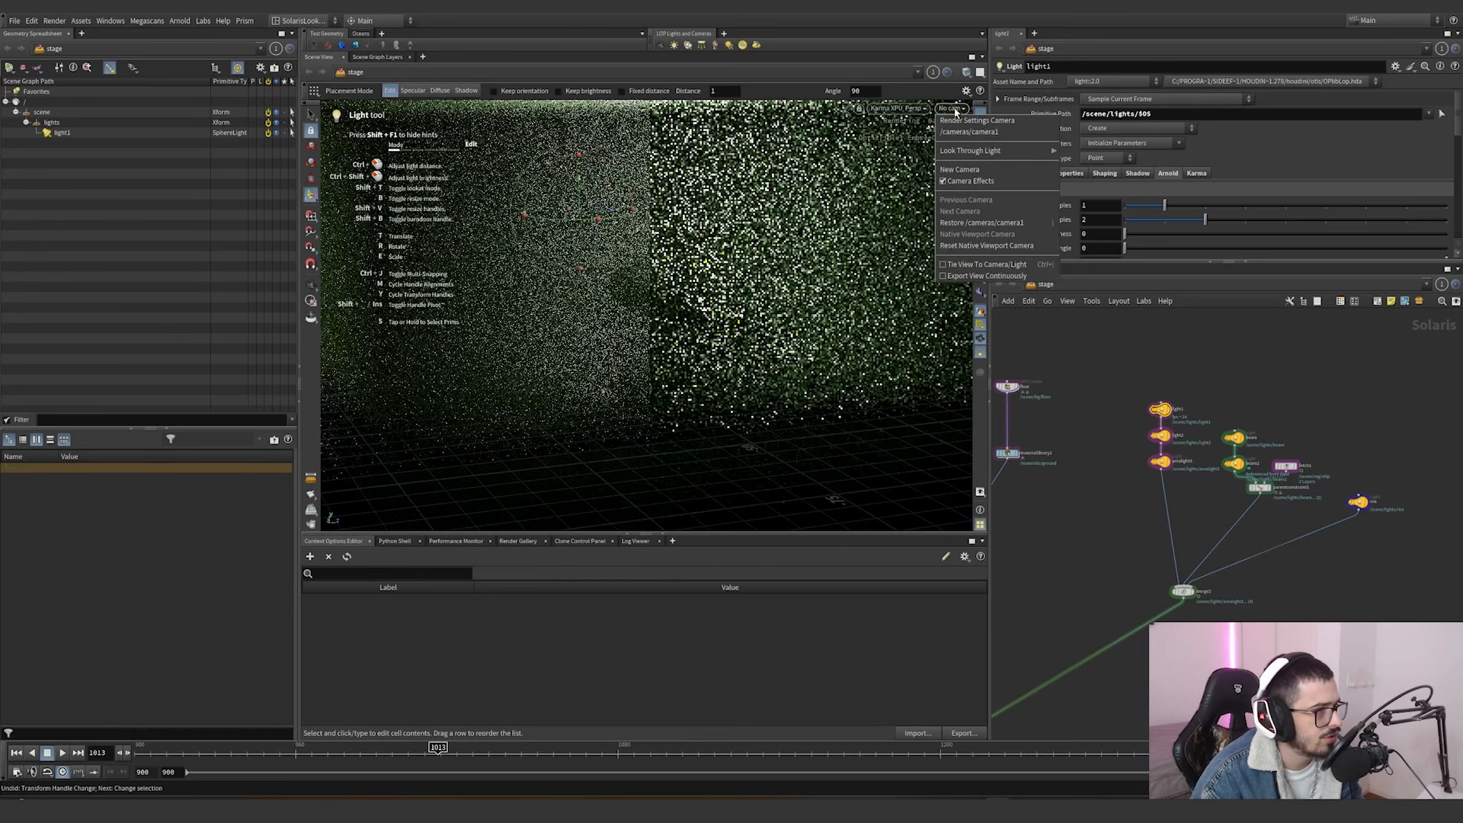
{"action": "left_click", "coordinate": [968, 132]}
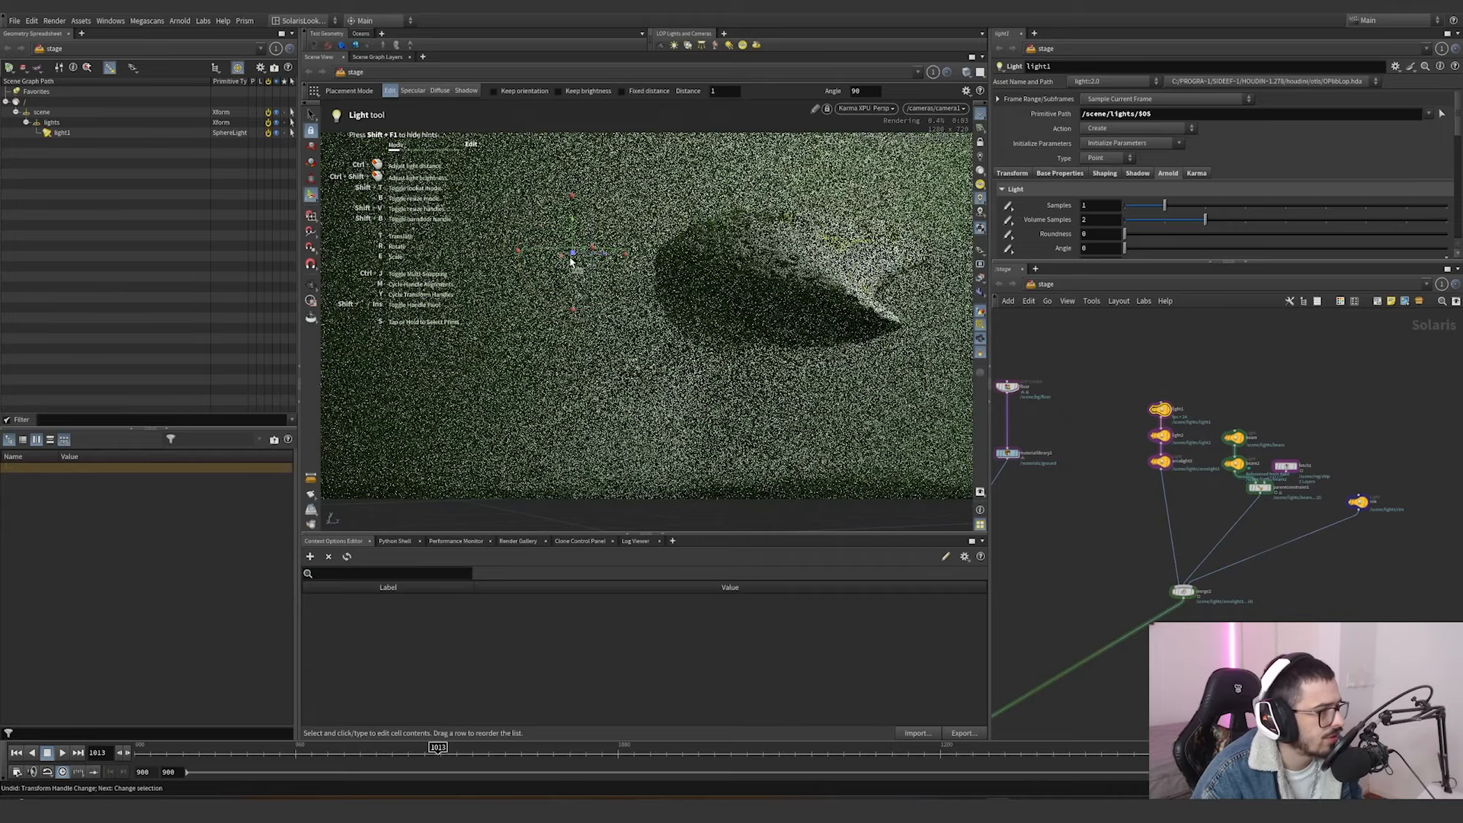
Try moving light1 across the ship and light2 down, back up and sideways around it, undoing the trial moves.
{"action": "left_click_drag", "start_coordinate": [573, 261], "coordinate": [824, 232]}
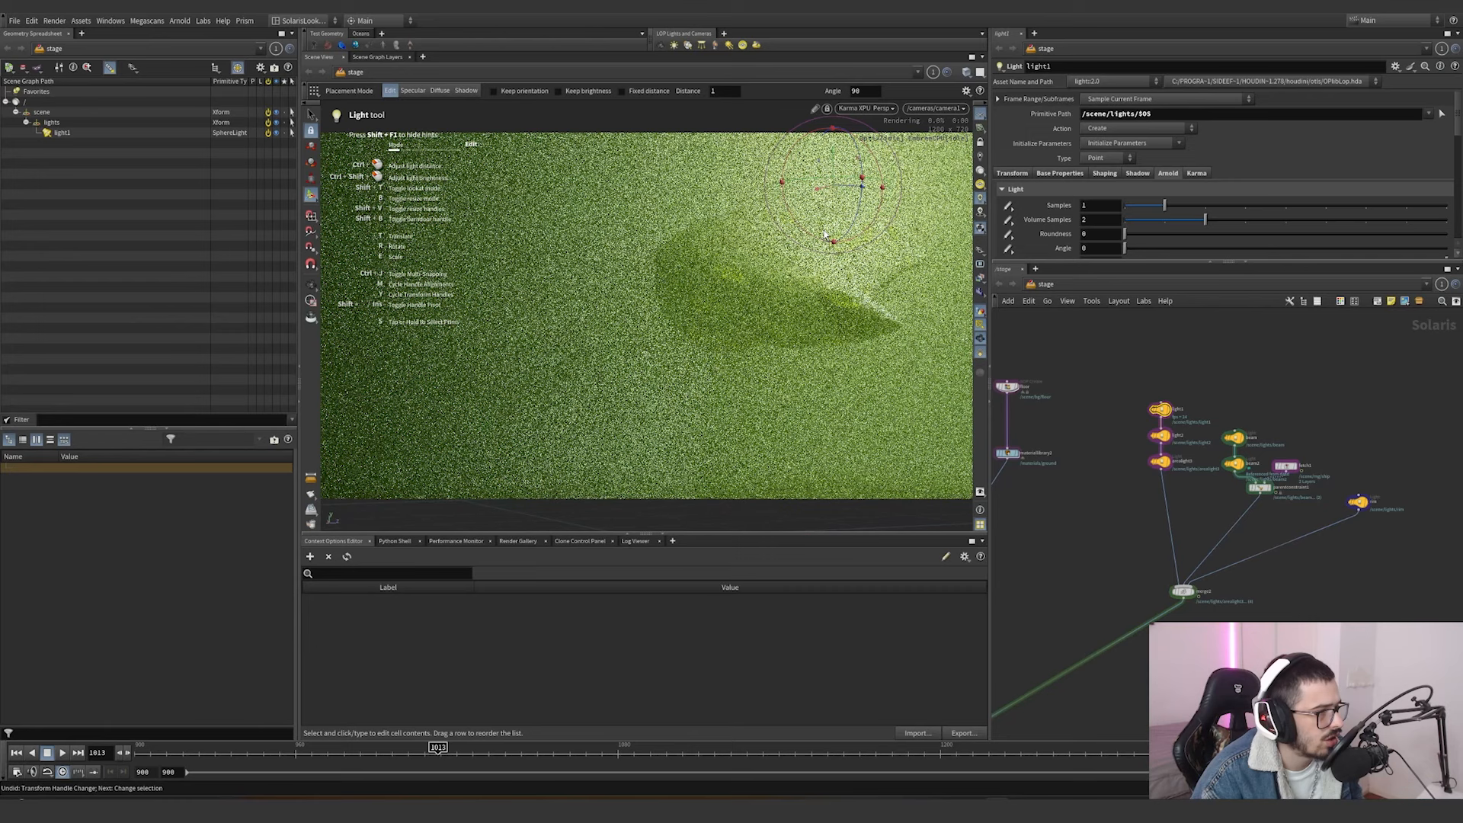
{"action": "key", "text": "ctrl+z"}
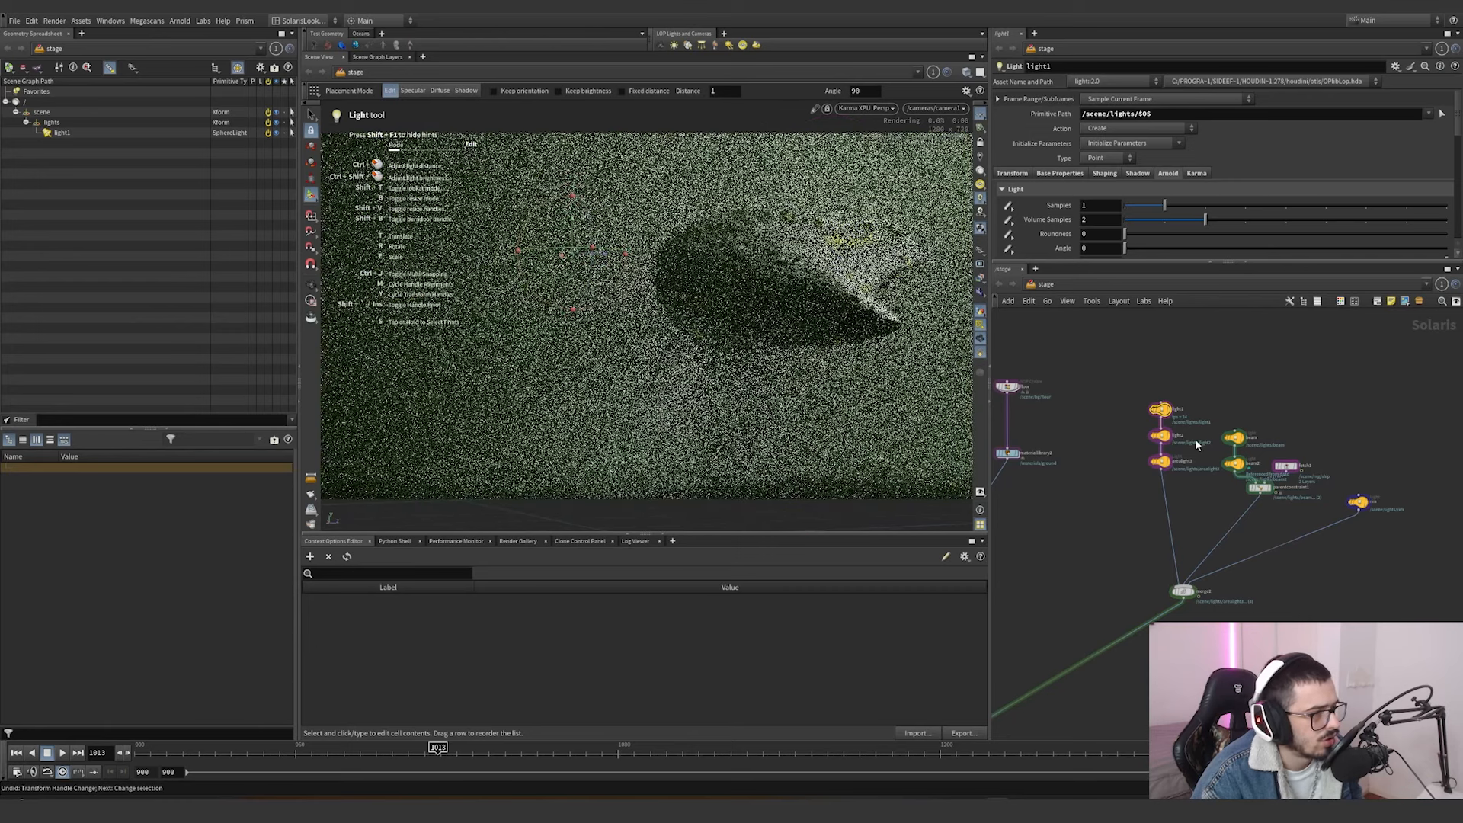
{"action": "left_click", "coordinate": [1159, 435]}
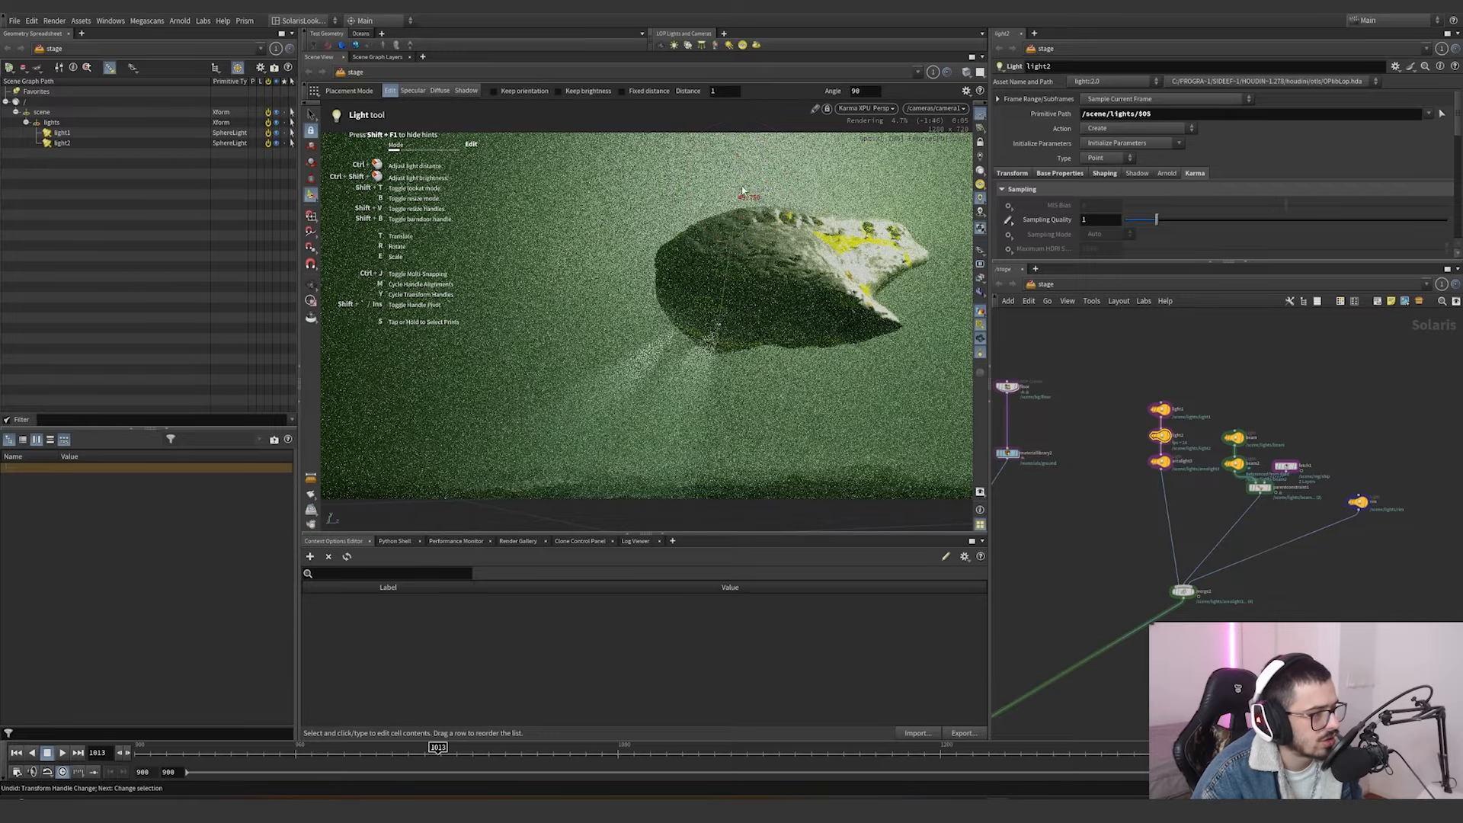
{"action": "left_click_drag", "start_coordinate": [742, 190], "coordinate": [752, 549]}
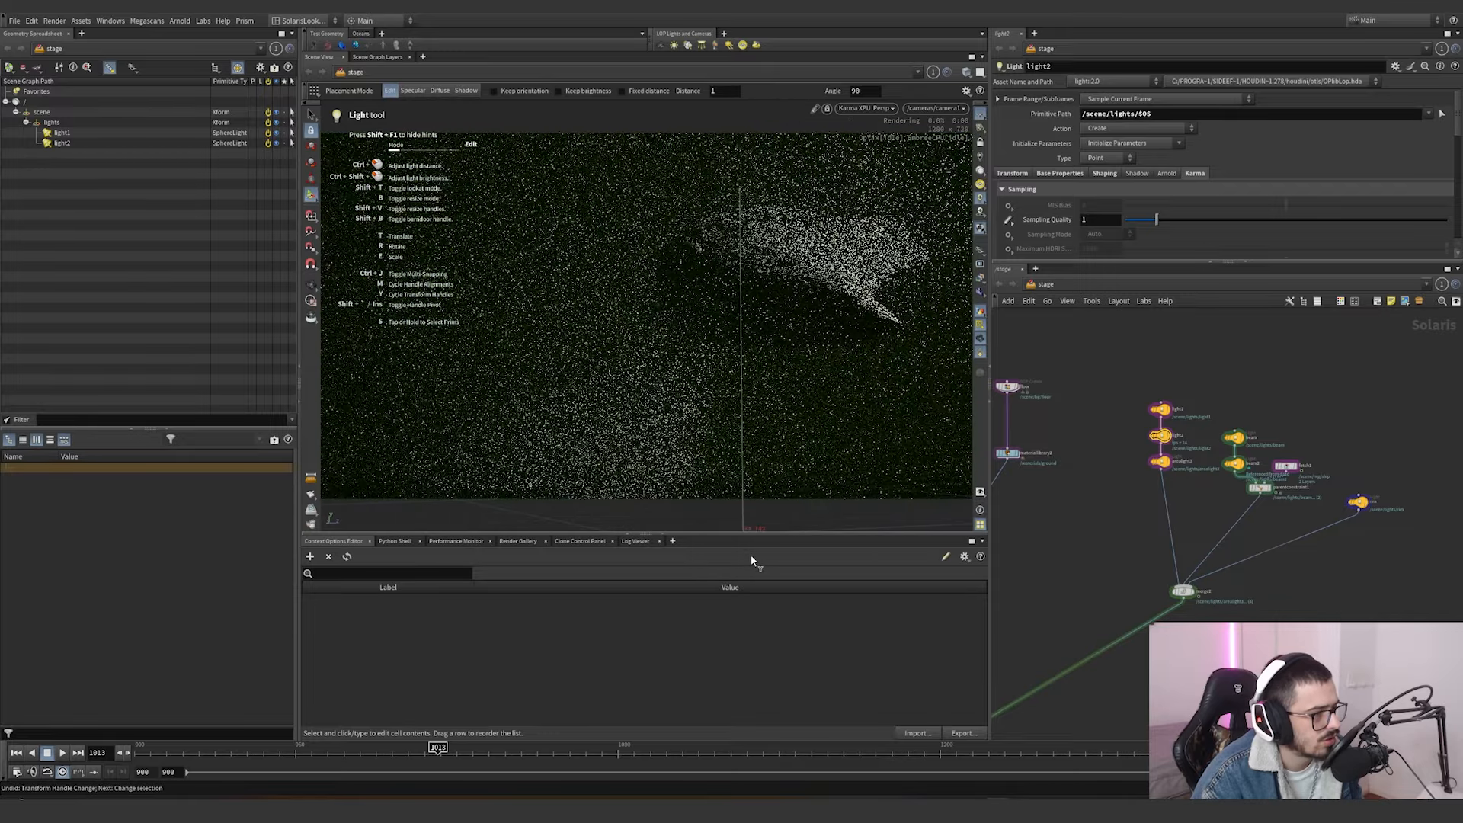
{"action": "left_click_drag", "start_coordinate": [751, 560], "coordinate": [762, 163]}
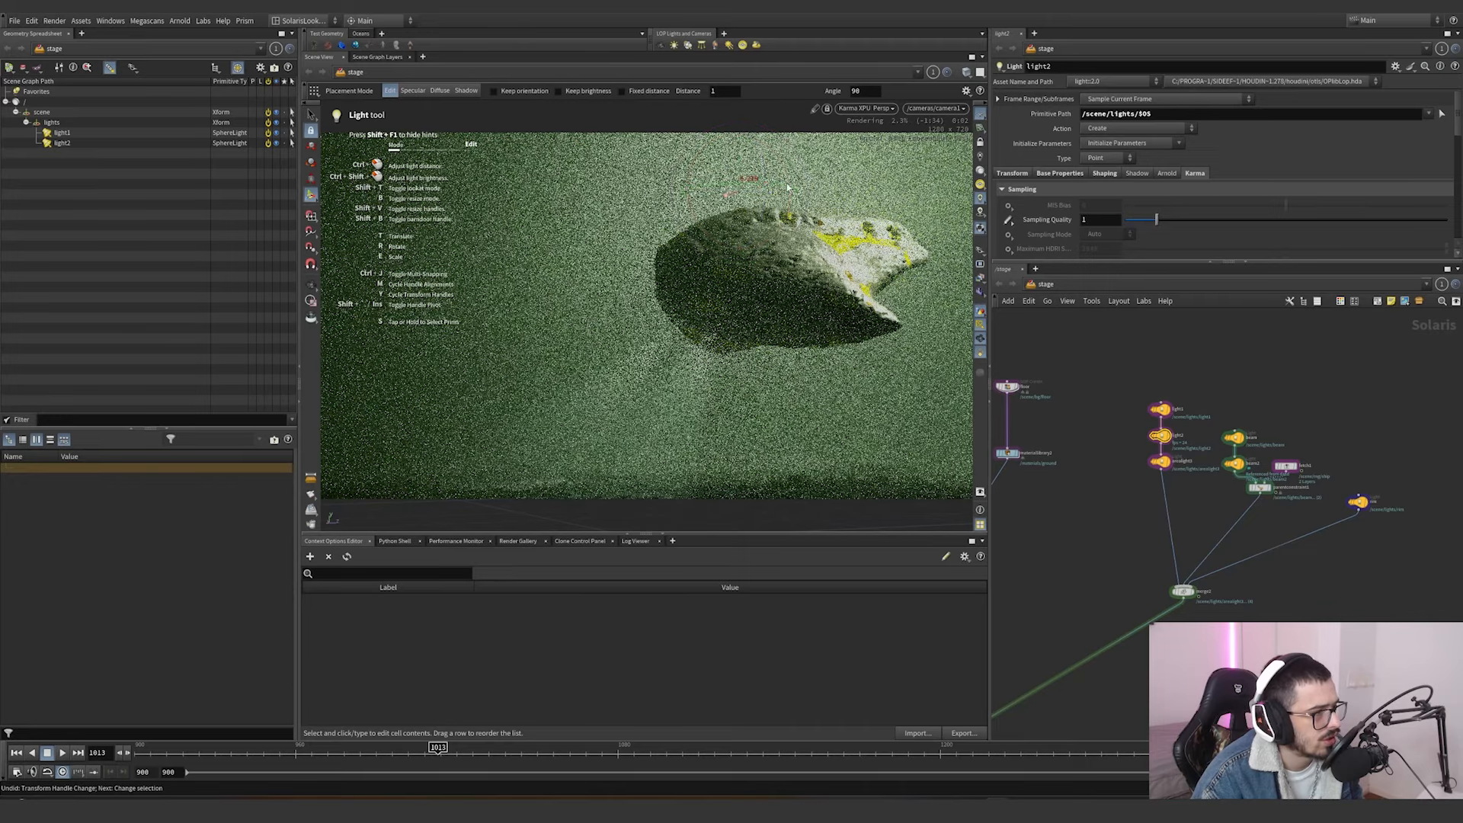
{"action": "left_click_drag", "start_coordinate": [728, 193], "coordinate": [853, 237]}
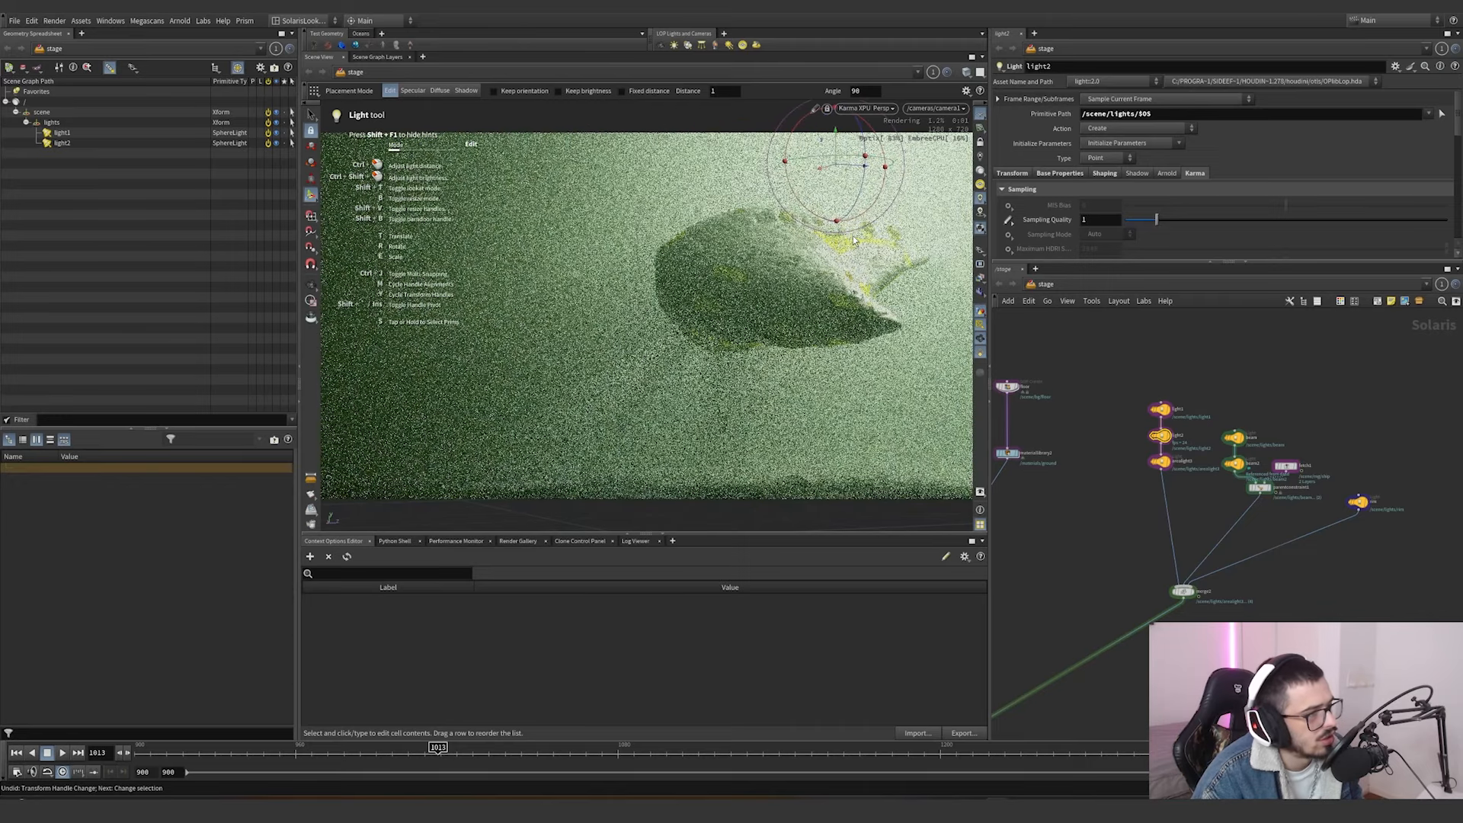
{"action": "key", "text": "ctrl+z"}
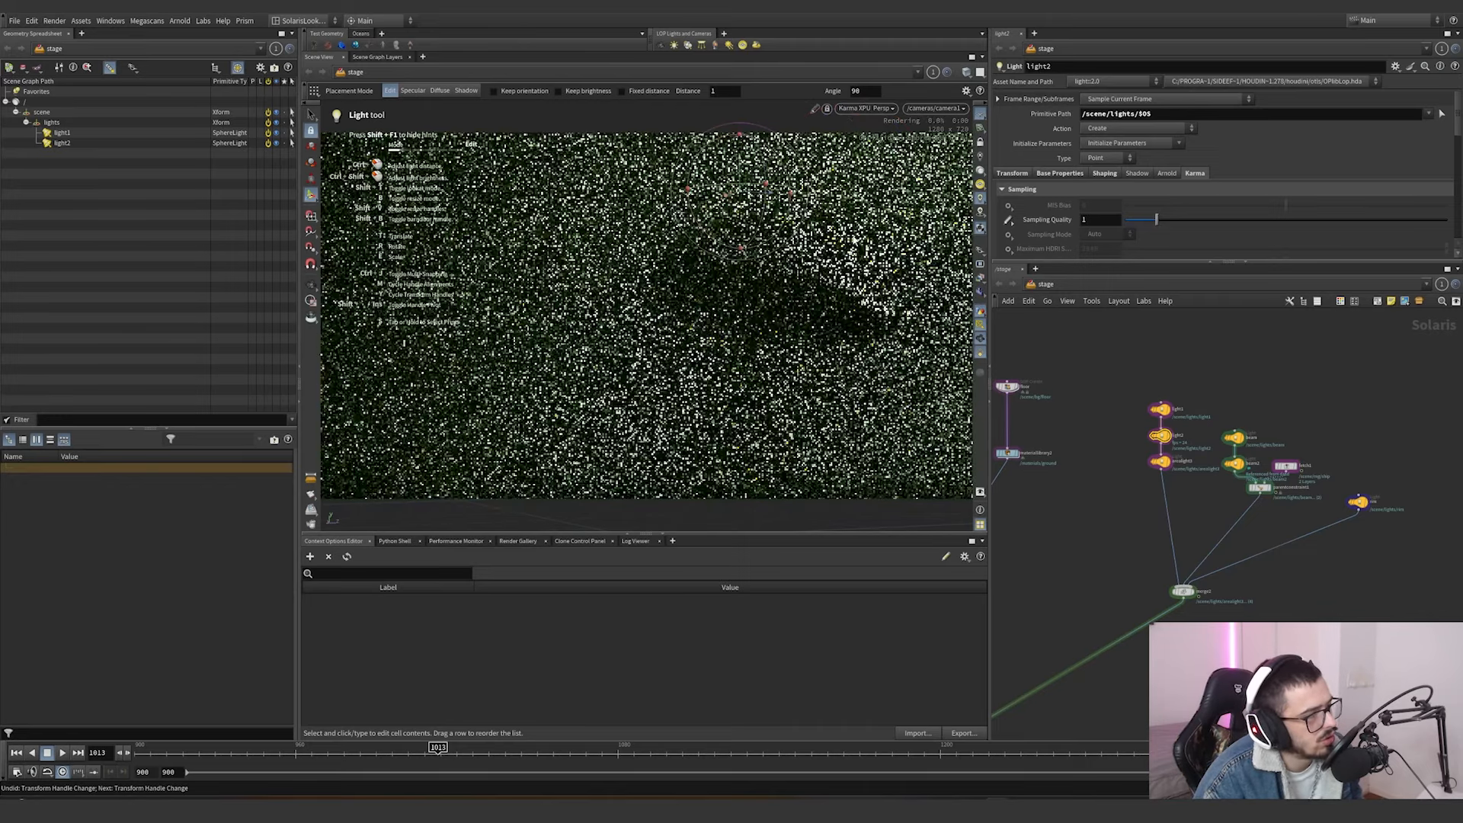
Disable and re-enable arealight3 to compare its contribution from outside the camera, and return to looking through /cameras/camera1.
{"action": "scroll", "coordinate": [1132, 463], "scroll_direction": "up", "scroll_amount": 2}
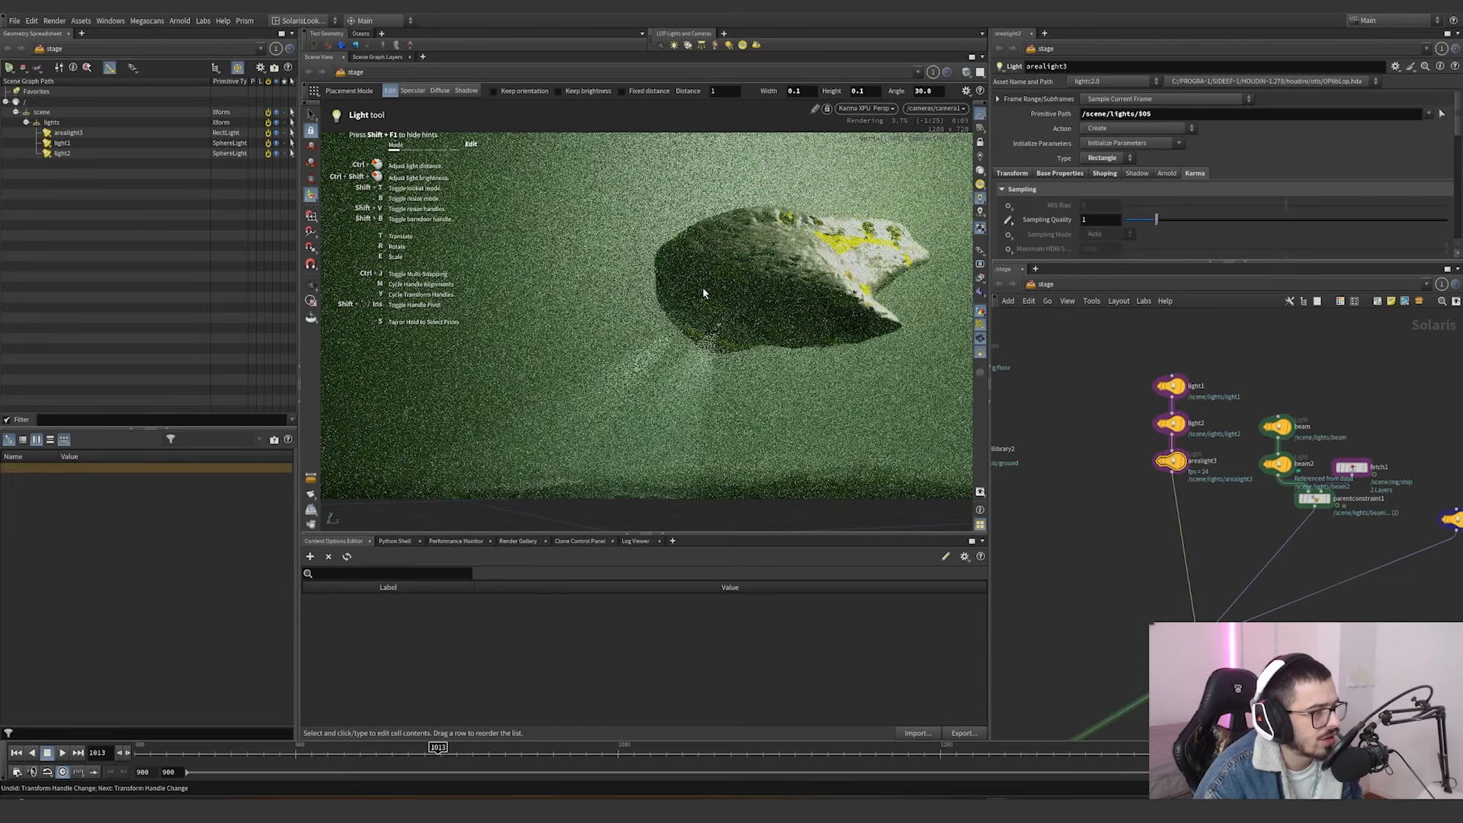
{"action": "left_click_drag", "start_coordinate": [774, 268], "coordinate": [865, 319], "text": "alt"}
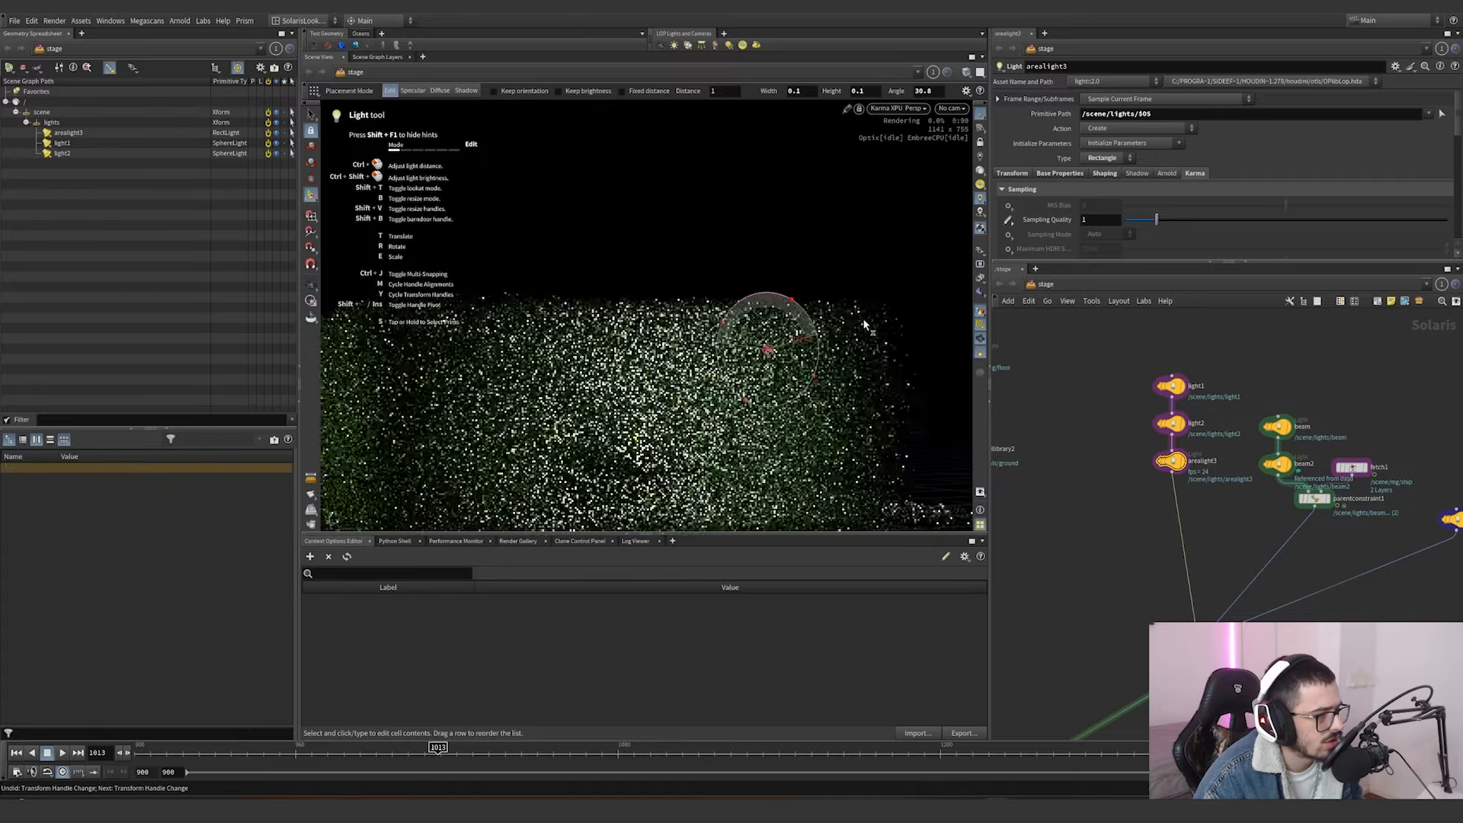
{"action": "left_click", "coordinate": [1151, 450]}
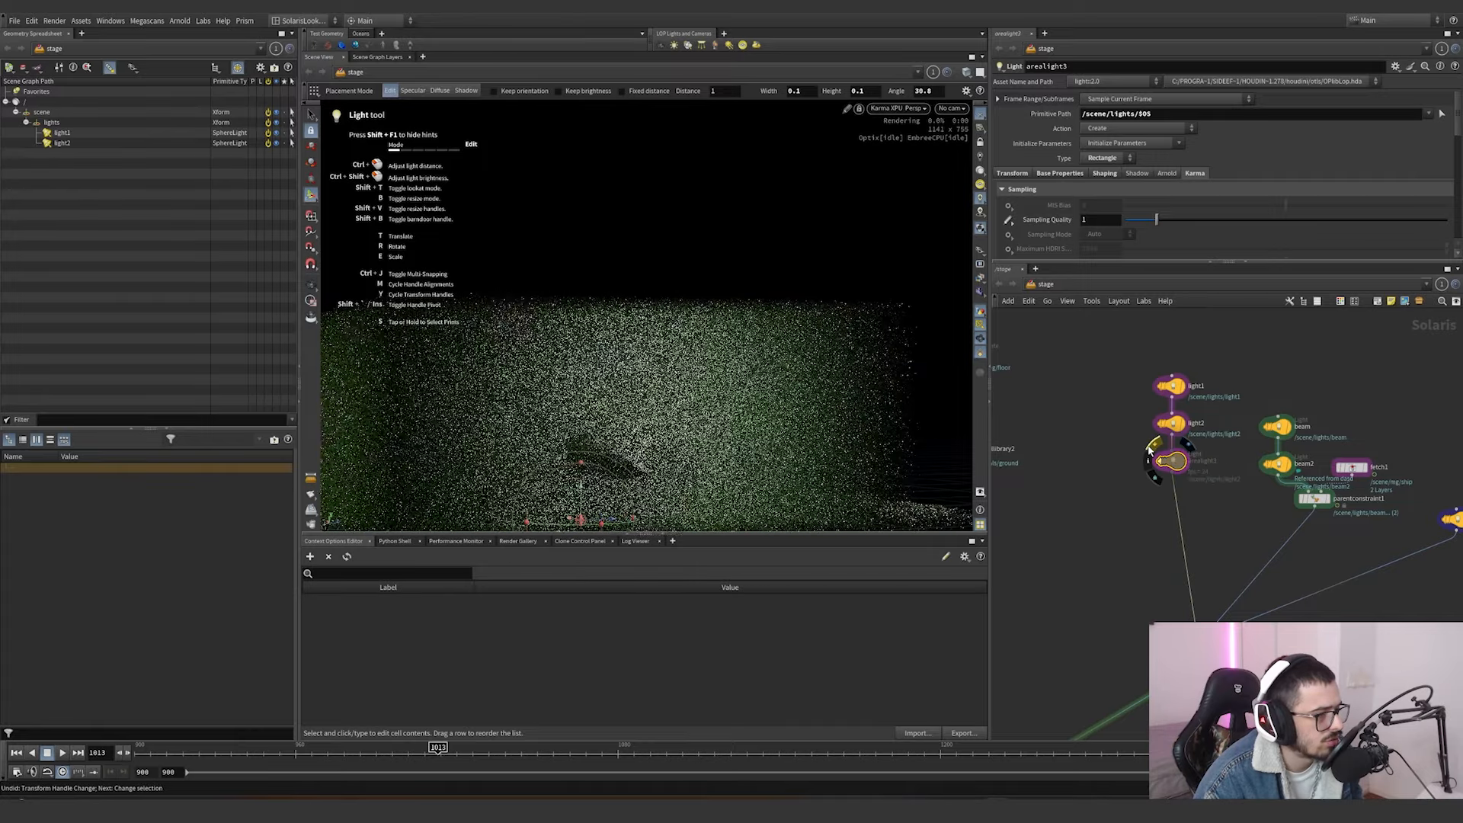
{"action": "left_click", "coordinate": [1150, 450]}
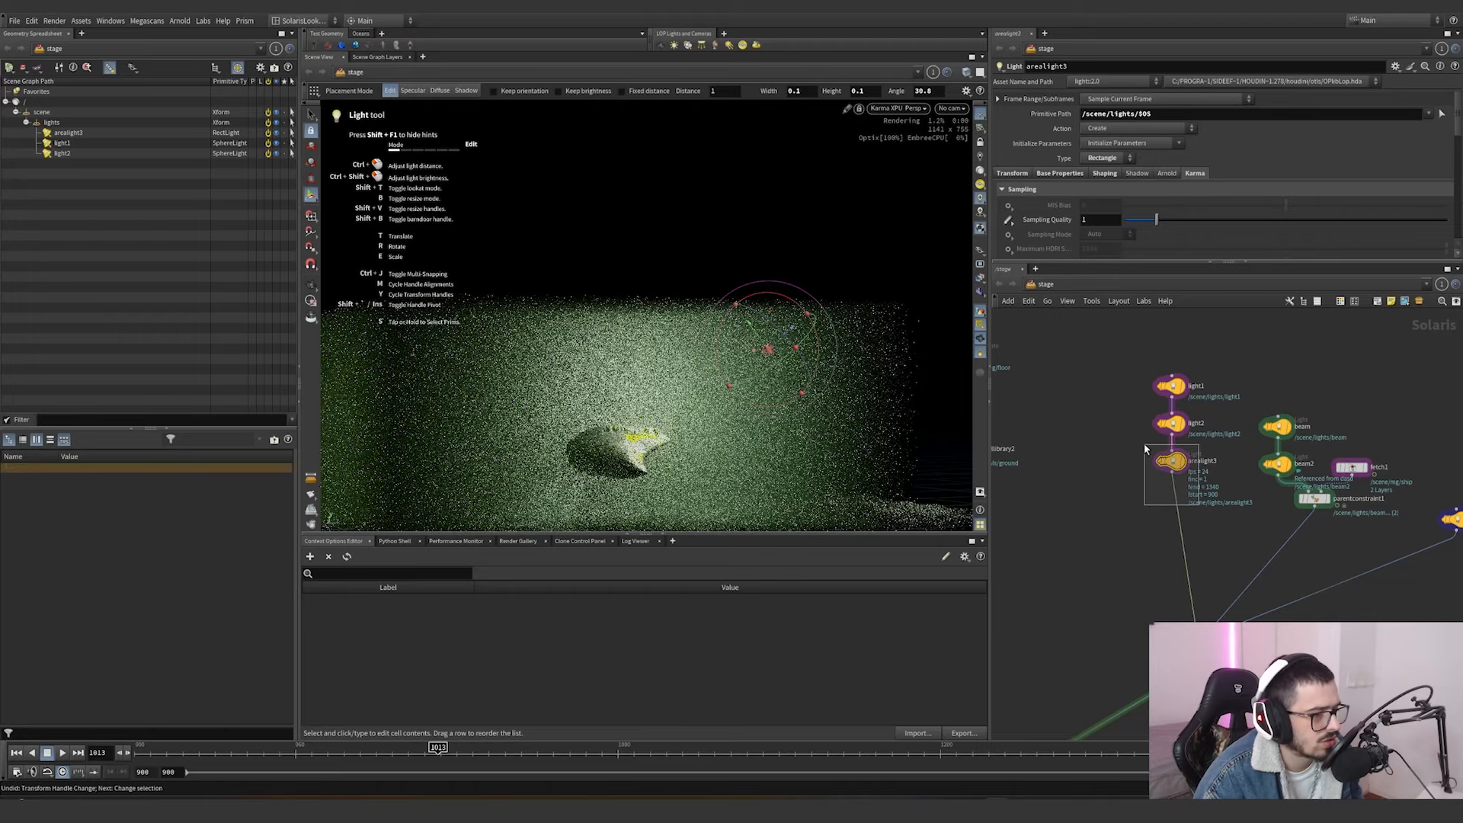
{"action": "left_click", "coordinate": [949, 108]}
{"action": "left_click", "coordinate": [968, 133]}
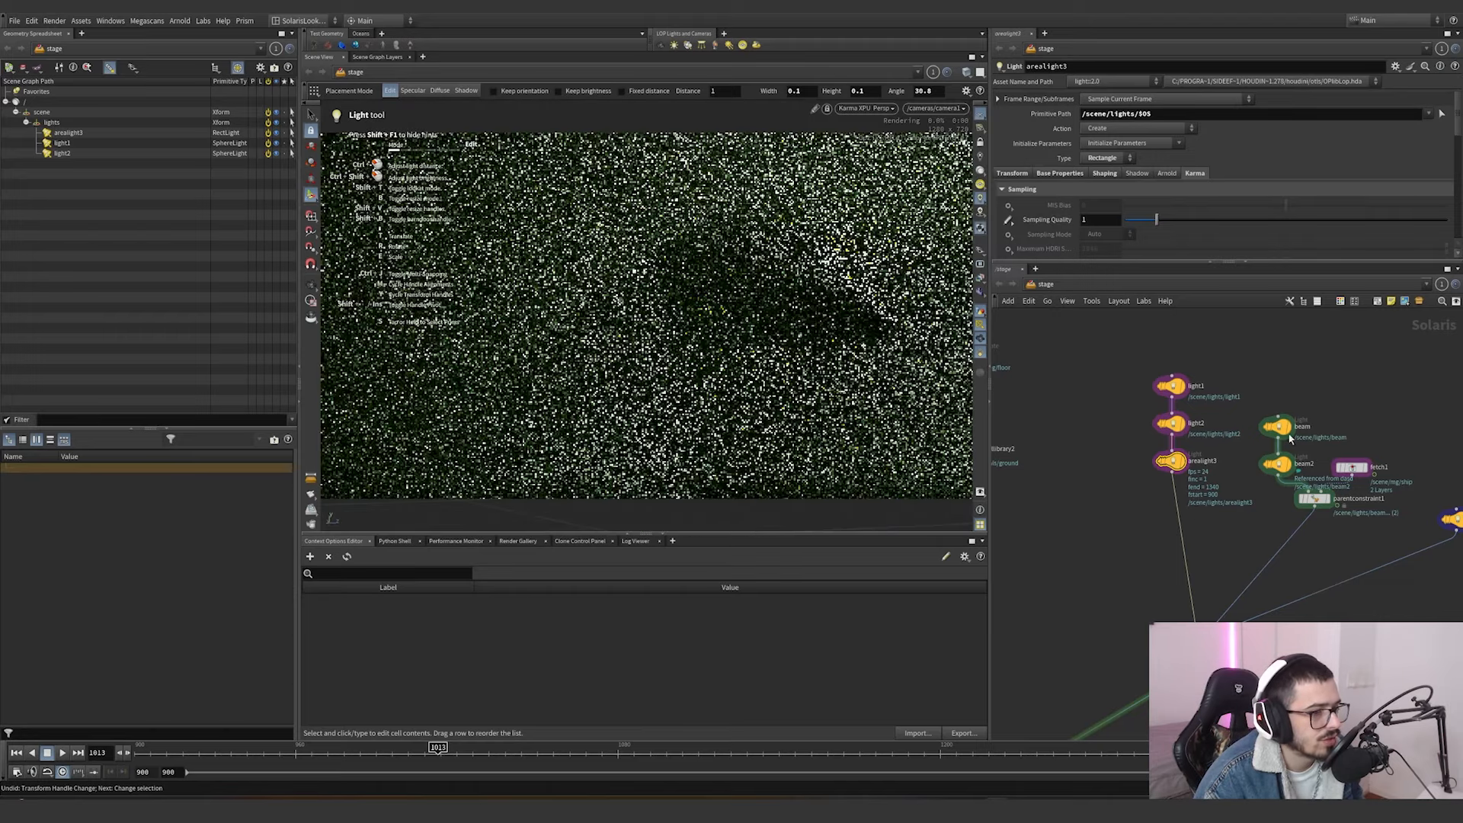
Bypass light1, light2 and arealight3 and select the beam light to isolate the beam lights' contribution in the render.
{"action": "left_click_drag", "start_coordinate": [1328, 364], "coordinate": [1277, 428]}
{"action": "left_click", "coordinate": [1276, 429]}
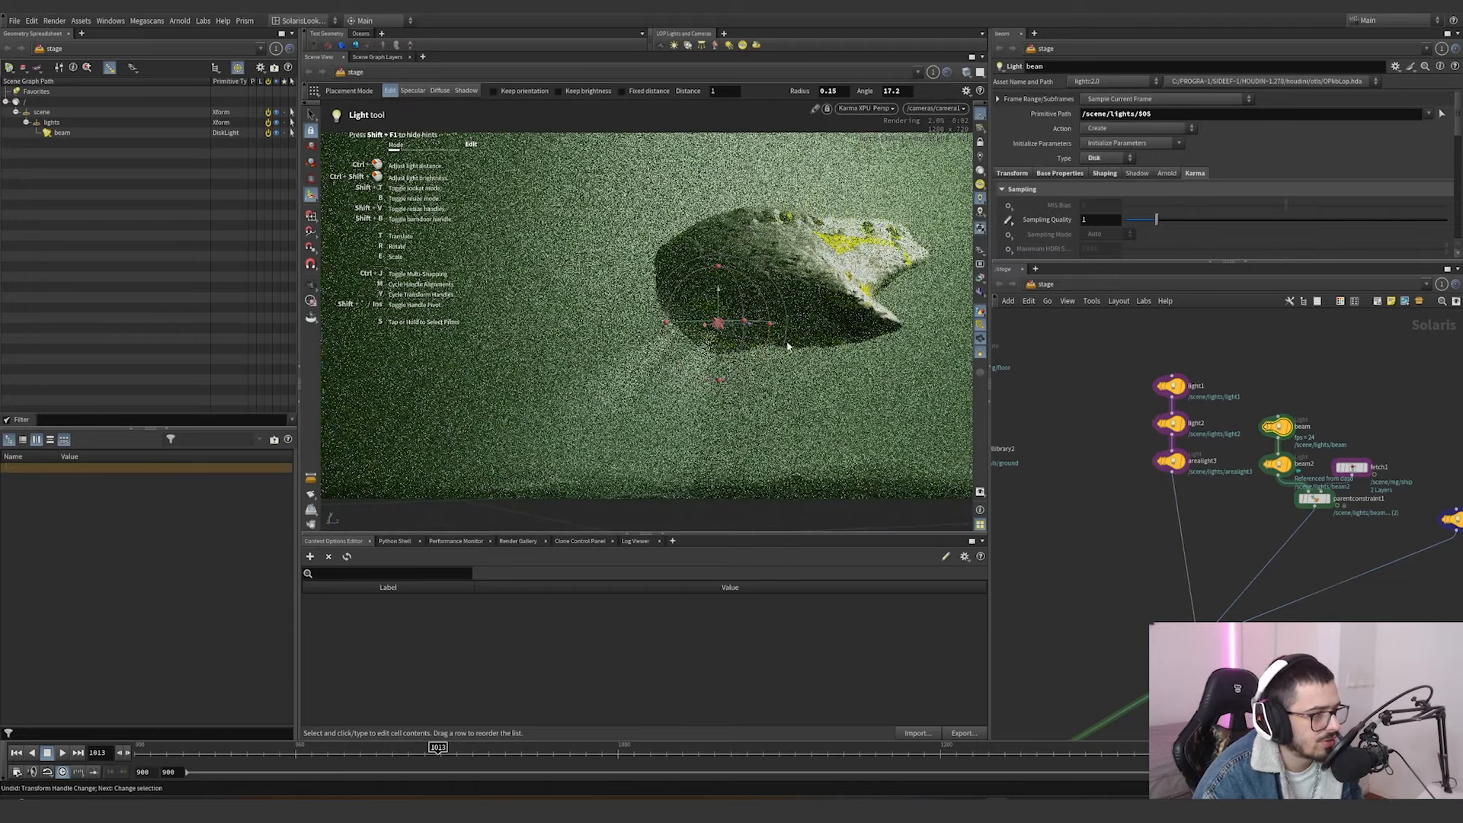
{"action": "left_click_drag", "start_coordinate": [1222, 370], "coordinate": [1148, 480]}
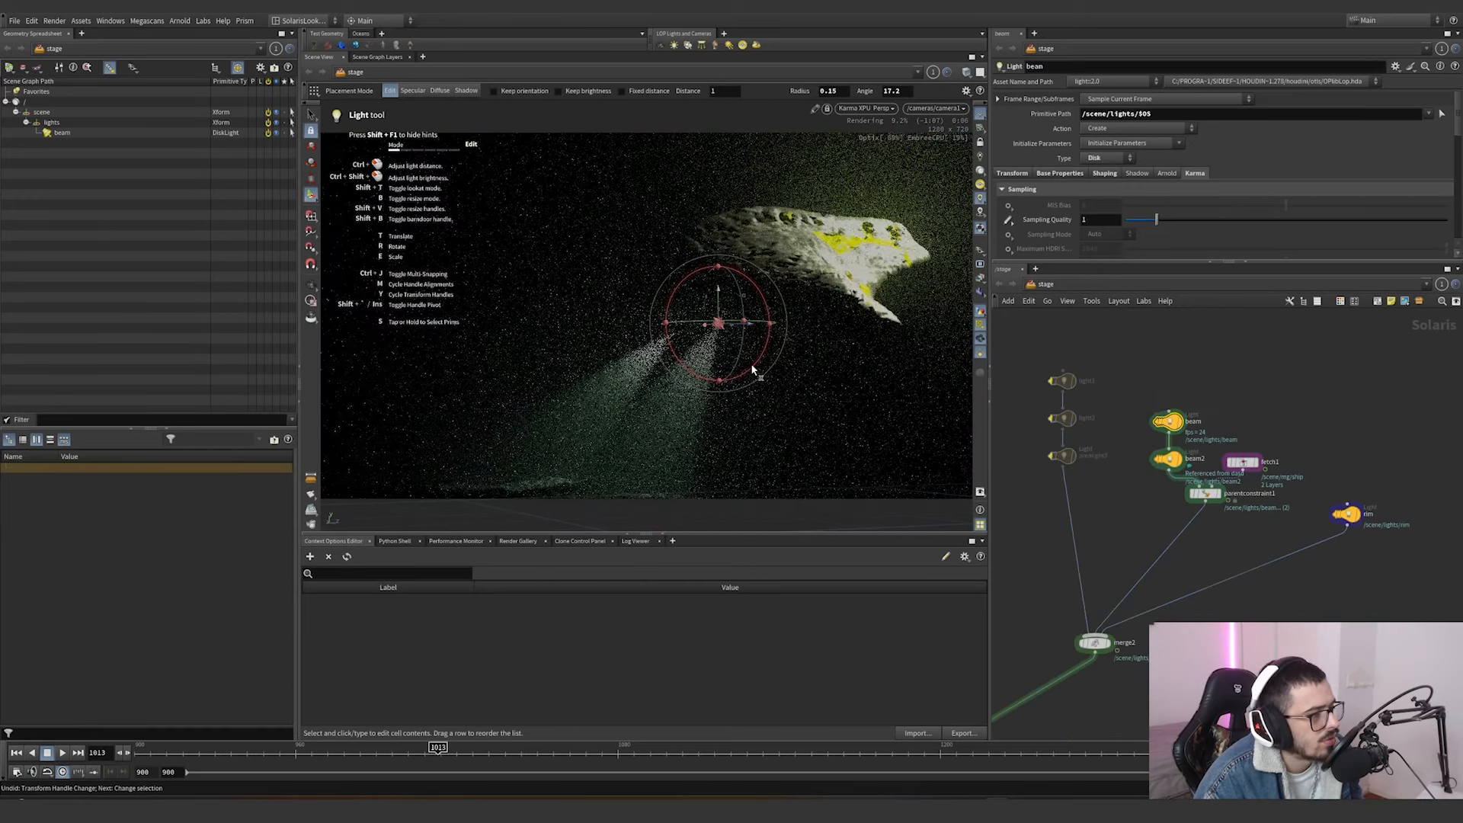
{"action": "left_click_drag", "start_coordinate": [751, 362], "coordinate": [703, 430]}
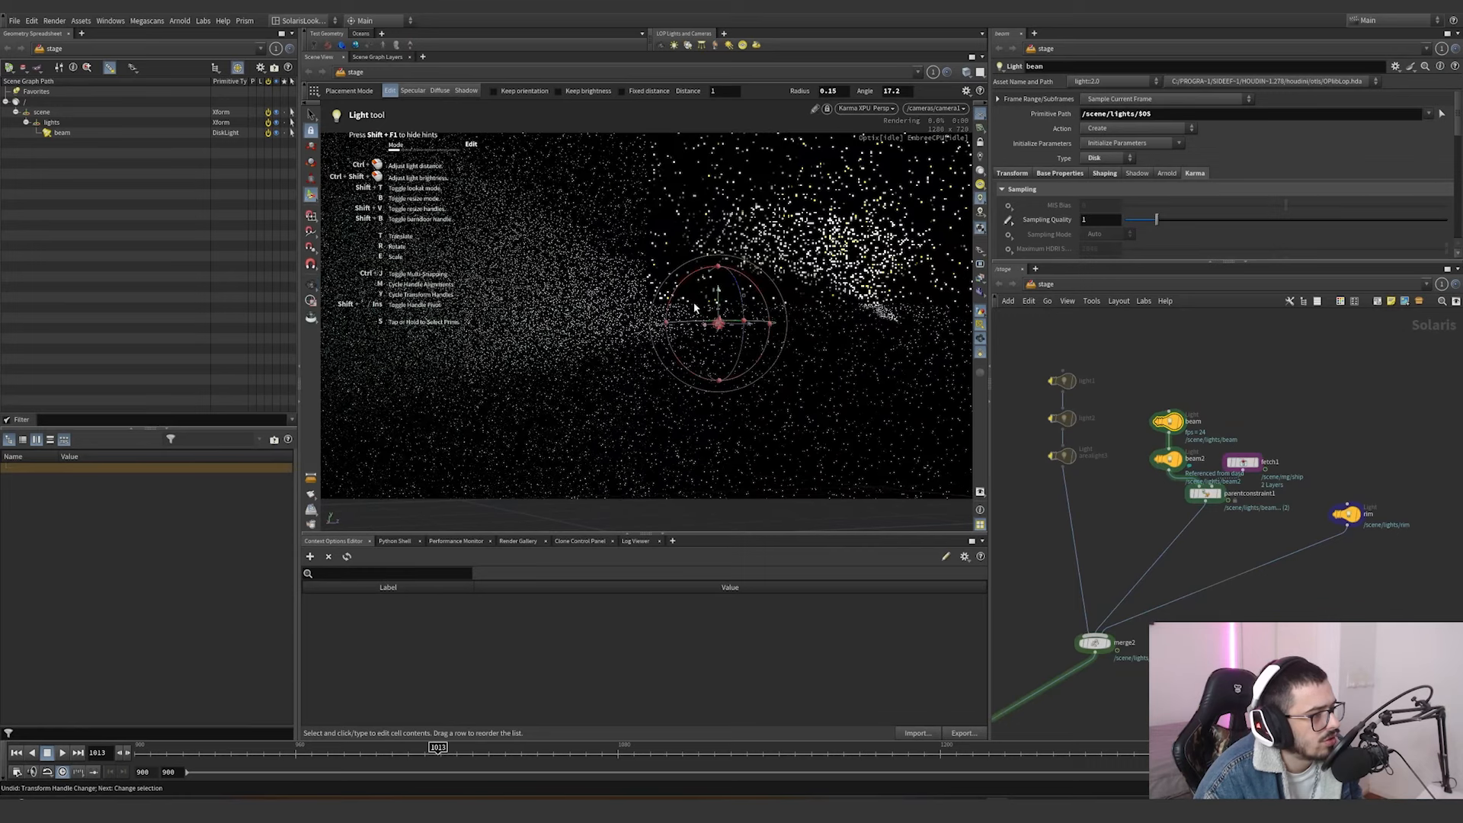
View the beam light from outside the camera, try adjusting it with its viewport handle and undo the trial.
{"action": "left_click_drag", "start_coordinate": [693, 302], "coordinate": [894, 347], "text": "alt"}
{"action": "scroll", "coordinate": [863, 367], "scroll_direction": "down", "scroll_amount": 5}
{"action": "right_click_drag", "start_coordinate": [863, 368], "coordinate": [943, 290], "text": "alt"}
{"action": "left_click_drag", "start_coordinate": [786, 295], "coordinate": [819, 303]}
{"action": "key", "text": "ctrl+z"}
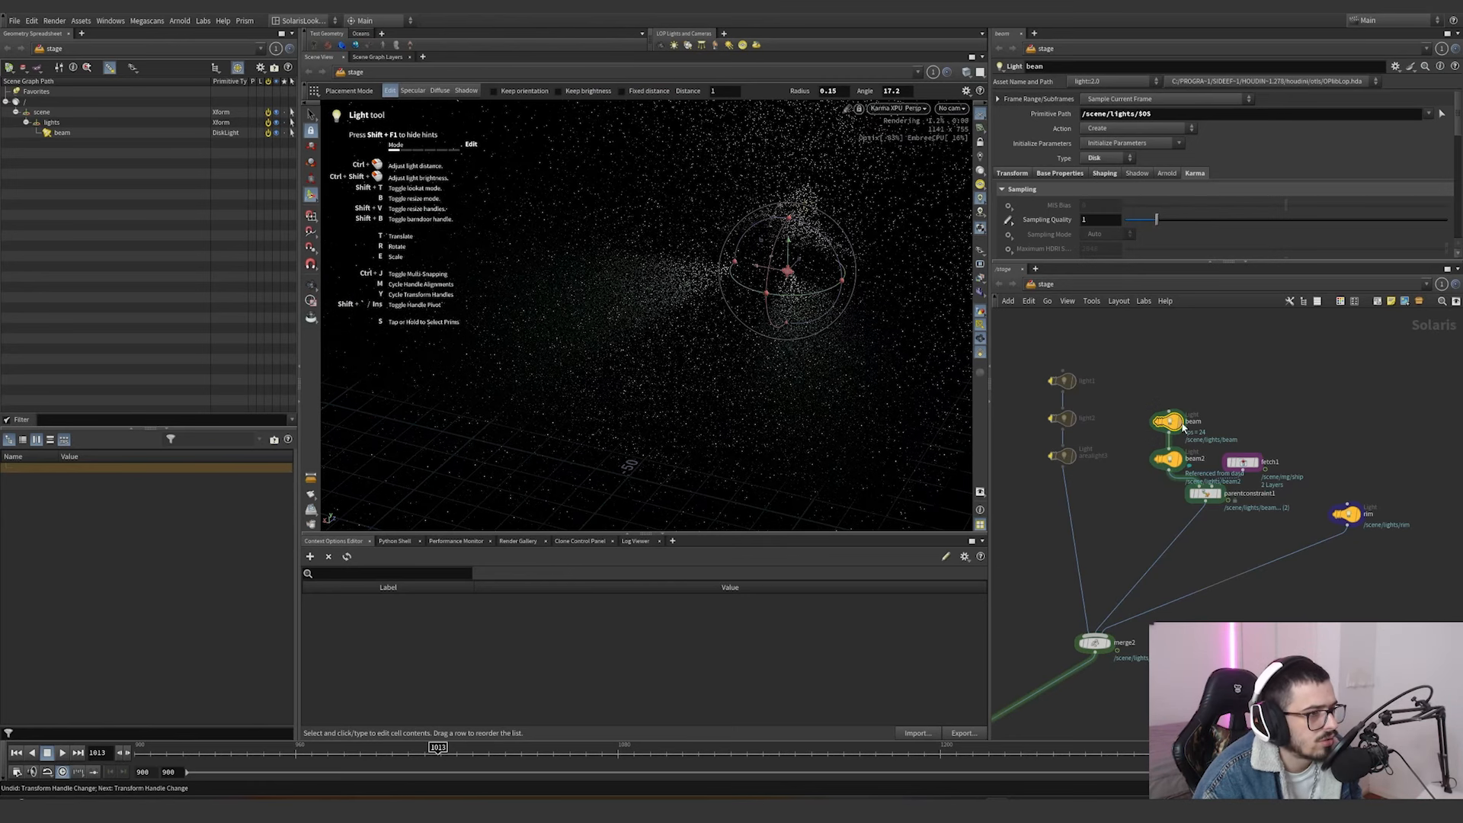
Show dependency links for the selected nodes and inspect the transform expressions linking beam2 to beam.
{"action": "left_click", "coordinate": [1085, 301]}
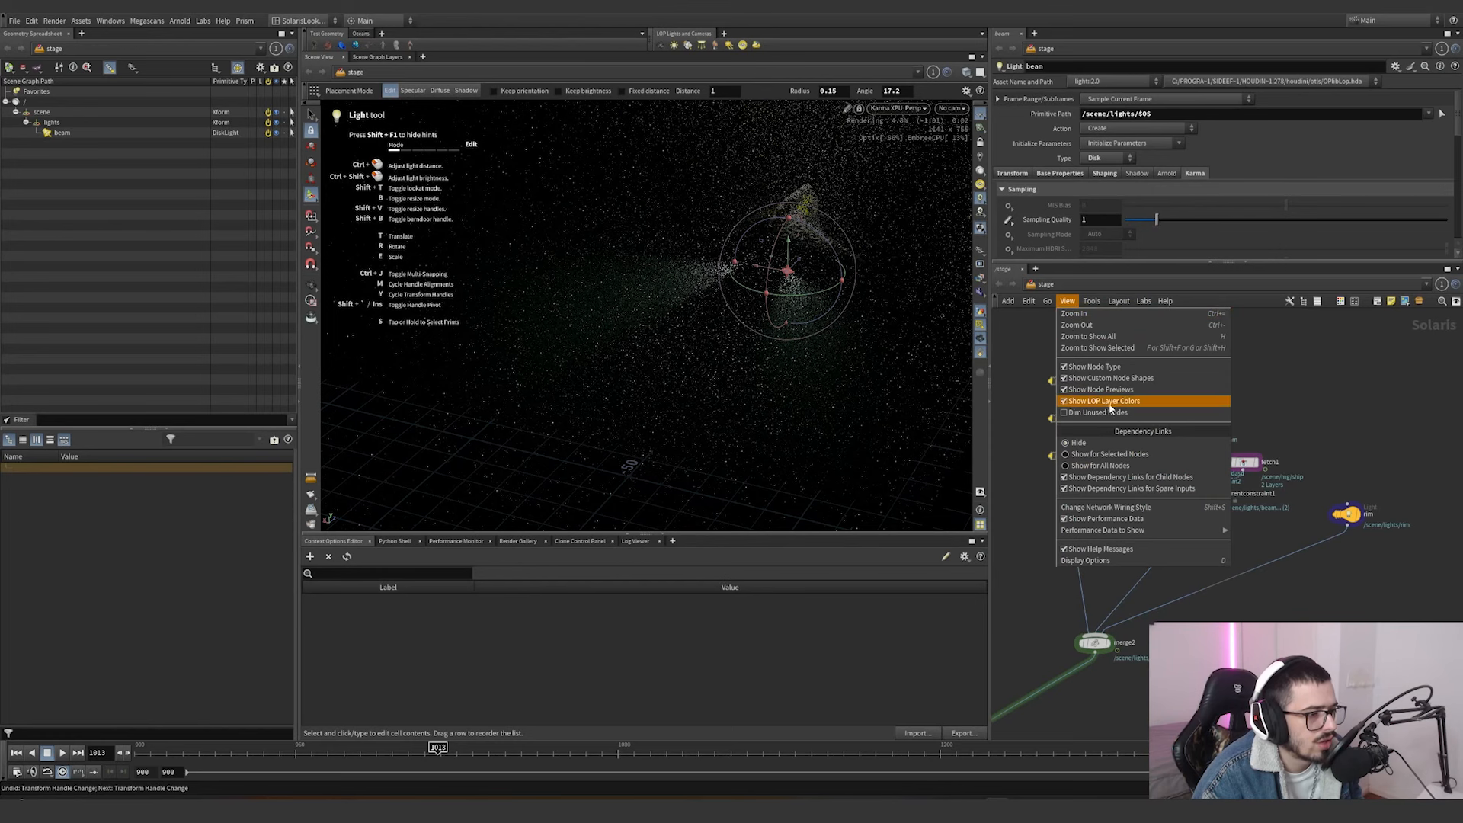
{"action": "mouse_move", "coordinate": [1033, 304]}
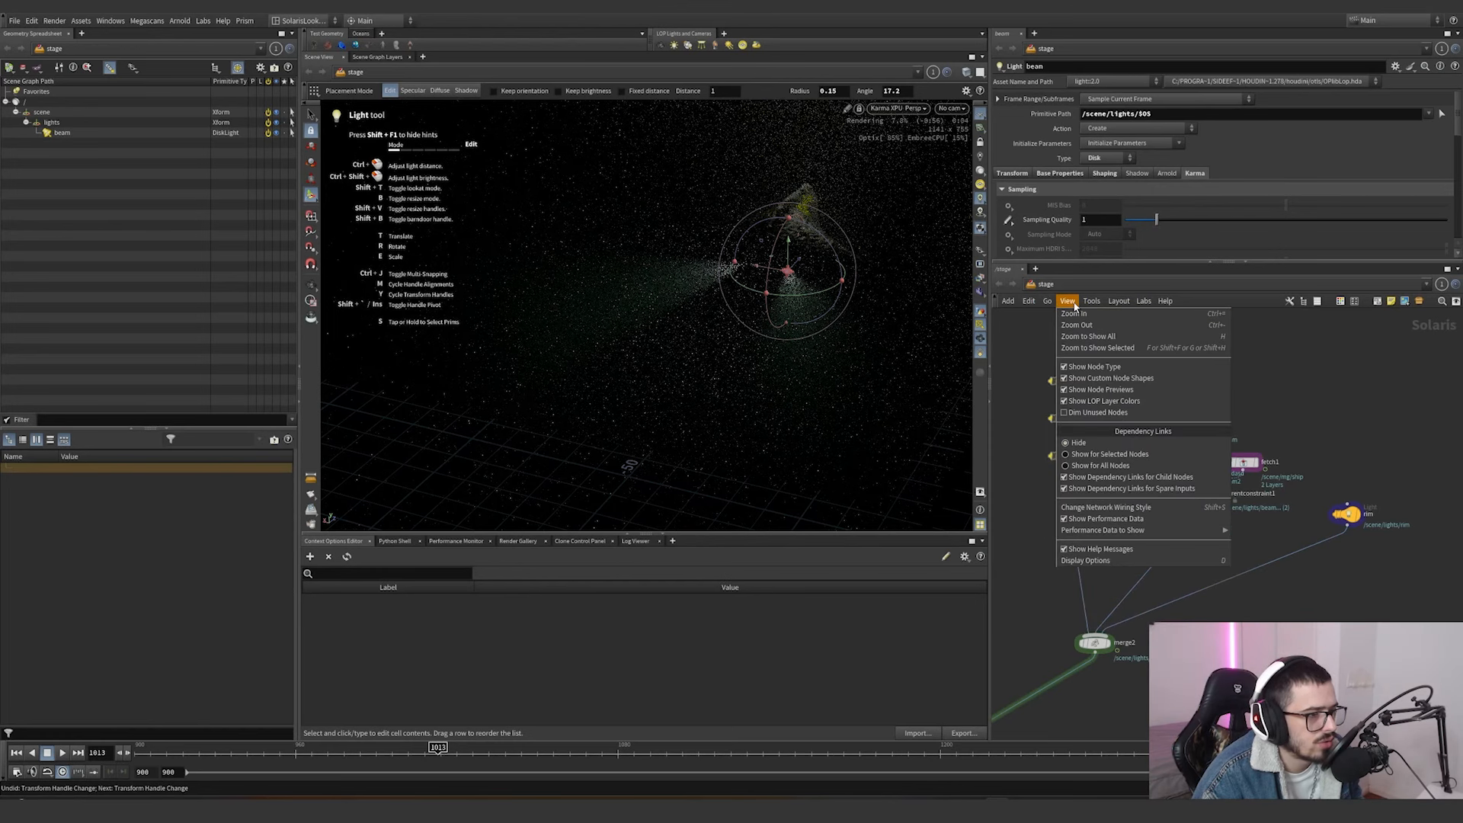
{"action": "left_click", "coordinate": [1099, 457]}
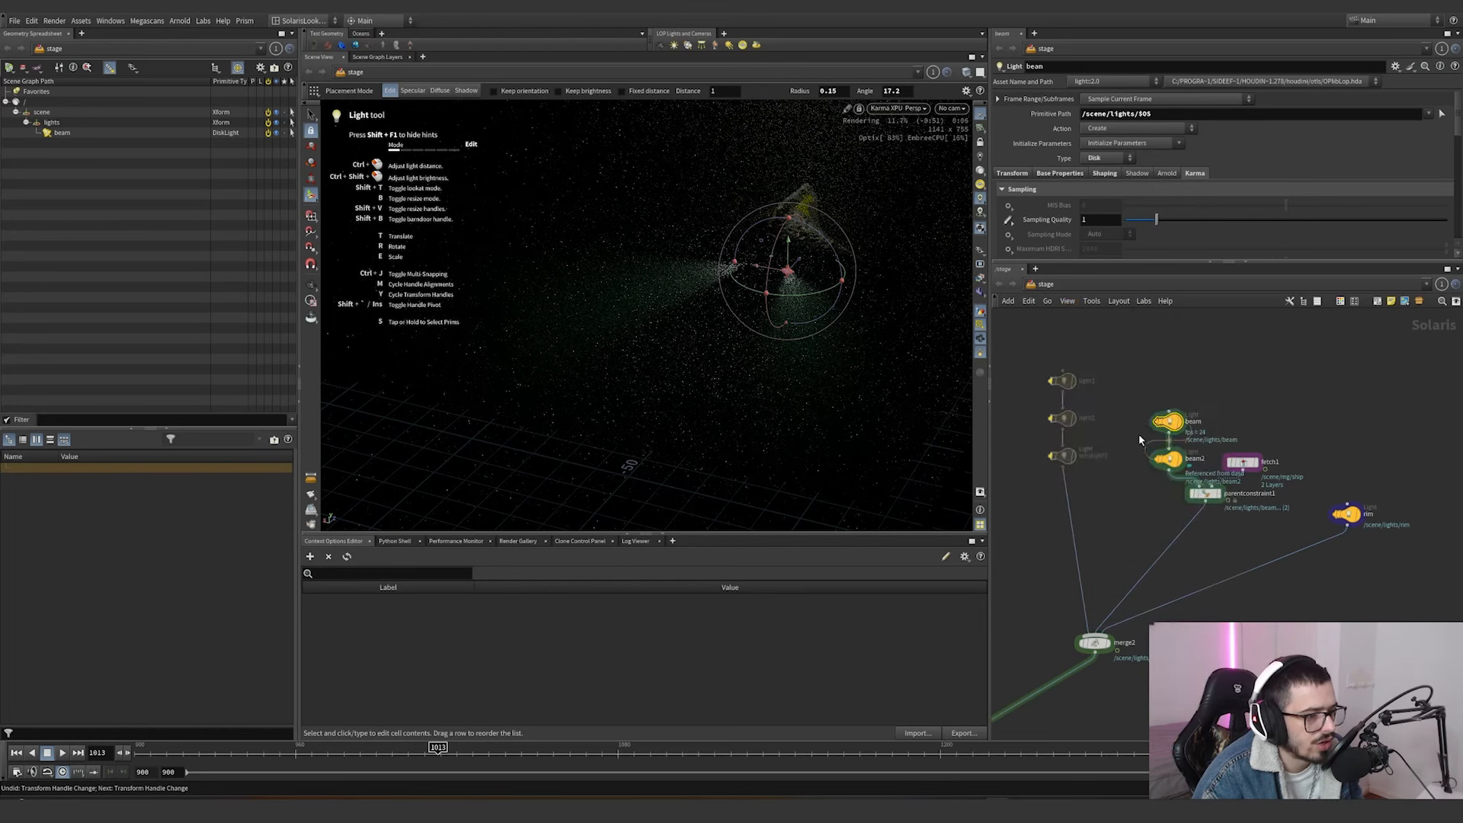
{"action": "left_click", "coordinate": [1011, 174]}
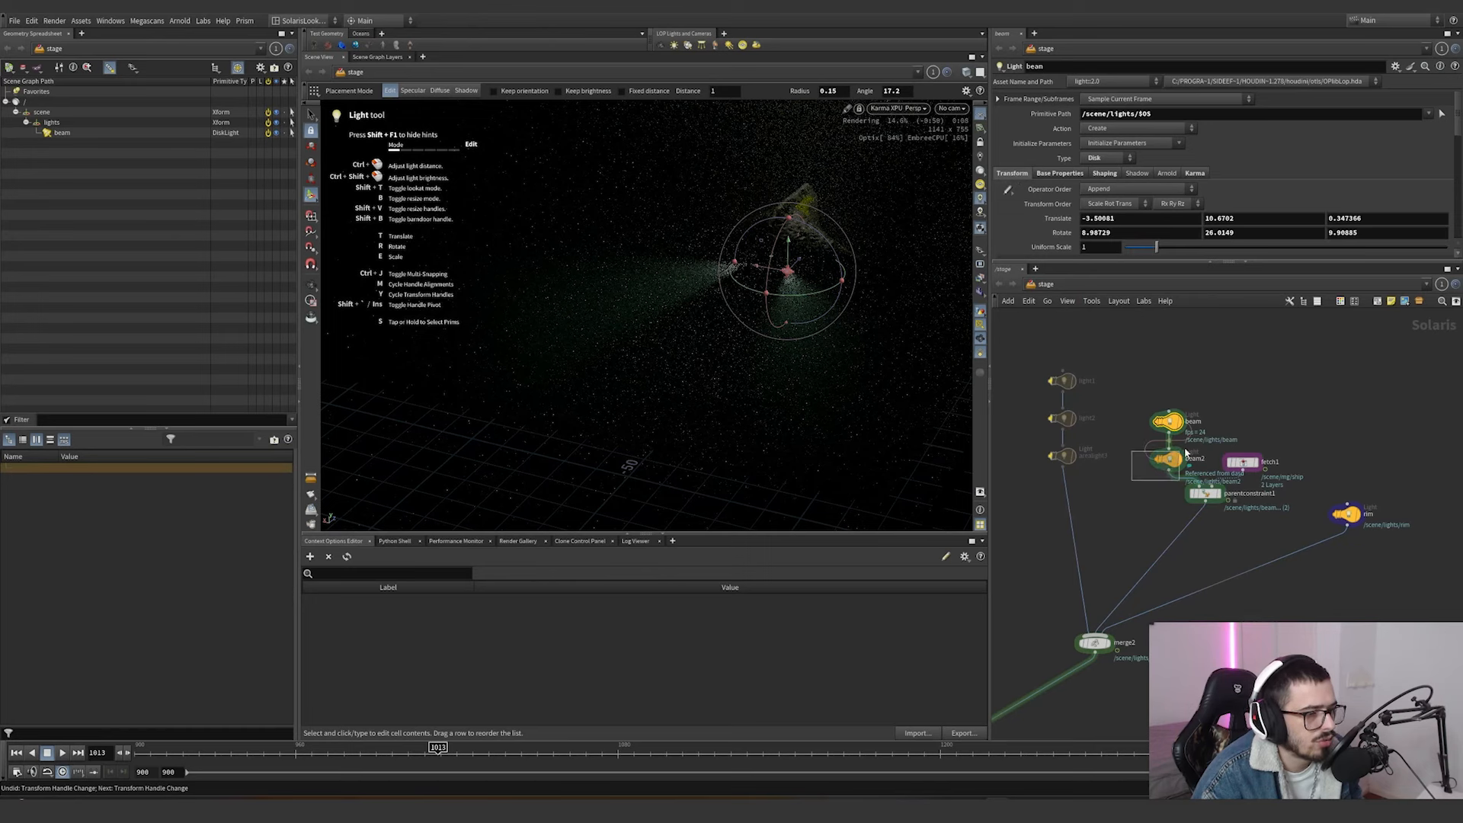
{"action": "left_click", "coordinate": [1185, 453]}
{"action": "left_click", "coordinate": [1012, 173]}
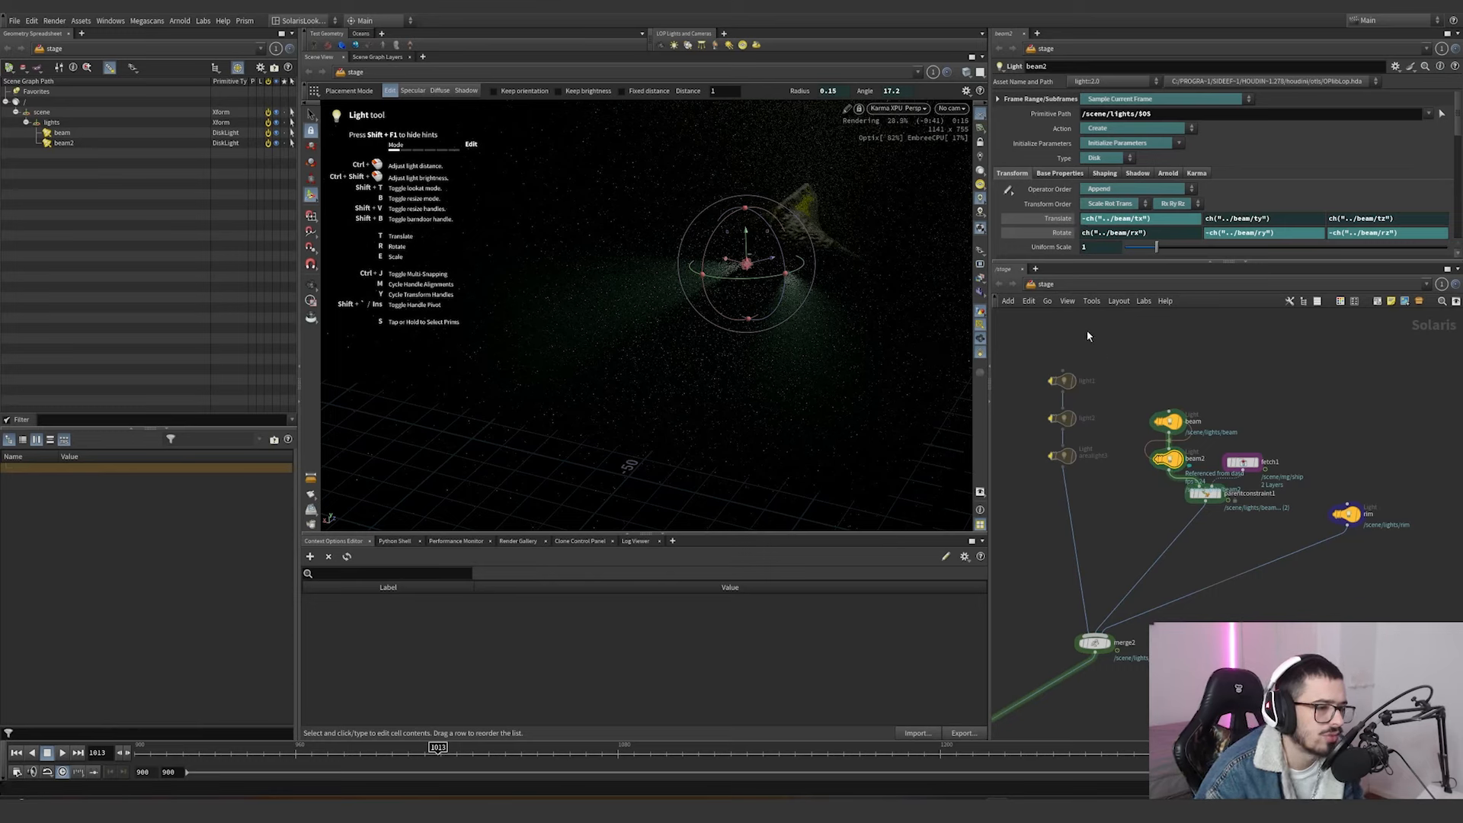
{"action": "left_click", "coordinate": [1049, 233]}
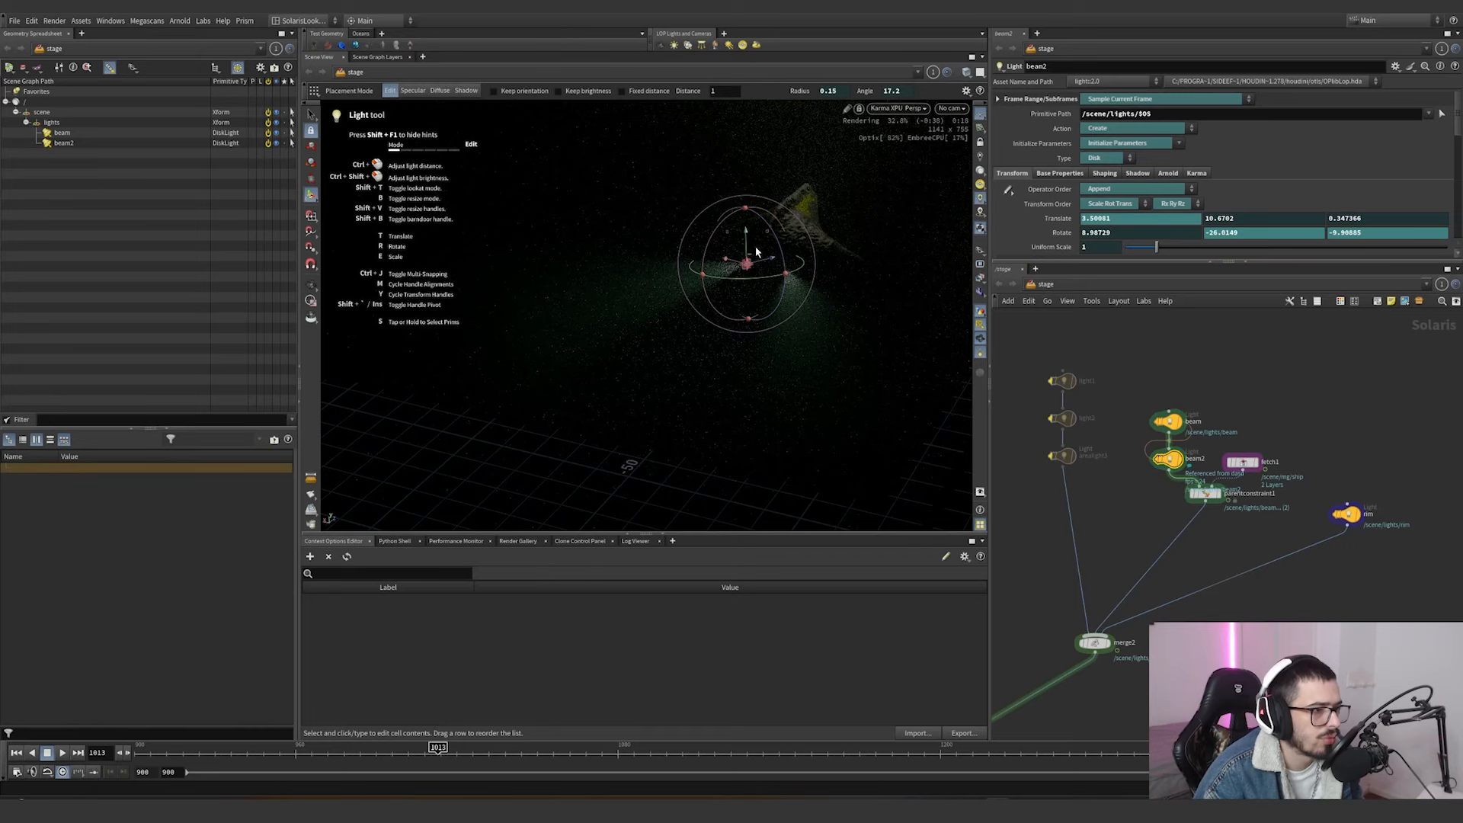
Try moving and rotating beam2 with its viewport handle, undoing each attempt.
{"action": "left_click_drag", "start_coordinate": [747, 246], "coordinate": [760, 198]}
{"action": "key", "text": "ctrl+z"}
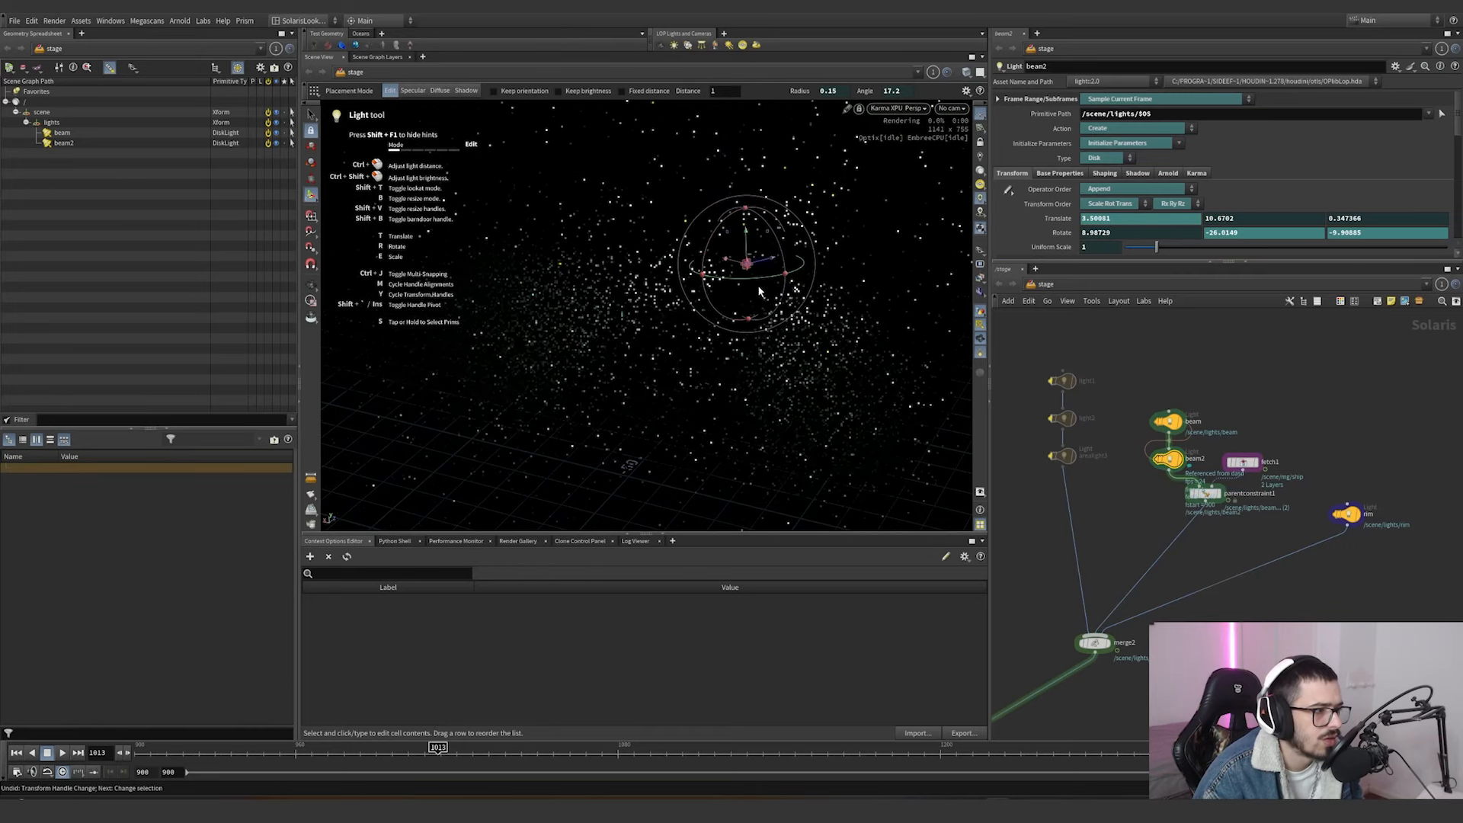
{"action": "left_click_drag", "start_coordinate": [773, 276], "coordinate": [735, 281]}
{"action": "key", "text": "ctrl+z"}
Select the beam light and rotate it freehand to about 5.98, 8.71 and 9.00 degrees.
{"action": "left_click_drag", "start_coordinate": [1151, 400], "coordinate": [1192, 441]}
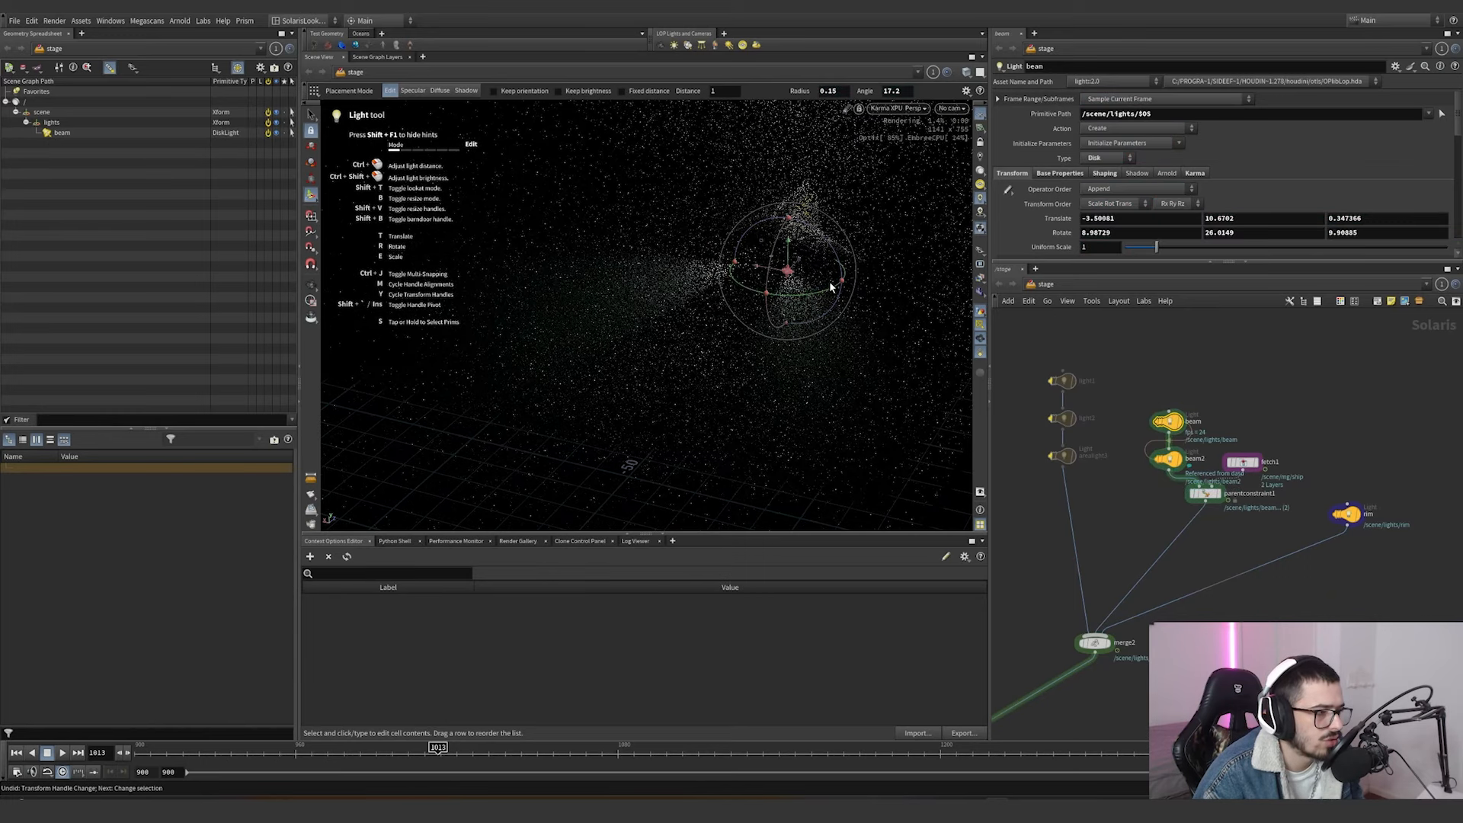
{"action": "mouse_move", "coordinate": [783, 299]}
{"action": "left_mouse_down"}
{"action": "mouse_move", "coordinate": [844, 303]}
{"action": "mouse_move", "coordinate": [812, 302]}
{"action": "mouse_move", "coordinate": [799, 259]}
{"action": "mouse_move", "coordinate": [754, 303]}
{"action": "mouse_move", "coordinate": [836, 253]}
{"action": "mouse_move", "coordinate": [792, 244]}
{"action": "mouse_move", "coordinate": [794, 221]}
{"action": "mouse_move", "coordinate": [793, 288]}
{"action": "mouse_move", "coordinate": [785, 263]}
{"action": "mouse_move", "coordinate": [731, 263]}
{"action": "mouse_move", "coordinate": [799, 282]}
{"action": "left_mouse_up"}
{"action": "key", "text": "ctrl+z"}
Switch the viewport renderer to Houdini VK and display the ship geometry together with the beam light.
{"action": "middle_click_drag", "start_coordinate": [1140, 507], "coordinate": [1097, 473]}
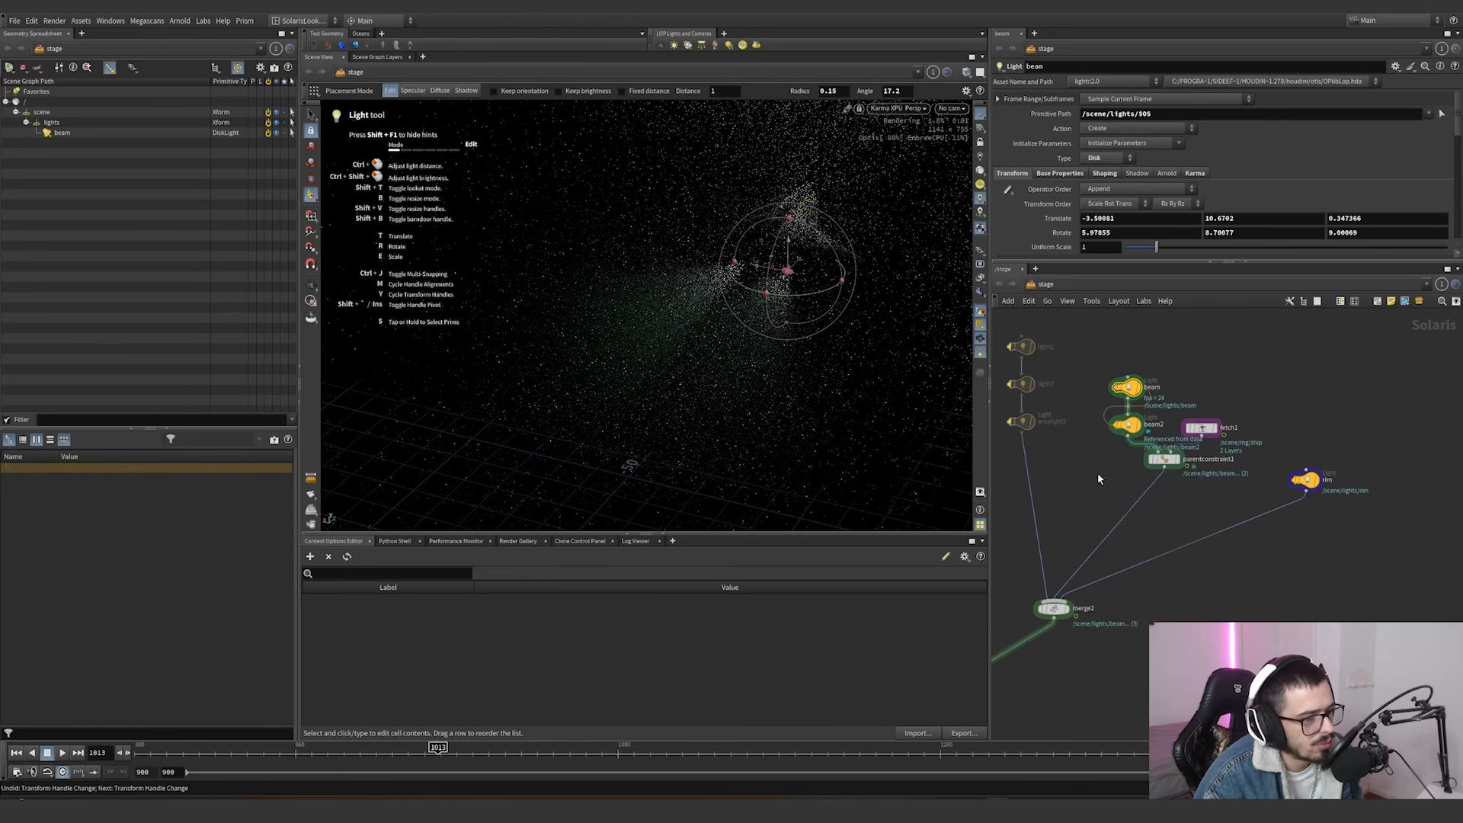
{"action": "middle_click_drag", "start_coordinate": [1189, 498], "coordinate": [1205, 509]}
{"action": "scroll", "coordinate": [1205, 503], "scroll_direction": "up", "scroll_amount": 3}
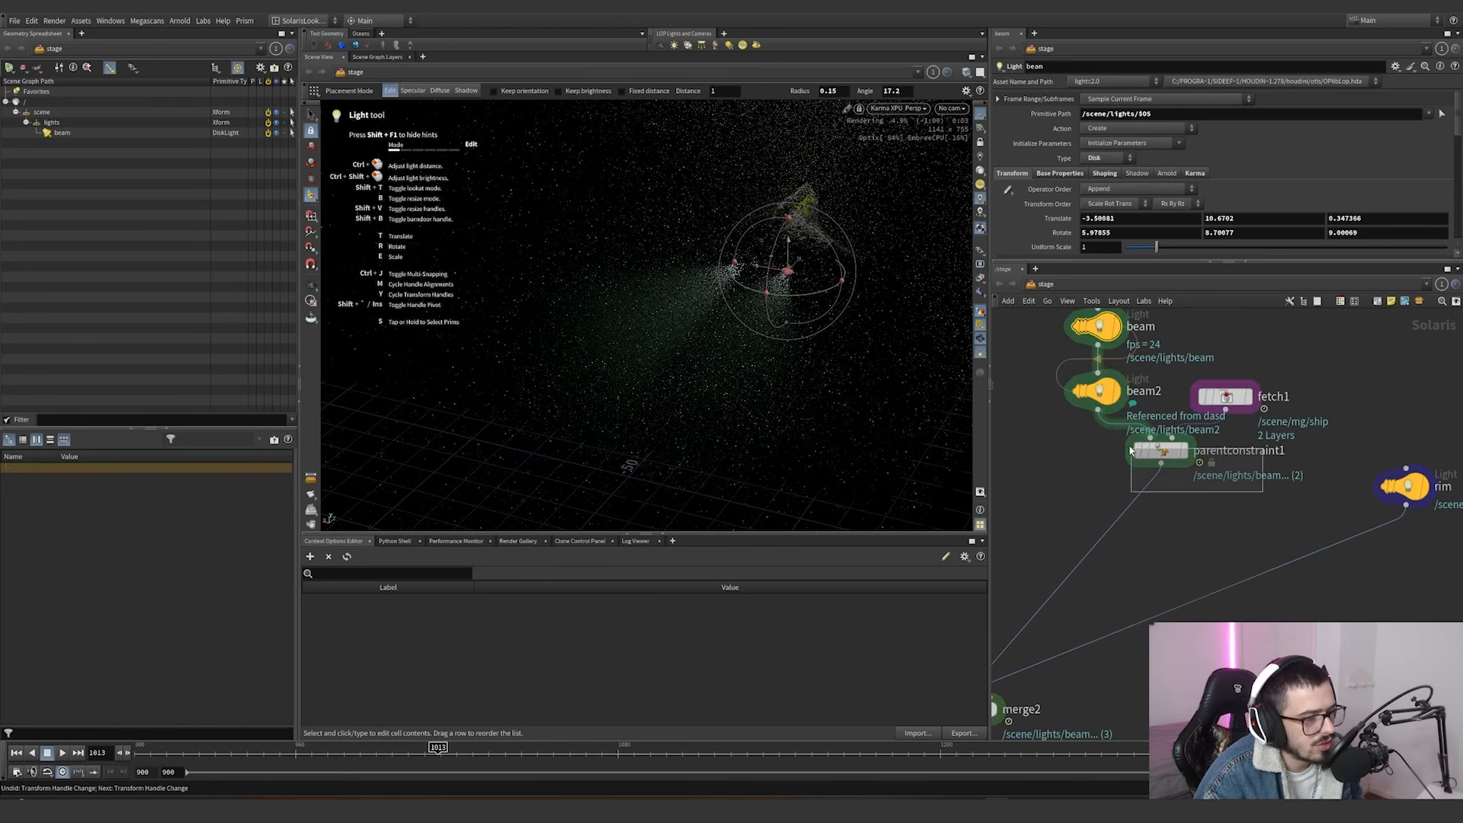
{"action": "scroll", "coordinate": [1202, 501], "scroll_direction": "down", "scroll_amount": 4}
{"action": "middle_click_drag", "start_coordinate": [1016, 486], "coordinate": [1183, 431]}
{"action": "scroll", "coordinate": [1183, 431], "scroll_direction": "down", "scroll_amount": 2}
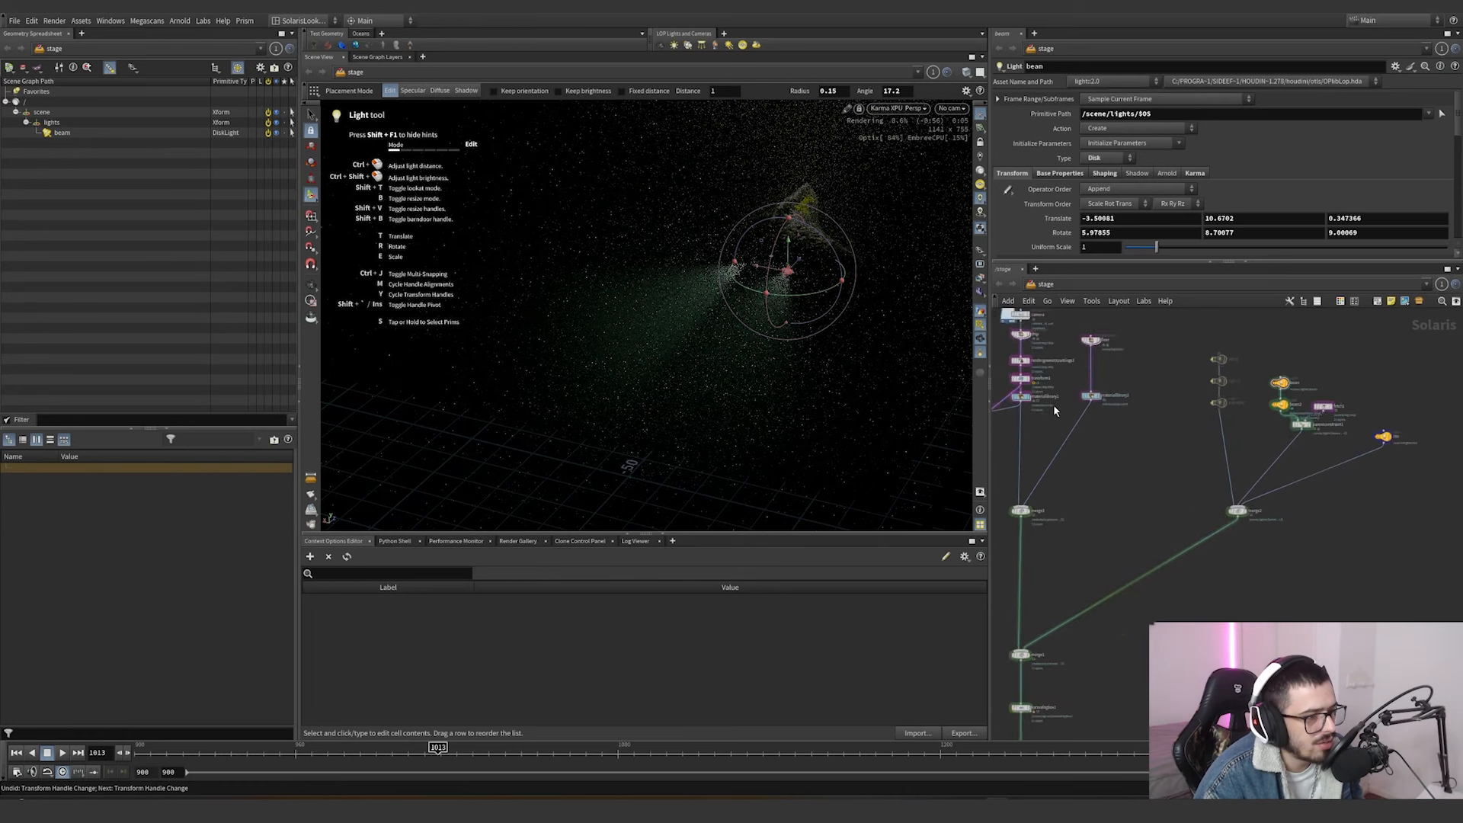
{"action": "scroll", "coordinate": [1052, 404], "scroll_direction": "up", "scroll_amount": 1}
{"action": "middle_click_drag", "start_coordinate": [1047, 403], "coordinate": [1137, 404]}
{"action": "scroll", "coordinate": [1140, 403], "scroll_direction": "up", "scroll_amount": 1}
{"action": "scroll", "coordinate": [1153, 503], "scroll_direction": "down", "scroll_amount": 3}
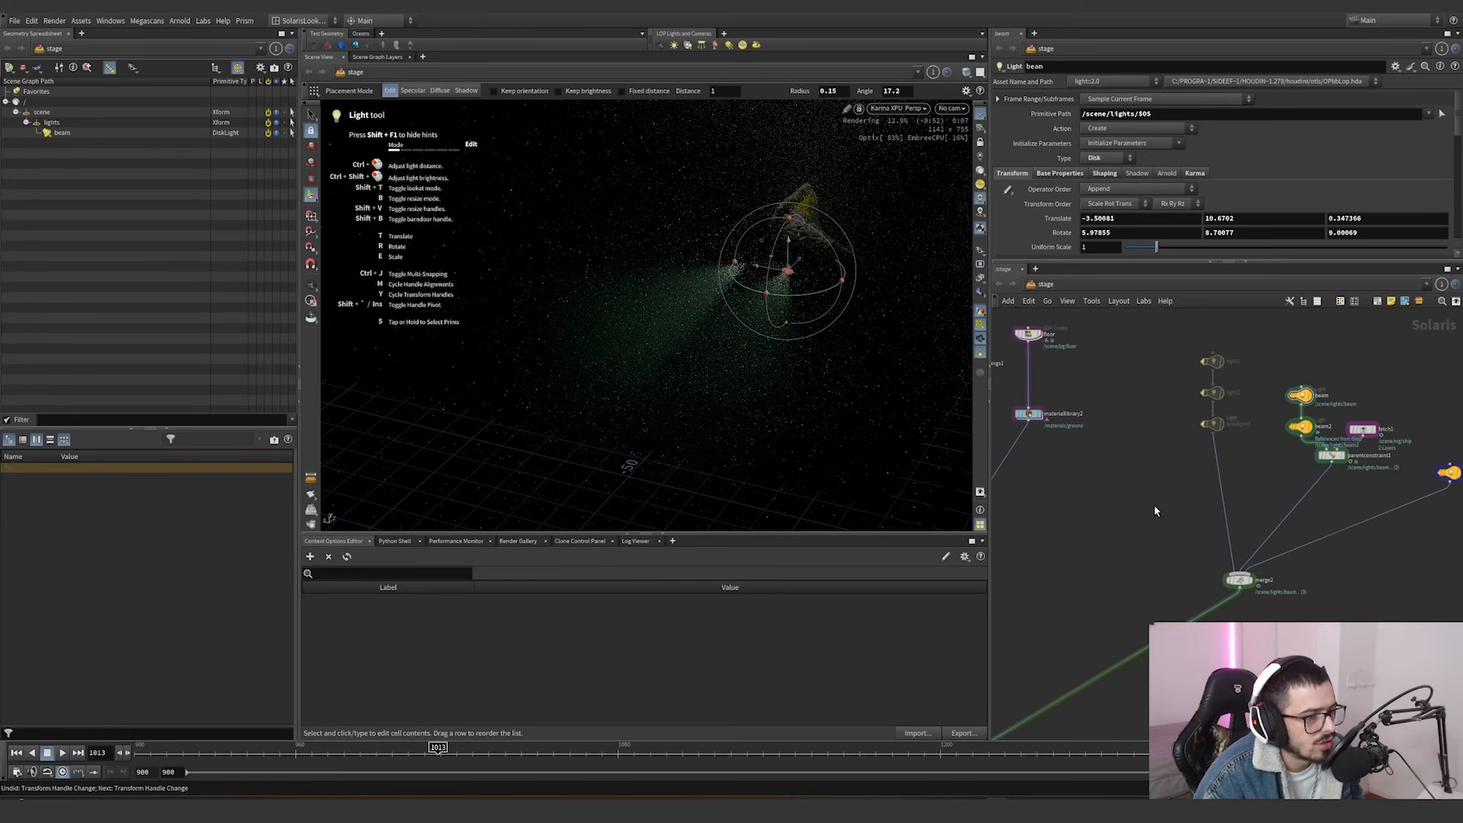
{"action": "left_click", "coordinate": [897, 108]}
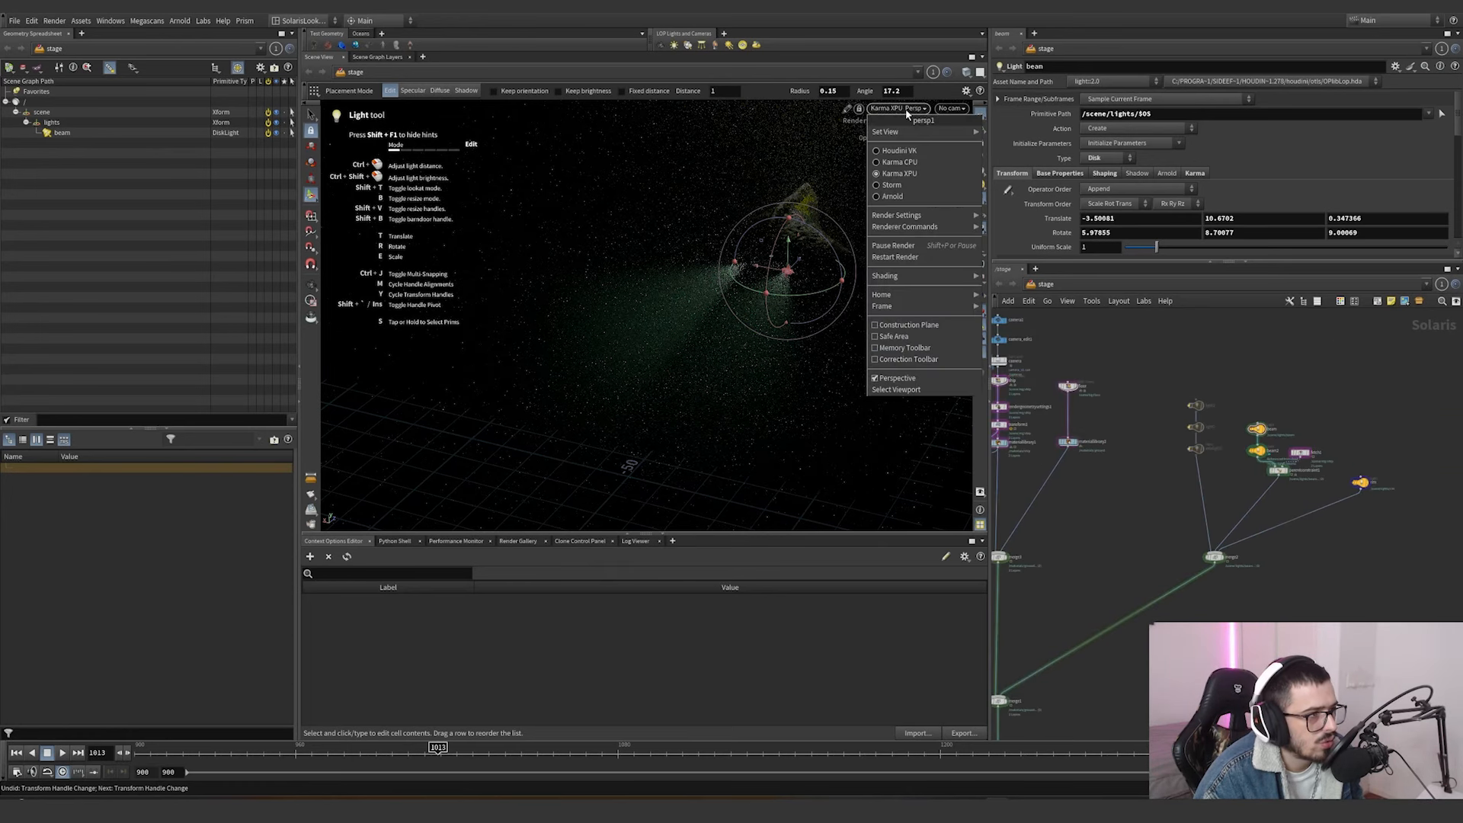
{"action": "left_click", "coordinate": [903, 150]}
{"action": "scroll", "coordinate": [1139, 432], "scroll_direction": "up", "scroll_amount": 3}
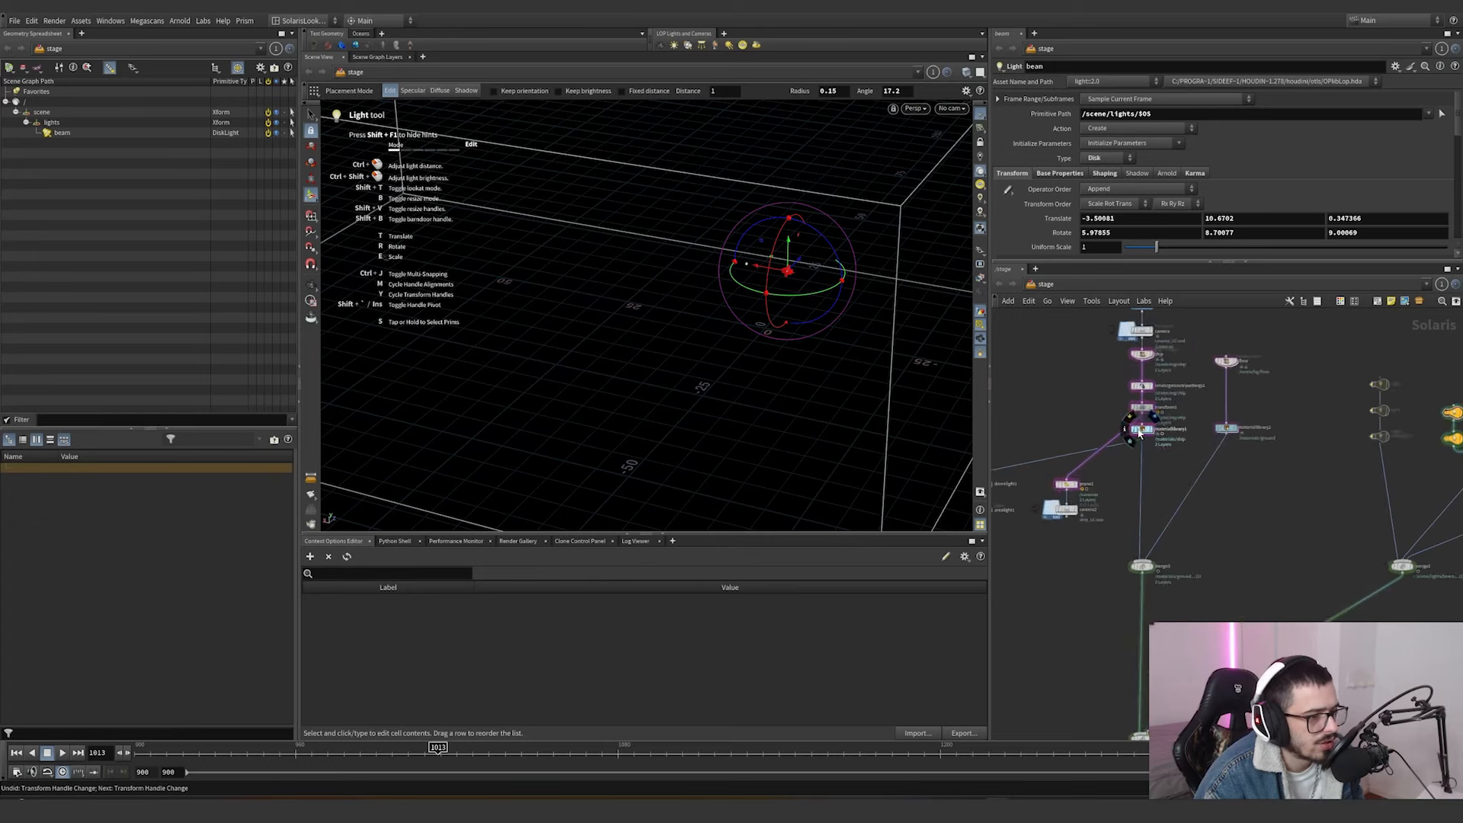
{"action": "middle_click_drag", "start_coordinate": [1432, 483], "coordinate": [1292, 500]}
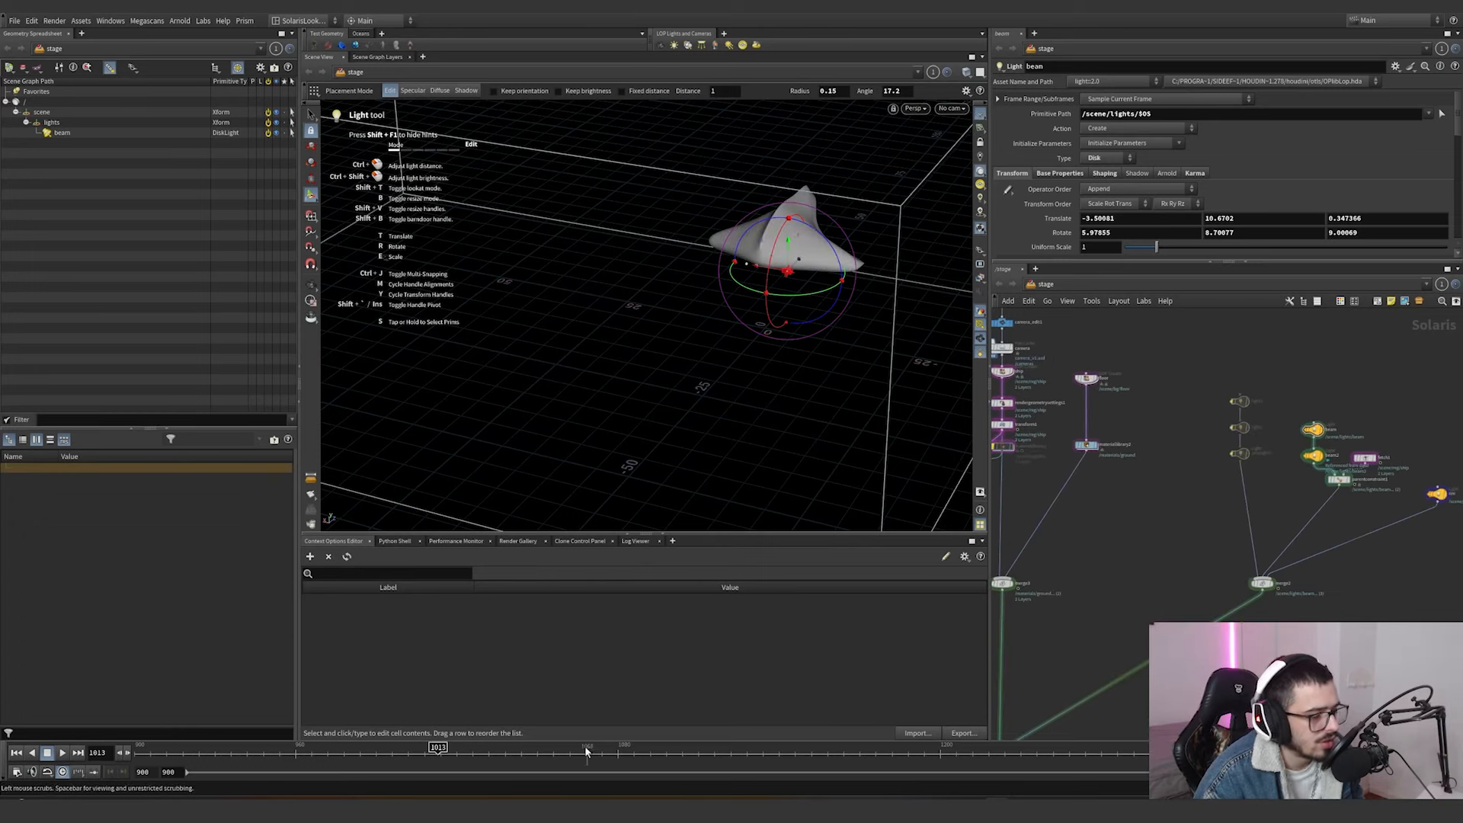
Scrub the timeline and view the beam lights close up to check how they follow the ship.
{"action": "left_click_drag", "start_coordinate": [662, 736], "coordinate": [1029, 648]}
{"action": "right_click_drag", "start_coordinate": [818, 254], "coordinate": [780, 691], "text": "alt"}
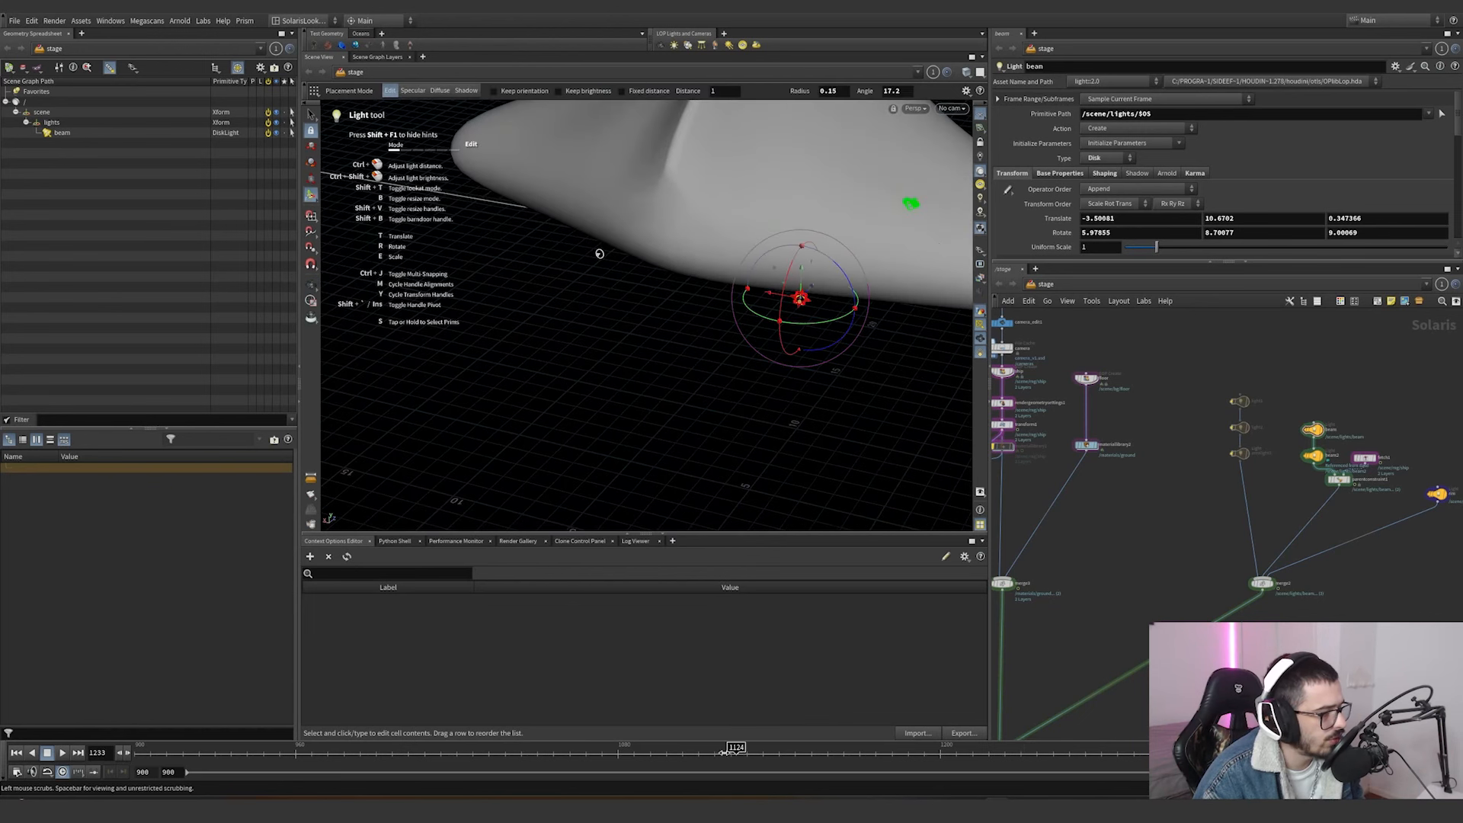
{"action": "scroll", "coordinate": [1415, 474], "scroll_direction": "up", "scroll_amount": 2}
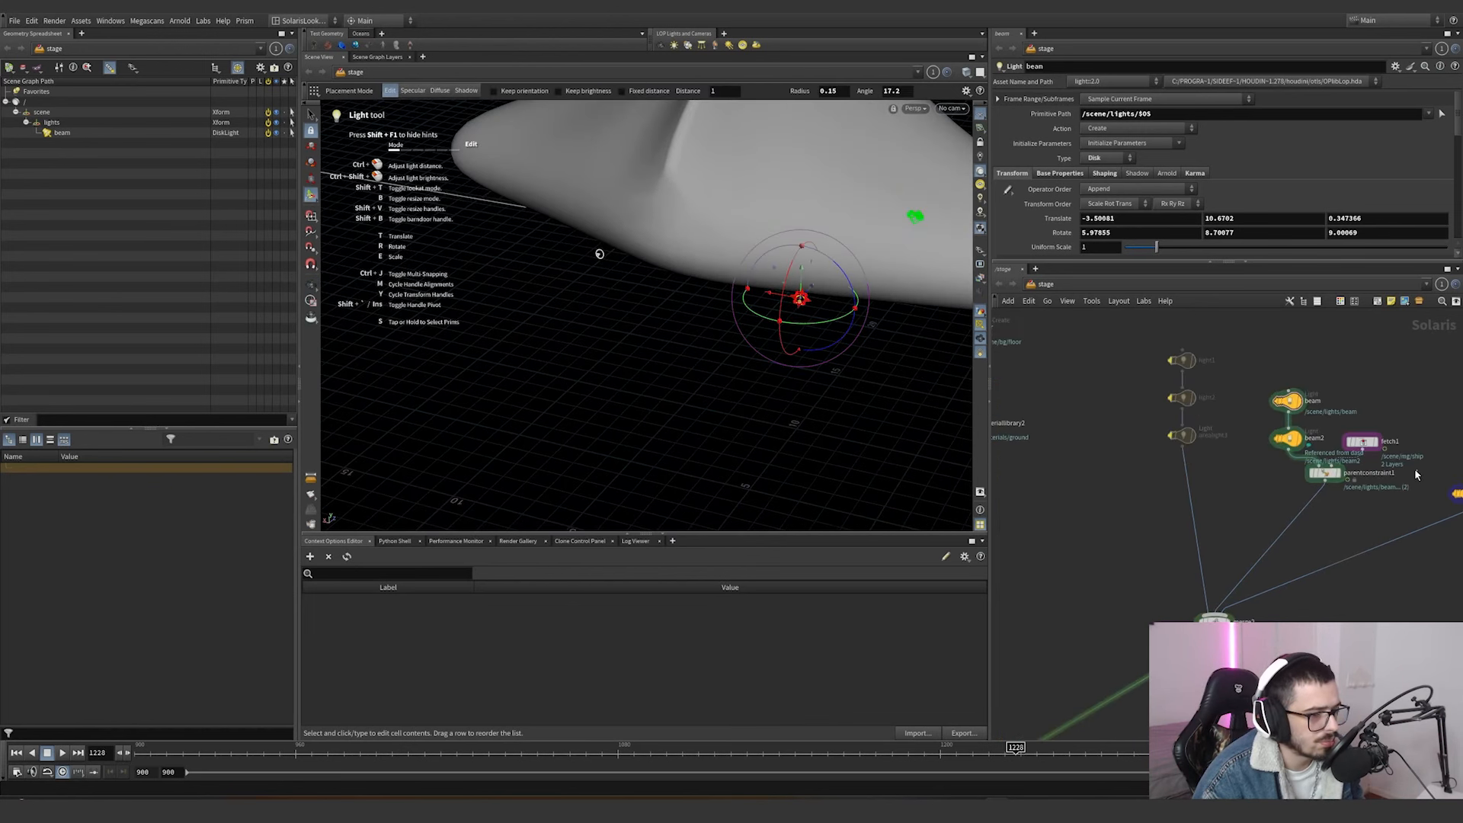
Inspect the LOP path of fetch1 and the source primitives of parentconstraint1.
{"action": "left_click_drag", "start_coordinate": [1415, 474], "coordinate": [1321, 443]}
{"action": "scroll", "coordinate": [1283, 499], "scroll_direction": "down", "scroll_amount": 3}
{"action": "middle_click_drag", "start_coordinate": [1043, 472], "coordinate": [1133, 483]}
{"action": "scroll", "coordinate": [1133, 483], "scroll_direction": "up", "scroll_amount": 3}
{"action": "middle_click_drag", "start_coordinate": [1277, 515], "coordinate": [869, 511]}
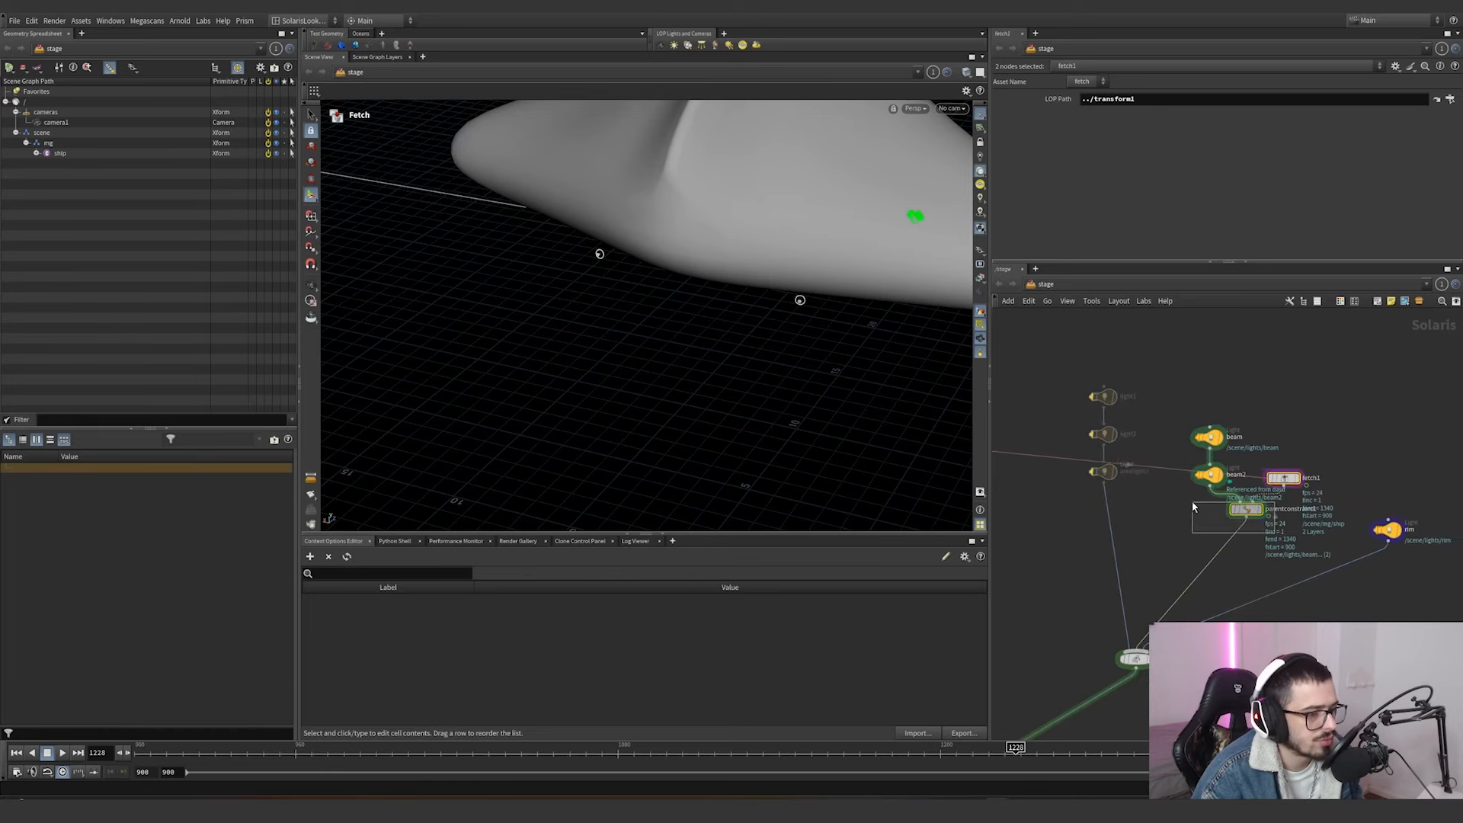
{"action": "left_click_drag", "start_coordinate": [1193, 503], "coordinate": [1194, 508]}
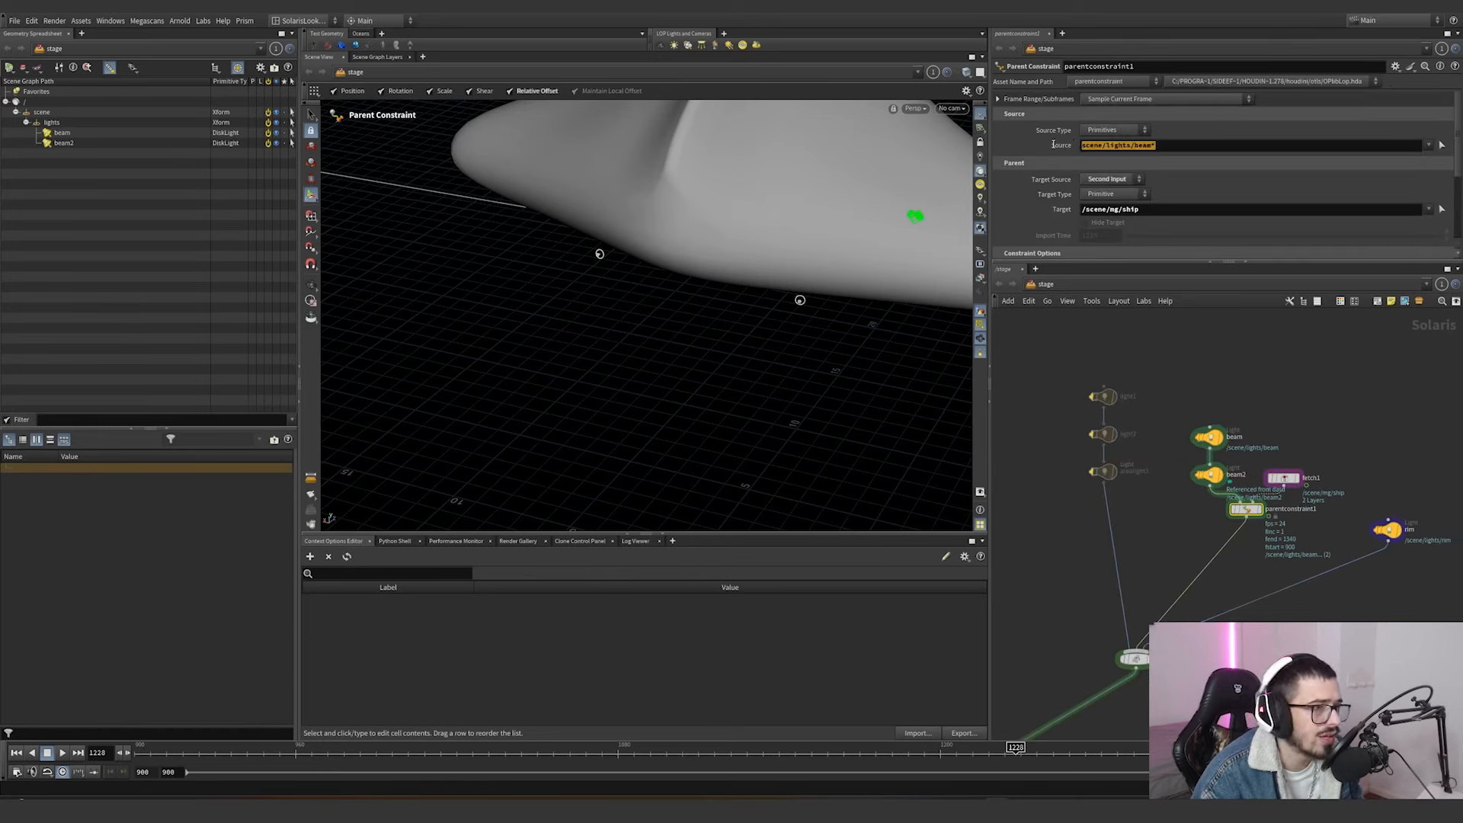
{"action": "left_click_drag", "start_coordinate": [1053, 145], "coordinate": [1052, 144]}
Enlarge the parameter area and review parentconstraint1's target primitive and its Relative Offset frame options.
{"action": "left_click_drag", "start_coordinate": [1169, 428], "coordinate": [1210, 509]}
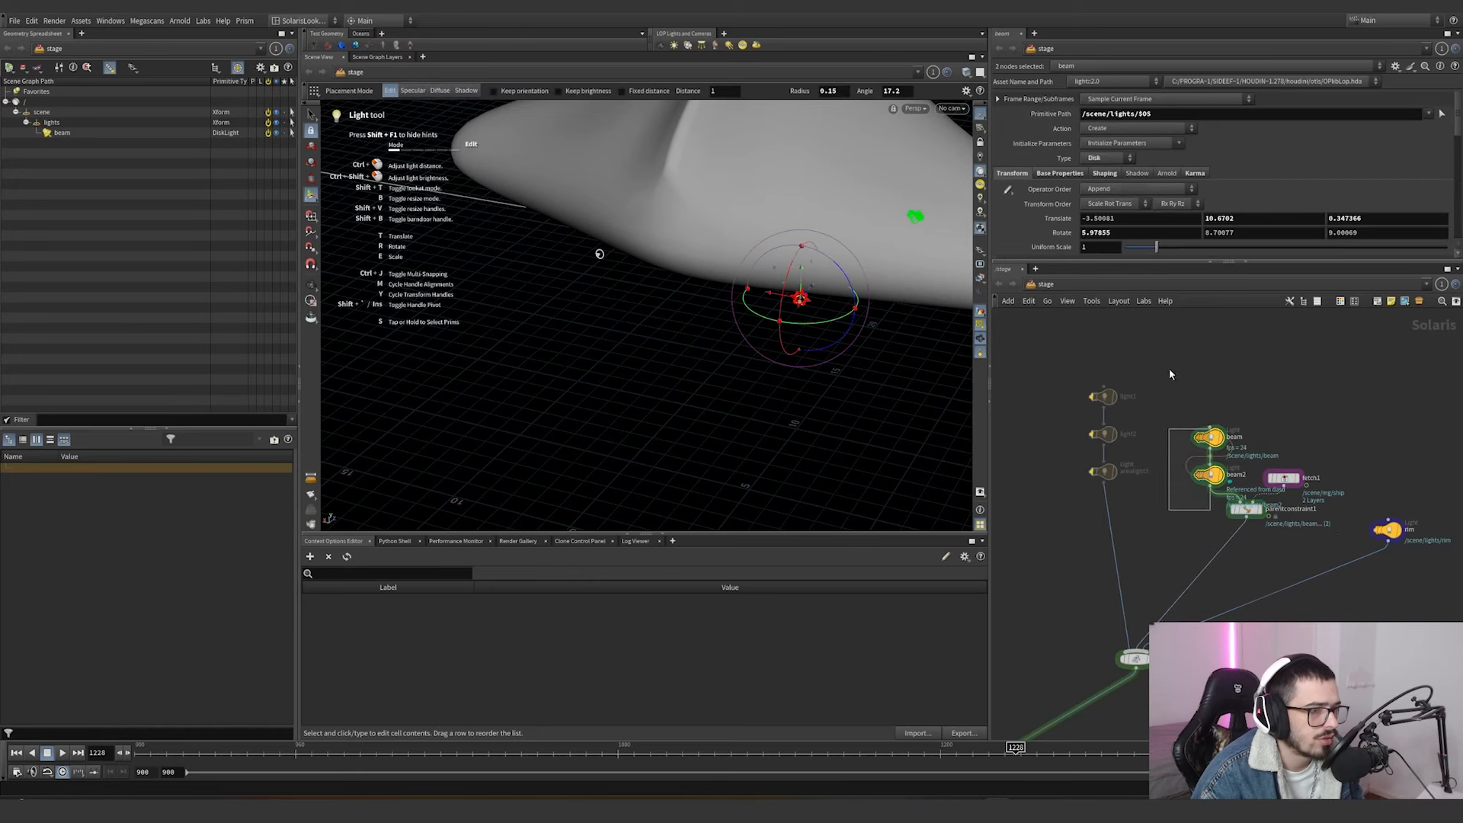
{"action": "left_click", "coordinate": [1213, 264]}
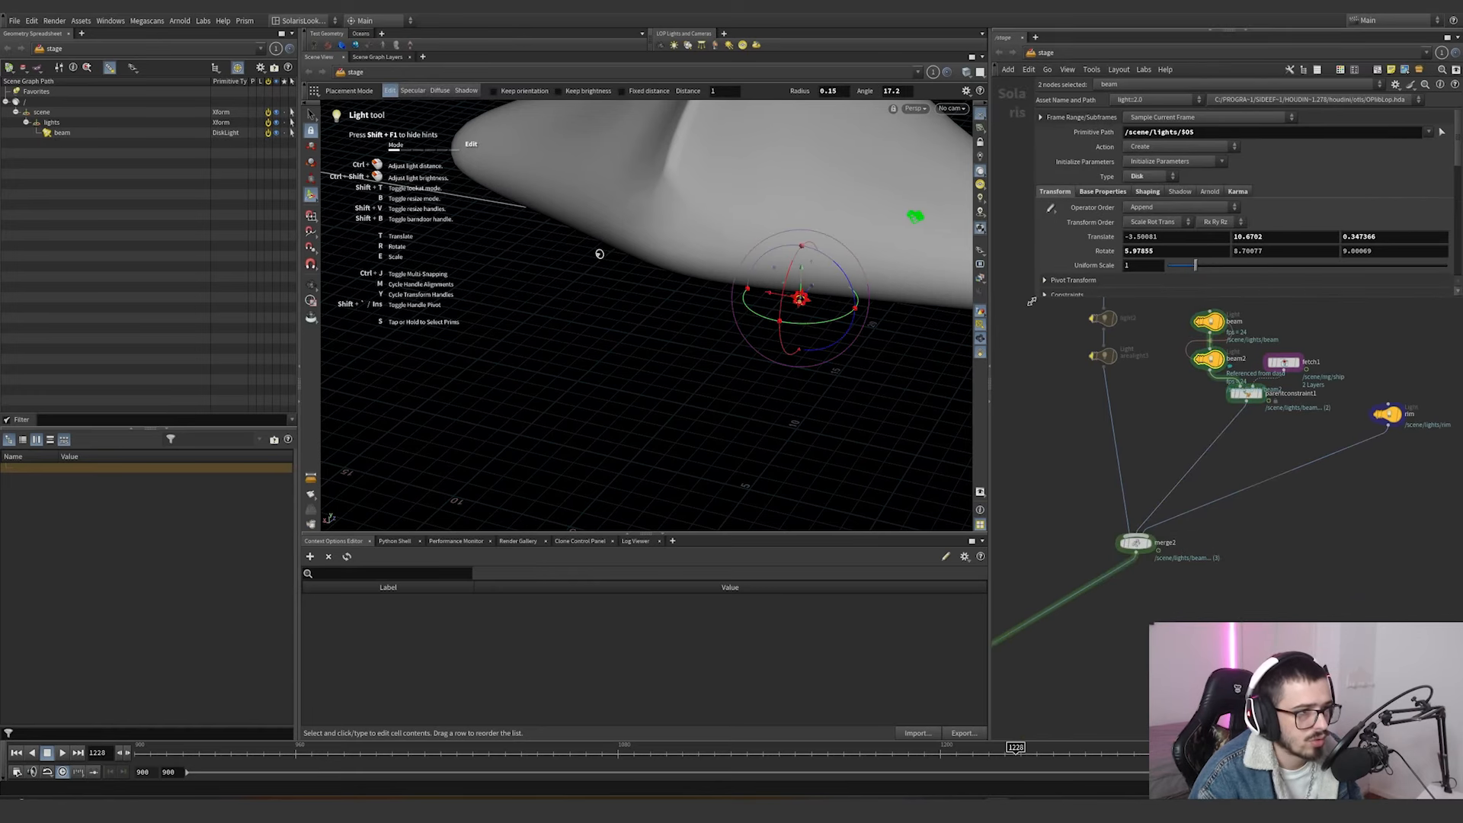
{"action": "left_click_drag", "start_coordinate": [1119, 463], "coordinate": [1126, 425]}
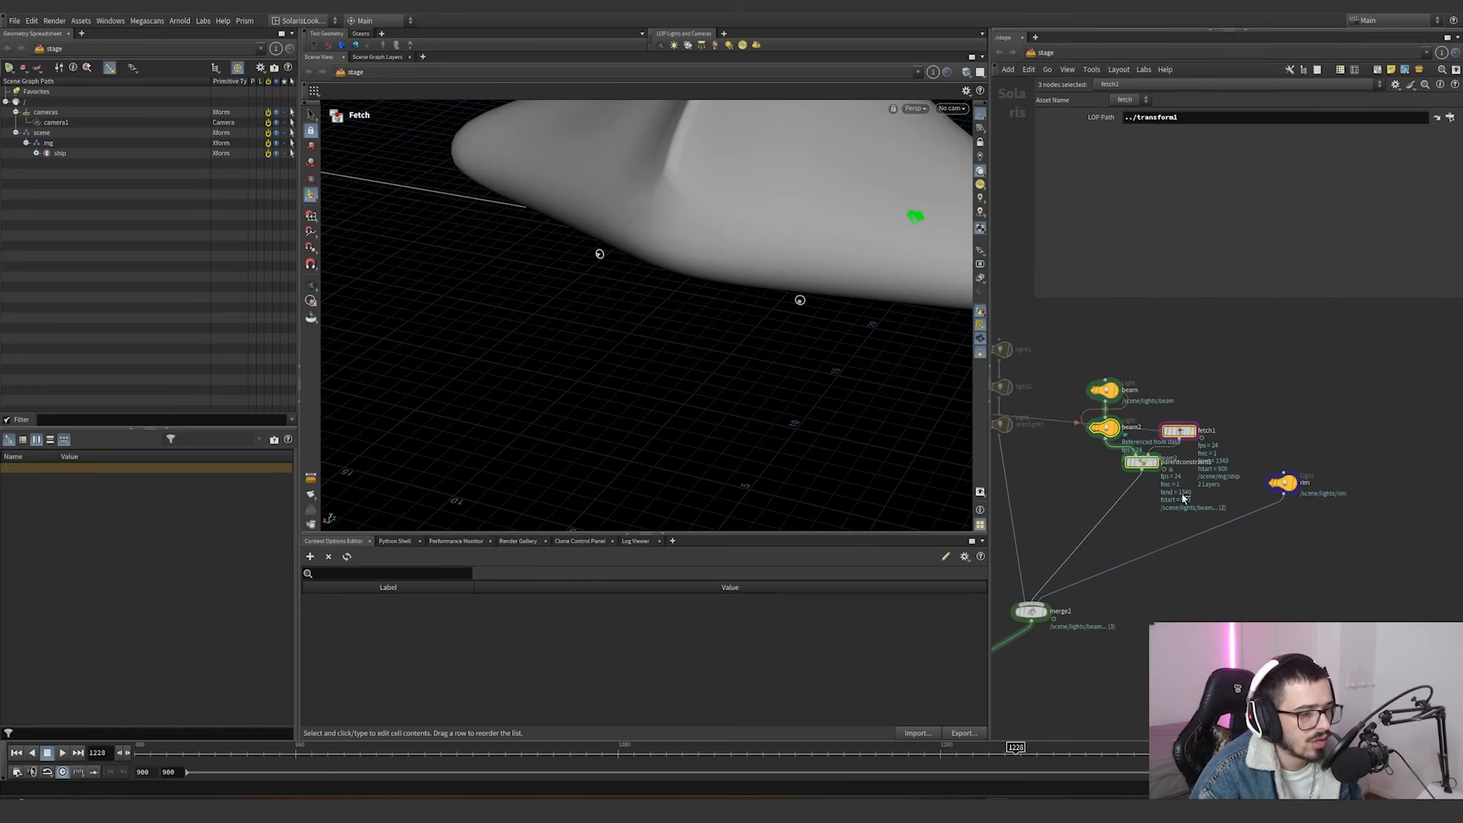
{"action": "left_click", "coordinate": [1140, 461]}
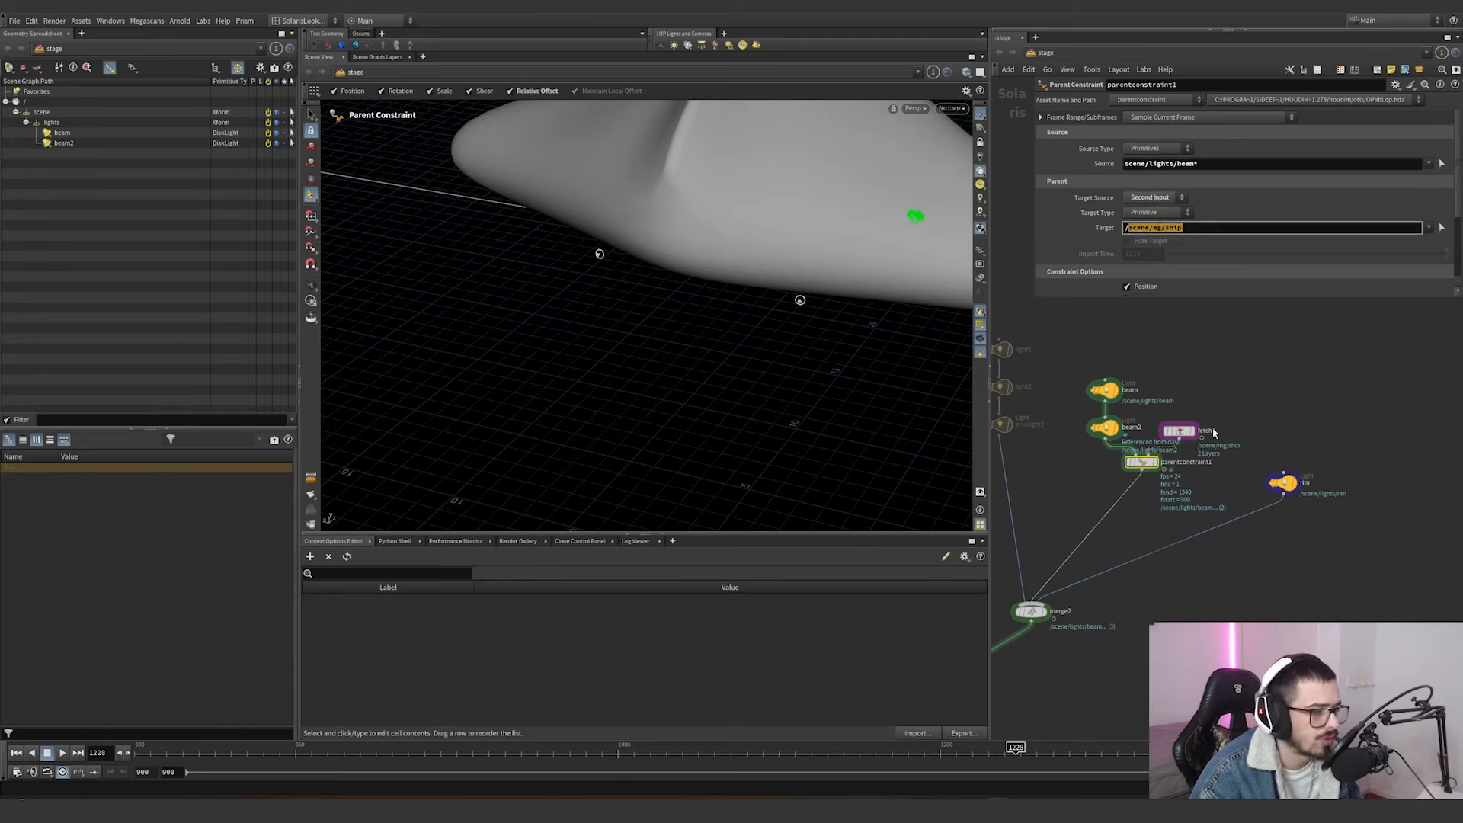
{"action": "scroll", "coordinate": [1103, 253], "scroll_direction": "down", "scroll_amount": 3}
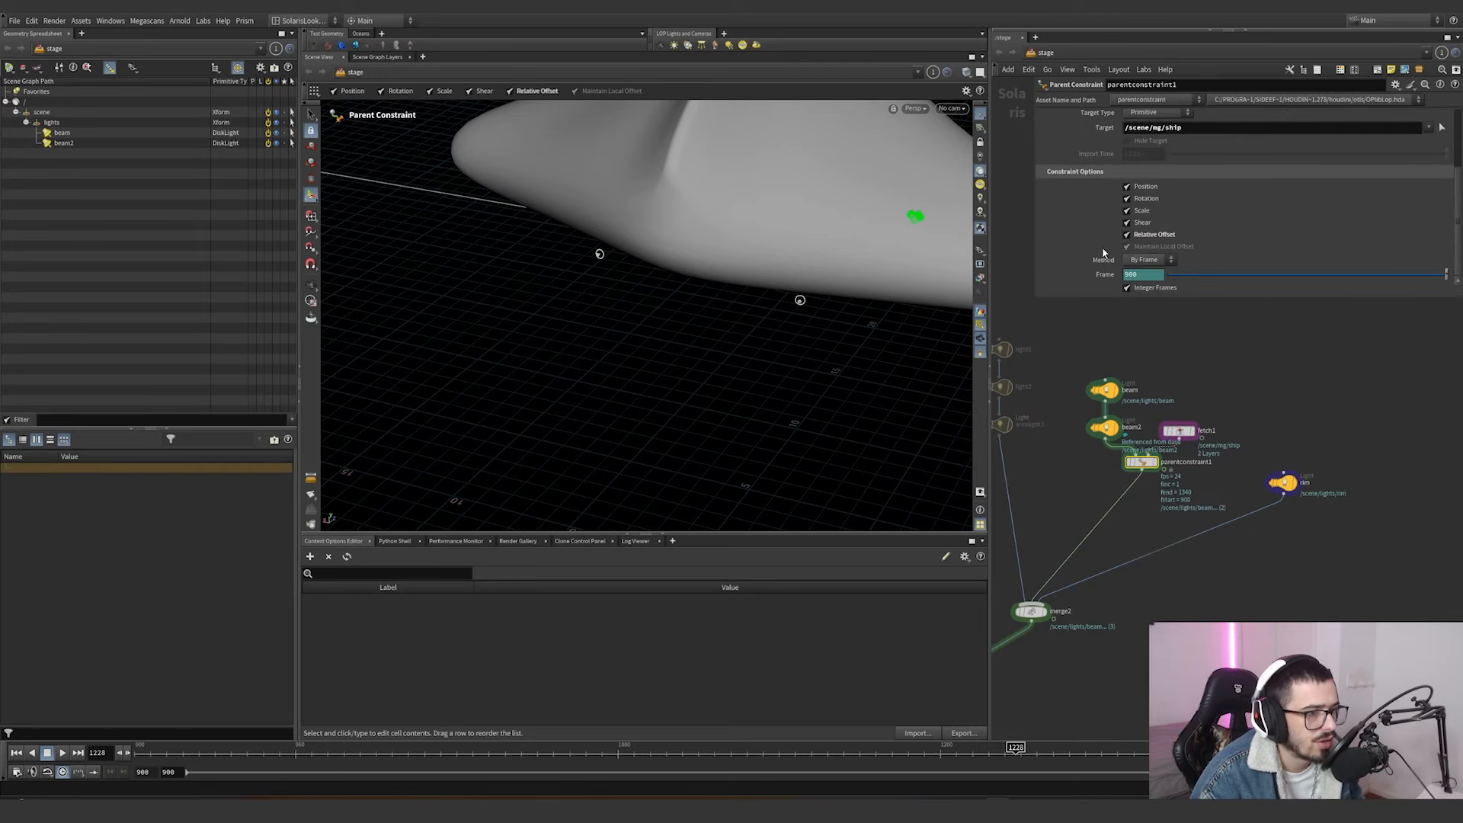
{"action": "mouse_move", "coordinate": [1140, 240]}
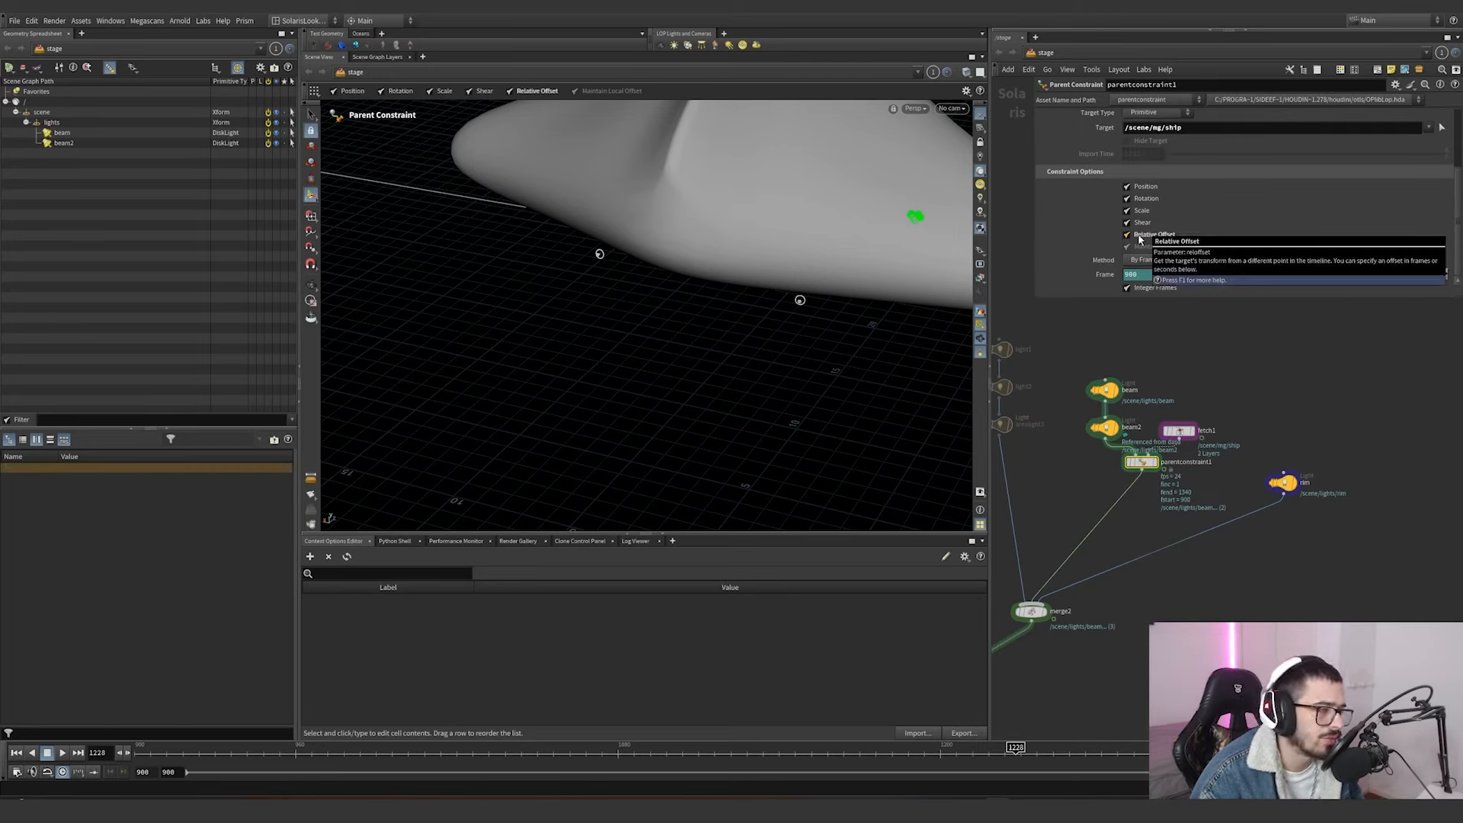
Scrub the timeline to frame 1248 and select the rim light to view its placement in the scene.
{"action": "left_click_drag", "start_coordinate": [735, 283], "coordinate": [676, 215], "text": "alt"}
{"action": "left_click_drag", "start_coordinate": [648, 753], "coordinate": [1070, 753]}
{"action": "left_click", "coordinate": [1299, 486]}
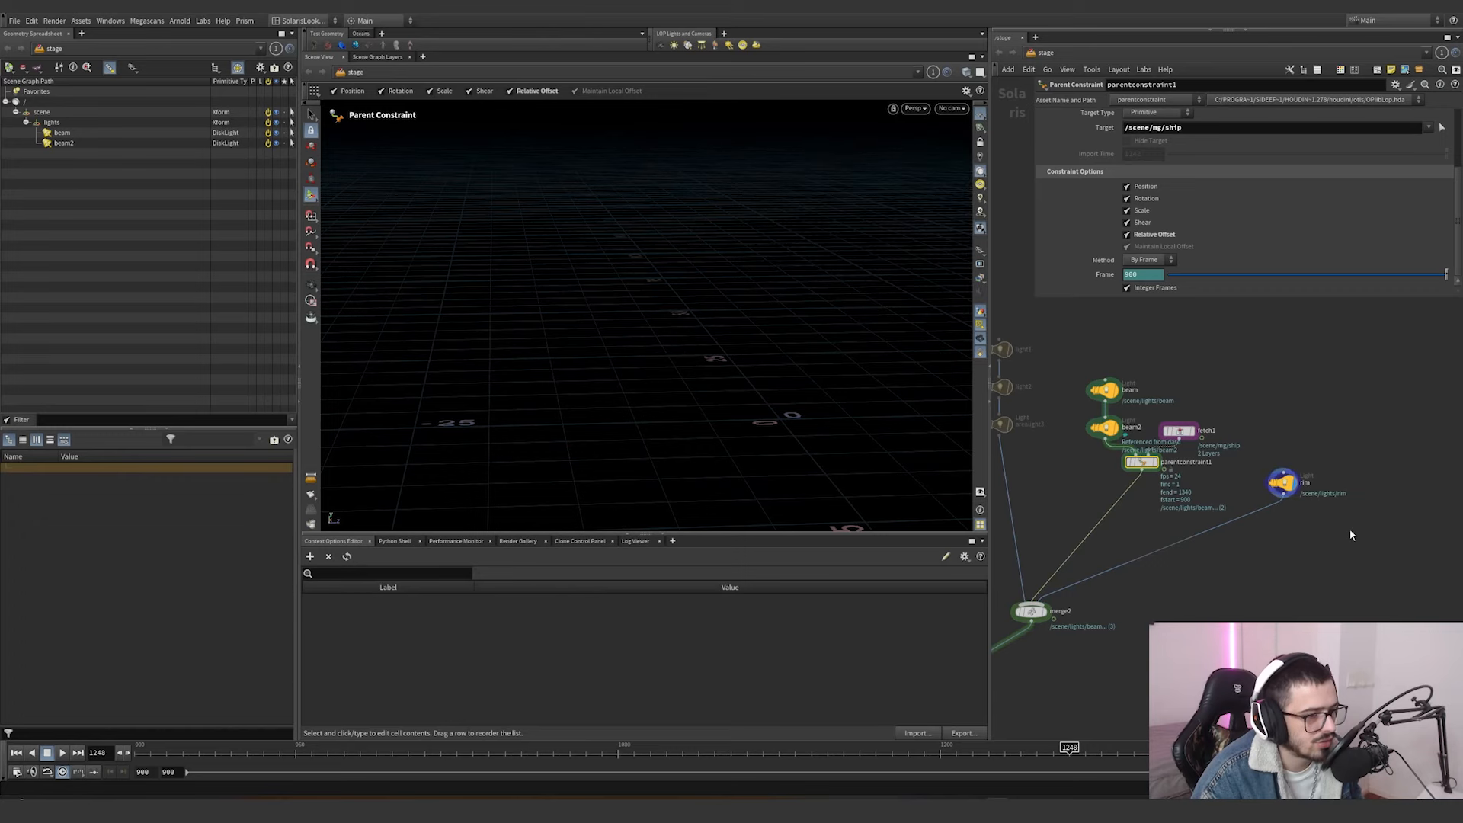
{"action": "left_click_drag", "start_coordinate": [431, 319], "coordinate": [700, 239]}
Display karmarendersettings, look through /cameras/camera1 and enlarge the parameter area to review the render settings.
{"action": "scroll", "coordinate": [1118, 618], "scroll_direction": "down", "scroll_amount": 5}
{"action": "middle_click_drag", "start_coordinate": [1142, 599], "coordinate": [1320, 320]}
{"action": "scroll", "coordinate": [1145, 509], "scroll_direction": "up", "scroll_amount": 3}
{"action": "left_click_drag", "start_coordinate": [1168, 476], "coordinate": [1012, 552]}
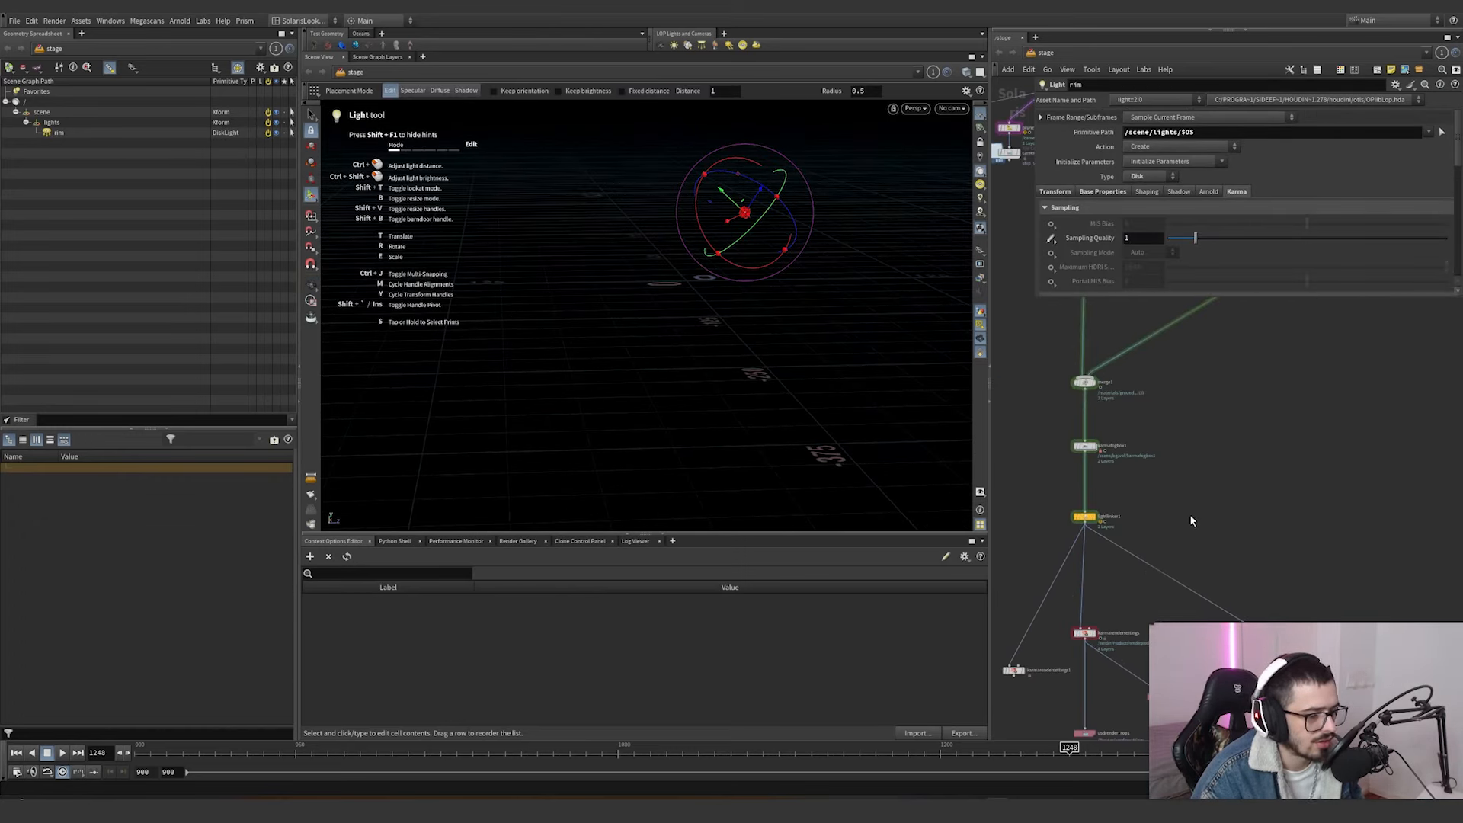
{"action": "middle_click_drag", "start_coordinate": [1122, 611], "coordinate": [1132, 542]}
{"action": "scroll", "coordinate": [1132, 544], "scroll_direction": "up", "scroll_amount": 2}
{"action": "middle_click_drag", "start_coordinate": [1250, 592], "coordinate": [1222, 567]}
{"action": "scroll", "coordinate": [1105, 513], "scroll_direction": "up", "scroll_amount": 4}
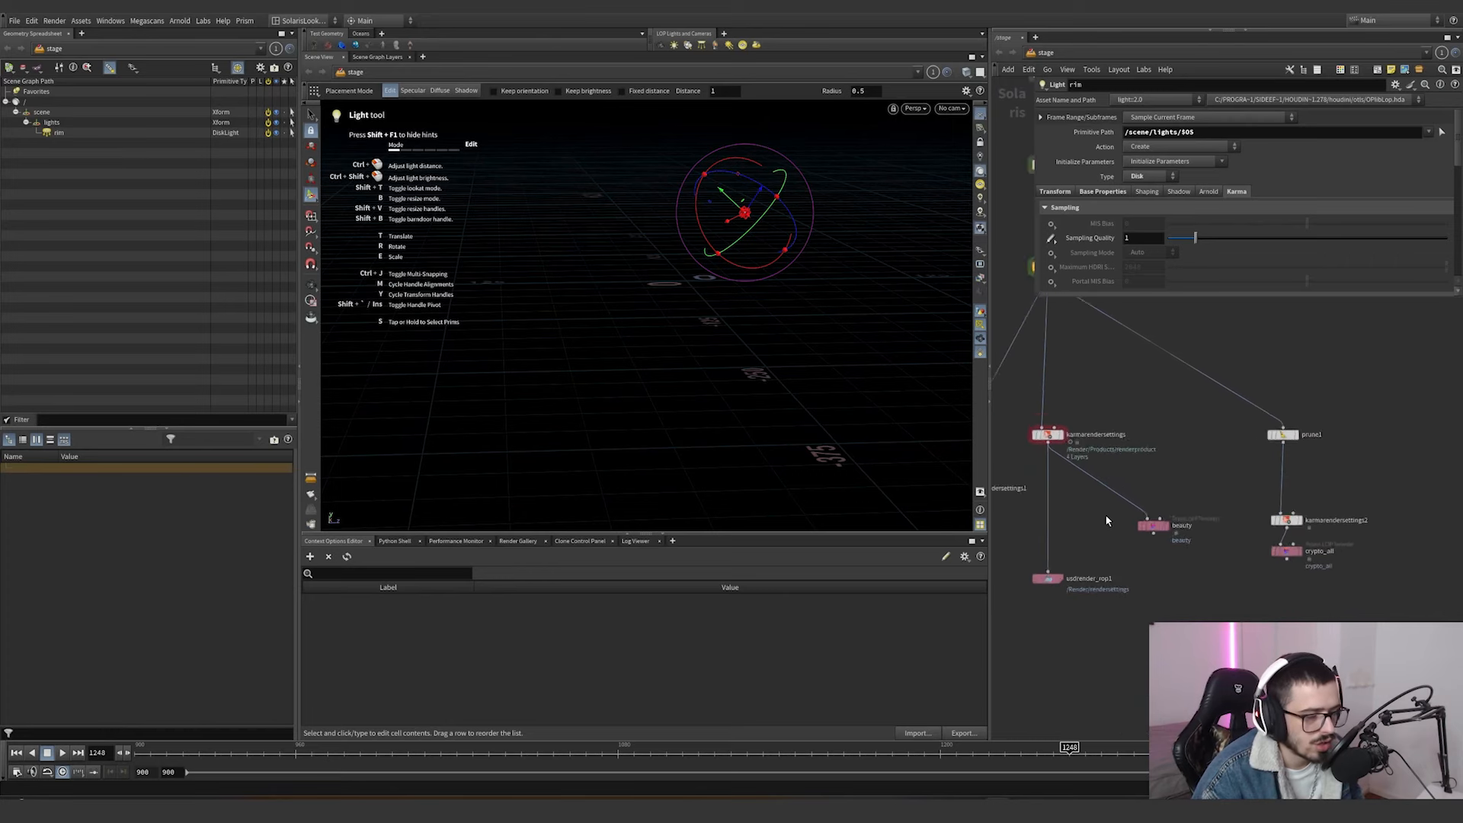
{"action": "left_click", "coordinate": [1023, 399]}
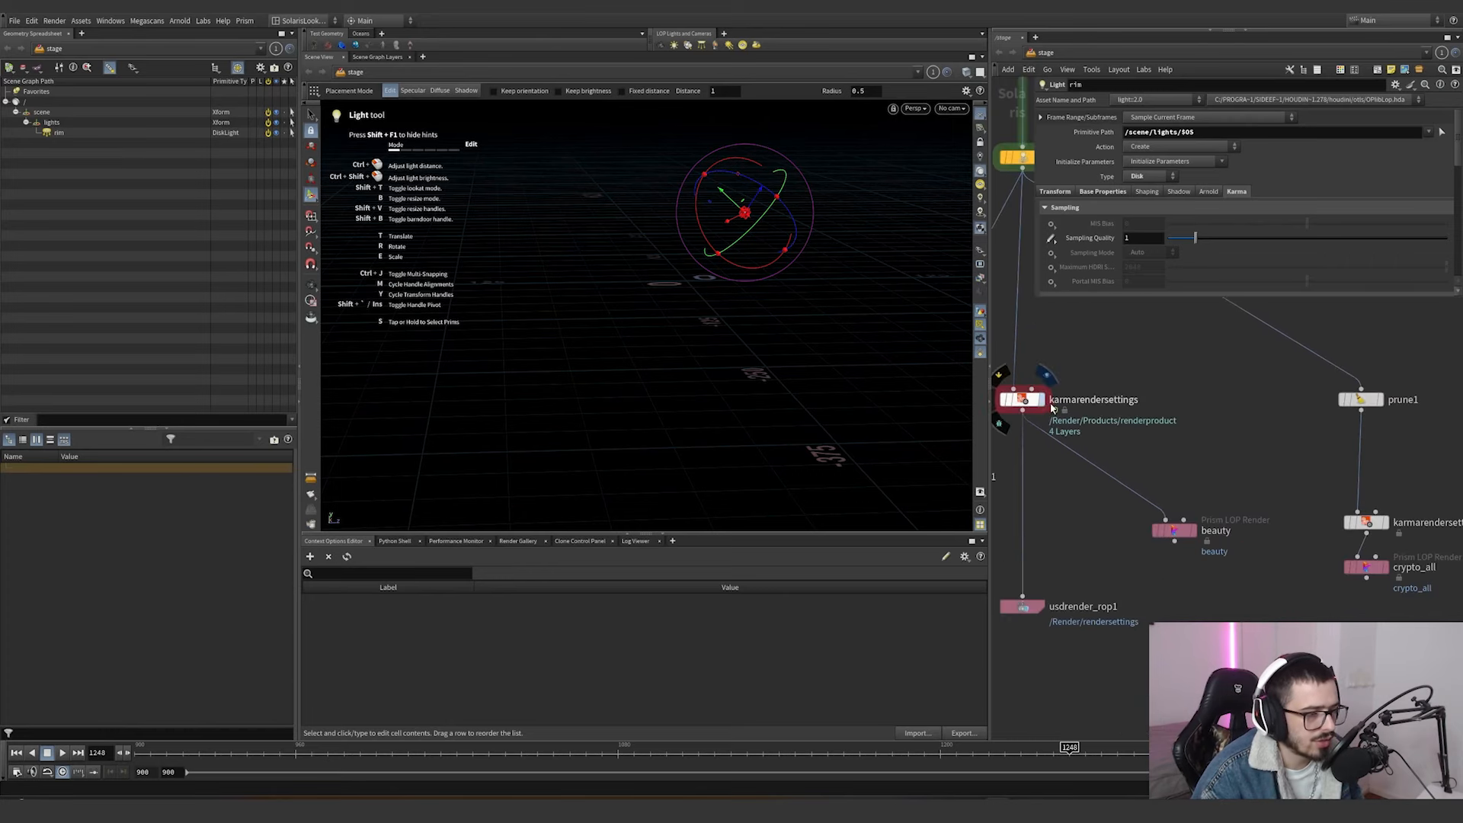
{"action": "left_click", "coordinate": [951, 108]}
{"action": "left_click", "coordinate": [990, 134]}
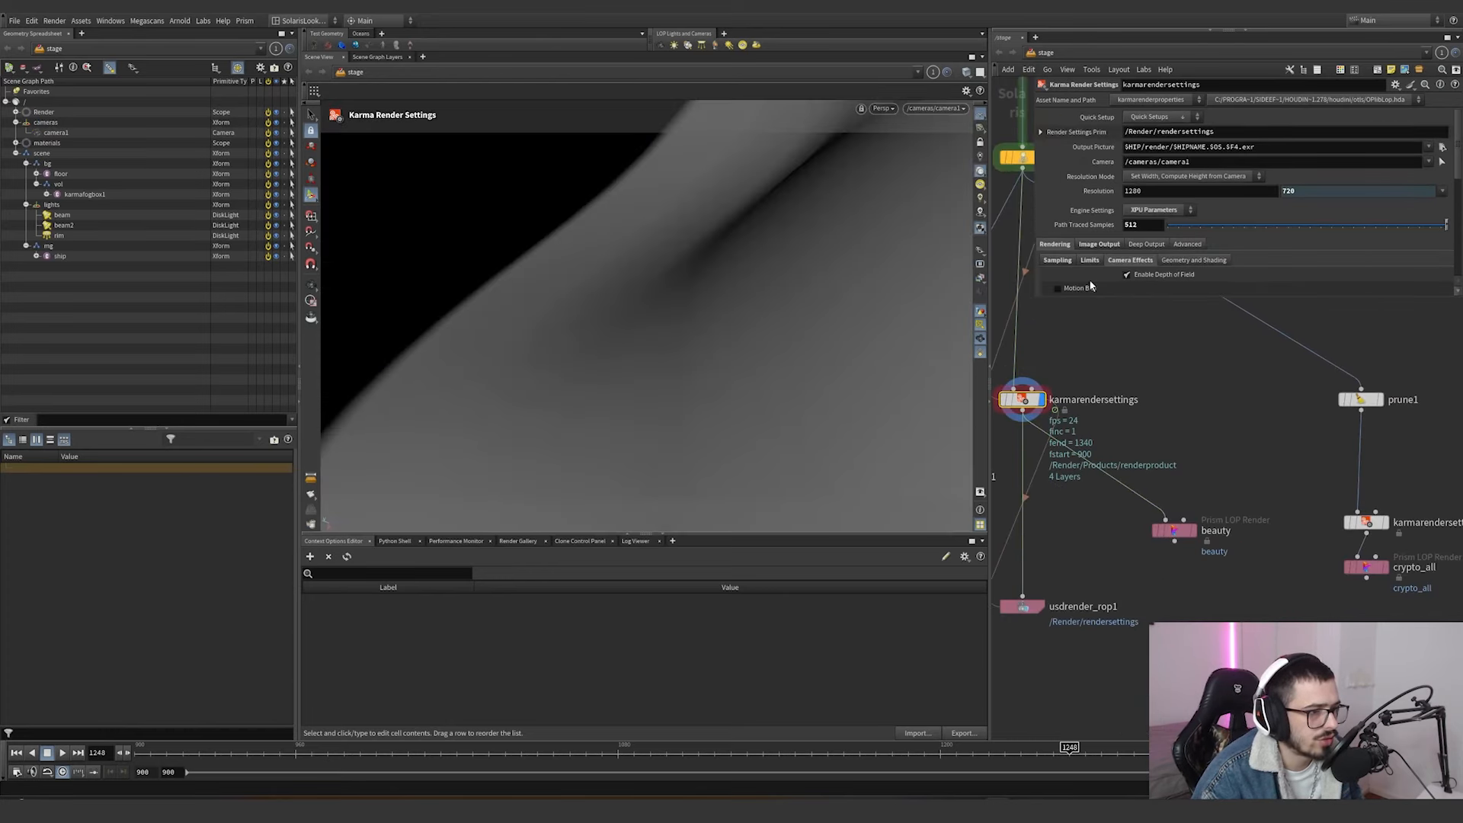
{"action": "left_click_drag", "start_coordinate": [1032, 295], "coordinate": [1023, 369]}
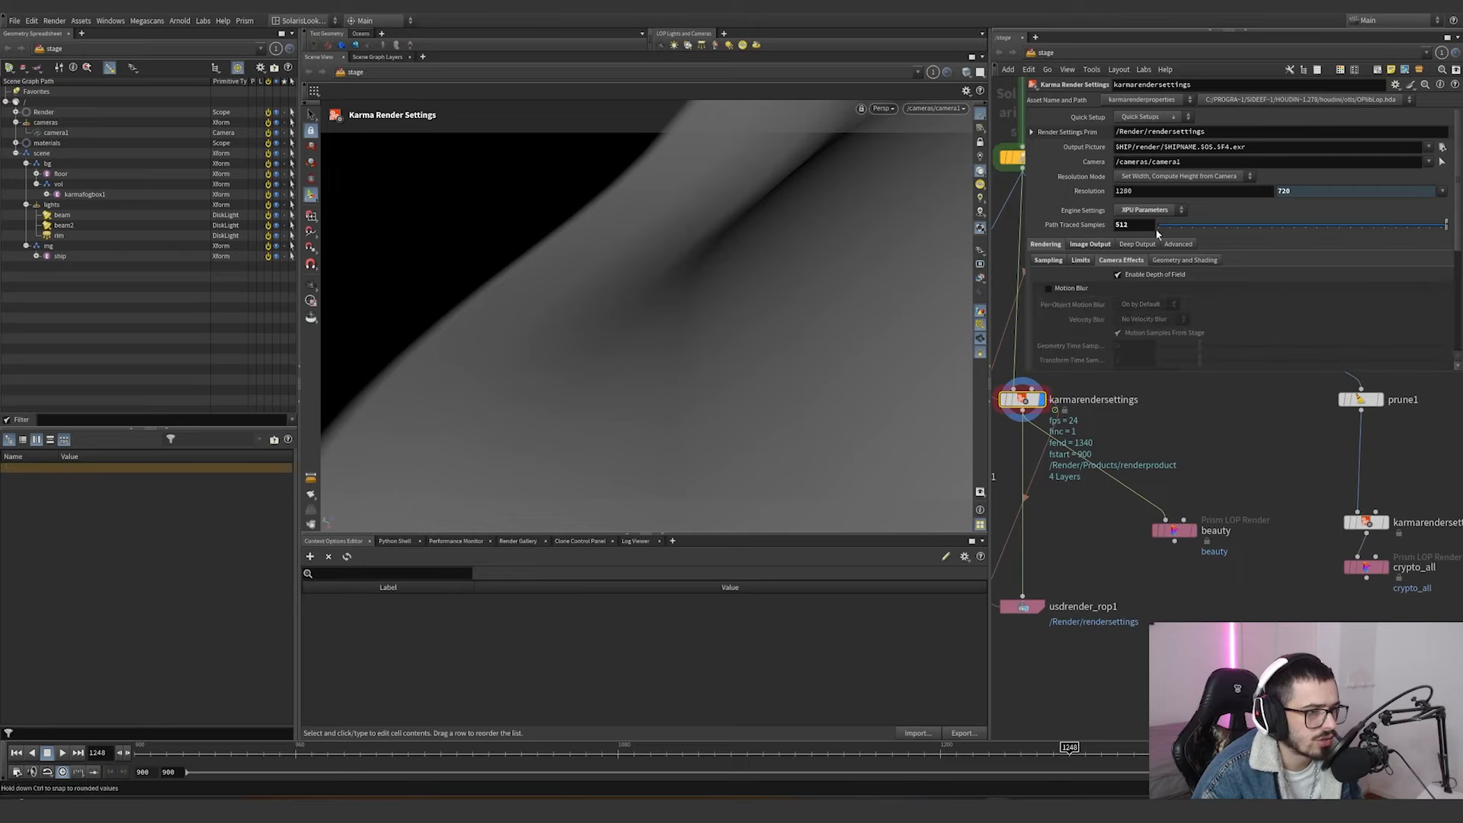
Review the ray limits of karmarendersettings and the AOV options of its image output.
{"action": "left_click", "coordinate": [1081, 261]}
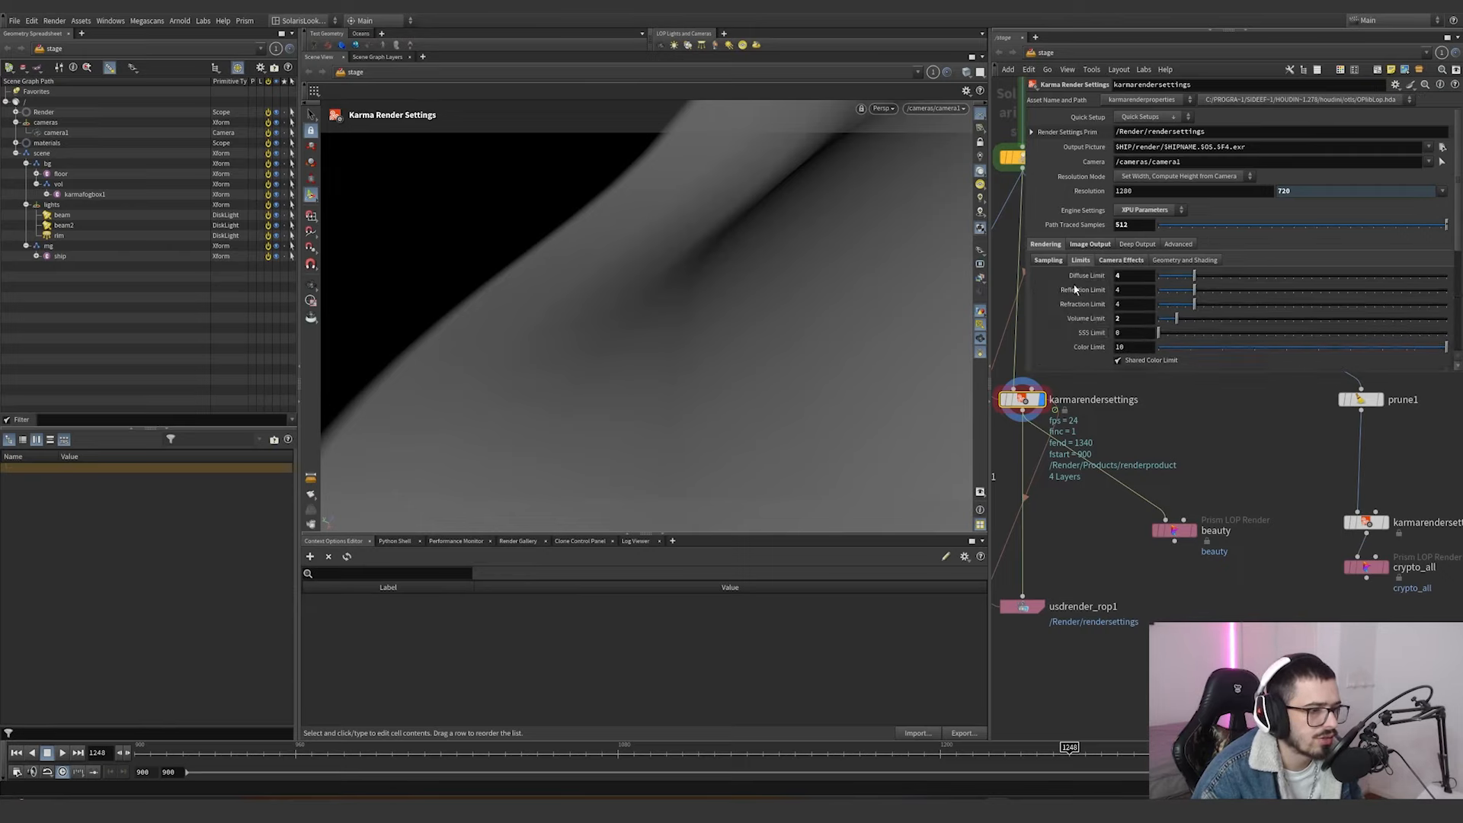
{"action": "scroll", "coordinate": [1074, 289], "scroll_direction": "down", "scroll_amount": 2}
{"action": "left_click", "coordinate": [1091, 185]}
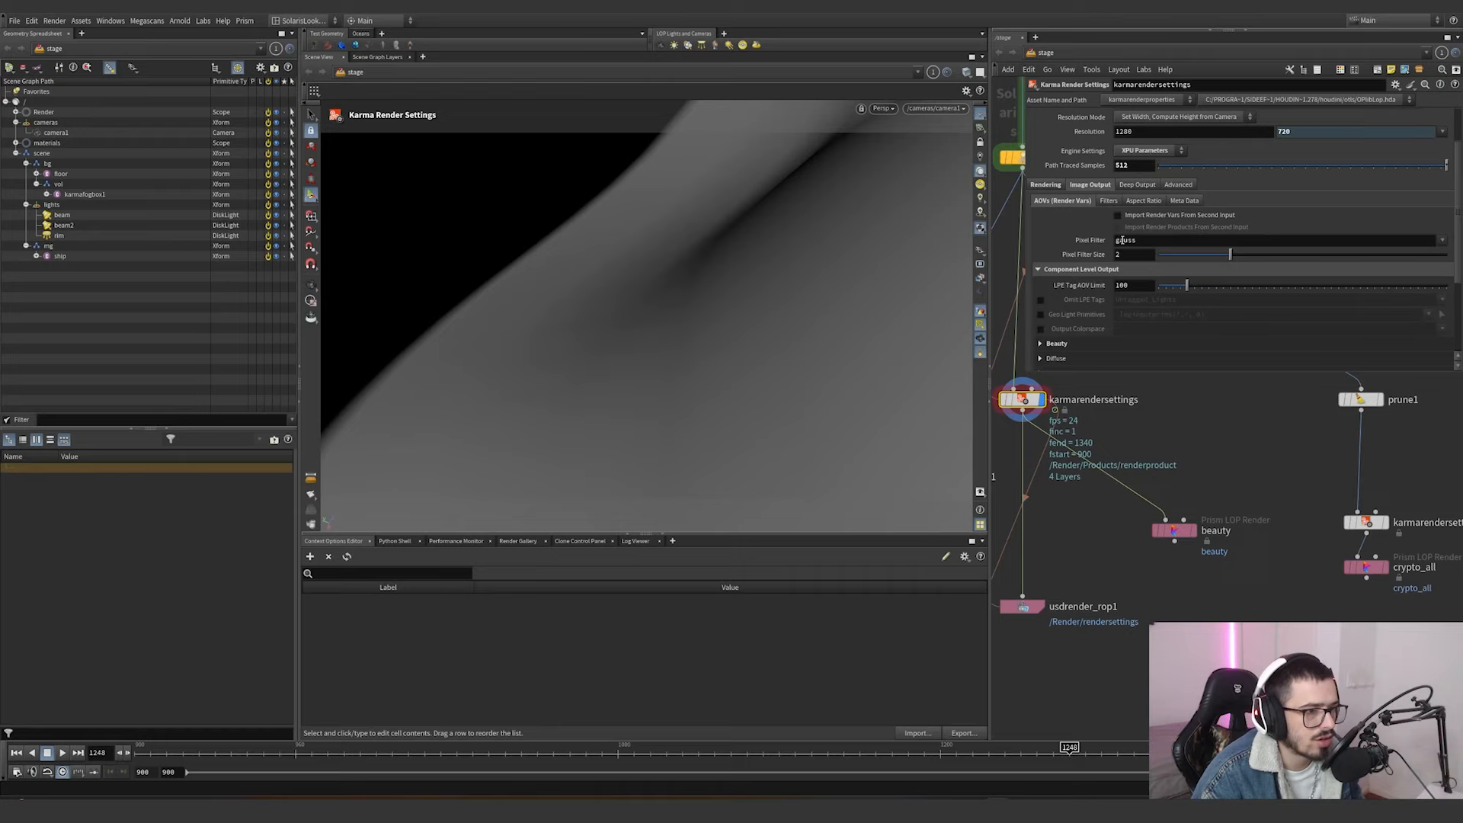
{"action": "scroll", "coordinate": [1123, 240], "scroll_direction": "down", "scroll_amount": 4}
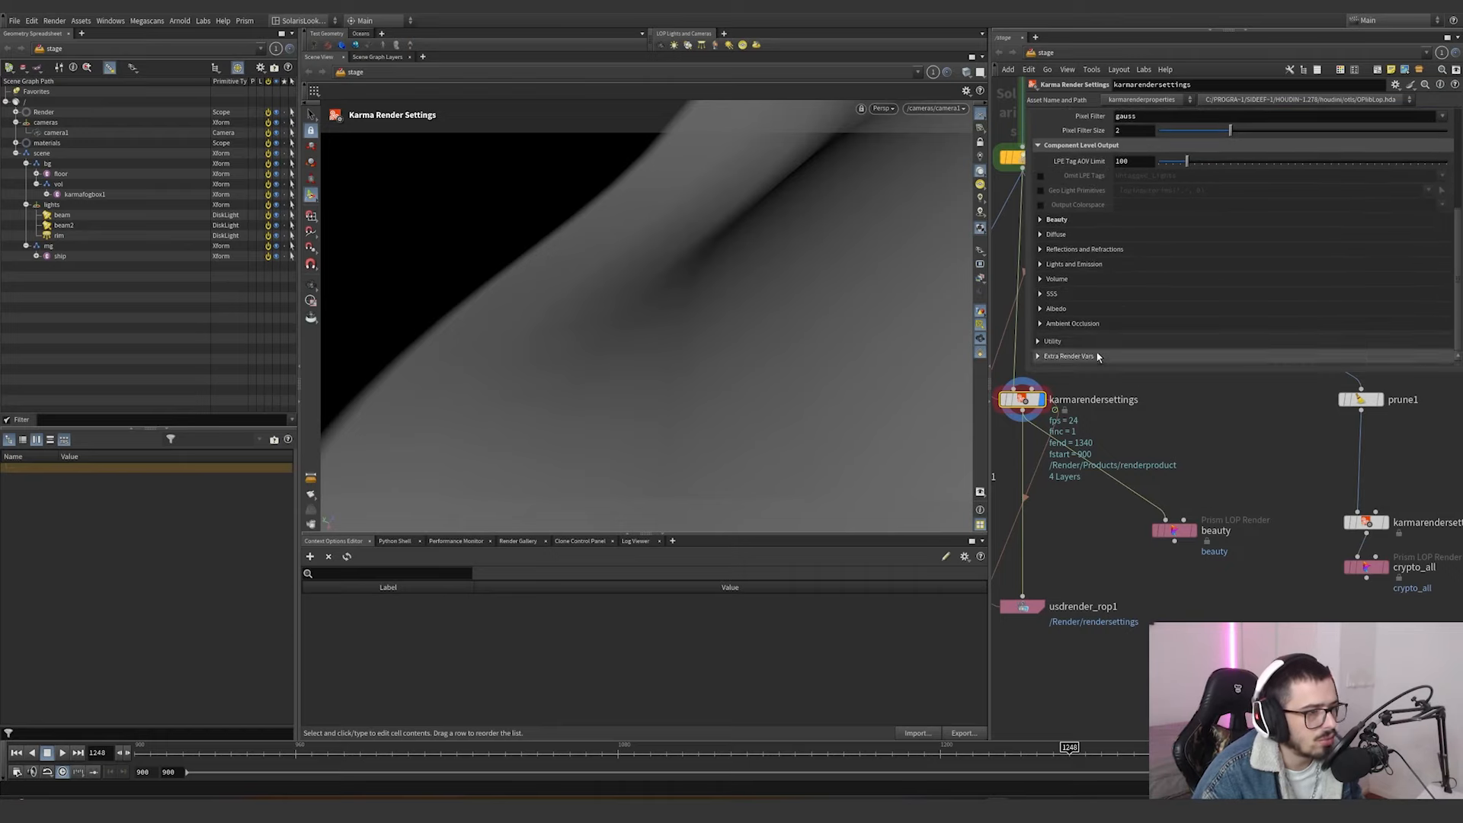
Move the timeline to frame 995 and display prune1 to inspect its target primitives and pruning method.
{"action": "middle_click_drag", "start_coordinate": [1257, 450], "coordinate": [1132, 495]}
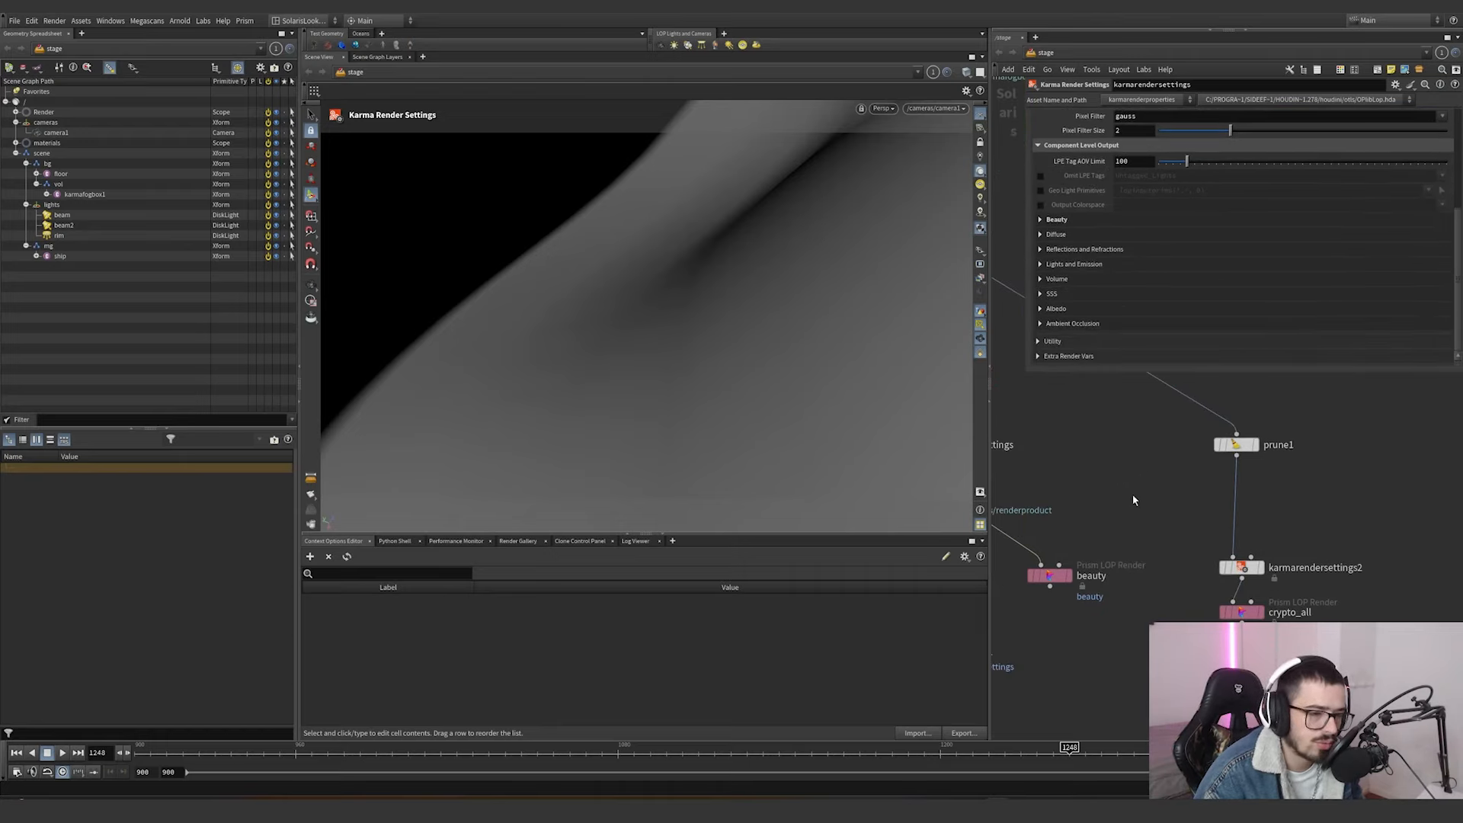
{"action": "left_click", "coordinate": [936, 107]}
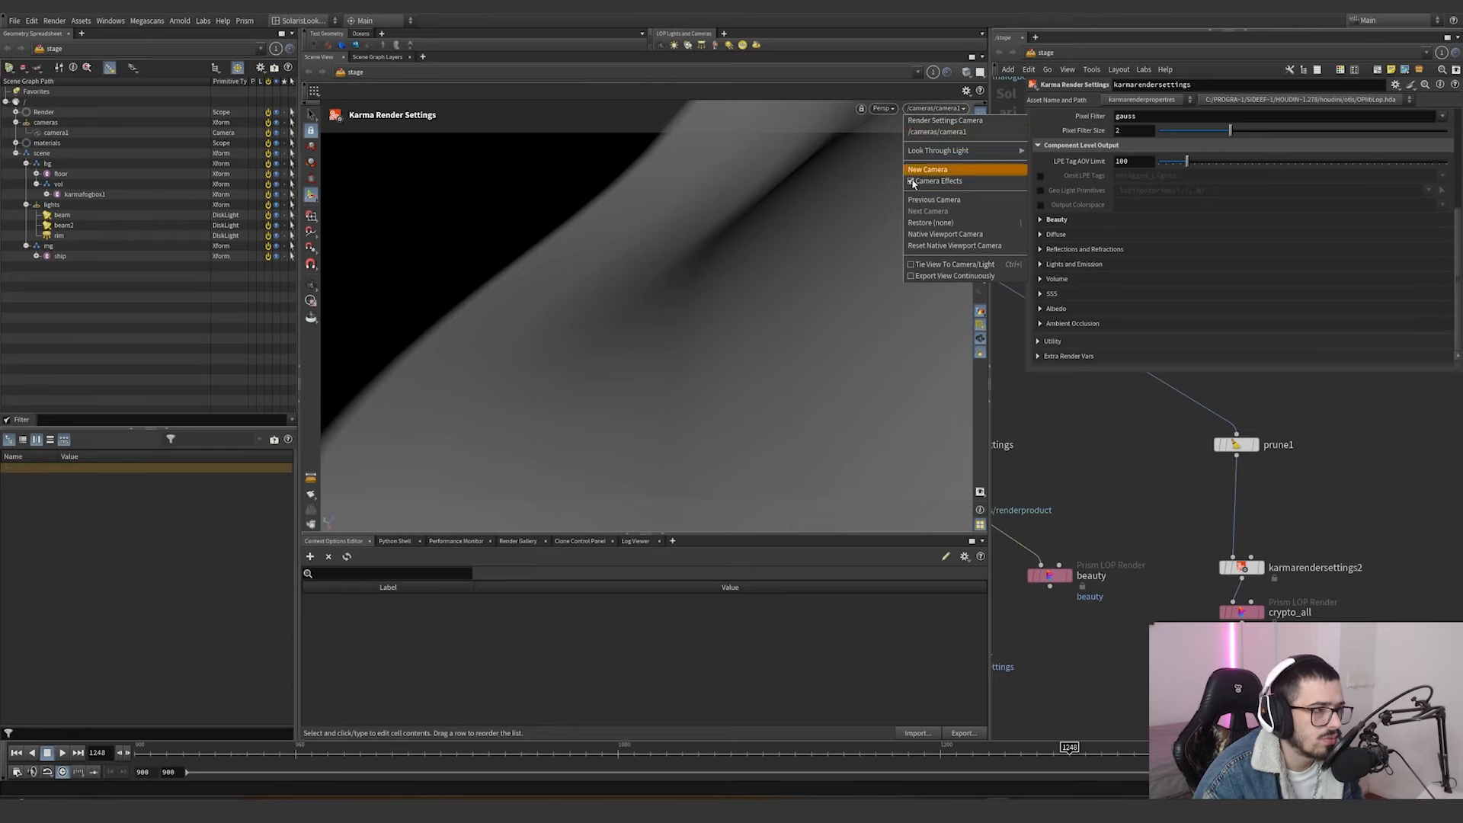
{"action": "left_click", "coordinate": [390, 753]}
{"action": "left_click", "coordinate": [391, 753]}
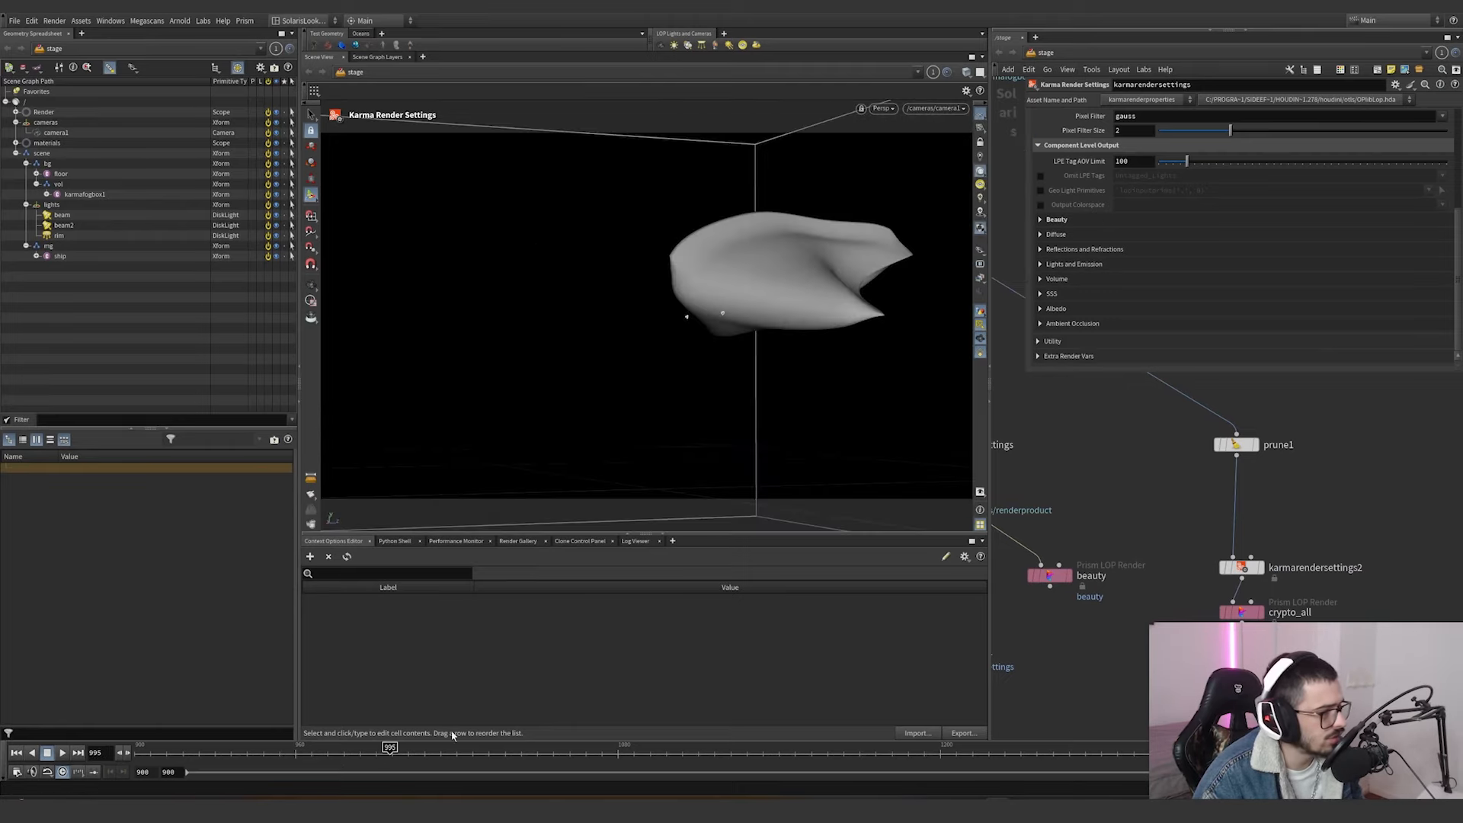
{"action": "left_click", "coordinate": [1255, 445]}
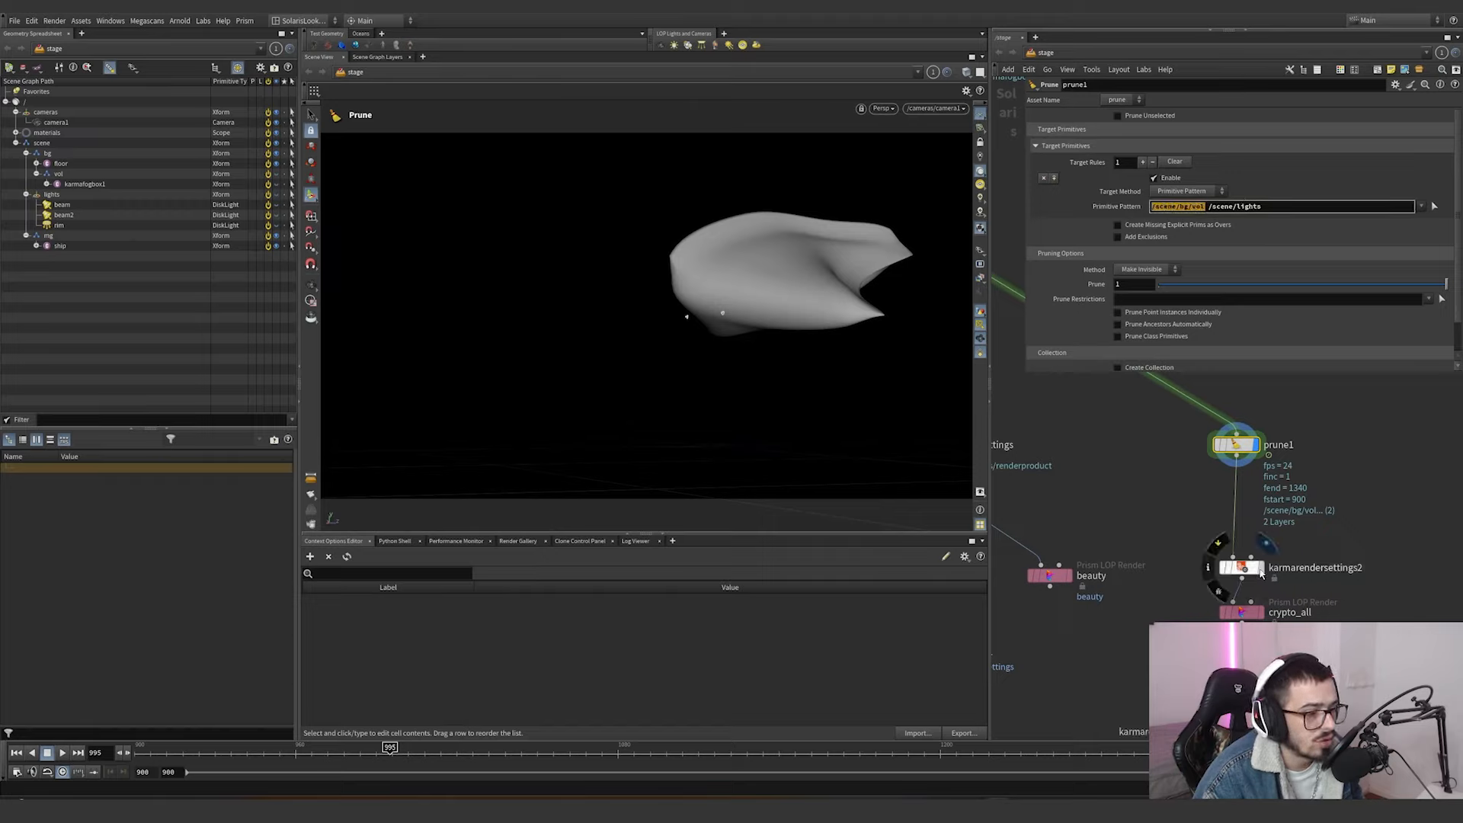
Display karmarendersettings2 and render the camera view with Karma CPU.
{"action": "left_click_drag", "start_coordinate": [1209, 553], "coordinate": [1132, 521]}
{"action": "scroll", "coordinate": [1107, 488], "scroll_direction": "down", "scroll_amount": 8}
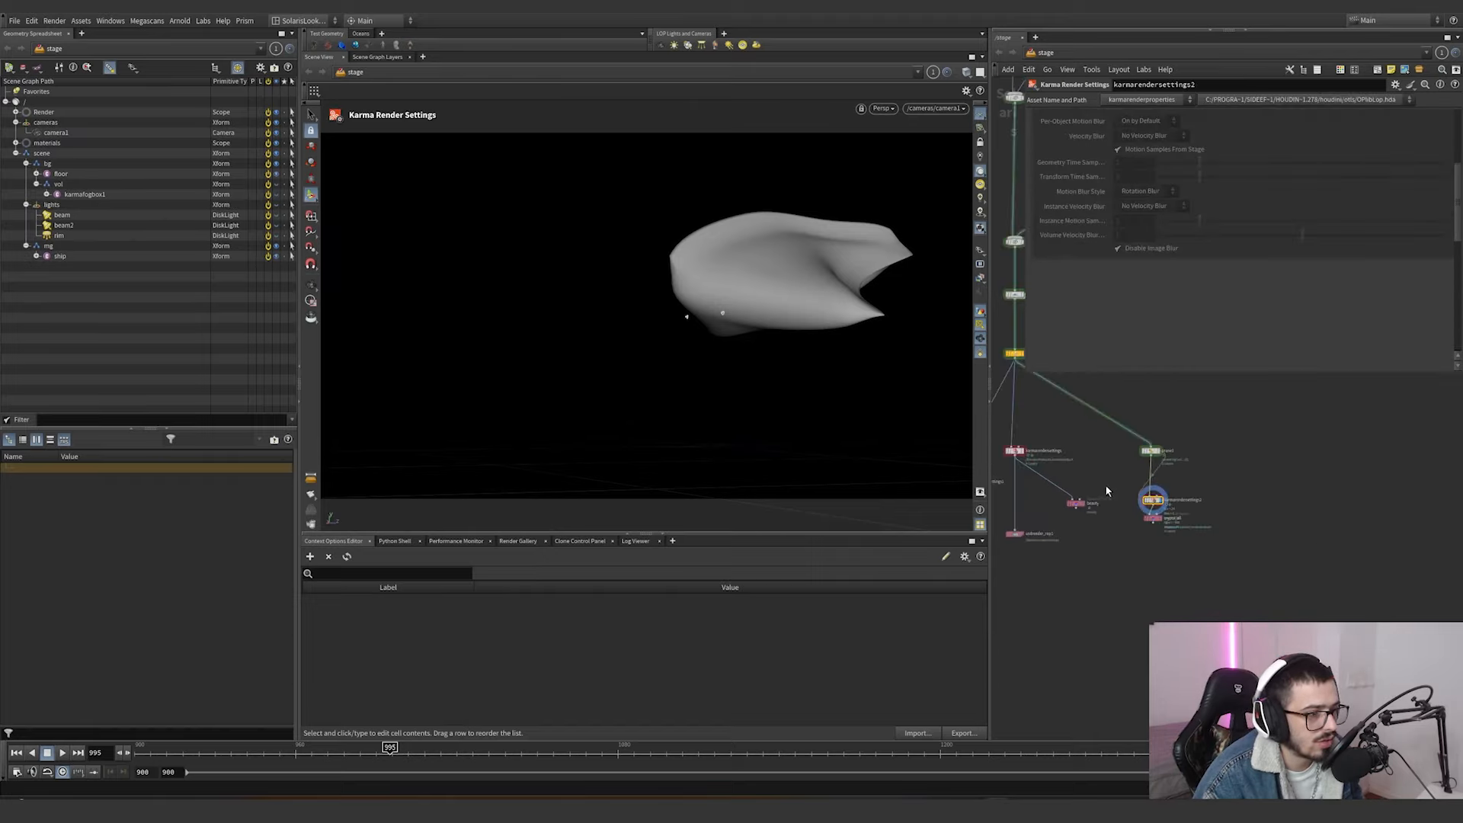
{"action": "middle_click_drag", "start_coordinate": [1107, 493], "coordinate": [1126, 672]}
{"action": "scroll", "coordinate": [1103, 419], "scroll_direction": "up", "scroll_amount": 3}
{"action": "scroll", "coordinate": [1097, 419], "scroll_direction": "up", "scroll_amount": 2}
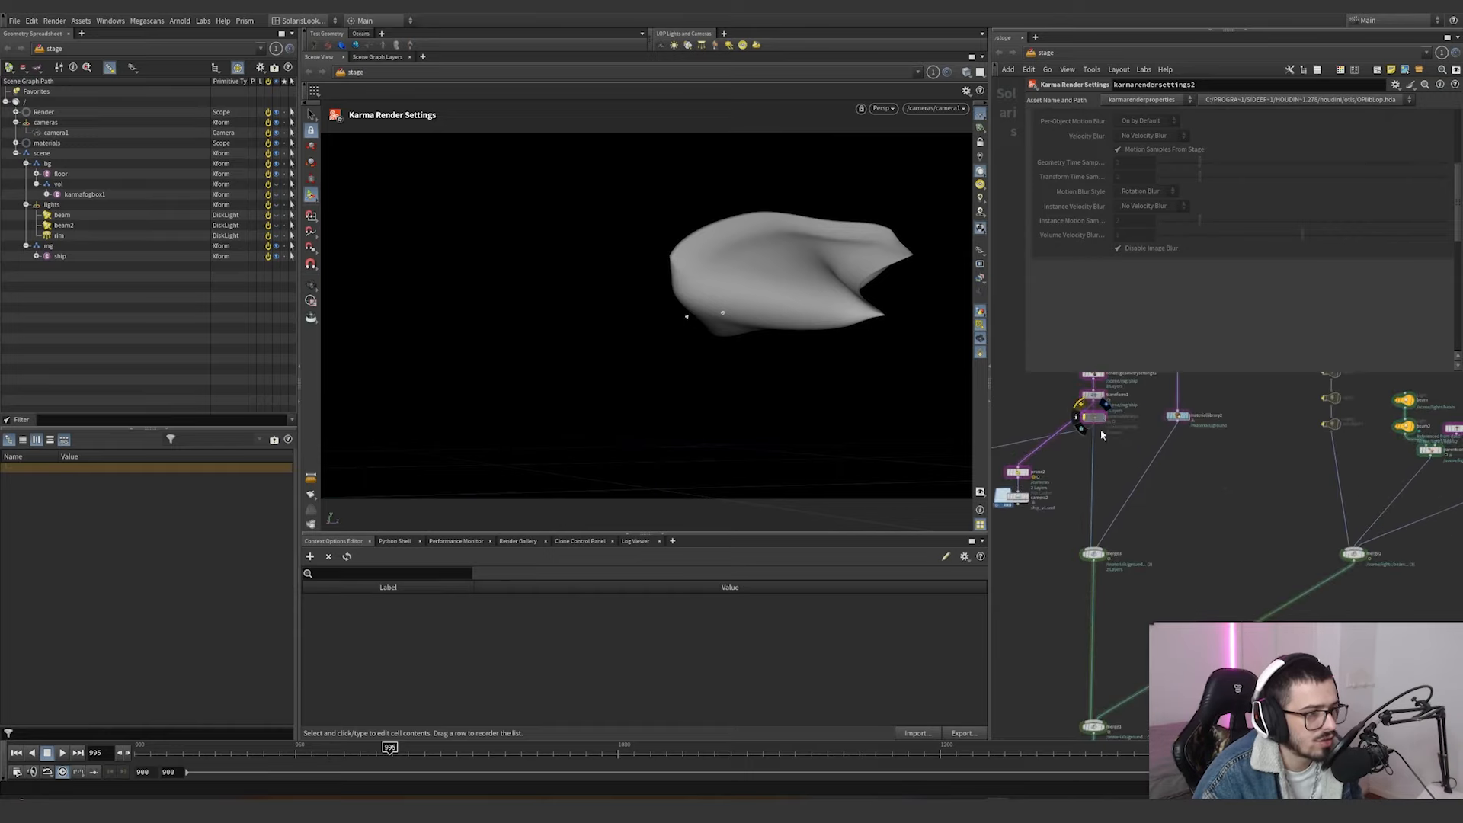
{"action": "scroll", "coordinate": [1101, 435], "scroll_direction": "down", "scroll_amount": 5}
{"action": "middle_click_drag", "start_coordinate": [1094, 468], "coordinate": [1077, 330]}
{"action": "scroll", "coordinate": [1112, 545], "scroll_direction": "up", "scroll_amount": 7}
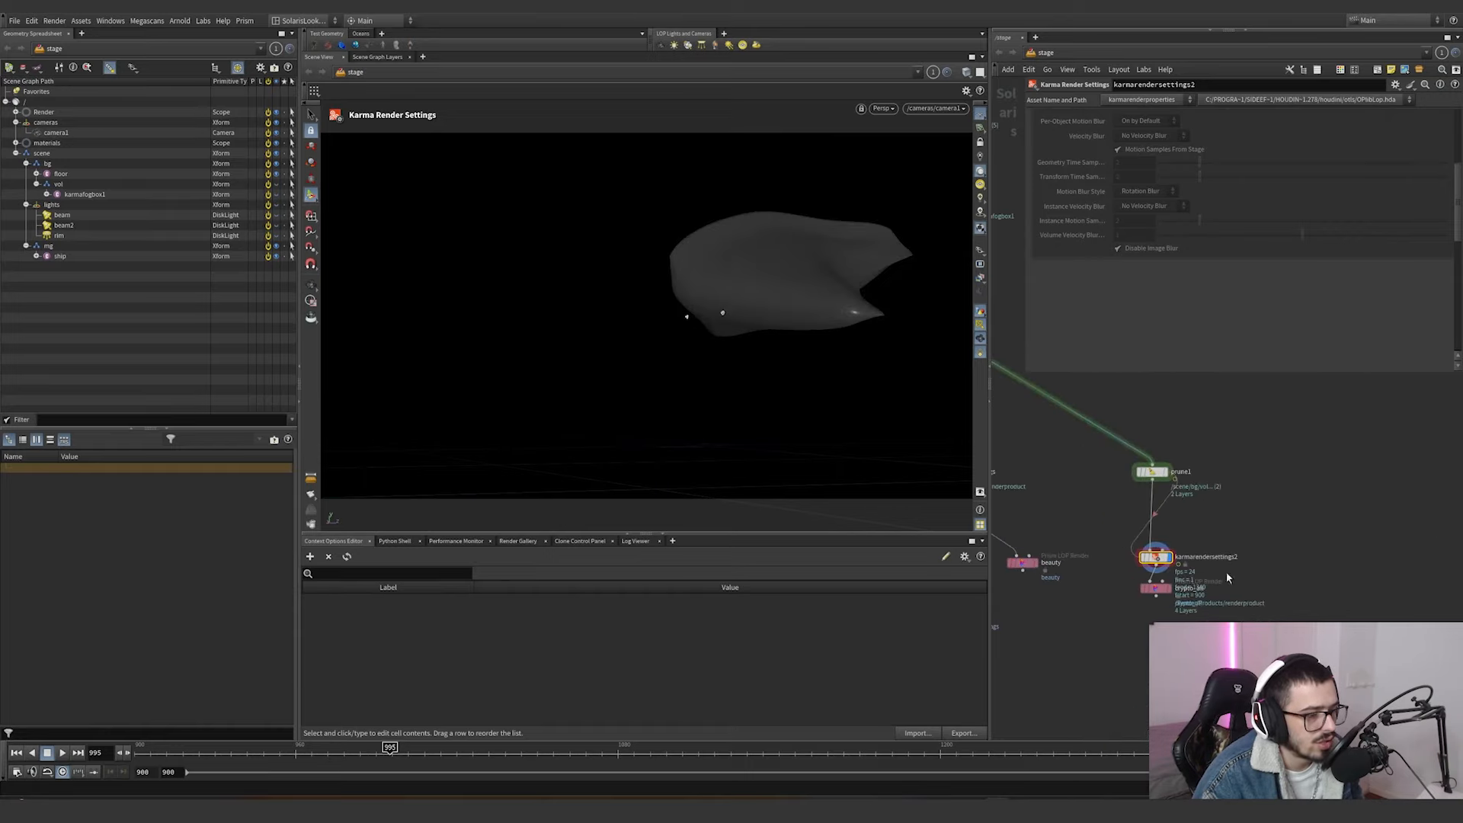
{"action": "left_click", "coordinate": [881, 108]}
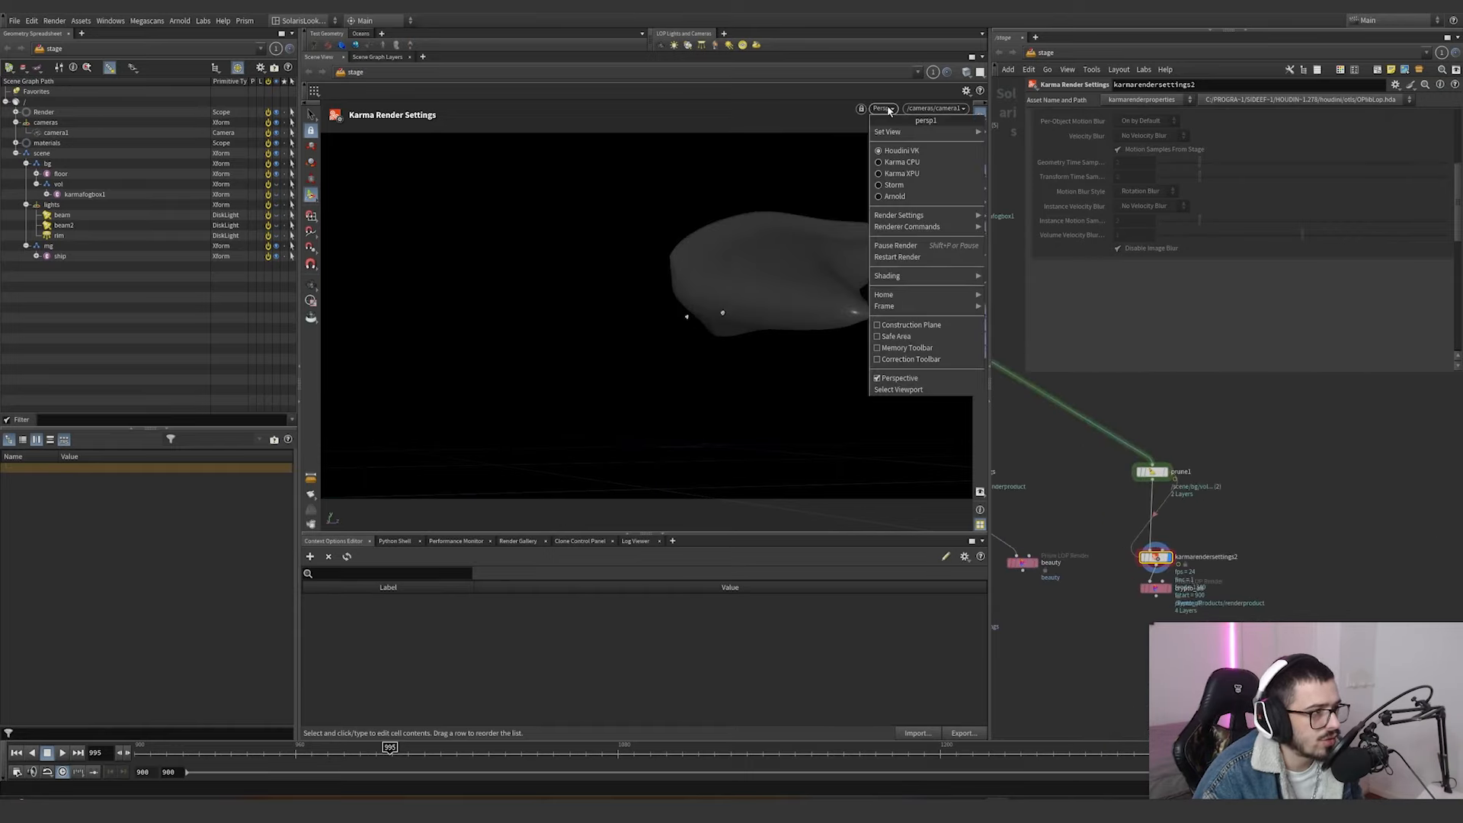
{"action": "left_click", "coordinate": [902, 162]}
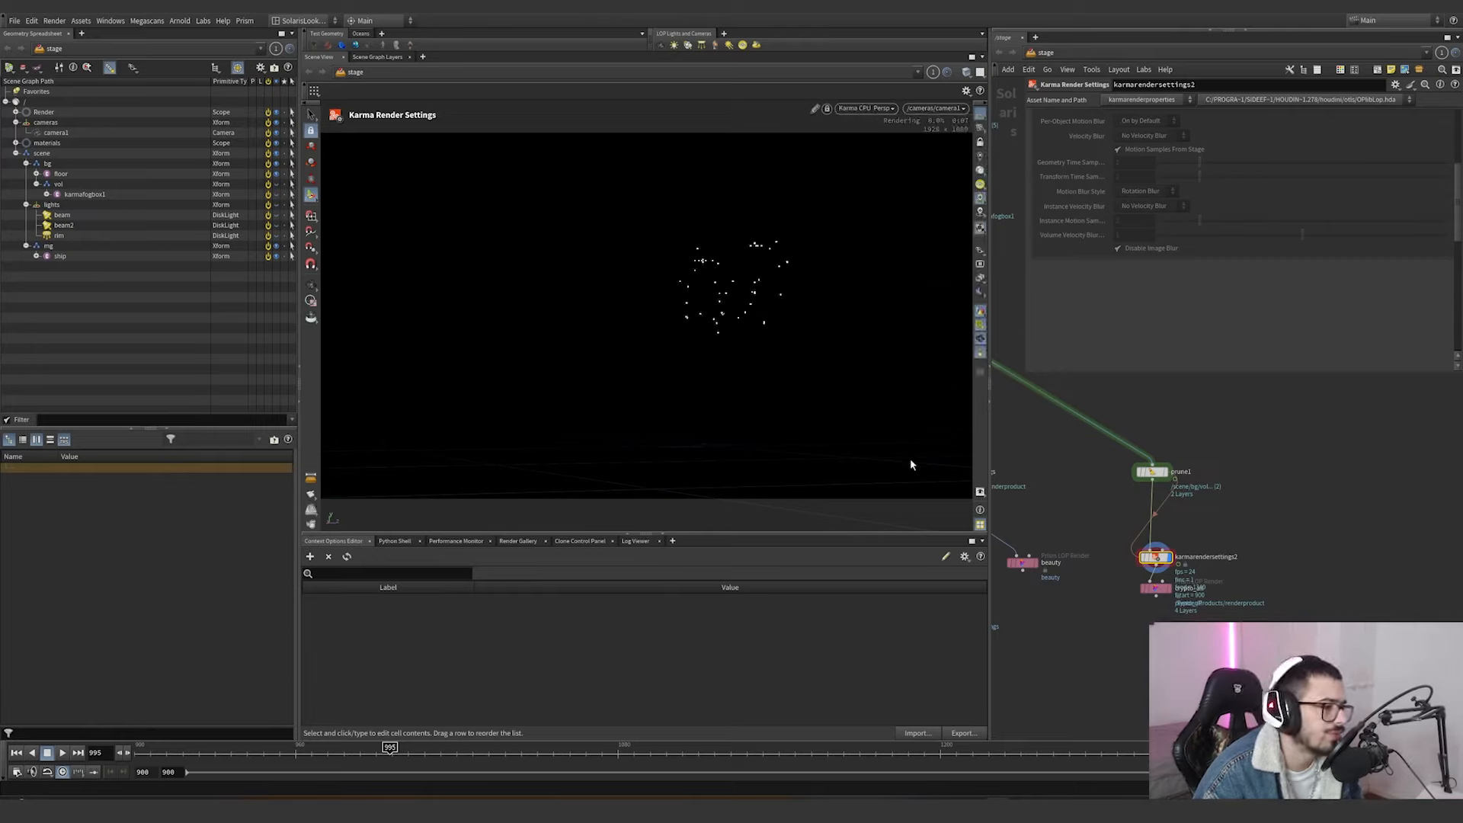
Show the depth render output in the camera view.
{"action": "scroll", "coordinate": [1057, 568], "scroll_direction": "down", "scroll_amount": 6}
{"action": "middle_click_drag", "start_coordinate": [1082, 406], "coordinate": [1092, 447]}
{"action": "left_click", "coordinate": [980, 281]}
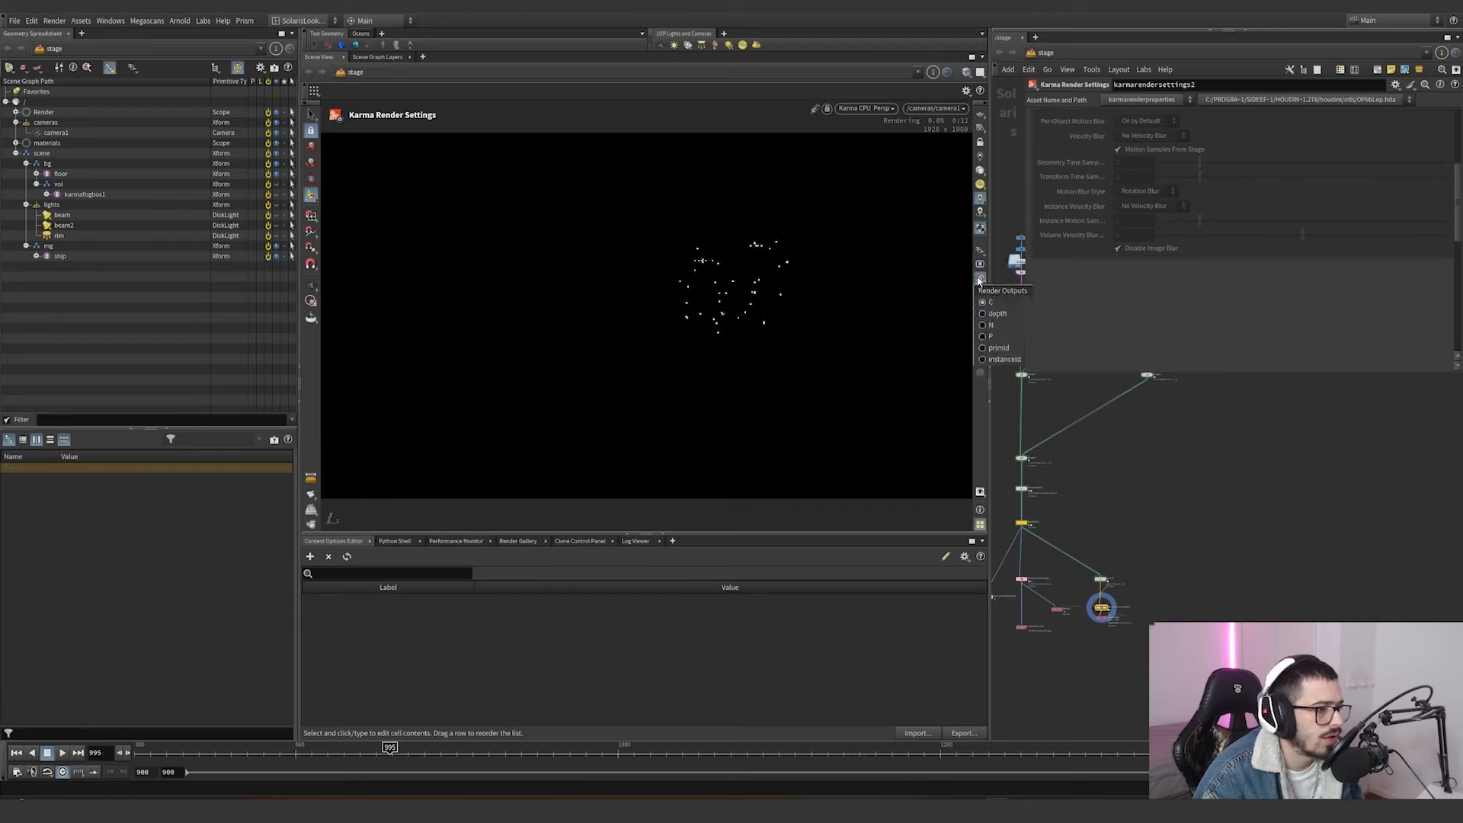
{"action": "left_click", "coordinate": [984, 314]}
{"action": "left_click", "coordinate": [980, 250]}
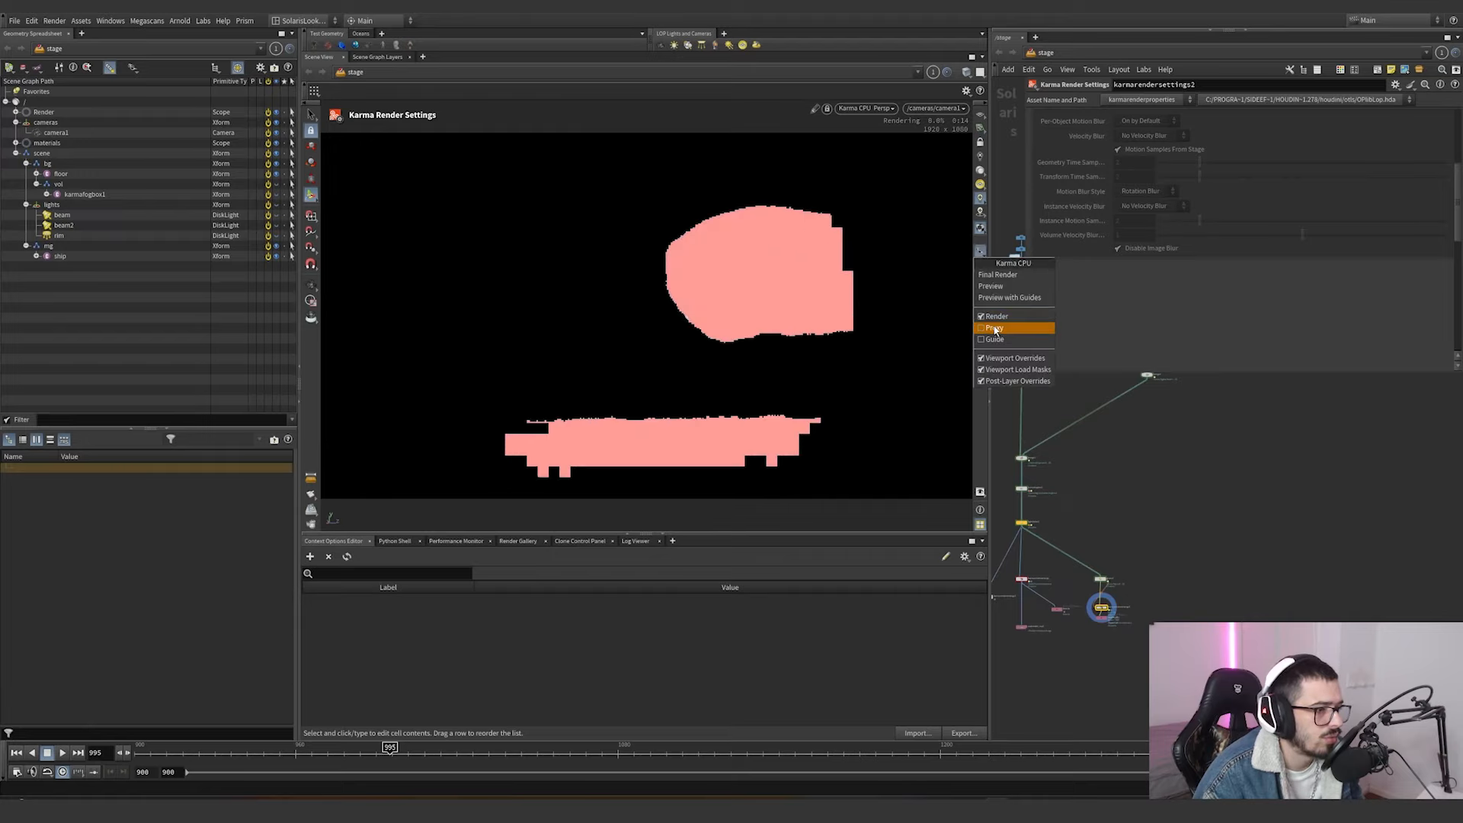
{"action": "left_click", "coordinate": [992, 246]}
View the N render output and switch the camera view to the P output.
{"action": "left_click", "coordinate": [980, 281]}
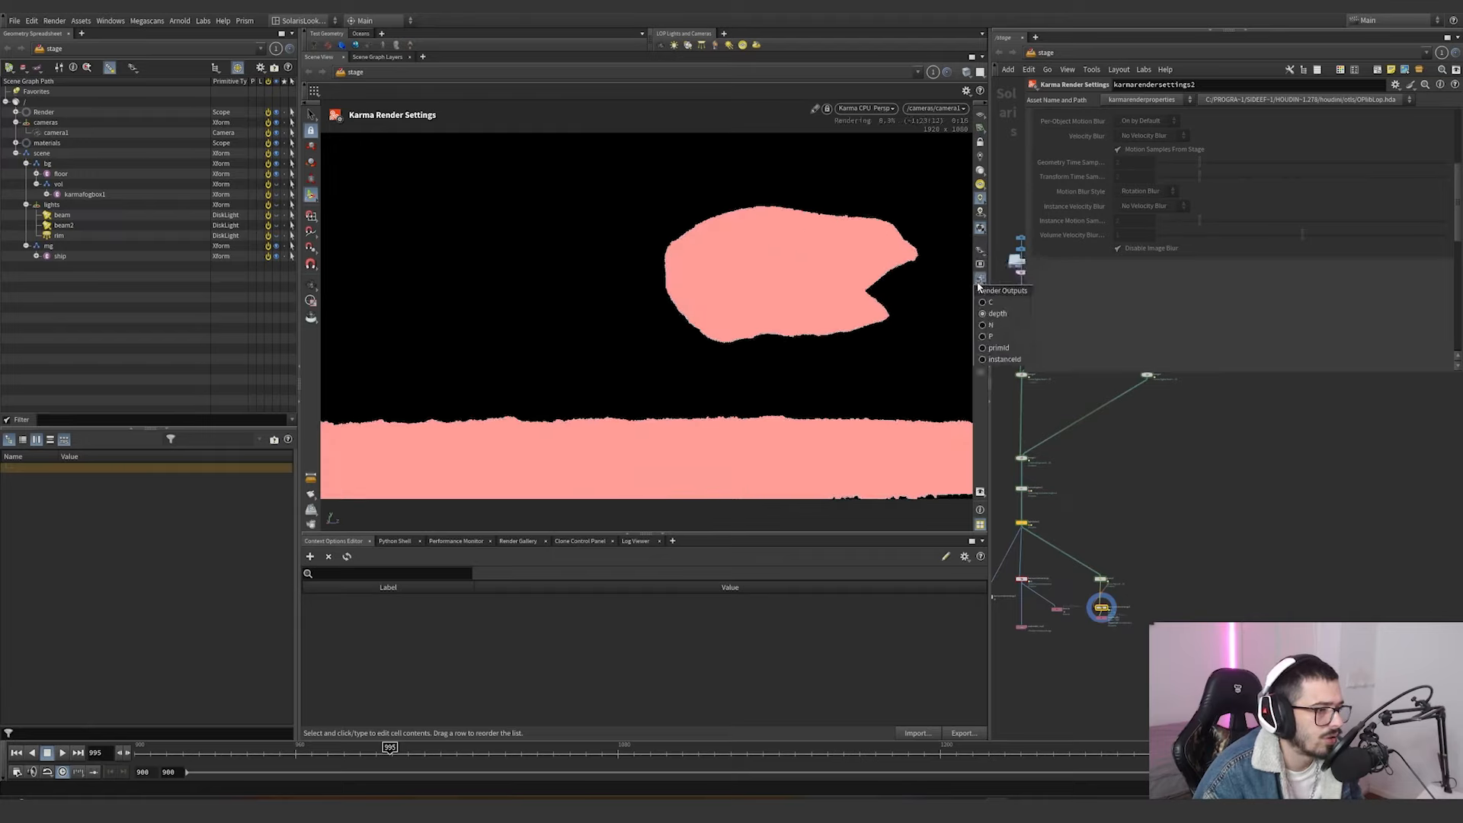
{"action": "left_click", "coordinate": [985, 328]}
{"action": "left_click", "coordinate": [980, 284]}
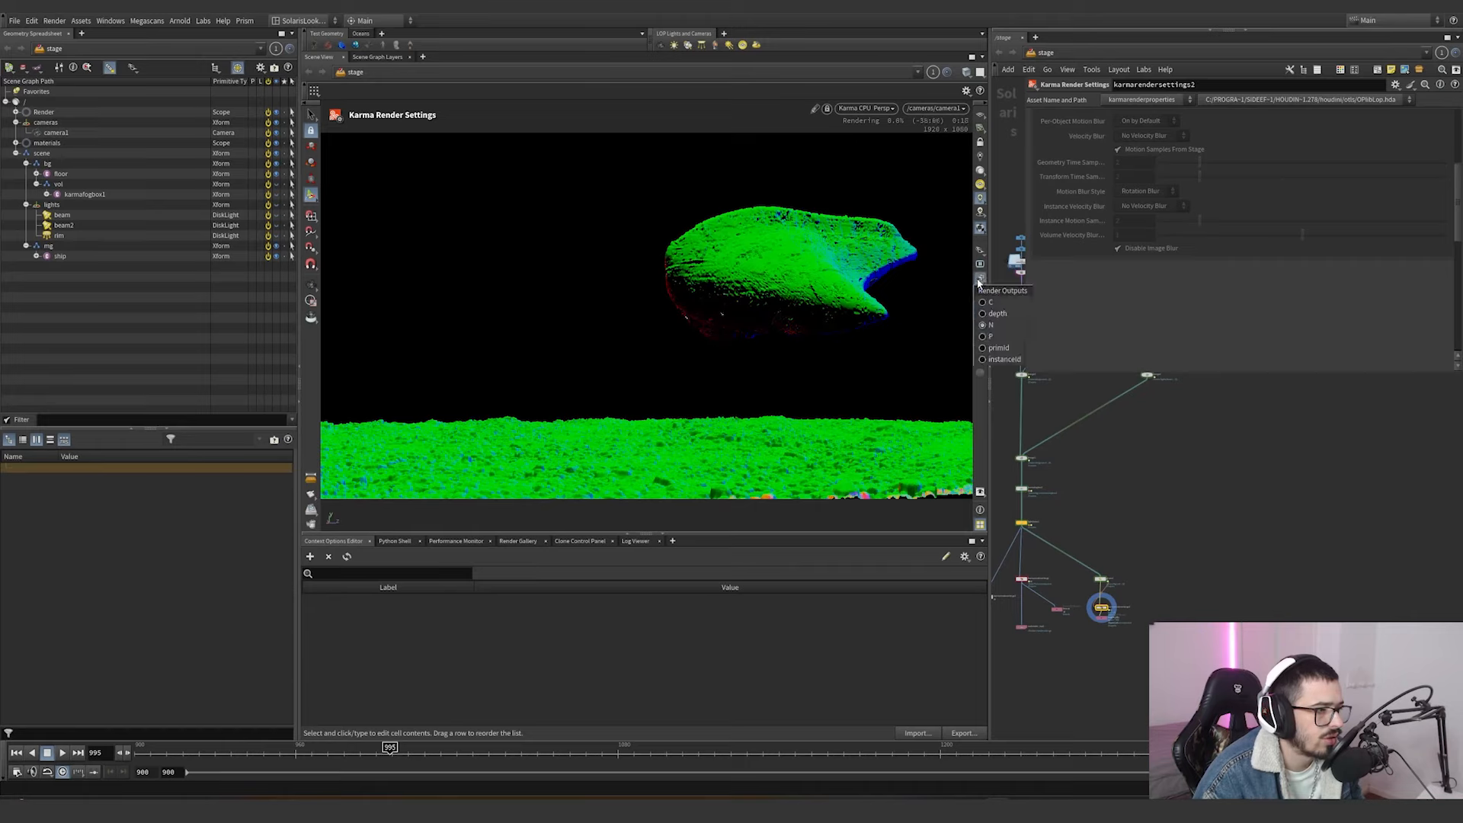
{"action": "left_click", "coordinate": [984, 326]}
{"action": "left_click", "coordinate": [980, 279]}
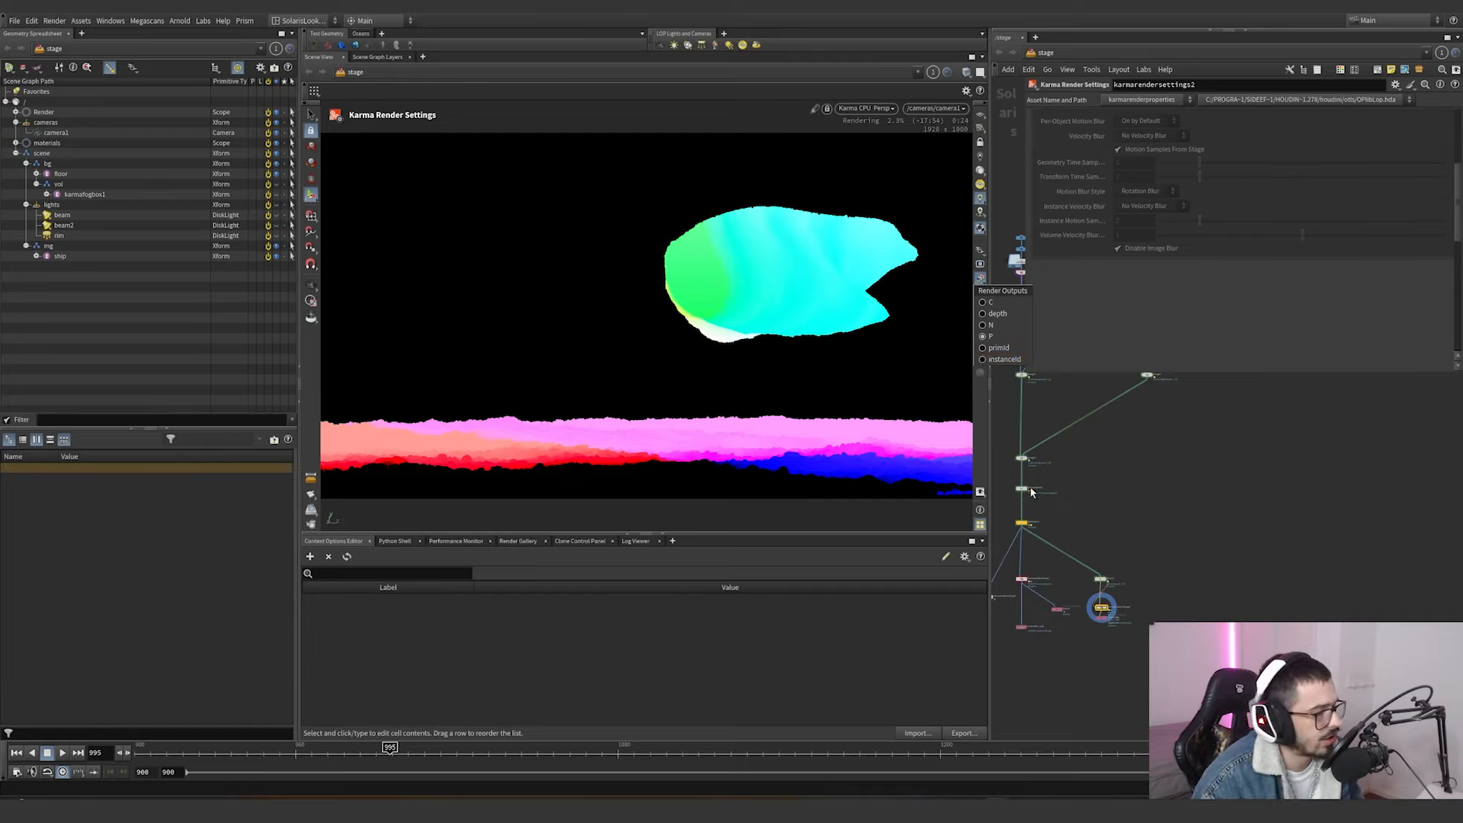
{"action": "left_click", "coordinate": [1098, 465]}
{"action": "scroll", "coordinate": [1122, 533], "scroll_direction": "down", "scroll_amount": 3}
{"action": "middle_click_drag", "start_coordinate": [1121, 533], "coordinate": [1133, 674]}
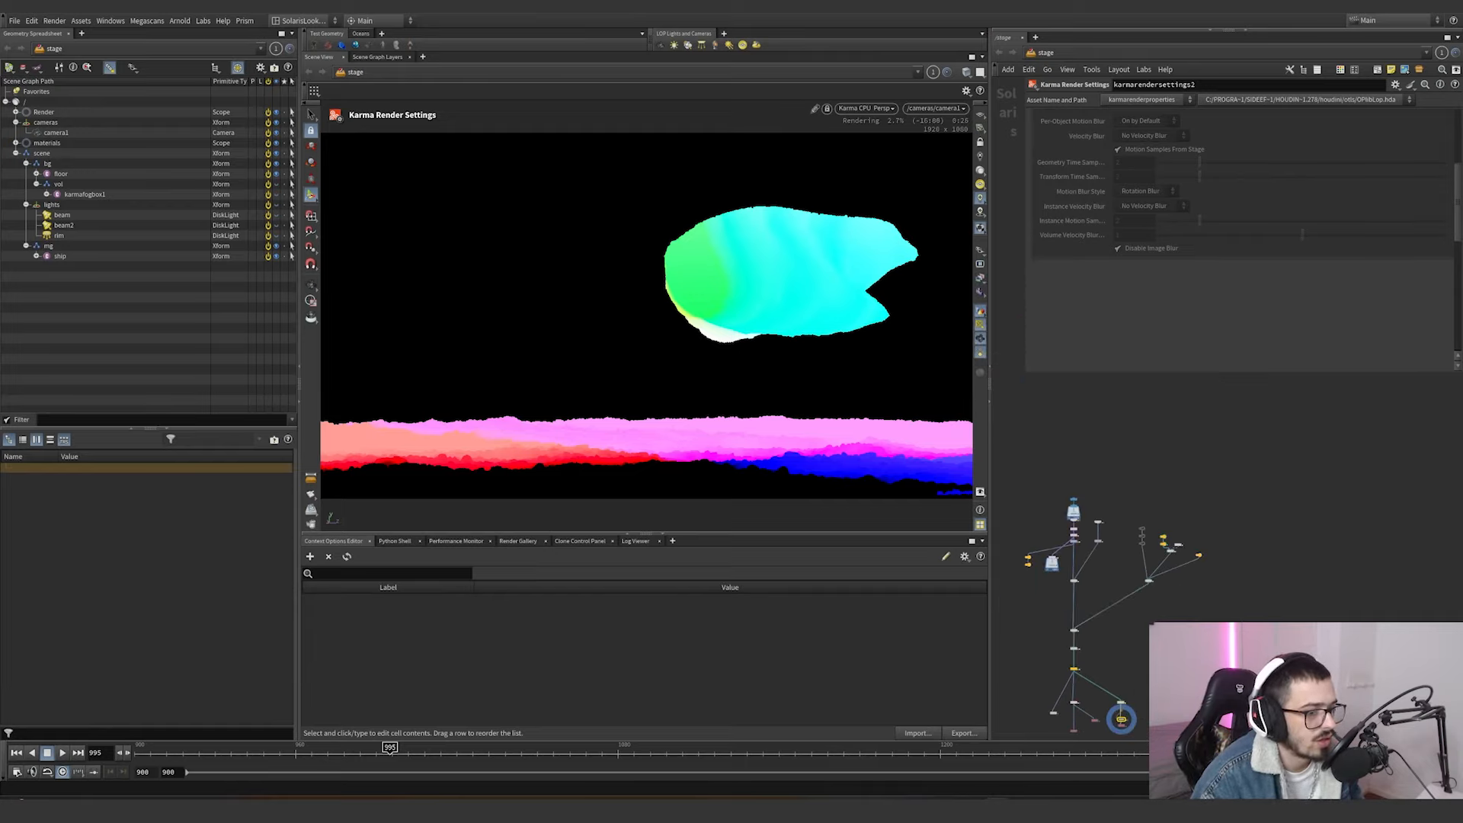